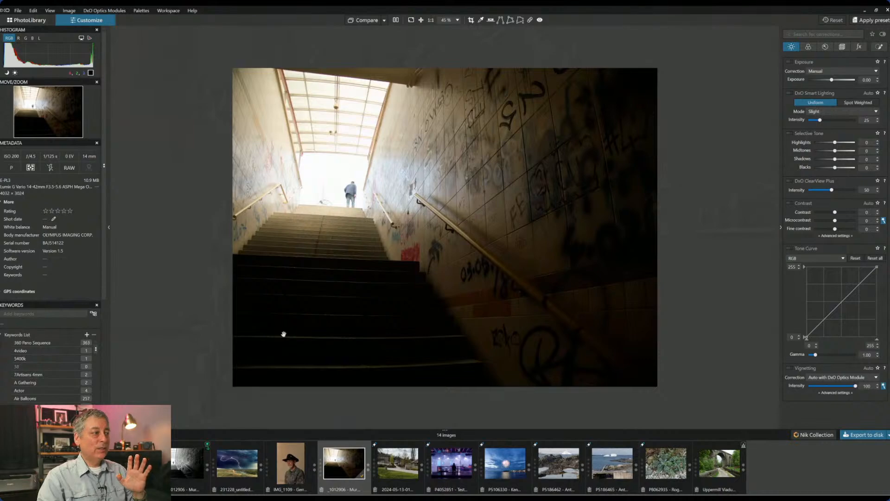
- Load the black-and-white stairway version from the start of the filmstrip into the viewer
scroll(424, 310, up, 2)
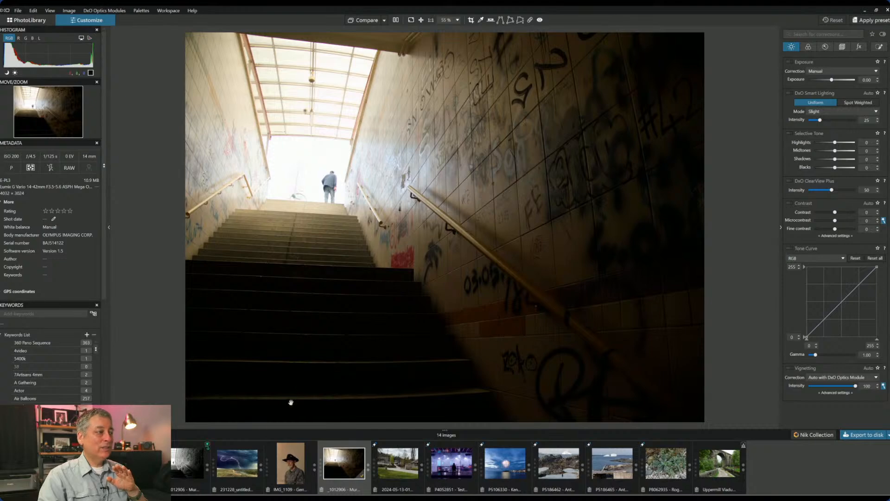
click(194, 466)
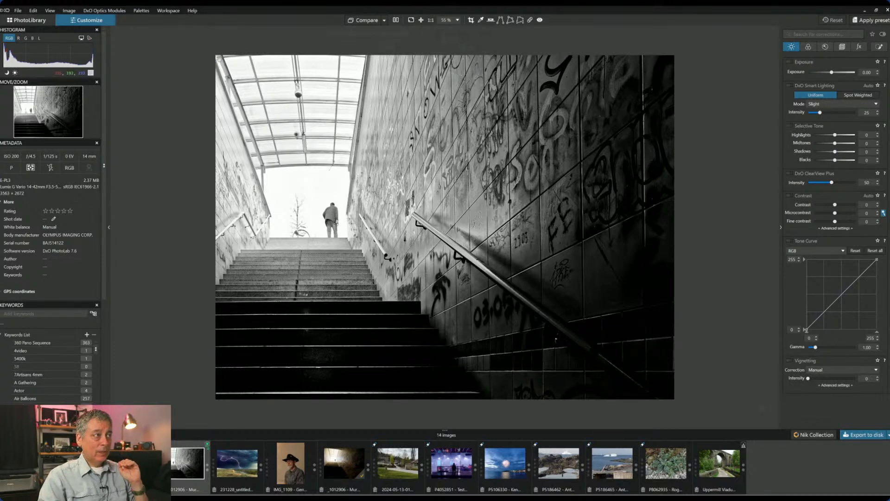
- Flip between the colour and black-and-white stairway versions, then advance to the lightning storm photo
click(343, 464)
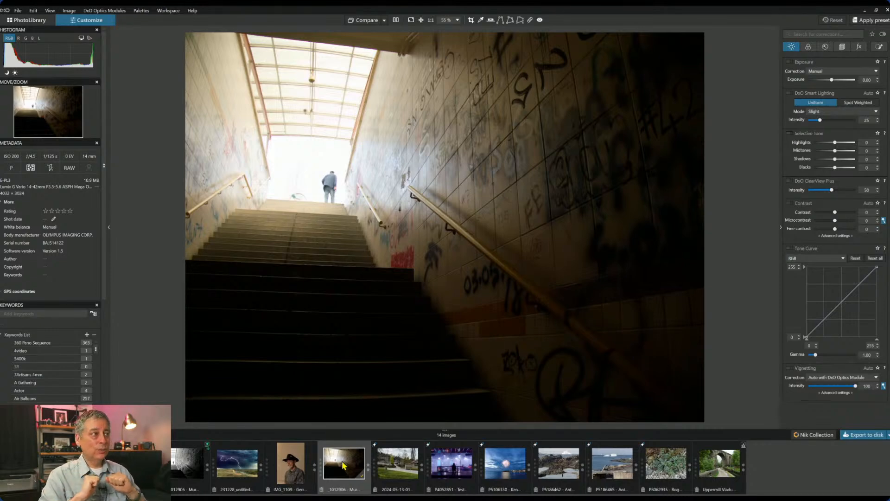
click(182, 464)
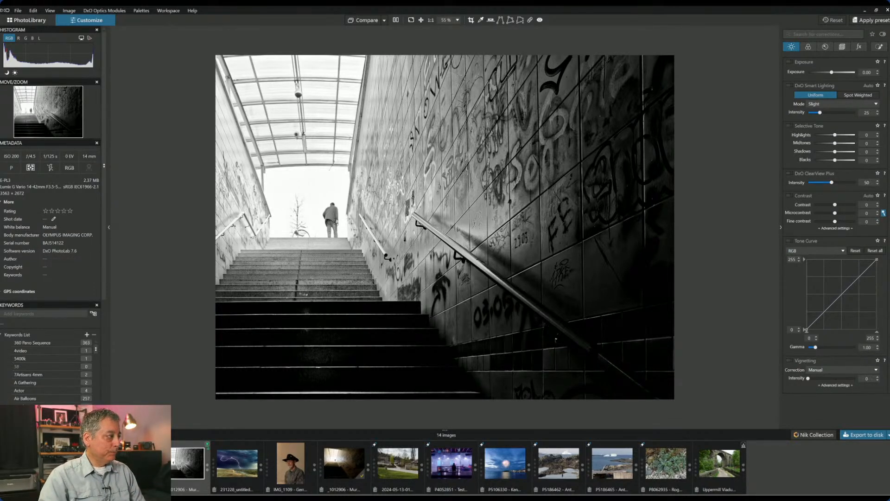
key(Right)
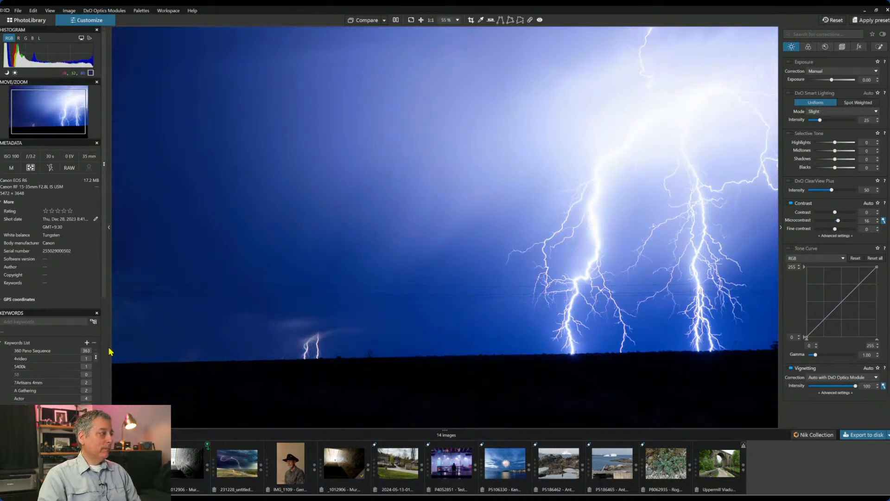
- Zoom out so the lightning photo fits and show its Geometry corrections
scroll(477, 262, down, 2)
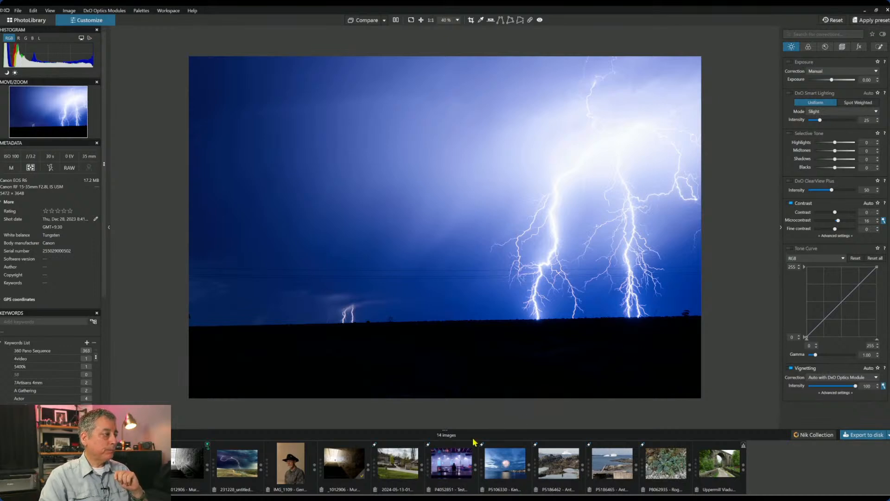
click(848, 50)
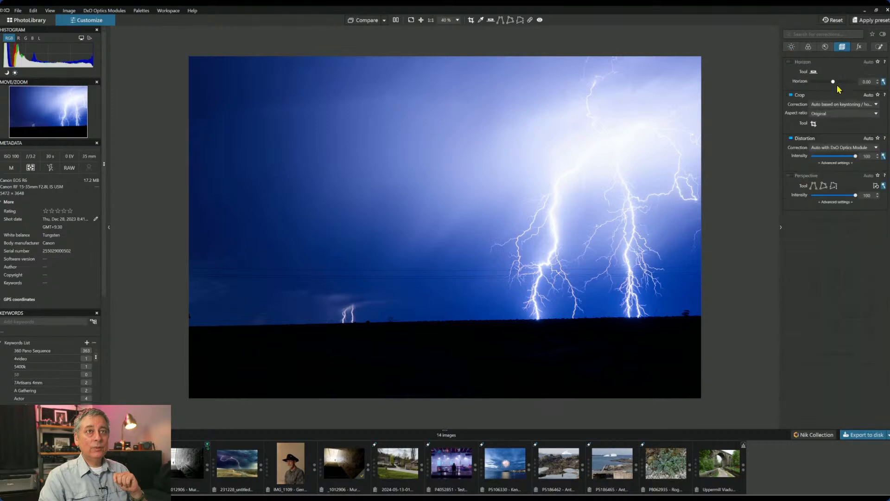
- Auto-level the lightning photo's horizon to 1.05 and bring up the crop frame
click(813, 71)
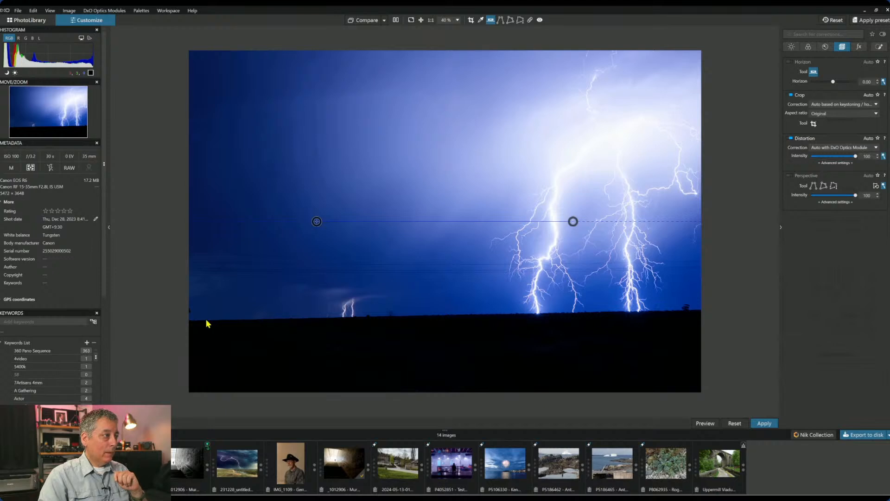
click(883, 83)
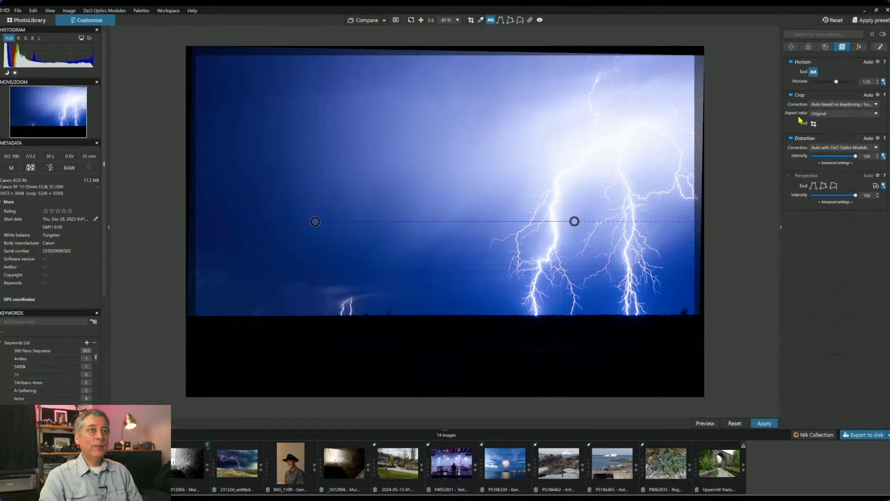
click(814, 73)
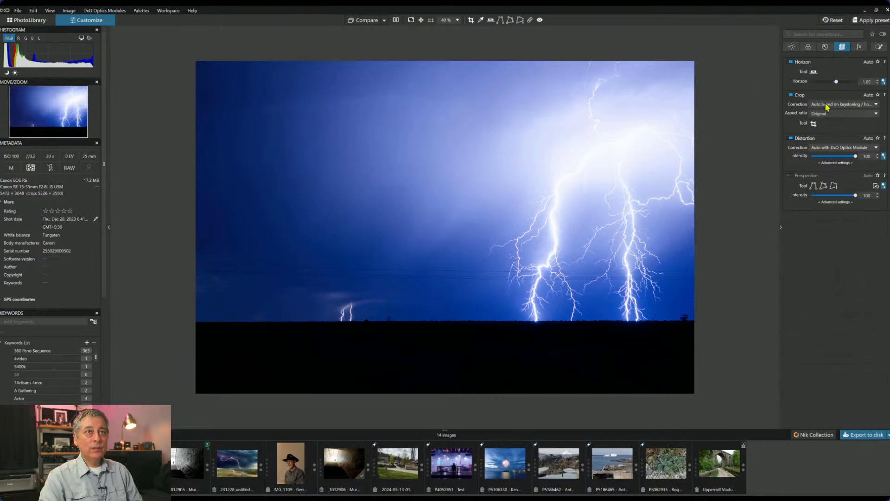
click(814, 123)
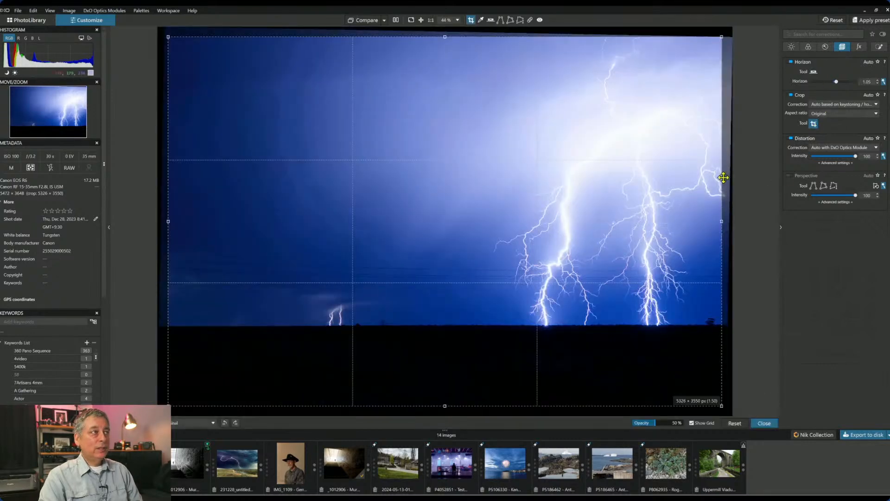
- Crop the lightning photo tighter to 4270 × 2846 px, framed around the bolts
drag(170, 37, 279, 171)
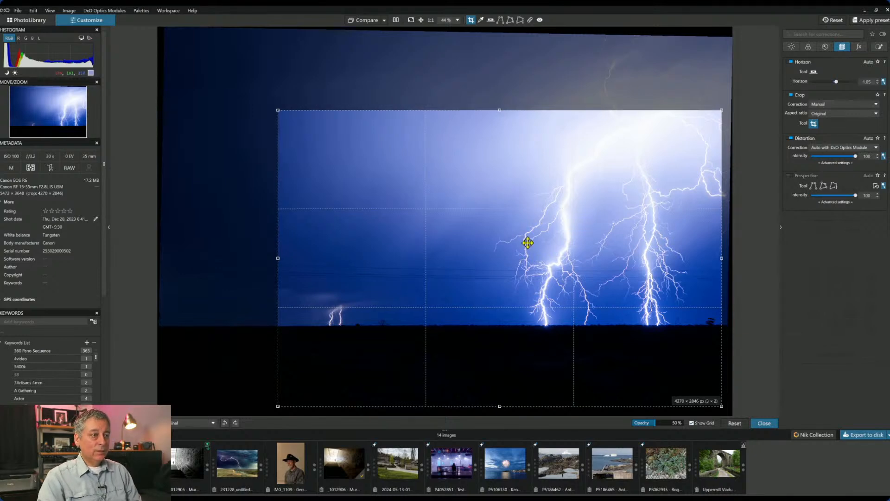
drag(527, 243, 528, 239)
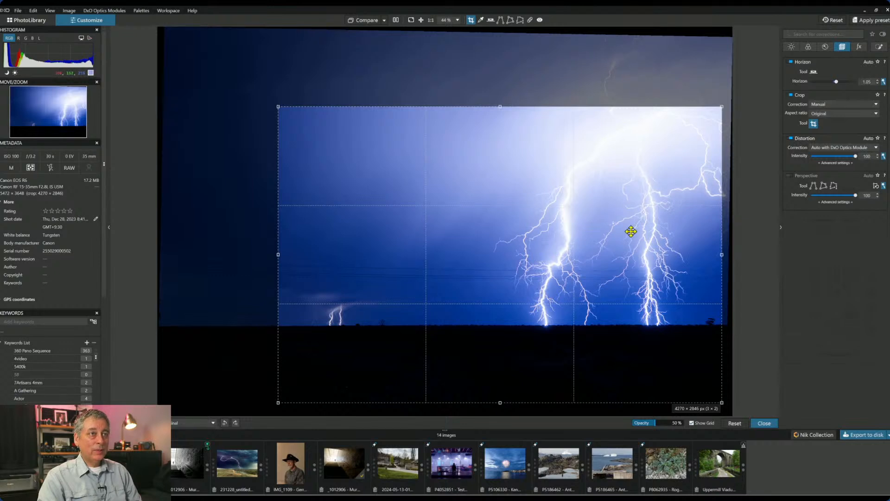
drag(660, 287, 641, 288)
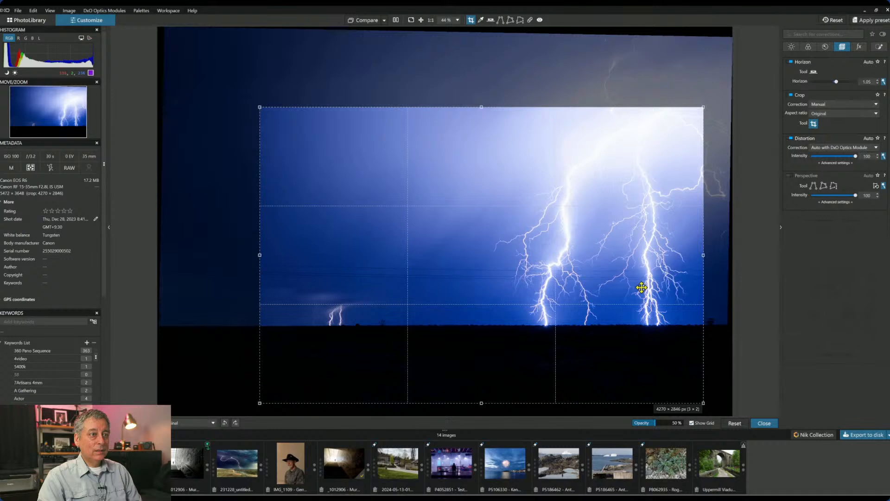
key(Return)
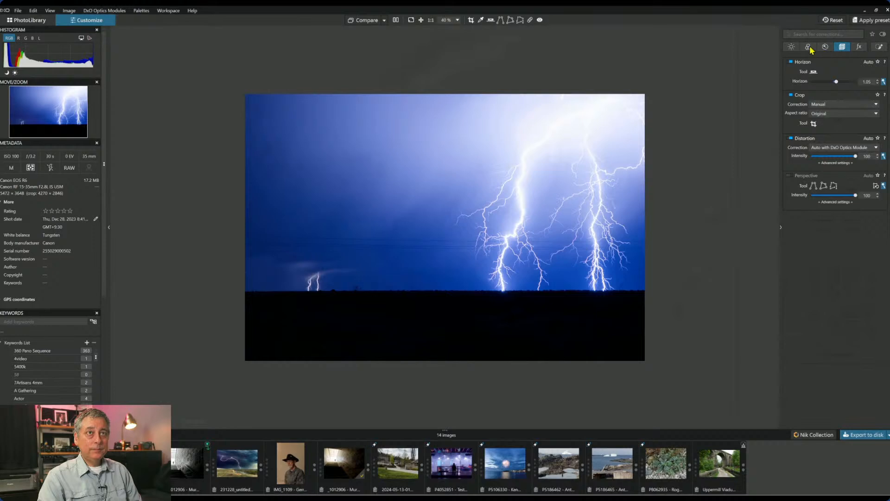
click(809, 47)
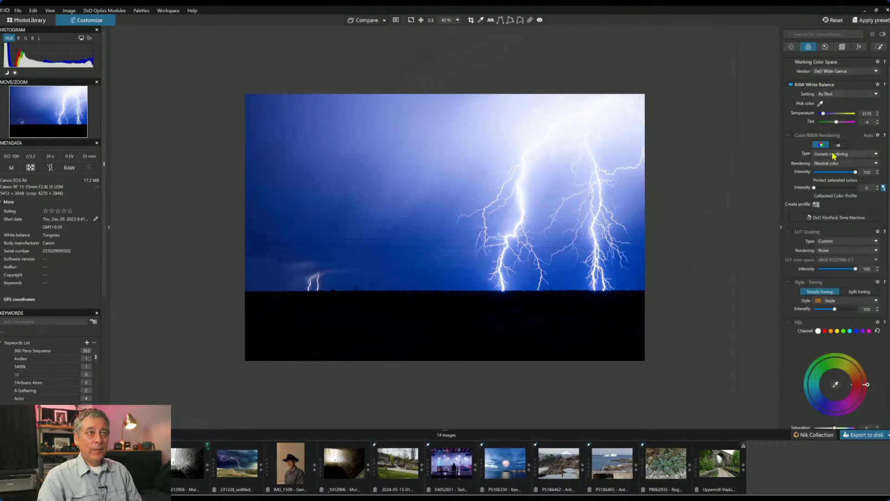
- Set white balance to Daylight and colour rendering to the Canon EOS R6 camera profile
click(844, 95)
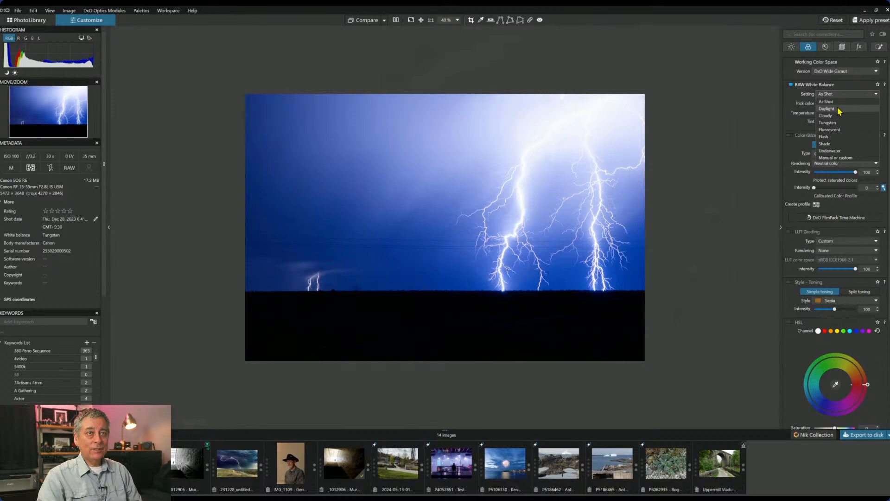
click(840, 110)
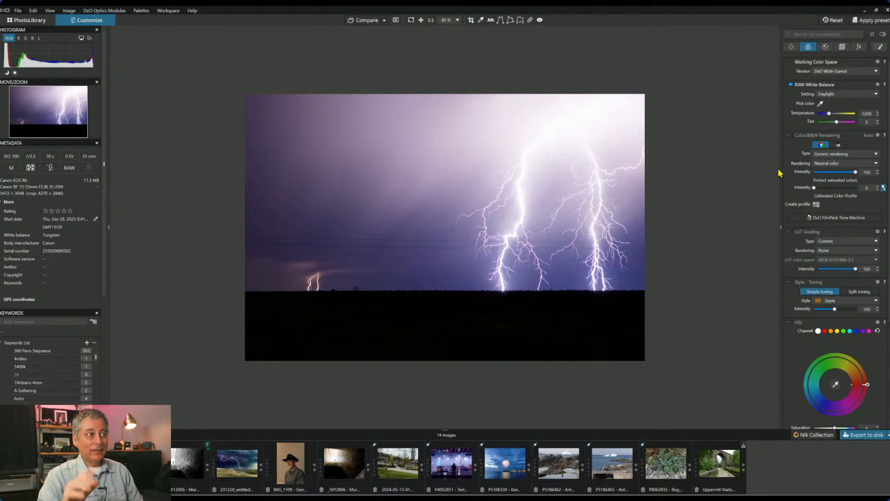
click(827, 167)
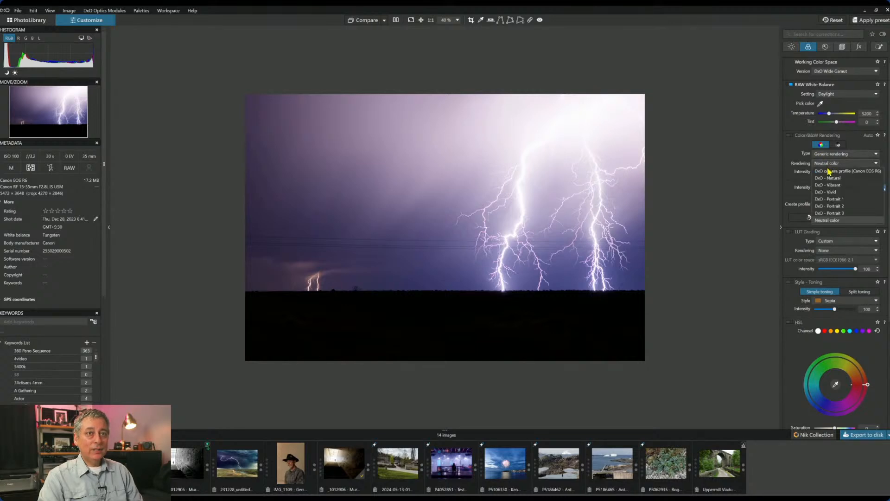
click(828, 172)
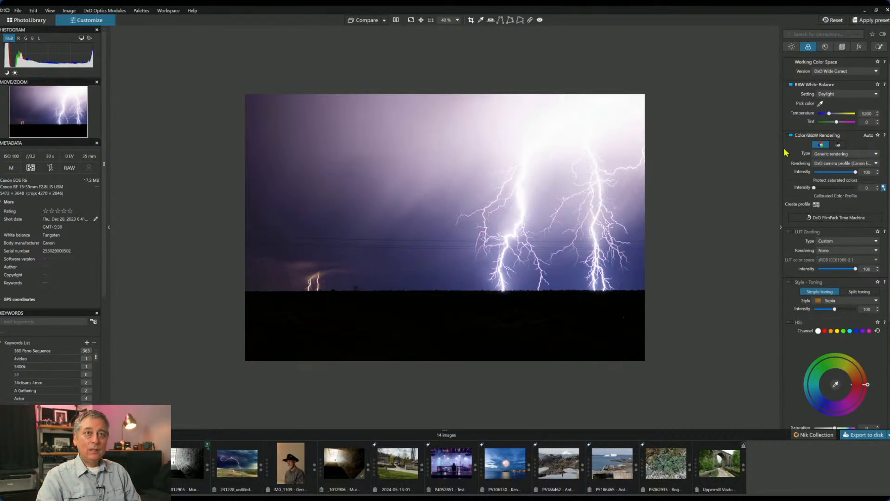
click(791, 47)
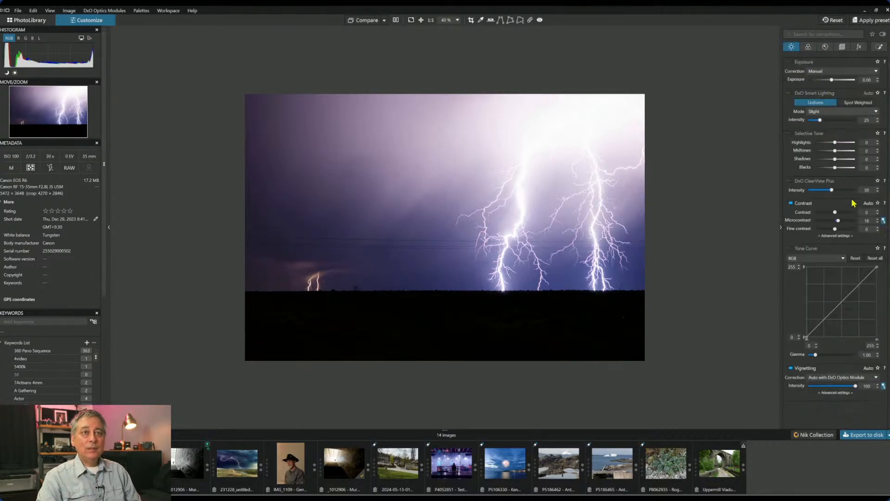
- Raise the lightning photo's shadows to 75 to reveal the foreground
drag(836, 160, 851, 160)
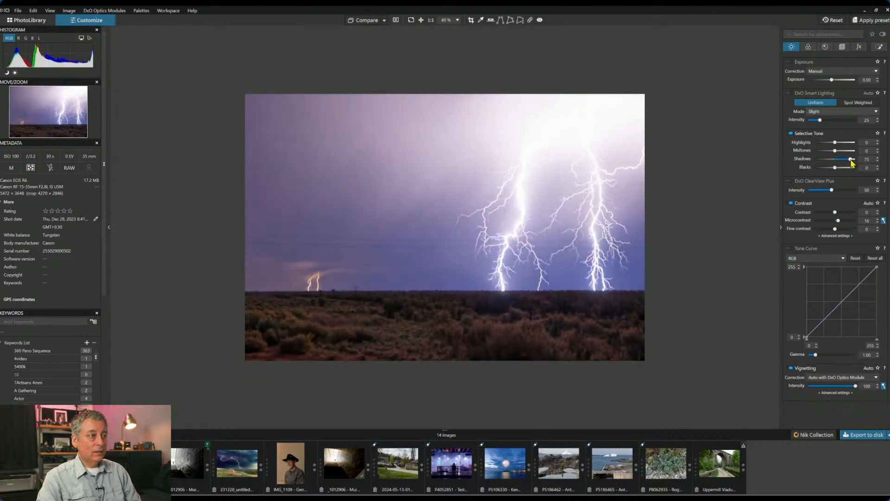
scroll(585, 273, up, 1)
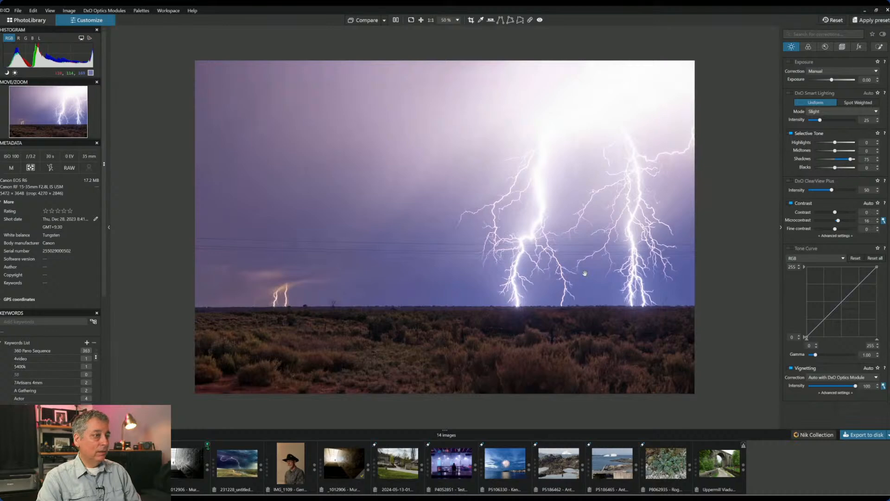
scroll(585, 273, up, 1)
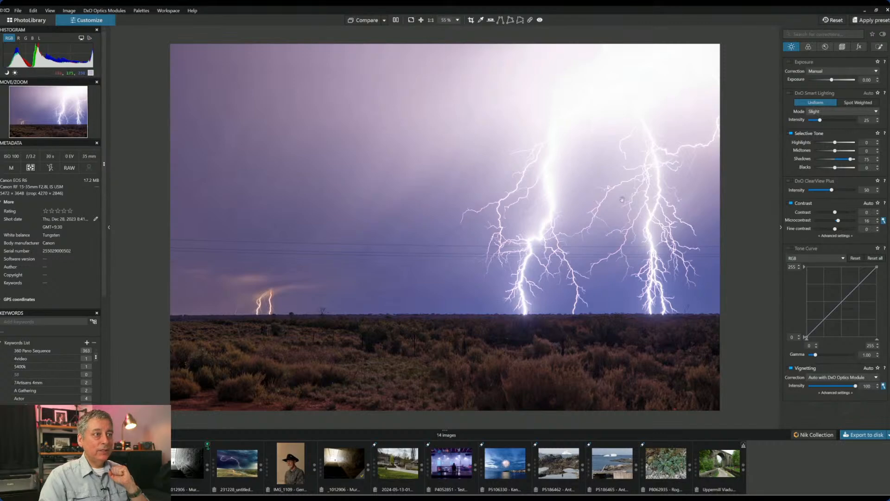
click(879, 46)
- Drag a Control Line down from the horizon and sample the sky so it's masked
click(809, 73)
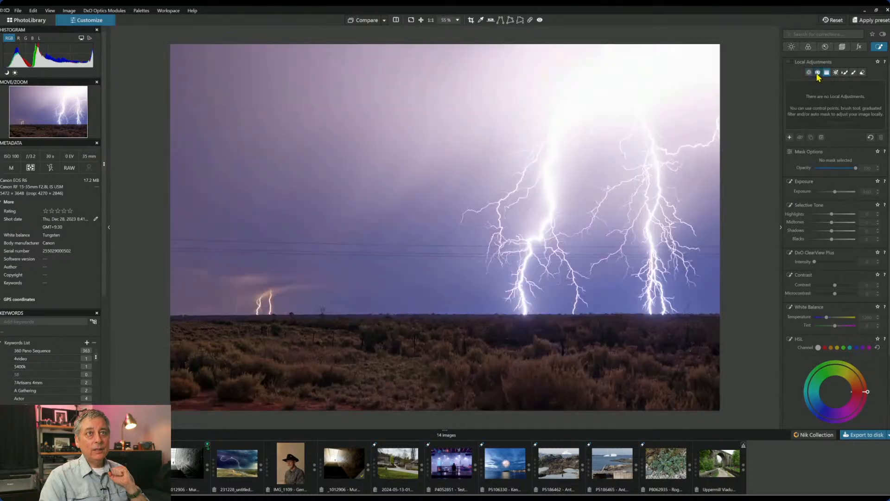
click(818, 73)
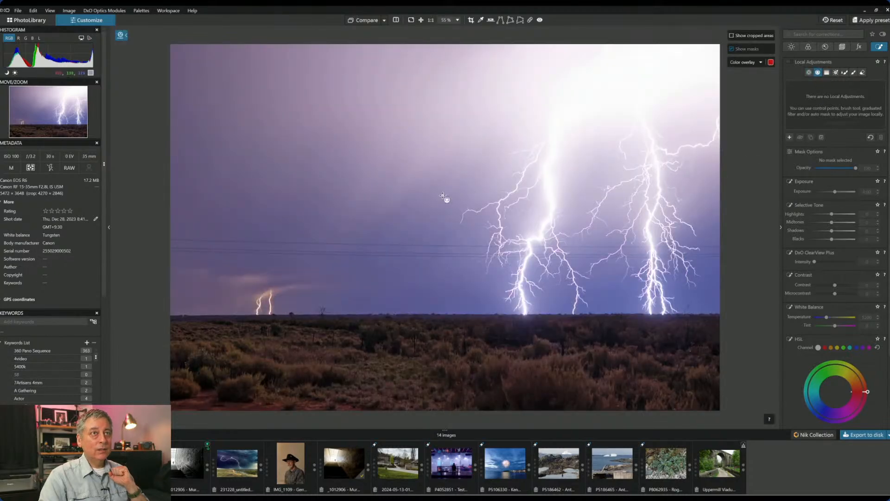
drag(446, 304, 446, 377)
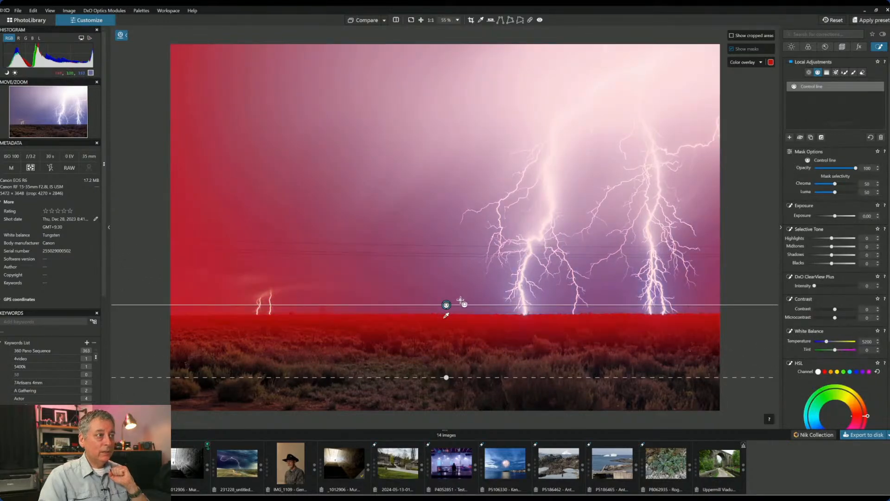
click(455, 280)
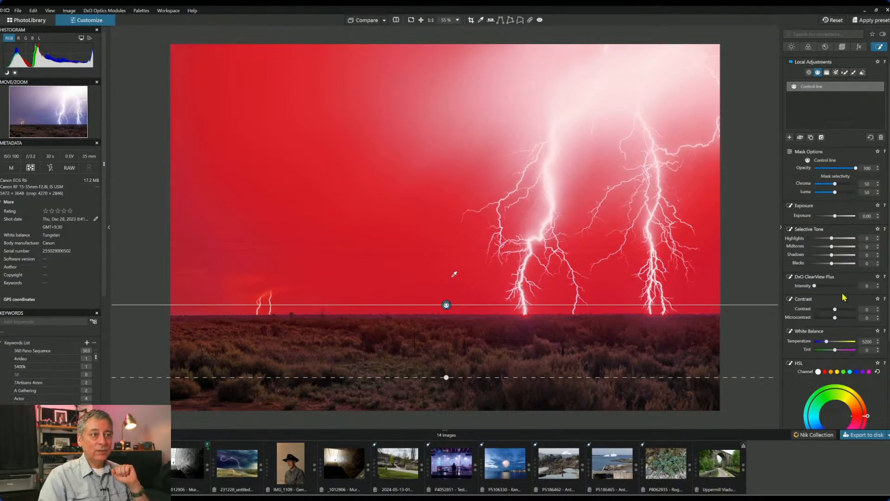
- In the sky mask, set Highlights -64, ClearView Plus 83 and Microcontrast 77
drag(832, 239, 816, 240)
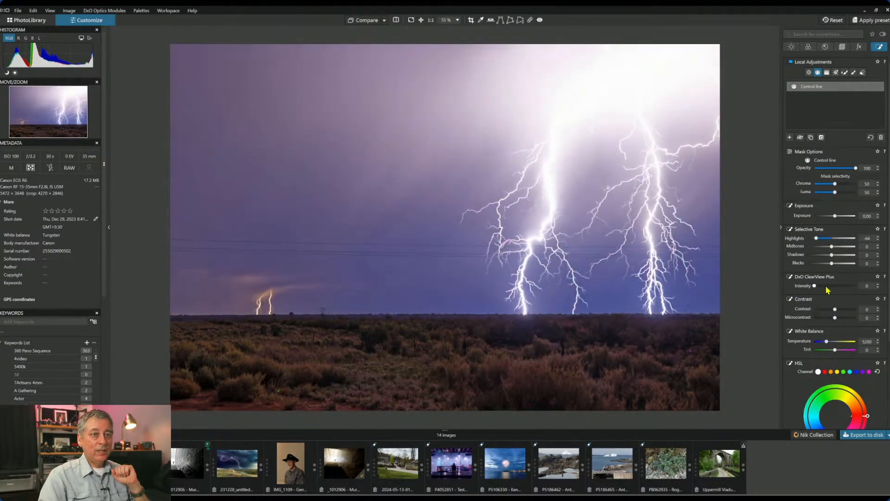
drag(815, 288, 850, 290)
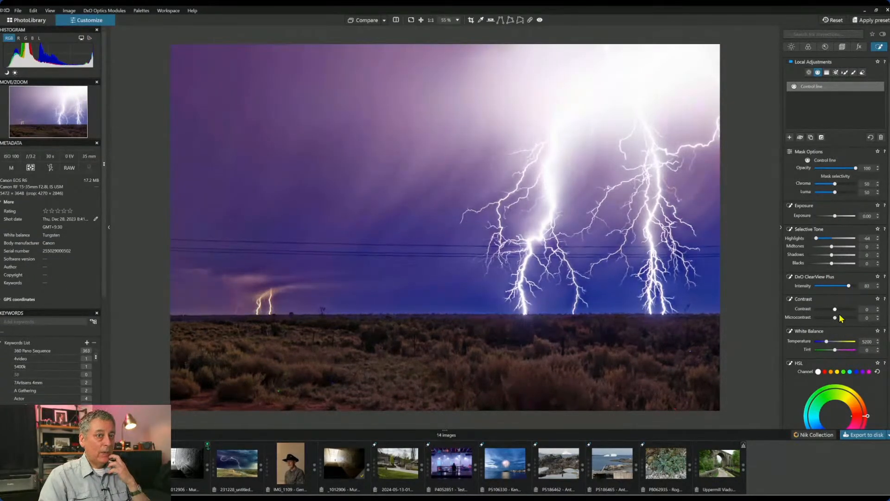
drag(836, 320, 852, 326)
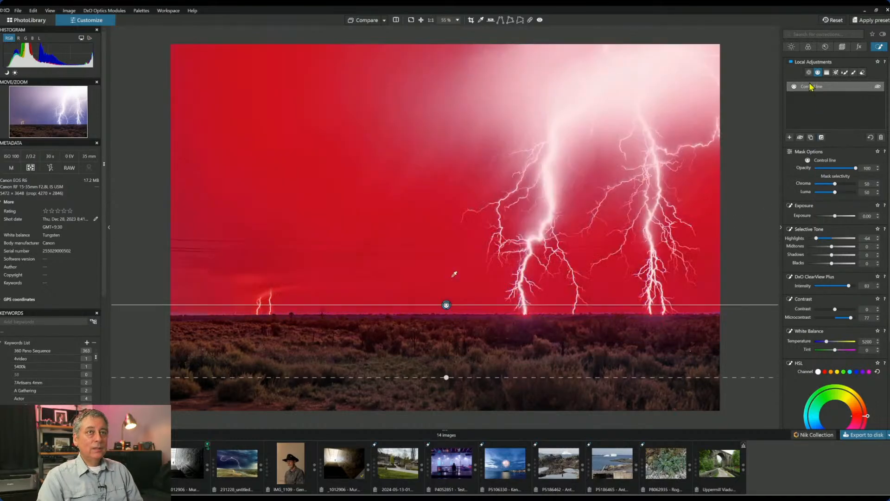
- Draw a second Control Line across the upper sky, with its colour picker on the lightning
click(790, 137)
click(790, 138)
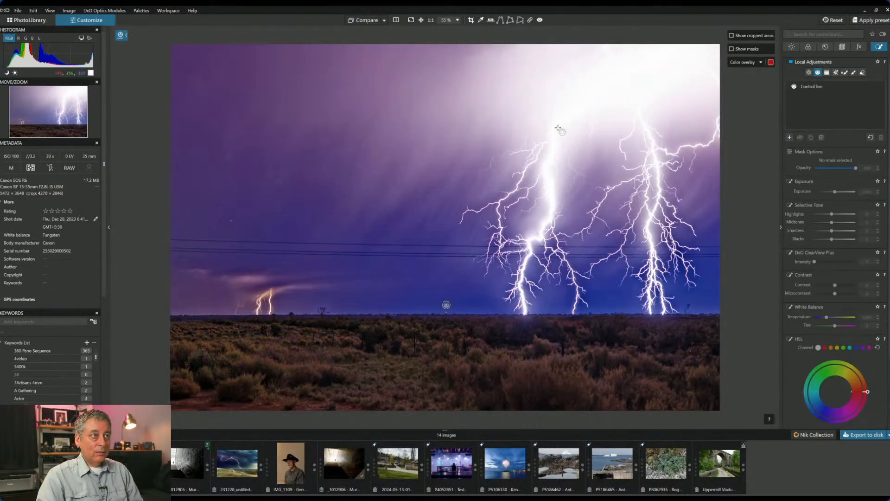
drag(601, 109, 601, 345)
key(m)
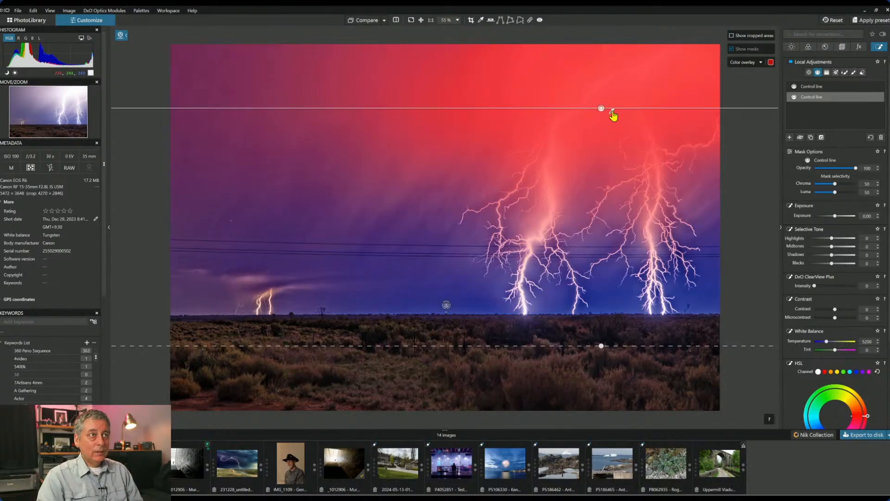
drag(615, 98, 614, 97)
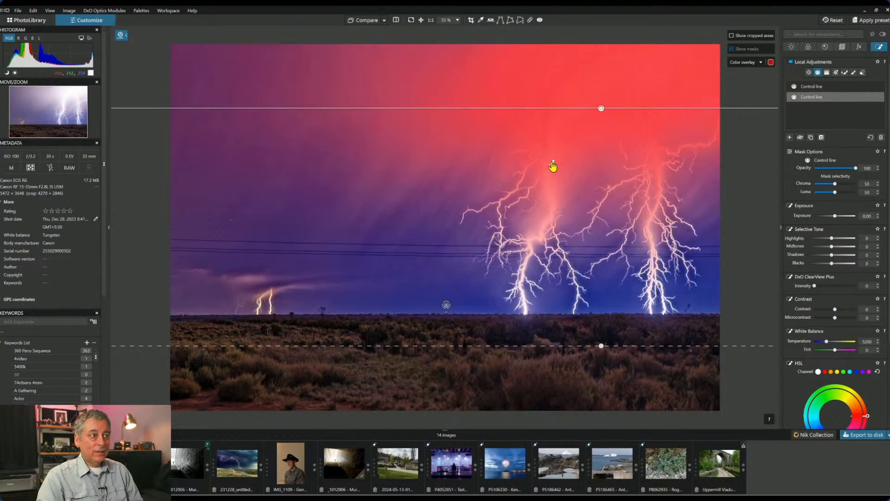
drag(601, 108, 599, 164)
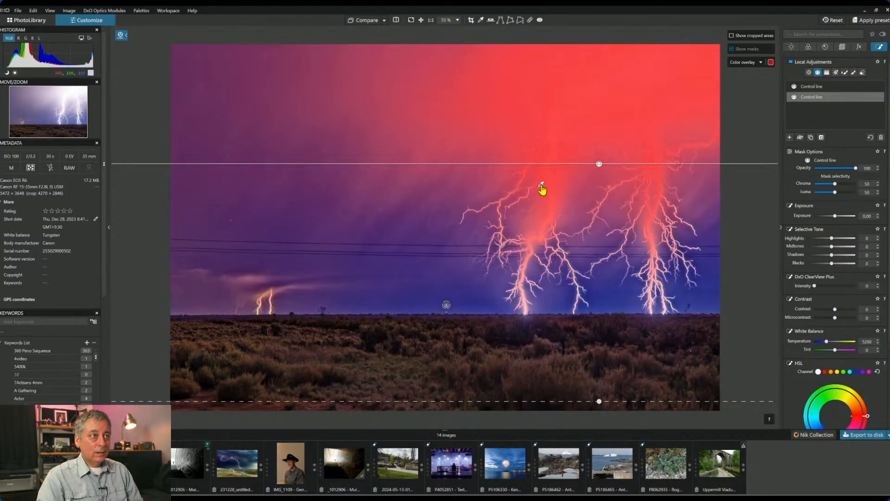
drag(556, 199, 558, 191)
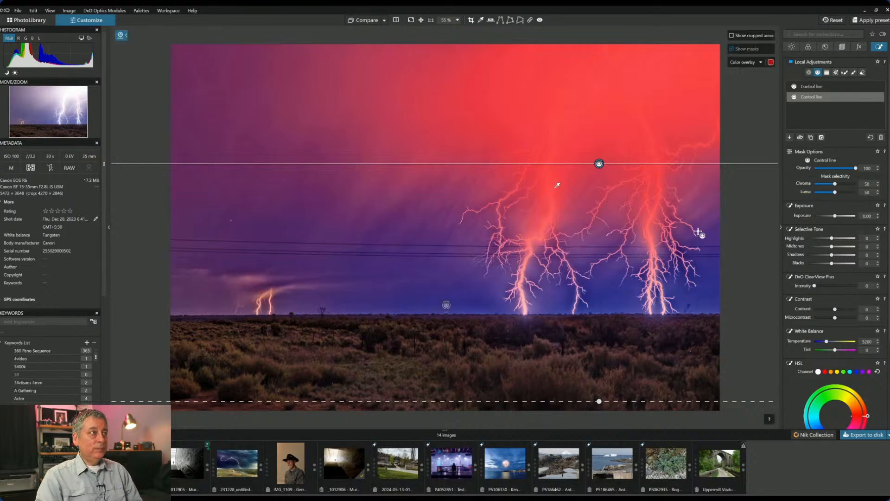
- Set the second sky mask's Luma selectivity to 71 and its Highlights to -81
drag(835, 194, 841, 194)
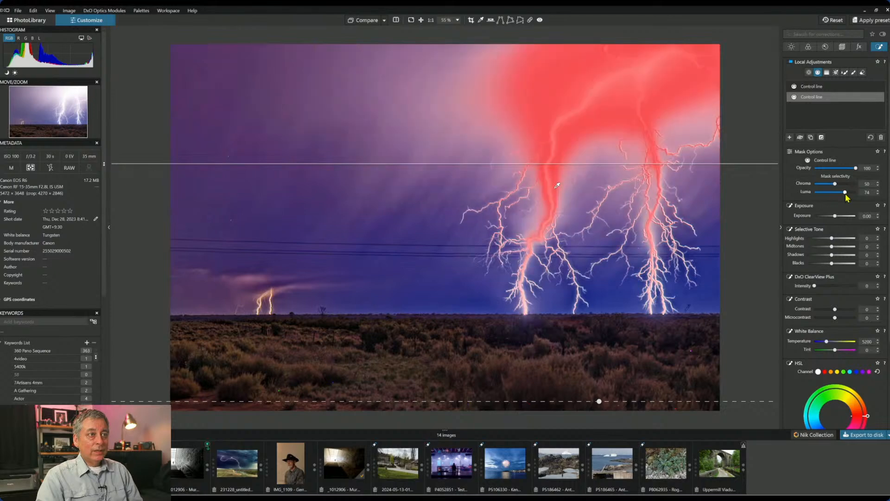
drag(845, 195, 843, 195)
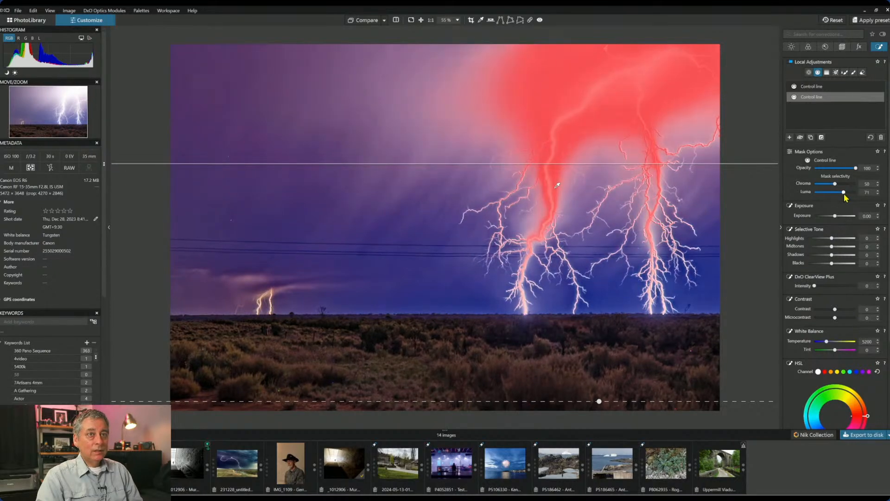
click(826, 238)
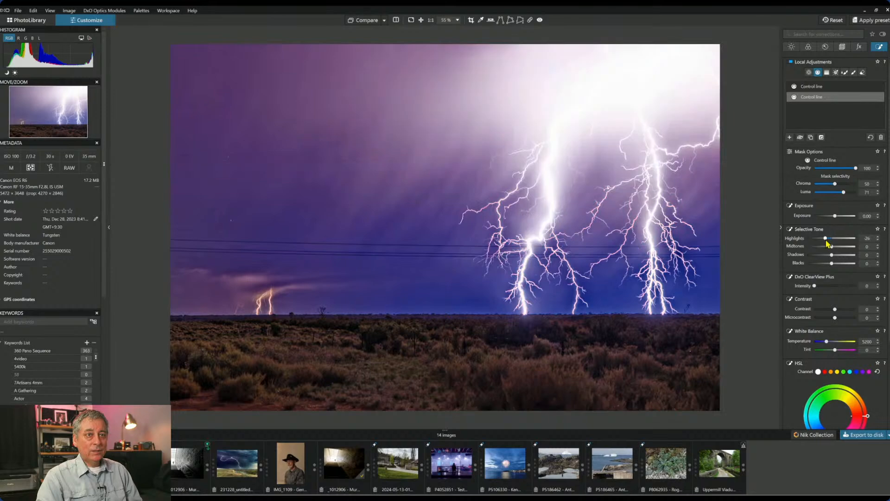
drag(826, 240, 818, 242)
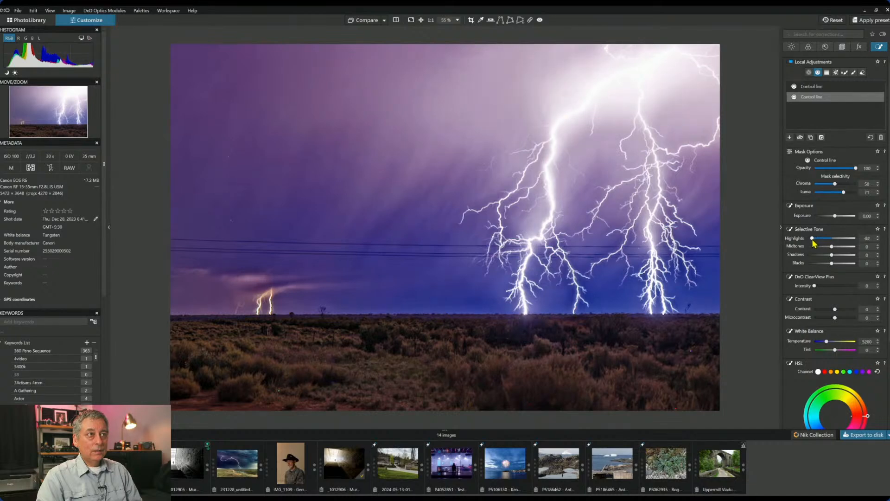
drag(813, 239, 812, 239)
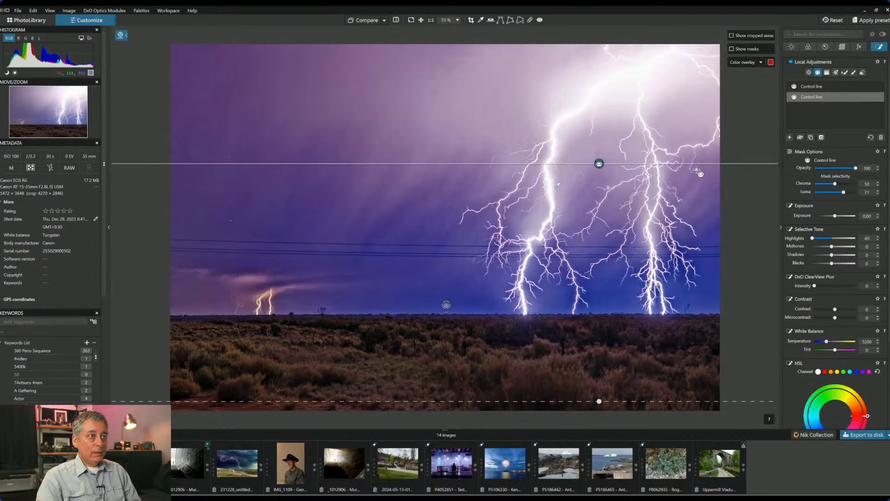
click(820, 74)
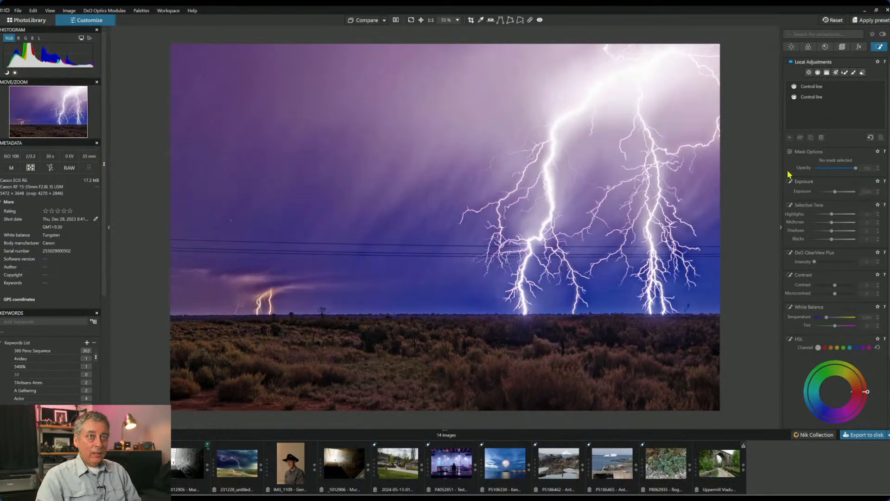
click(816, 97)
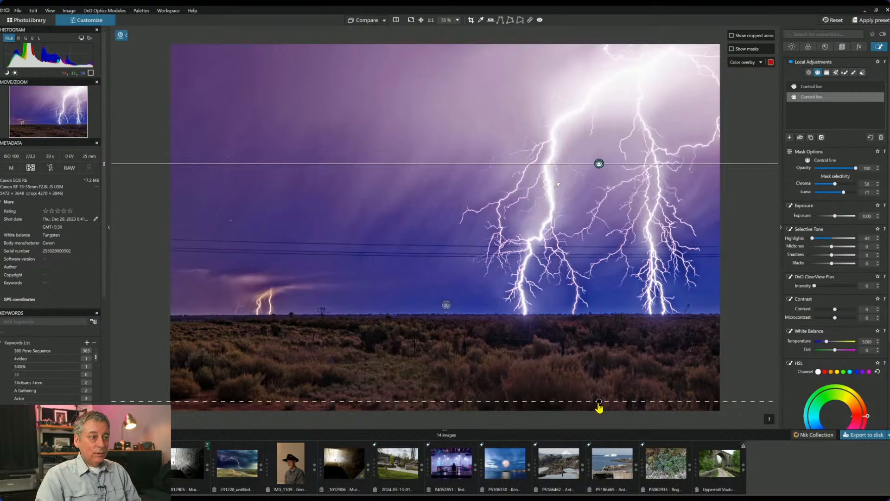
- Move both Control line gradients so they end at the horizon
drag(599, 401, 594, 304)
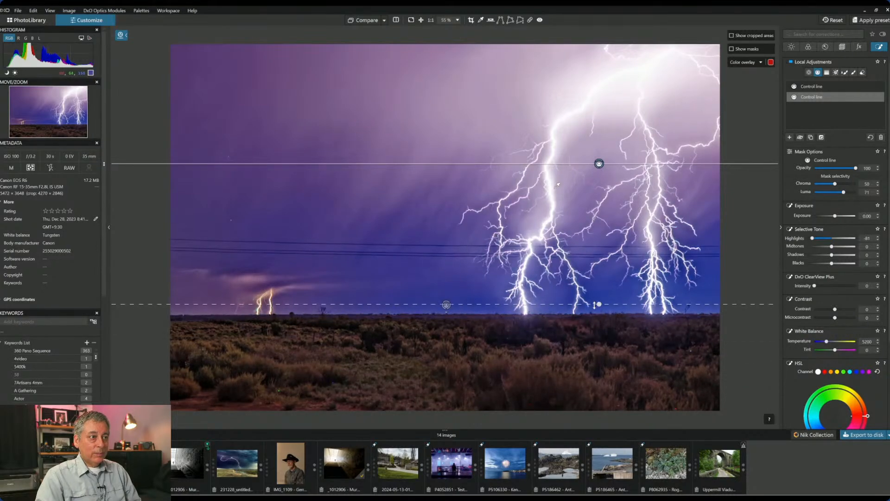
click(447, 306)
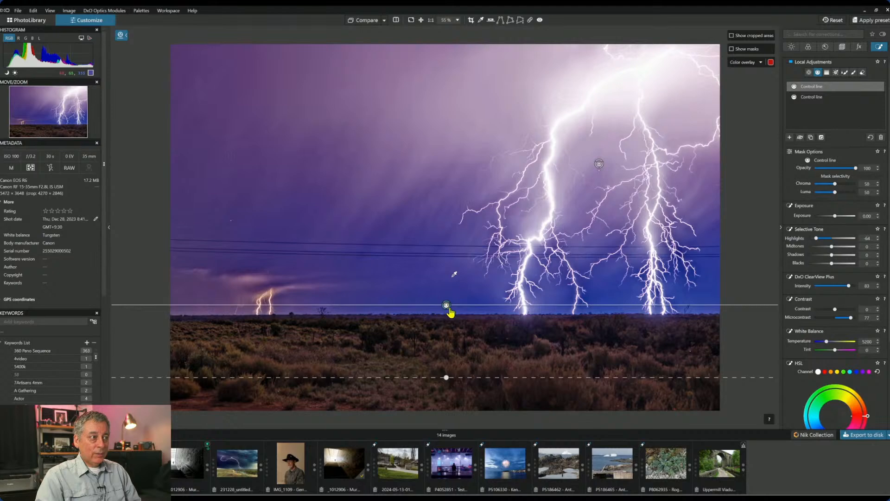
mouse_move(446, 305)
mouse_down()
mouse_move(446, 291)
mouse_move(444, 332)
mouse_move(443, 301)
mouse_move(442, 321)
mouse_up()
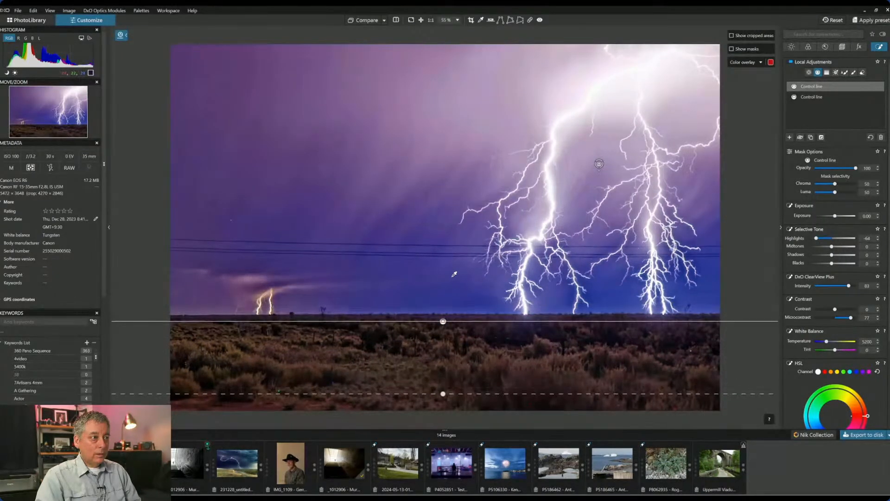
- Set the first sky mask's ClearView Plus to 54 and ease its Highlights to -41
click(837, 287)
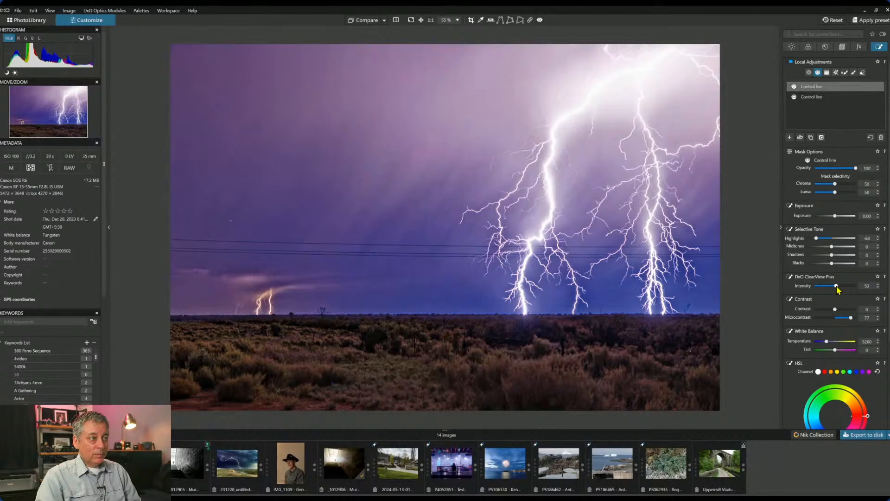
click(837, 286)
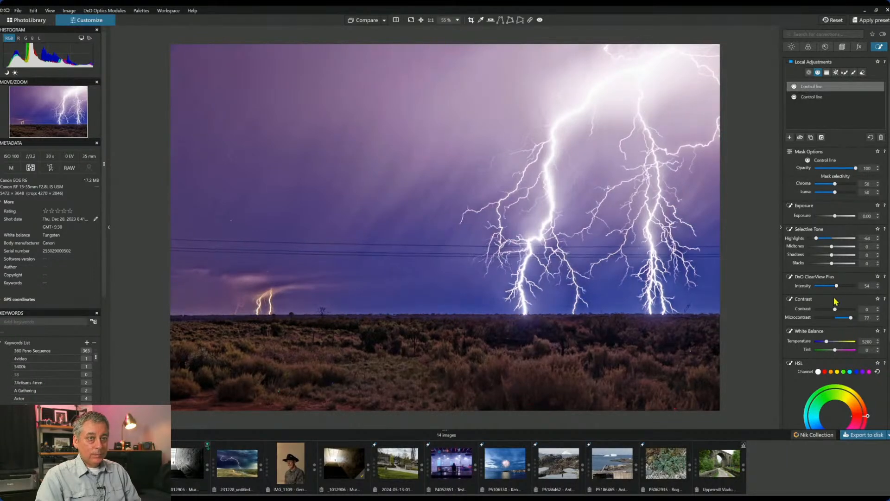
drag(818, 238, 824, 239)
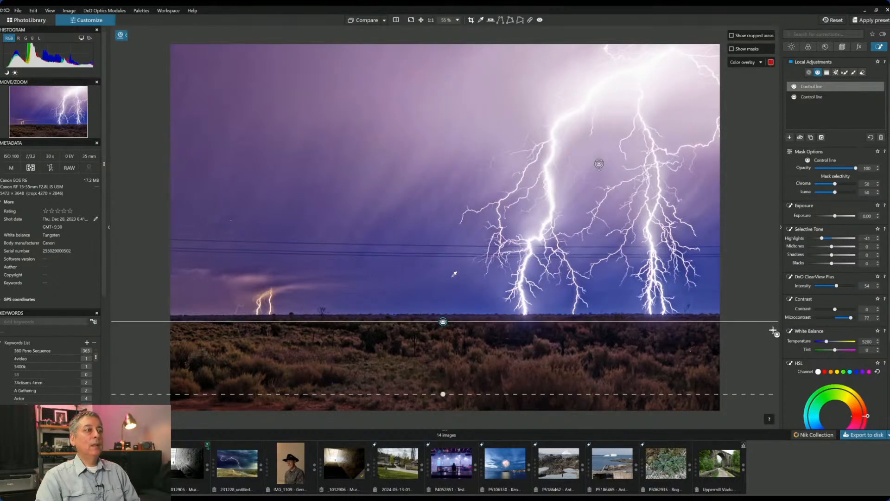
click(806, 97)
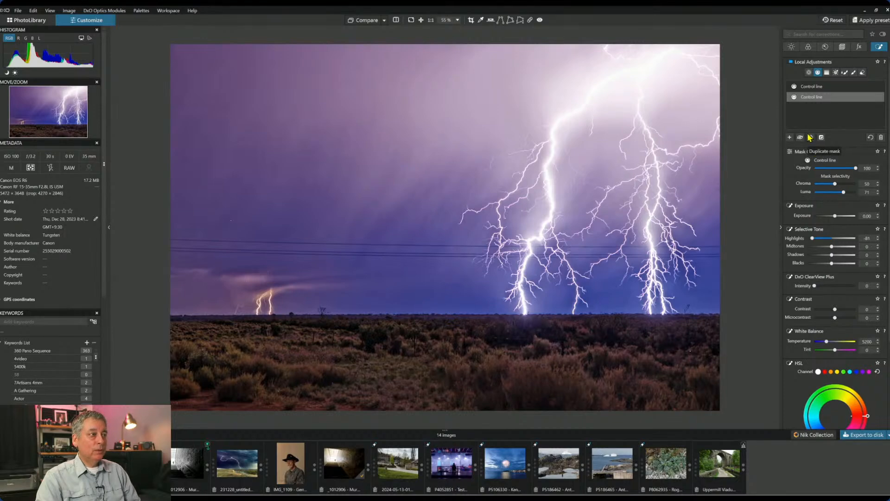
mouse_move(814, 89)
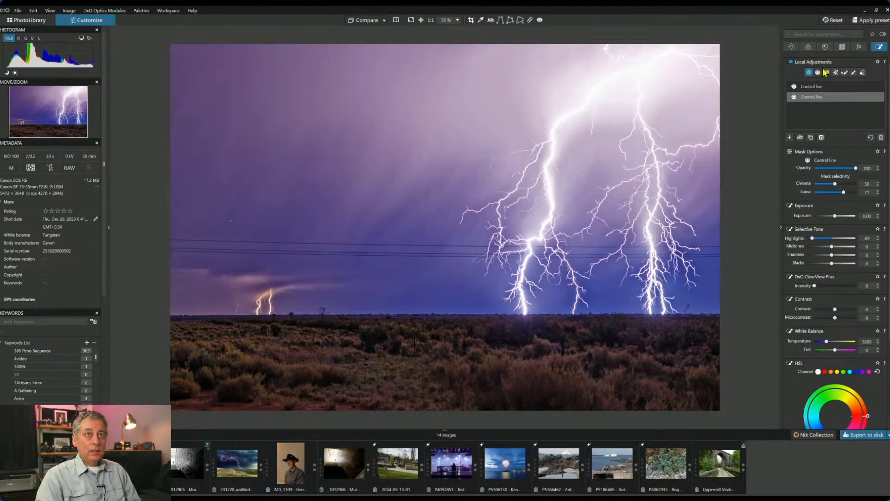
click(790, 137)
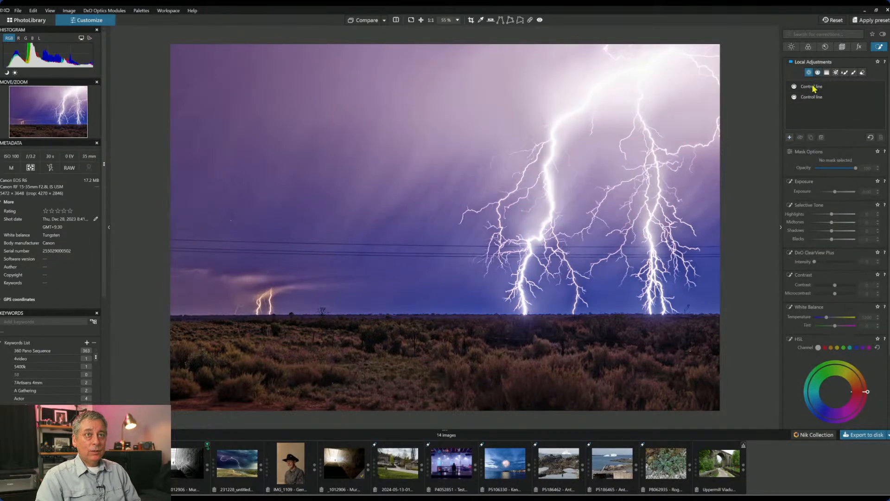
- Place two control points on the foreground ground, raising Shadows to 37 and cooling white balance
click(586, 334)
drag(586, 334, 529, 333)
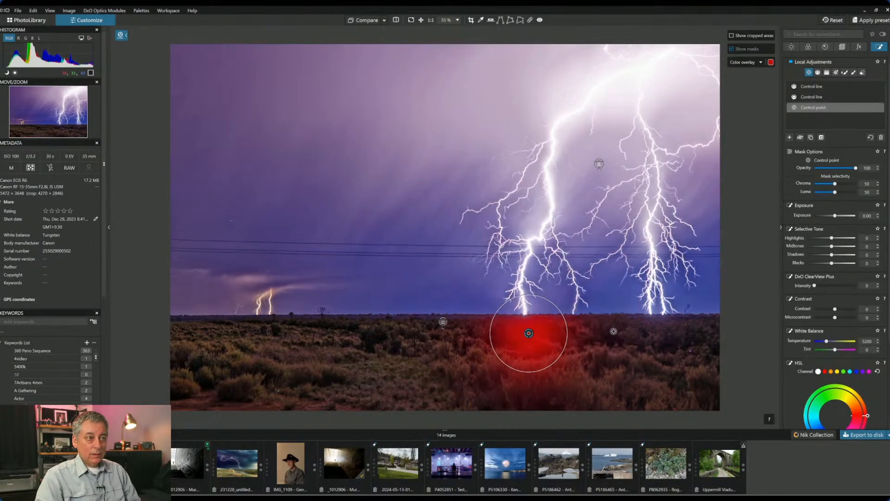
click(657, 327)
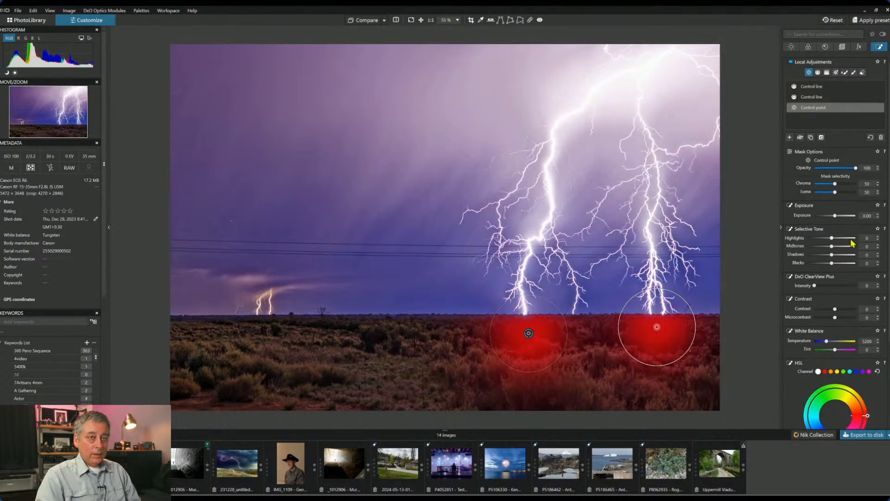
drag(832, 254, 840, 258)
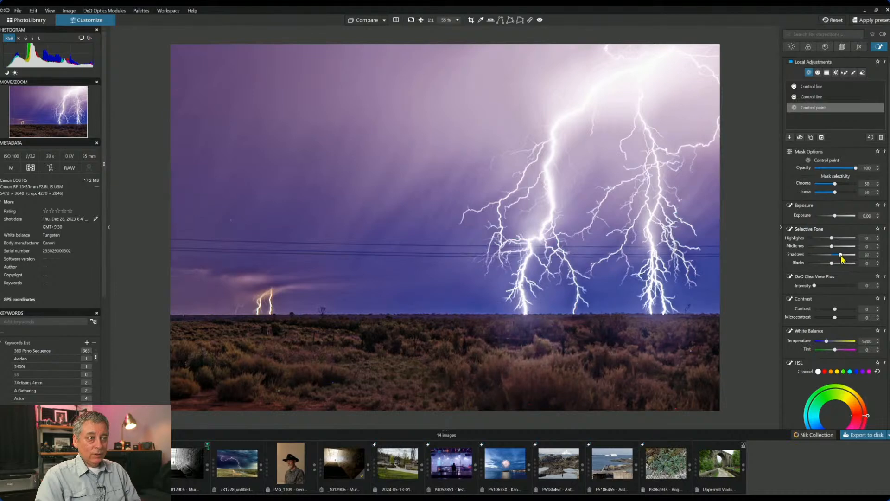
drag(826, 341, 823, 341)
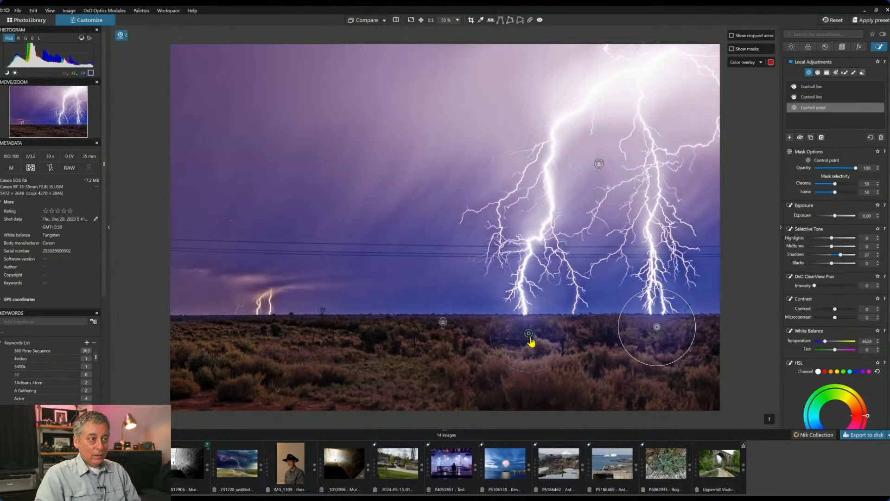
- Raise both ground control points slightly and lift local Exposure to 1.30
drag(529, 334, 525, 329)
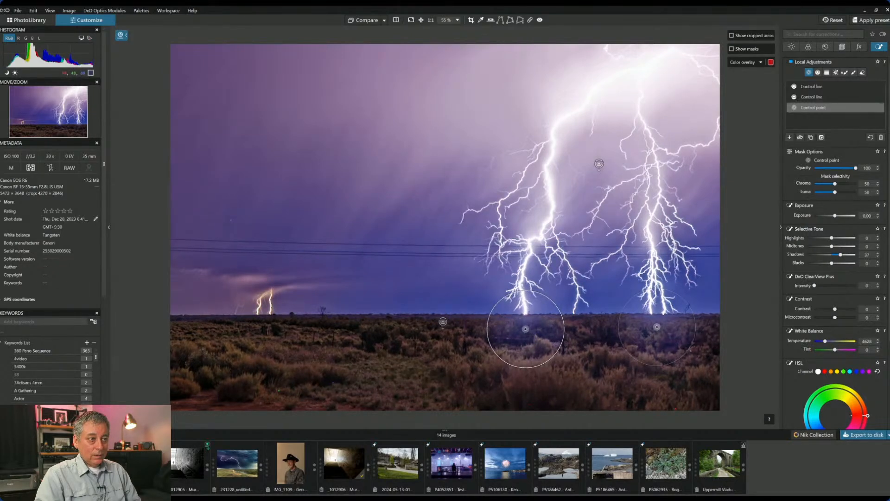
click(732, 49)
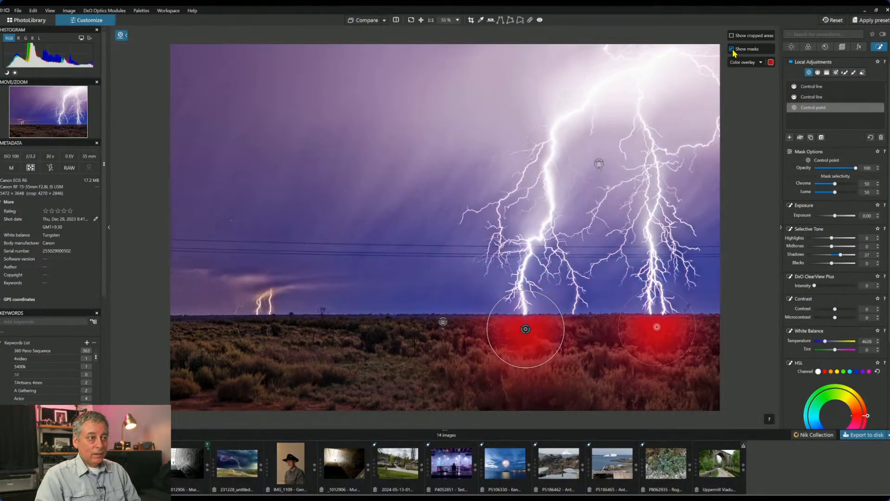
click(731, 49)
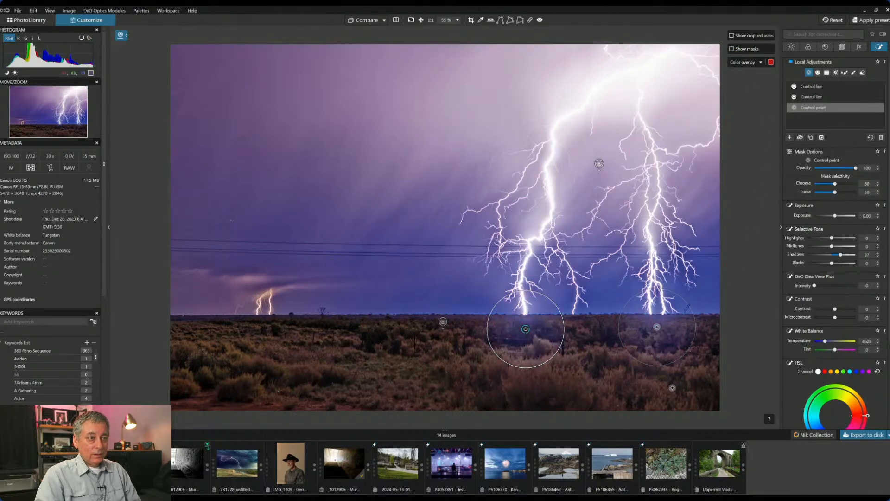
drag(662, 332, 661, 327)
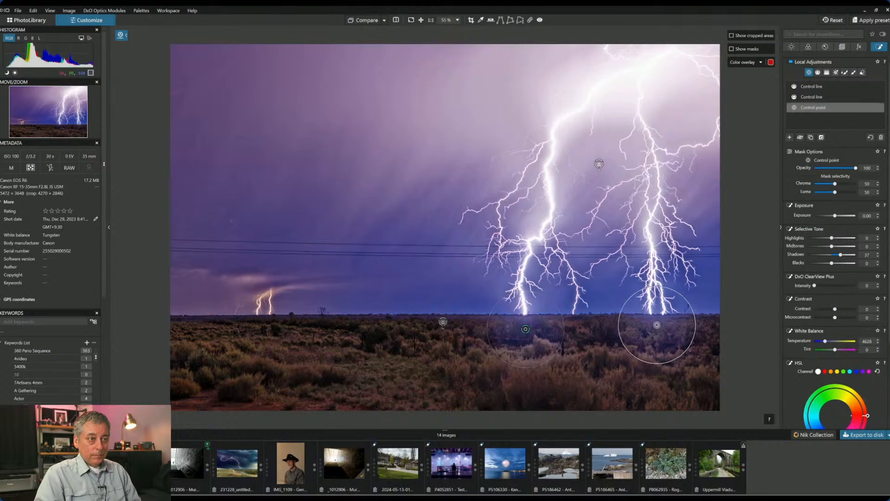
drag(526, 330, 525, 326)
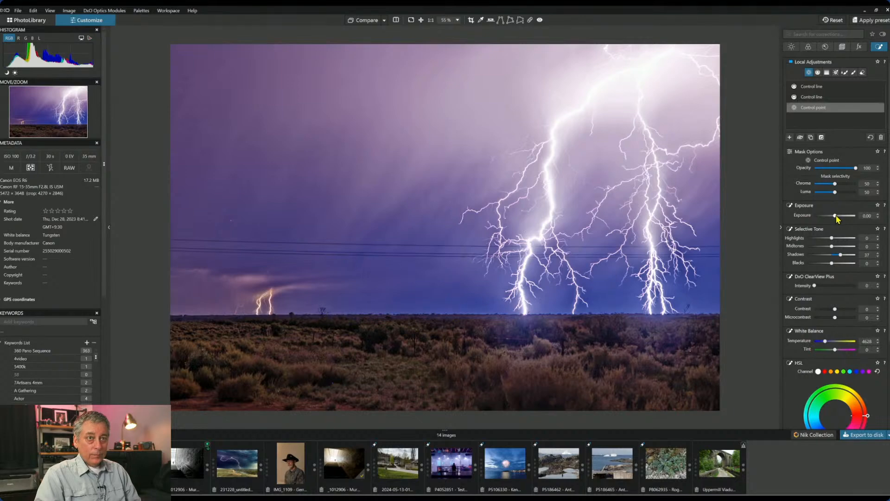
drag(838, 216, 839, 216)
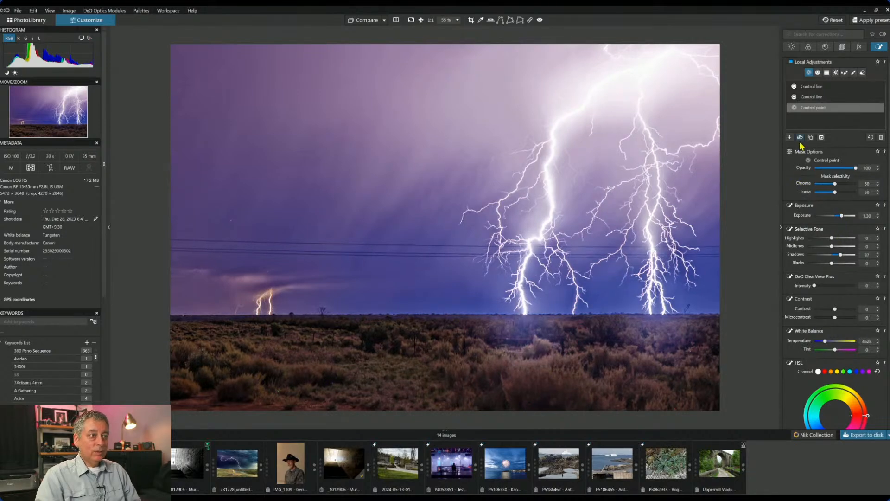
- In the Light settings, pull down global Shadows and set Exposure to -0.37
click(792, 48)
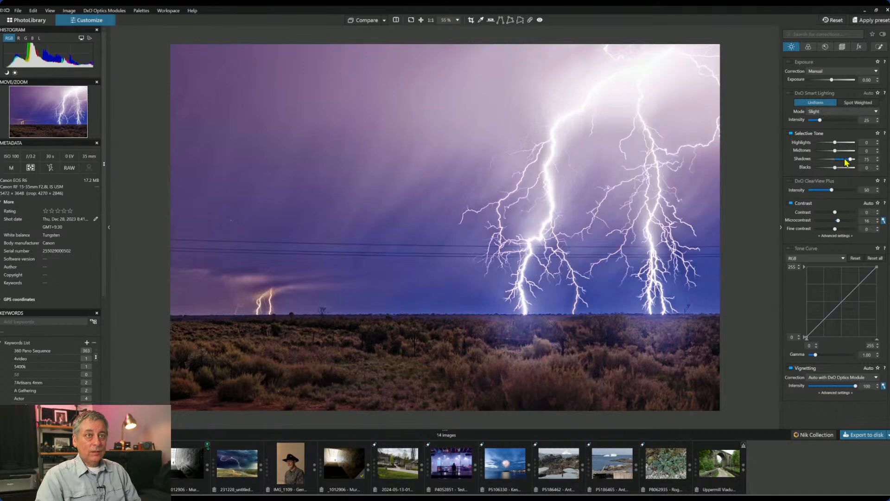
drag(852, 163, 848, 162)
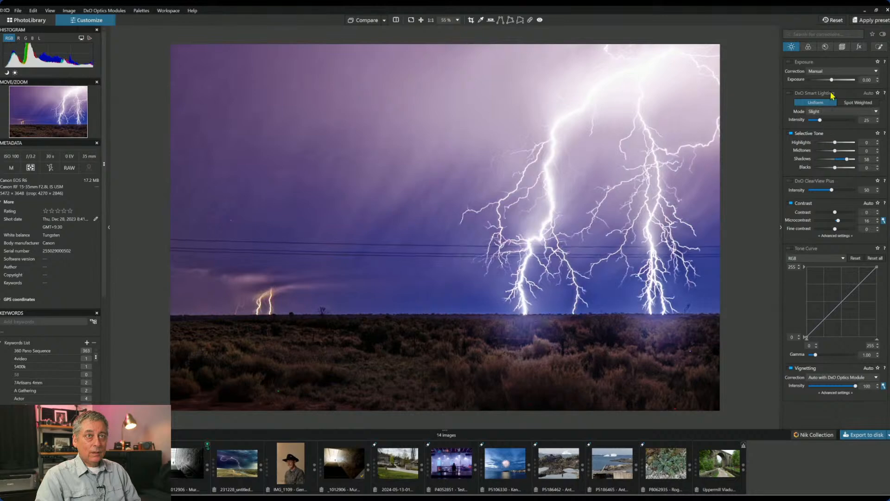
drag(832, 81, 831, 81)
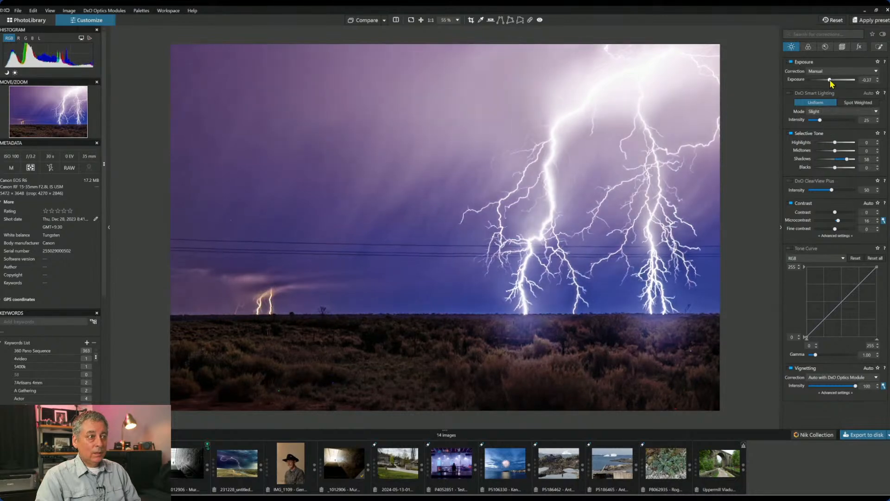
- Reset the control point's local exposure, then set Shadows 25 and Exposure 0.62
click(879, 46)
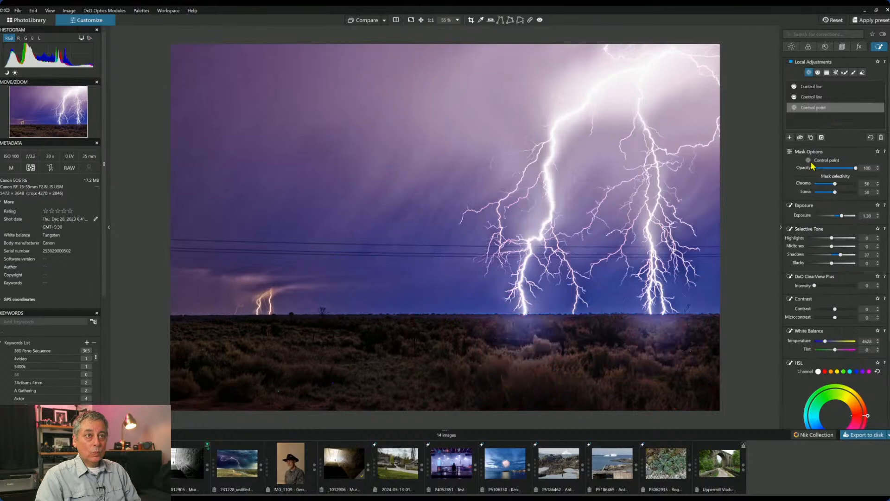
drag(842, 217, 839, 217)
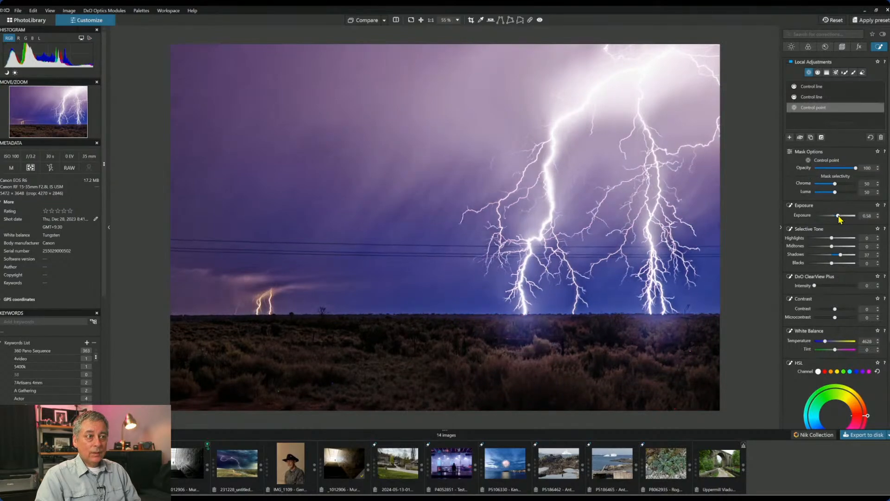
double_click(839, 216)
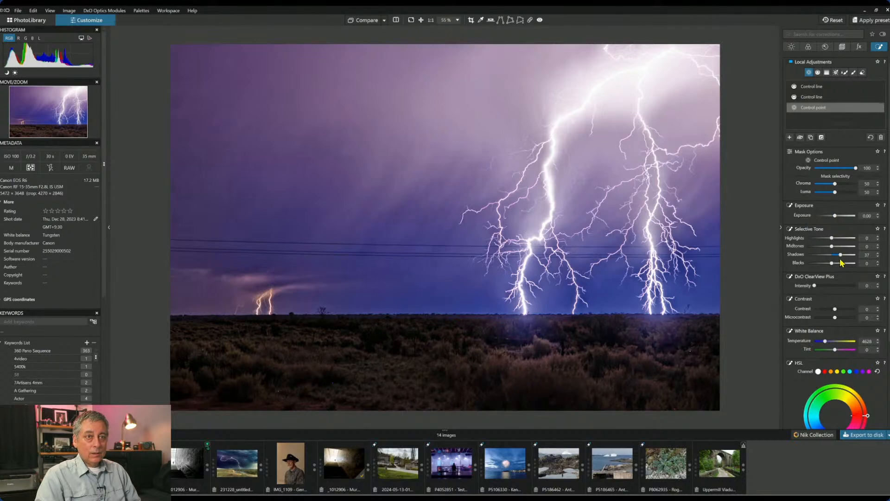
drag(841, 254, 837, 255)
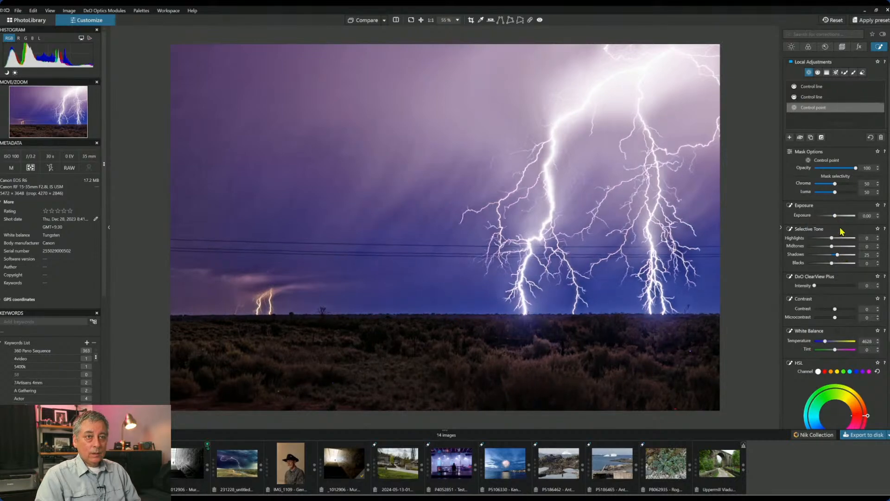
drag(836, 215, 838, 215)
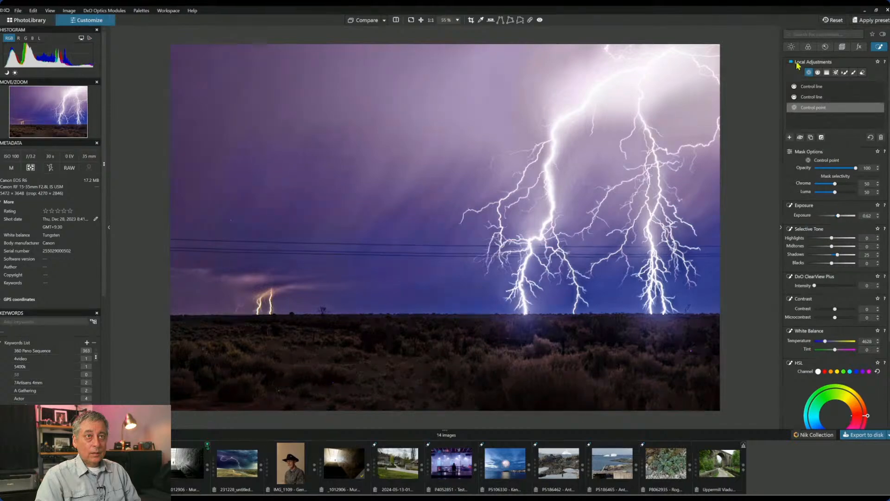
- Lift the global Shadows back up to 77
click(791, 46)
drag(840, 159, 852, 160)
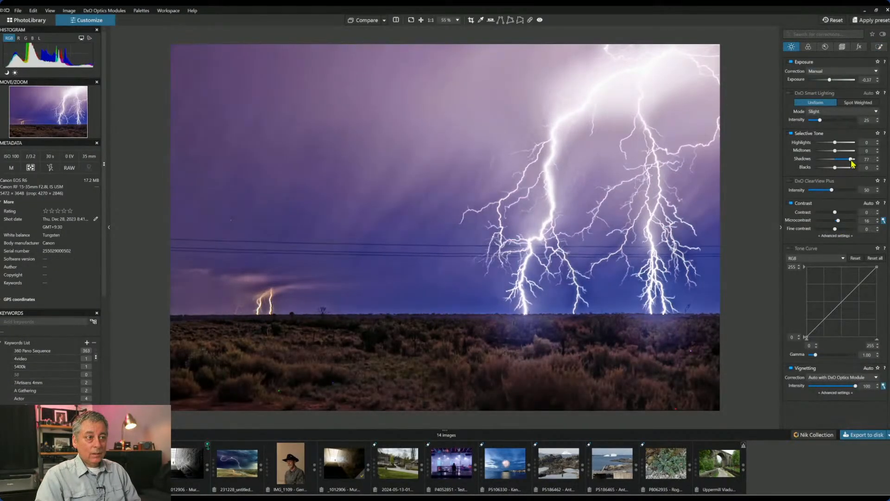
click(880, 46)
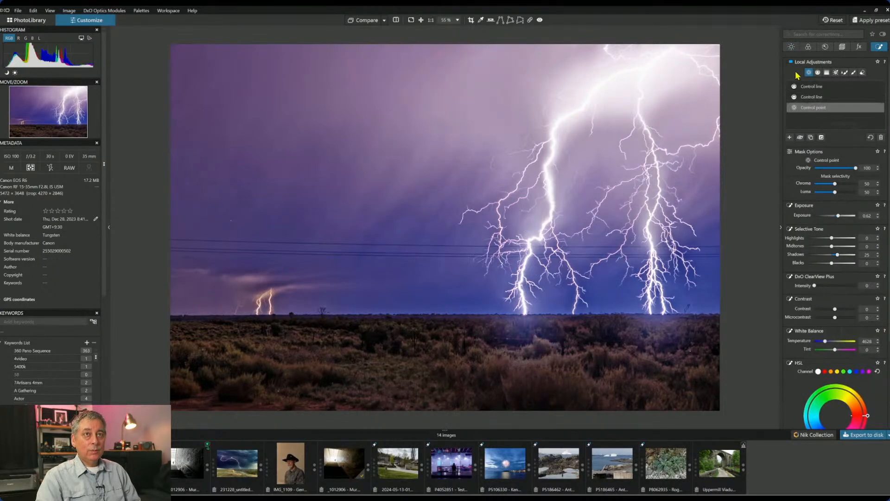
- Apply local ClearView Plus 36 and compare the edit against the original several times
click(829, 285)
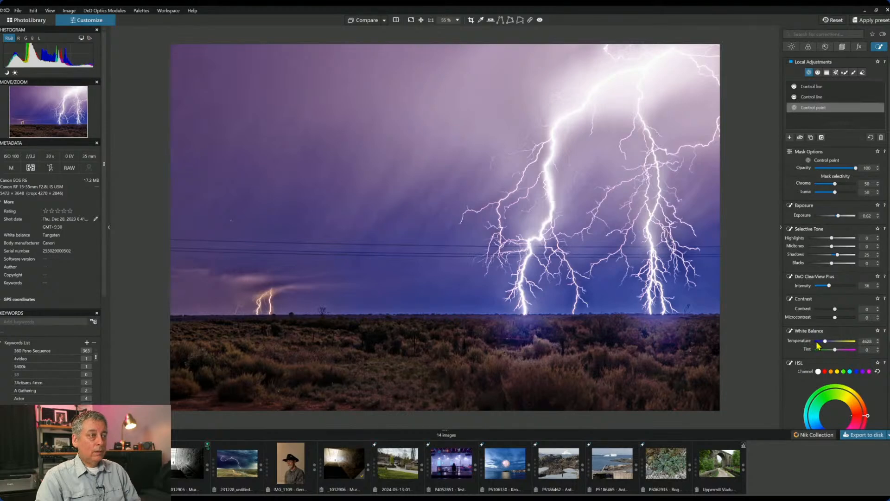
click(358, 21)
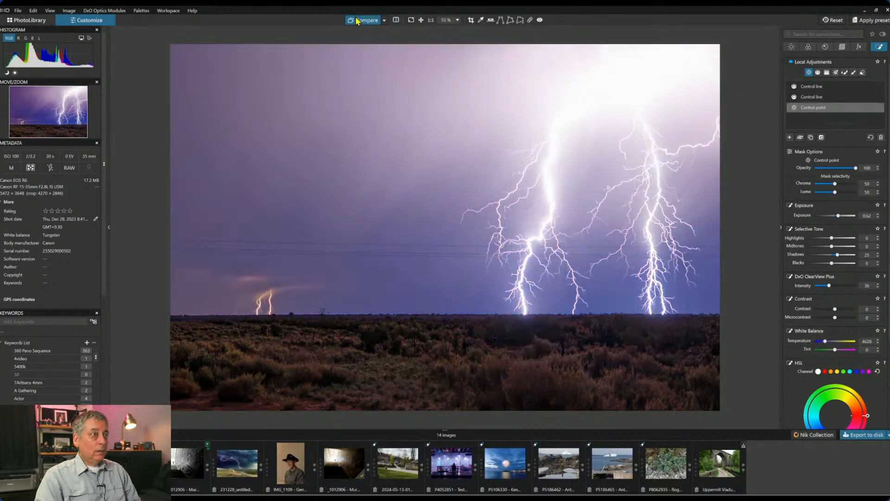
click(358, 21)
click(358, 20)
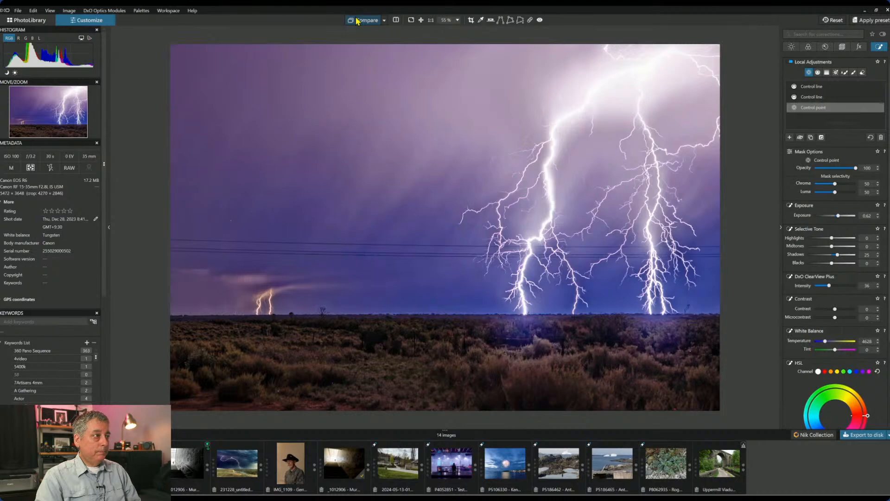
click(357, 21)
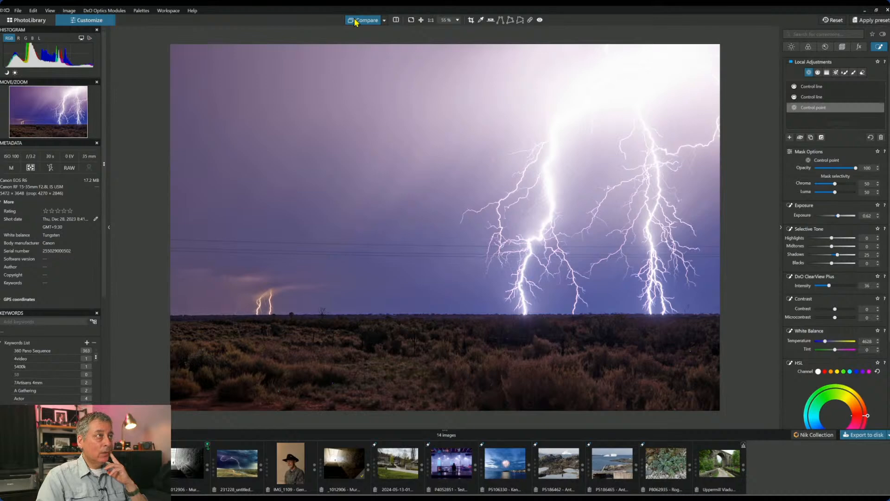
click(358, 21)
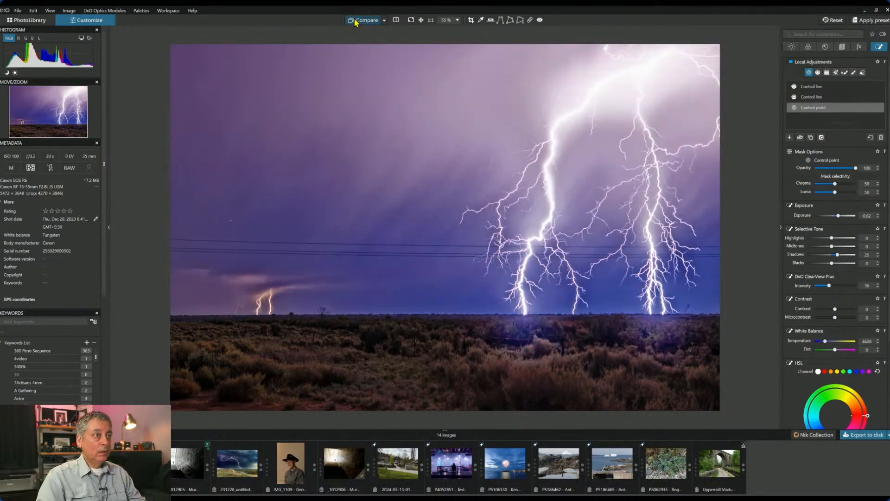
click(358, 21)
click(356, 20)
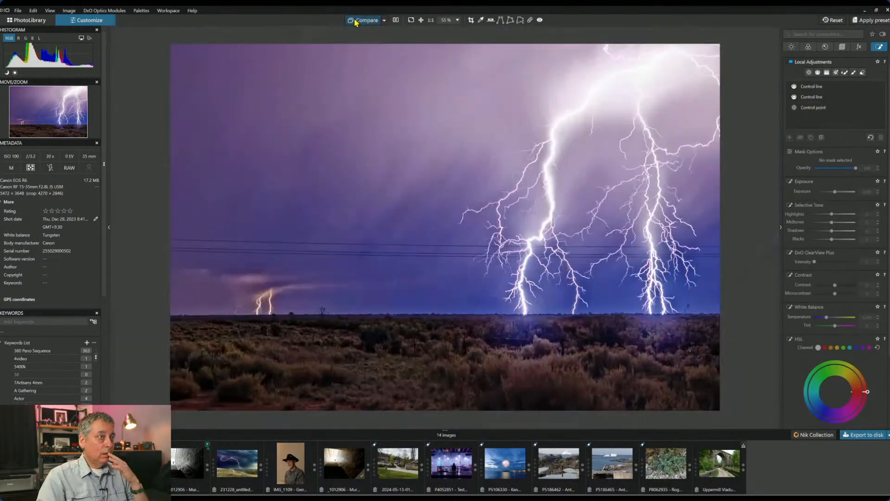
click(356, 20)
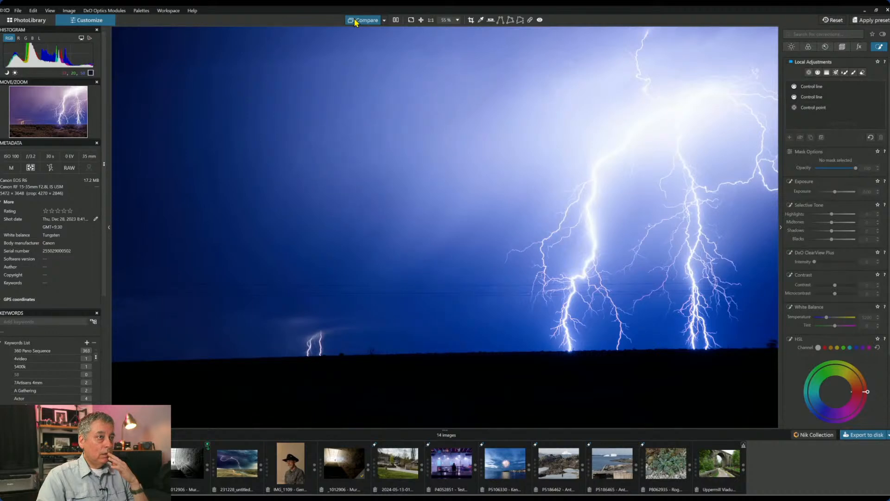
click(355, 21)
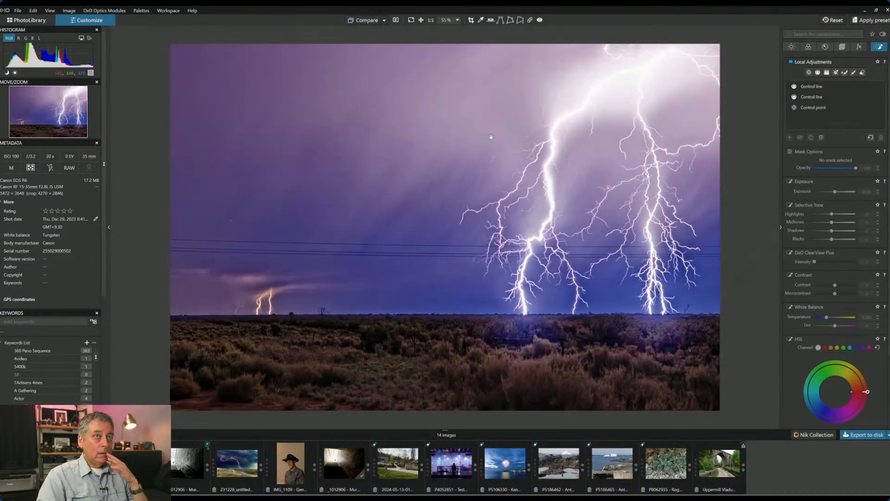
click(825, 47)
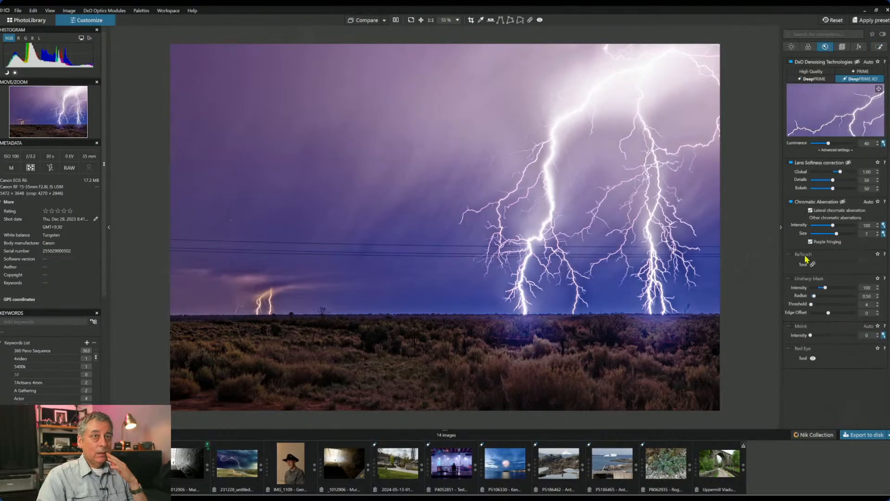
- Set white balance Tint to -18 and lower global Exposure to -0.57
click(858, 48)
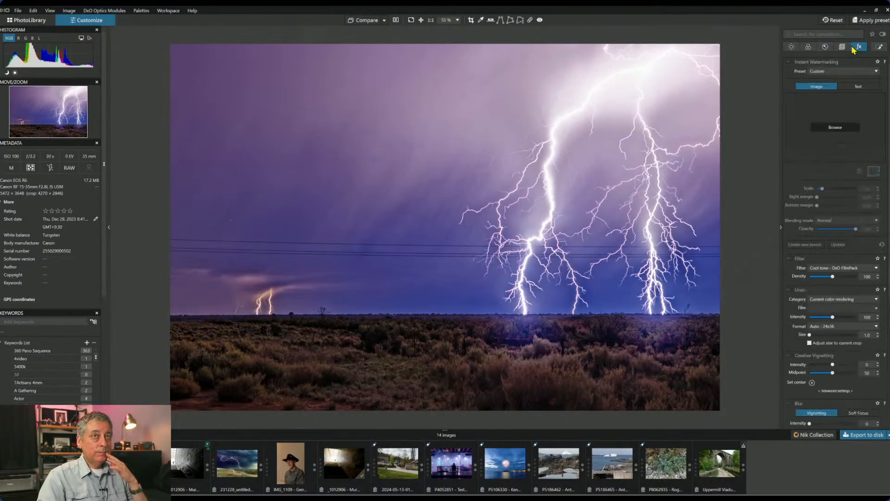
click(791, 47)
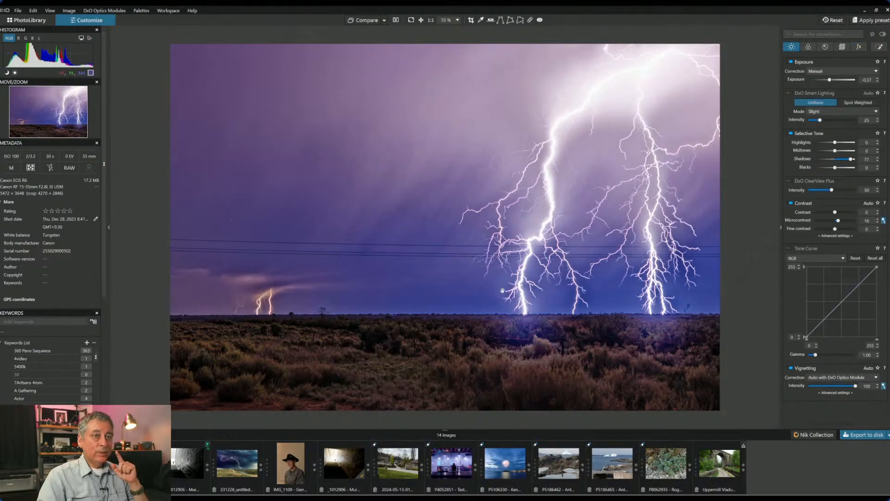
click(808, 48)
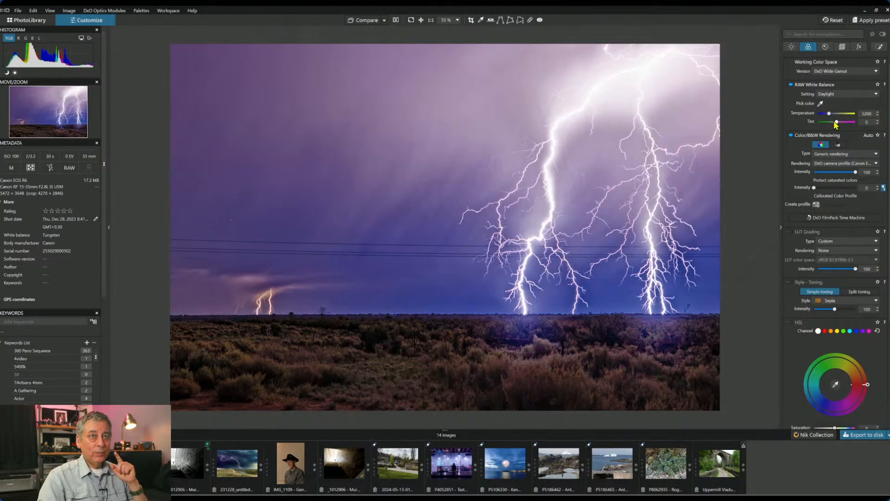
drag(837, 122, 835, 122)
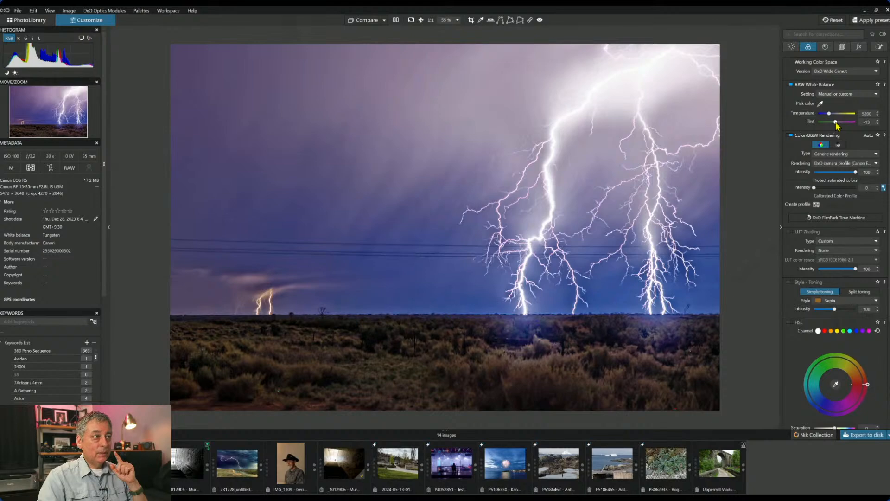
drag(836, 122, 834, 122)
click(792, 46)
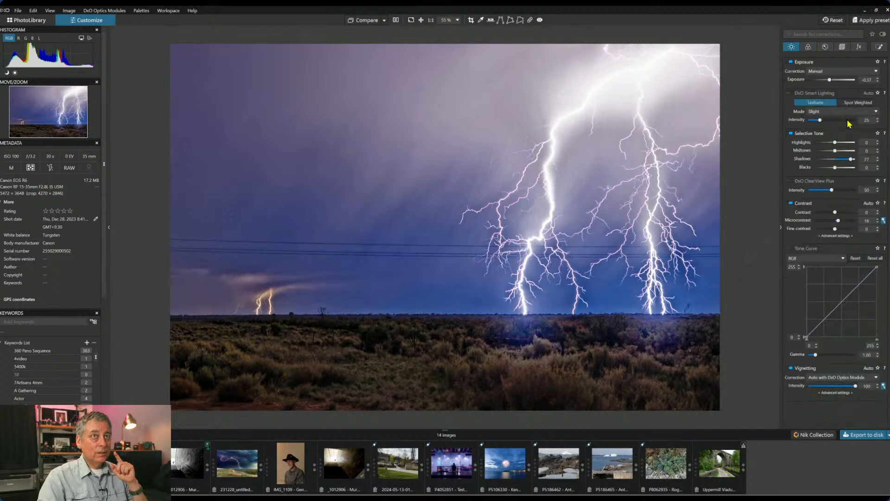
drag(830, 80, 827, 79)
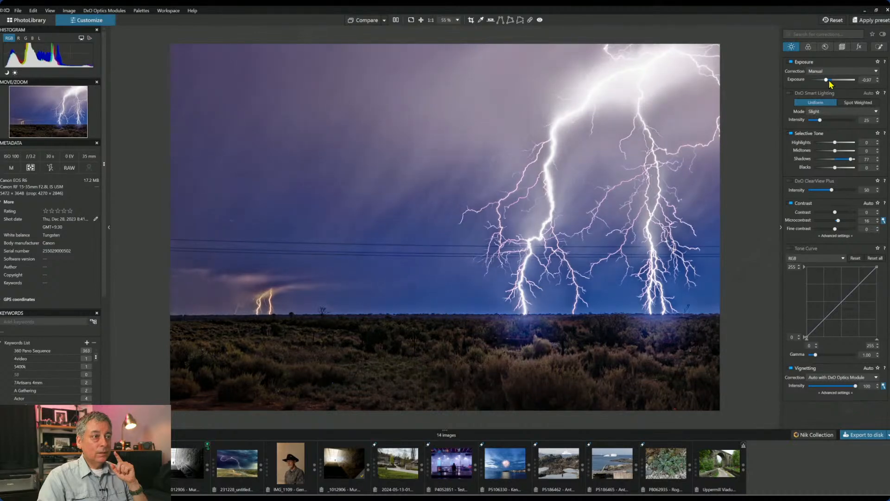
- Select the foreground control point, lower its Shadows and reset its Exposure to 0.00
click(879, 46)
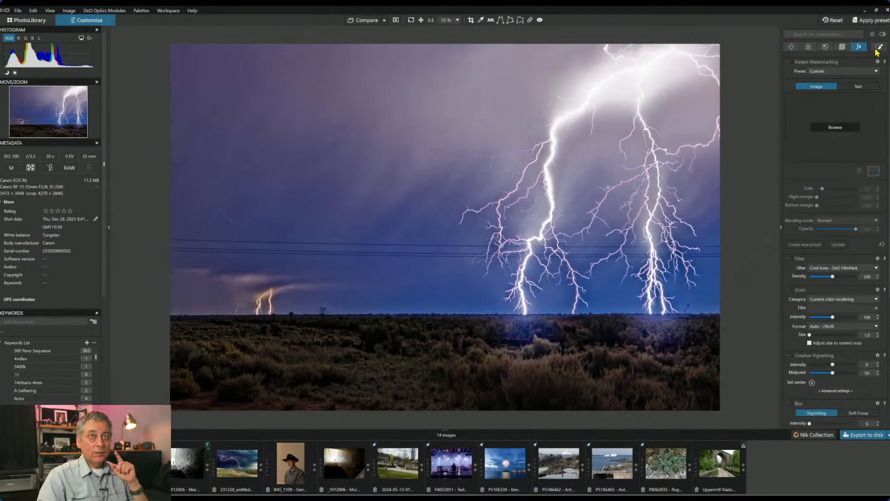
click(812, 107)
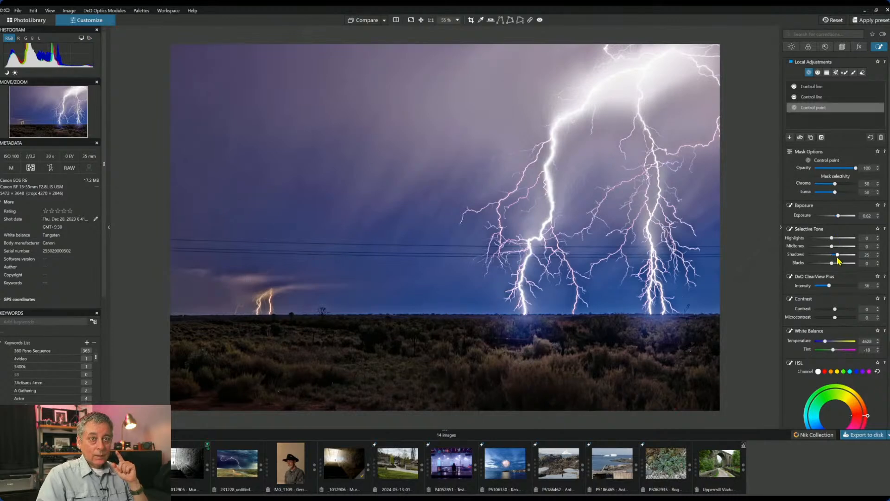
drag(839, 255, 824, 242)
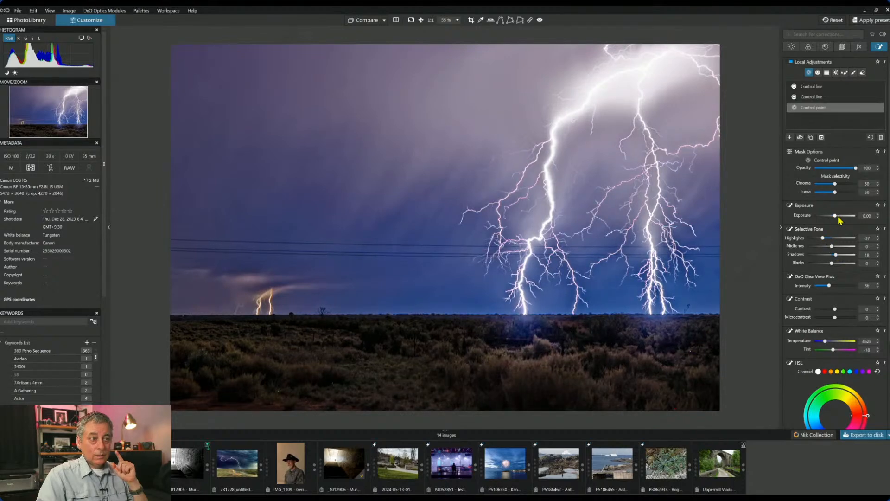
double_click(838, 216)
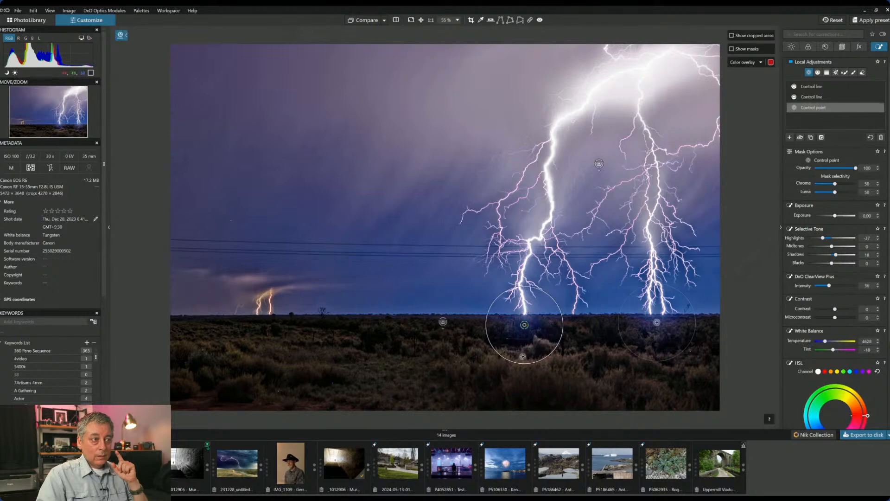
- Resize the control point circles over the lightning and set local Shadows to 15
drag(522, 354, 529, 327)
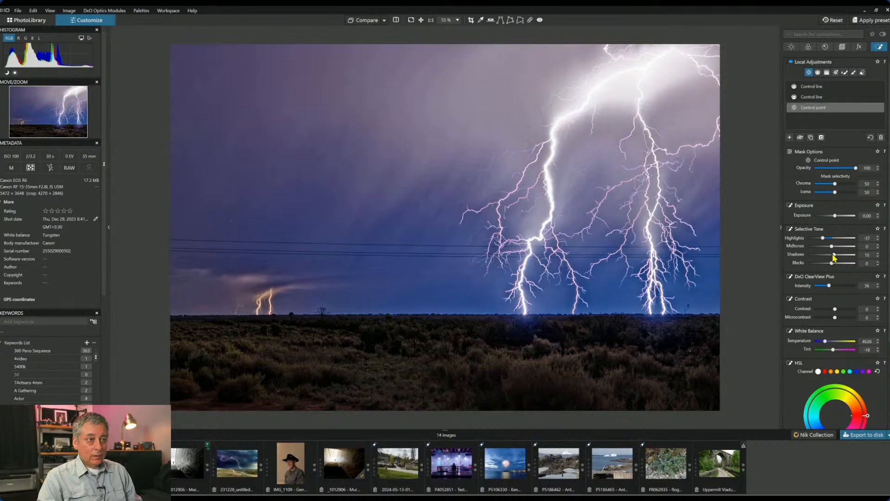
drag(664, 360, 656, 383)
drag(537, 349, 537, 379)
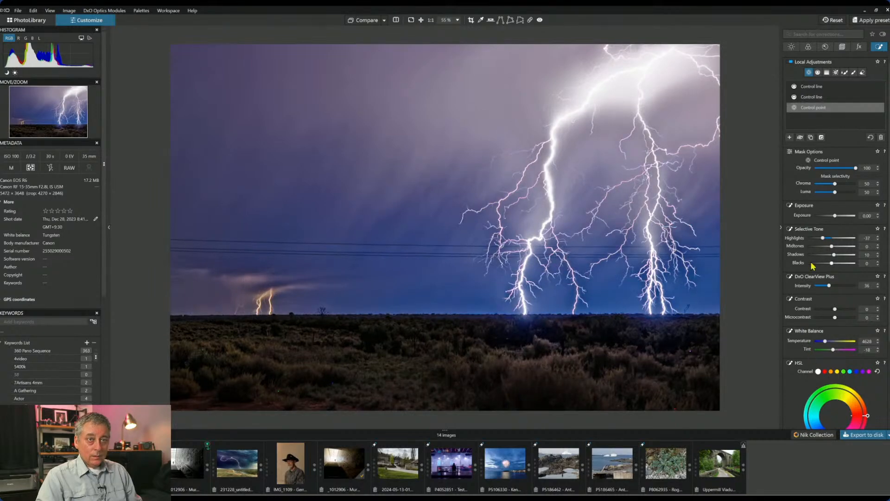
drag(835, 256, 836, 255)
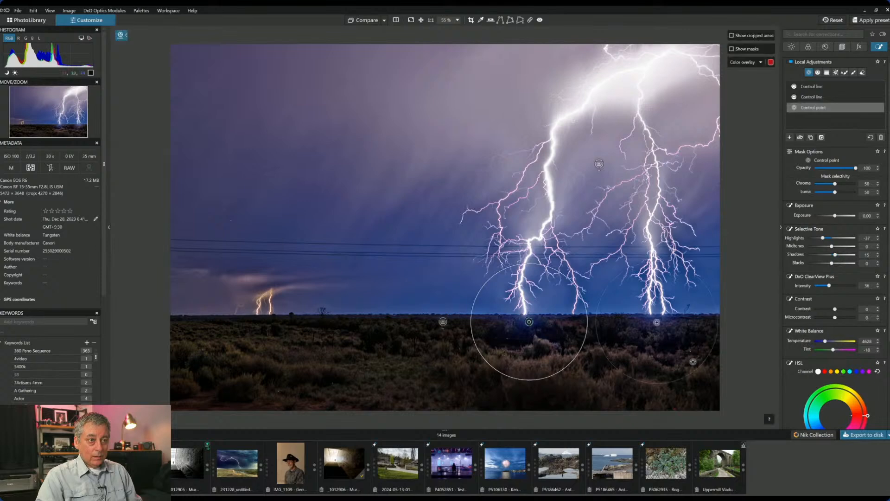
drag(685, 372, 694, 397)
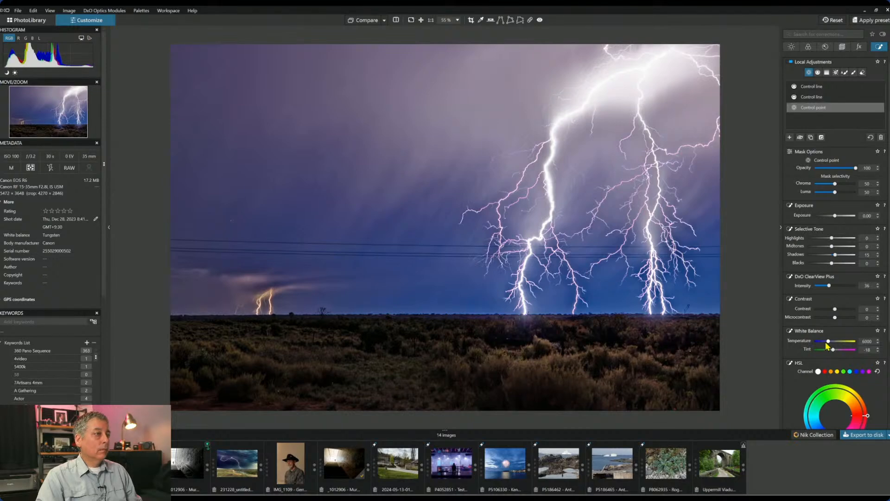
- Add a small control point over the distant lightning on the left horizon
click(789, 137)
click(257, 323)
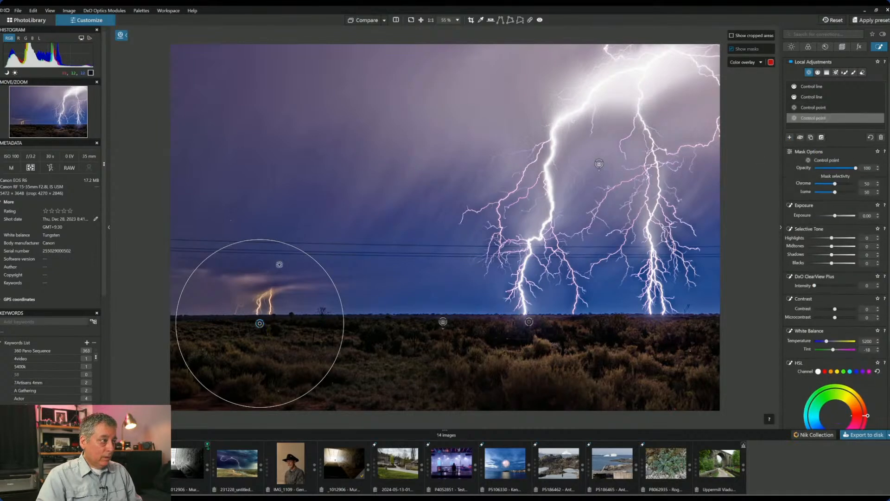
key(m)
drag(283, 245, 271, 290)
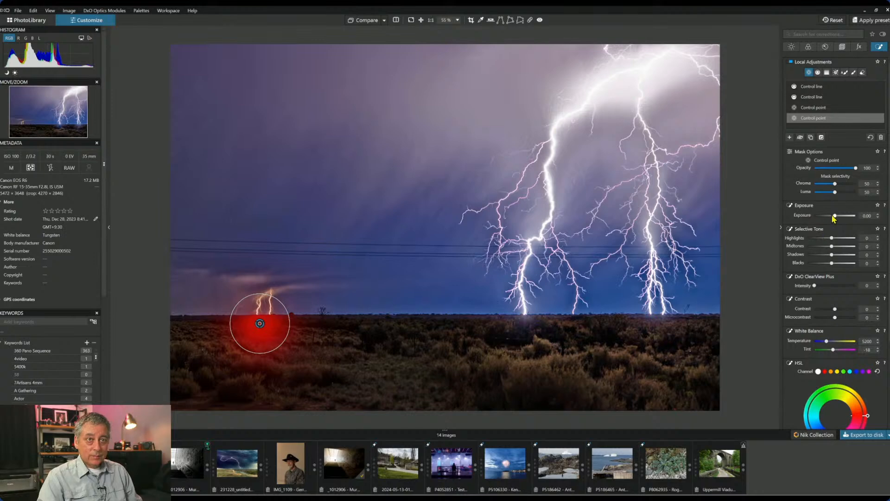
- Brighten that point to Exposure 0.90 and add ClearView Plus 26
drag(835, 215, 838, 215)
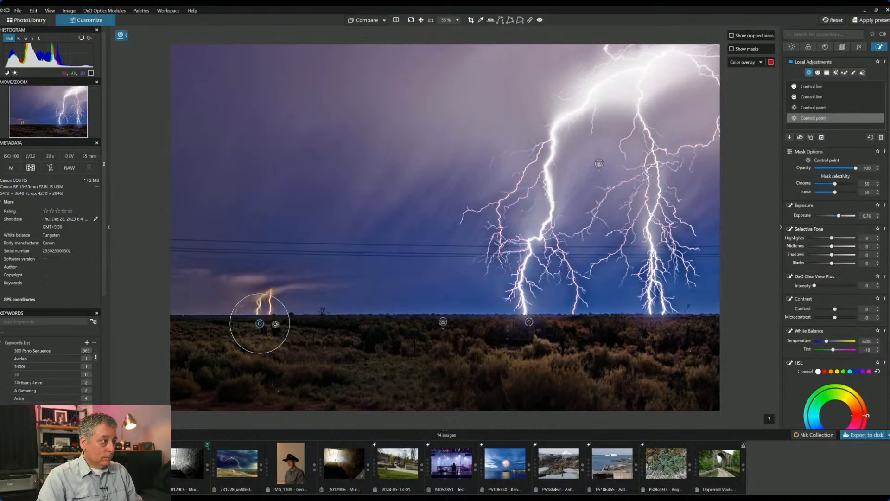
drag(261, 328, 267, 327)
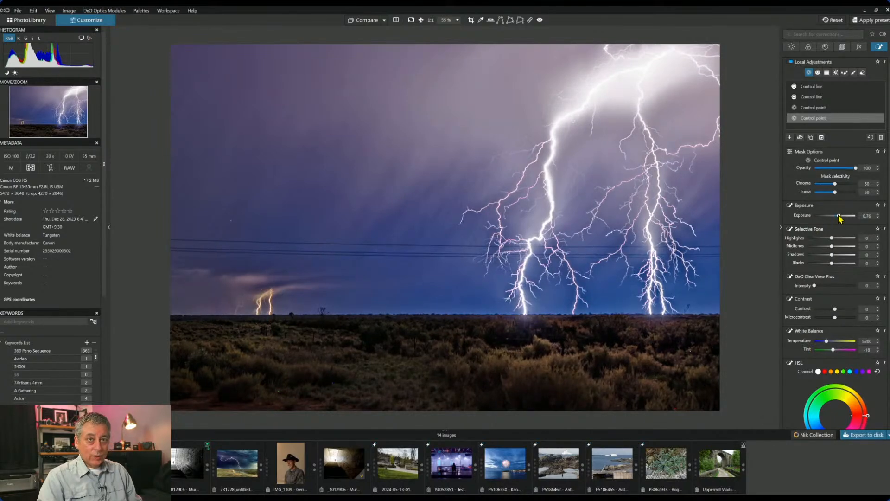
drag(841, 215, 842, 216)
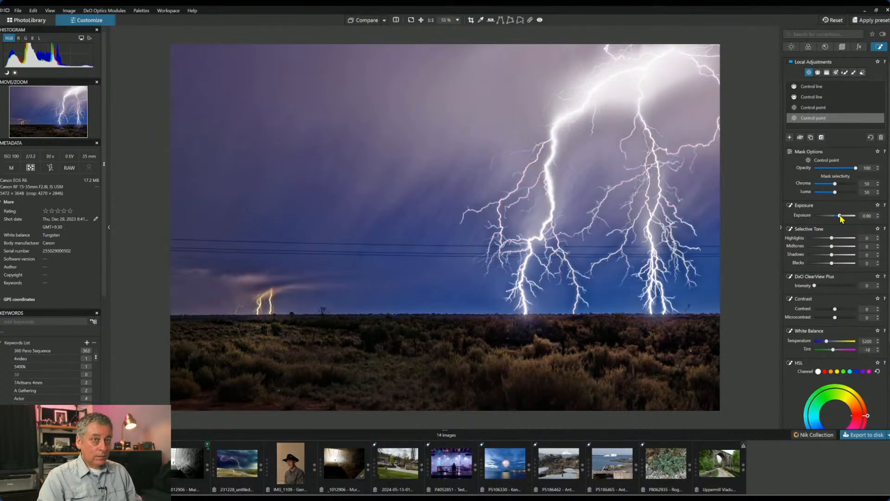
click(825, 285)
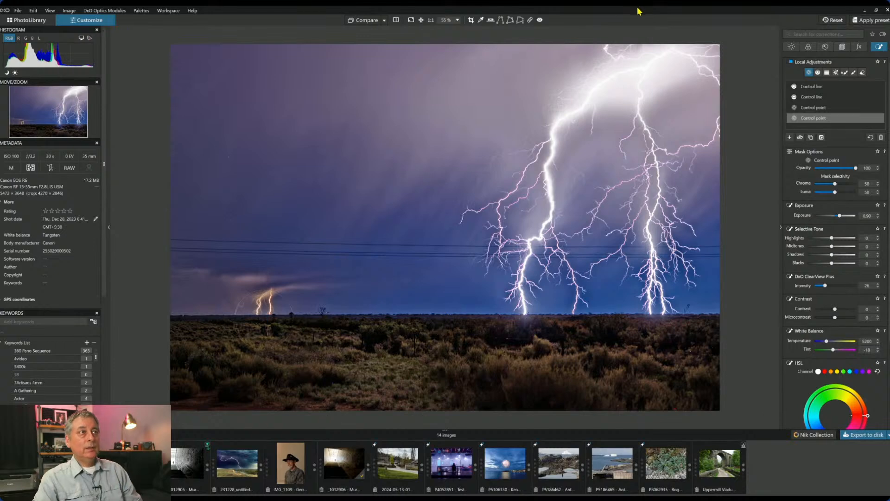
- Export the edited photo to disk as a Standard JPEG at quality 95
click(858, 437)
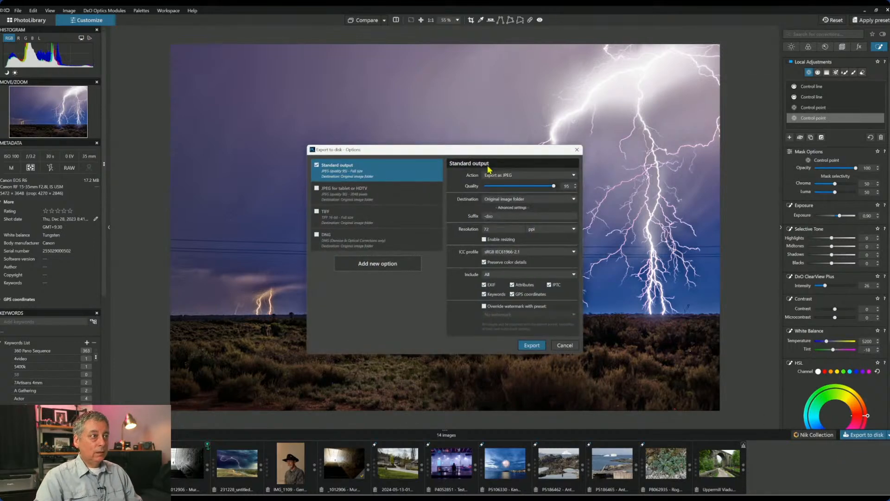
click(528, 347)
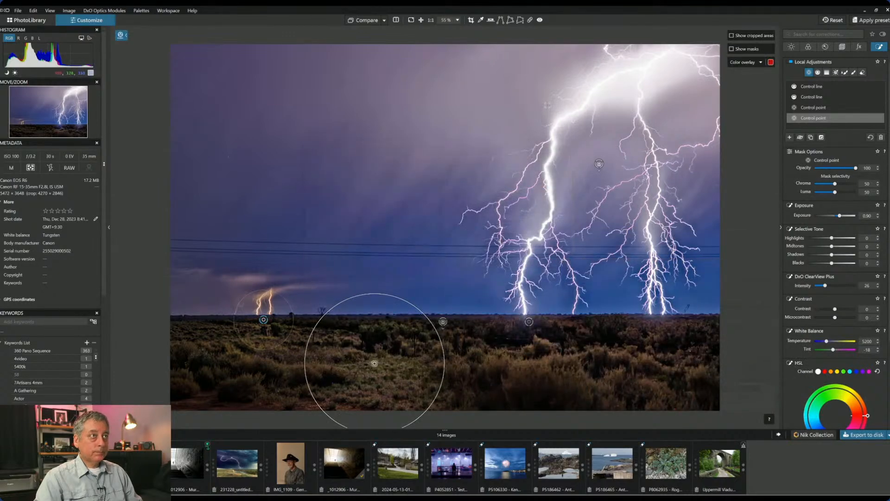
key(Escape)
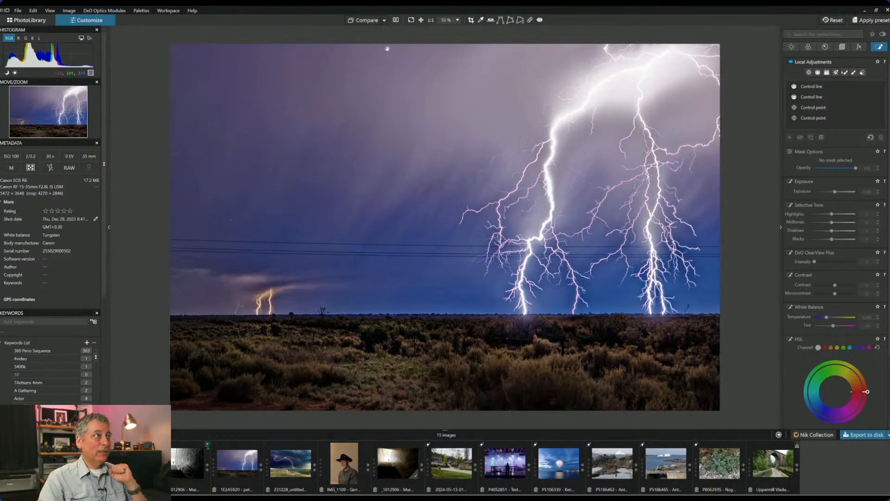
- Reset all corrections and show the original side by side with the exported Standard JPEG
click(384, 21)
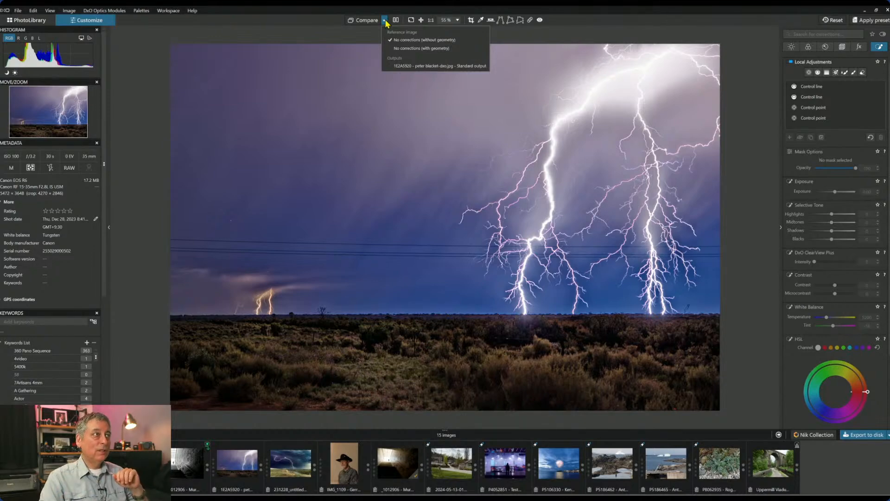
click(386, 21)
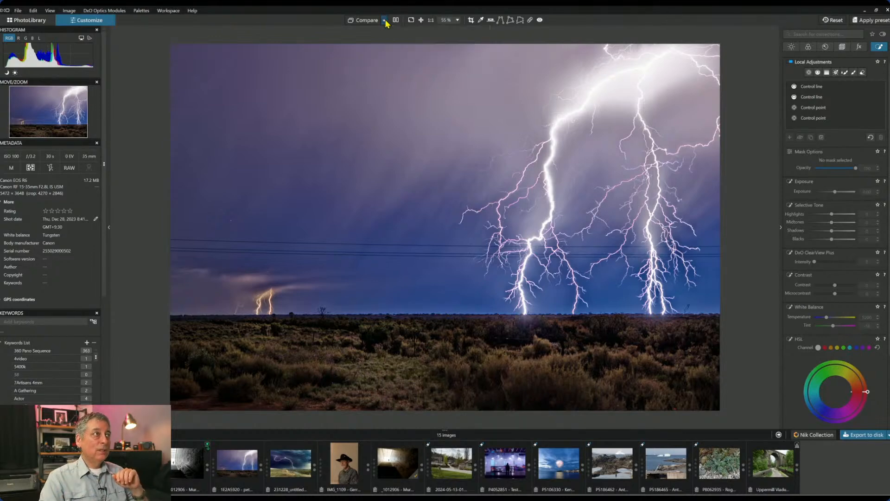
click(824, 25)
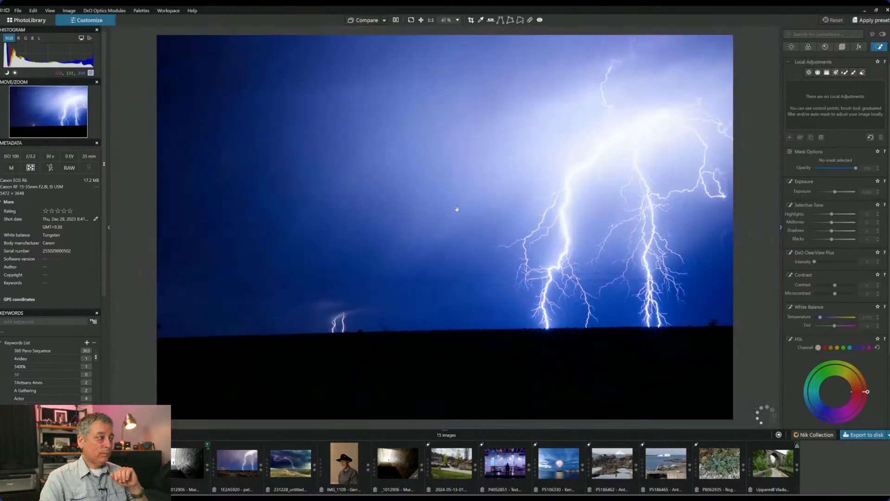
click(384, 21)
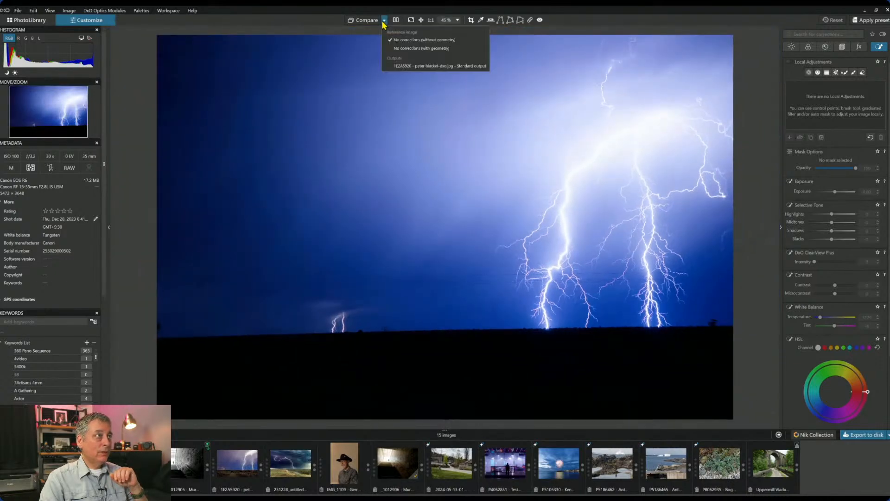
click(393, 65)
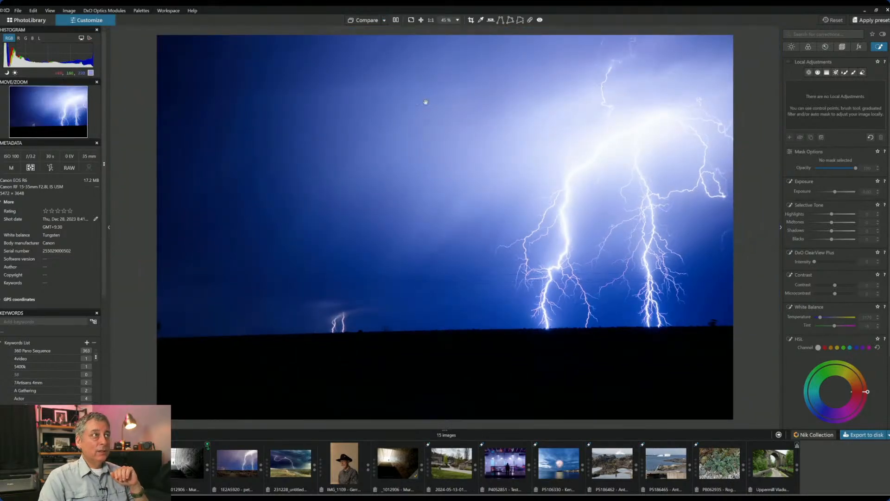
click(396, 21)
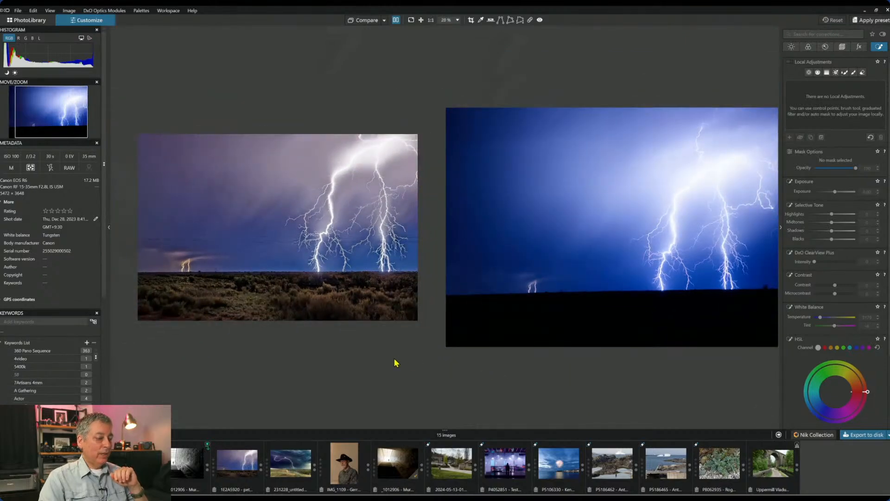
- Hide the palettes and zoom the side-by-side view of the original and edited lightning photos
key(Tab)
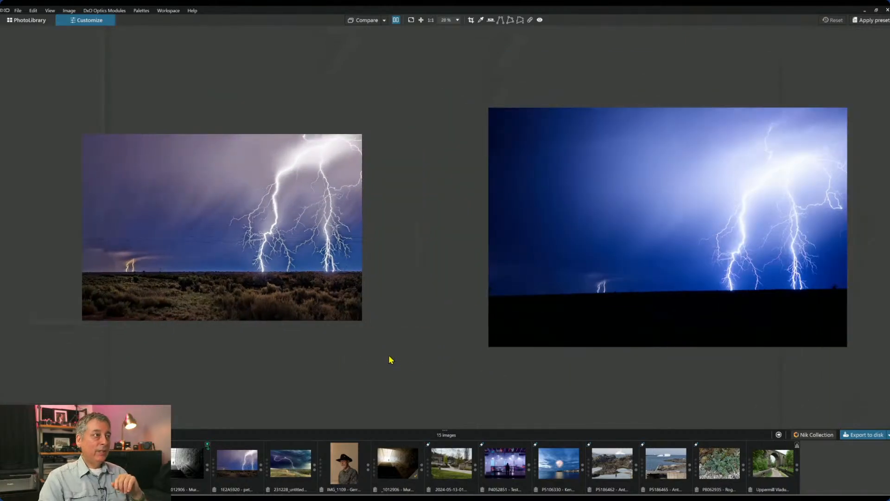
scroll(388, 354, up, 2)
scroll(388, 354, down, 1)
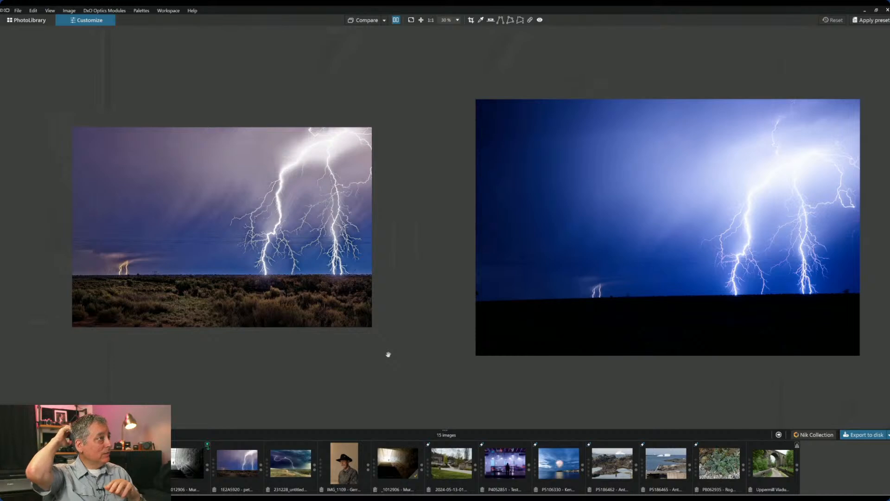
- Turn off Split view, view the edited desert lightning photo full screen, then open the ice-floe harbour photo
click(395, 20)
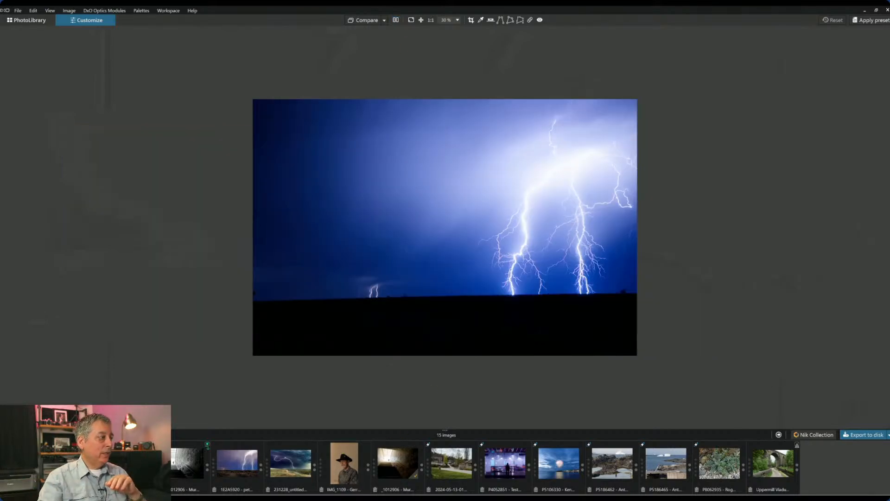
click(236, 469)
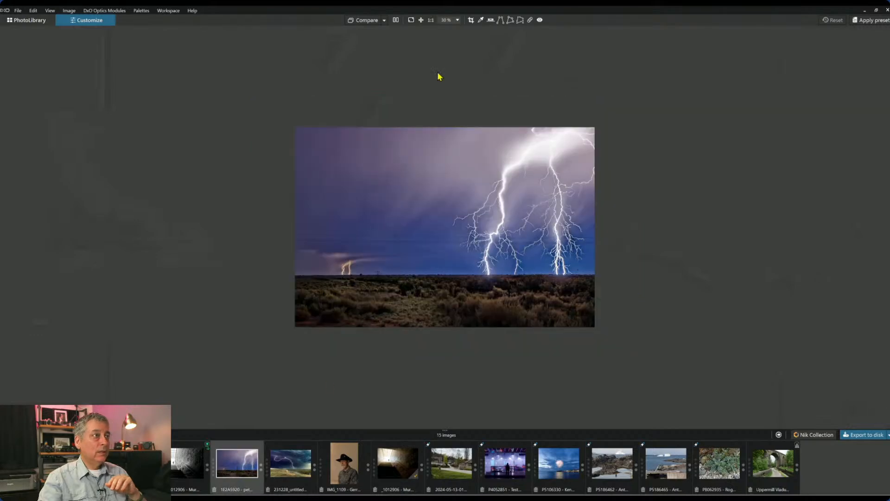
click(411, 21)
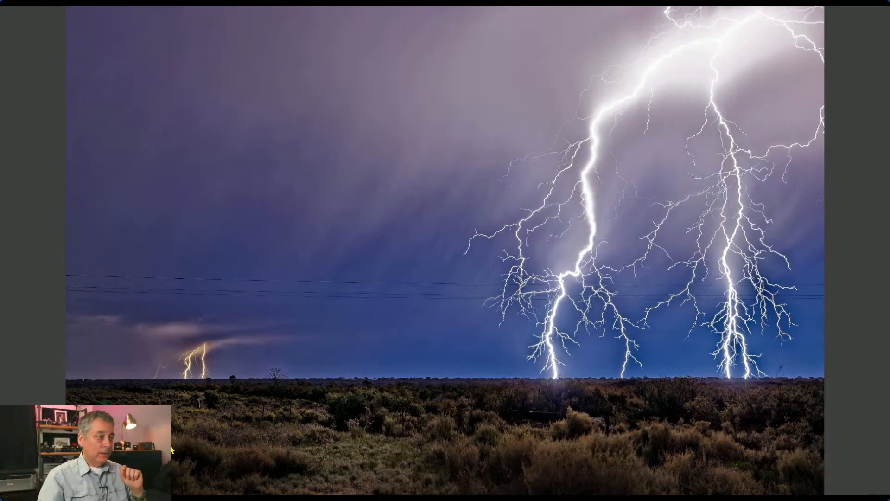
key(Escape)
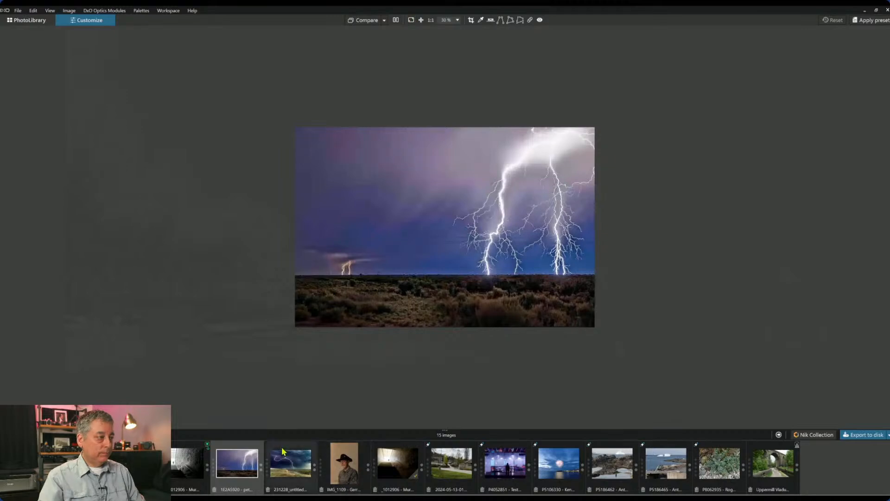
click(129, 463)
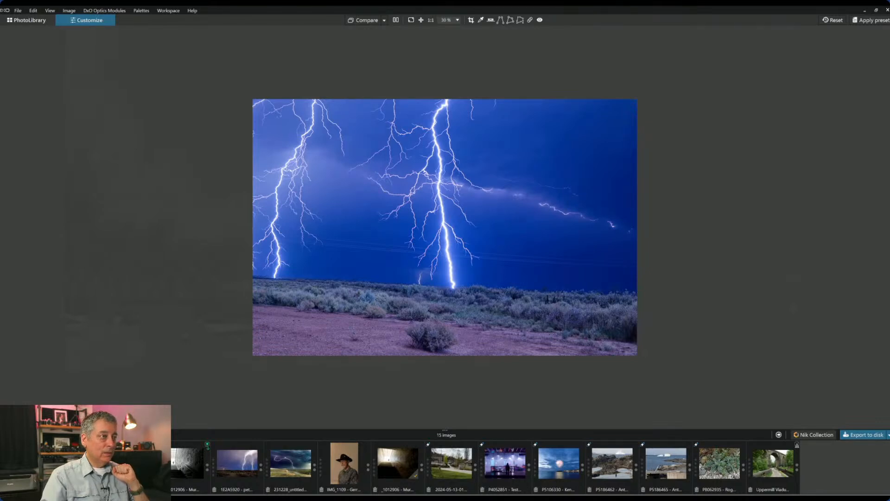
click(76, 463)
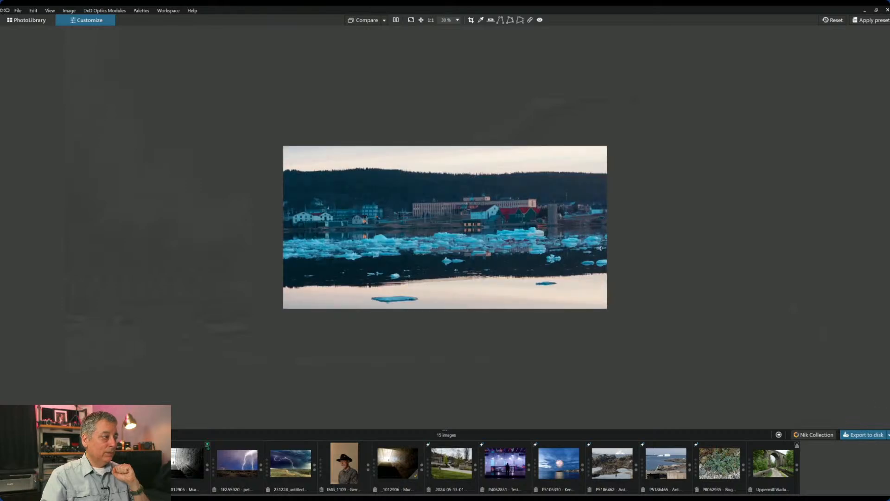
- Zoom the ice-floe harbour photo and reveal the hidden Local Adjustments palette
scroll(372, 292, up, 4)
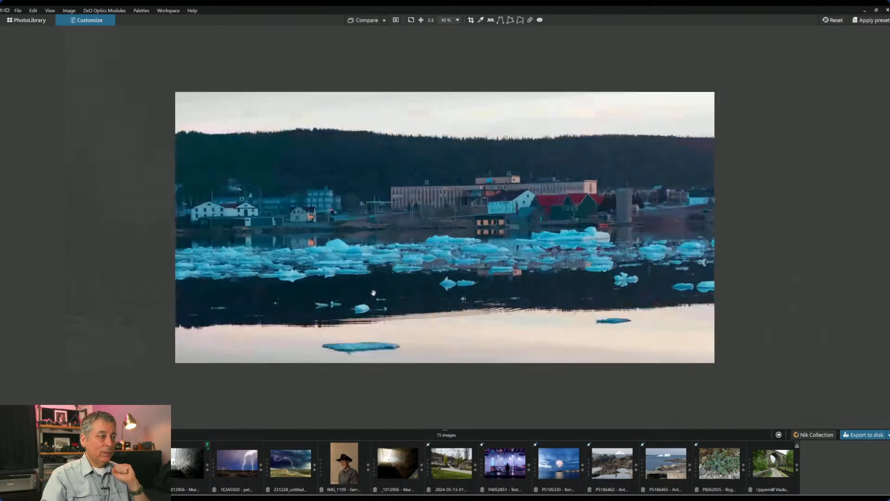
scroll(367, 323, up, 1)
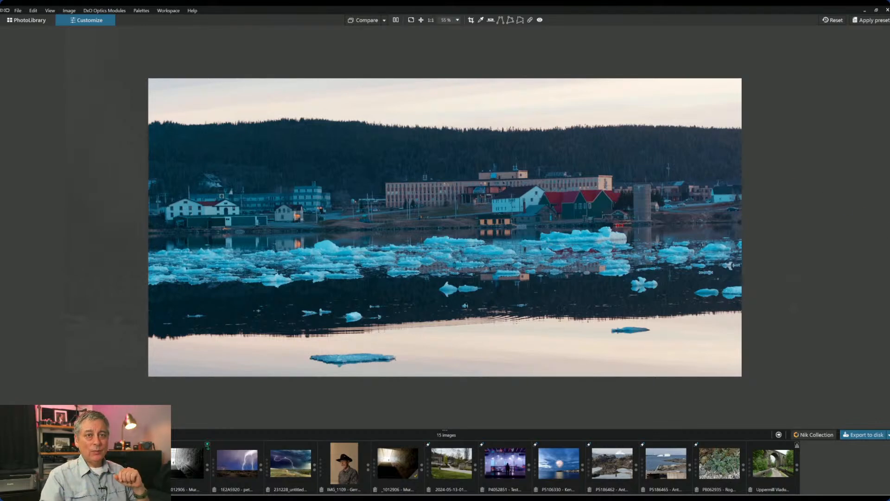
click(888, 228)
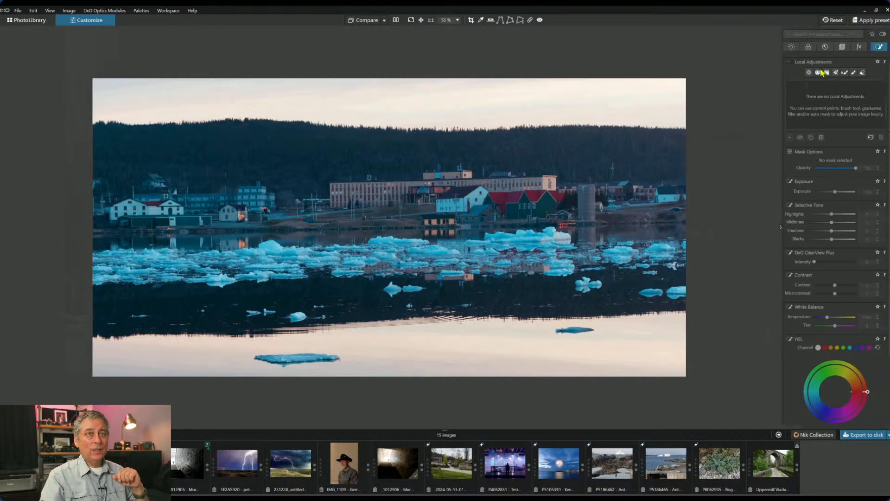
- Set the RGB white balance by picking a neutral point on the ice
click(808, 47)
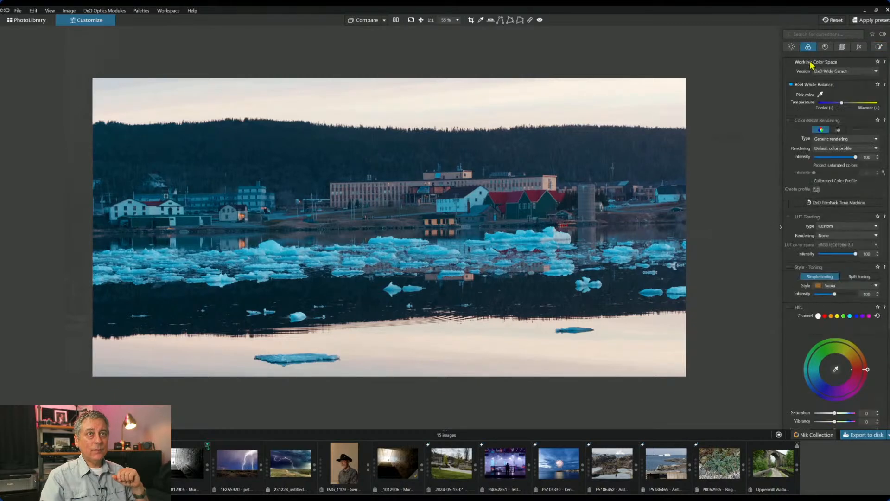
click(820, 95)
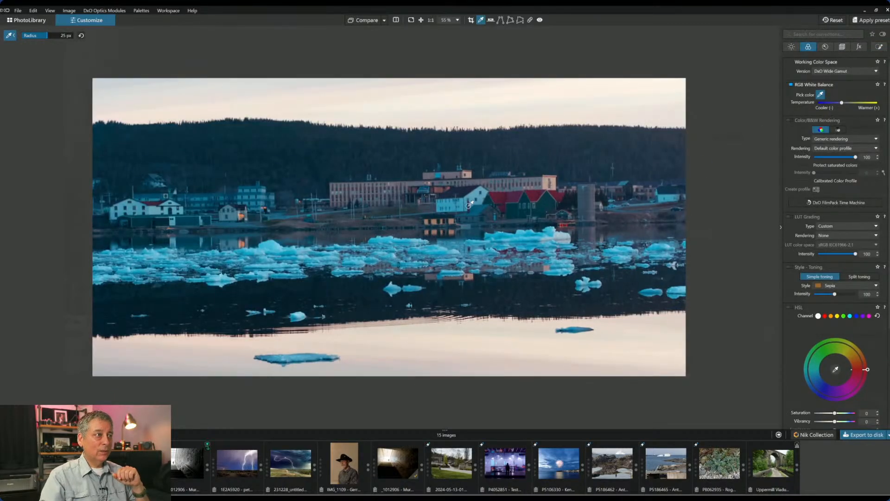
click(480, 272)
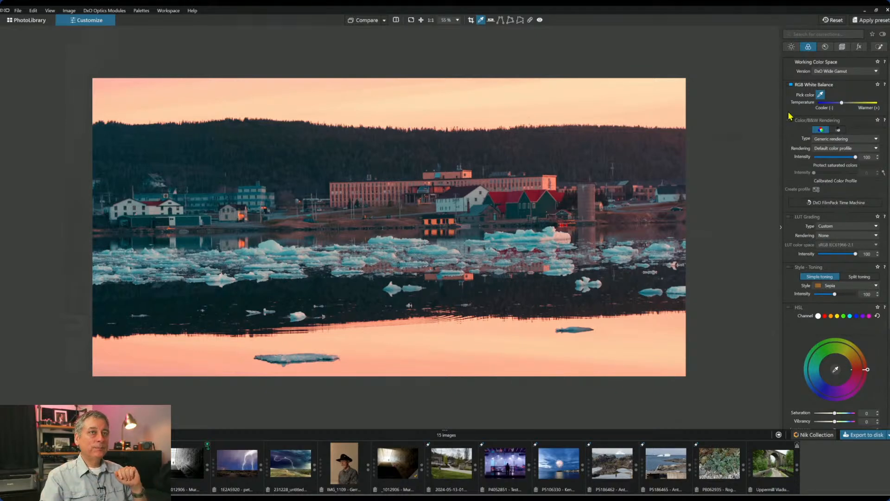
- Enable Perspective correction and nudge Temperature to a gently warm, peach-tinted balance
click(842, 47)
click(789, 206)
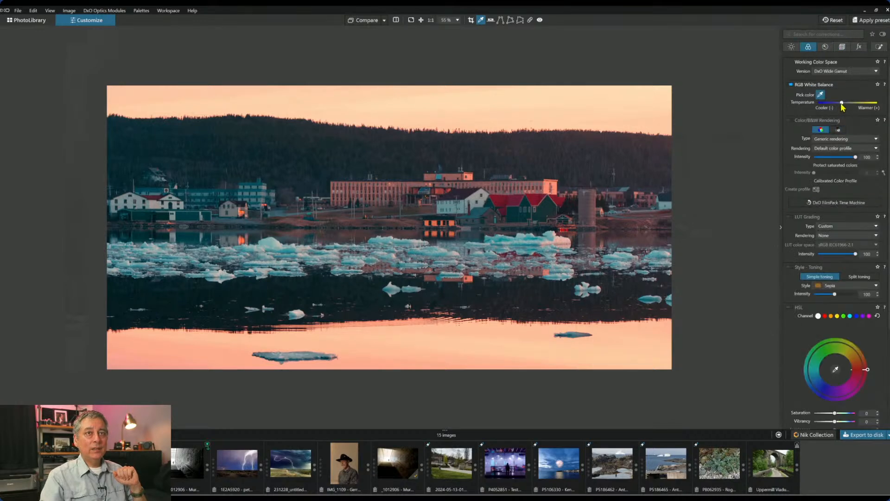
drag(846, 102, 839, 103)
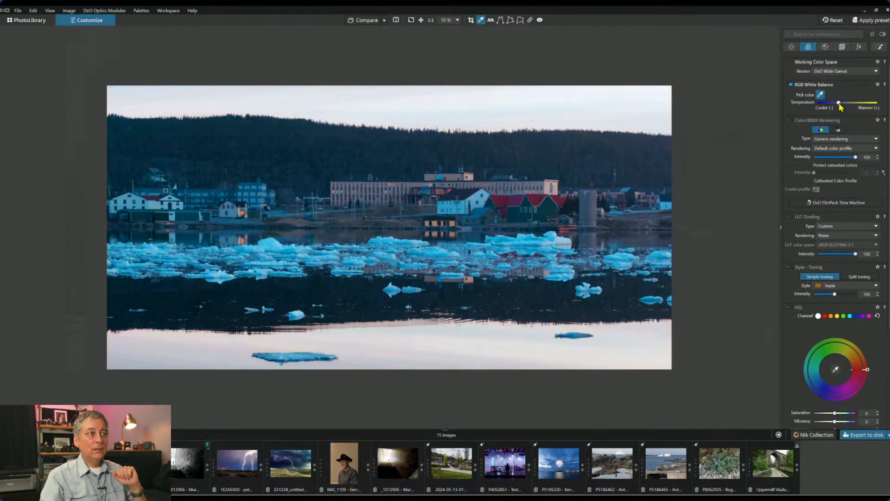
drag(840, 104, 841, 104)
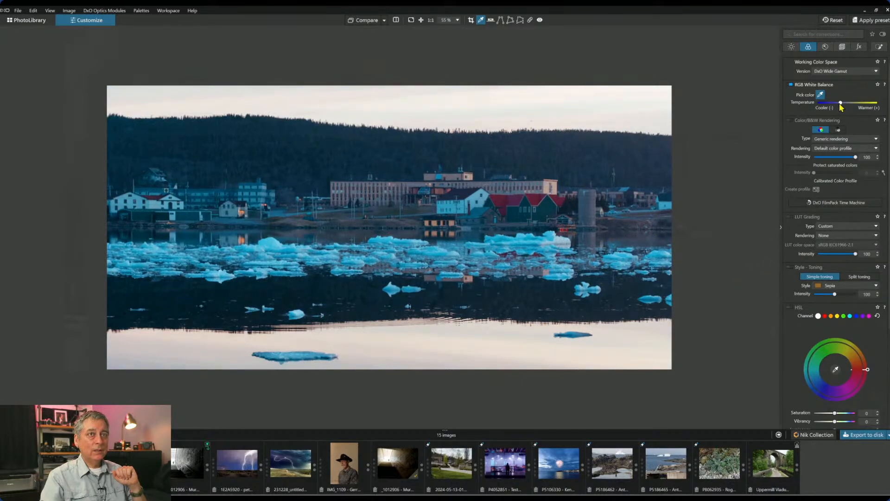
scroll(839, 104, up, 1)
scroll(840, 104, up, 1)
scroll(841, 107, up, 1)
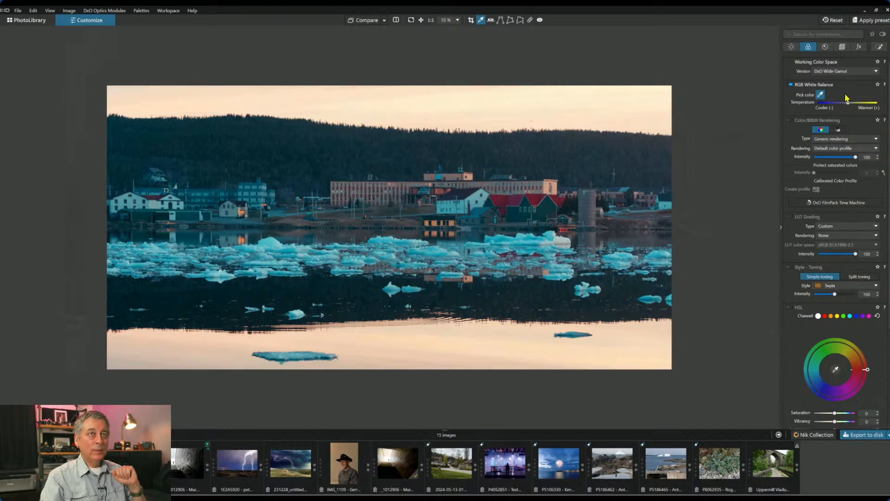
- Lay a Graduated Filter mask across the sky of the harbour photo
click(879, 46)
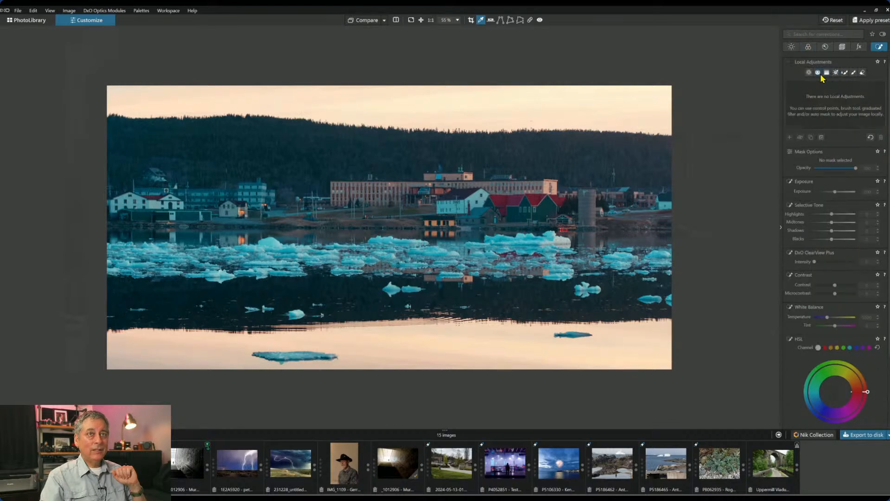
click(817, 72)
drag(457, 124, 457, 155)
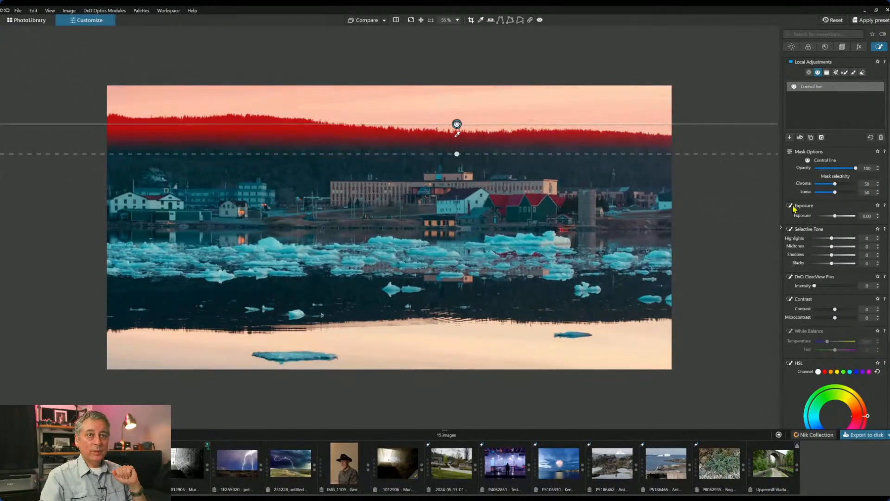
- Give the mask ClearView Plus 49, Highlights -93 and Exposure -1.37, then compare with the original
click(836, 286)
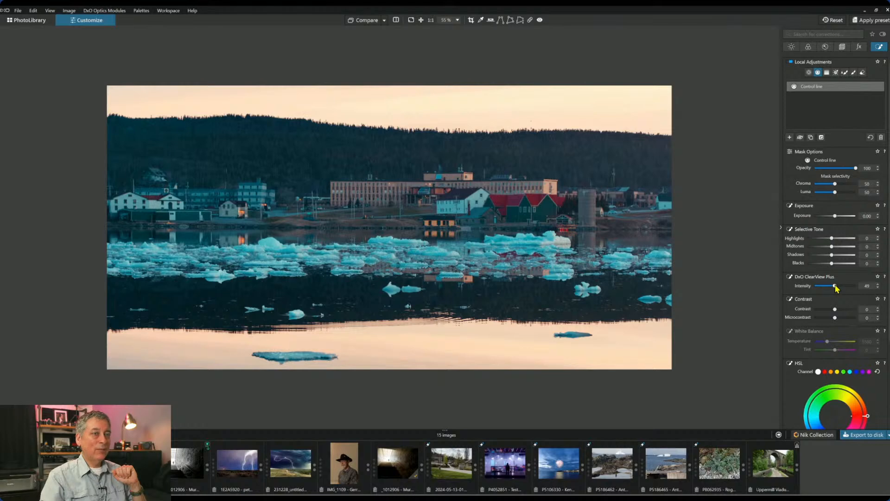
click(819, 238)
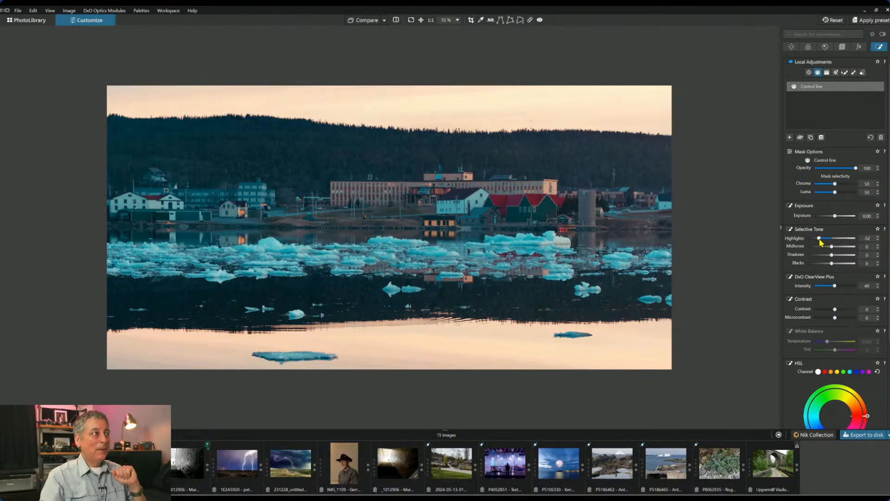
drag(819, 239, 809, 238)
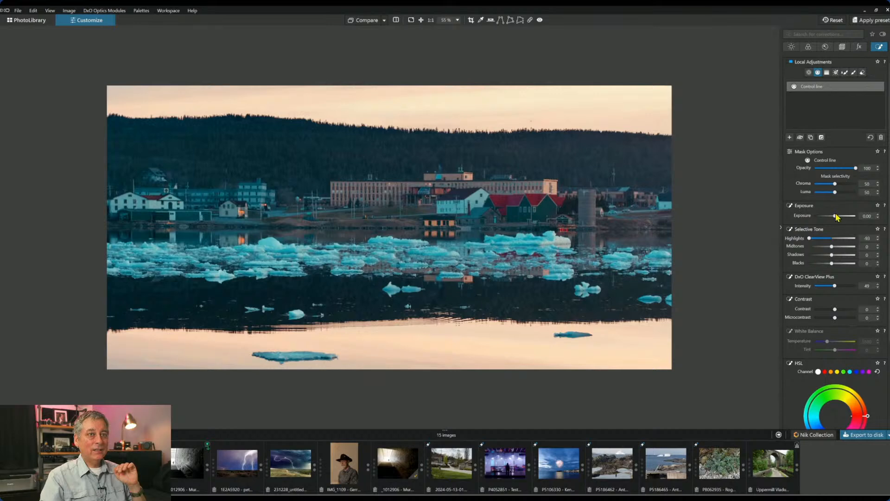
drag(833, 216, 829, 218)
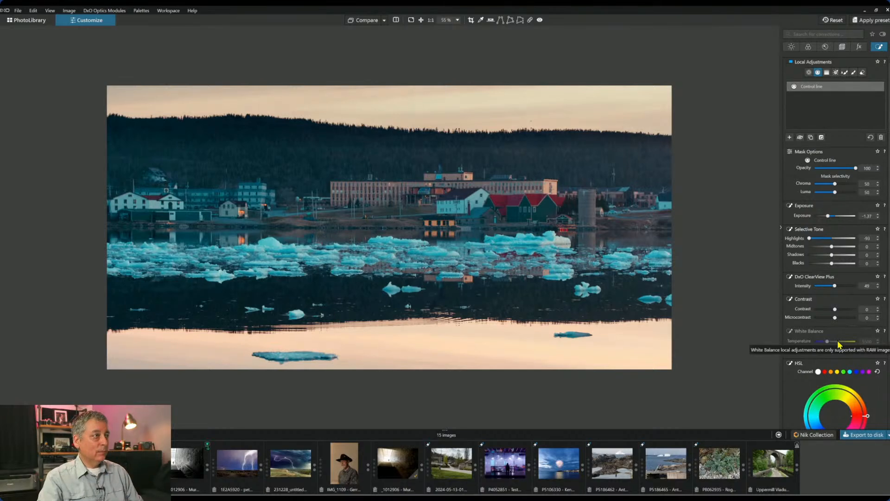
key(ctrl+d)
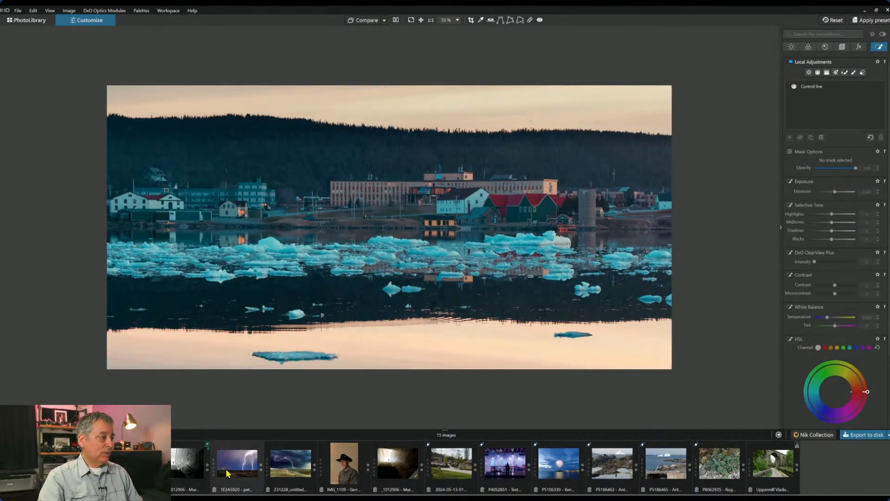
- Open the 231228 lightning storm photo from the filmstrip
click(277, 471)
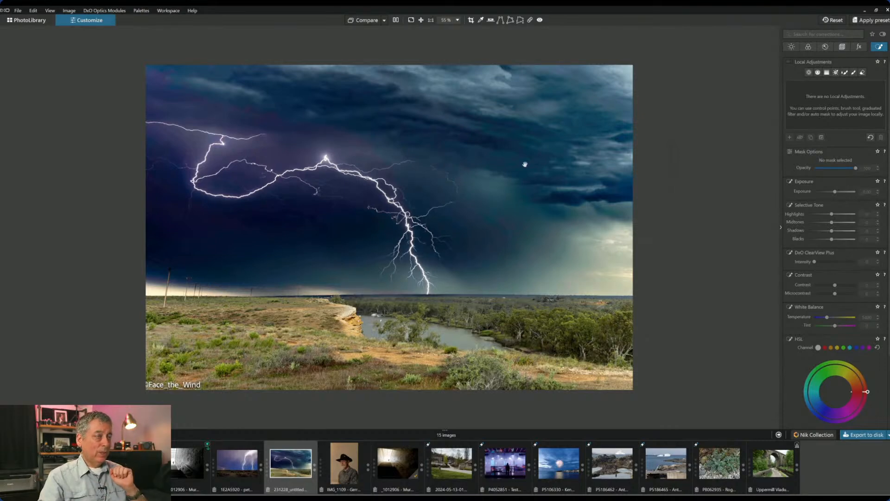
scroll(488, 277, up, 1)
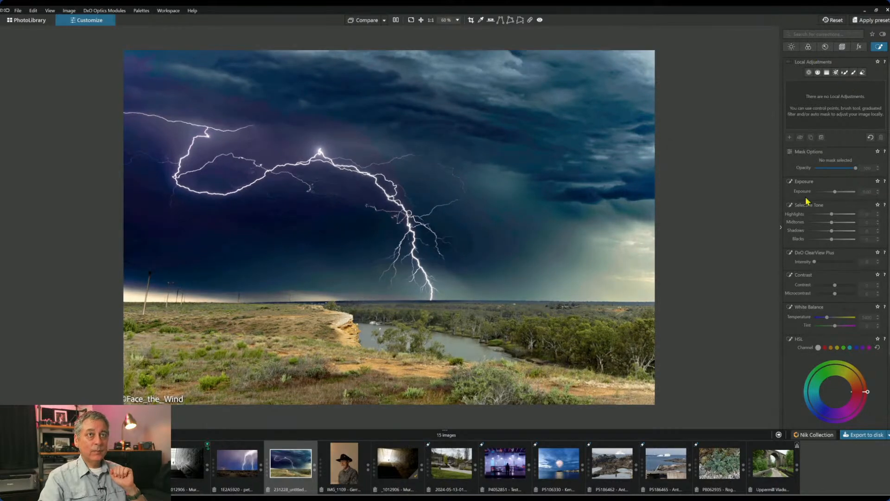
scroll(802, 352, down, 3)
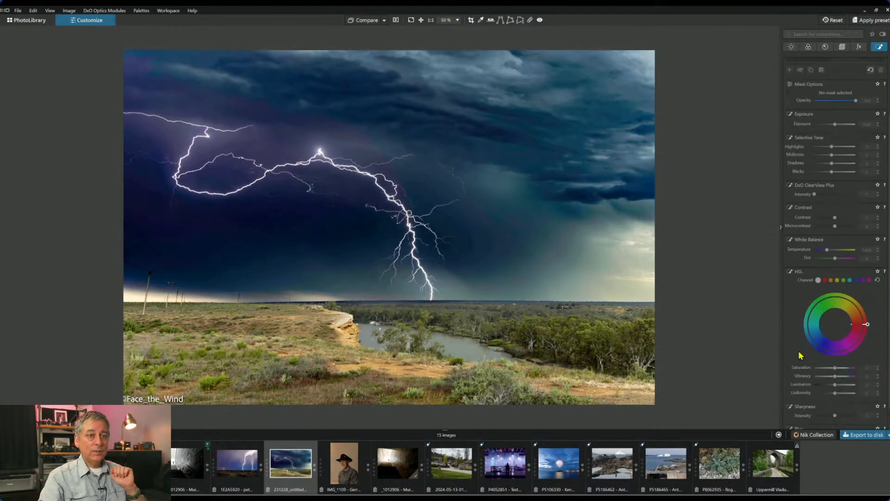
- Enable Soft Proofing in the Color tab for the lightning storm photo
click(808, 46)
scroll(800, 384, down, 1)
click(790, 385)
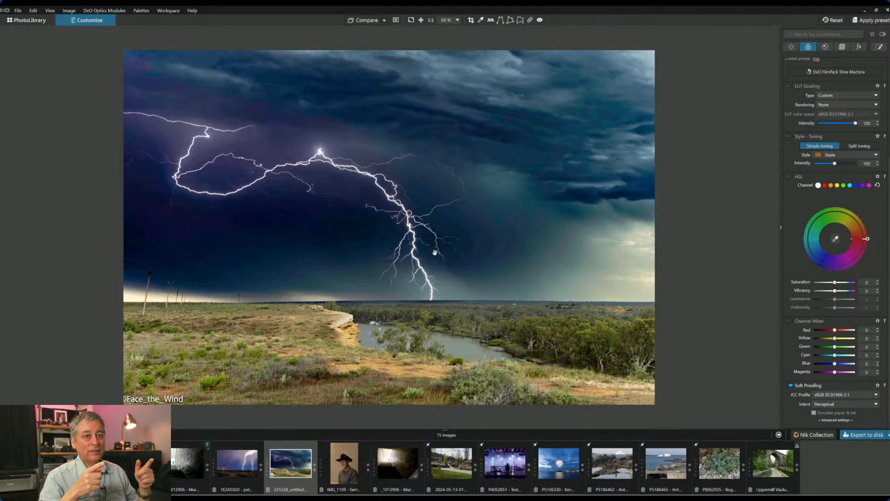
- Soft-proof with the Display P3 profile, then switch the ICC profile to Adobe RGB (1998)
click(846, 395)
click(841, 411)
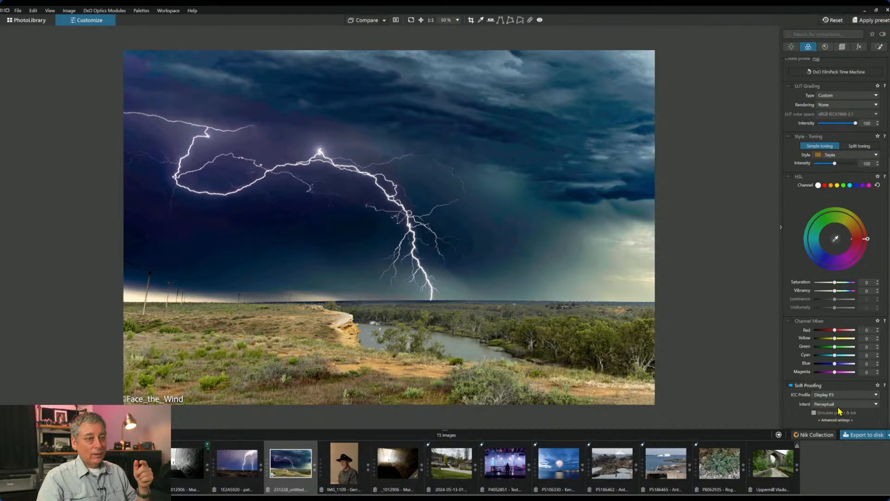
click(840, 395)
click(841, 420)
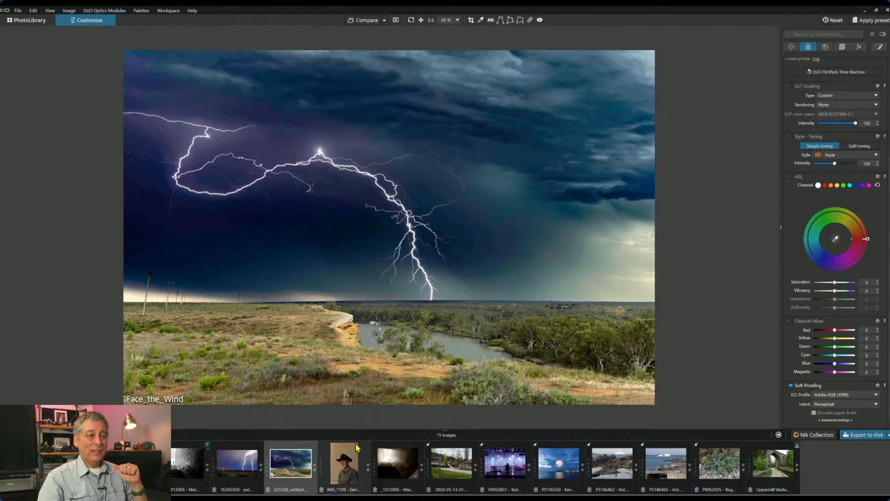
- Open IMG_1109, the portrait of the man in the black hat, and zoom to fit
click(338, 471)
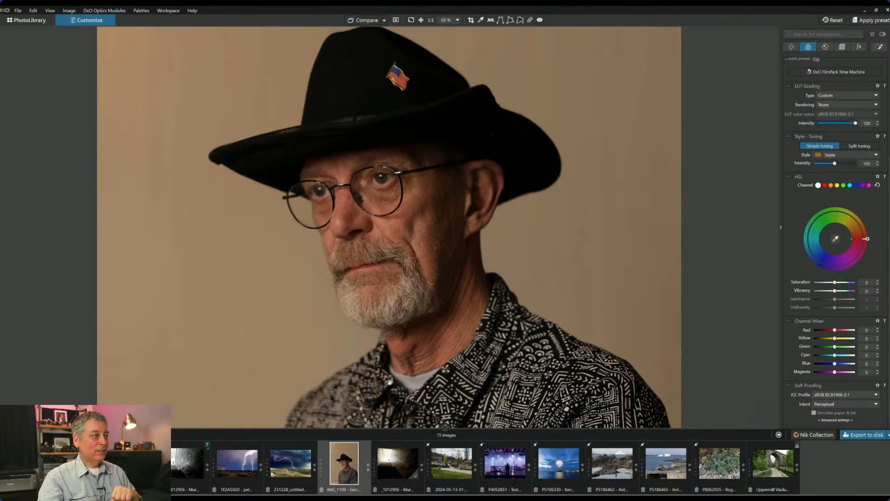
scroll(375, 311, down, 1)
scroll(375, 312, up, 1)
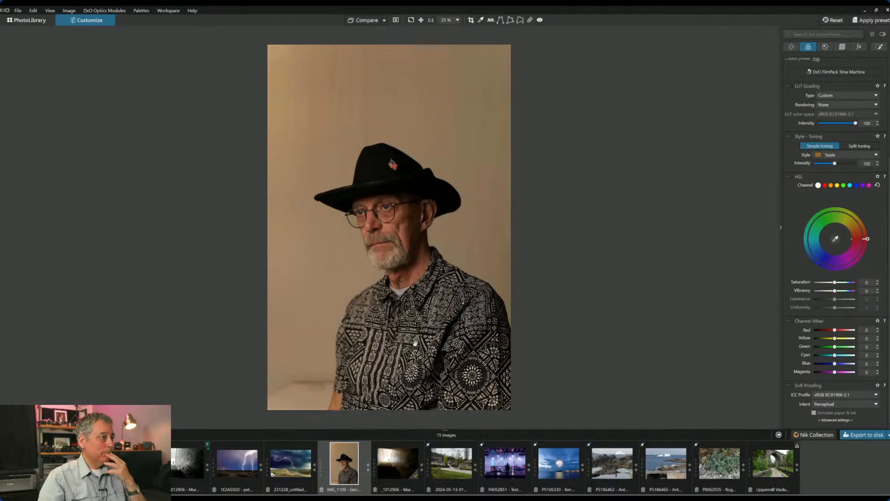
scroll(415, 343, up, 1)
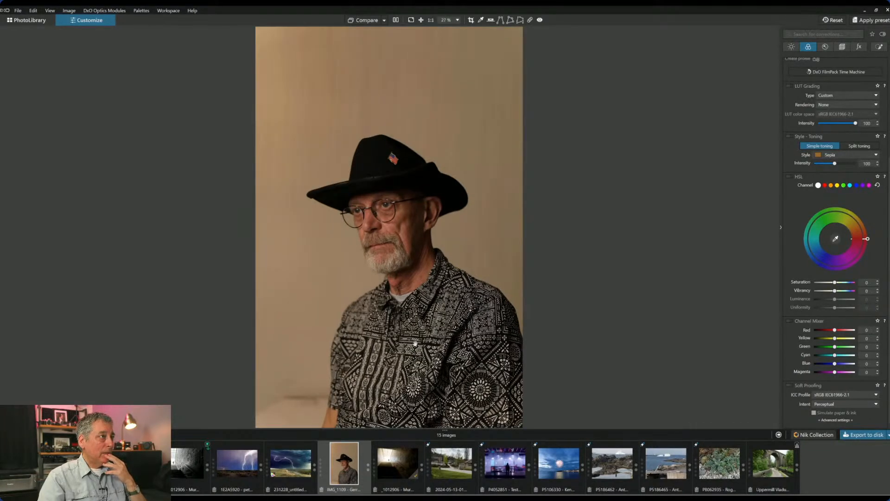
scroll(415, 343, down, 1)
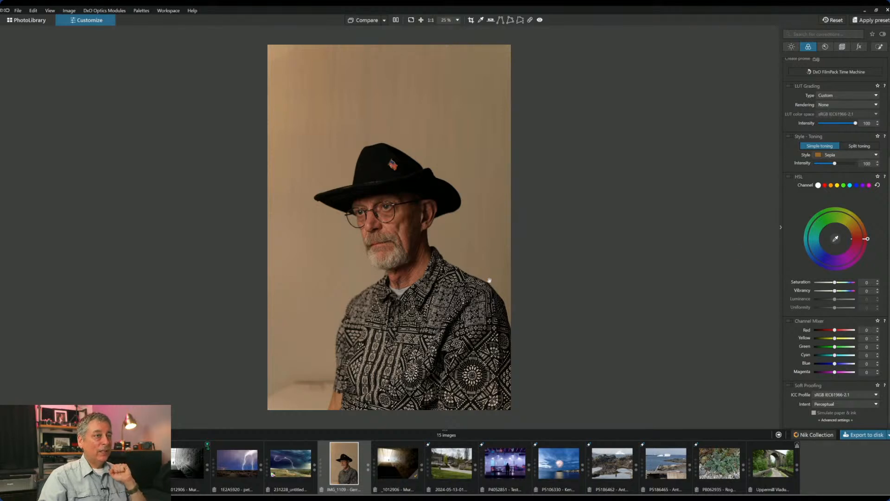
- Crop the portrait to a 1 x 1 square centred on the hat, head and shoulders
click(842, 46)
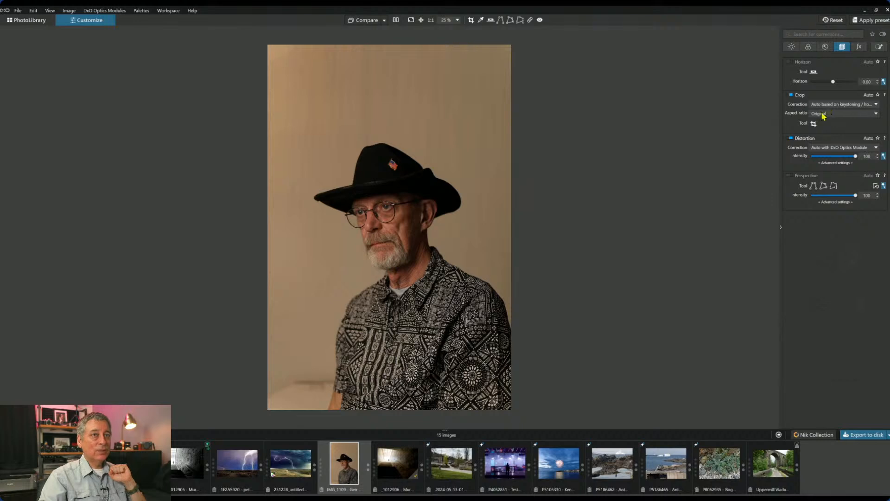
click(813, 124)
click(825, 114)
click(825, 137)
drag(415, 228, 414, 241)
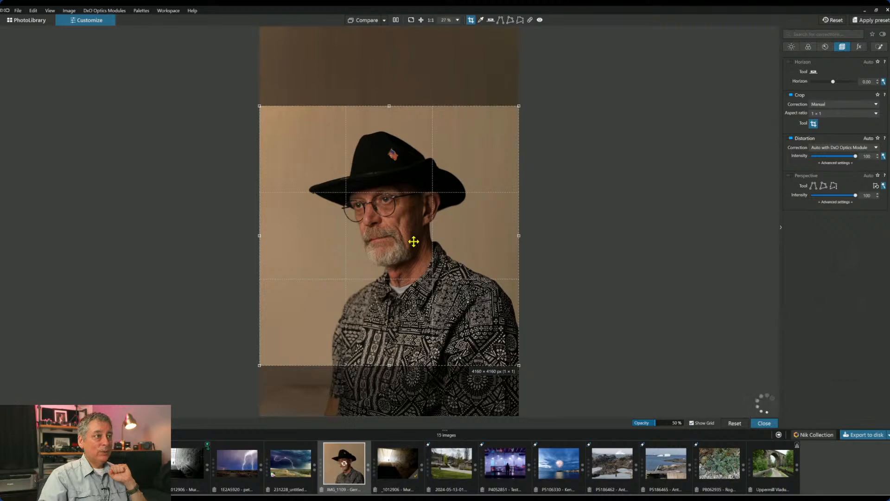
key(Return)
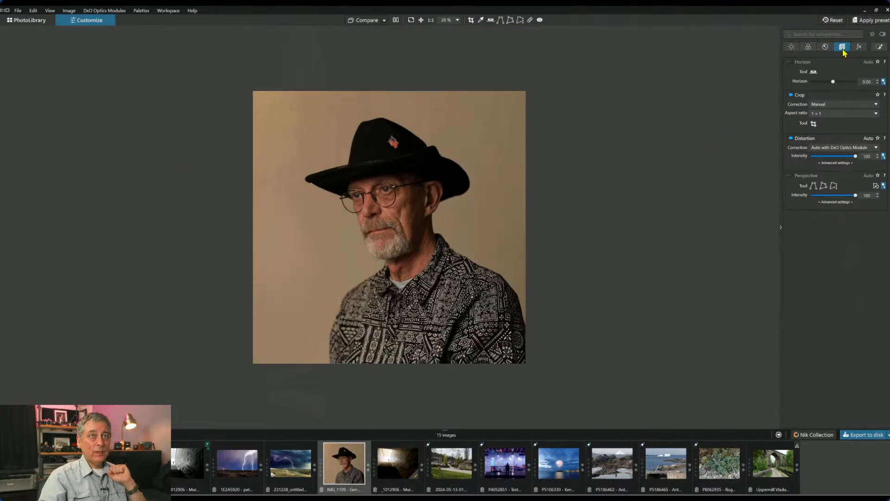
click(861, 48)
click(797, 49)
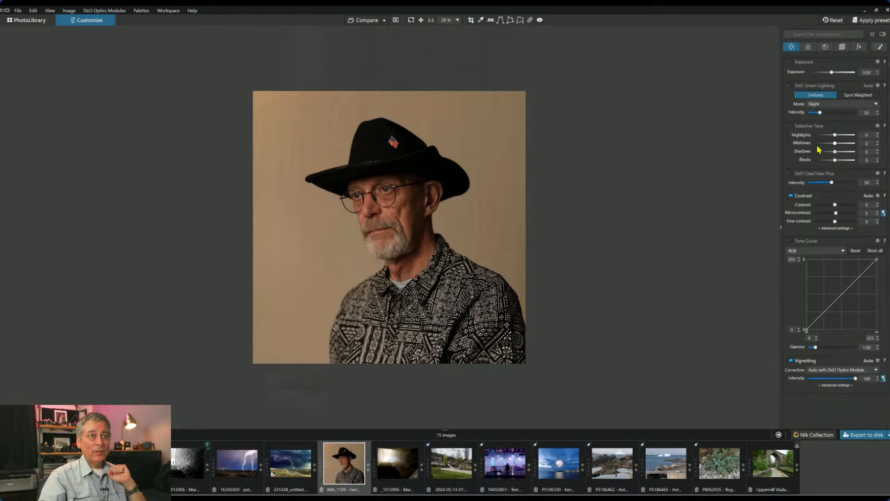
- Convert the portrait to black and white
click(809, 51)
click(837, 130)
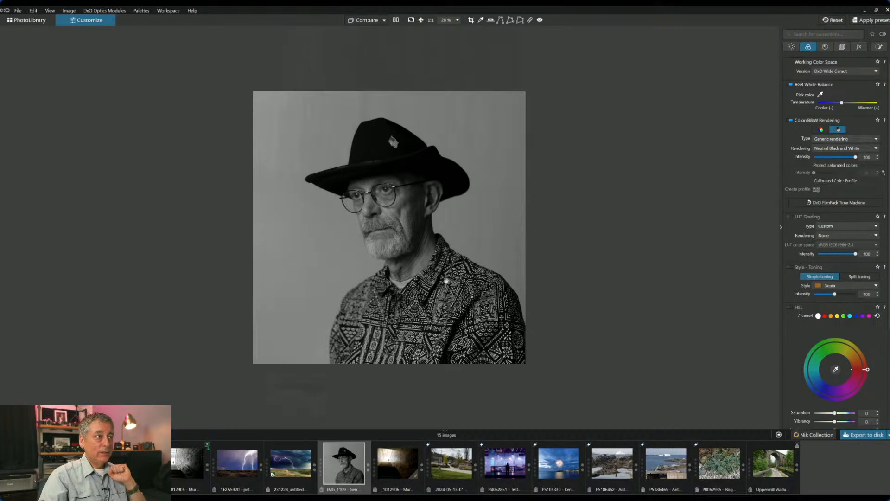
scroll(445, 279, up, 1)
- Add a Creative Vignetting effect at intensity -35 and midpoint 24
click(859, 46)
scroll(810, 390, down, 2)
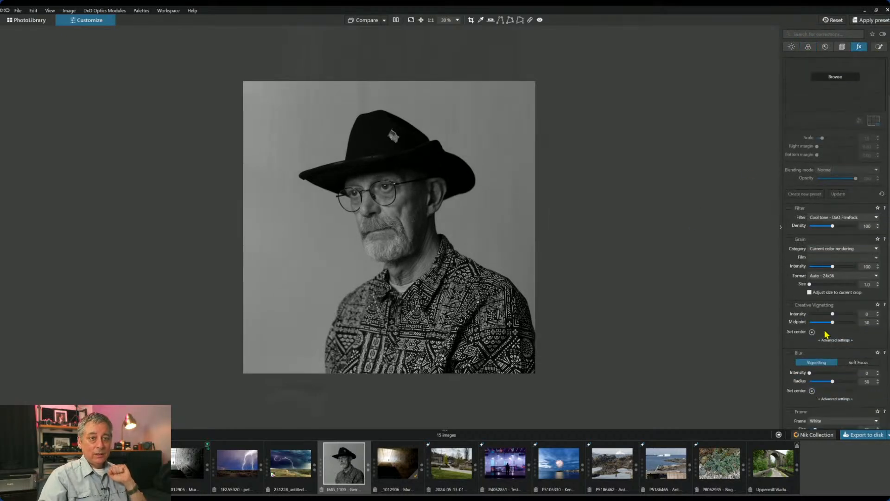
mouse_move(832, 314)
mouse_down()
mouse_move(825, 317)
mouse_move(845, 326)
mouse_move(820, 323)
mouse_up()
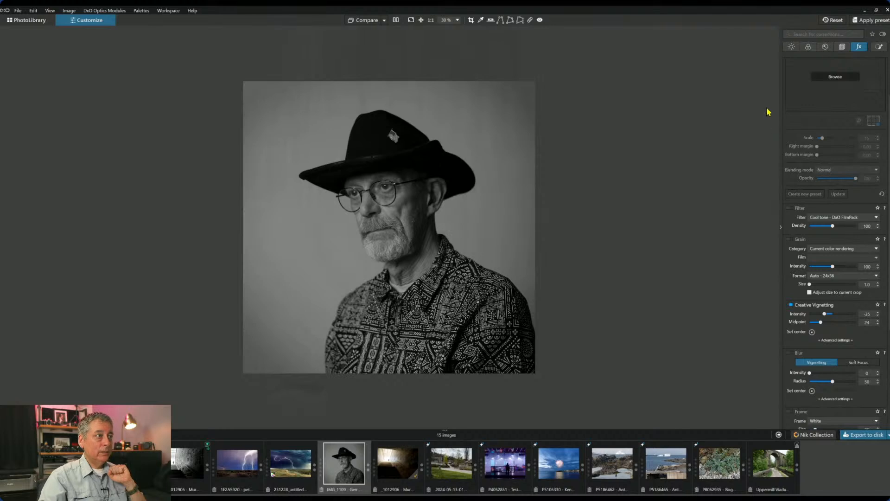
- Set global Selective Tone Blacks to -28 and Midtones to 75, and Microcontrast to 17
click(794, 47)
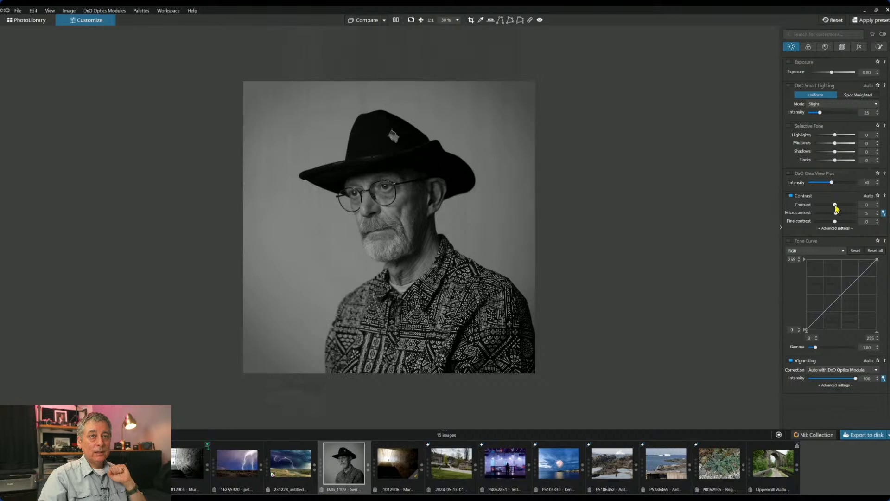
drag(834, 160, 847, 148)
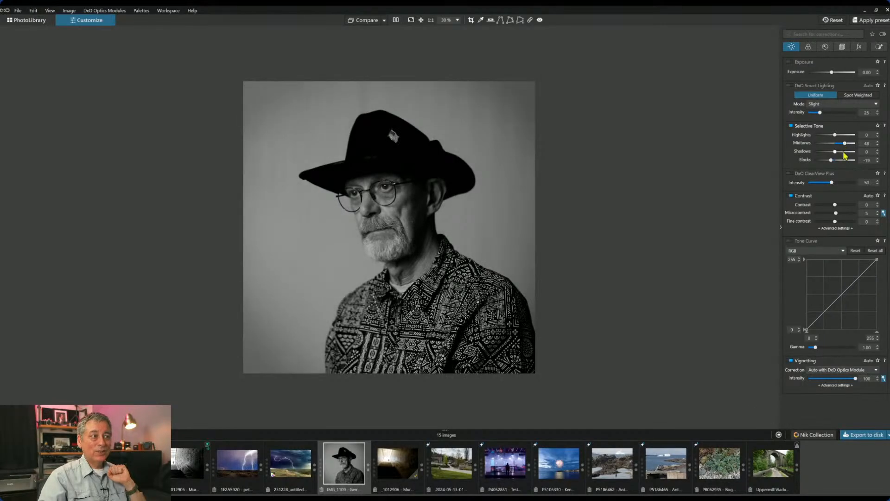
drag(831, 160, 829, 162)
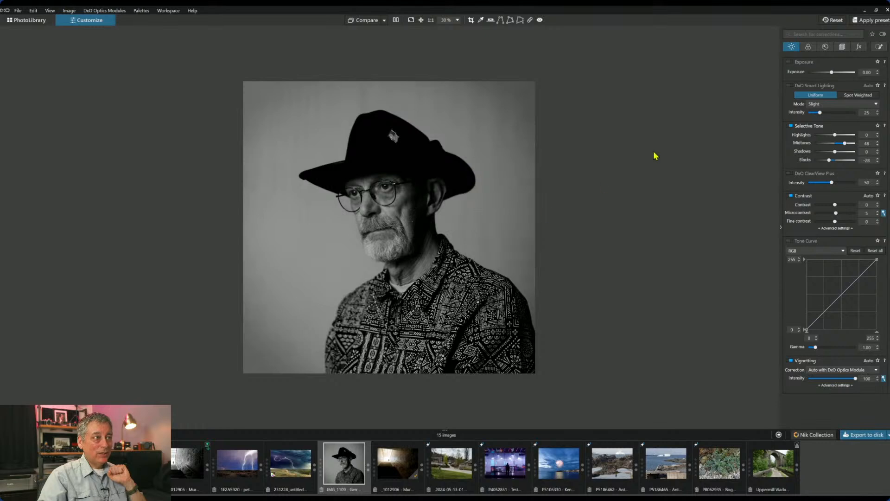
drag(844, 143, 851, 144)
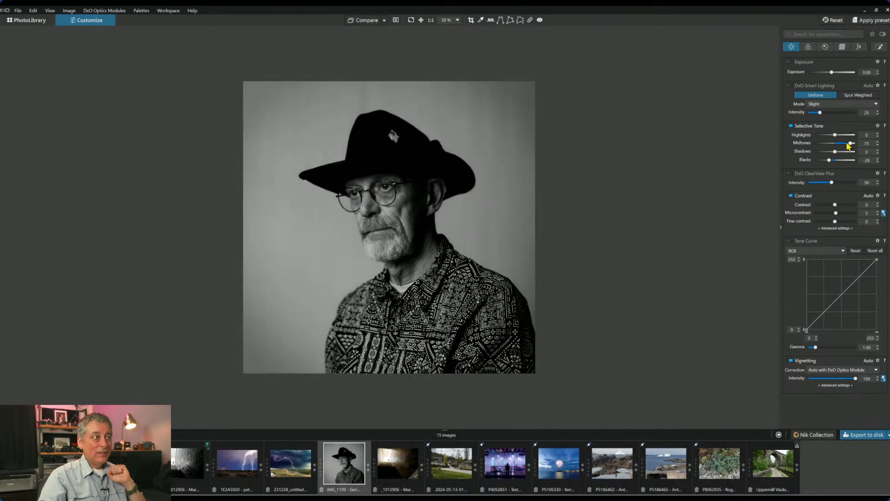
mouse_move(835, 213)
mouse_down()
mouse_move(849, 216)
mouse_move(839, 213)
mouse_up()
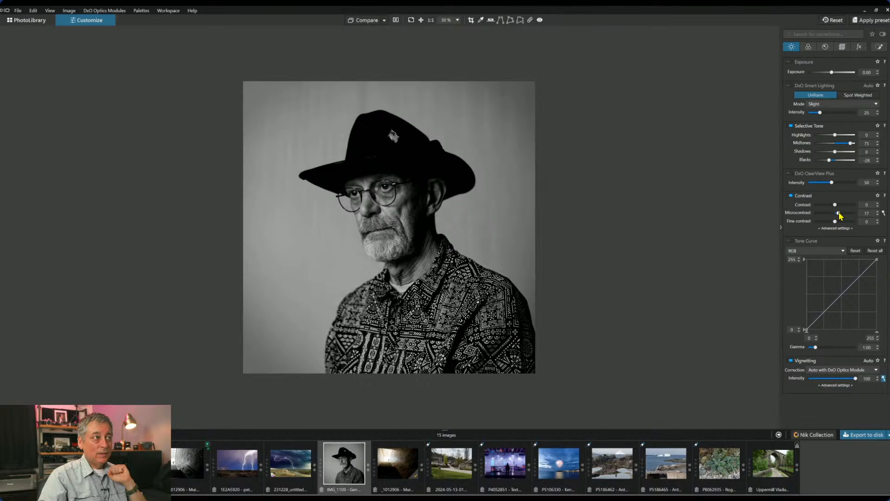
click(838, 52)
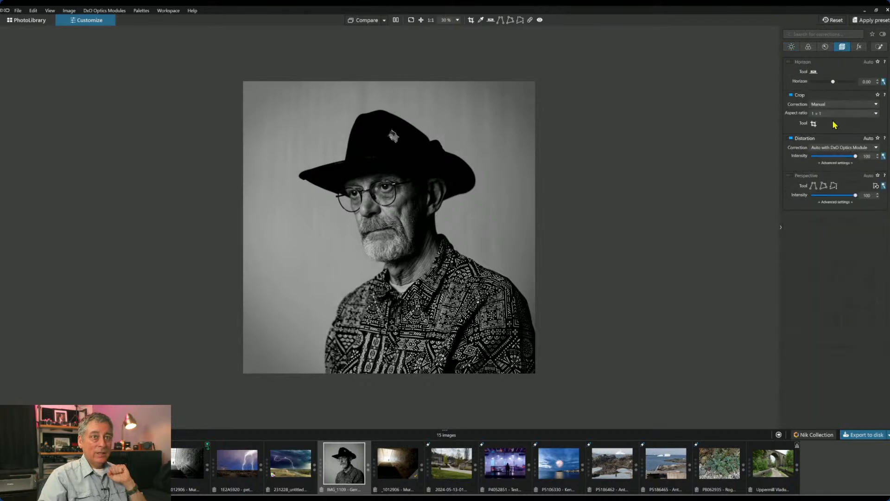
- Level the horizon to 1.03 and tighten the 1:1 square crop around hat, face and shoulders
drag(834, 82, 836, 83)
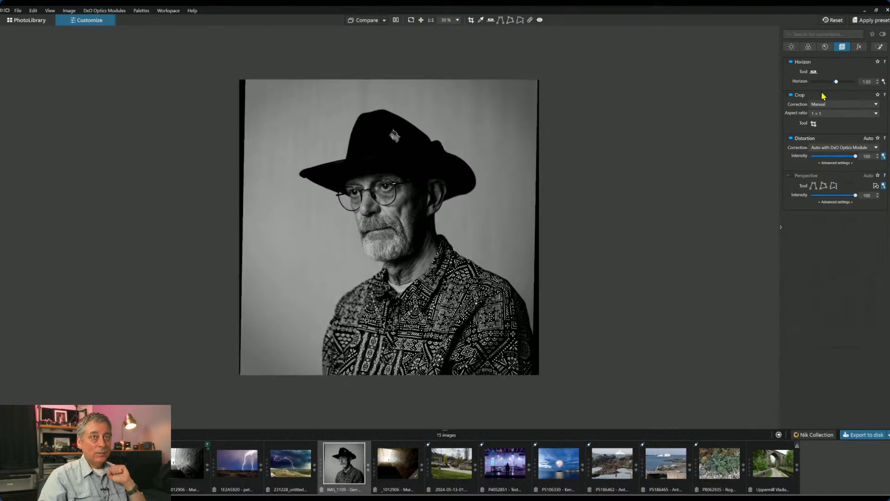
click(814, 124)
drag(261, 106, 271, 117)
drag(518, 367, 503, 349)
drag(497, 318, 495, 325)
key(Return)
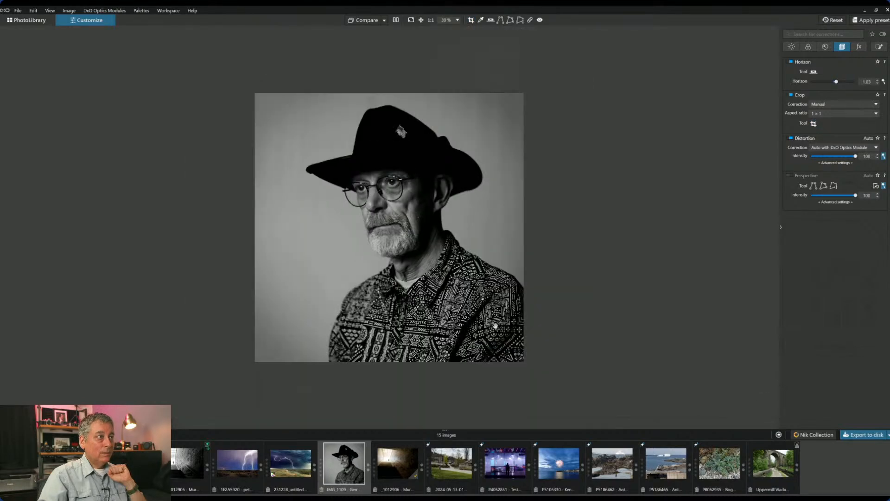
scroll(495, 326, up, 2)
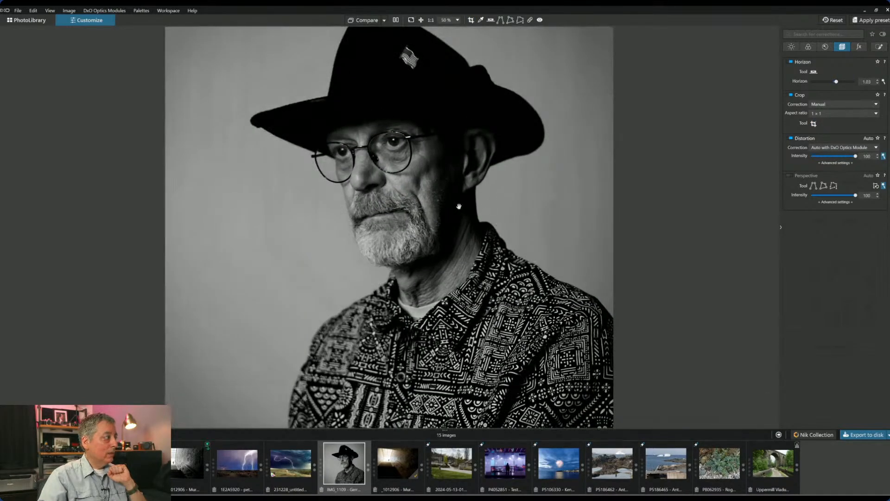
scroll(460, 154, up, 1)
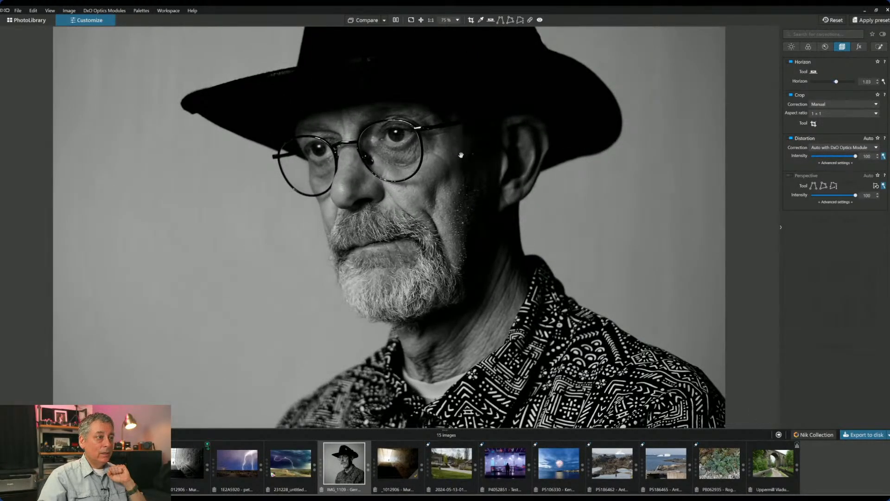
scroll(461, 155, down, 2)
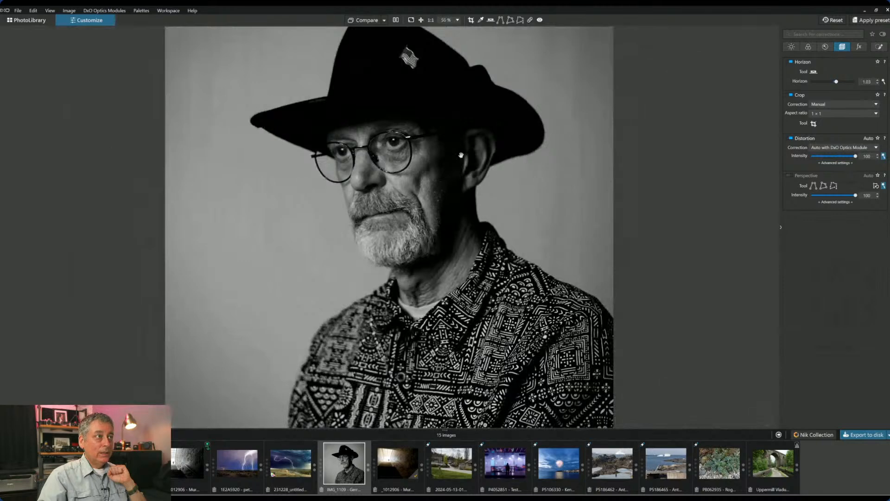
scroll(461, 153, up, 1)
scroll(461, 151, up, 1)
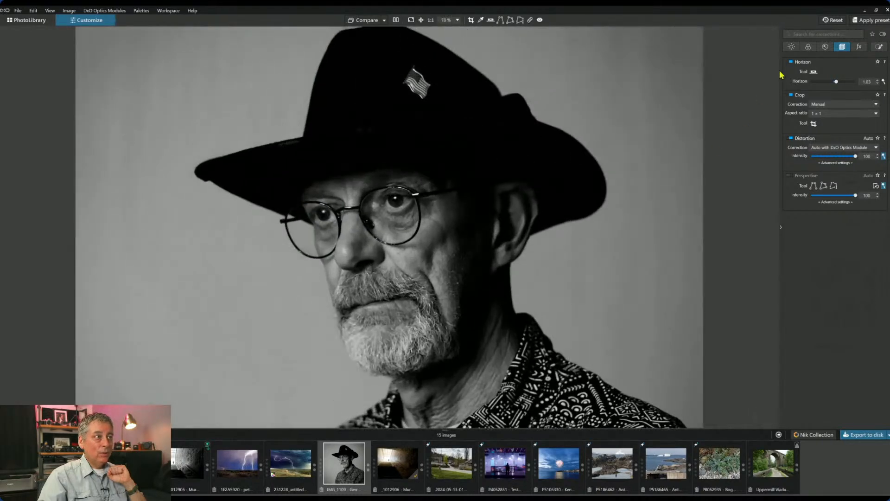
- Place a local control point on each eye and shrink both radii tightly
click(879, 47)
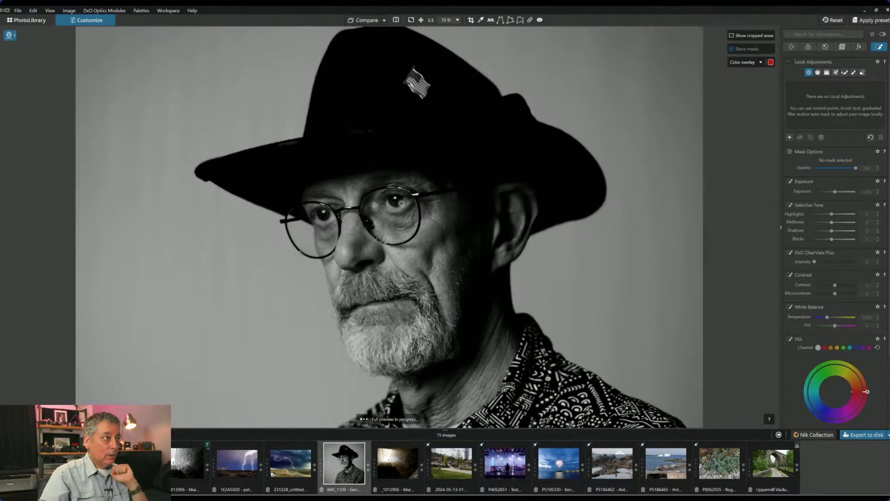
click(397, 203)
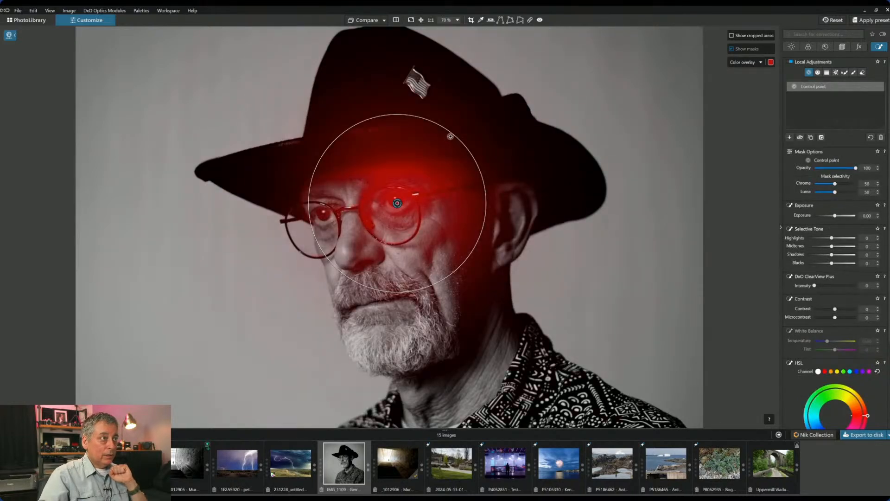
click(324, 214)
drag(355, 144, 321, 204)
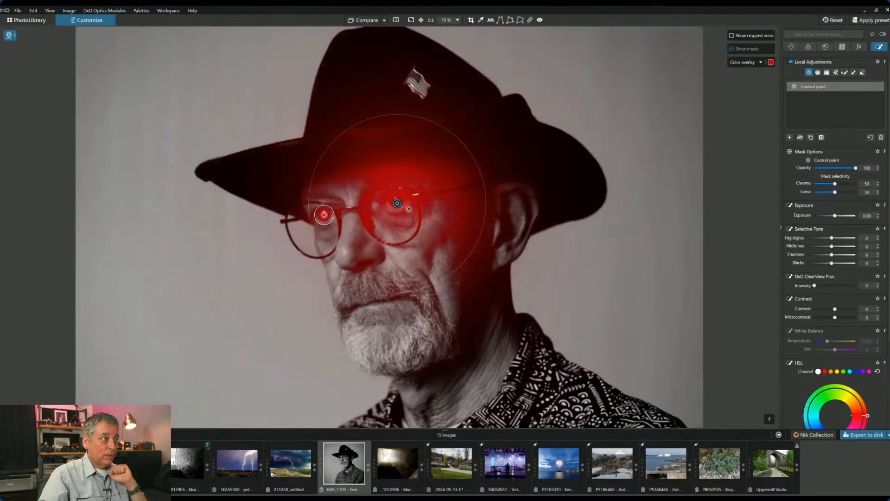
drag(450, 135, 406, 202)
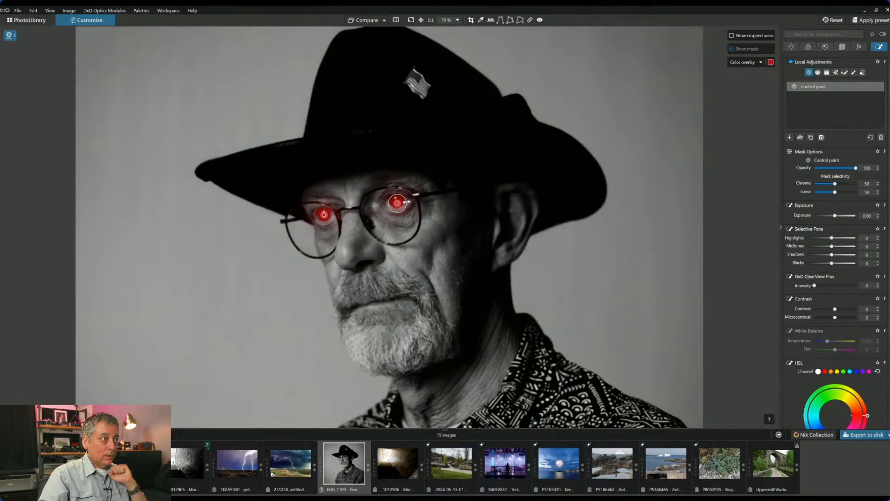
- Give the eye mask ClearView Plus 51, Shadows 61 and Midtones 31, resetting Blacks to zero
click(835, 285)
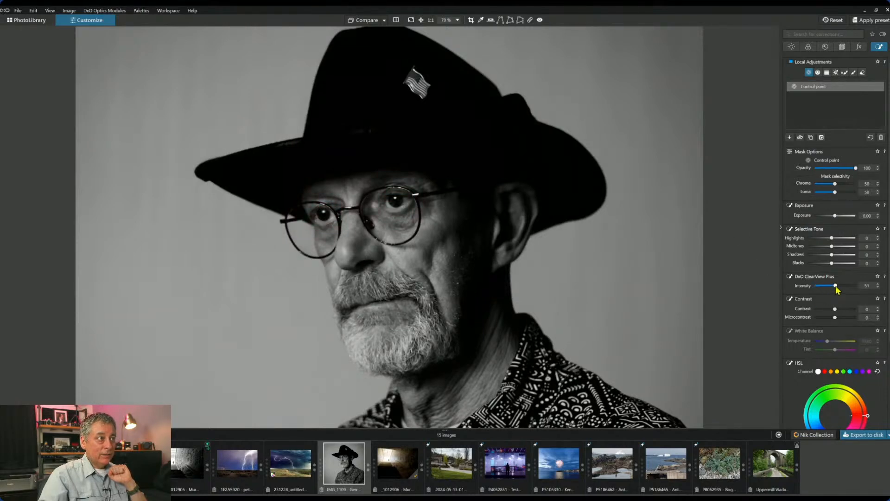
click(841, 255)
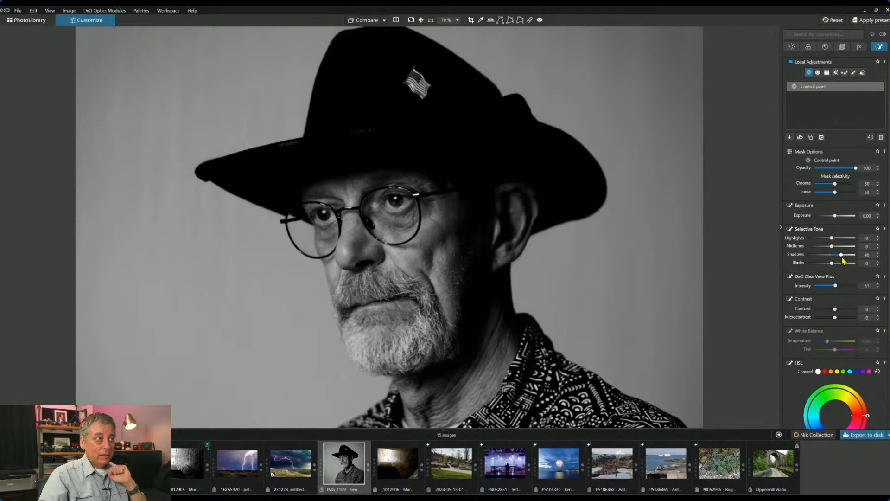
drag(841, 255, 849, 258)
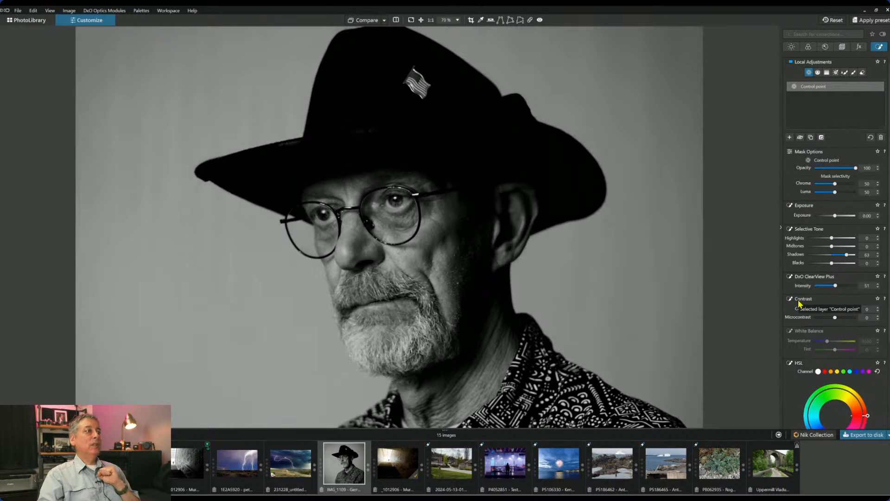
mouse_move(832, 246)
mouse_down()
mouse_move(841, 249)
mouse_move(834, 263)
mouse_up()
double_click(833, 264)
scroll(602, 272, down, 3)
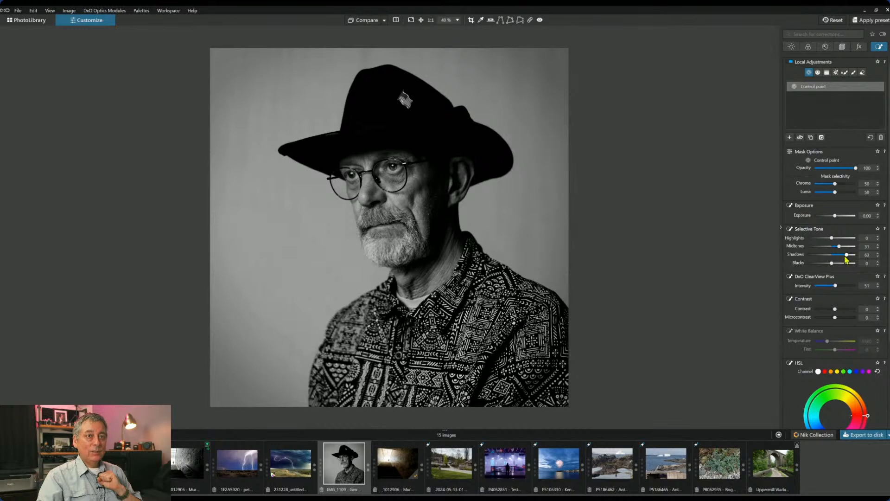
drag(847, 258, 846, 259)
- Add a second control point on the hat crown and enlarge its radius
click(790, 138)
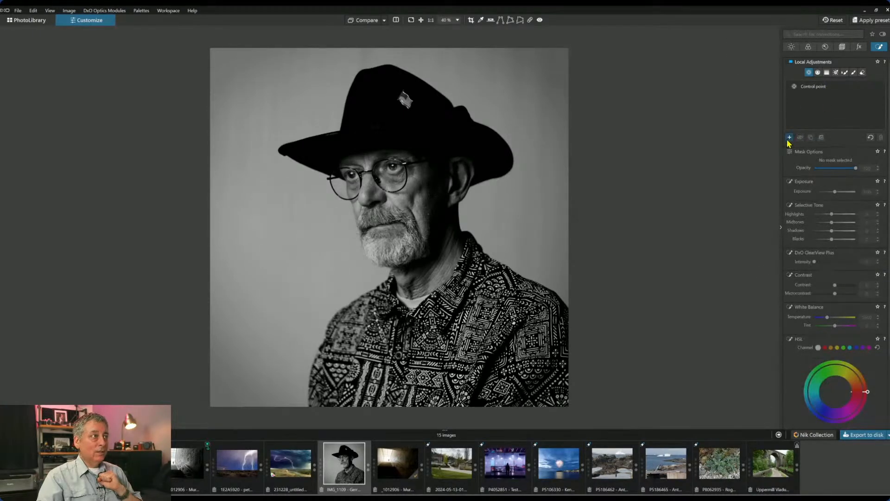
scroll(388, 127, up, 3)
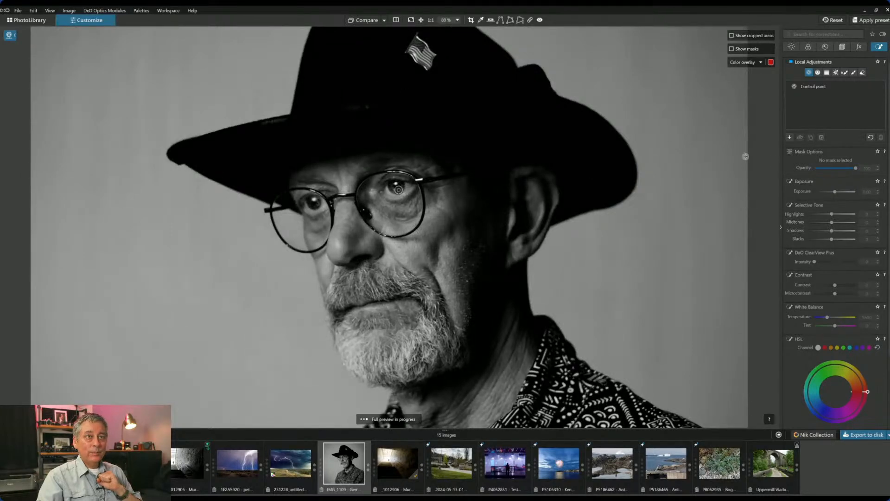
scroll(773, 146, down, 1)
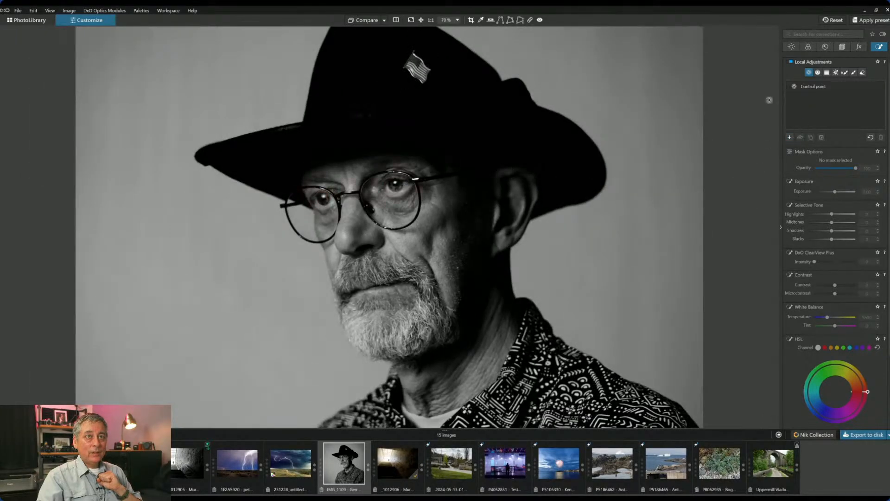
click(789, 137)
click(348, 117)
drag(357, 114, 395, 93)
drag(349, 117, 354, 115)
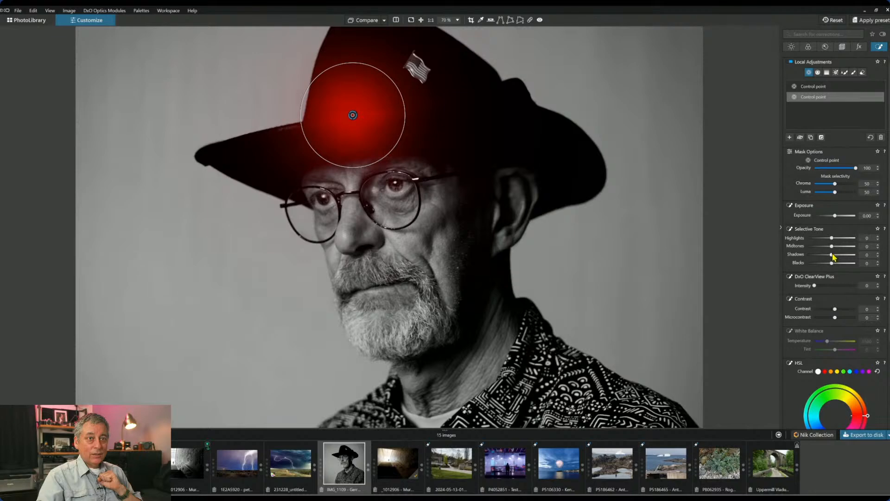
- Lift the hat point's Shadows to 99 and Blacks to 14
drag(832, 255, 856, 261)
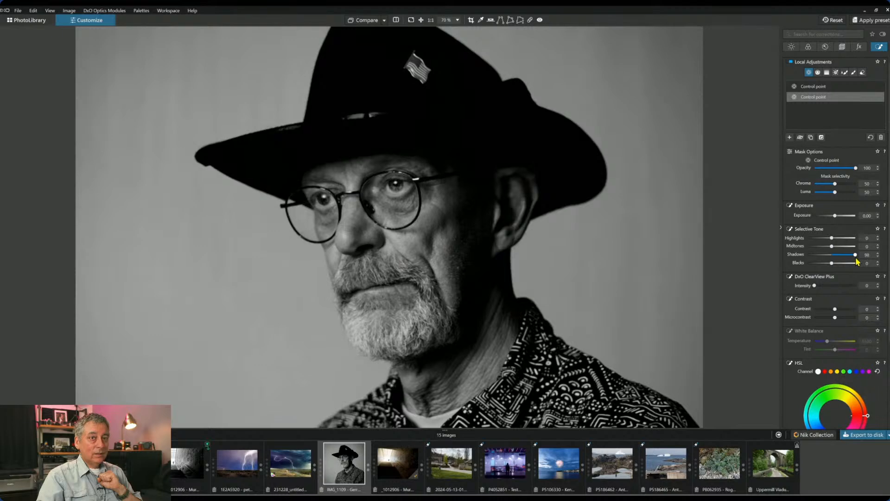
scroll(605, 186, down, 4)
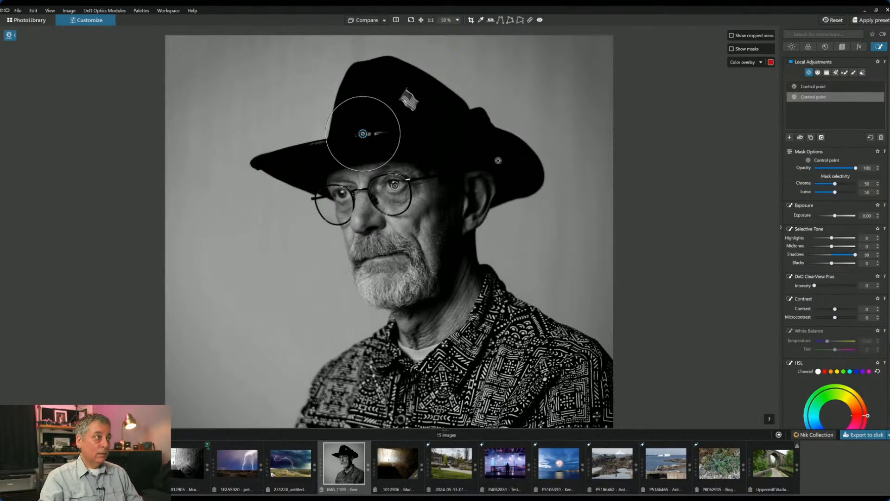
drag(832, 264, 836, 263)
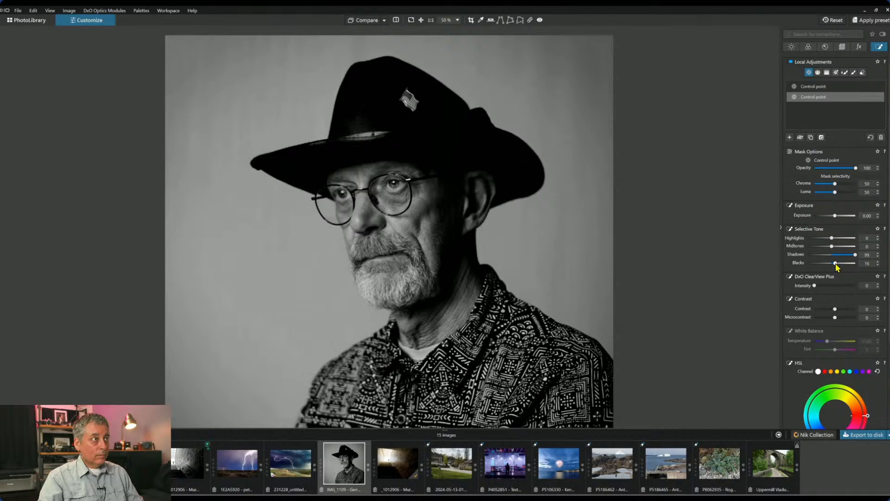
drag(835, 262, 837, 263)
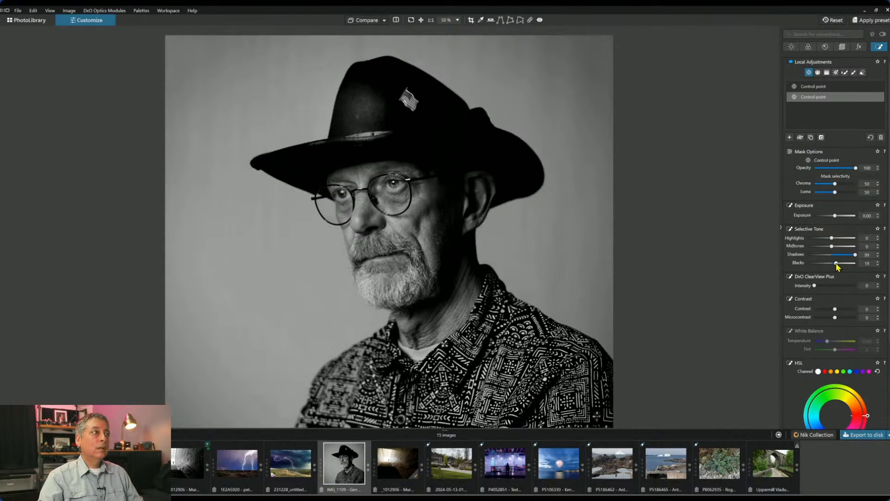
drag(836, 263, 835, 263)
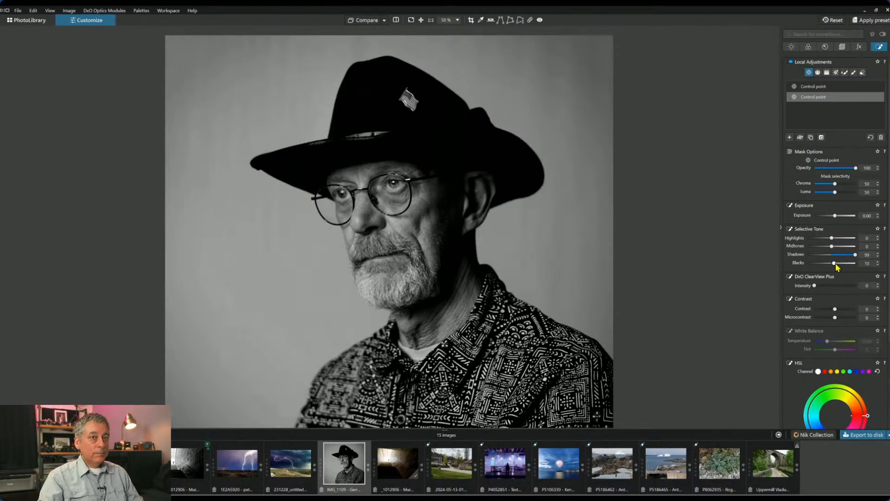
drag(835, 262, 836, 263)
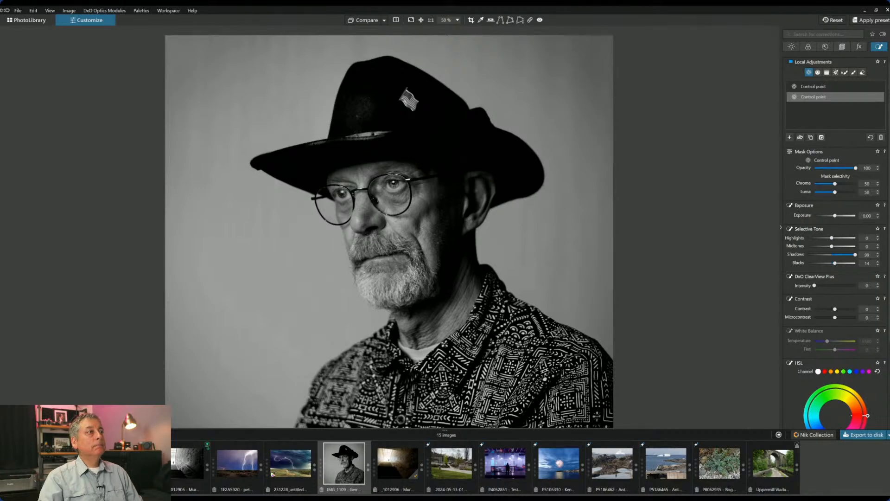
scroll(754, 174, down, 1)
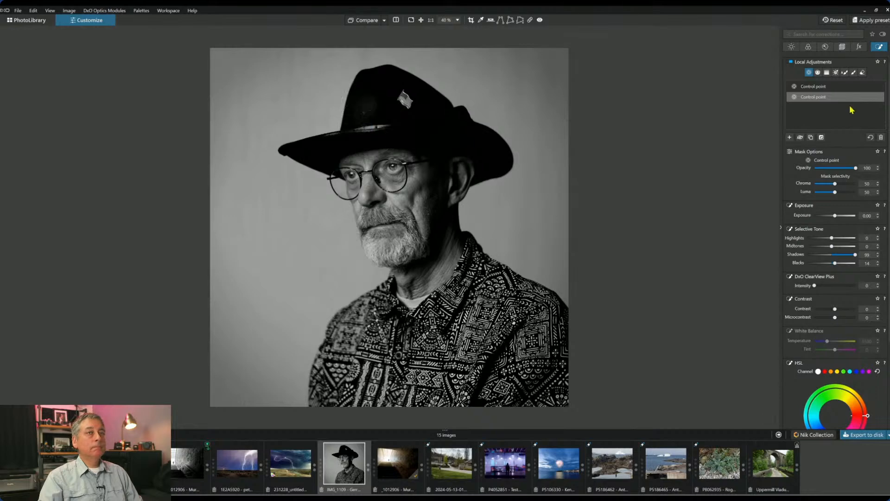
- Deepen the Creative Vignetting intensity from -35 to -48
key(Escape)
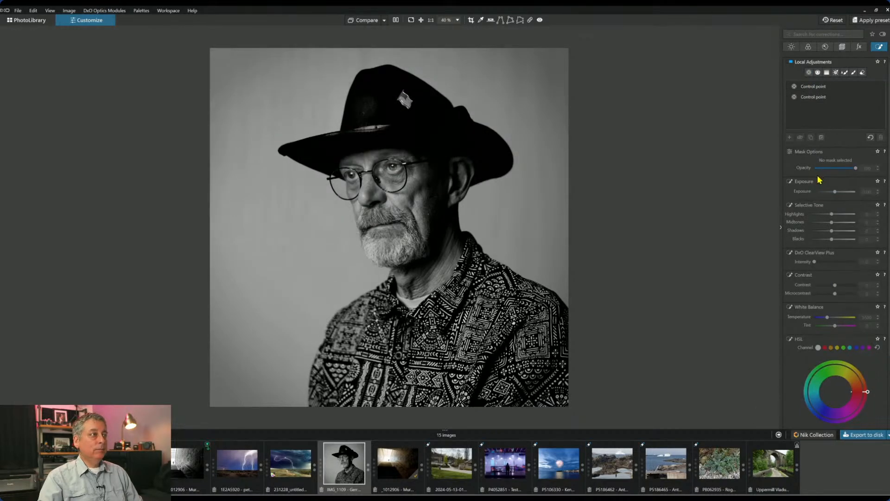
click(859, 47)
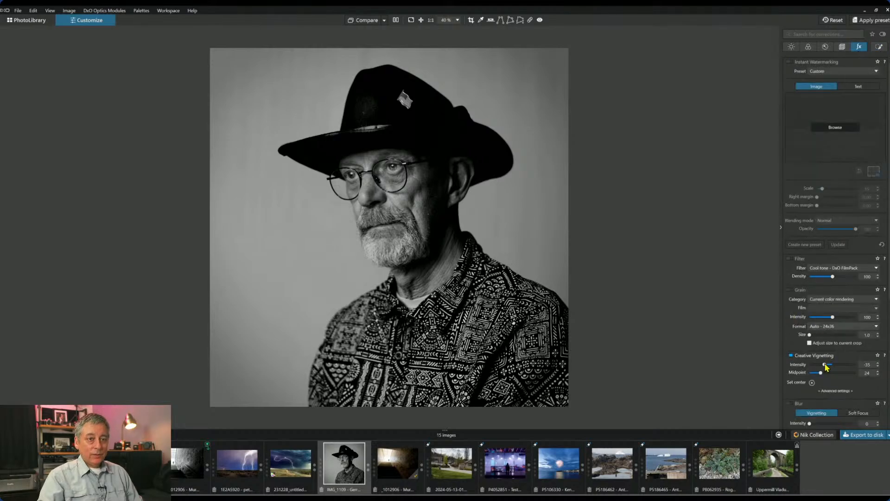
drag(825, 367, 823, 369)
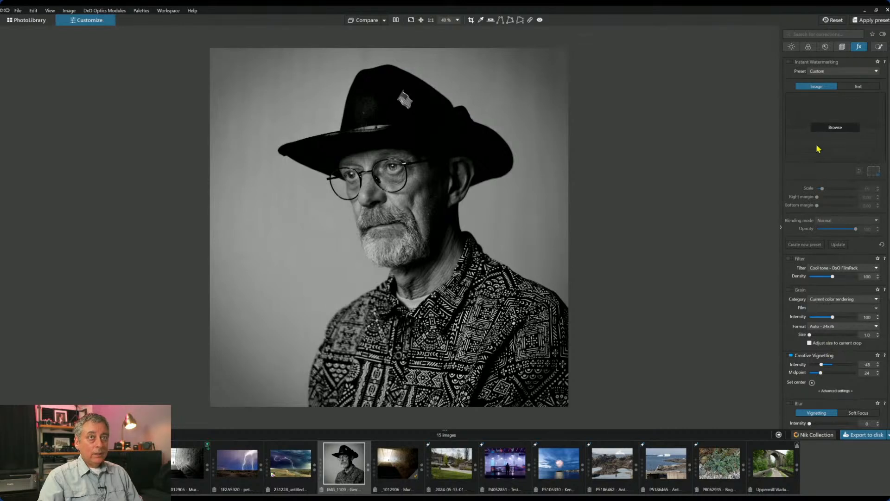
click(879, 46)
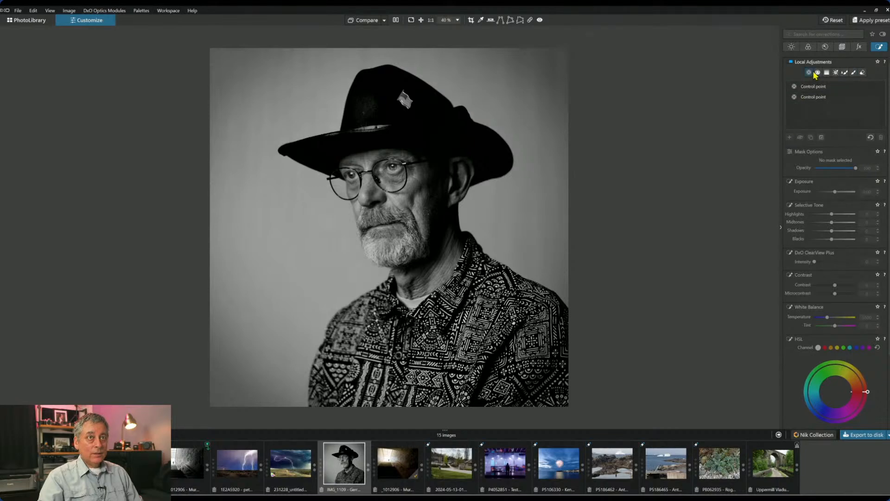
- Draw a control line over the left background and test ClearView Plus on it
click(809, 73)
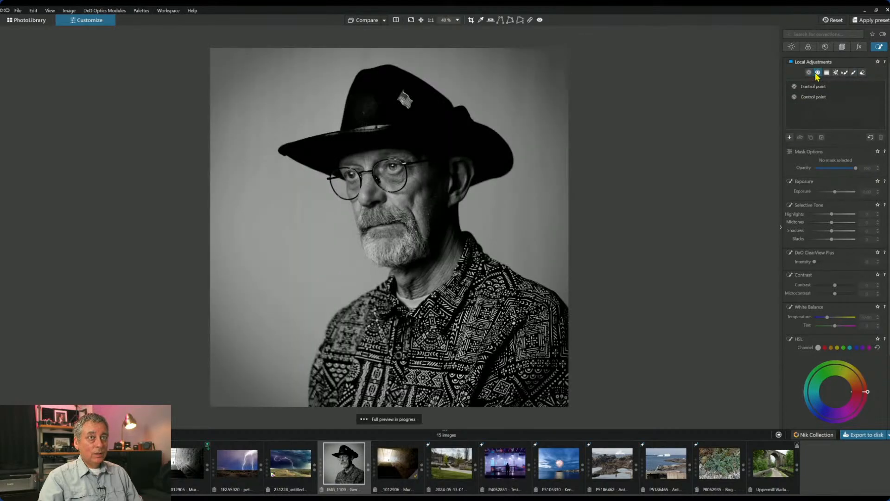
click(789, 138)
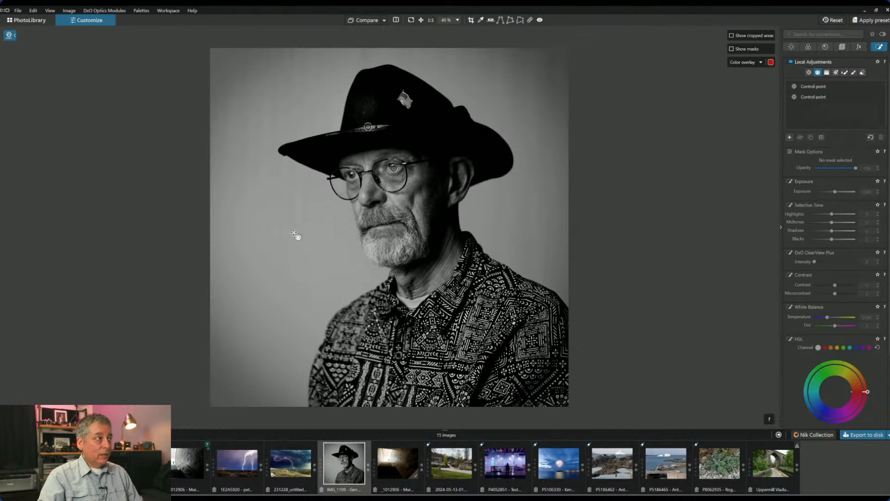
drag(294, 231, 339, 235)
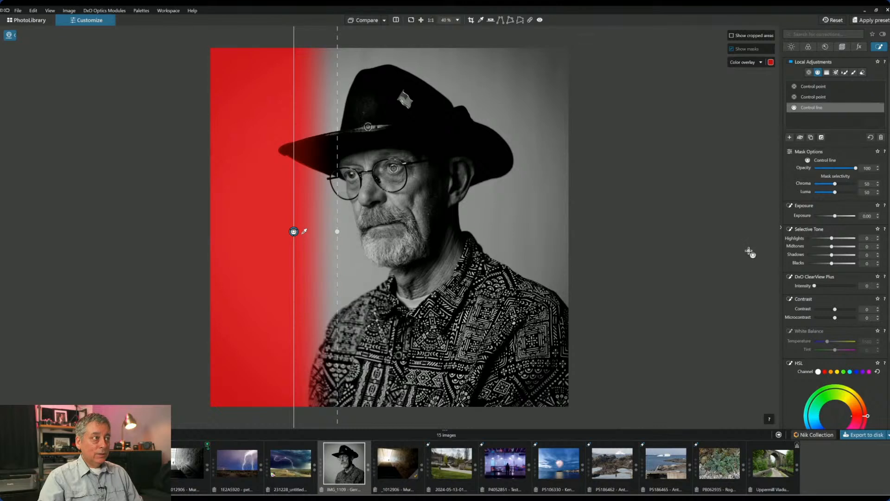
click(834, 286)
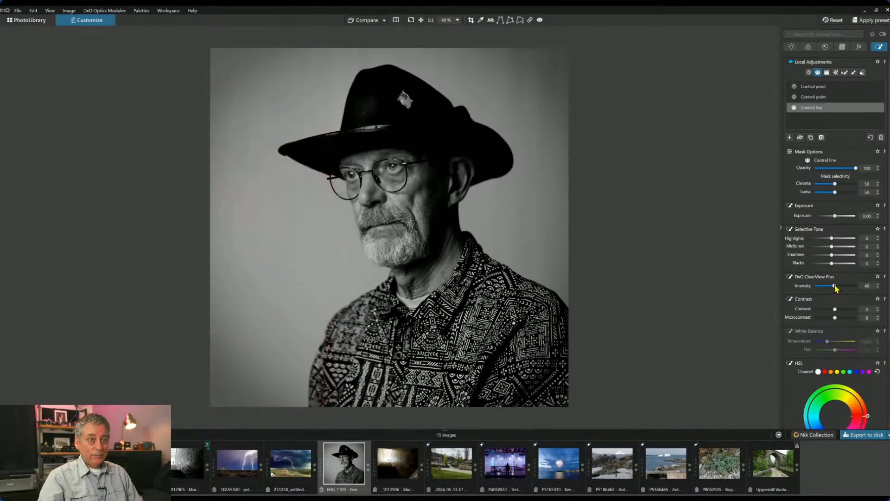
drag(835, 289, 843, 289)
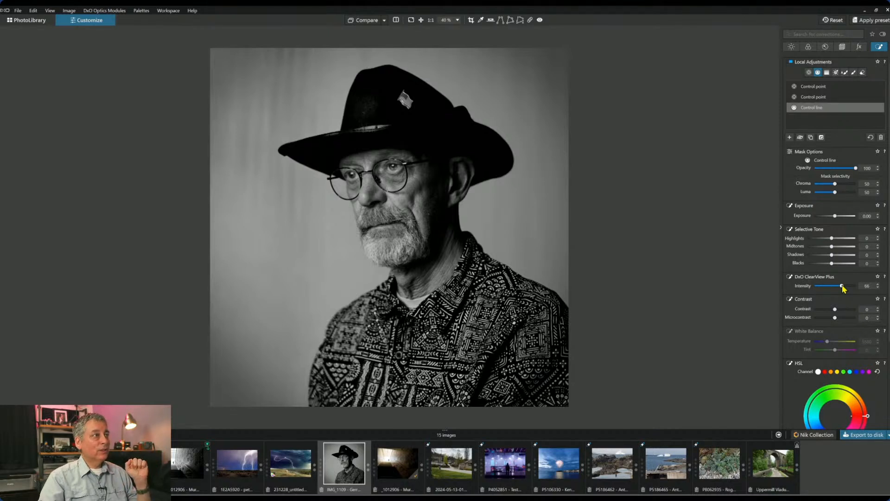
drag(842, 285, 802, 287)
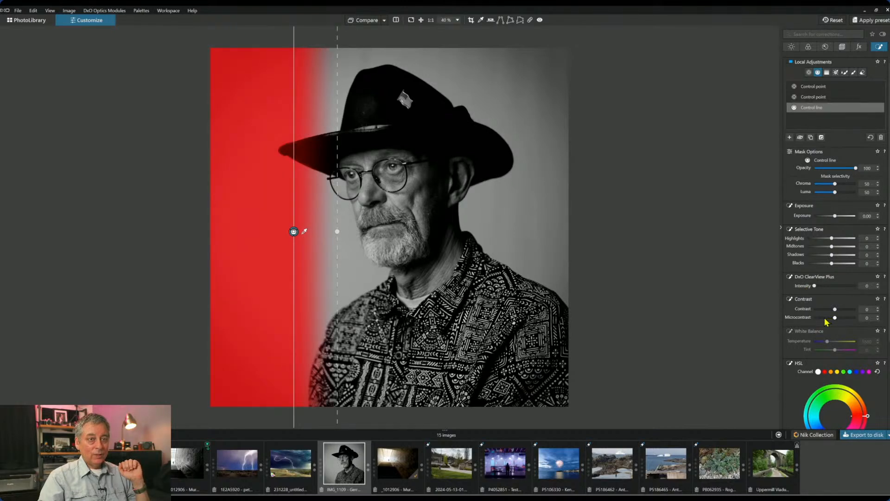
- Set the line mask to Microcontrast -100 and Contrast -89, adding a second line on the right
drag(835, 318, 819, 318)
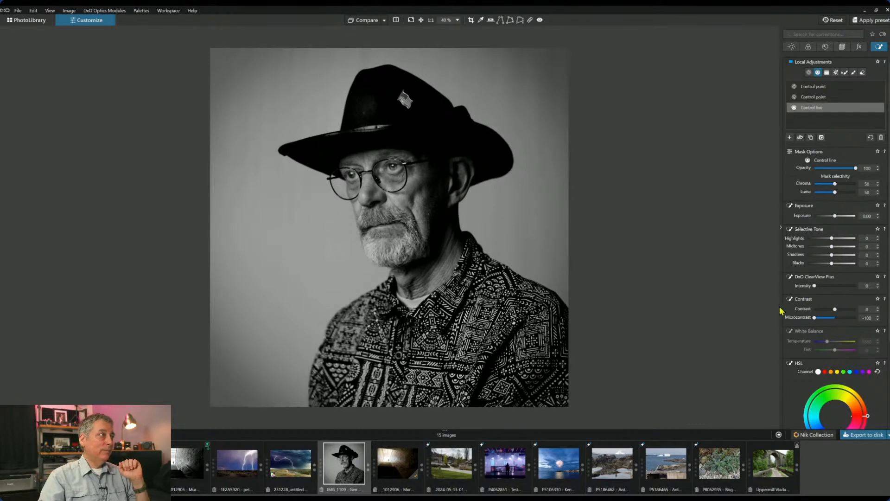
drag(835, 310, 816, 311)
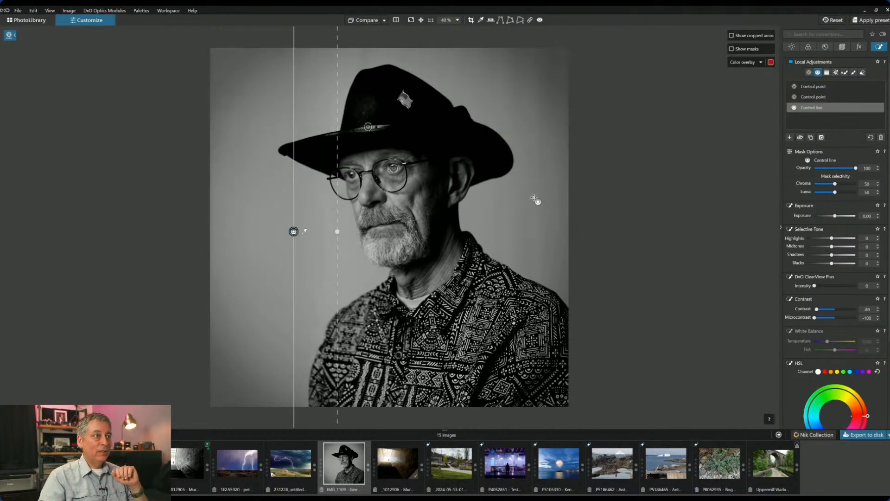
drag(529, 203, 475, 206)
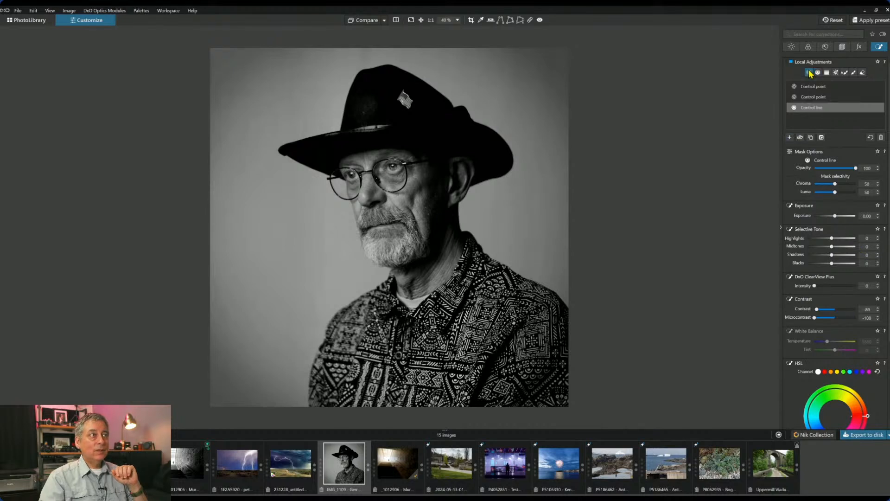
- Add control points at the hat top, beside the face and left of the shoulder to the mask
click(808, 73)
click(406, 52)
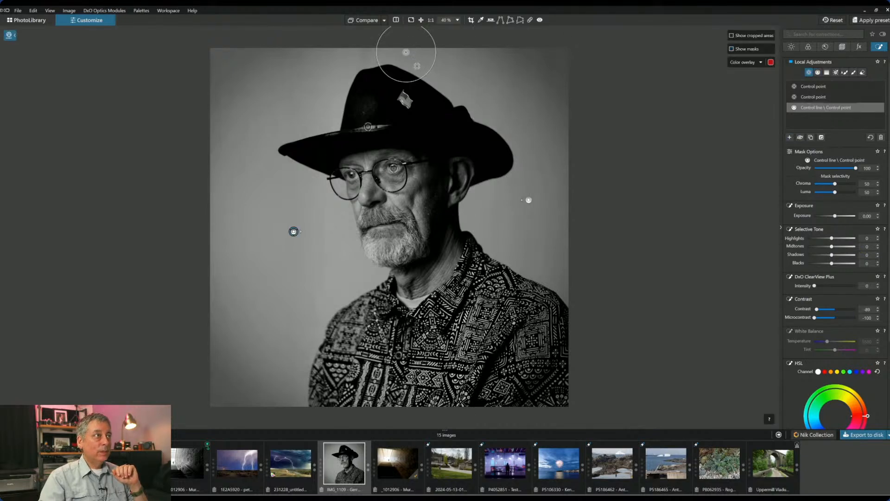
click(373, 51)
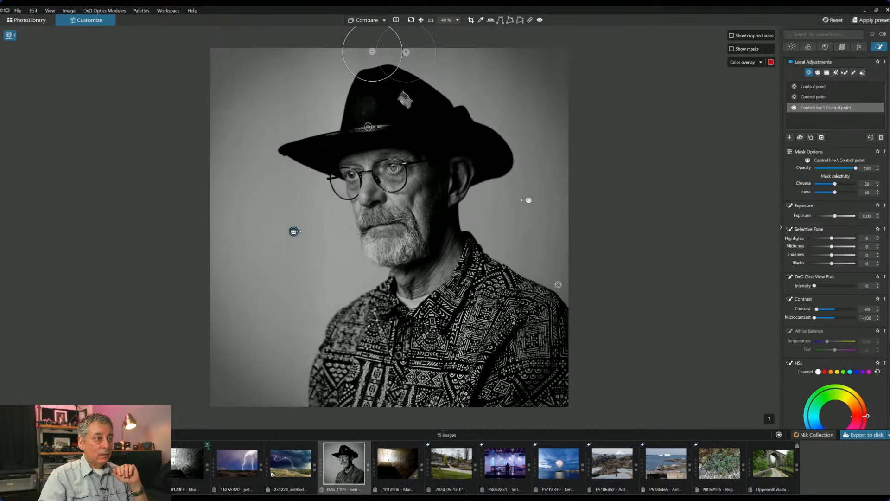
click(325, 293)
click(322, 233)
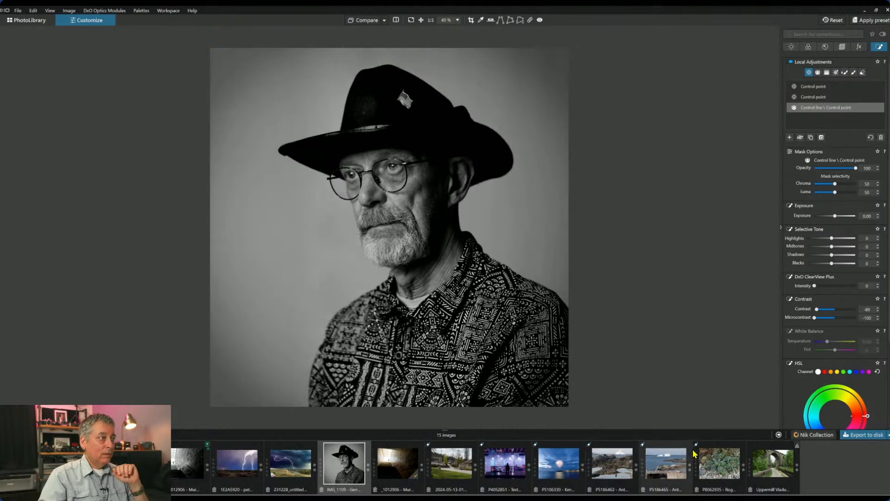
drag(326, 293, 304, 282)
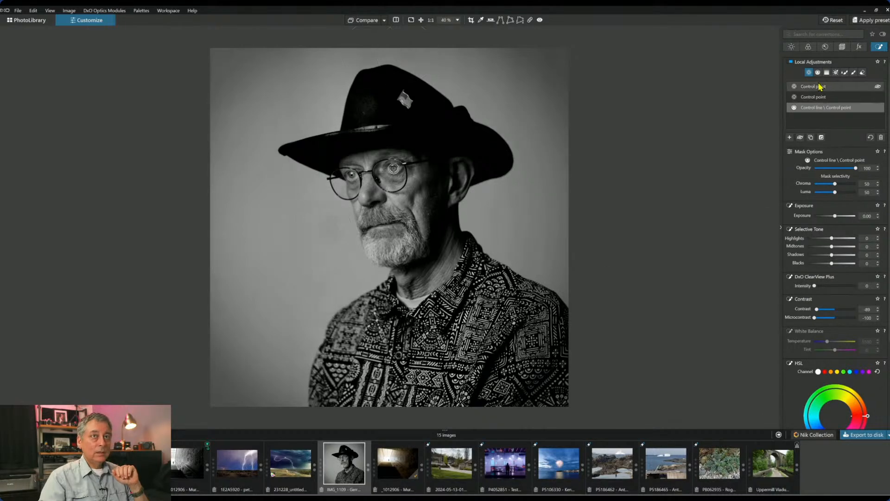
click(808, 73)
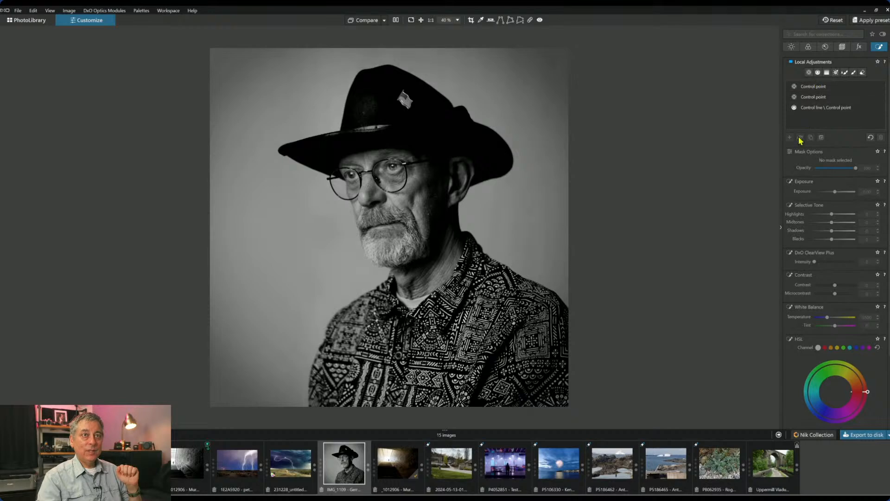
- Show the local adjustment masks again and switch to the Repair tool
click(809, 72)
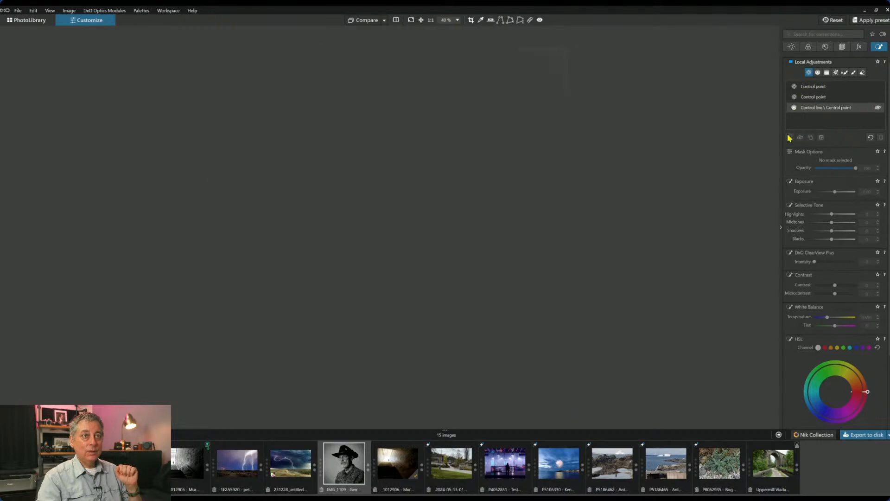
click(790, 137)
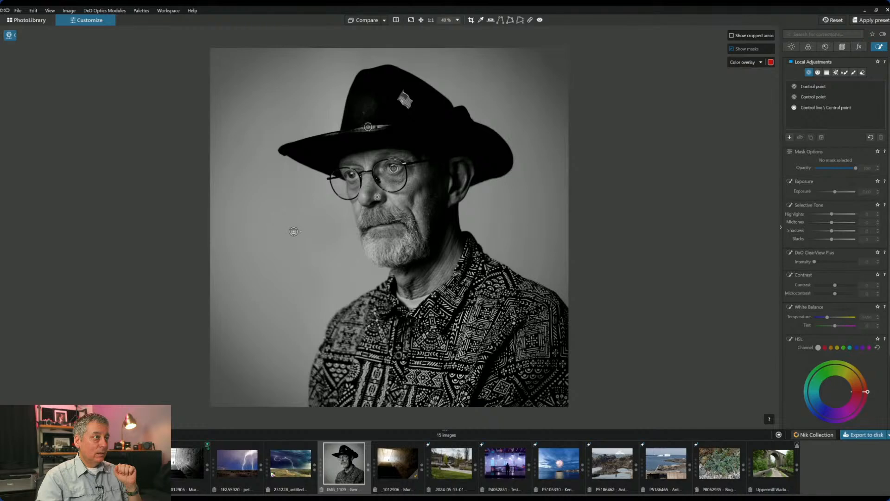
scroll(377, 197, up, 3)
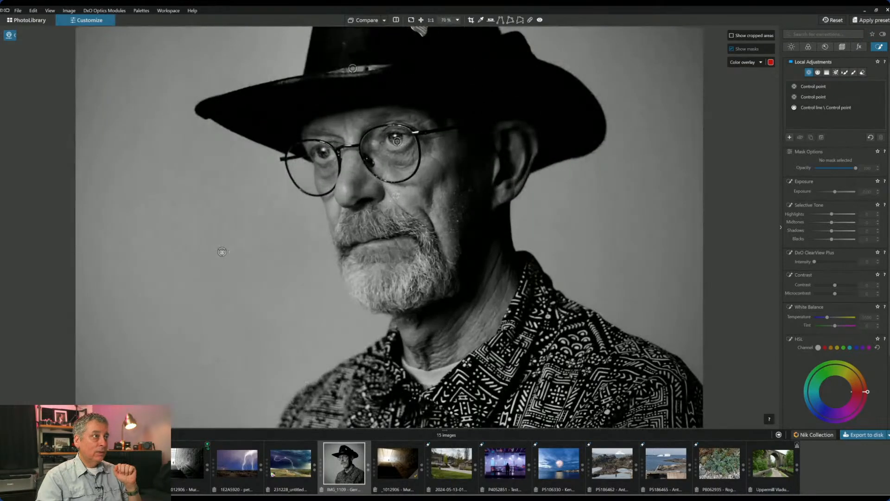
click(530, 20)
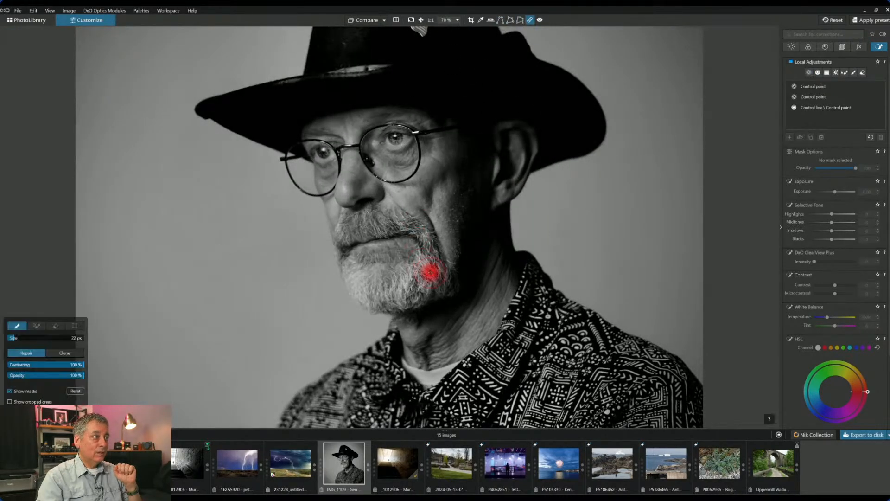
- Repair the nose spot at 47% opacity, close the Repair tool and open the Compare options
click(38, 378)
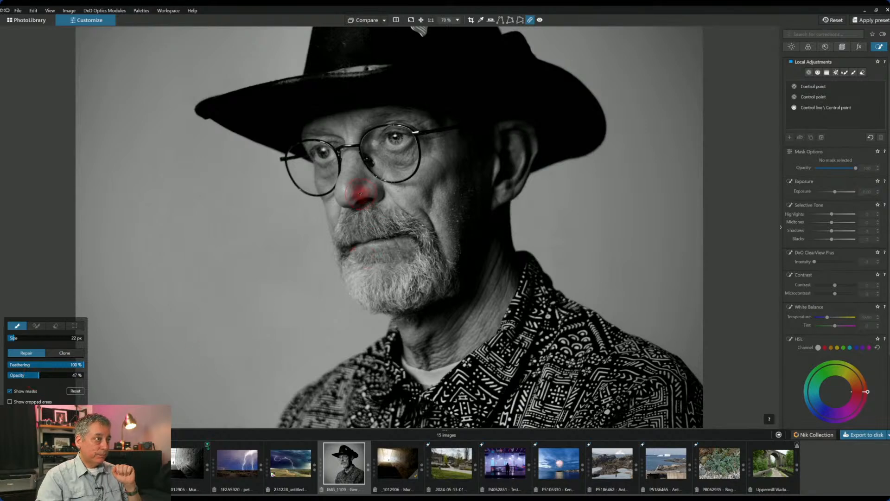
scroll(352, 192, up, 5)
drag(326, 180, 327, 190)
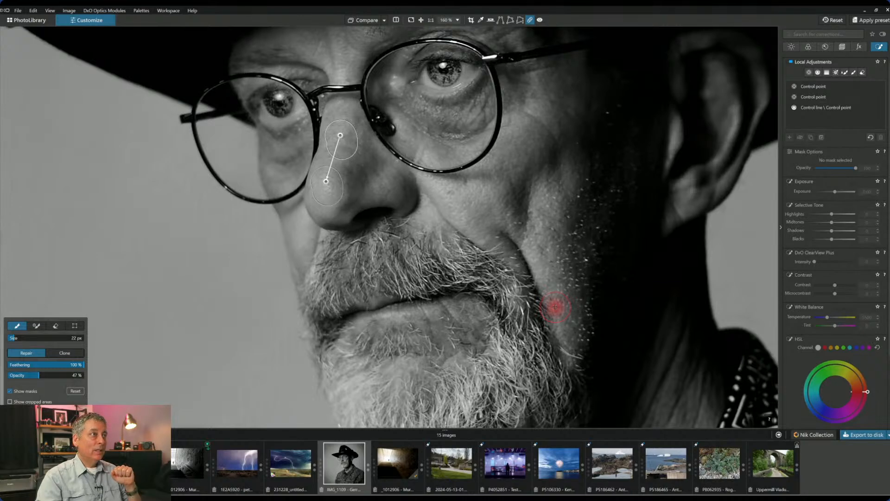
scroll(555, 306, down, 5)
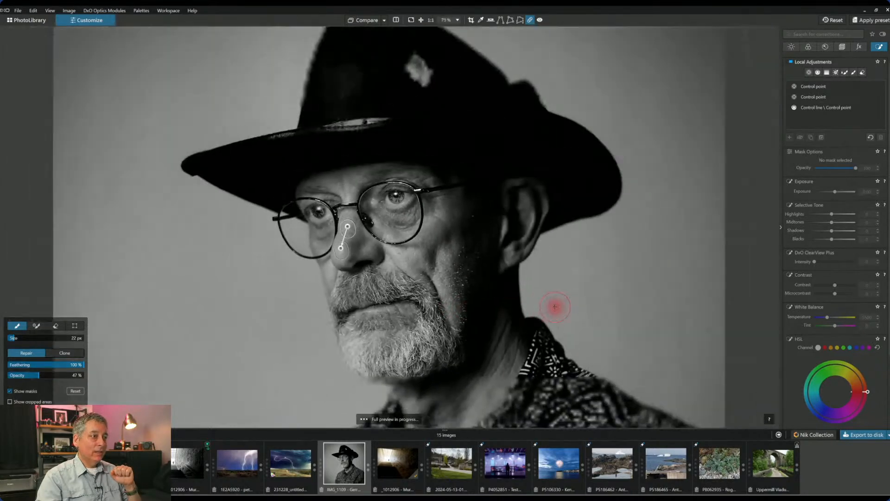
scroll(555, 307, down, 3)
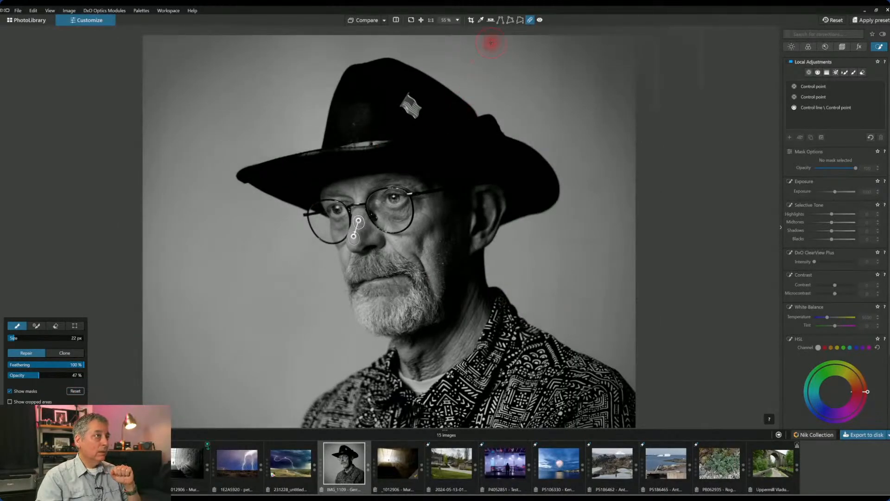
scroll(611, 217, down, 2)
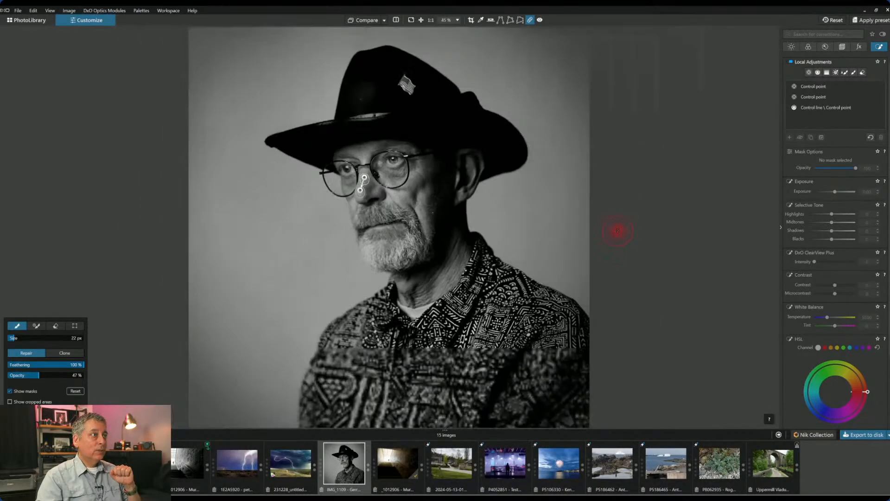
scroll(668, 266, down, 1)
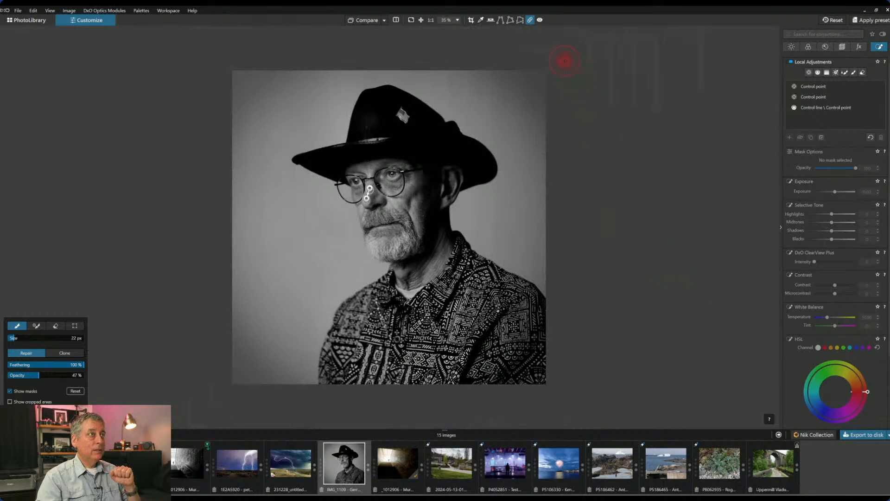
click(530, 21)
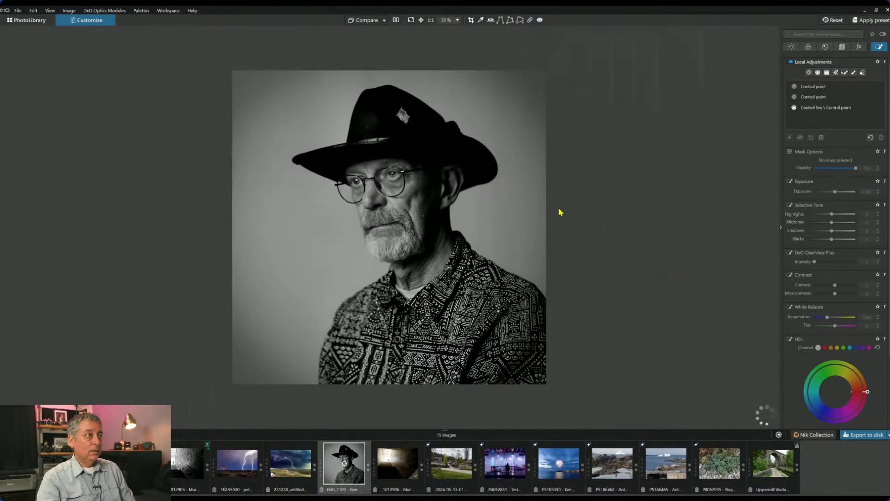
click(384, 20)
click(385, 20)
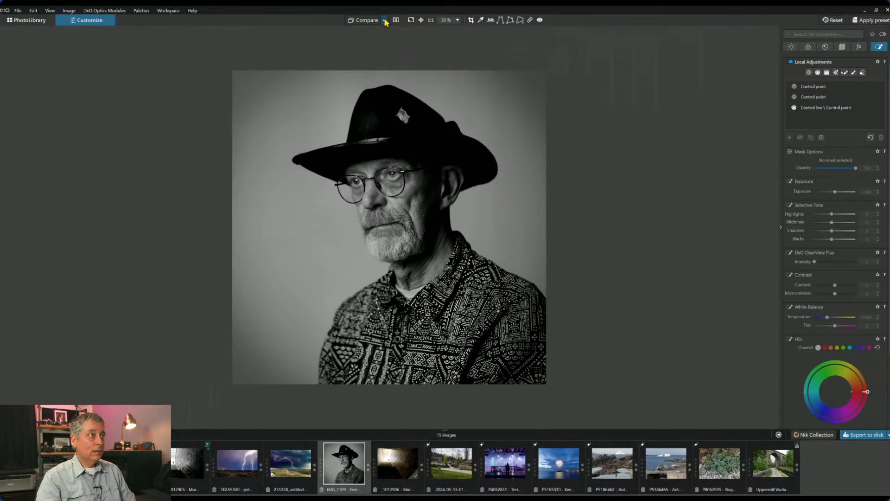
- Compare the B&W edit side by side with the colour original, then restore the single view and palettes
click(370, 20)
click(397, 21)
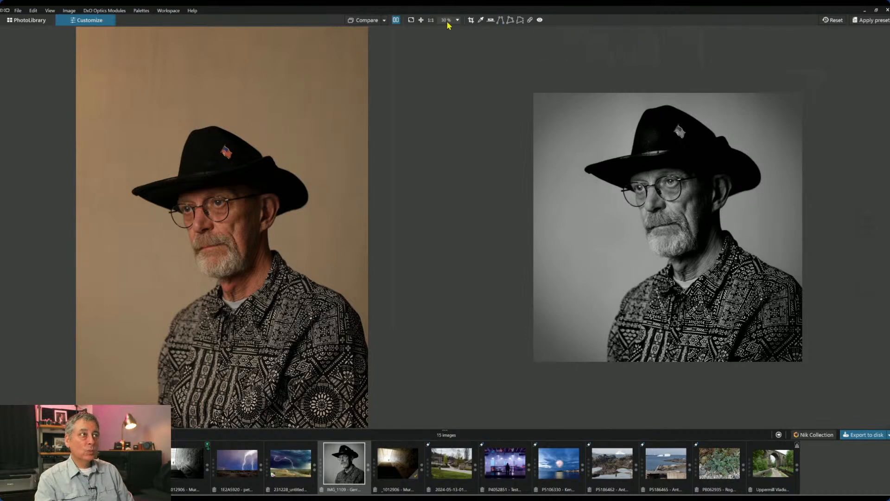
click(396, 20)
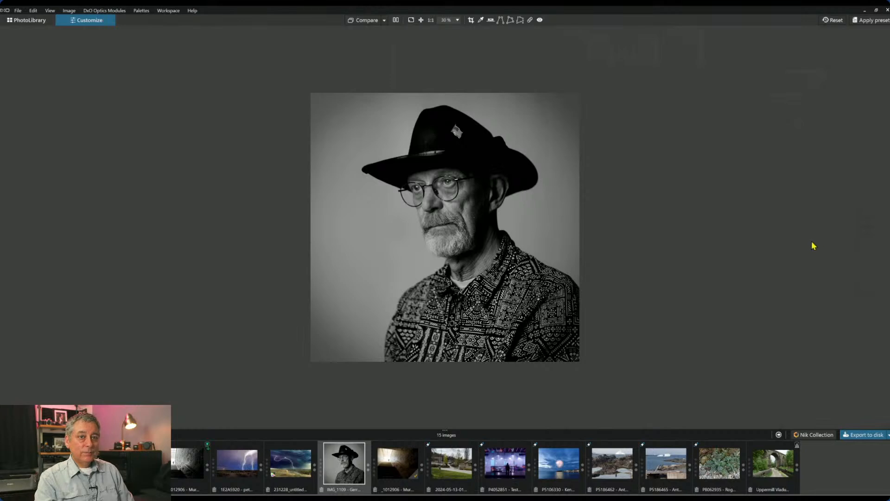
key(F9)
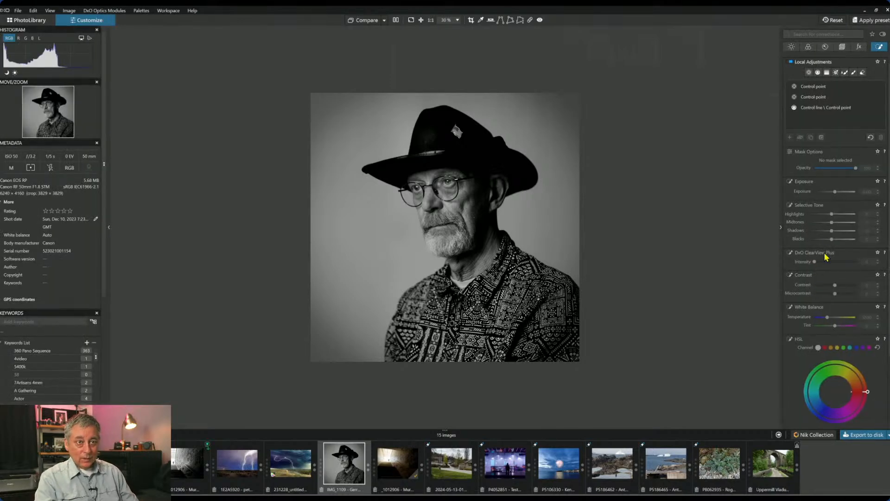
- Turn on ClearView Plus for the portrait at intensity 24
click(811, 48)
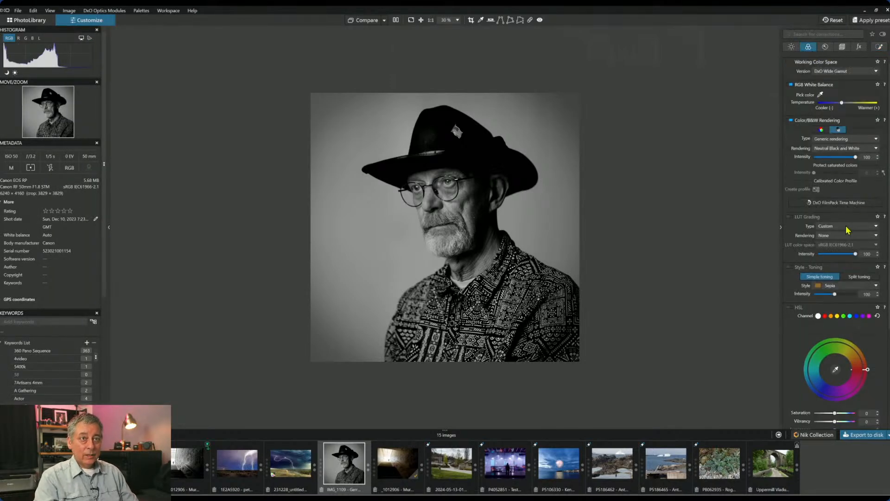
click(792, 47)
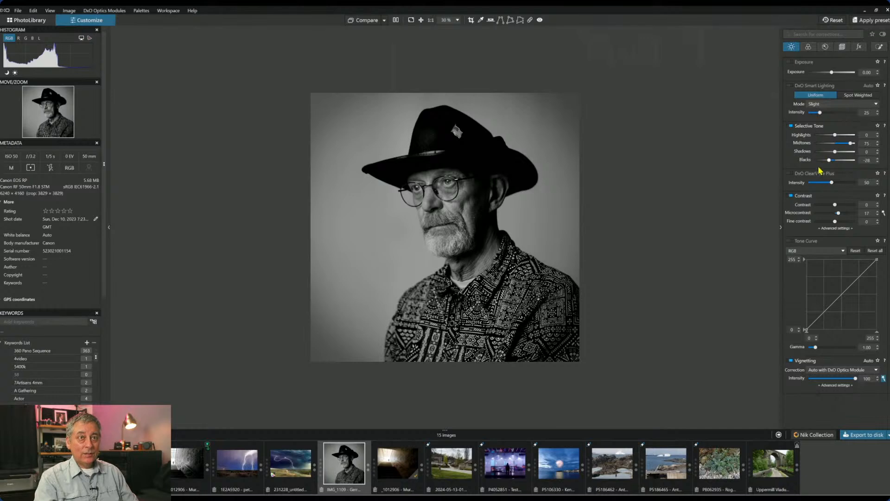
click(816, 183)
drag(819, 185, 820, 185)
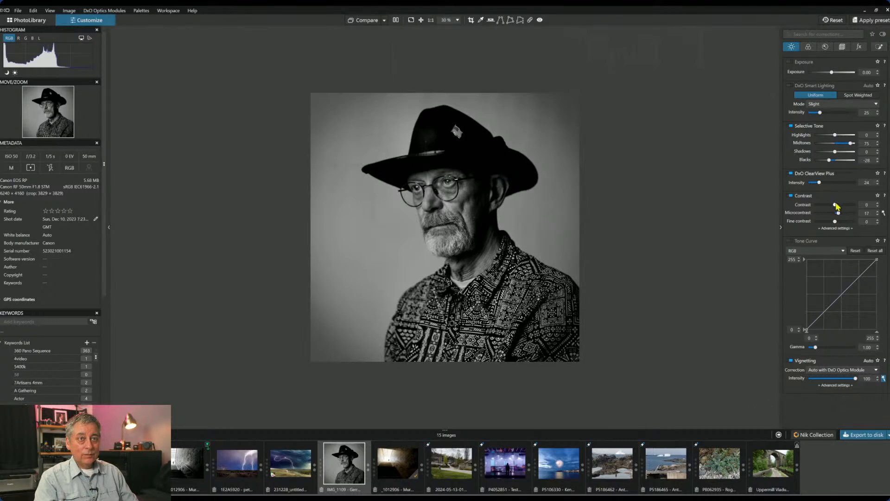
- Brighten the Selective Tone highlights to 63 and compare side by side with the colour original
mouse_move(836, 207)
mouse_down()
mouse_move(847, 209)
mouse_move(837, 211)
mouse_up()
drag(835, 135, 845, 139)
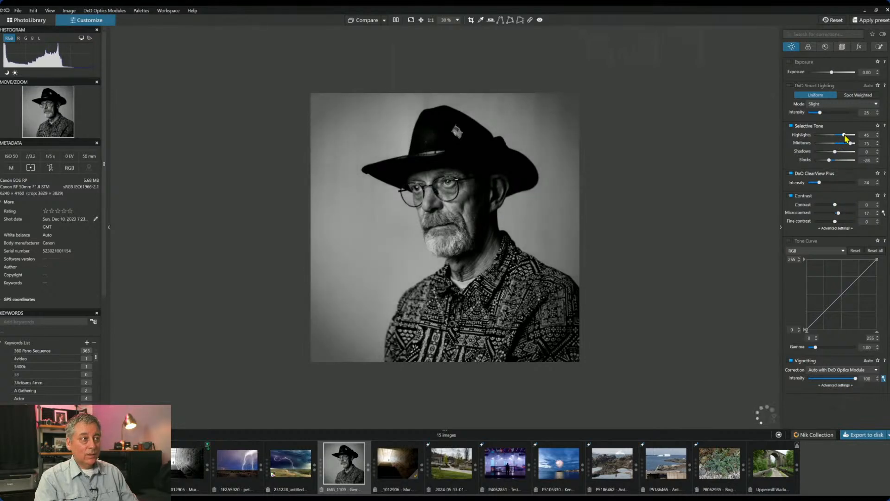
drag(845, 138, 850, 138)
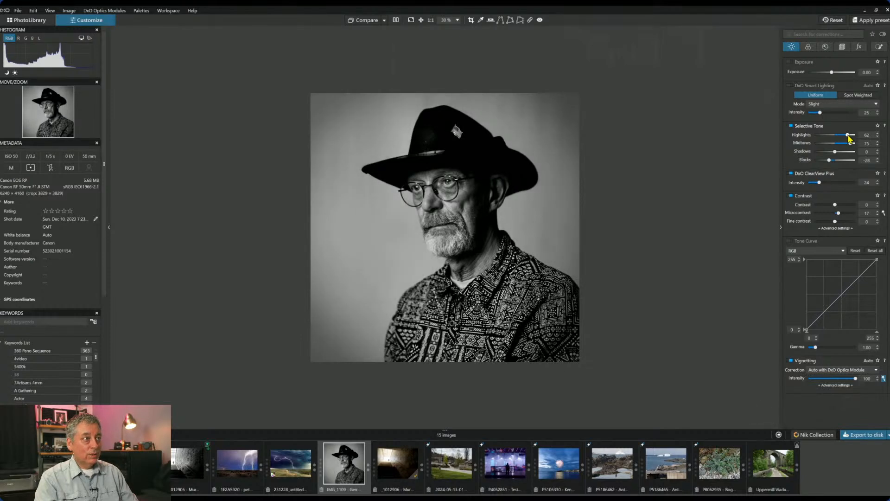
drag(848, 138, 852, 138)
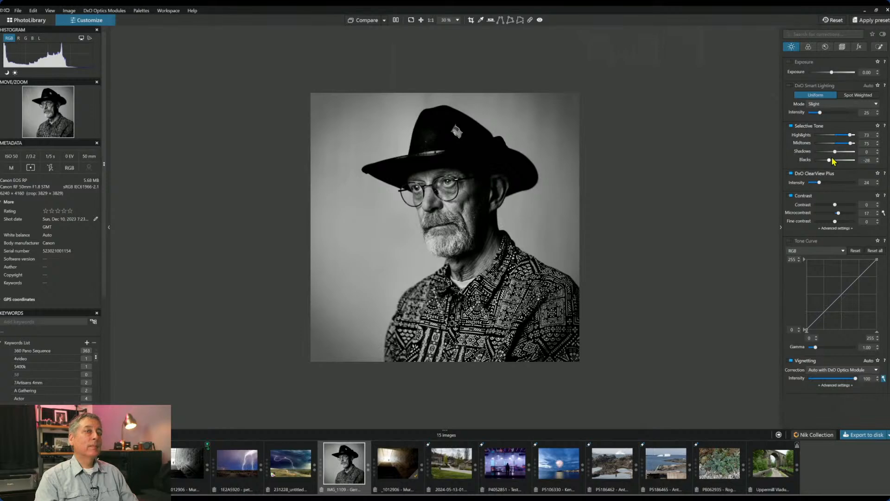
drag(850, 135, 848, 135)
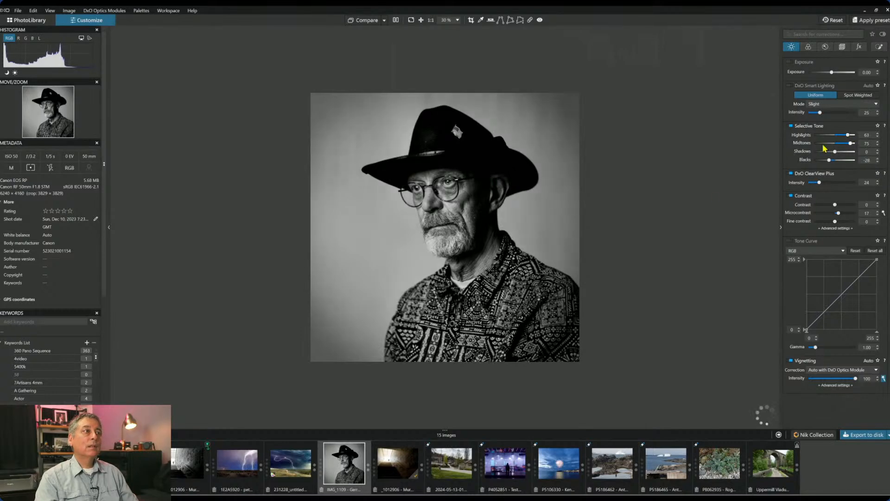
click(397, 22)
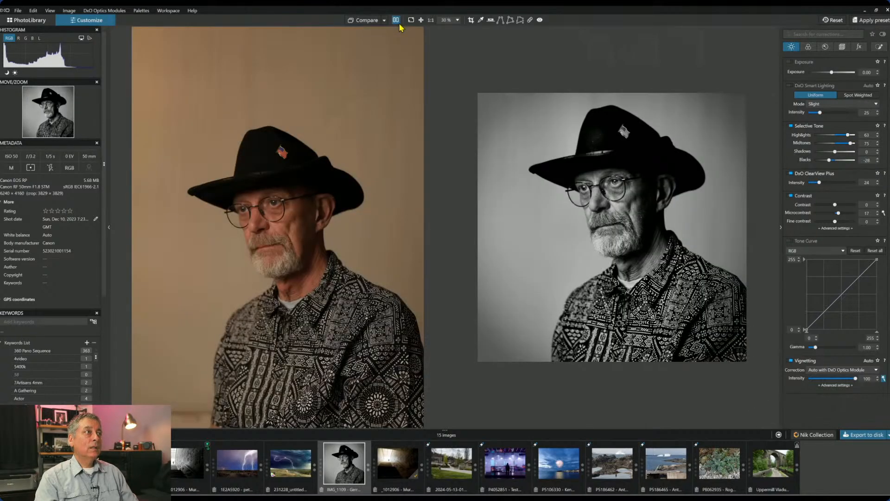
- Ease ClearView Plus down to 5 and show the B&W portrait alone in full screen
key(F9)
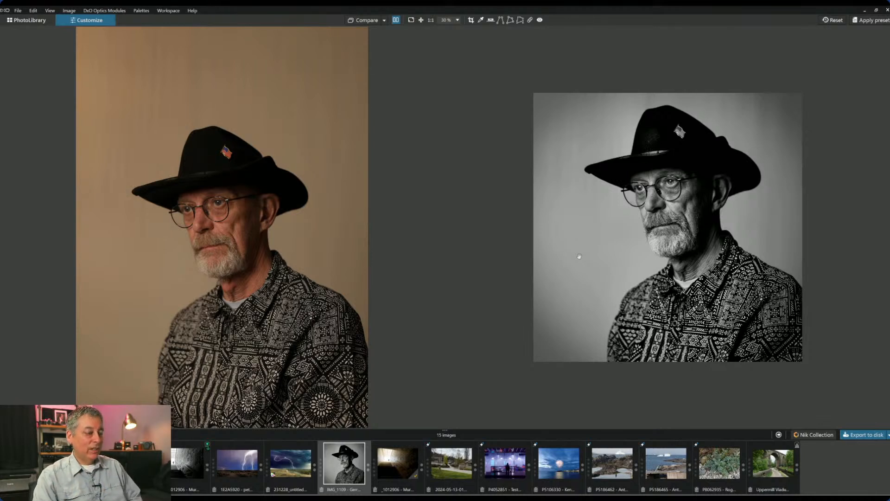
key(Tab)
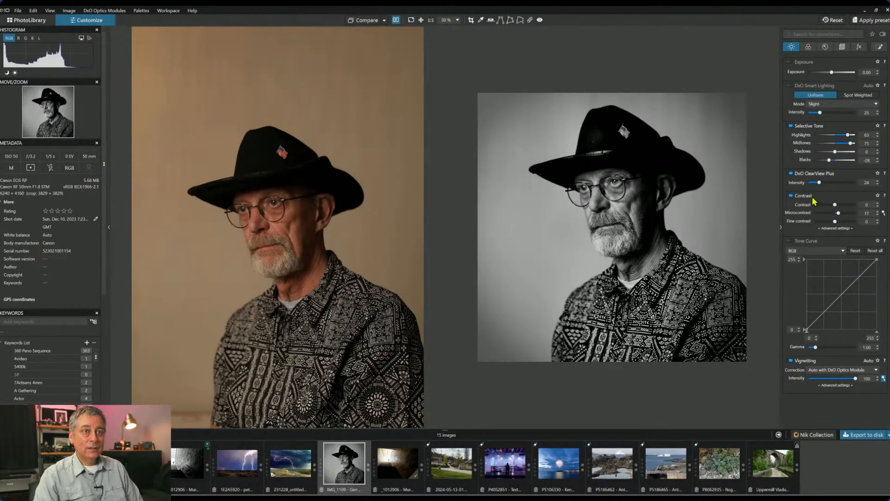
drag(820, 182, 811, 183)
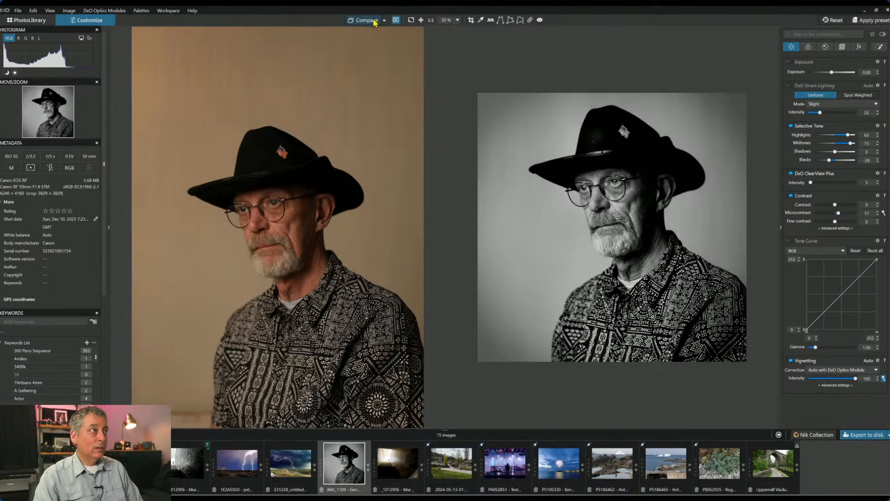
click(395, 20)
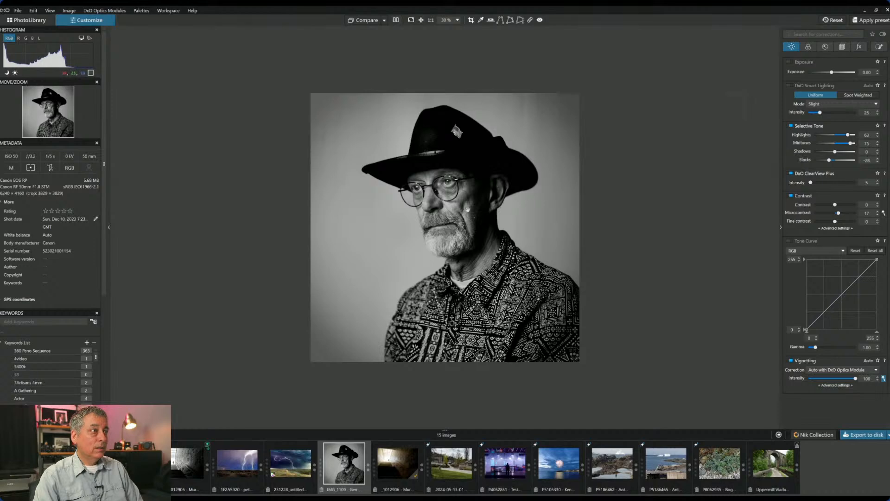
click(410, 20)
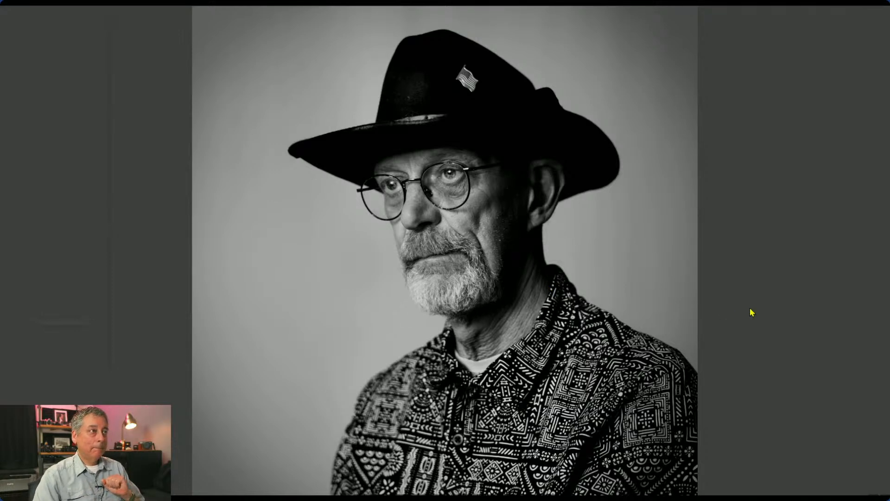
- Exit full screen, open the suburban street photo from the filmstrip, and zoom in
key(Escape)
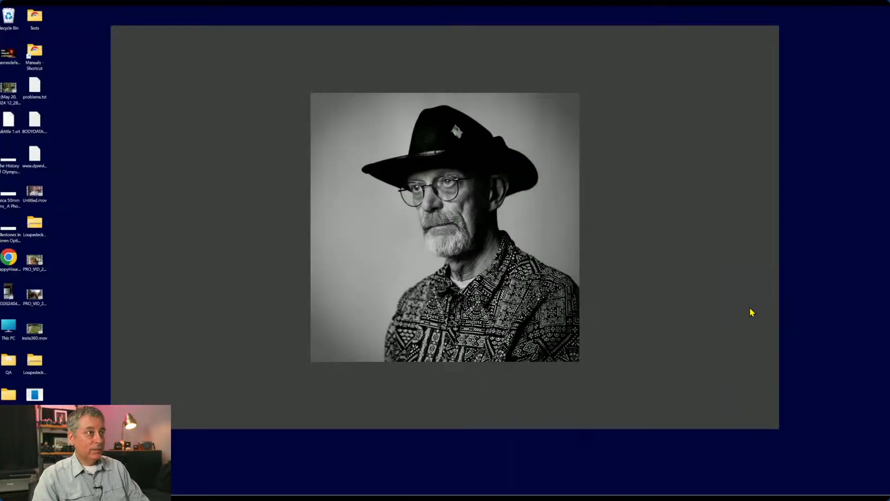
mouse_move(360, 498)
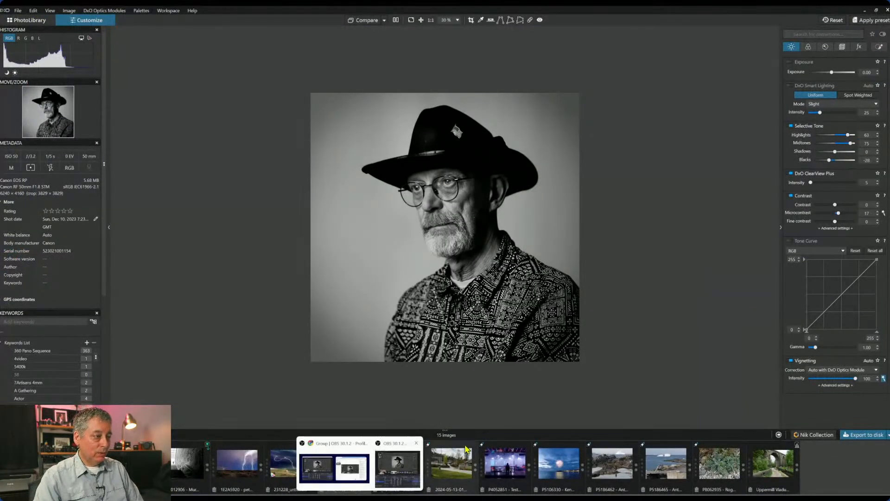
click(455, 468)
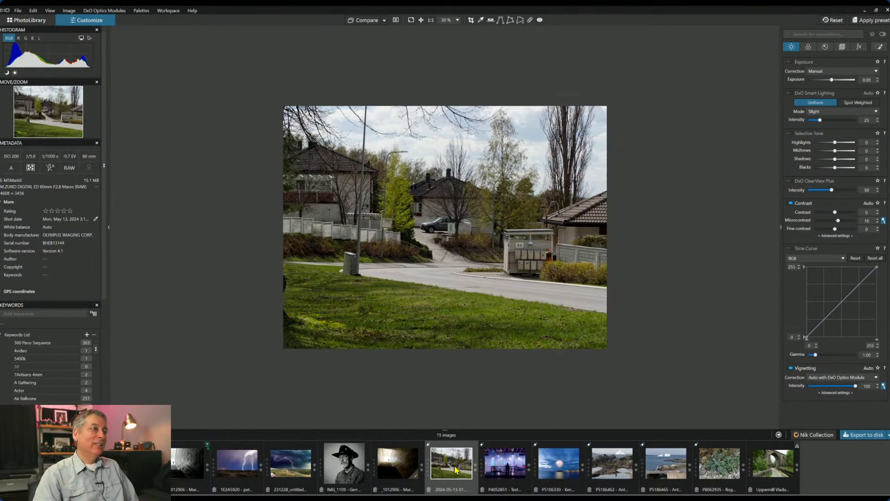
scroll(502, 227, up, 1)
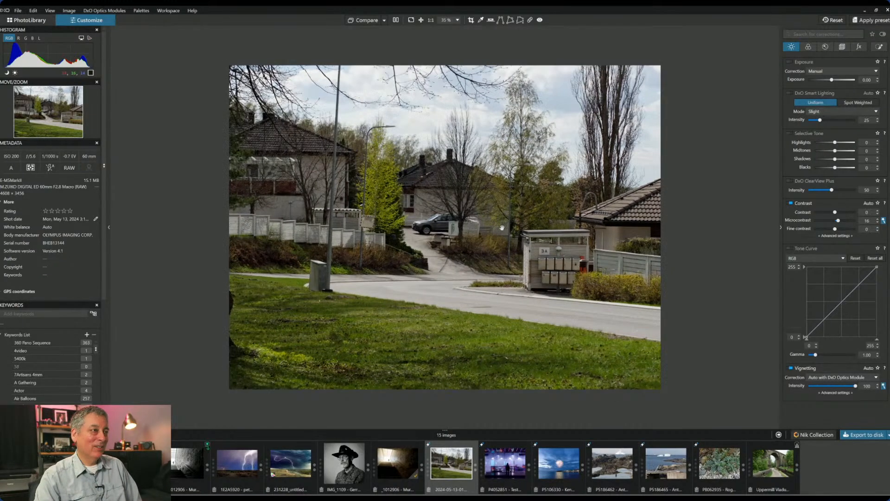
scroll(502, 228, up, 1)
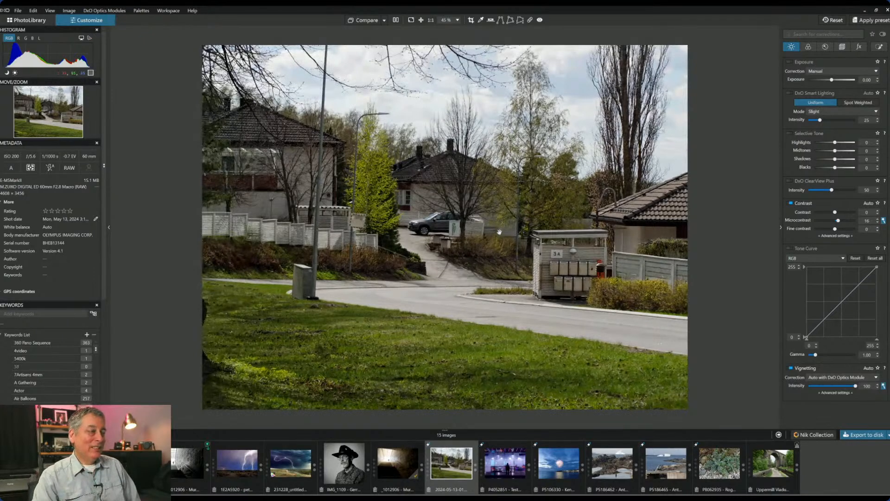
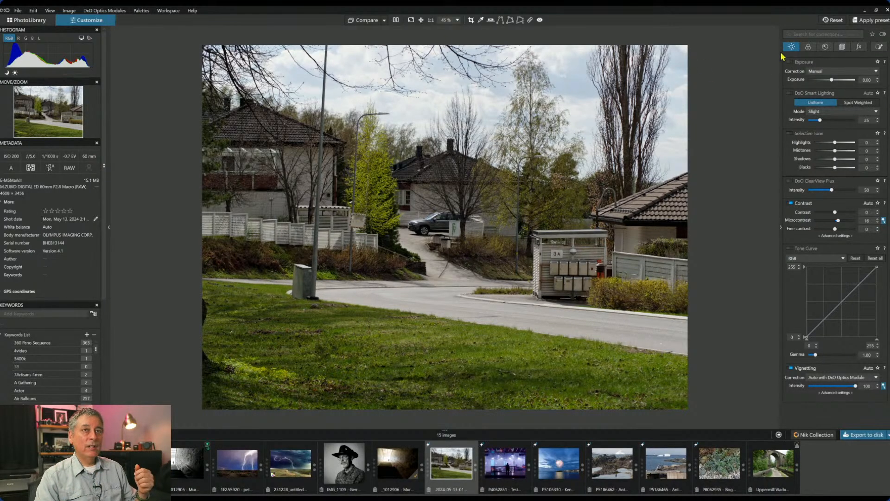
- Crop the street photo to a 2943 × 2208 px 4:3 frame around the houses, car and mailboxes
click(841, 47)
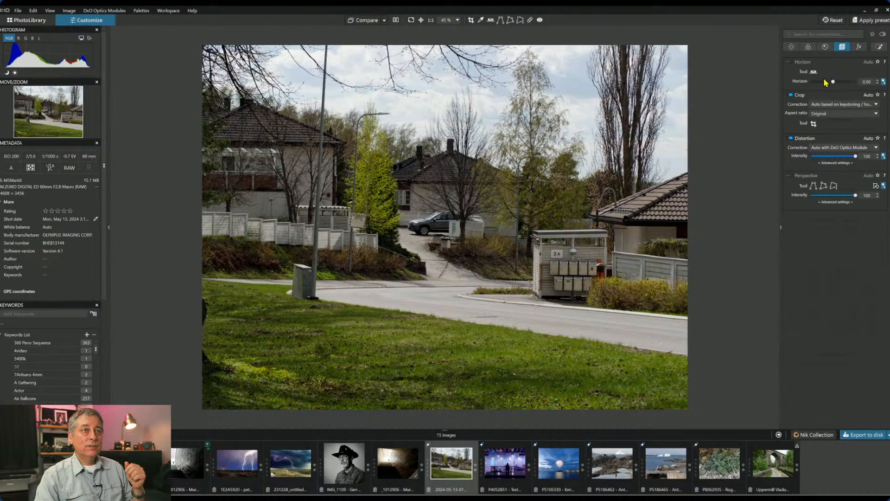
click(814, 124)
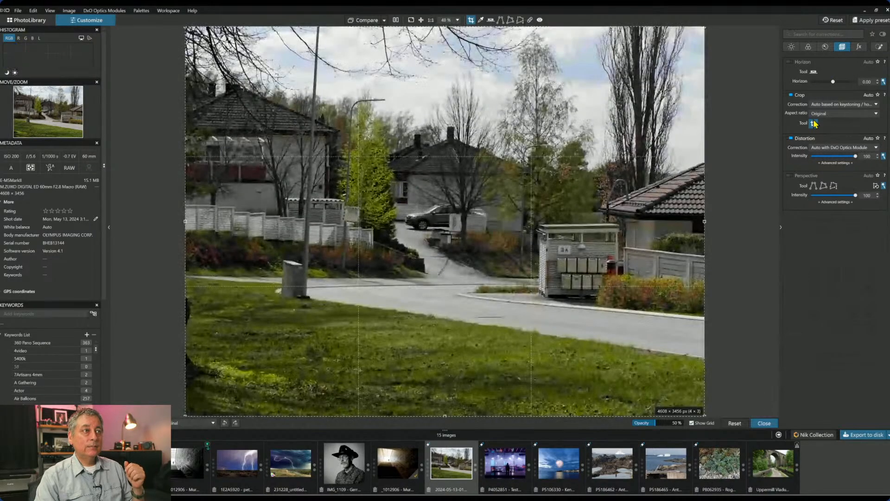
drag(186, 28, 384, 176)
drag(530, 297, 515, 234)
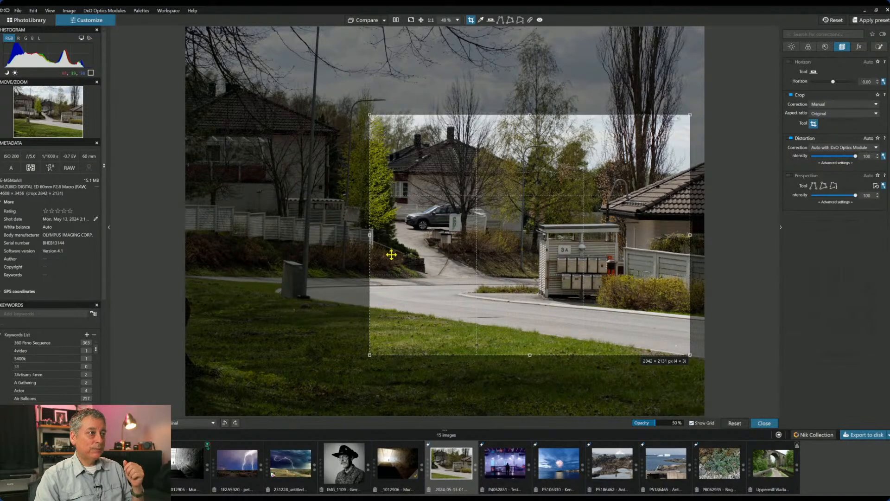
mouse_move(369, 235)
mouse_down()
mouse_move(382, 236)
mouse_move(358, 240)
mouse_up()
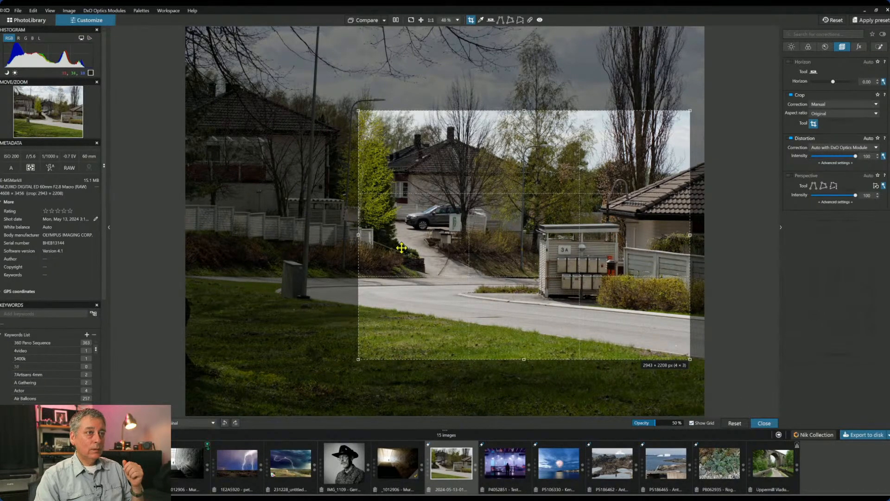
drag(403, 248, 402, 244)
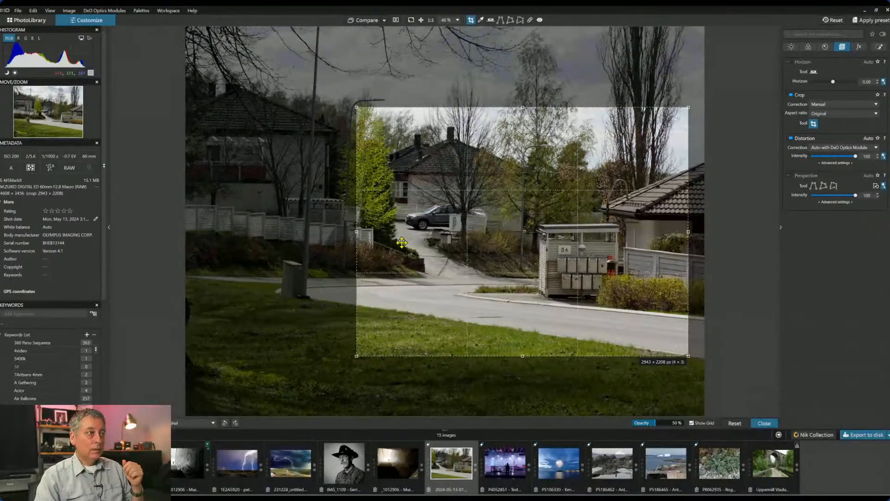
key(Return)
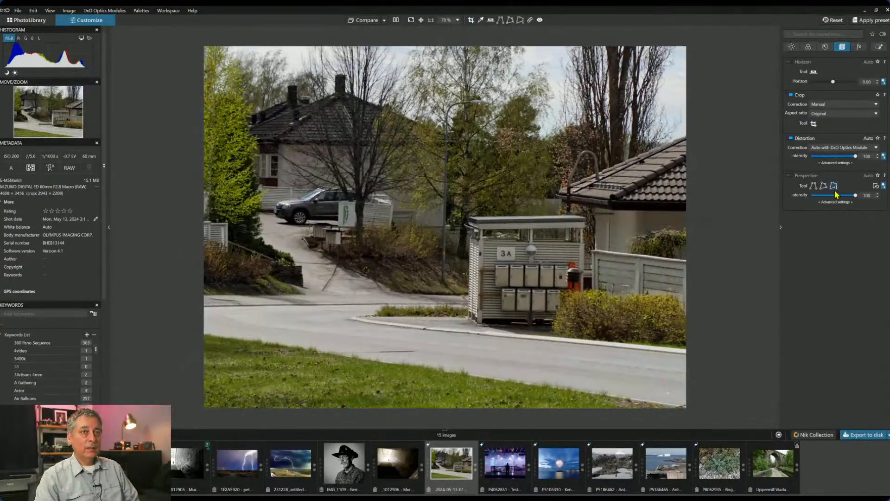
- Turn on automatic perspective correction to straighten the street scene's lines
click(791, 176)
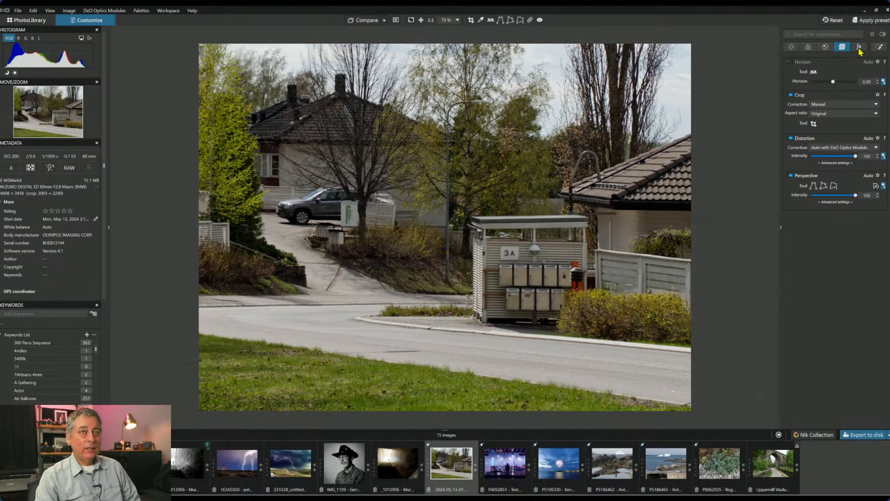
- Preview the street photo in black and white, then return it to colour rendering
click(826, 48)
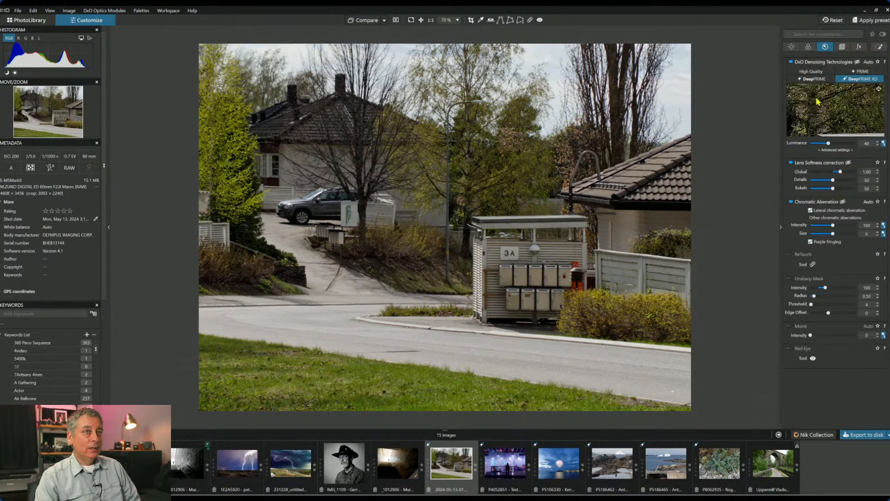
click(808, 48)
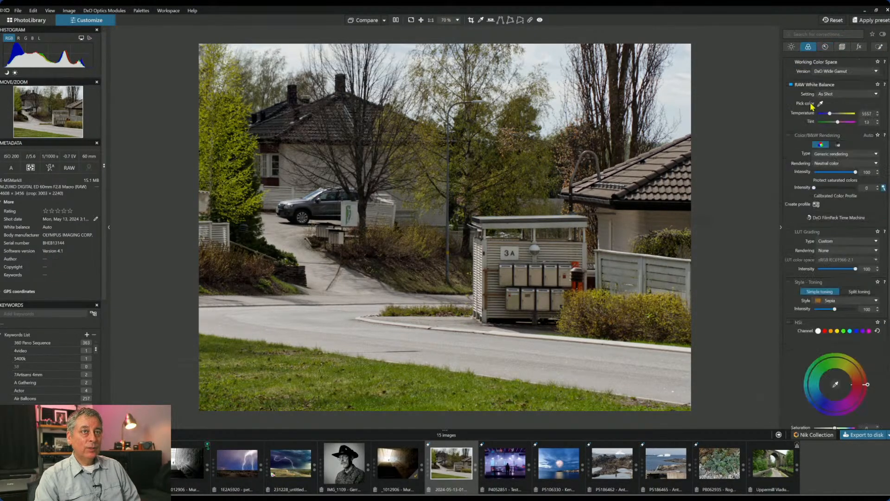
click(839, 145)
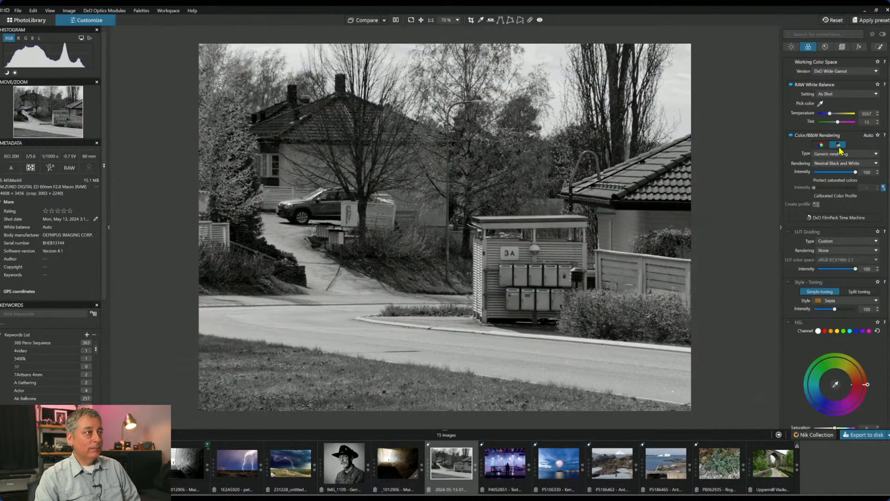
click(823, 146)
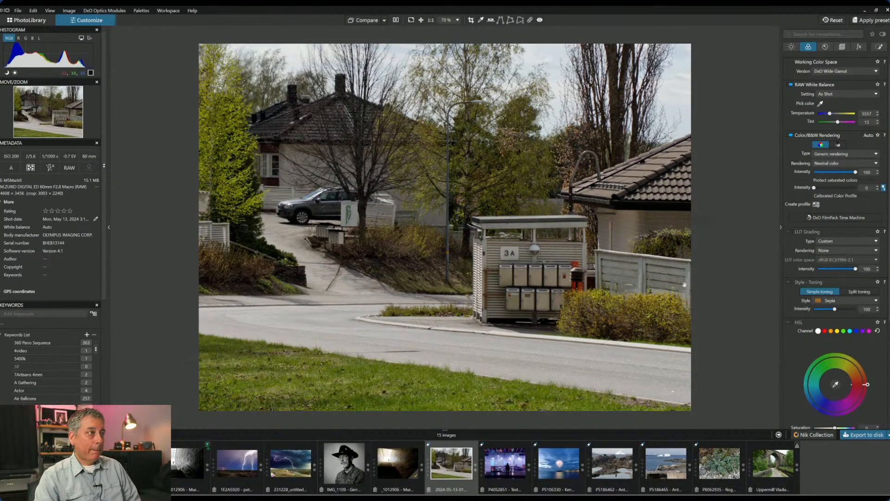
- Enable ClearView Plus at intensity 20 for a gentle haze reduction
click(791, 47)
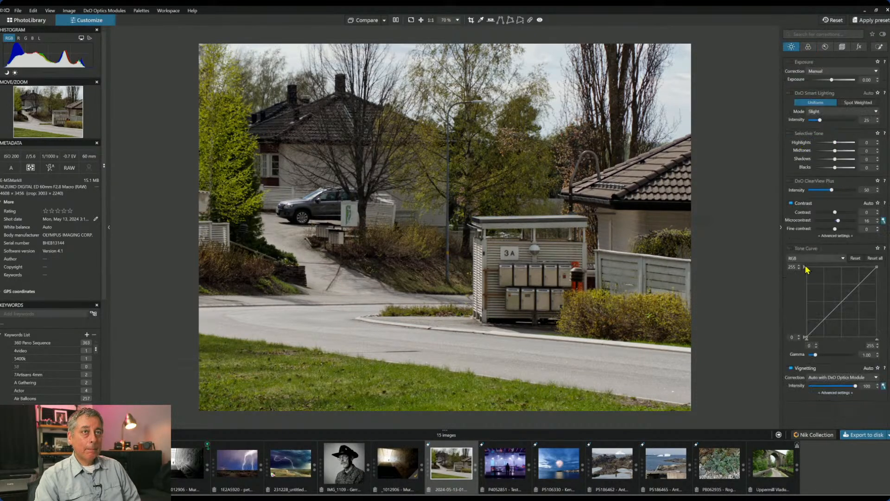
click(819, 190)
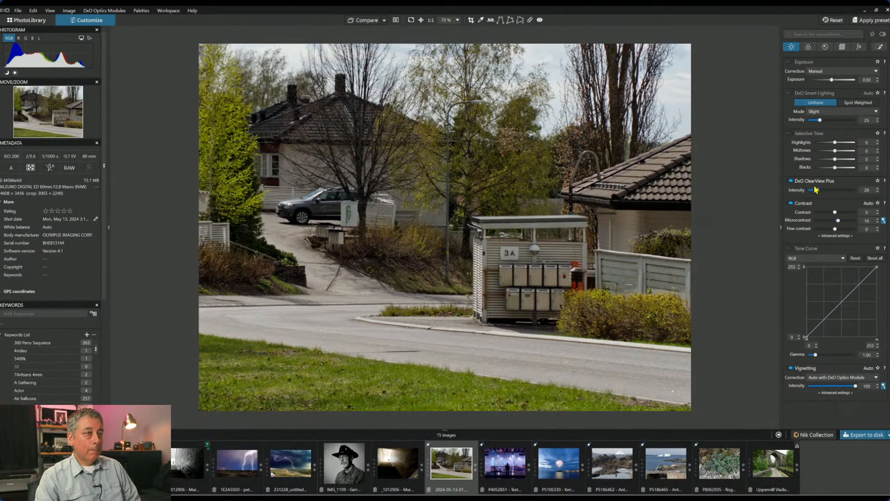
click(808, 47)
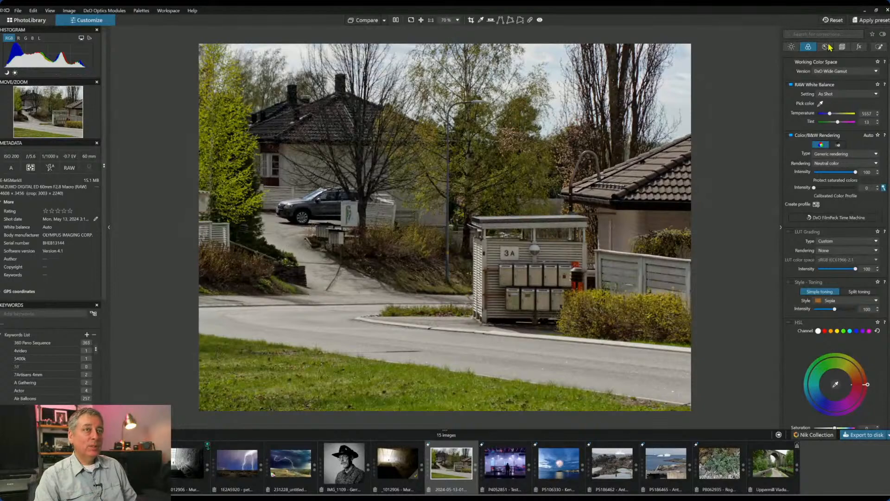
- Add a graduated filter over the sky with ClearView Plus 50 and reduced highlights
click(879, 47)
click(818, 73)
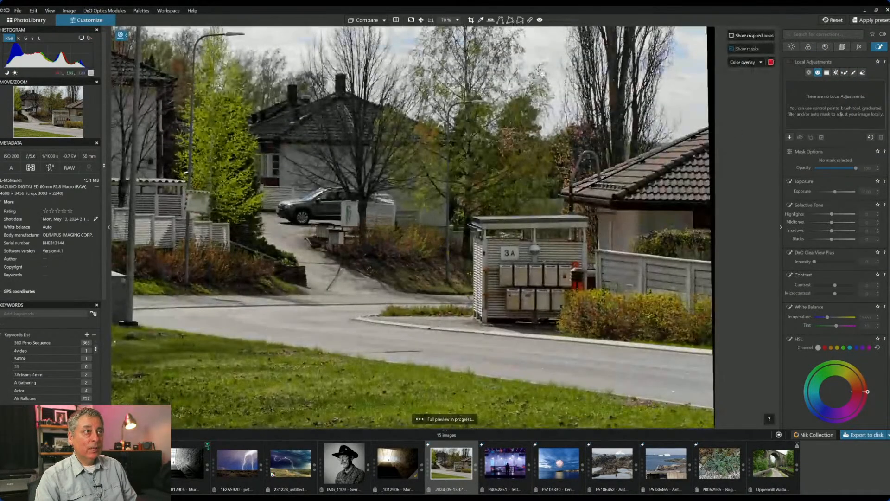
drag(553, 57, 553, 99)
drag(553, 57, 554, 107)
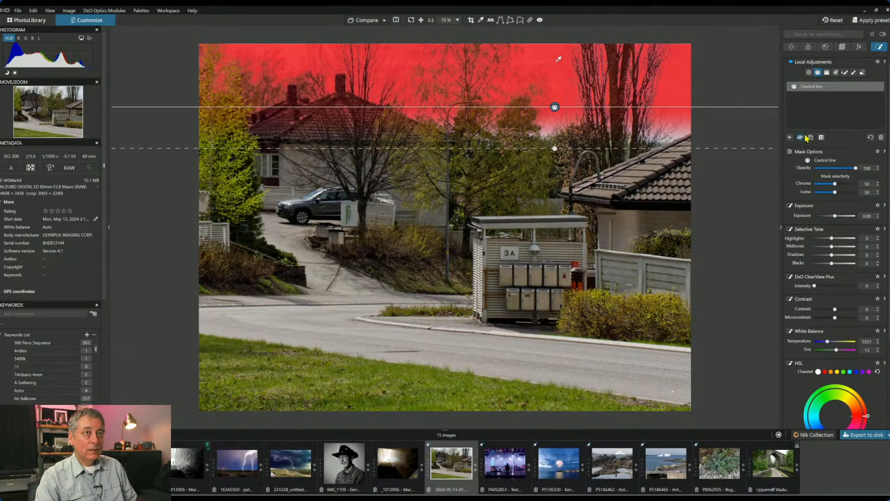
click(837, 286)
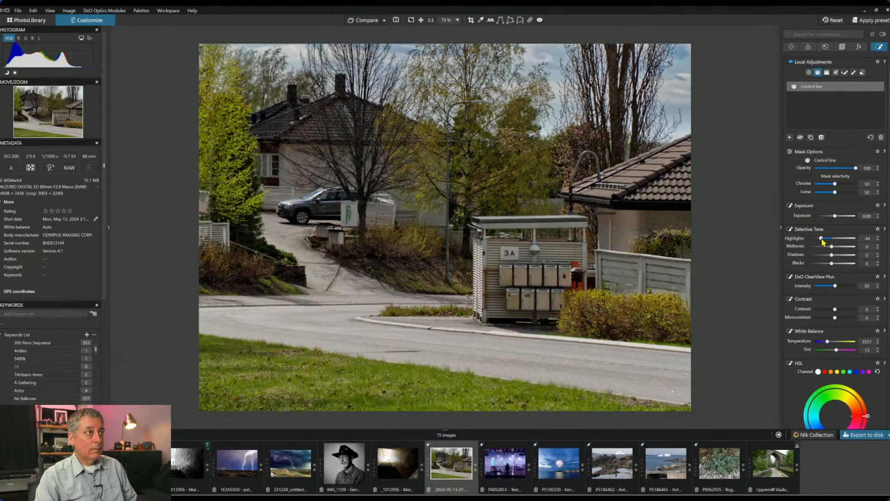
drag(823, 239, 844, 247)
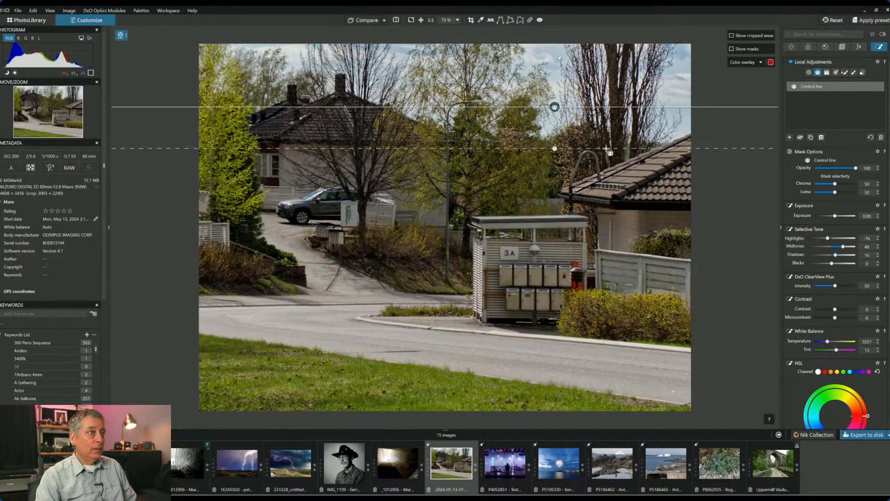
click(818, 73)
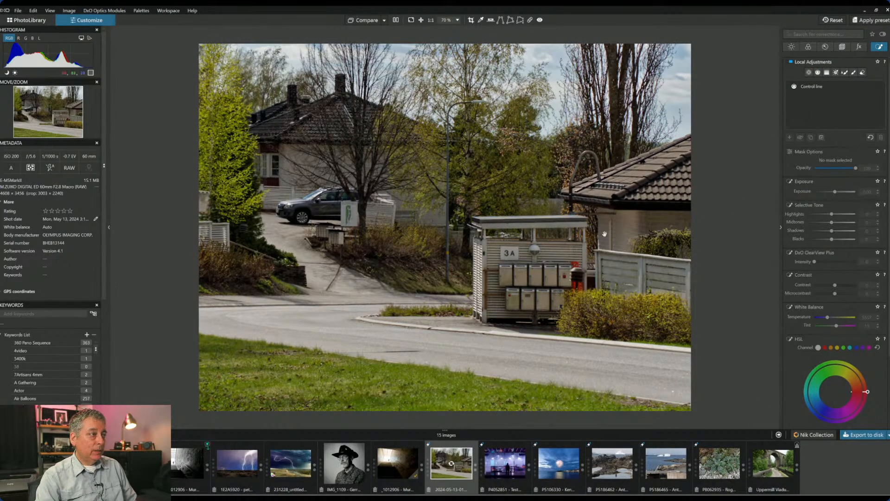
- Lift the global shadows to 14 and exposure to +0.07
click(791, 46)
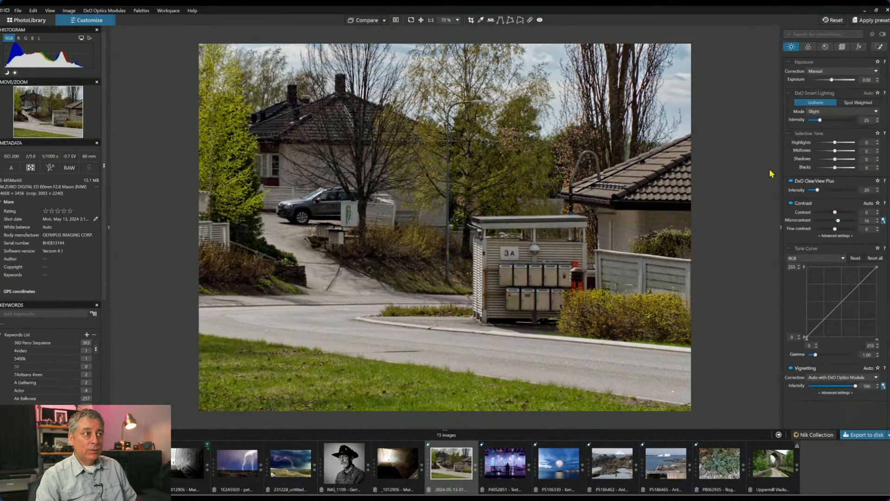
drag(835, 161, 839, 162)
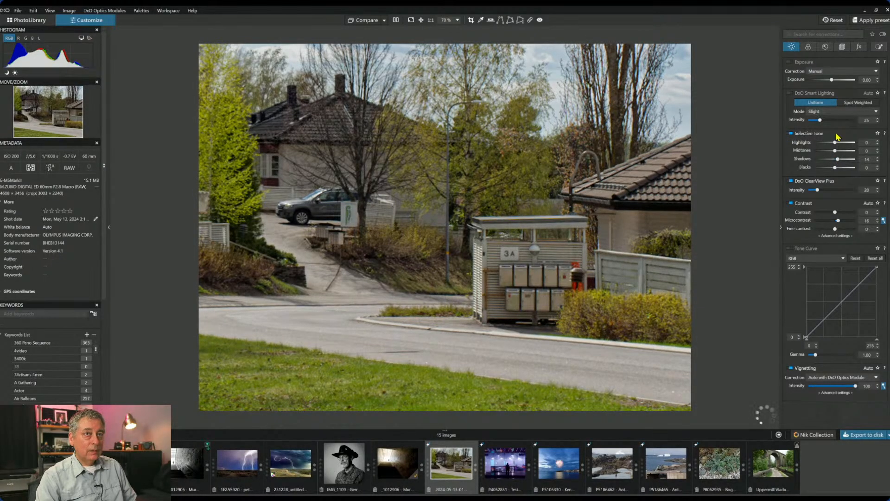
drag(832, 80, 833, 80)
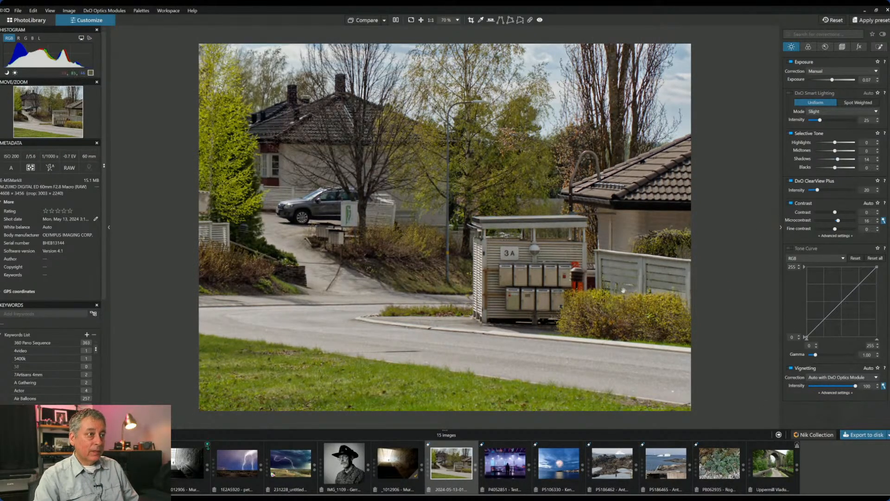
click(879, 46)
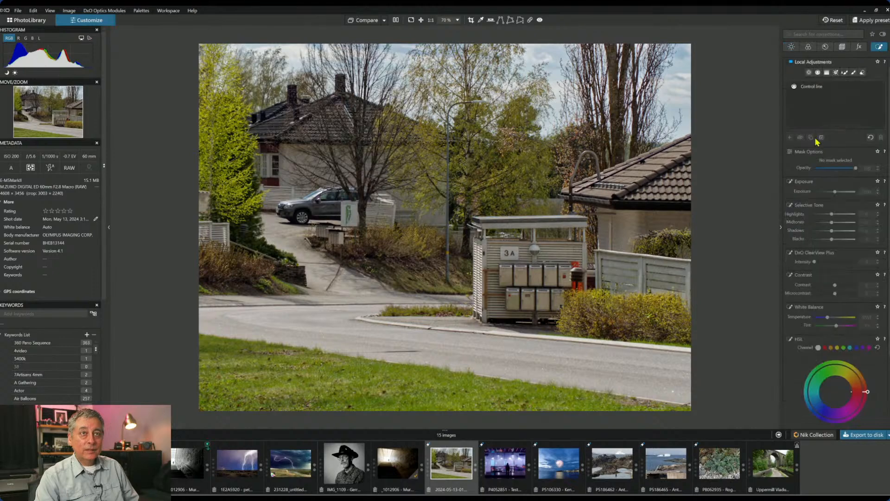
- Place a control point on the mailboxes with ClearView Plus 55 and microcontrast 86
click(809, 73)
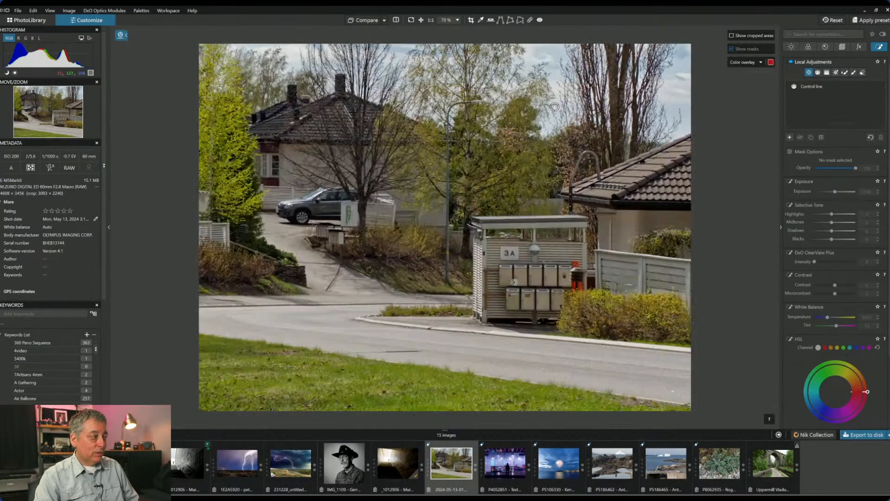
click(539, 278)
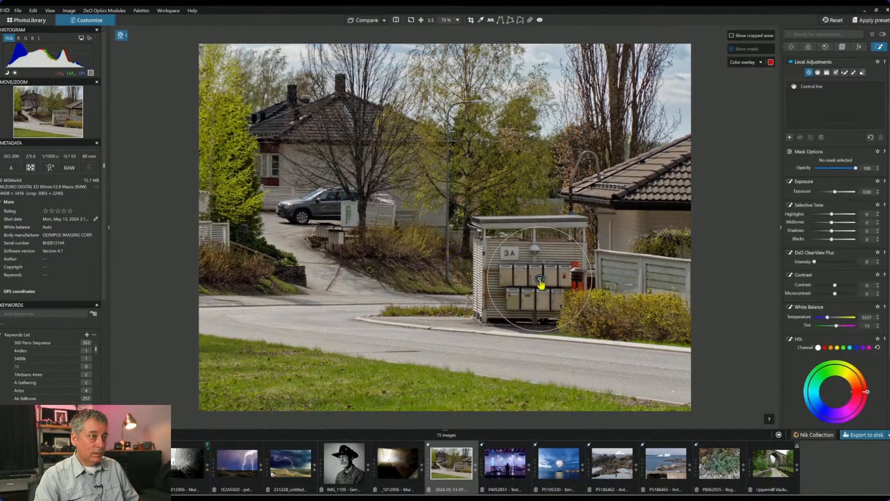
drag(582, 253, 598, 241)
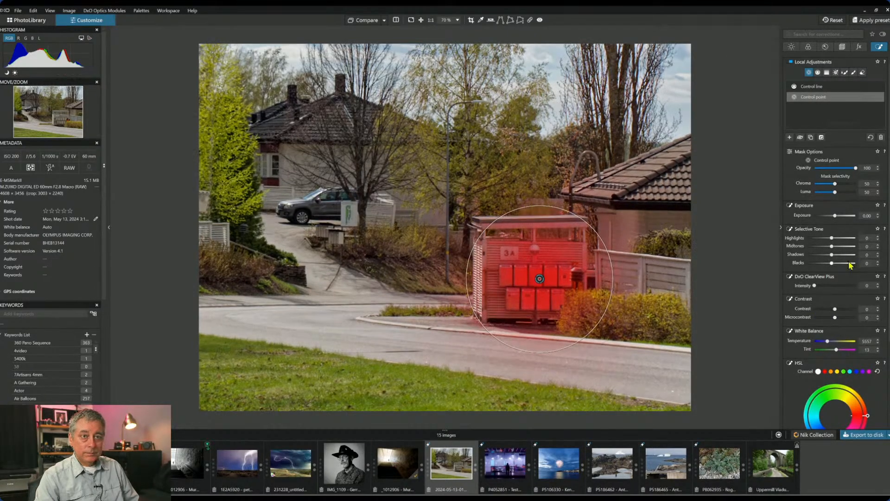
click(834, 286)
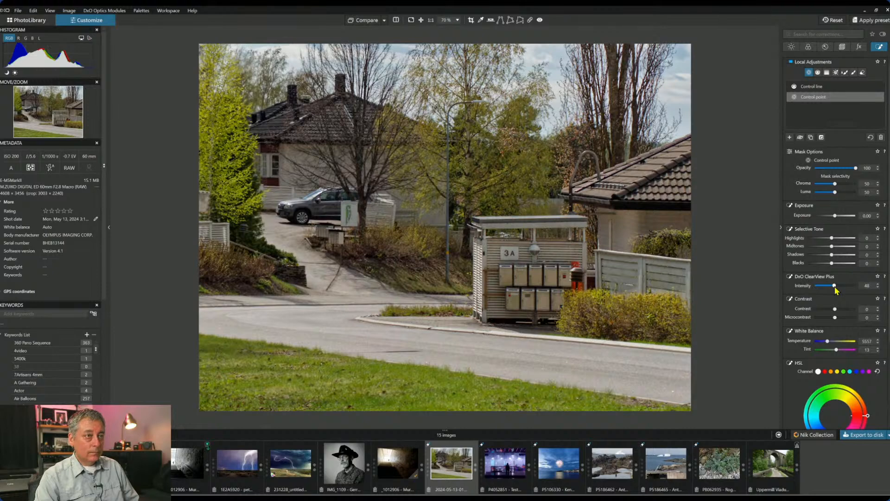
drag(835, 286, 838, 285)
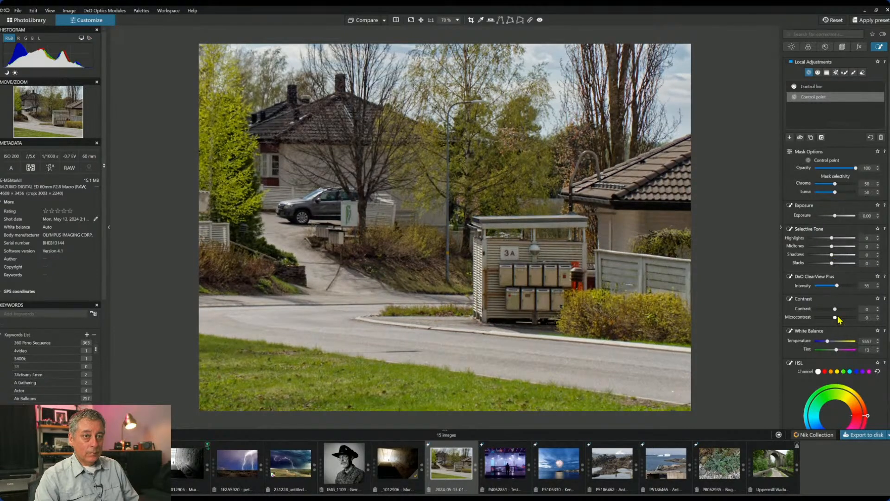
mouse_move(835, 318)
mouse_down()
mouse_move(850, 322)
mouse_move(839, 310)
mouse_up()
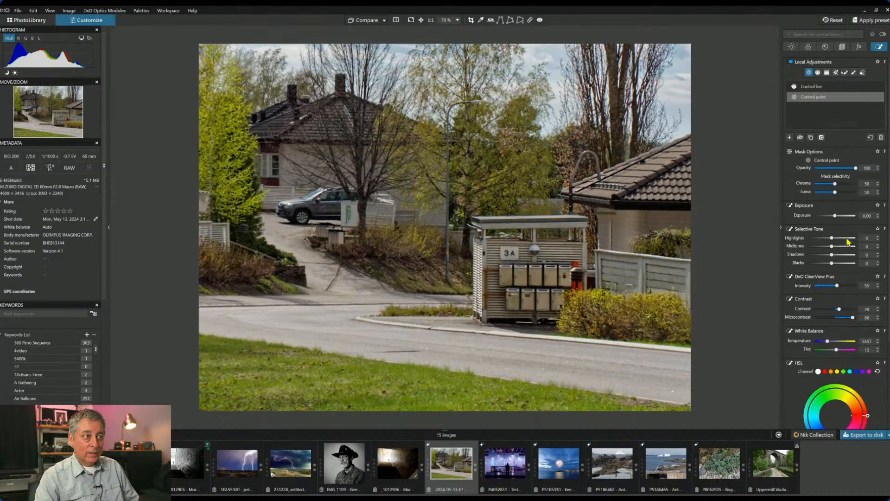
- Raise mailbox highlights to 100 and midtones, deepen blacks, and set exposure to +0.40
drag(832, 238, 857, 239)
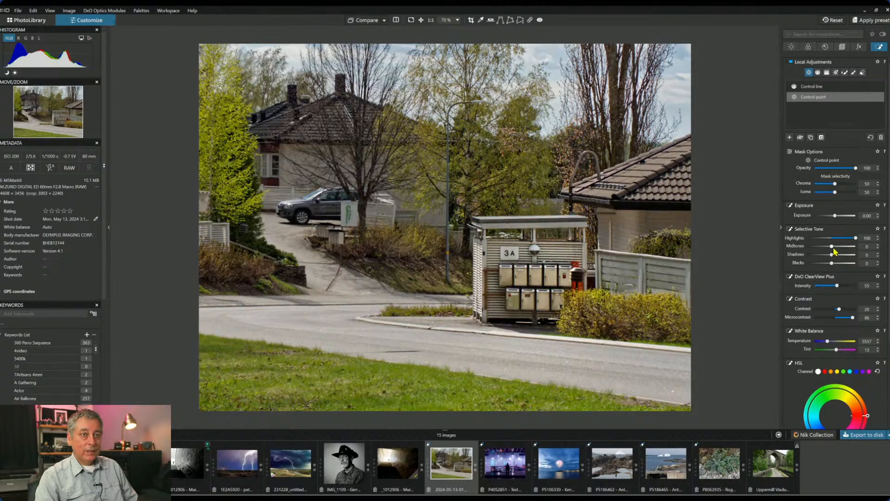
drag(832, 248, 844, 248)
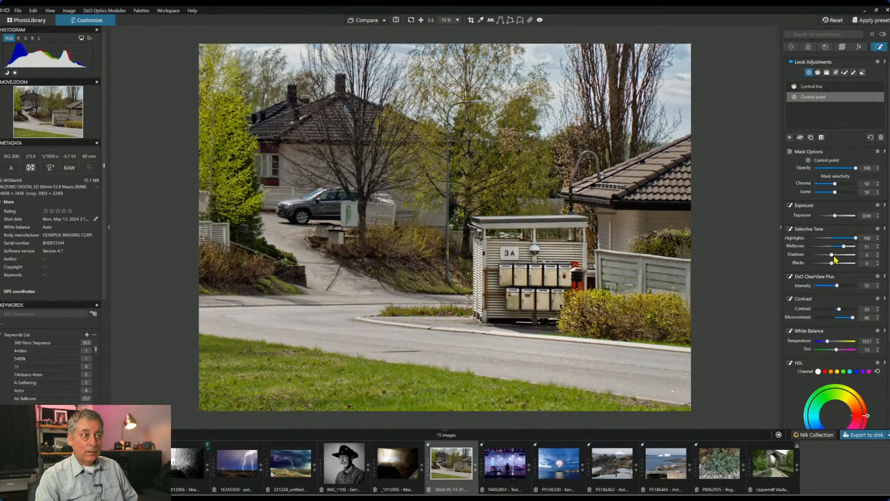
drag(832, 263, 829, 263)
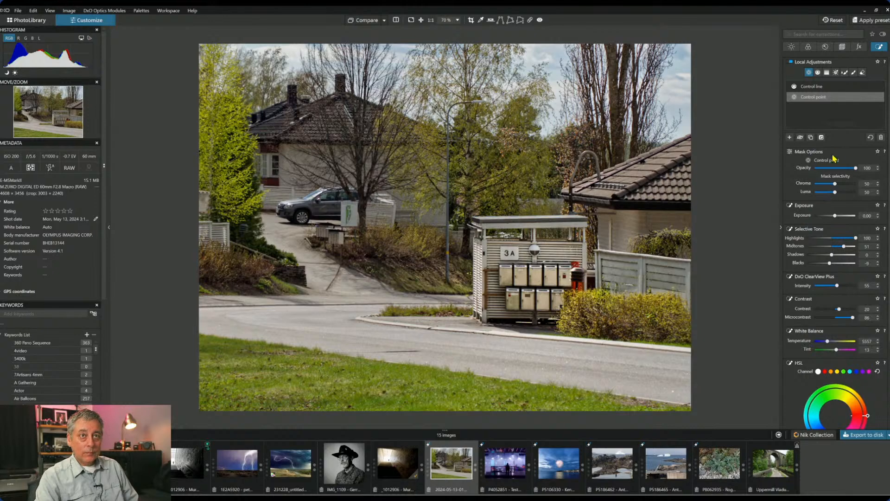
drag(835, 215, 839, 219)
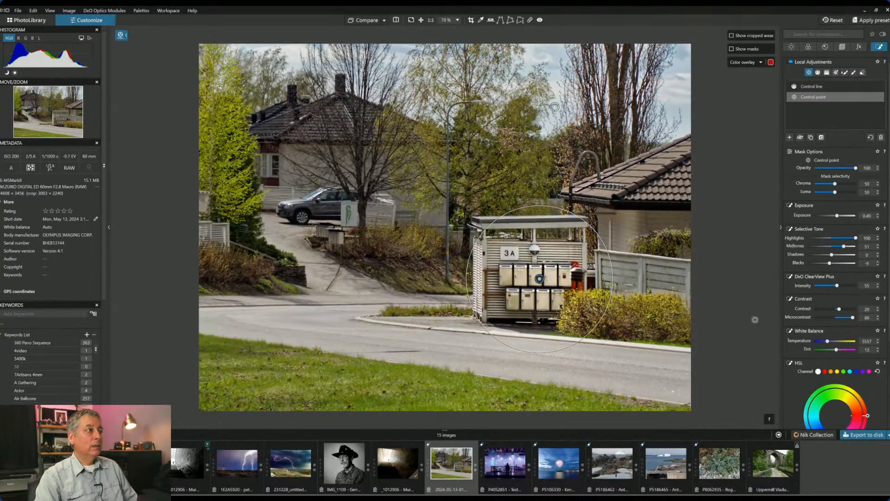
- Place a control point on the parked car and tighten its mask around the car
click(790, 137)
click(315, 211)
key(m)
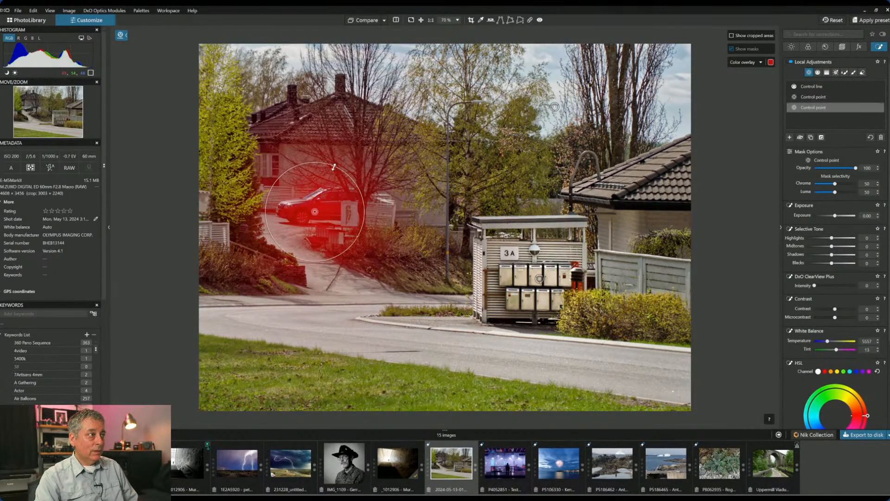
drag(334, 165, 327, 180)
drag(312, 212, 304, 214)
drag(314, 247, 312, 241)
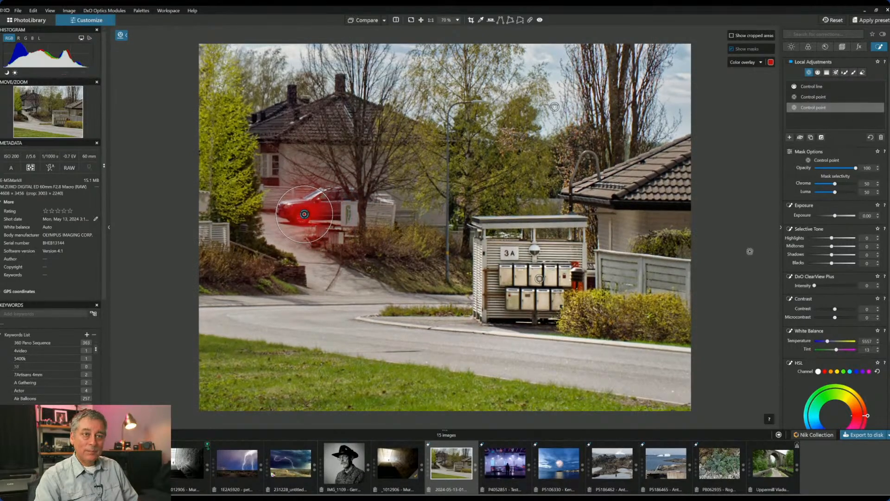
- Set the car's Highlights 86, Contrast -10, Midtones 60, Exposure 0.62 and Microcontrast 29
drag(833, 239, 853, 239)
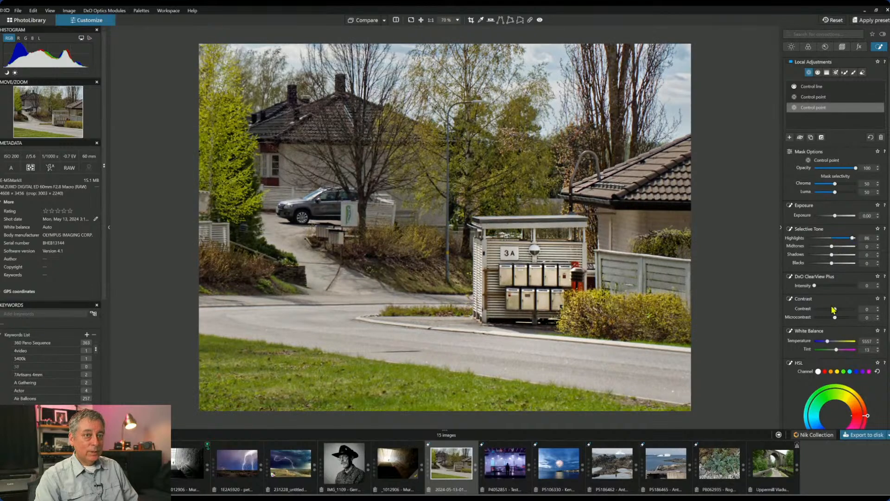
drag(834, 308, 842, 317)
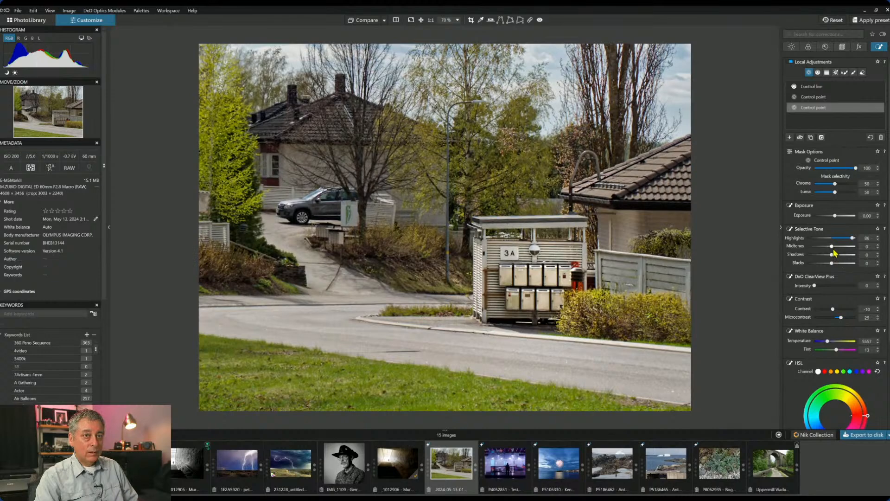
drag(833, 250, 845, 253)
drag(835, 216, 839, 215)
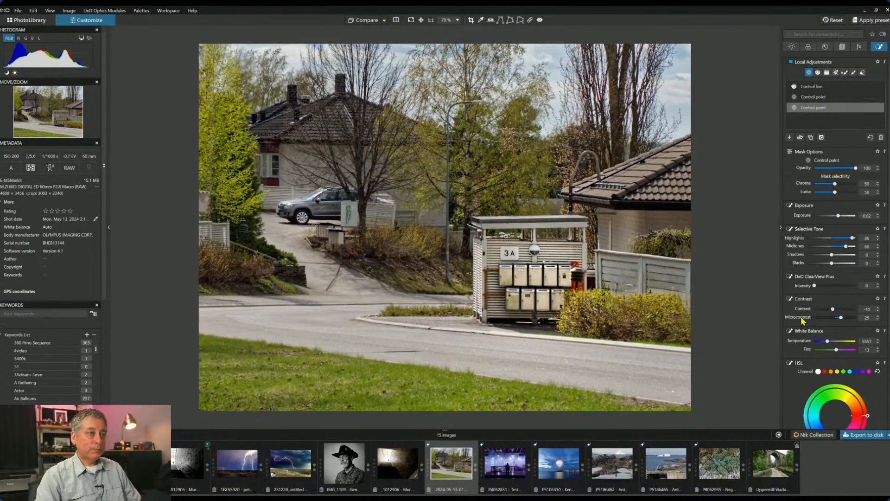
mouse_move(782, 323)
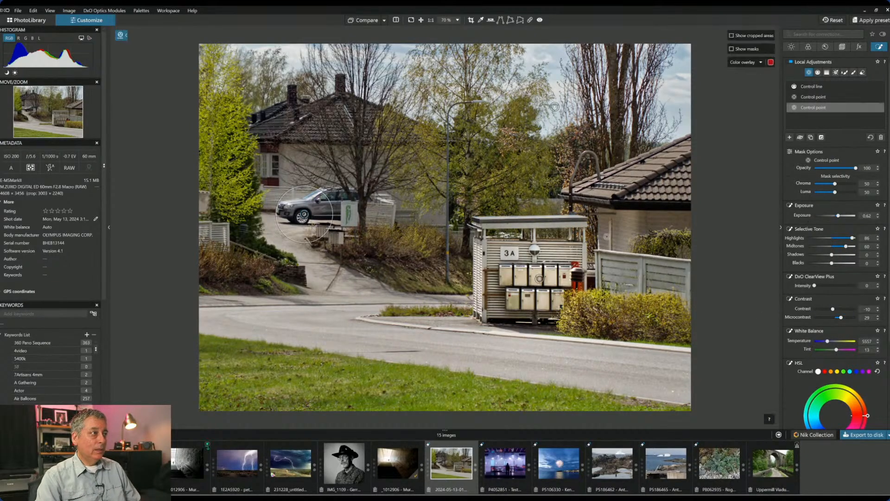
mouse_move(803, 89)
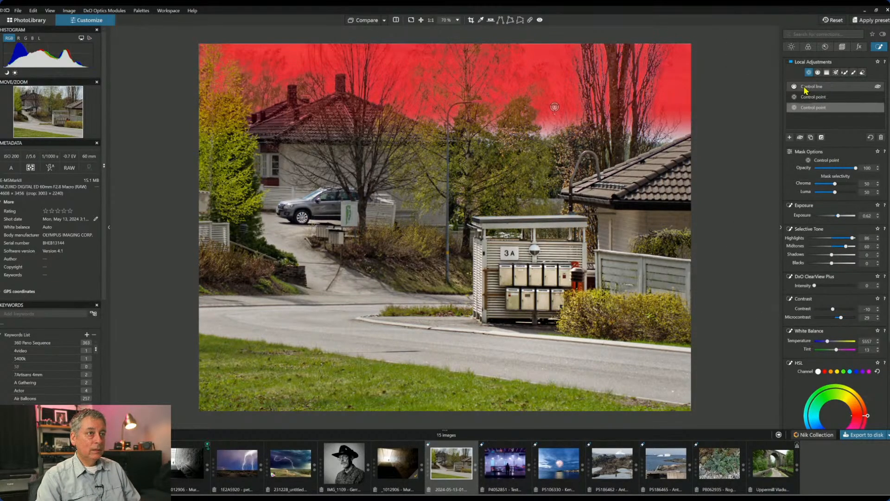
click(809, 73)
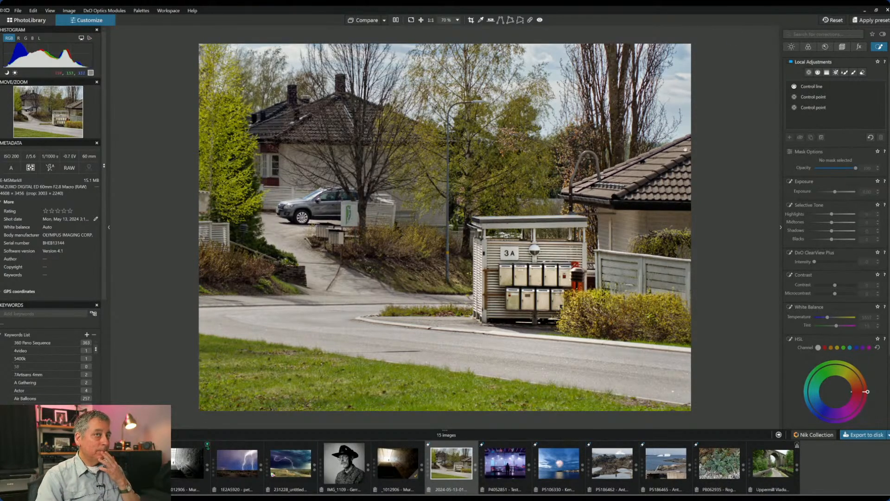
- Try a black-and-white version with Green and Yellow (-28) channel-mix tweaks, then revert to colour
click(808, 47)
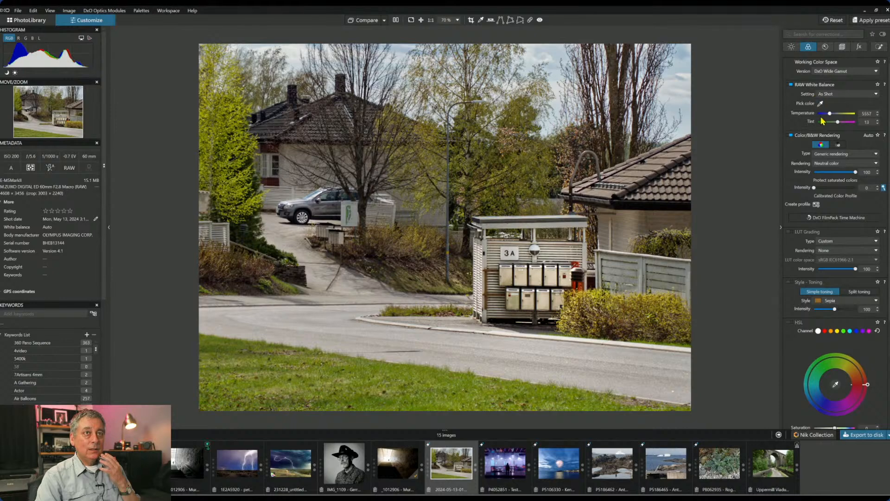
click(838, 145)
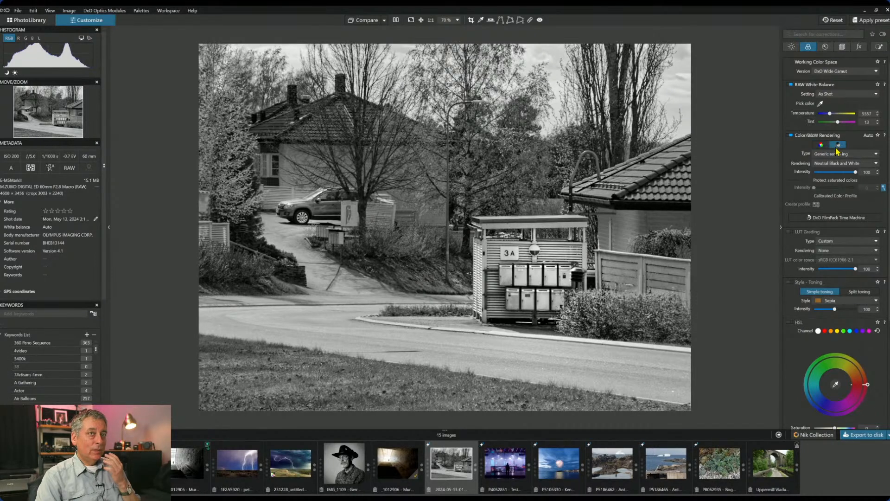
scroll(806, 322, down, 1)
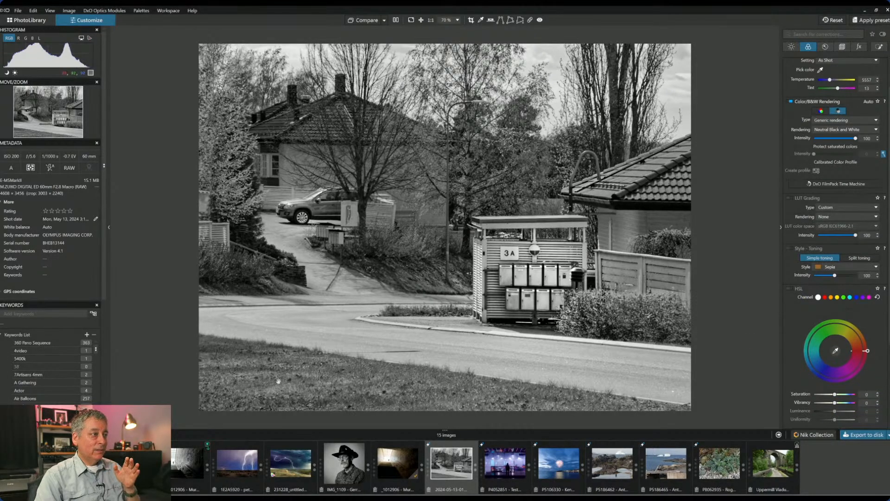
scroll(797, 330, down, 2)
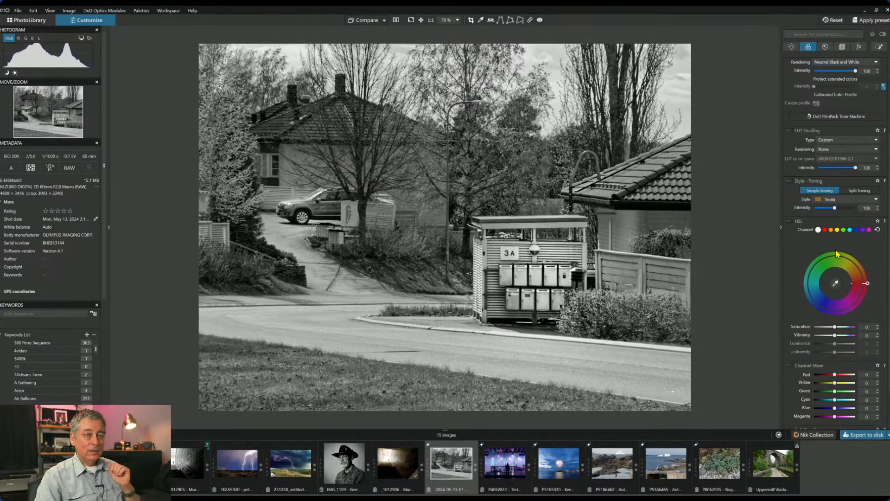
drag(834, 391, 821, 392)
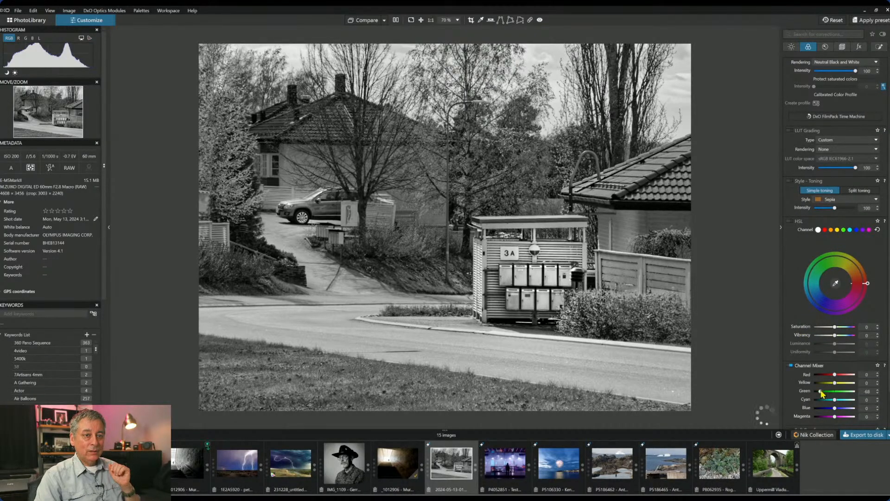
double_click(821, 392)
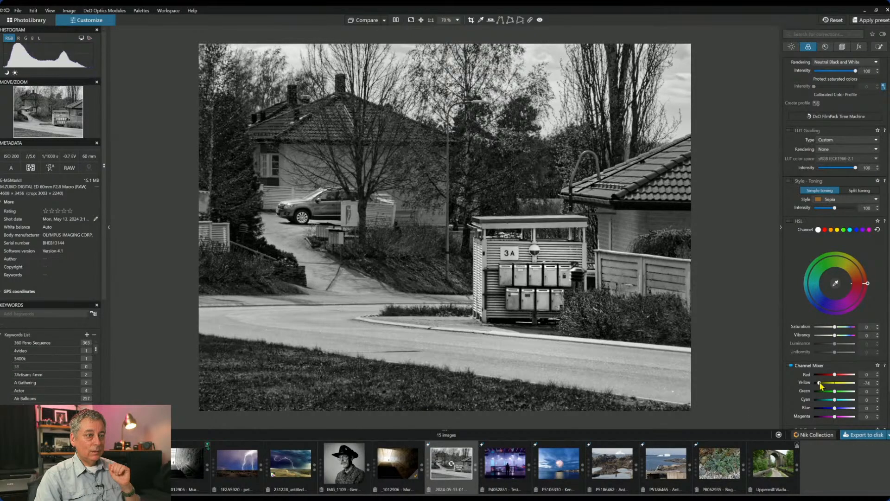
drag(819, 384, 830, 386)
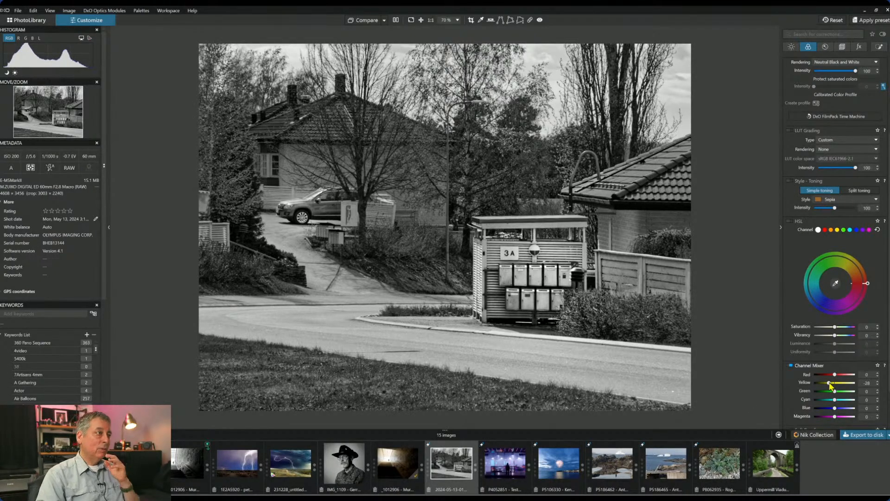
scroll(817, 137, up, 3)
click(821, 144)
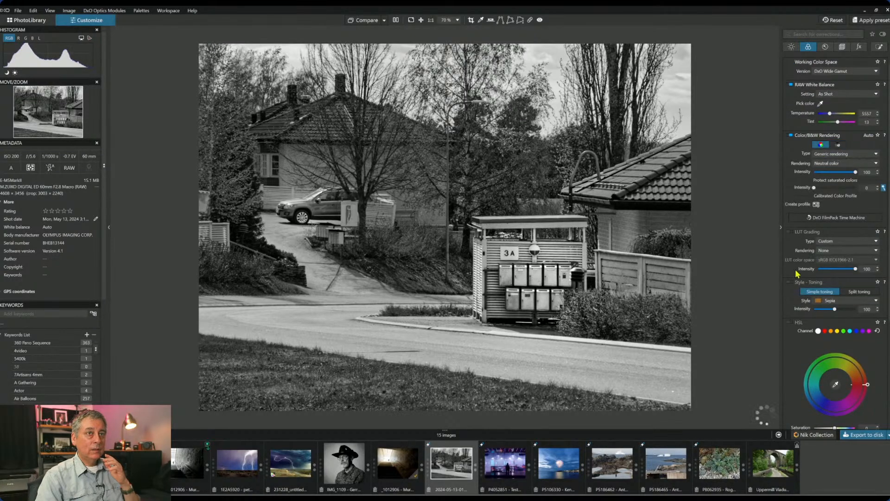
- Reset the Yellow and Green channel mix and turn off the Channel Mixer
scroll(791, 348, down, 2)
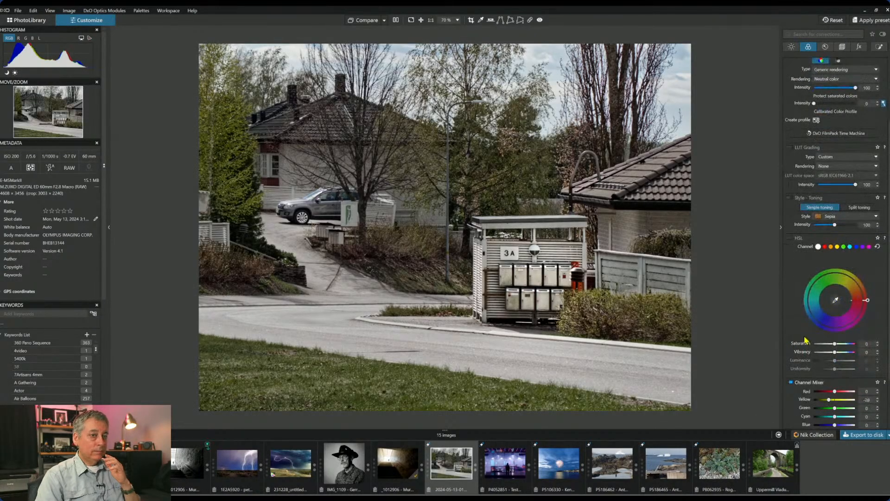
scroll(806, 341, down, 1)
drag(828, 382, 834, 393)
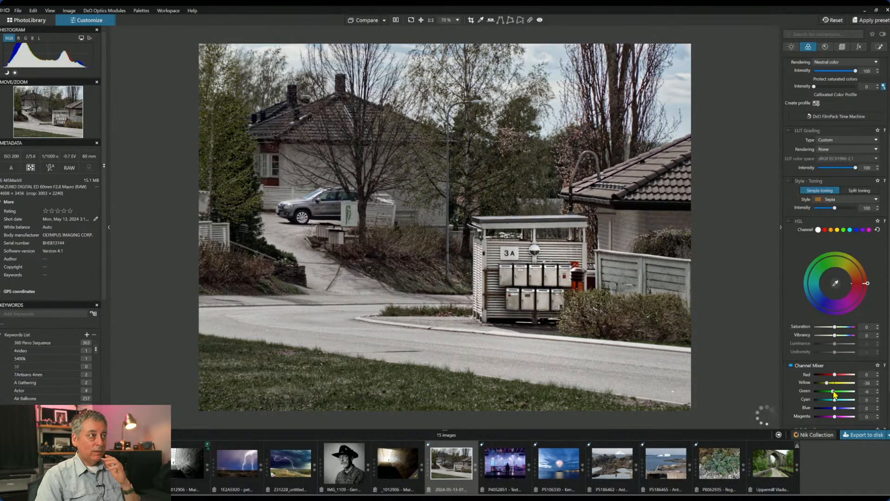
double_click(827, 383)
double_click(833, 392)
click(792, 365)
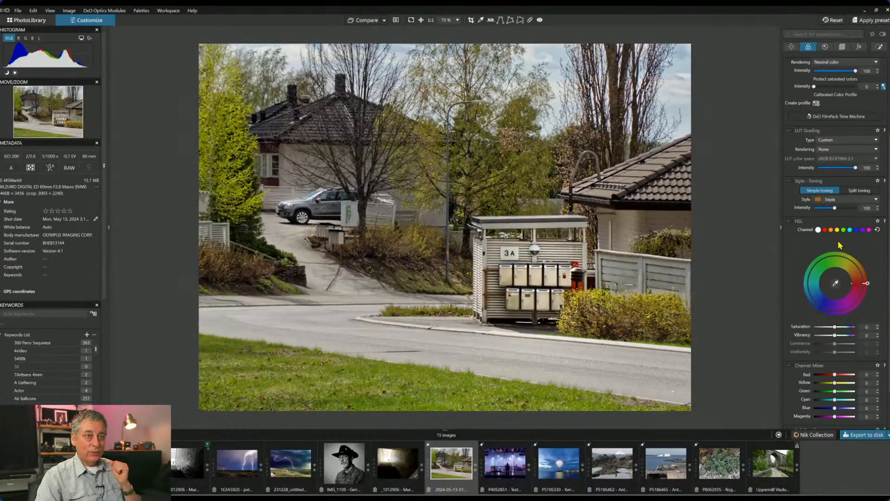
- Sample the grass colour in HSL and mute it to saturation -46, luminance -53
click(835, 283)
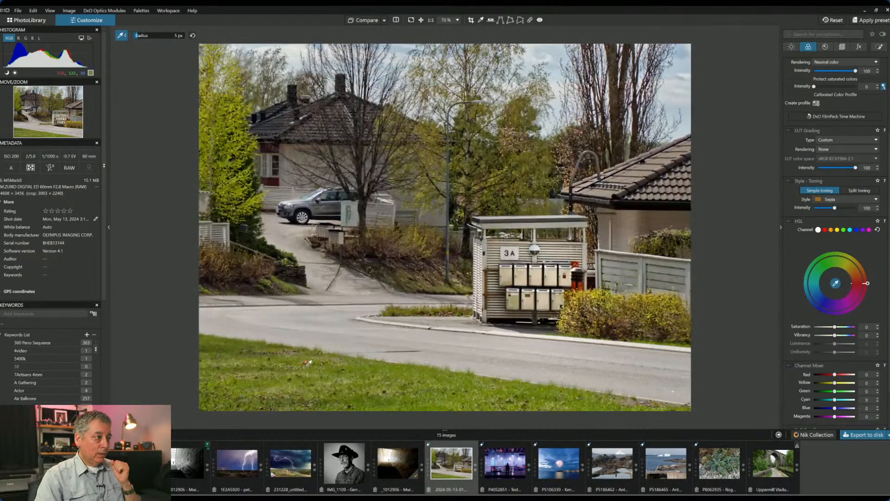
click(306, 363)
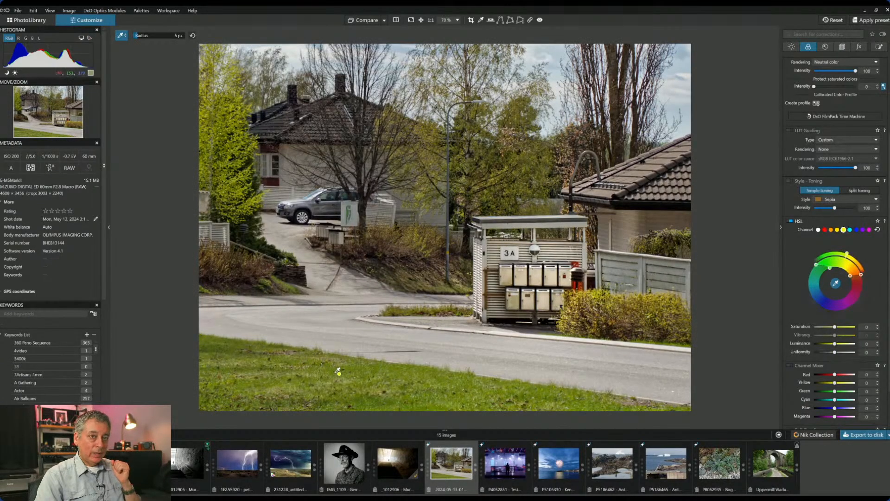
drag(835, 343, 827, 327)
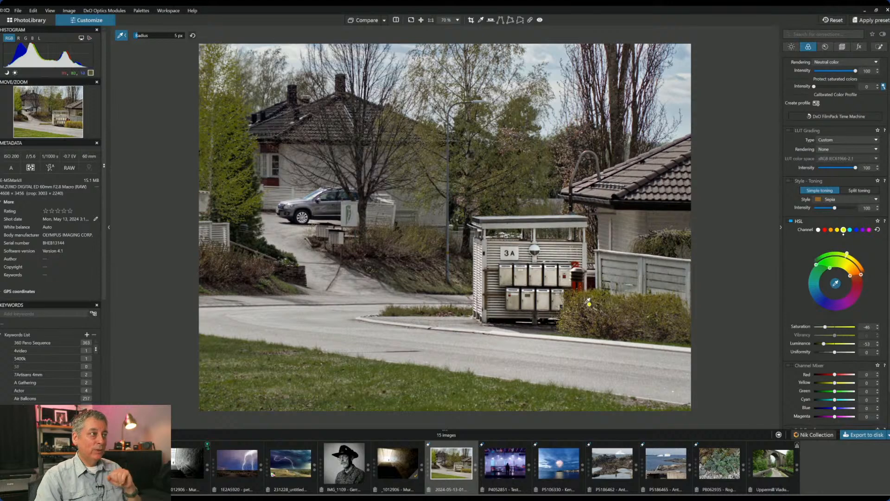
- Place three control points along the road, widening the first and making it brightness-selective
click(879, 46)
scroll(822, 139, up, 3)
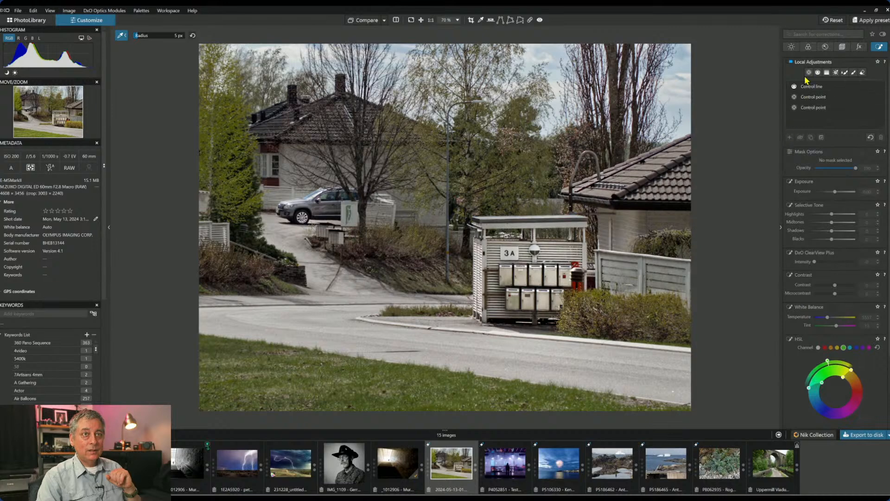
click(789, 137)
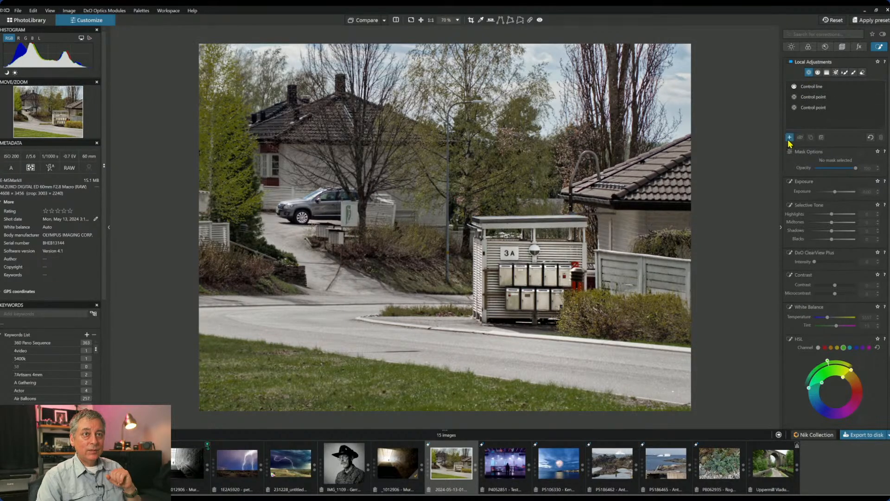
click(595, 371)
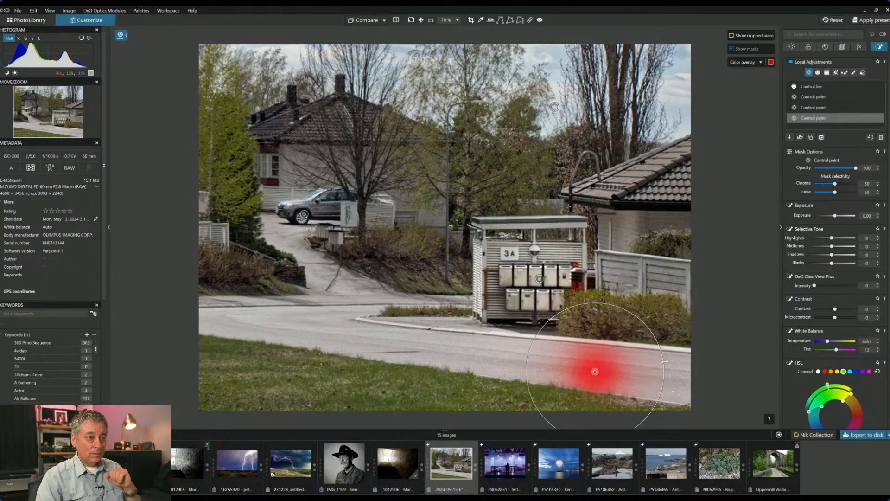
drag(622, 369, 667, 371)
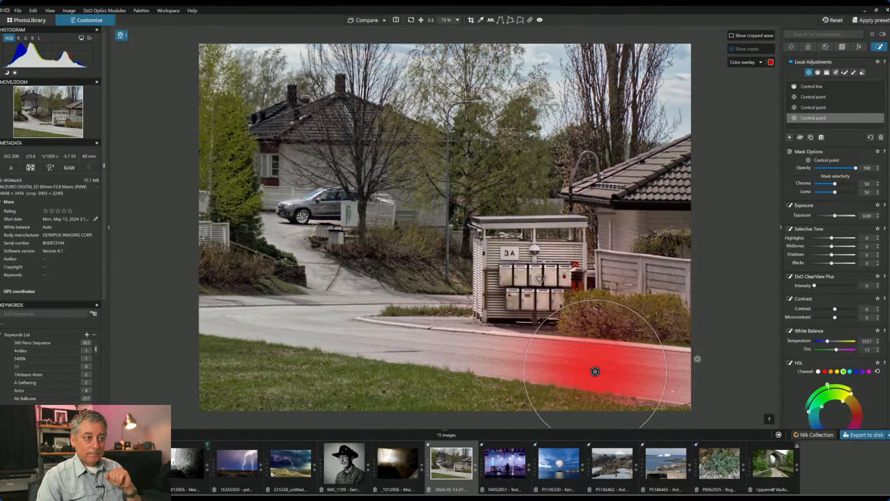
click(843, 193)
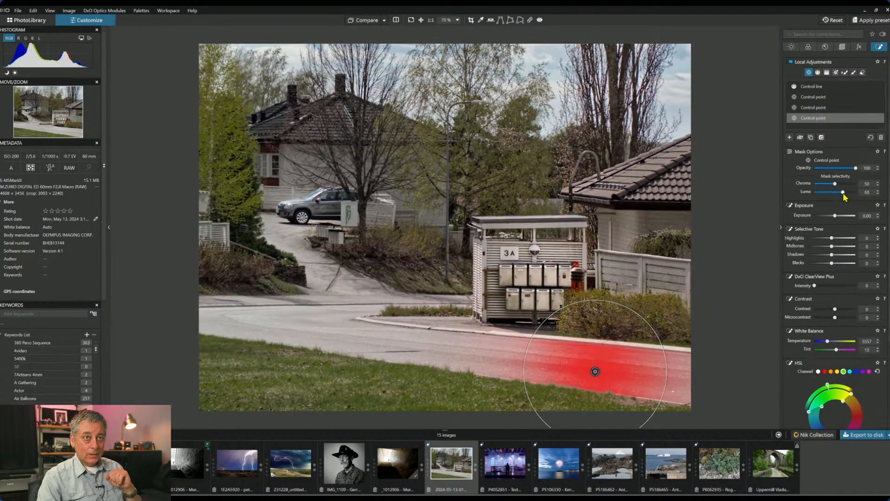
click(492, 352)
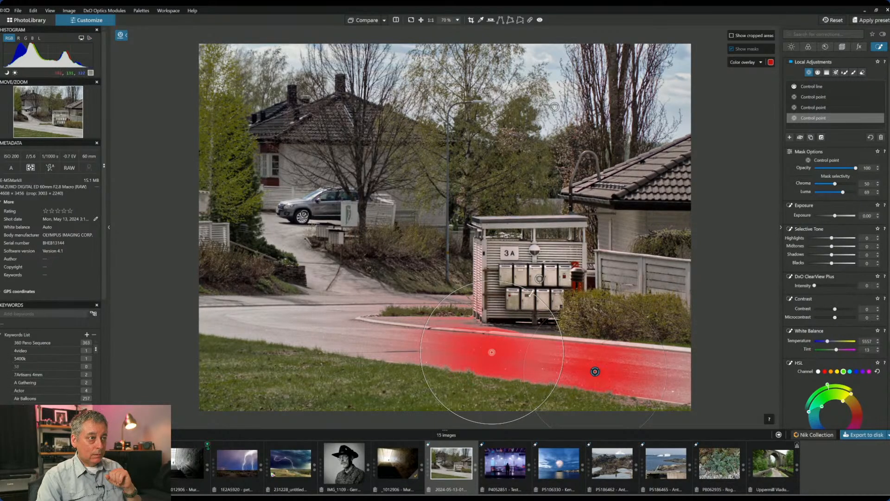
drag(529, 291, 528, 295)
click(356, 338)
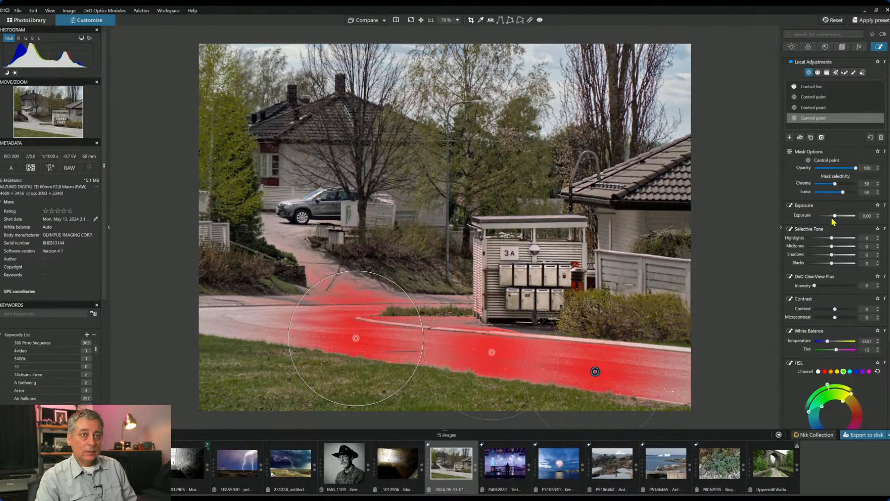
- Set the road area to exposure -0.69, blacks -64 and ClearView Plus 37
drag(834, 216, 830, 216)
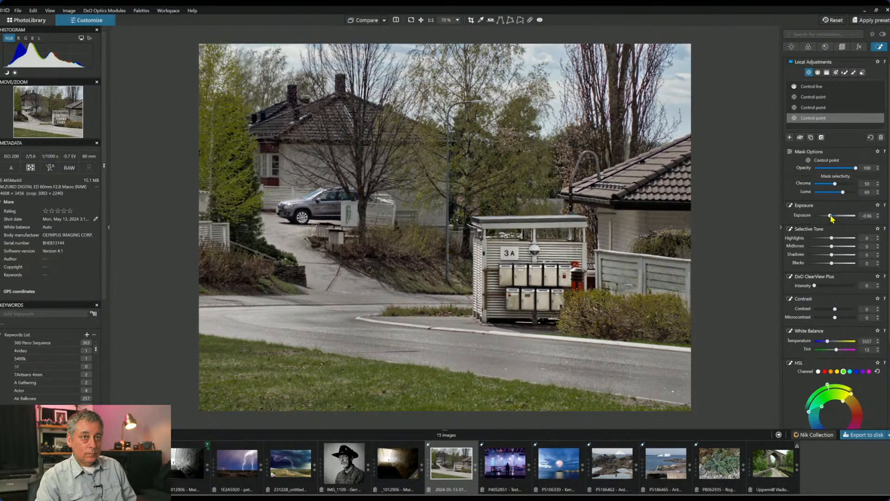
drag(832, 218, 833, 218)
drag(832, 263, 843, 240)
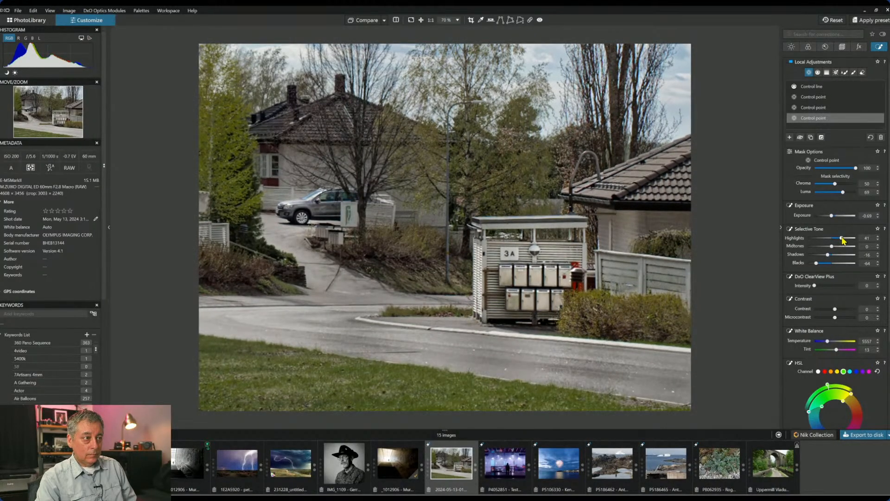
drag(815, 286, 830, 286)
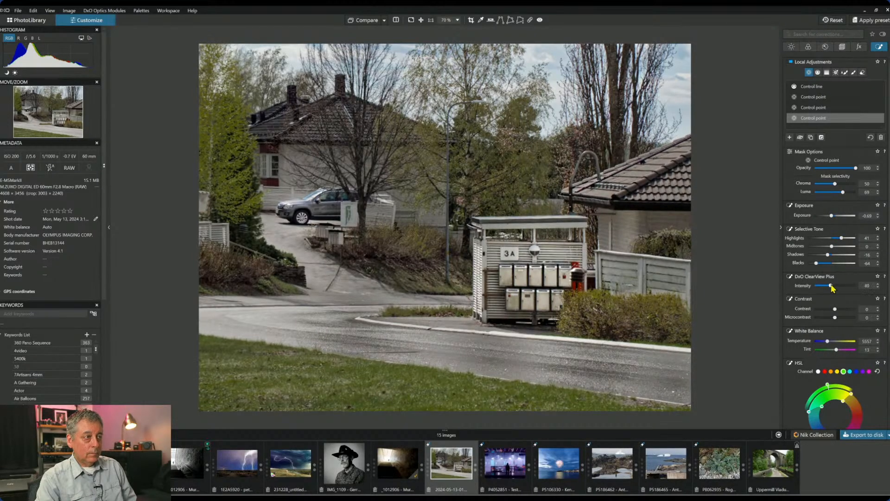
drag(830, 285, 830, 285)
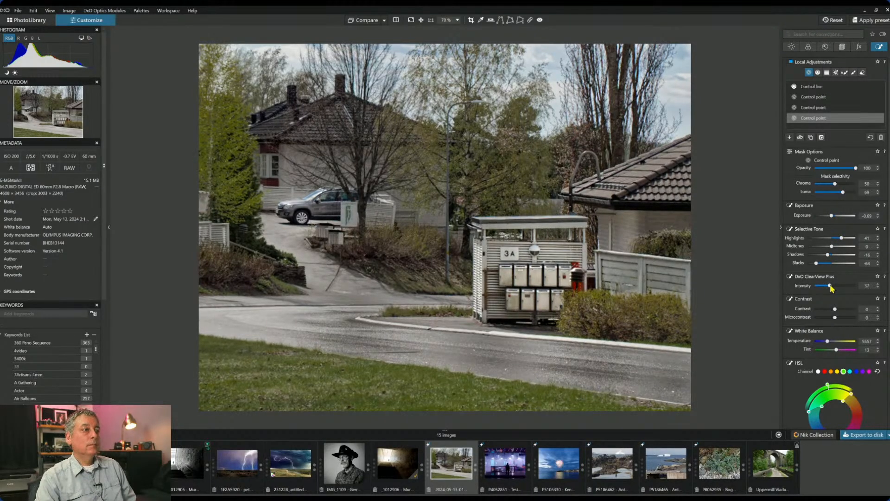
- Reposition the road control points along the road
click(494, 353)
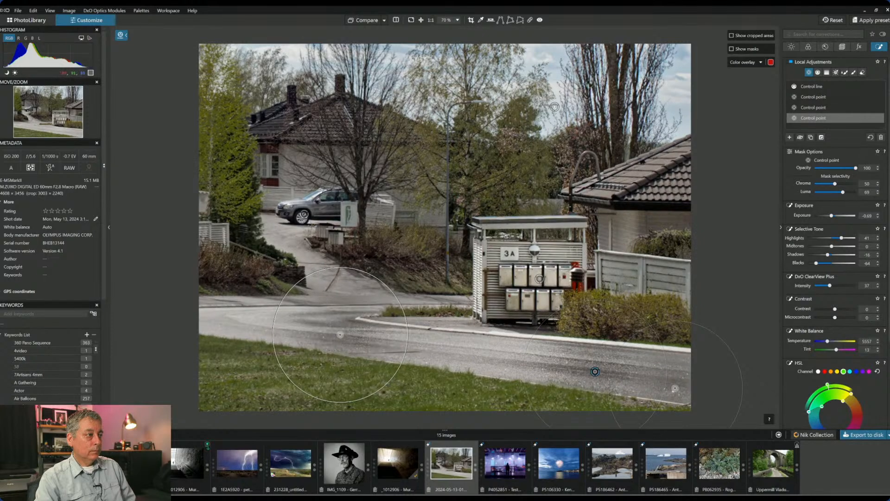
drag(343, 336, 344, 336)
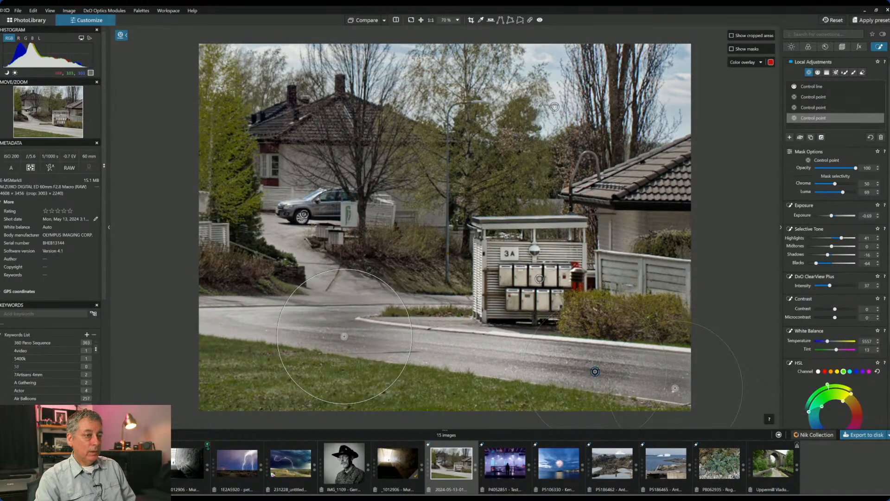
drag(675, 388, 675, 385)
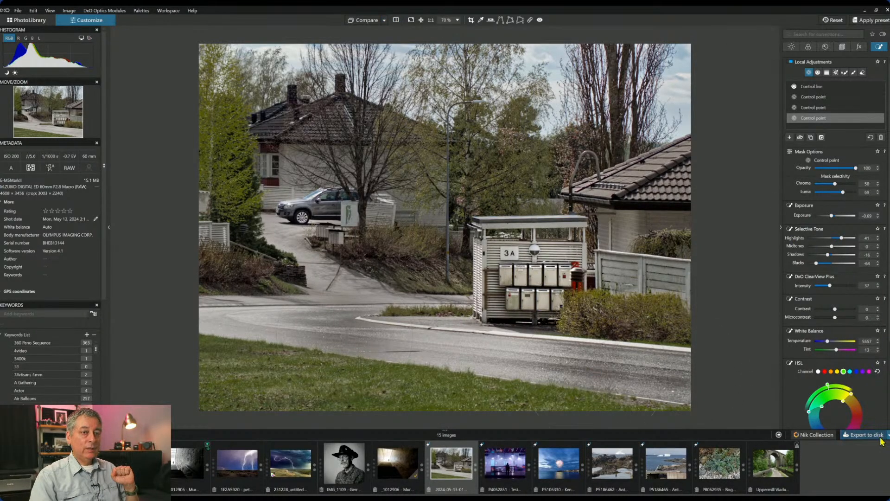
- Cancel Export to disk, then briefly preview black and white before returning to colour
click(866, 435)
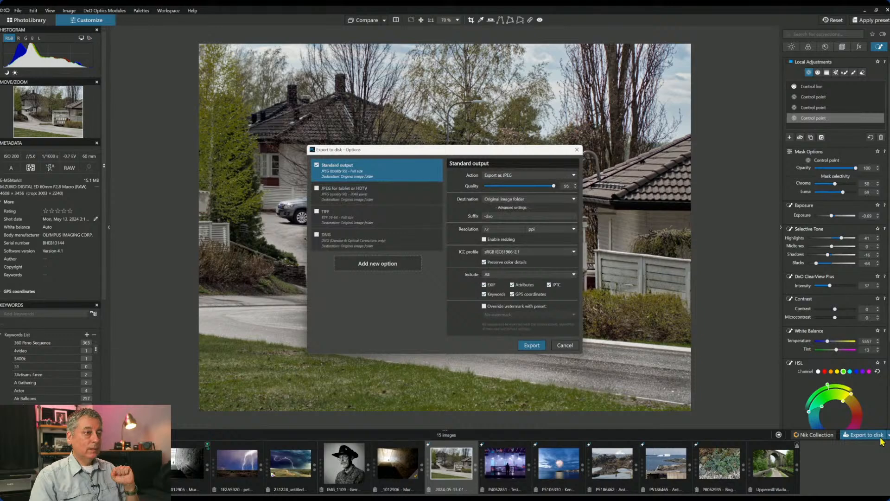
key(Escape)
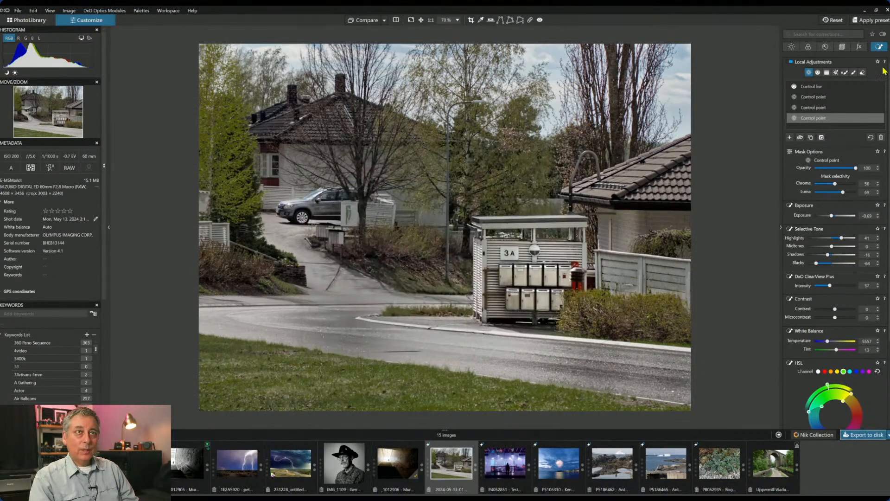
click(808, 46)
click(835, 146)
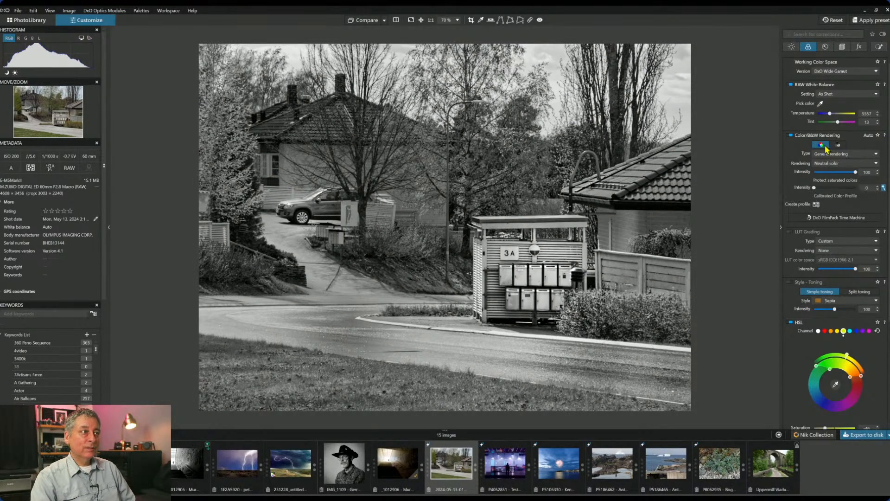
click(826, 147)
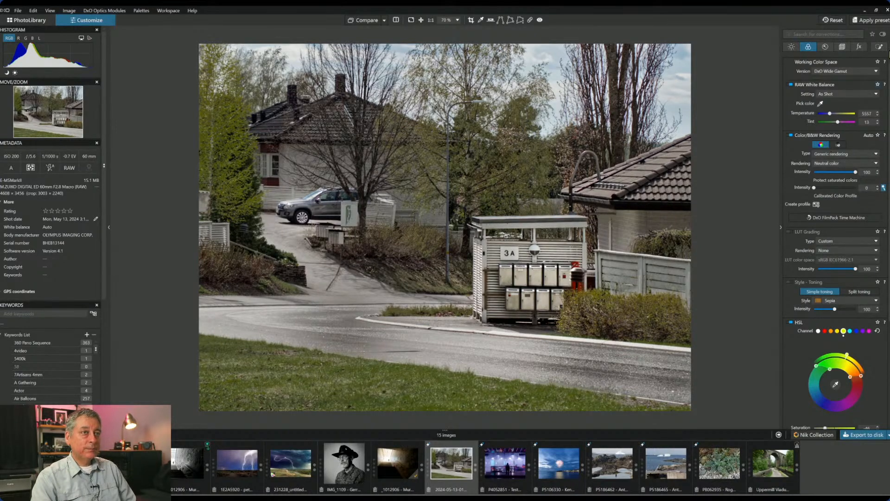
click(791, 46)
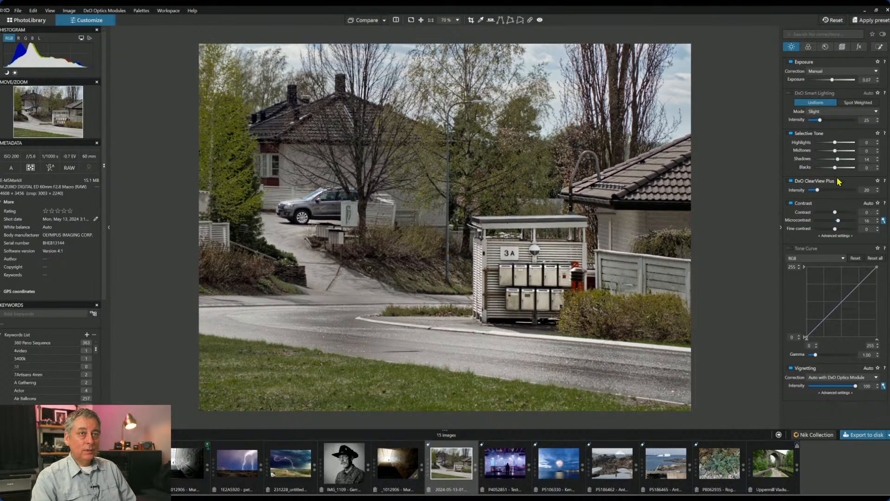
- Set Contrast to -18, bend the tone curve into a gentle S, and bring up Export to disk
drag(835, 211, 830, 212)
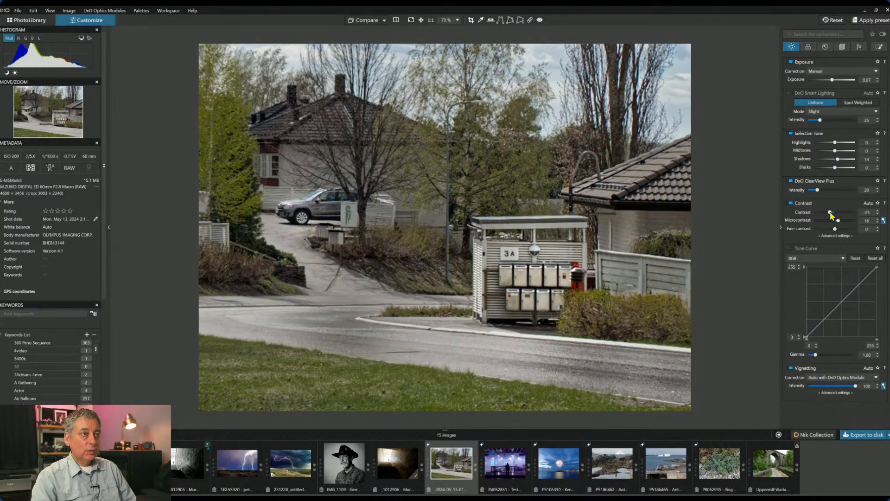
drag(831, 213, 832, 213)
drag(860, 285, 857, 280)
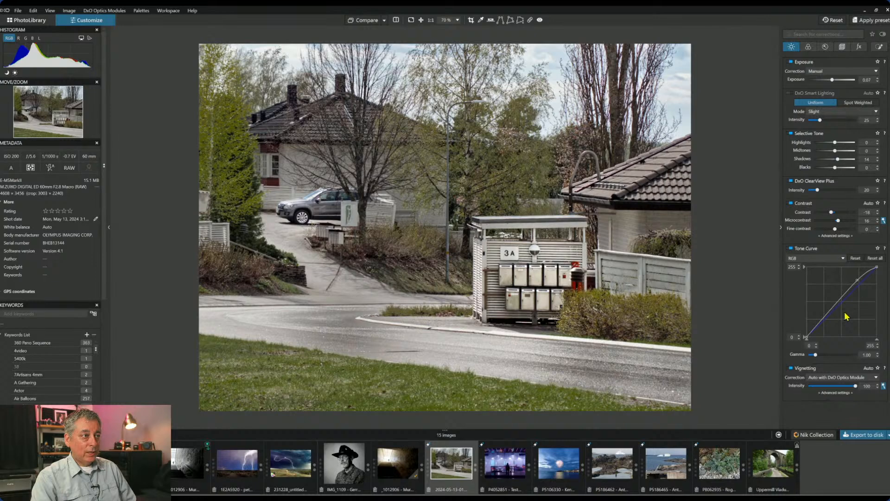
drag(818, 325, 819, 325)
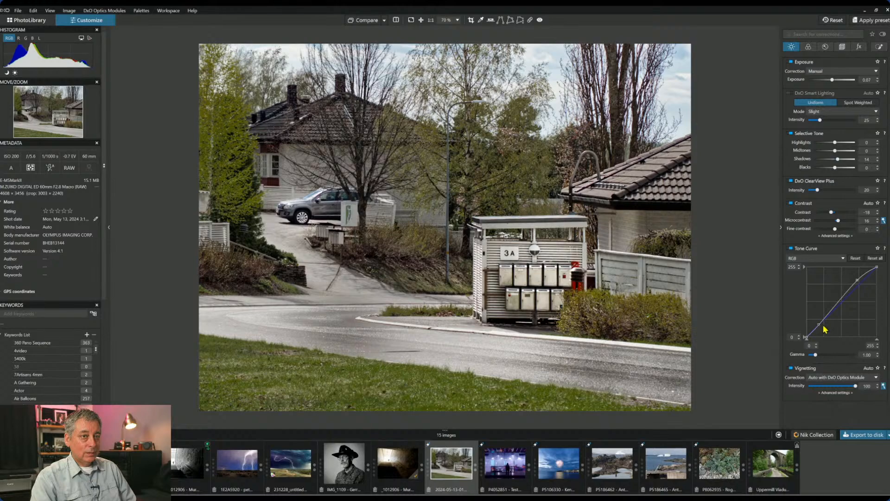
click(862, 435)
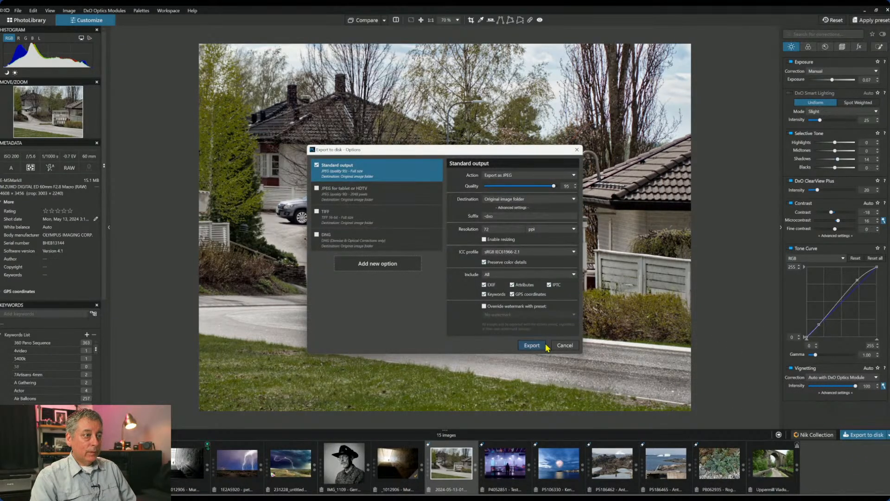
- Export the edited photo as JPEG and reset the tone curve to a neutral line
click(531, 346)
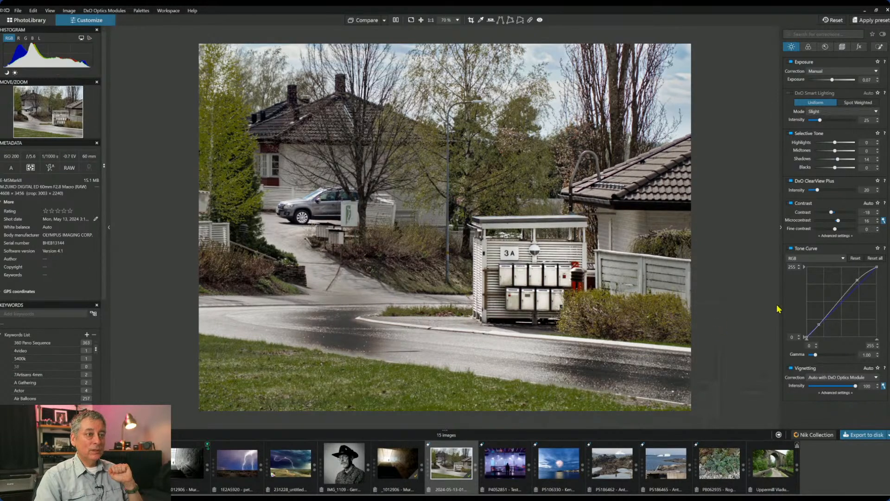
click(855, 259)
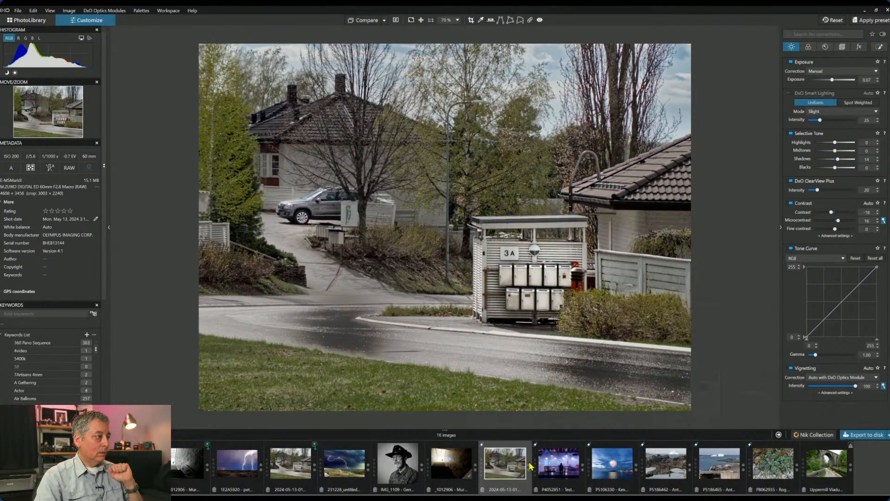
- Delete one copy of the house photo and open the exported JPEG
click(306, 471)
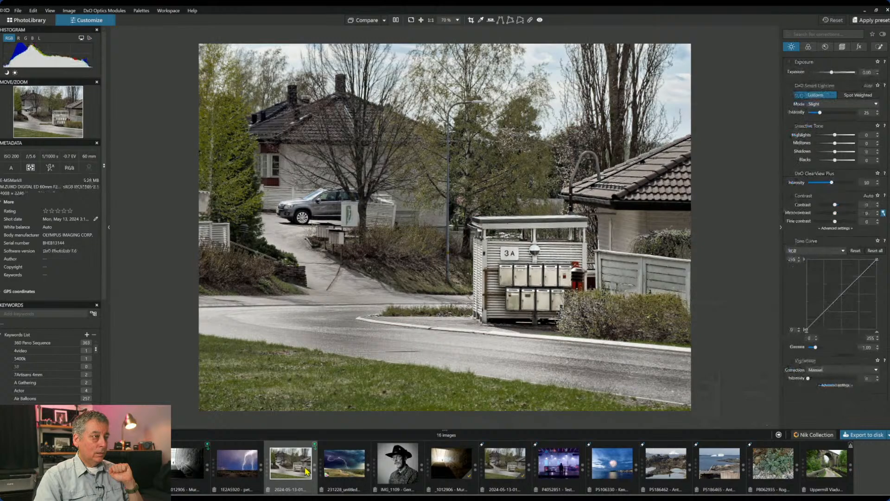
click(502, 473)
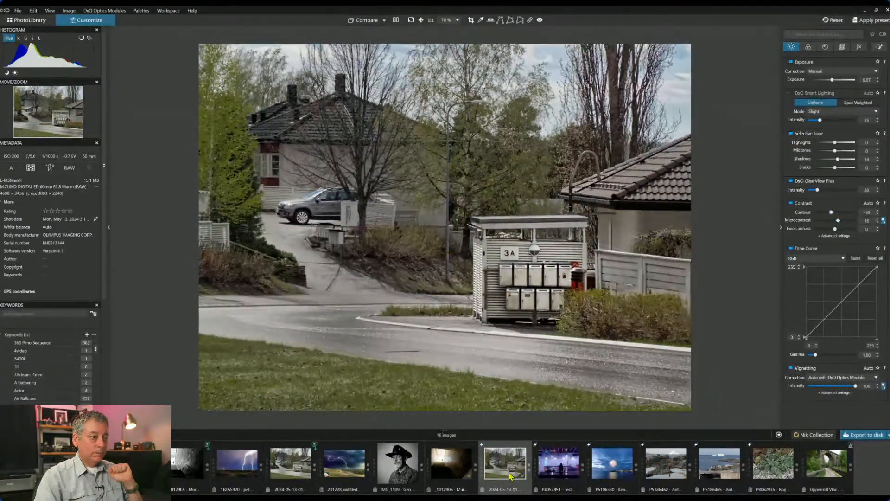
click(483, 490)
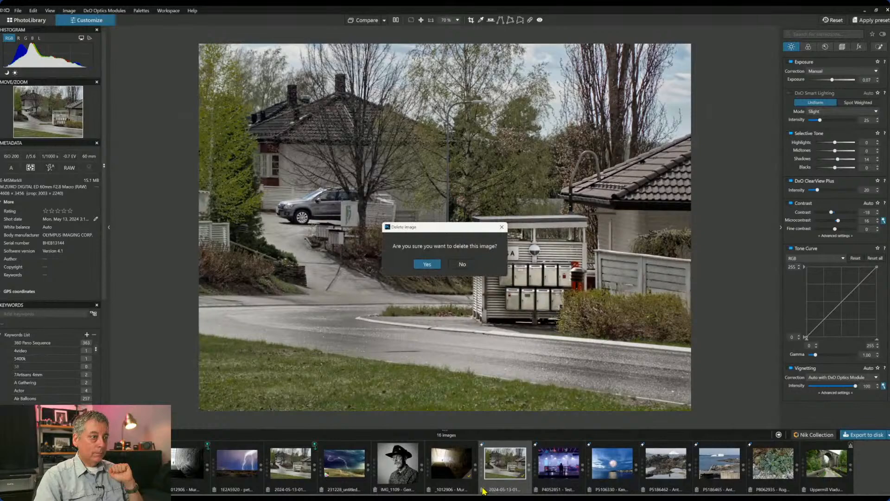
click(427, 264)
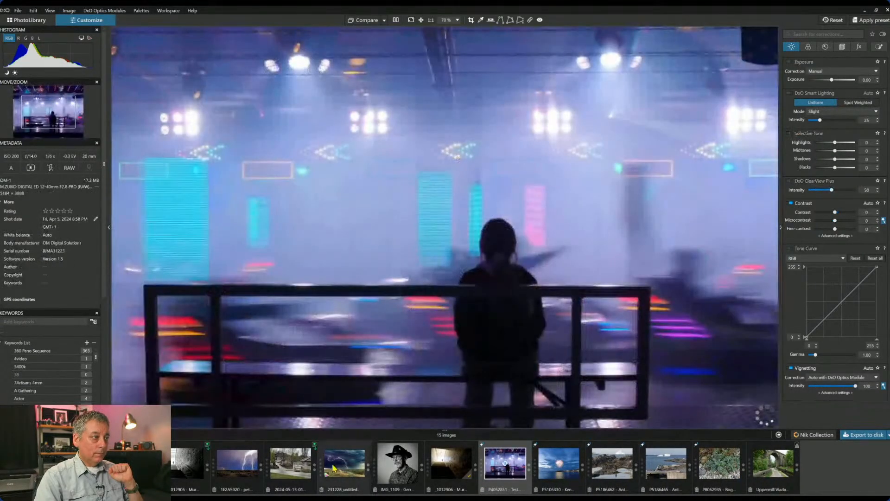
click(297, 468)
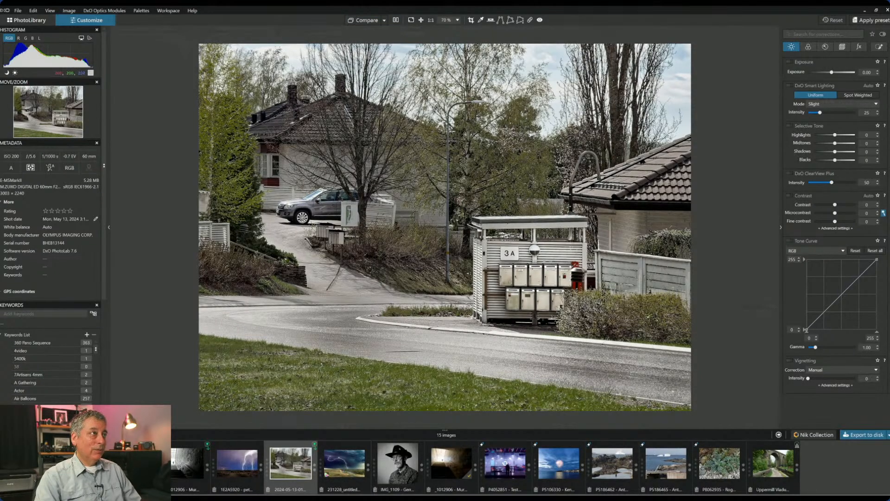
click(411, 20)
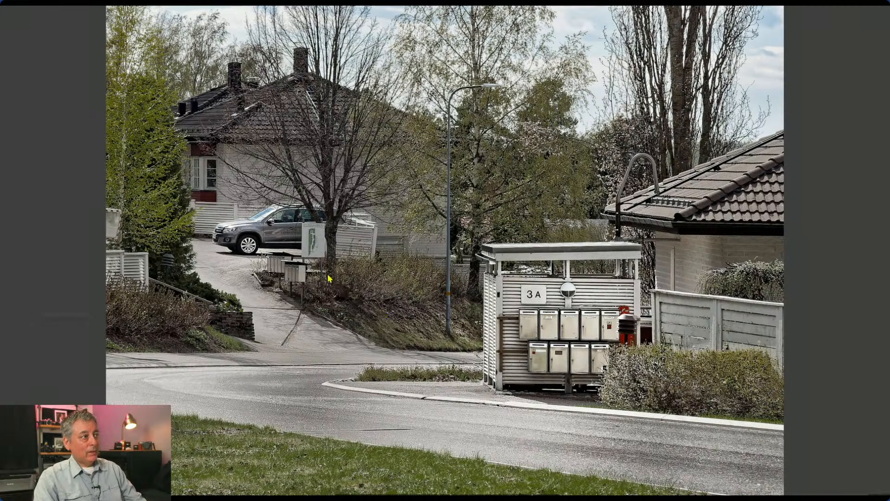
key(Right)
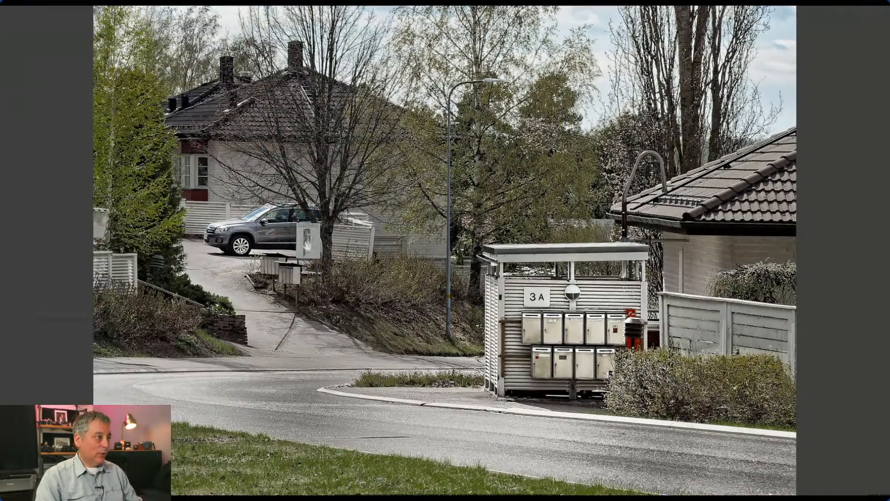
key(Escape)
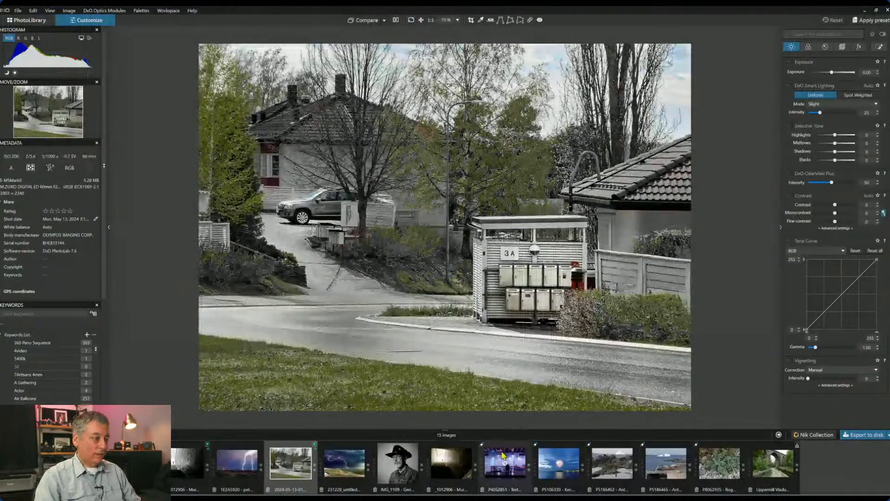
- Open photo P4052851 of the neon bench scene and display its Geometry corrections palette
click(494, 477)
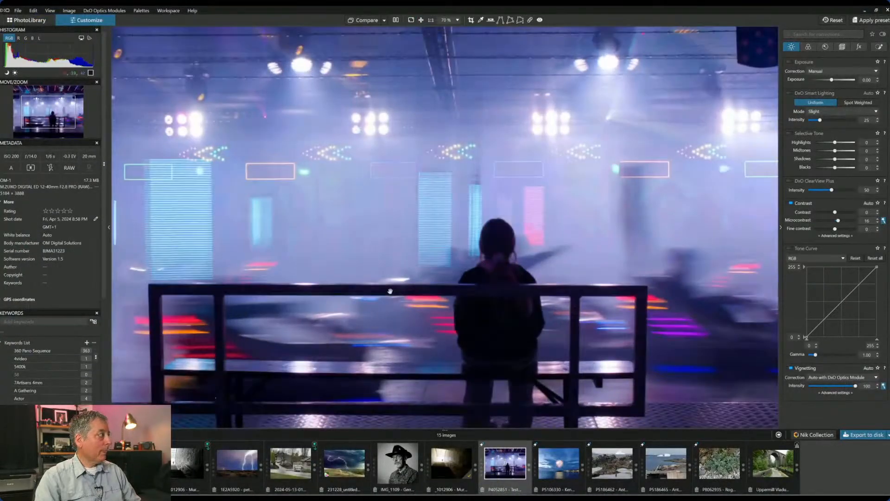
scroll(517, 330, down, 3)
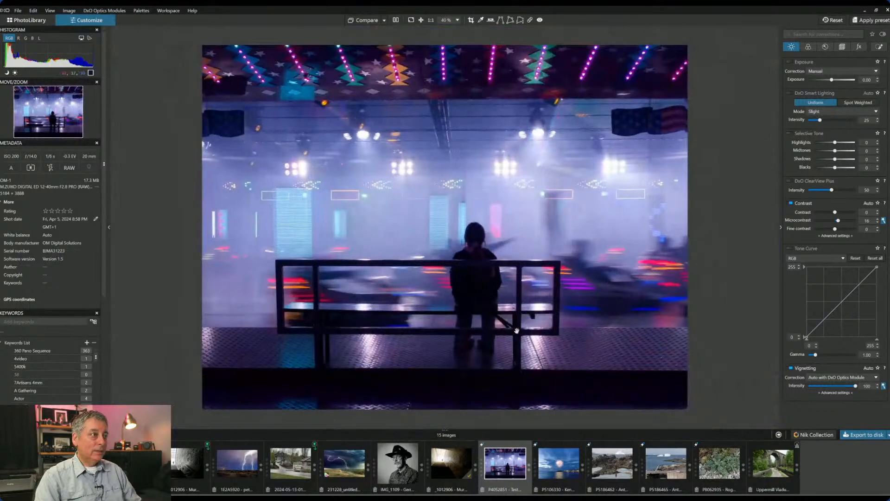
scroll(517, 330, down, 1)
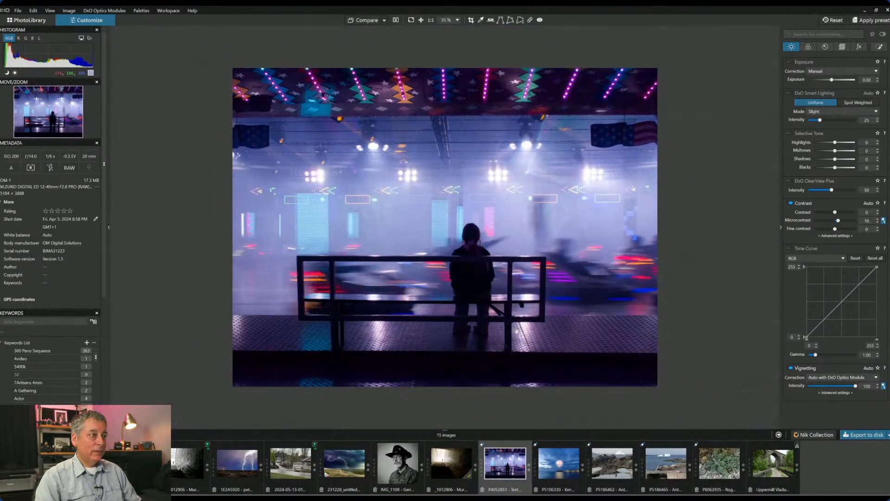
scroll(517, 330, up, 1)
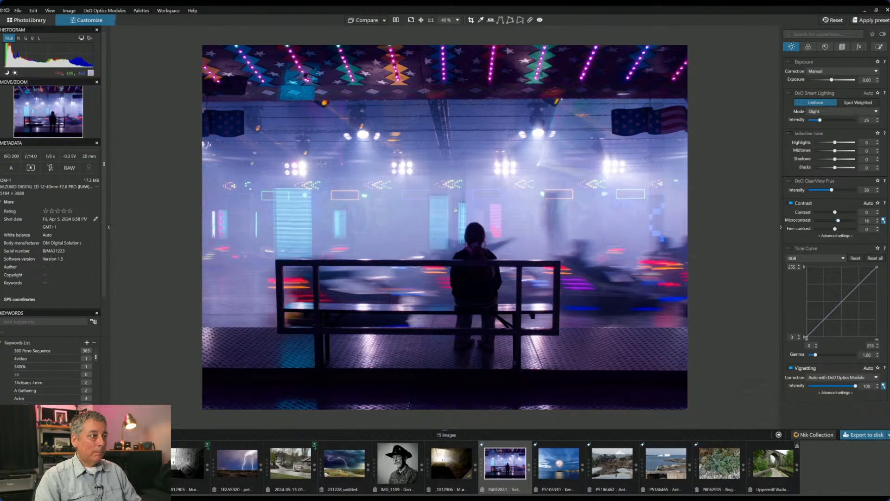
scroll(465, 266, up, 1)
scroll(466, 266, down, 1)
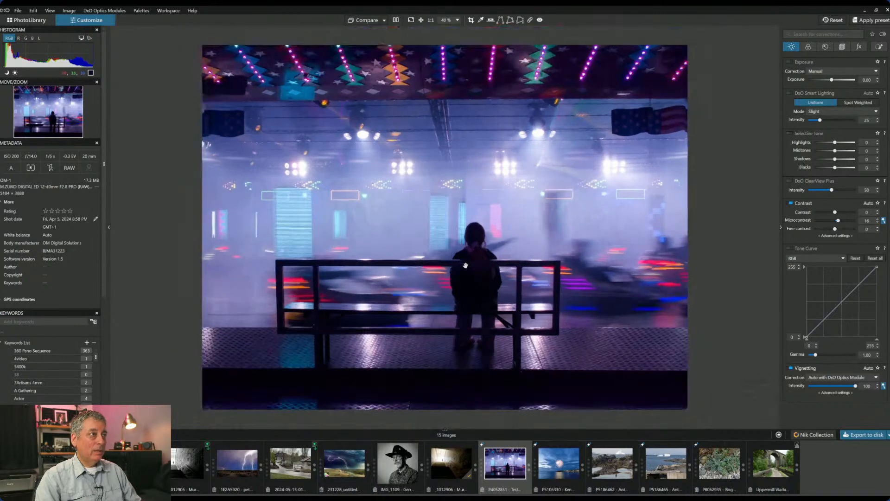
click(843, 48)
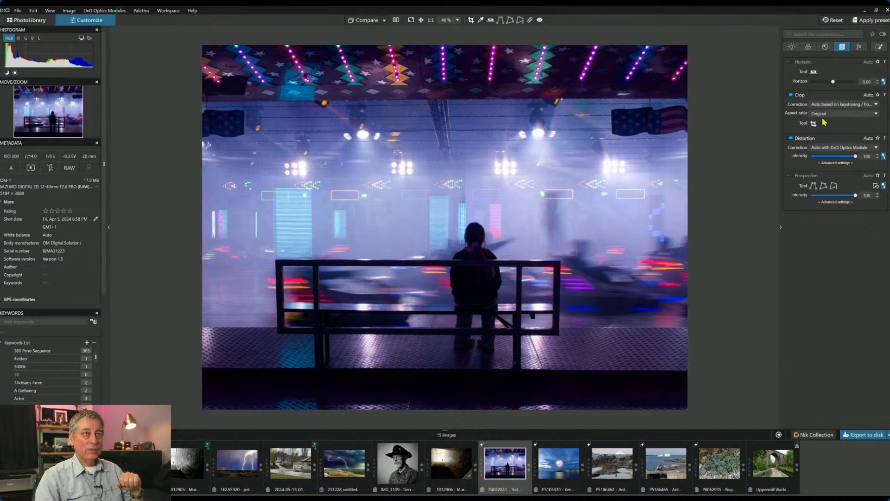
- Enable perspective correction and crop the 4:3 frame inward around the bench and railing
click(814, 123)
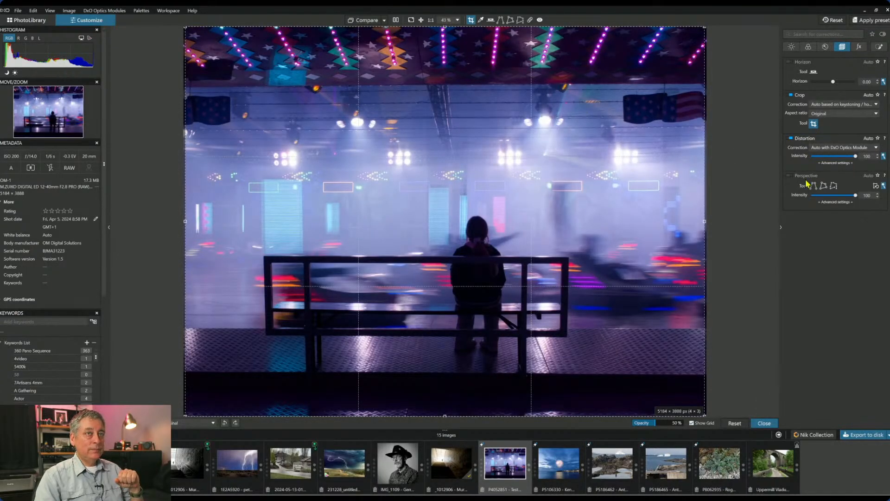
click(790, 176)
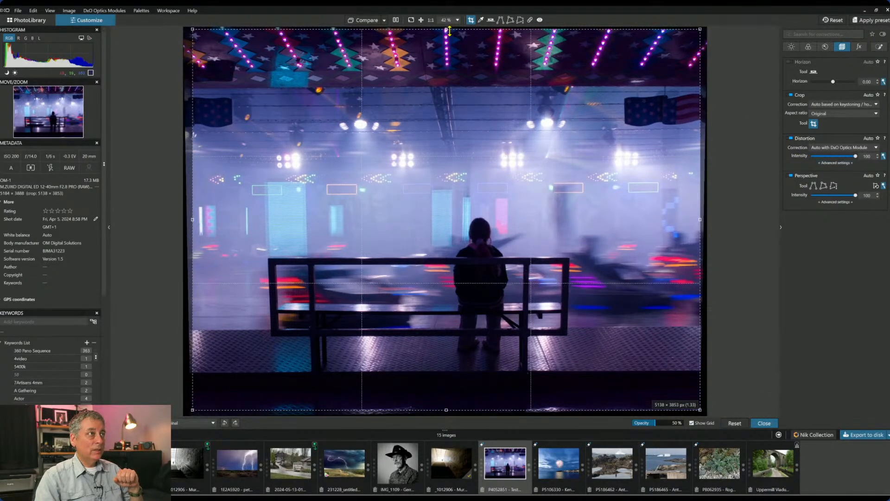
drag(449, 30, 447, 109)
drag(465, 281, 442, 265)
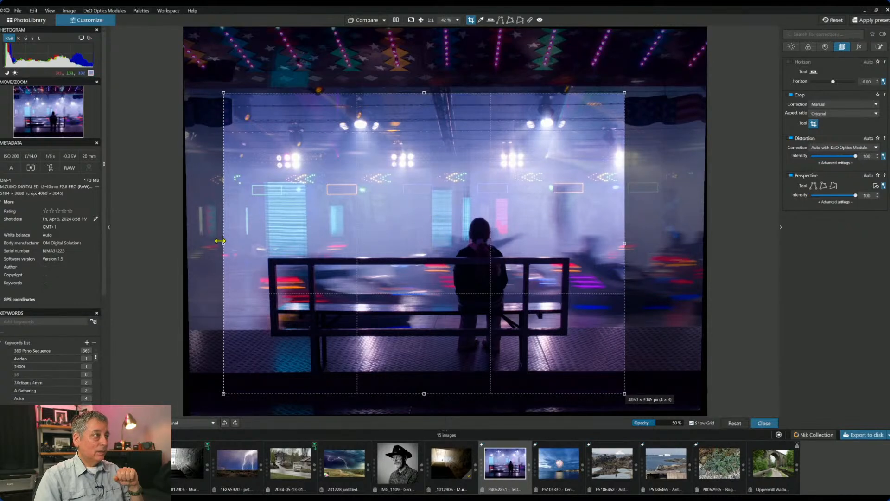
drag(222, 242, 237, 242)
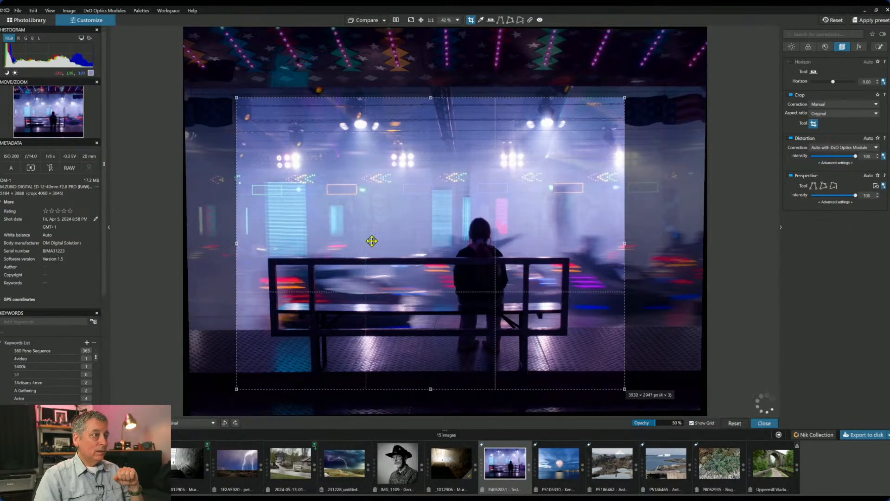
drag(625, 243, 602, 257)
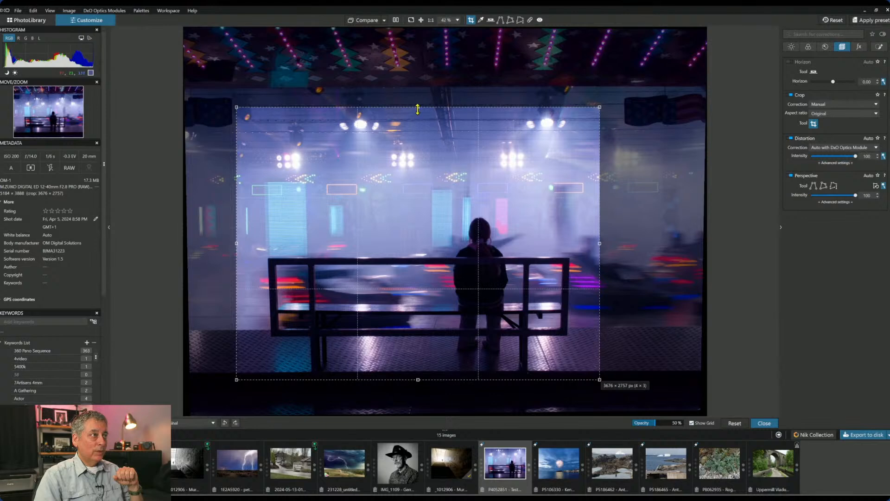
mouse_move(419, 106)
mouse_down()
mouse_move(419, 181)
mouse_move(423, 108)
mouse_up()
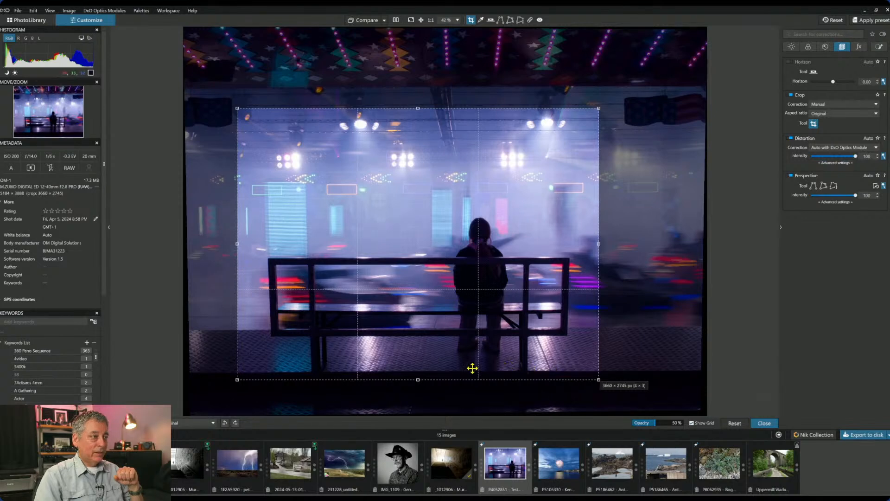
drag(417, 379, 414, 330)
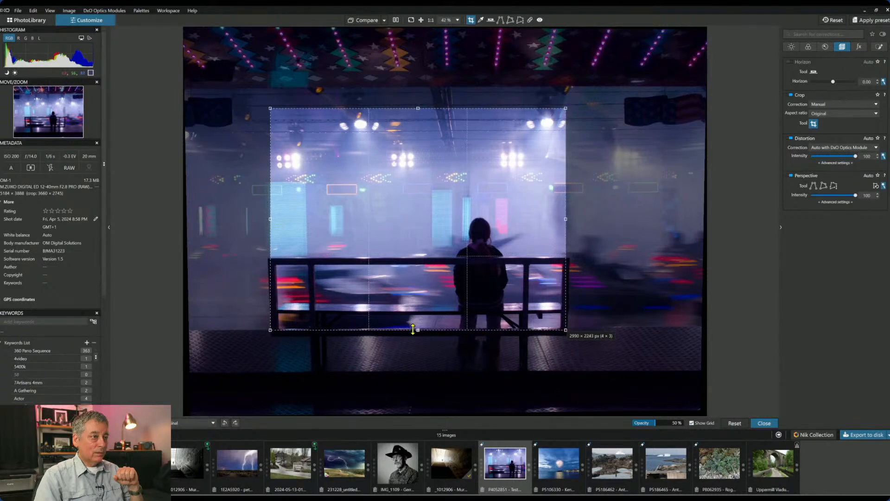
drag(413, 330, 414, 368)
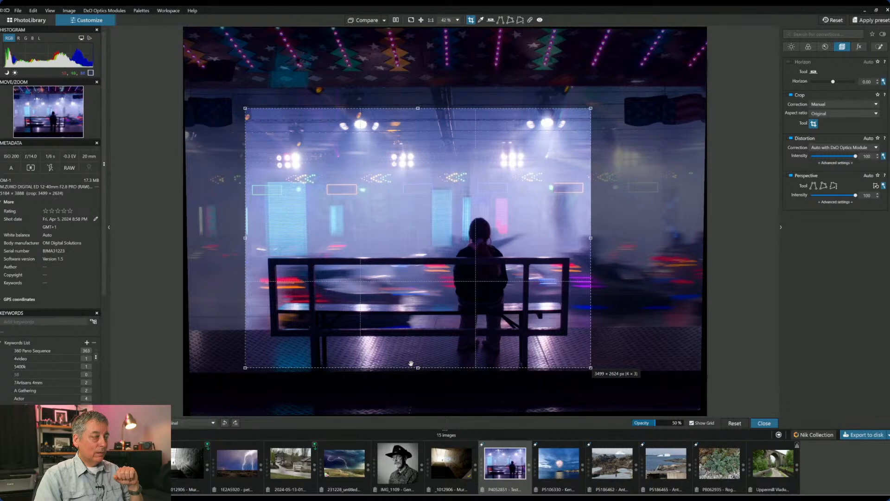
key(Return)
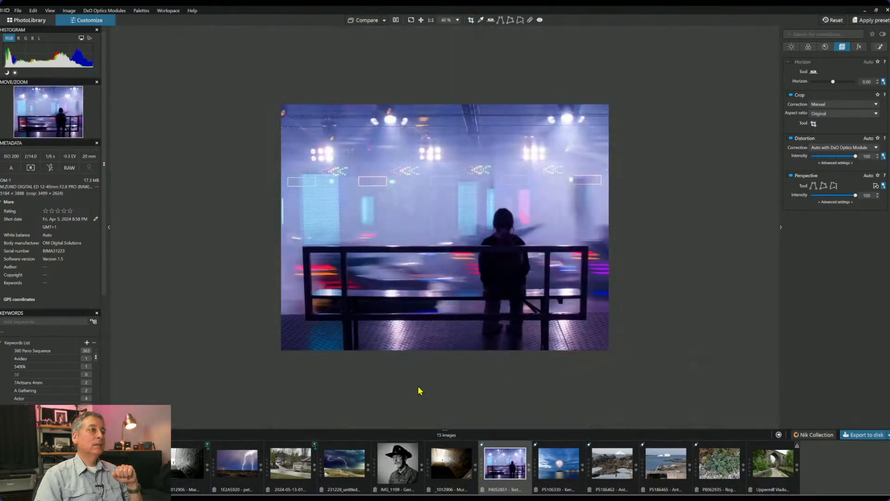
- Refine the crop's bottom edge twice, settling the frame at 3521 × 2648 px
click(813, 123)
drag(418, 368, 418, 381)
key(Return)
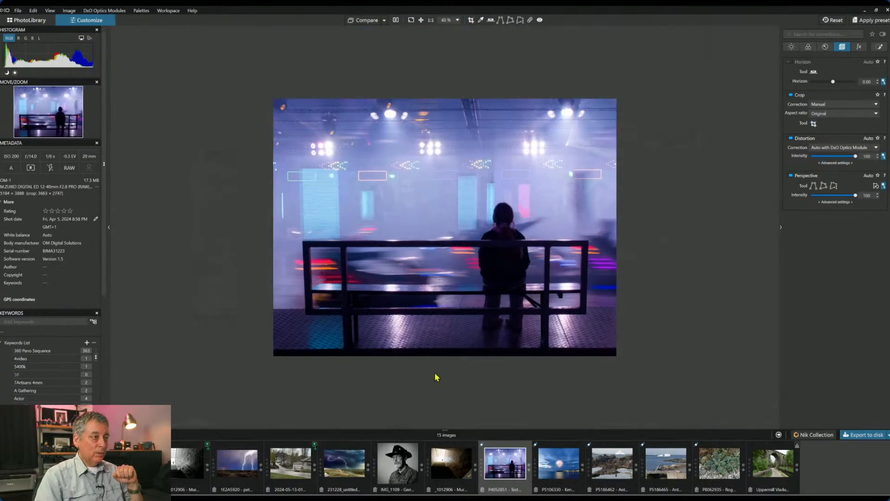
click(814, 124)
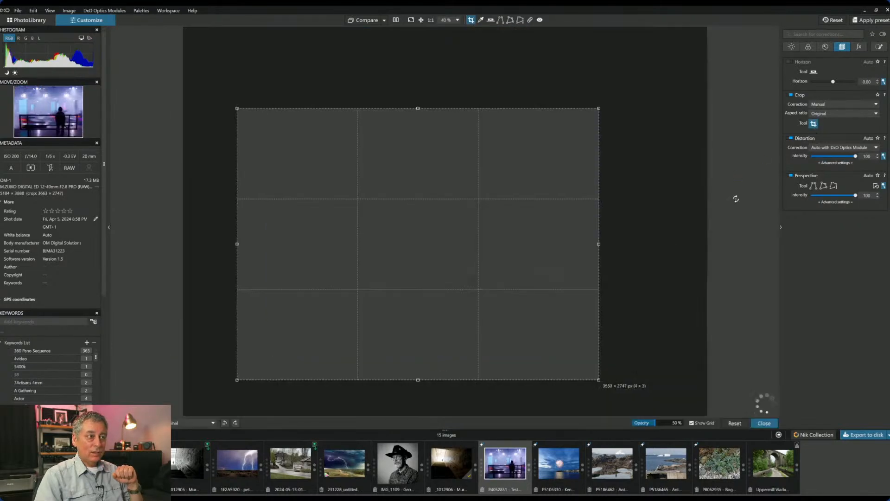
drag(421, 380, 422, 369)
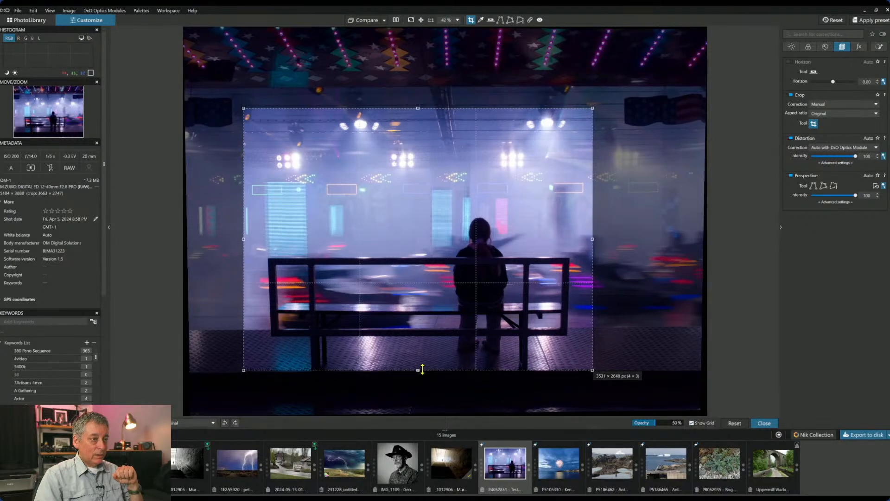
key(Return)
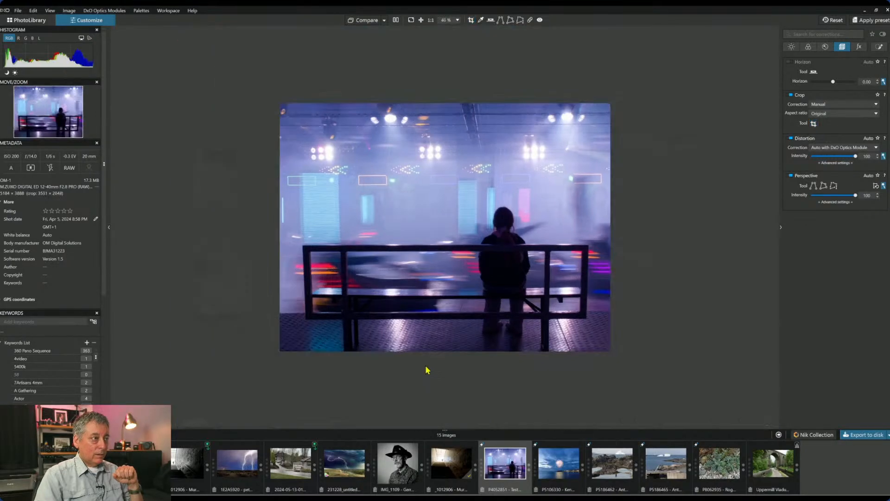
click(808, 47)
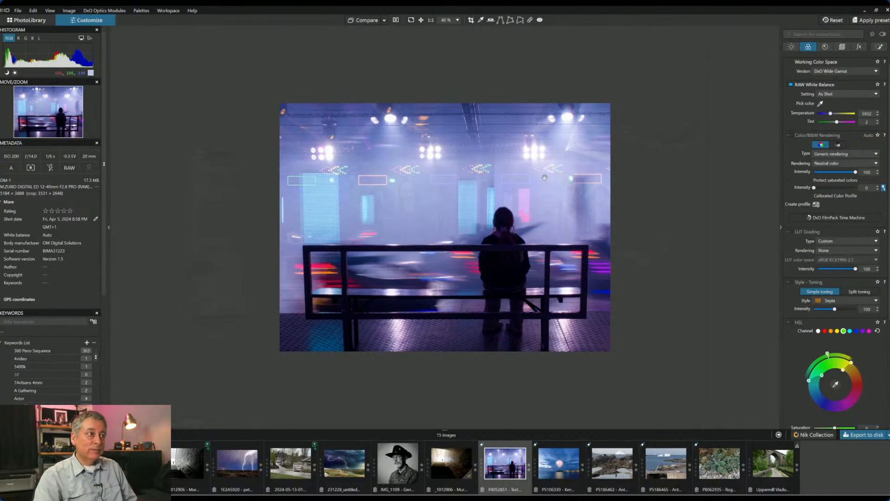
- Raise vibrancy to 57 on the All HSL channel
scroll(825, 208, down, 3)
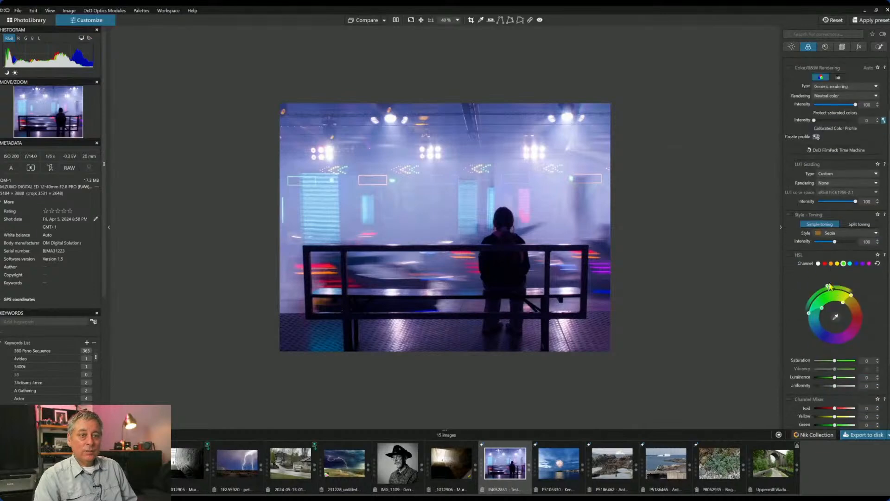
click(818, 264)
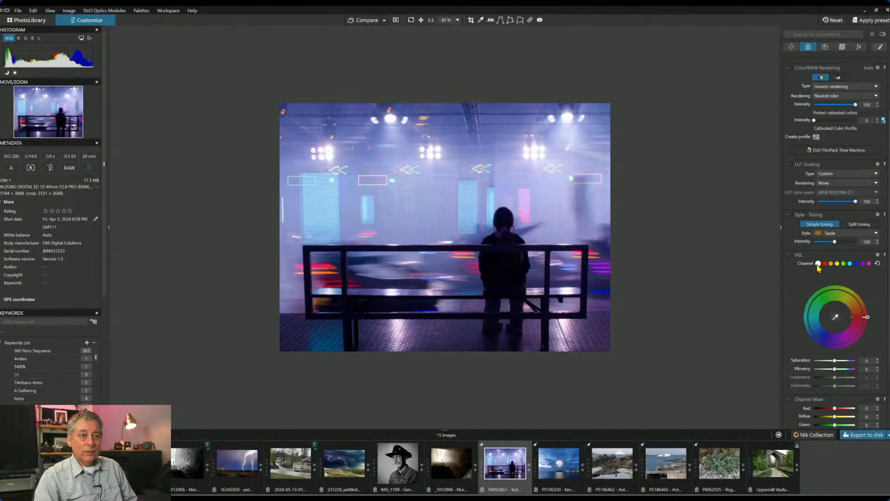
drag(835, 369, 846, 370)
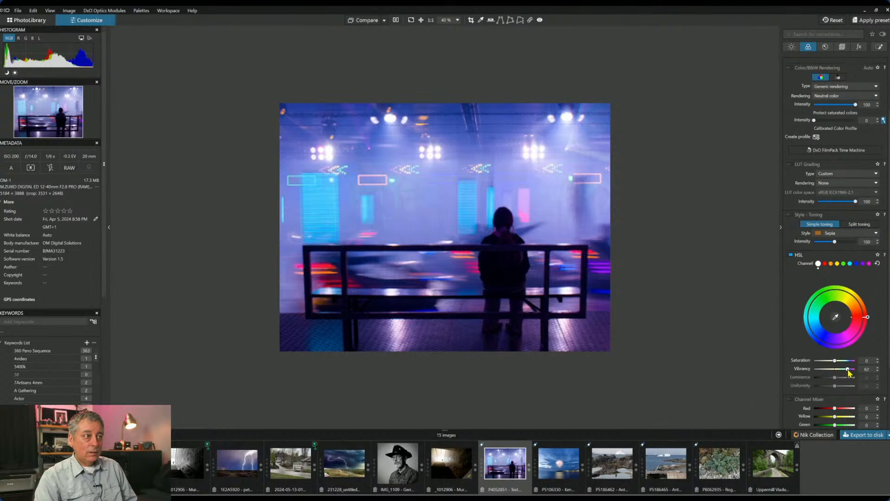
- Set white balance to Daylight, then adjust it to a custom 5500 temperature
scroll(839, 181, up, 2)
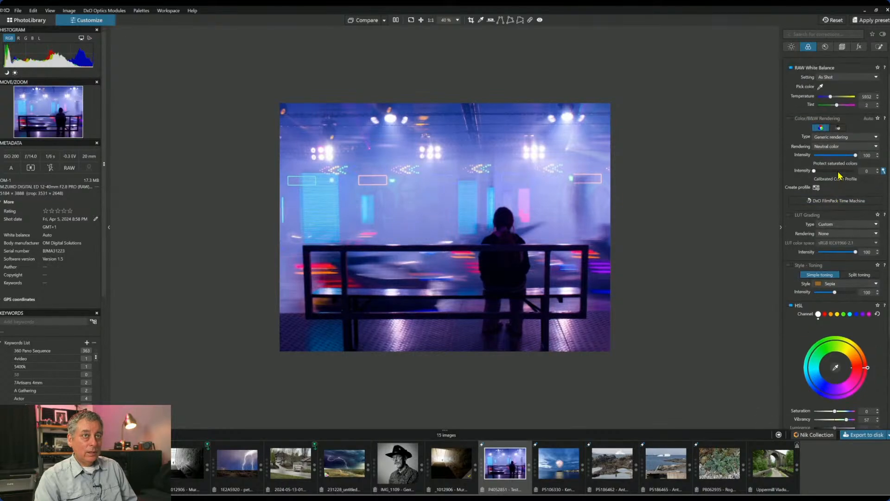
scroll(820, 132, up, 1)
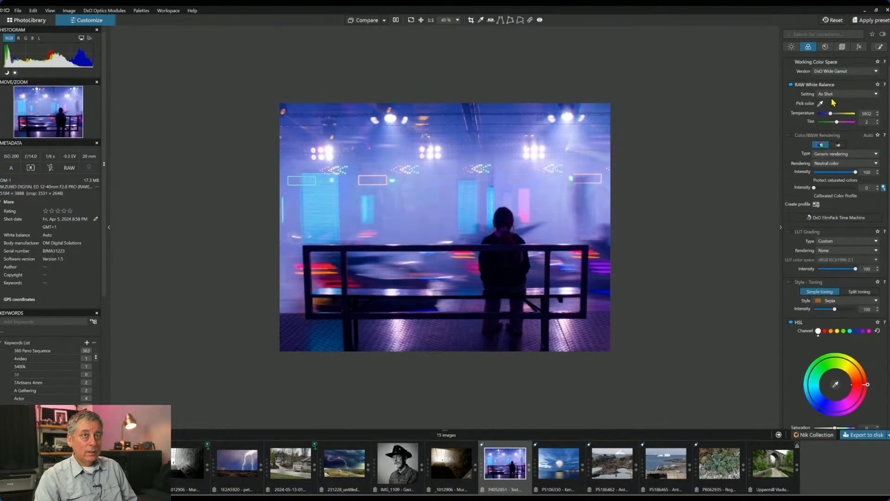
click(833, 96)
click(830, 109)
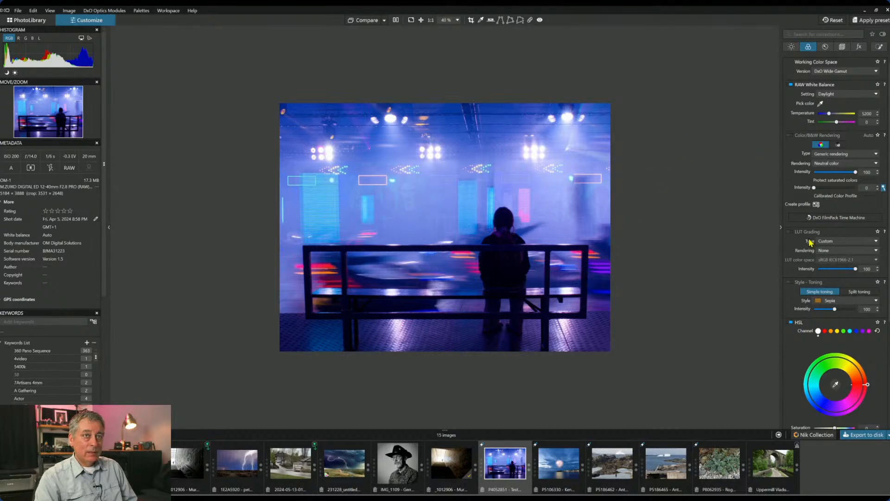
scroll(817, 238, down, 2)
scroll(817, 238, up, 2)
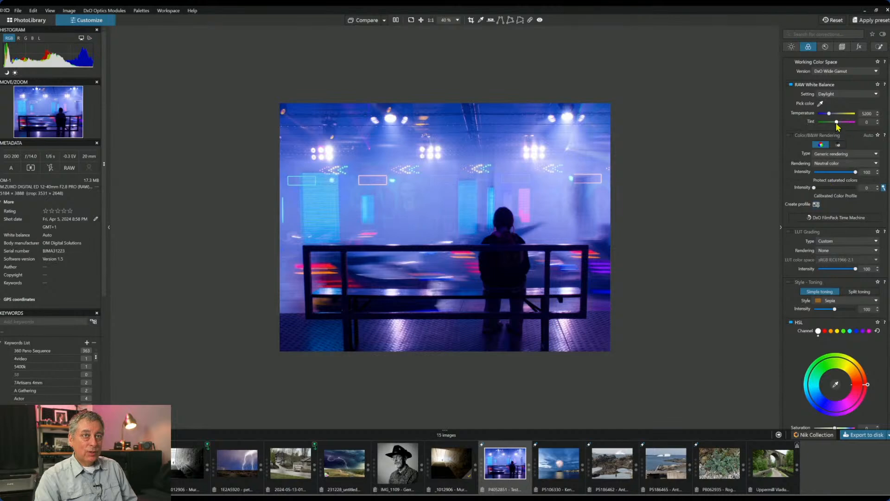
drag(829, 114, 829, 114)
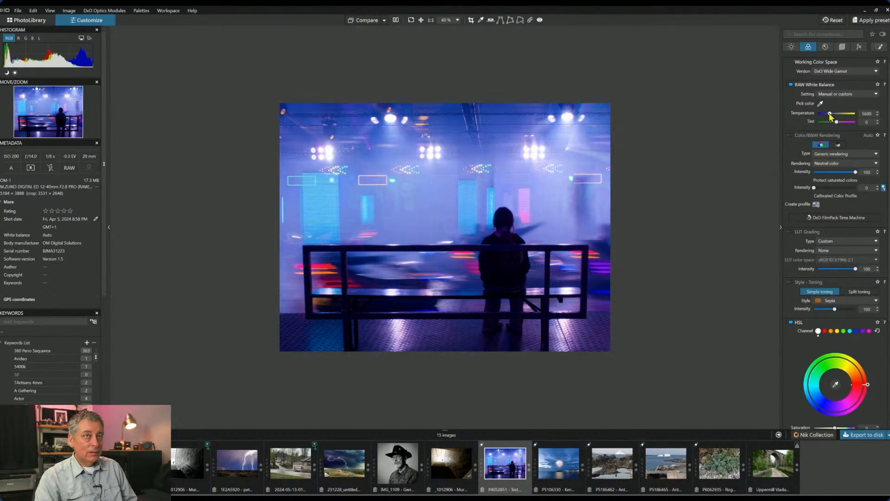
drag(829, 114, 829, 114)
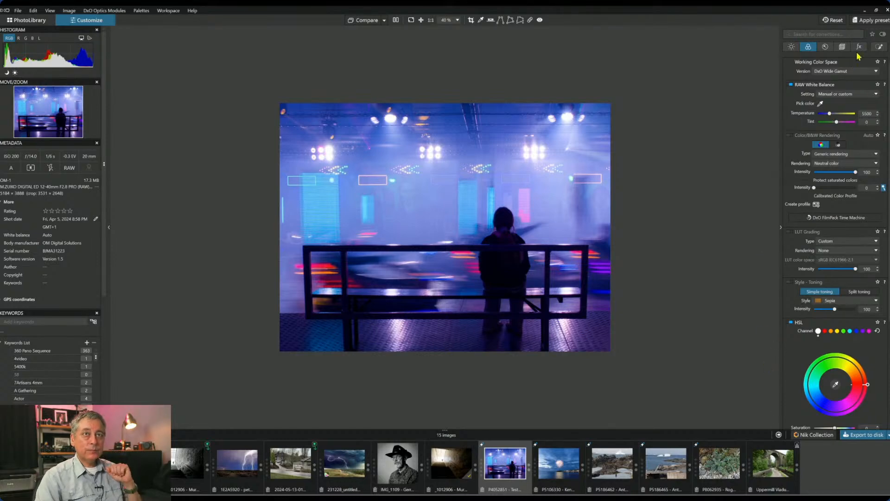
click(880, 46)
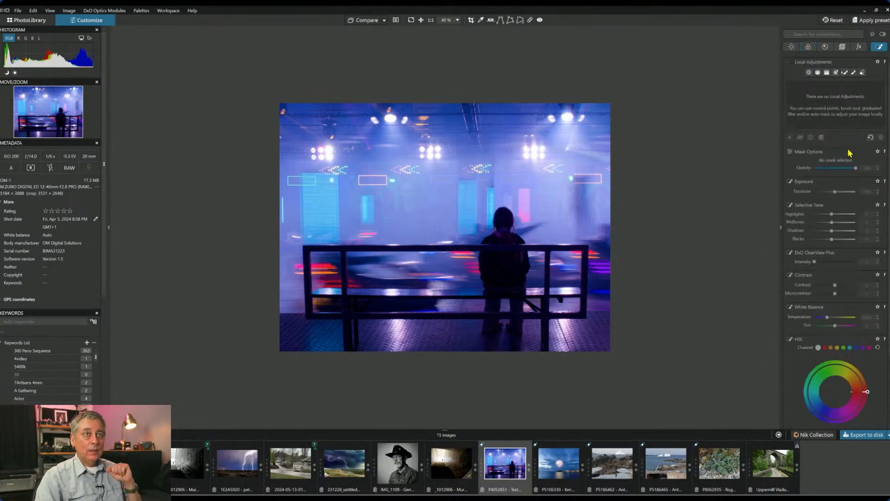
- Draw a control line across the upper image just below the ceiling lights
click(818, 72)
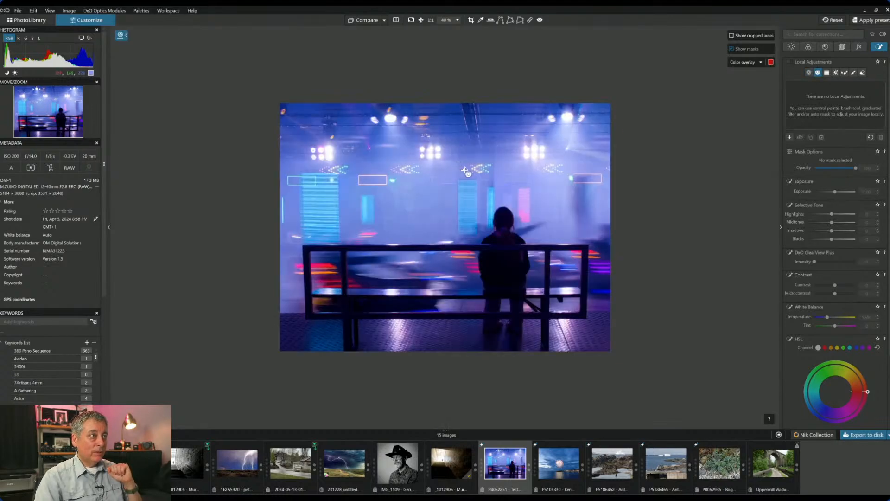
drag(469, 159, 470, 181)
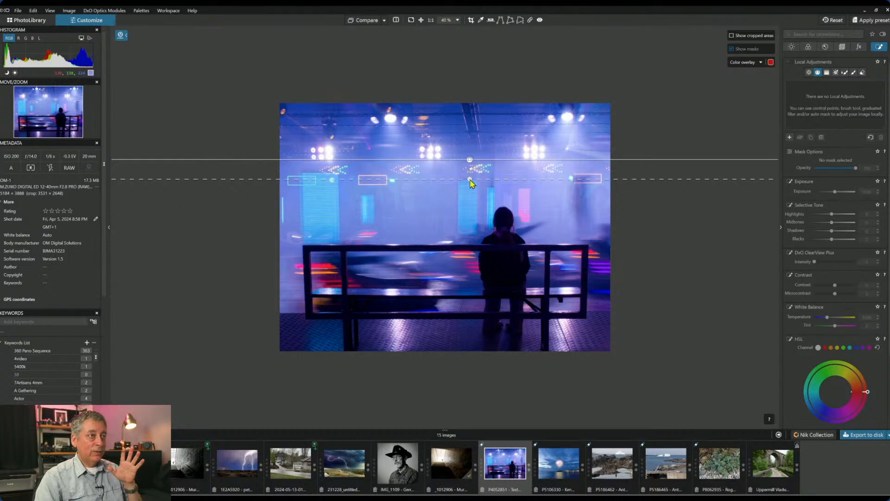
drag(470, 179, 471, 180)
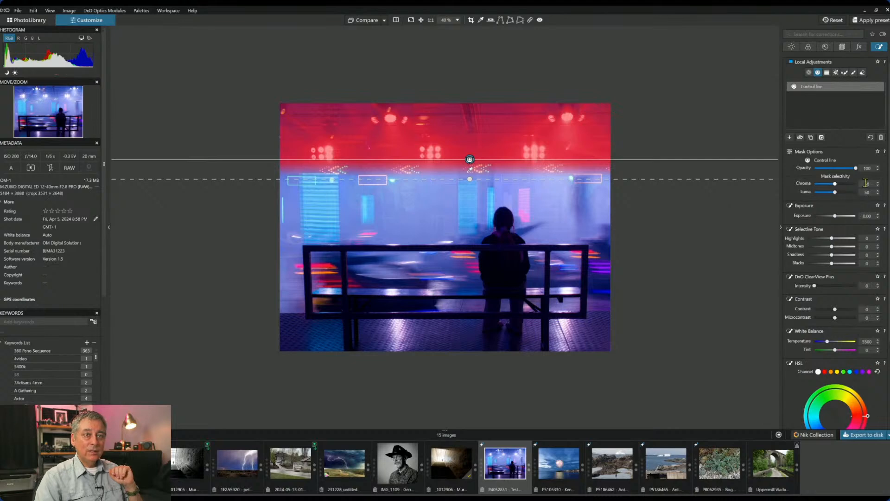
- Give the control line highlights -37, microcontrast 100, contrast 7 and ClearView Plus 16
click(822, 238)
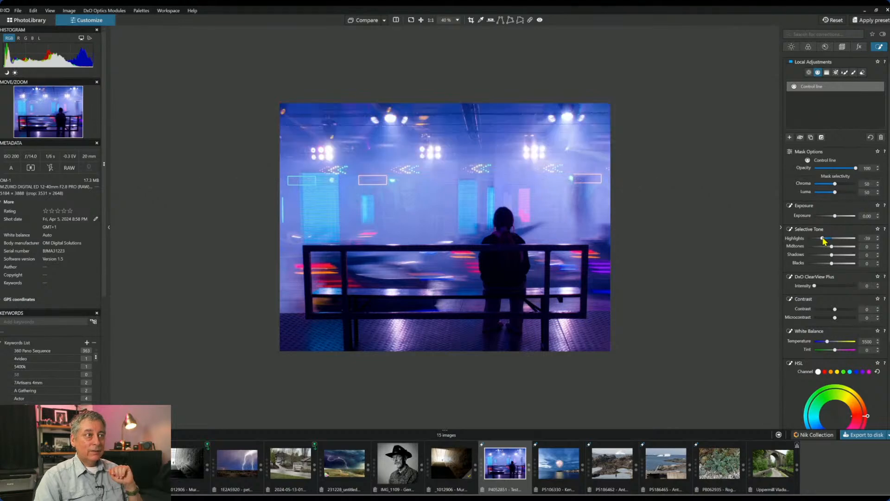
drag(823, 240, 824, 240)
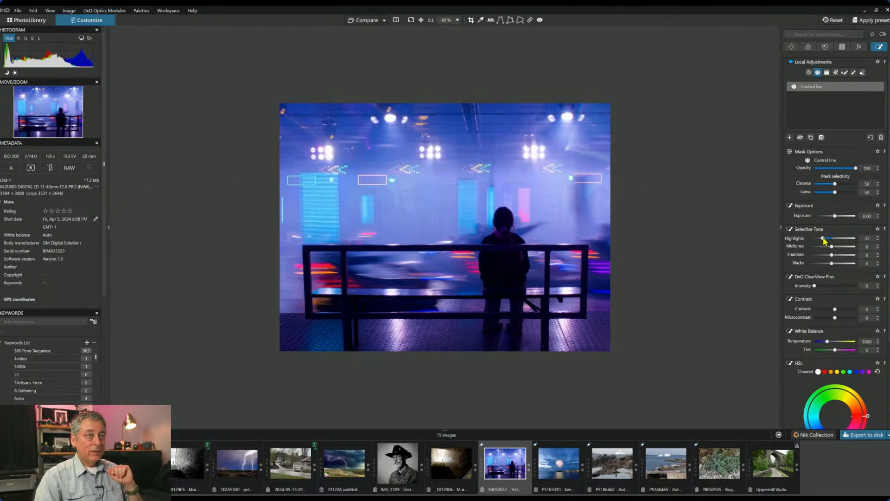
drag(815, 287, 827, 287)
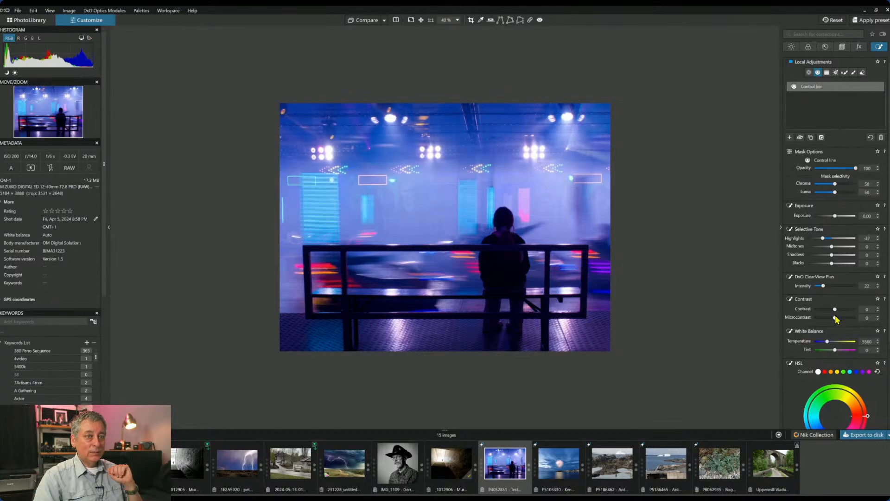
drag(839, 318, 865, 325)
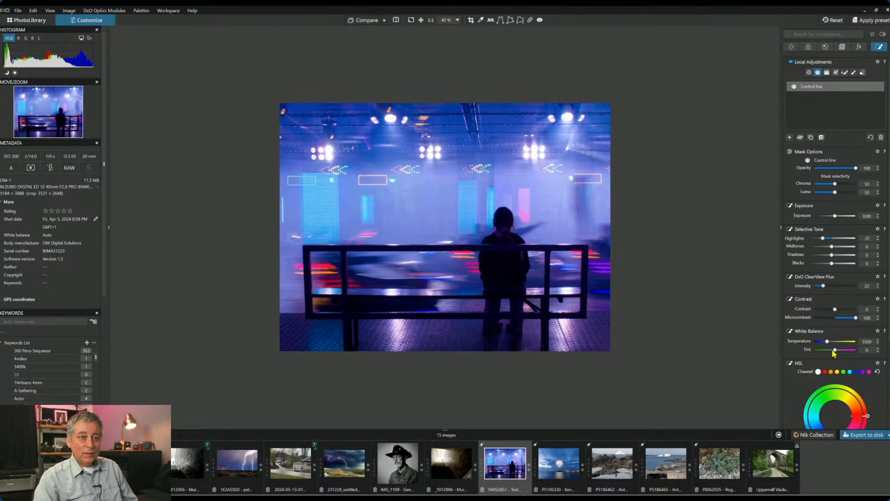
mouse_move(835, 310)
mouse_down()
mouse_move(849, 311)
mouse_move(838, 309)
mouse_up()
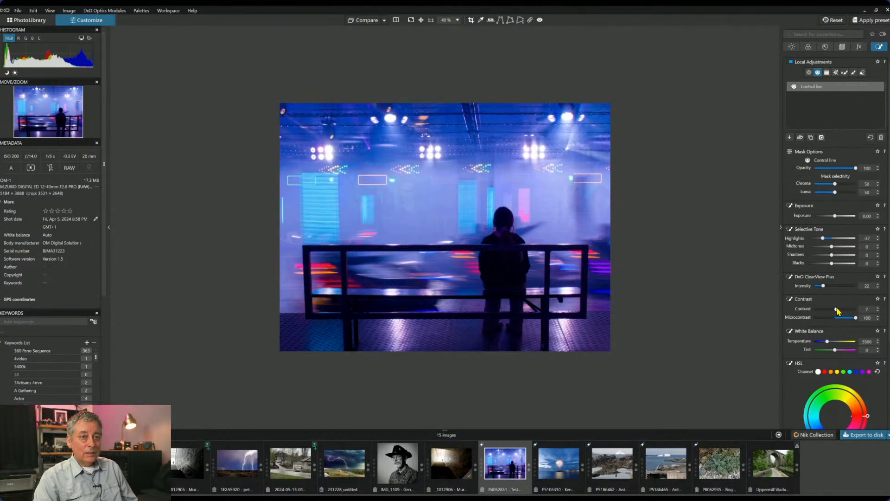
drag(823, 286, 824, 287)
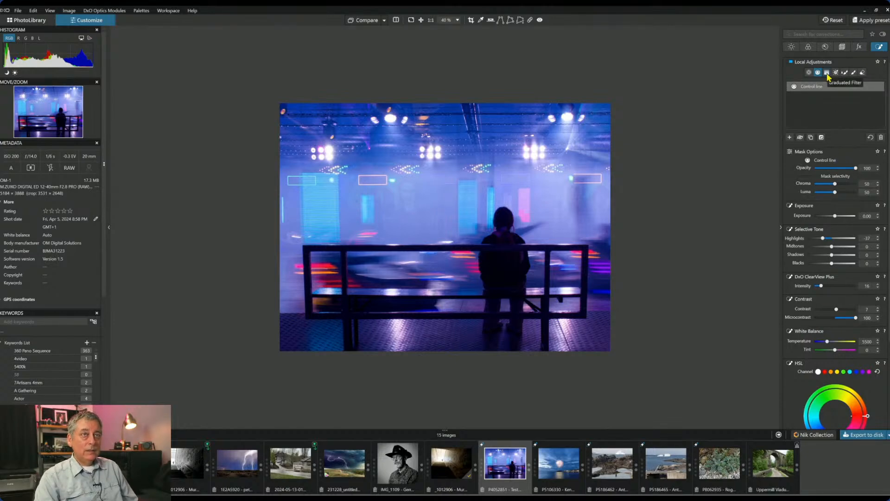
- Set global Selective Tone Blacks to -43 and Midtones to 40
click(792, 48)
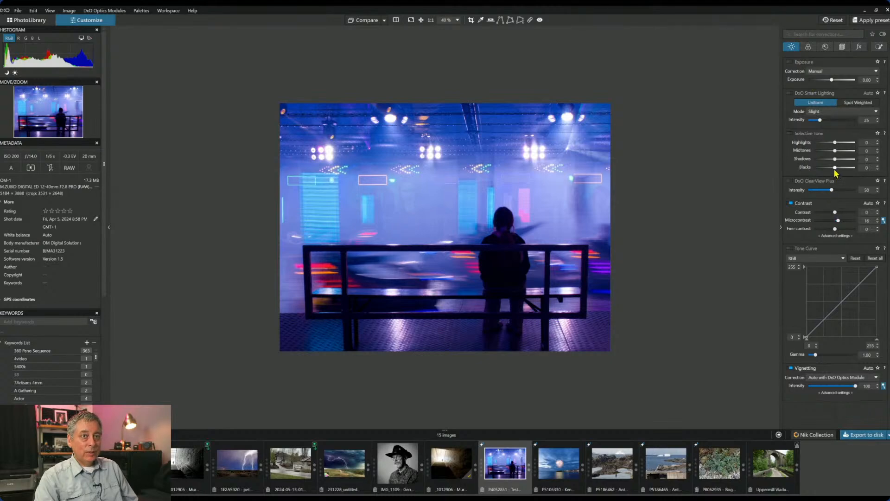
drag(835, 168, 827, 171)
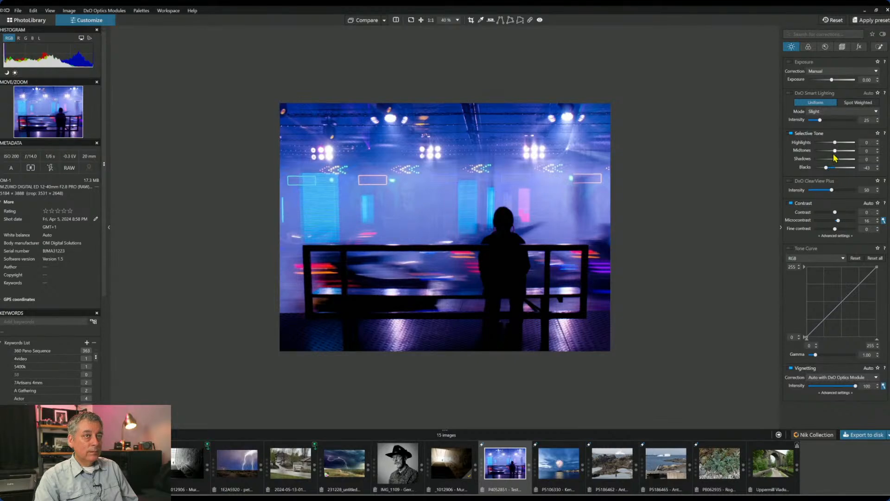
drag(836, 151, 842, 151)
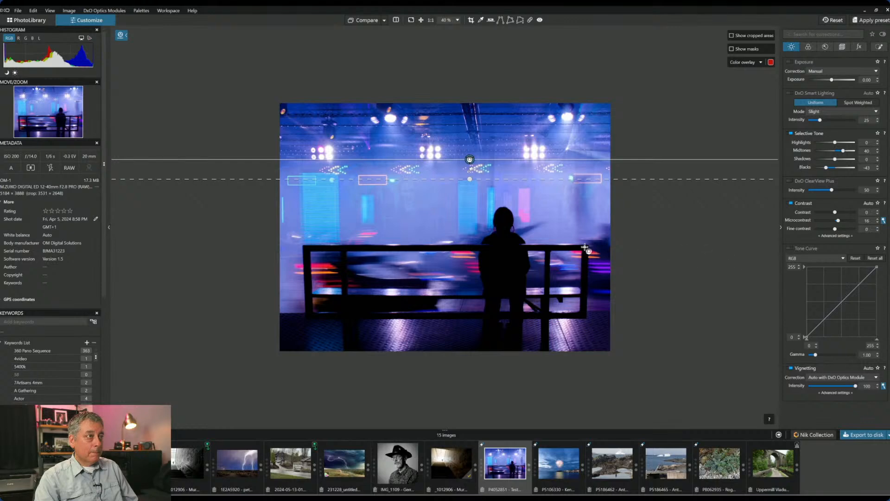
- Paint an Auto Mask local adjustment over the woman's shoulder
click(879, 46)
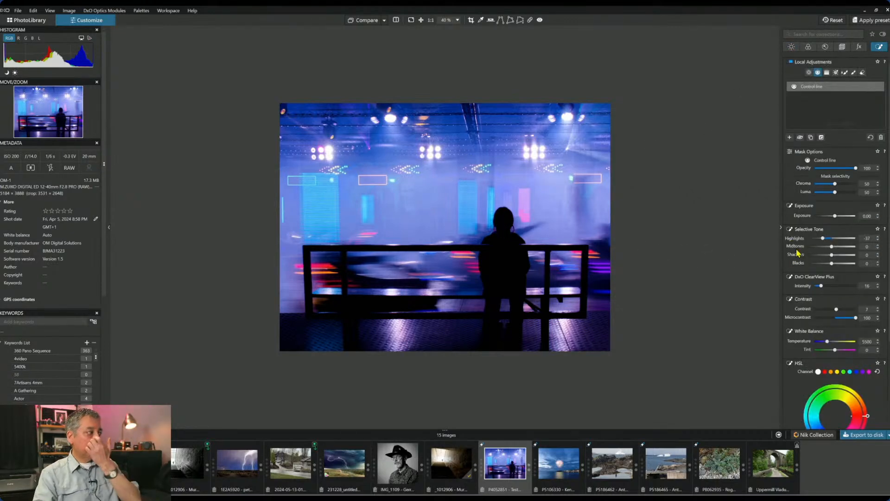
scroll(539, 254, up, 3)
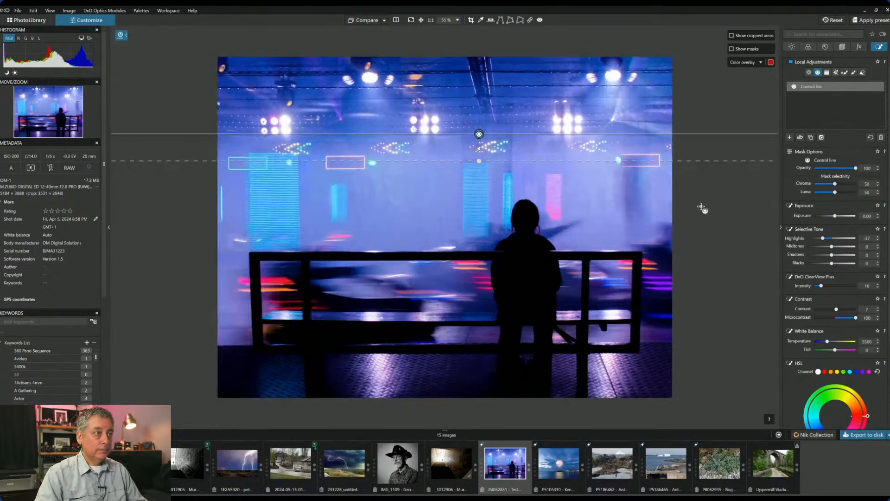
click(844, 72)
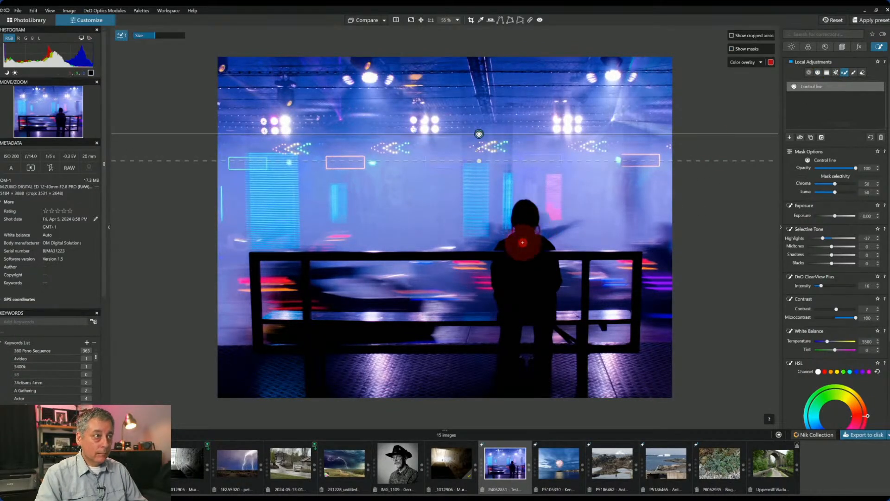
scroll(517, 241, up, 1)
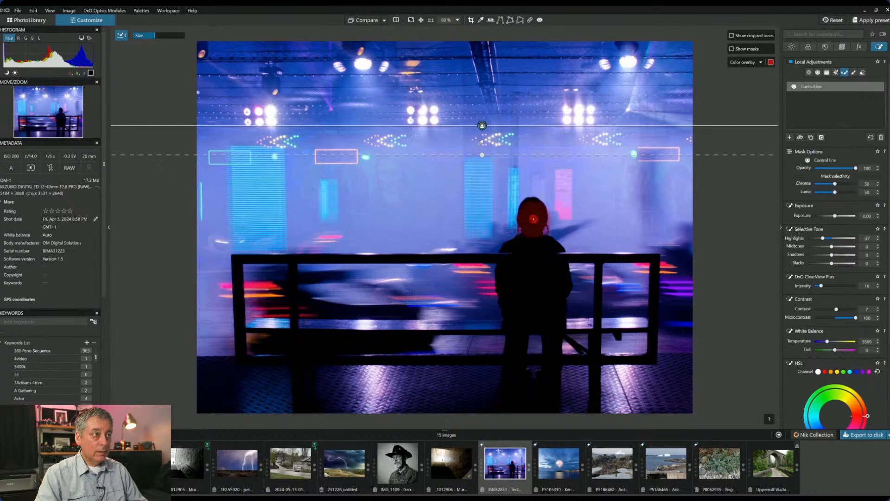
scroll(533, 218, down, 2)
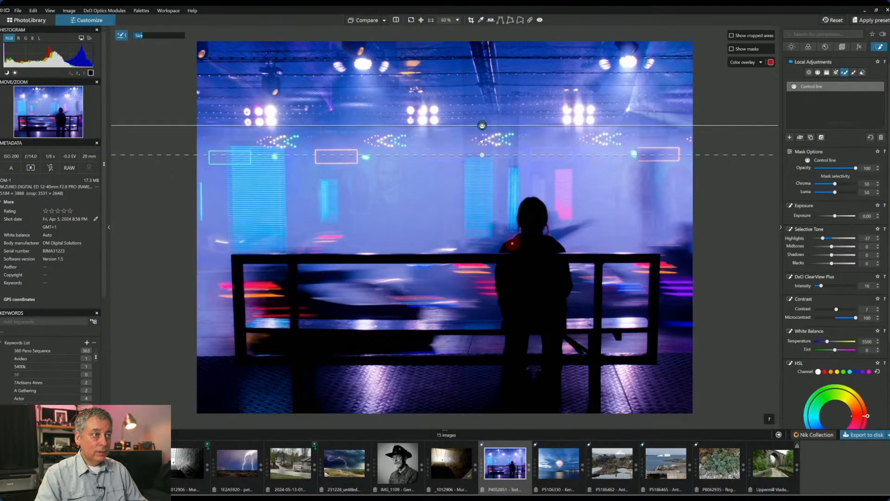
mouse_move(506, 248)
mouse_down()
mouse_move(531, 201)
mouse_move(543, 207)
mouse_move(565, 251)
mouse_up()
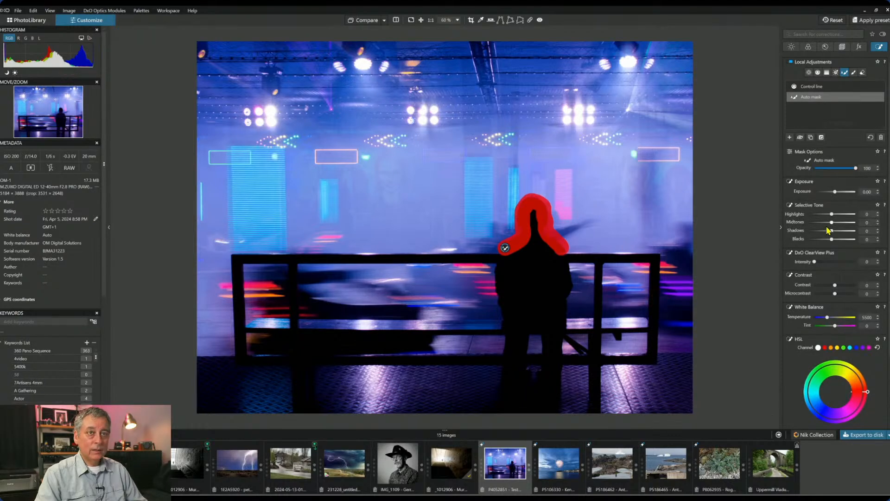
- Extend the mask over her head and shoulders; set shadows 83, midtones 37, blacks -15
drag(831, 222, 843, 242)
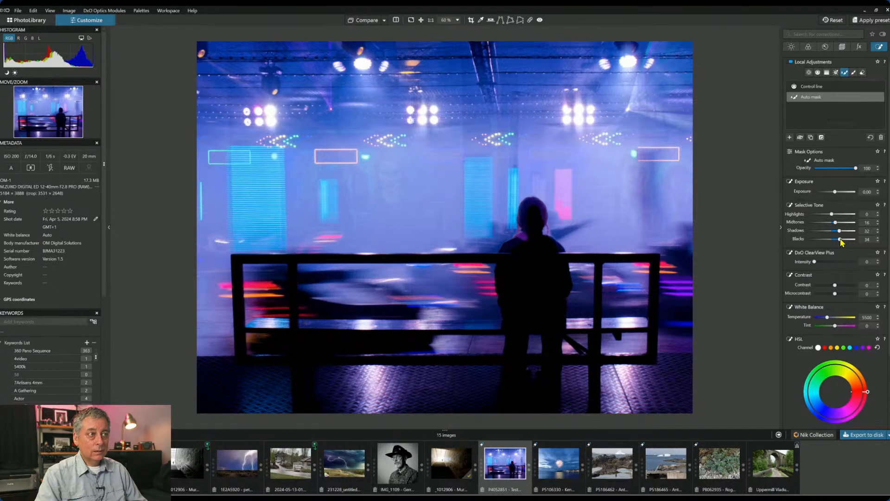
drag(839, 231, 847, 232)
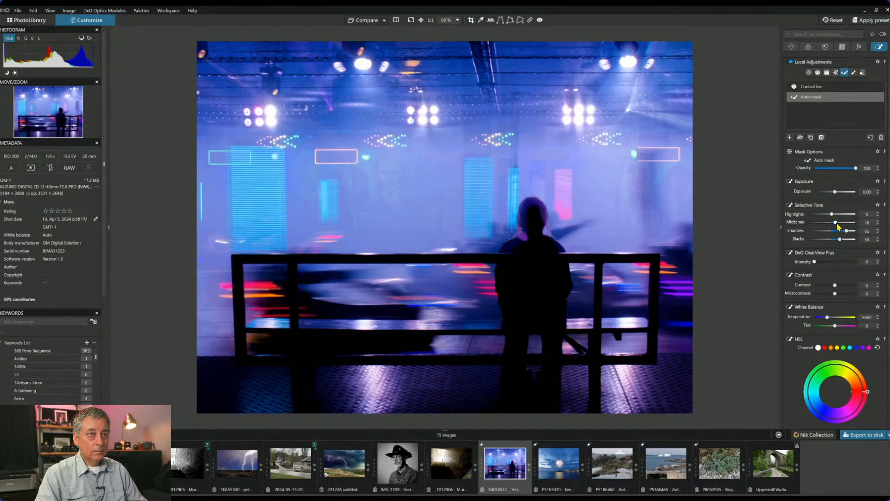
drag(836, 223, 848, 223)
double_click(848, 222)
mouse_move(518, 246)
mouse_down()
mouse_move(547, 243)
mouse_move(536, 210)
mouse_move(536, 240)
mouse_move(559, 248)
mouse_move(506, 248)
mouse_up()
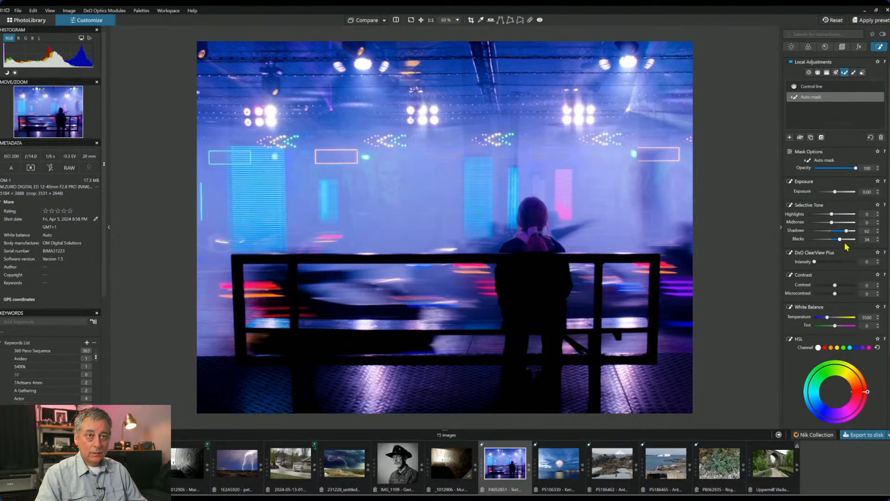
drag(841, 239, 838, 239)
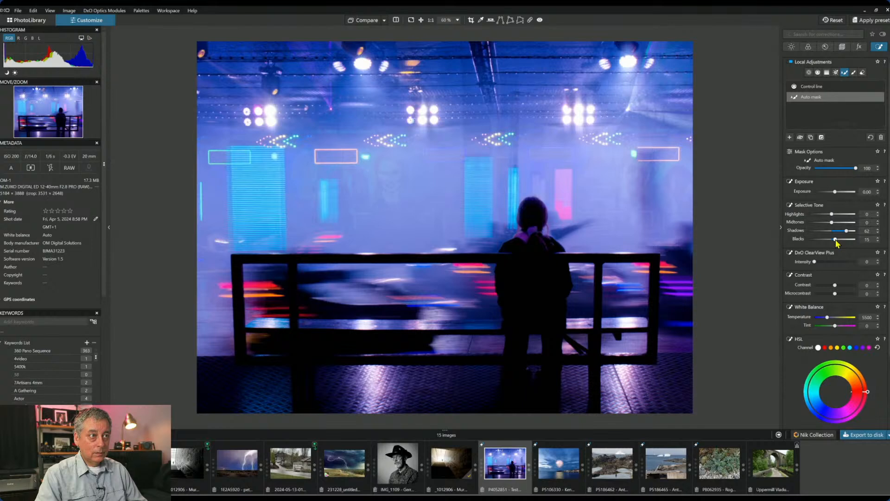
drag(846, 230, 853, 230)
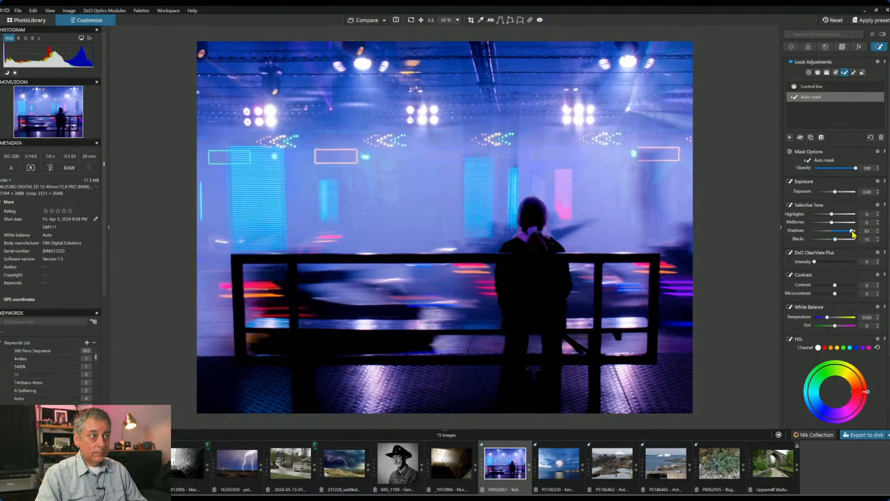
drag(832, 223, 841, 222)
scroll(587, 232, up, 6)
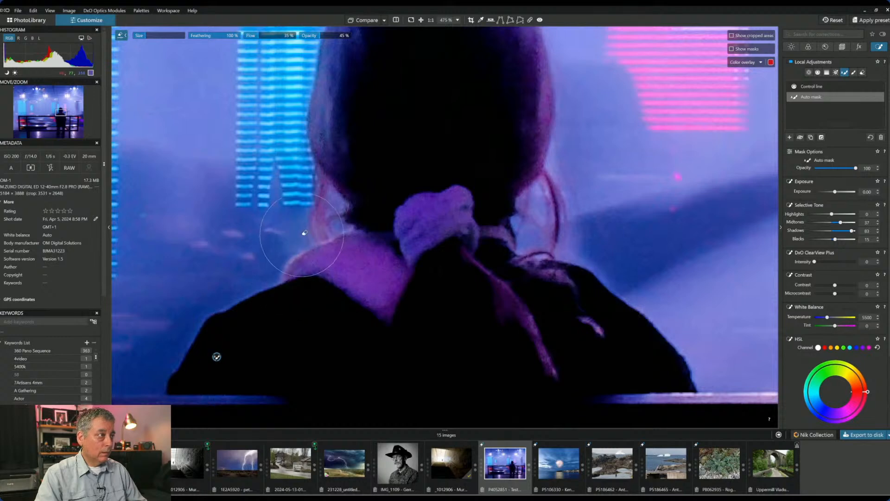
- Raise the masked figure's highlights to 47
scroll(327, 216, down, 3)
scroll(325, 215, up, 4)
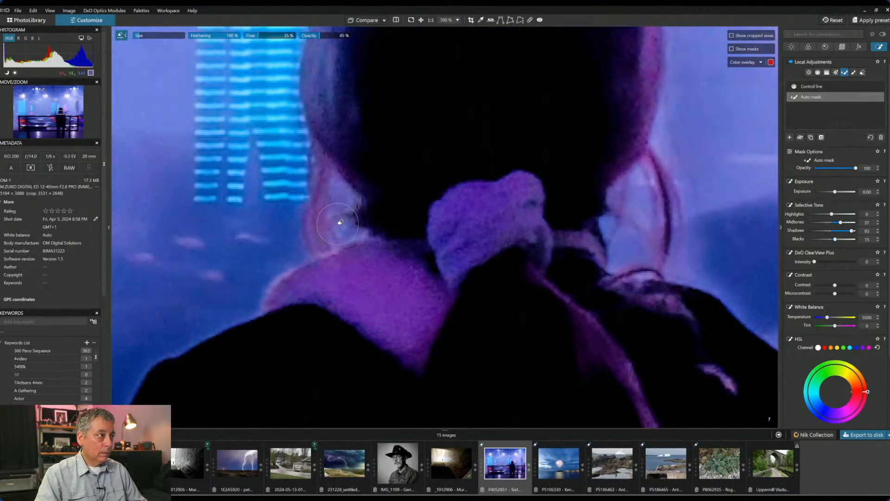
scroll(472, 231, down, 6)
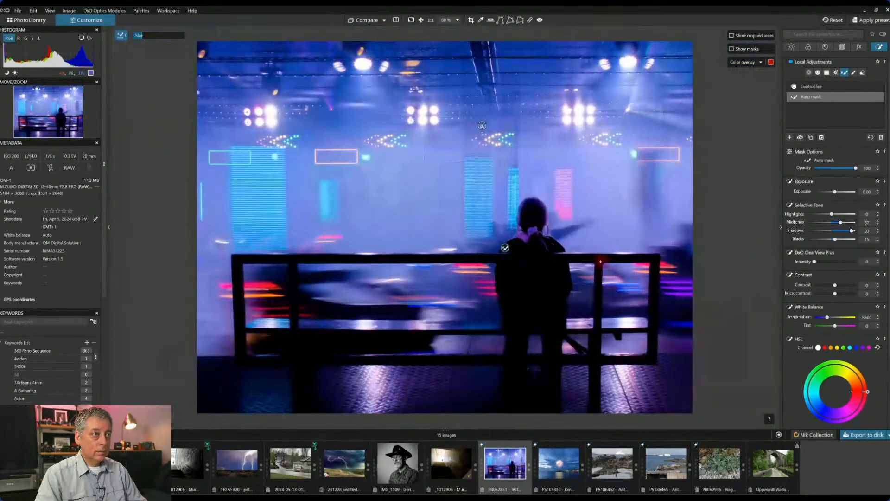
scroll(528, 216, up, 5)
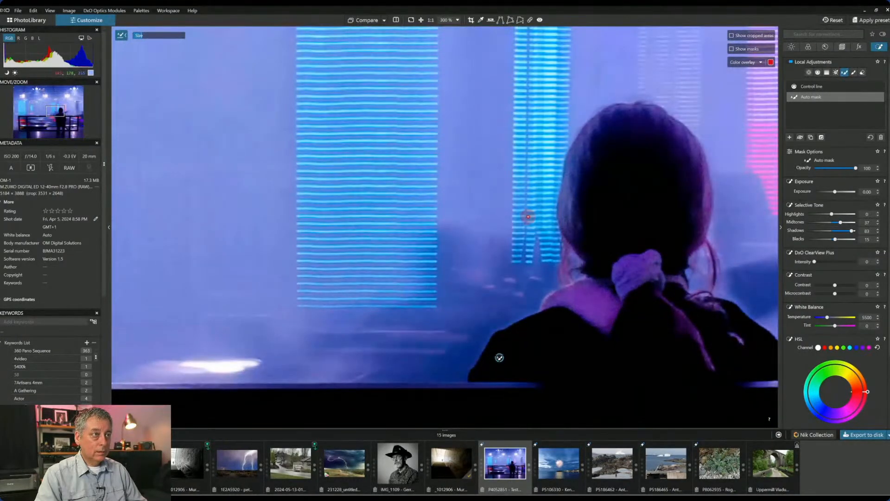
scroll(527, 217, down, 6)
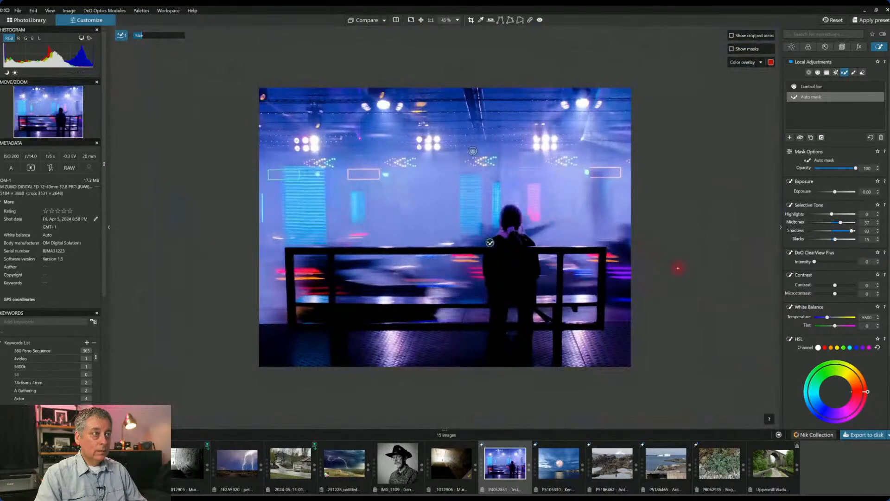
scroll(678, 268, up, 1)
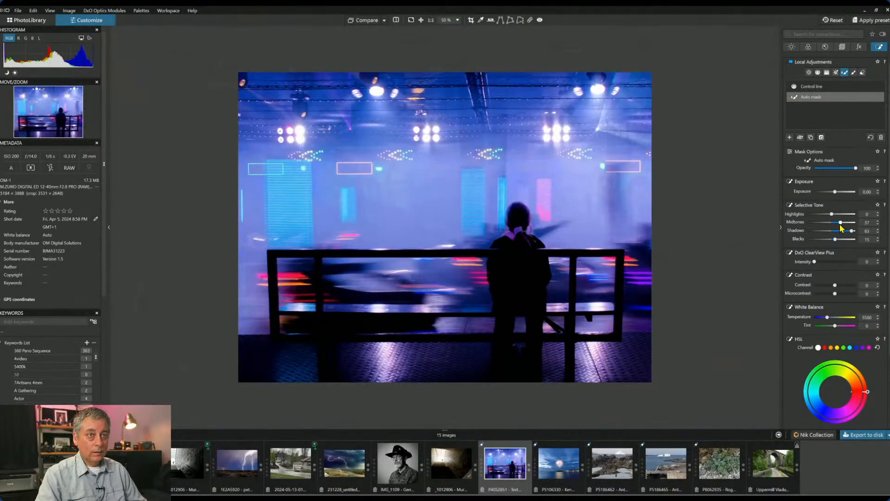
drag(831, 214, 838, 195)
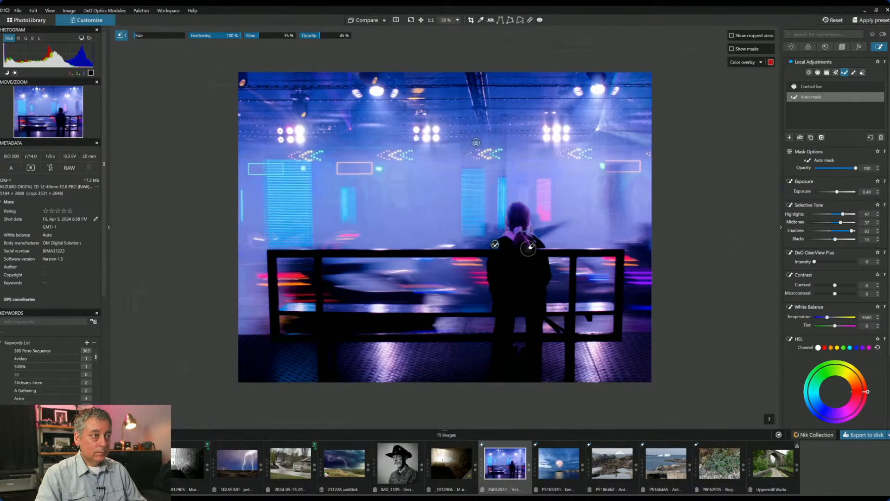
- Refine the auto mask around hair and scarf at 22% brush opacity, then exit Local Adjustments
scroll(529, 248, up, 1)
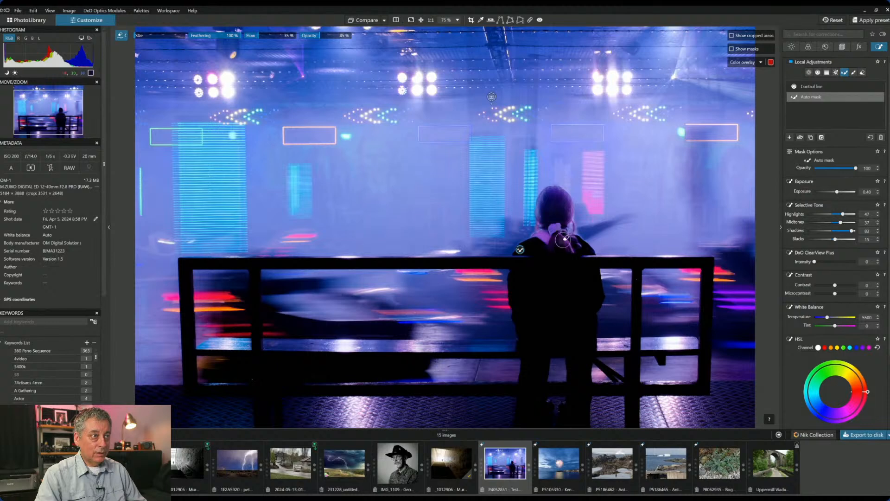
click(620, 270)
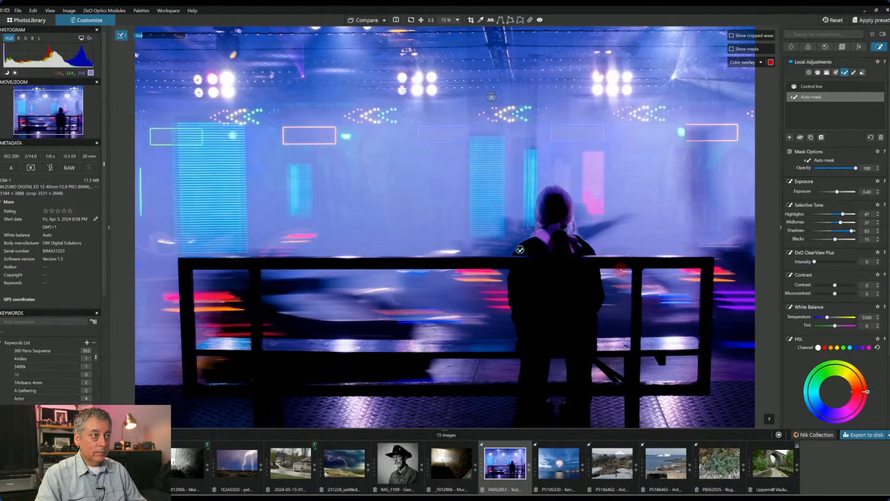
drag(573, 228, 580, 251)
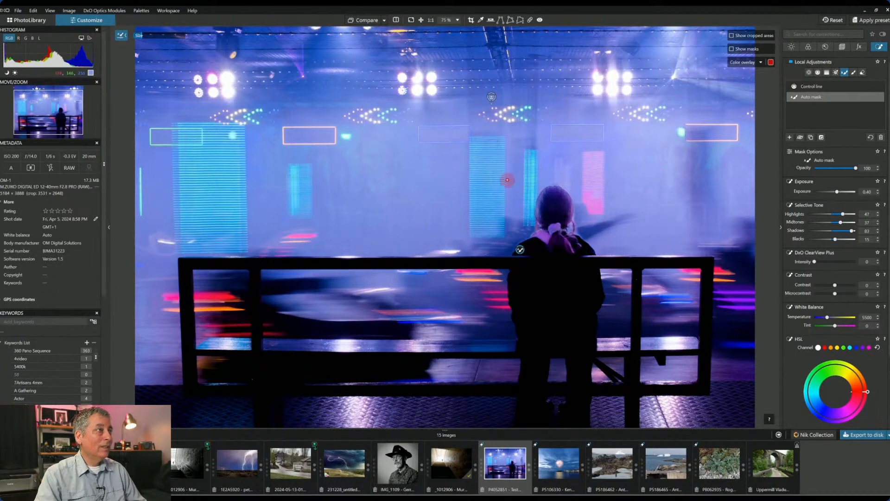
key(alt)
key(alt)
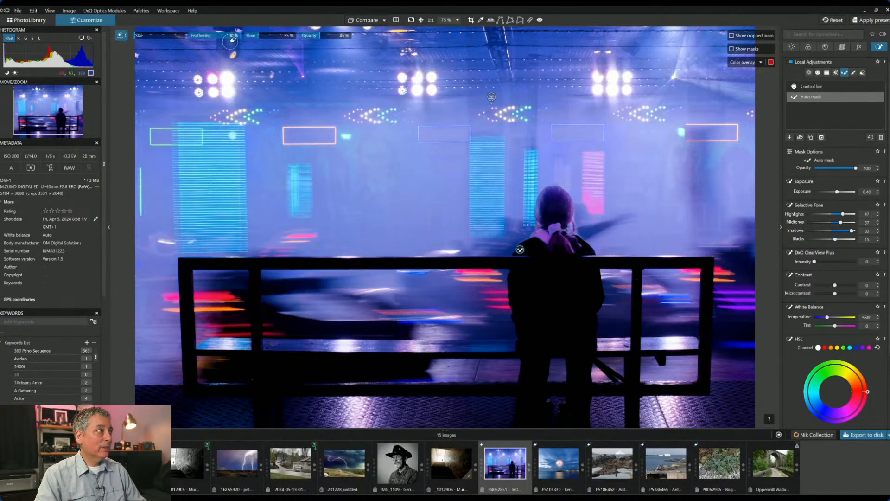
drag(321, 41, 309, 39)
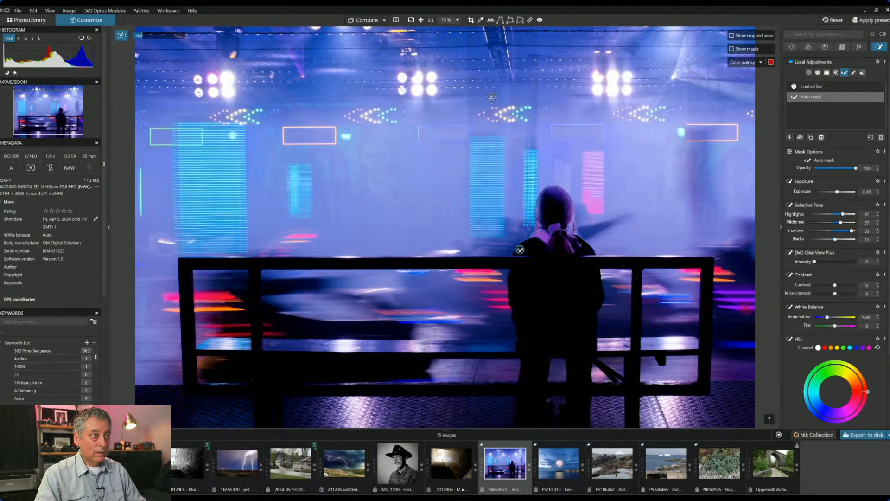
drag(563, 205, 566, 248)
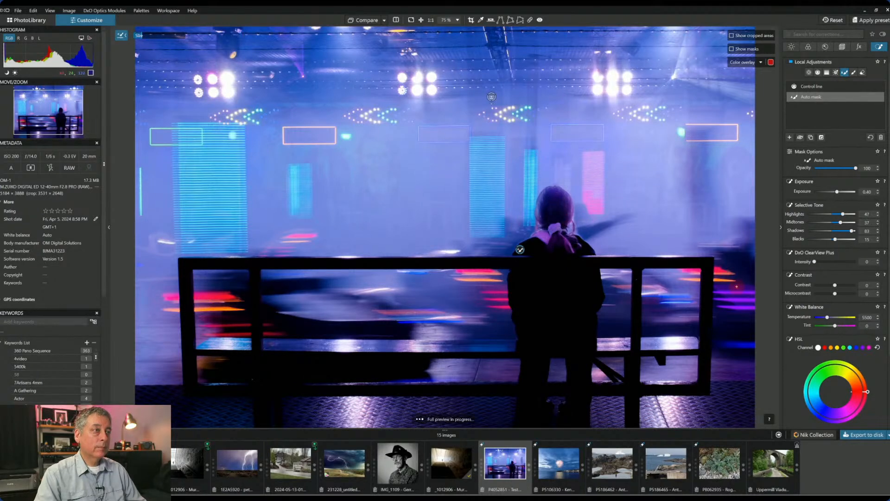
scroll(665, 264, down, 2)
scroll(665, 264, down, 1)
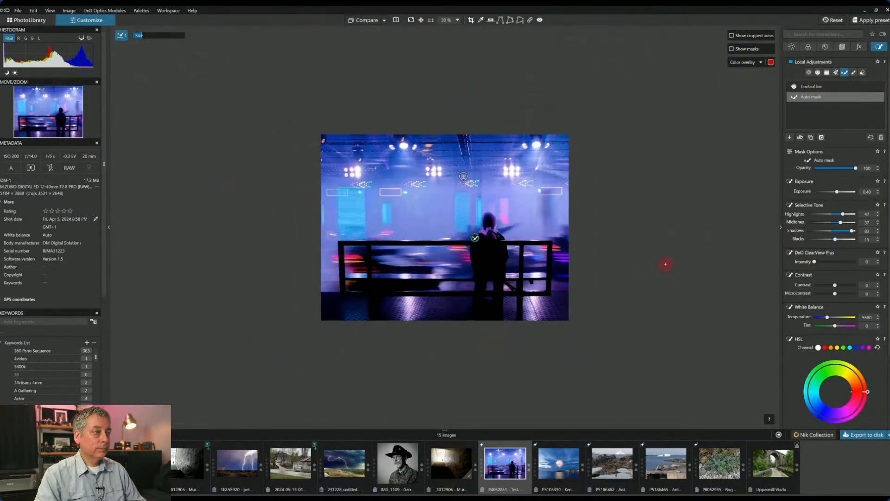
scroll(666, 264, up, 1)
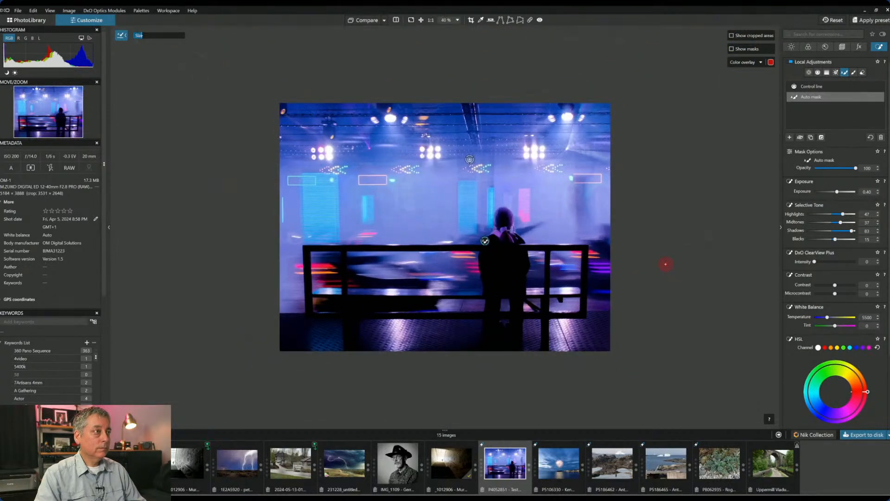
scroll(665, 263, up, 1)
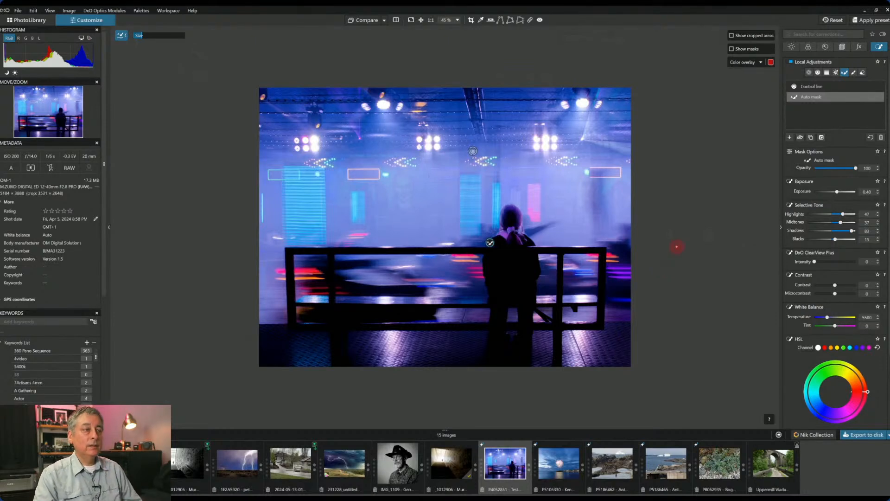
key(Escape)
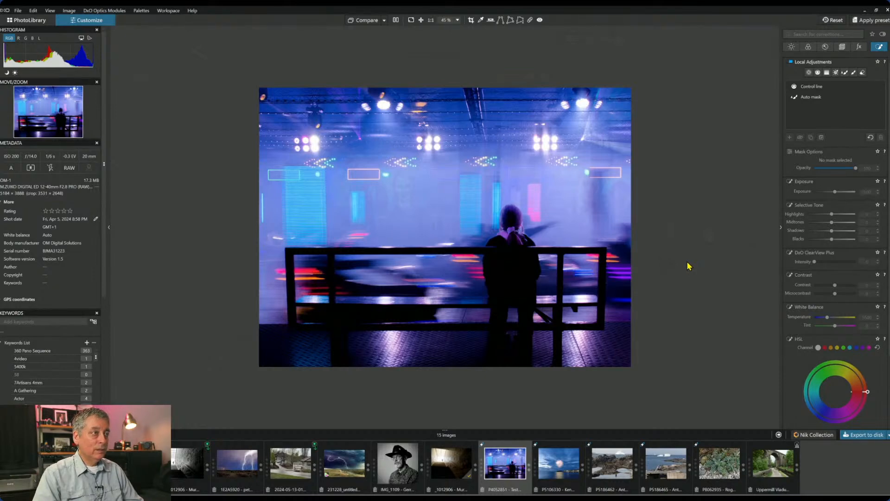
- Patch out the top-left corner light with the Repair tool at 100% opacity
scroll(688, 266, up, 1)
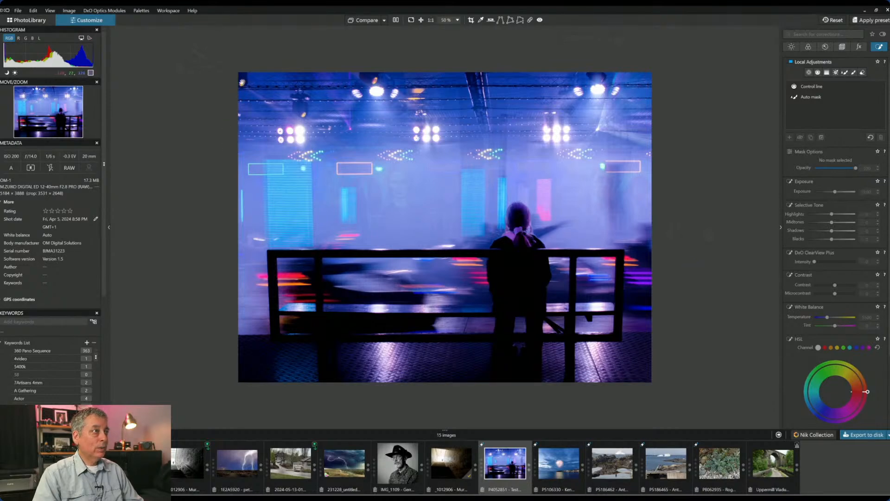
click(530, 20)
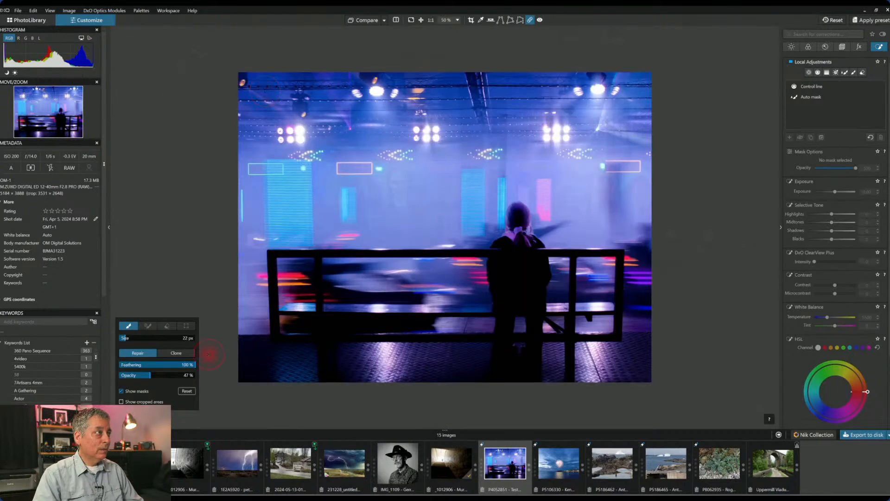
drag(188, 378, 204, 381)
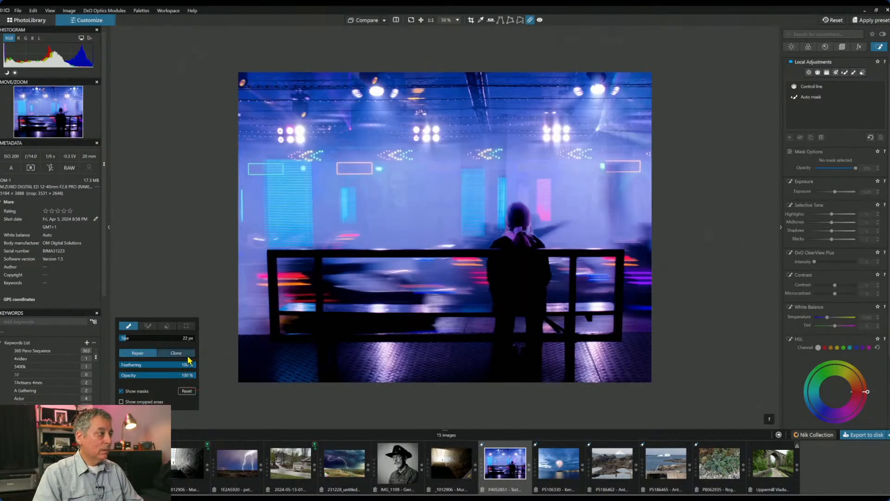
click(242, 82)
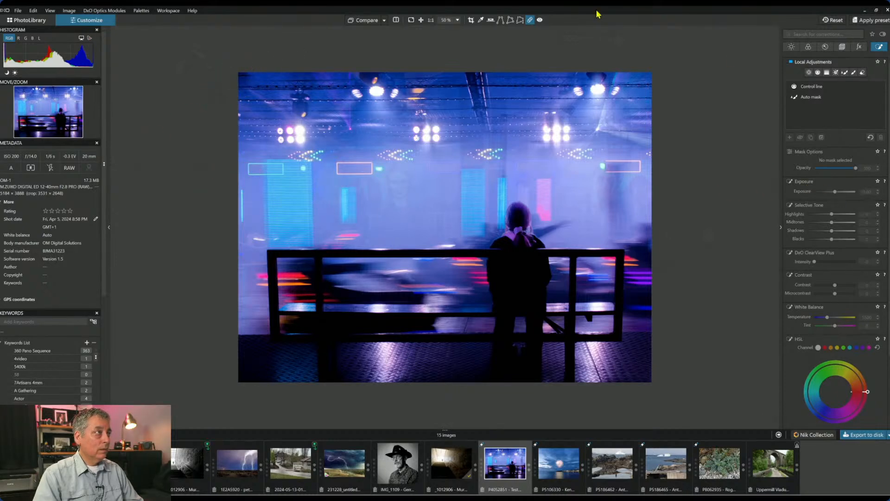
click(532, 20)
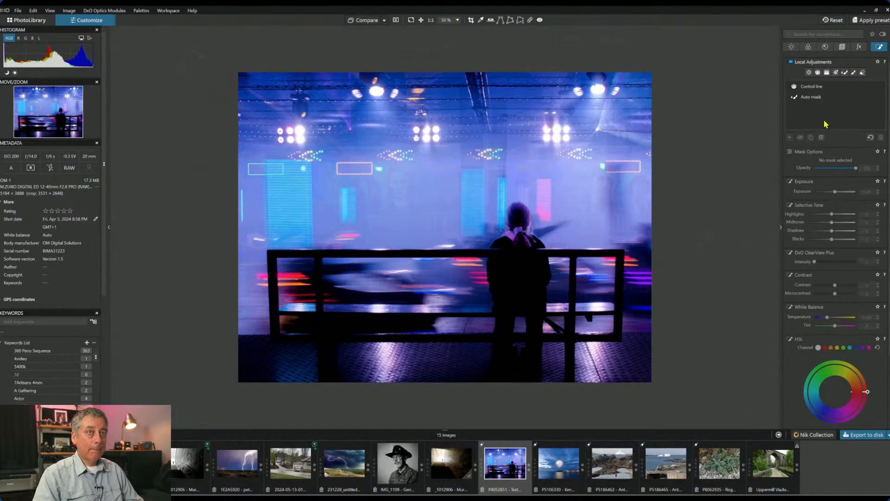
click(792, 50)
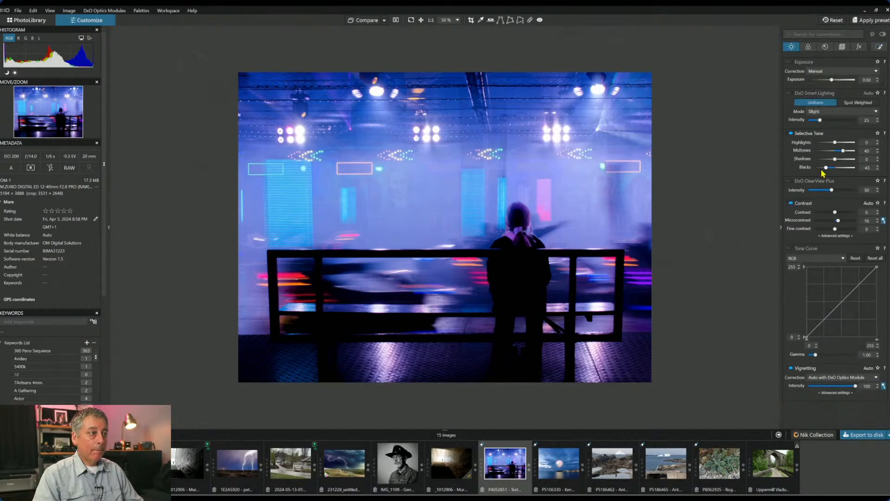
- Deepen the blacks, add ClearView Plus at 16, and set contrast 4, microcontrast 9, fine contrast 5
drag(828, 170, 844, 146)
drag(818, 191, 815, 191)
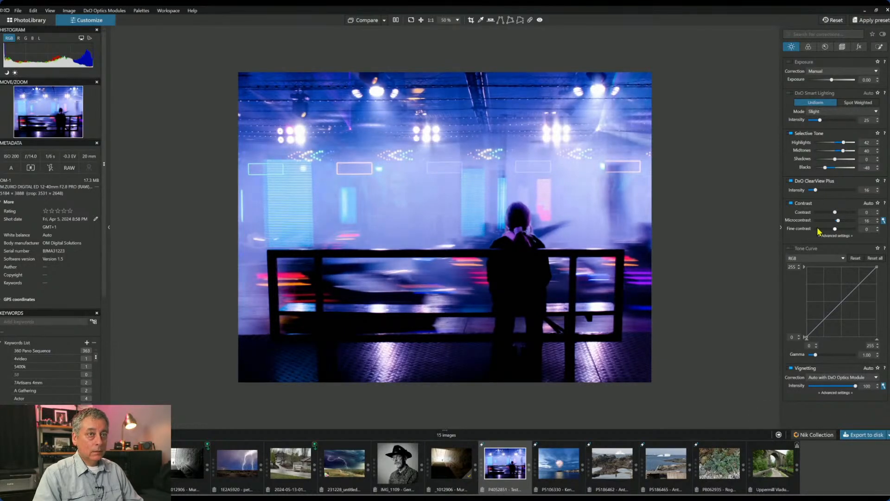
mouse_move(835, 230)
mouse_down()
mouse_move(844, 231)
mouse_move(836, 229)
mouse_move(843, 212)
mouse_move(835, 214)
mouse_up()
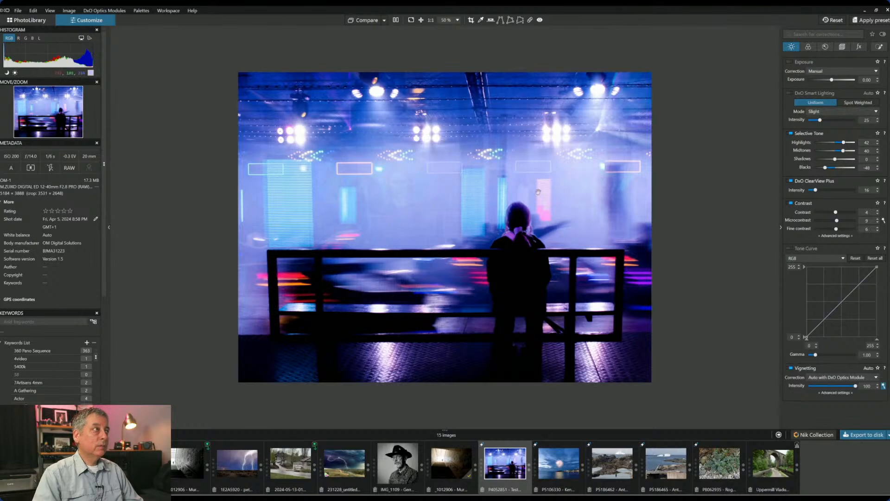
- Export the neon bench photo as a Standard full-size JPEG, then choose a comparison reference image
click(854, 436)
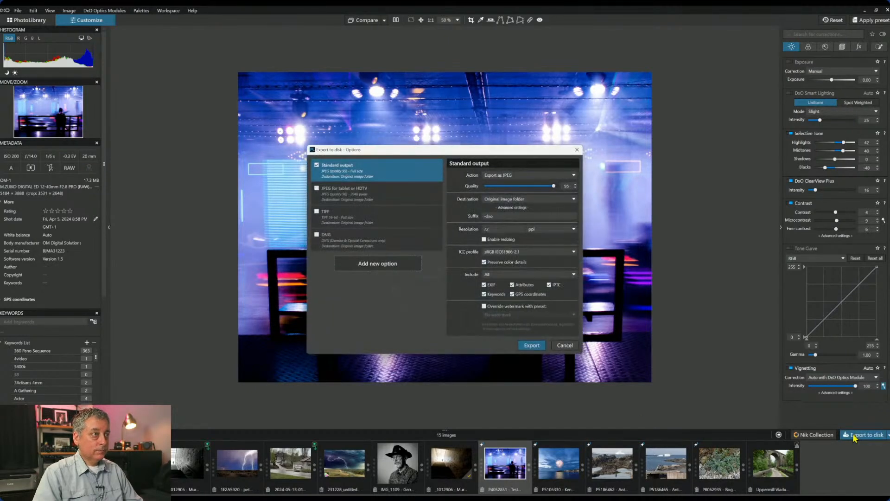
key(Escape)
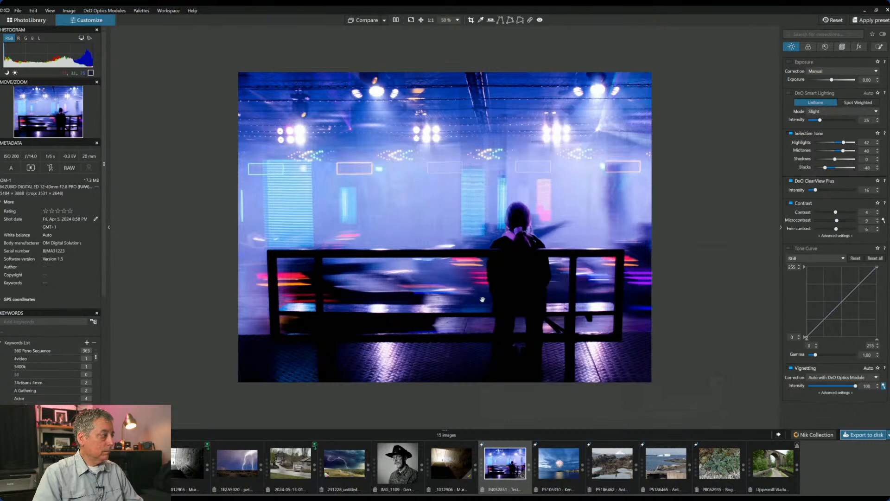
click(385, 21)
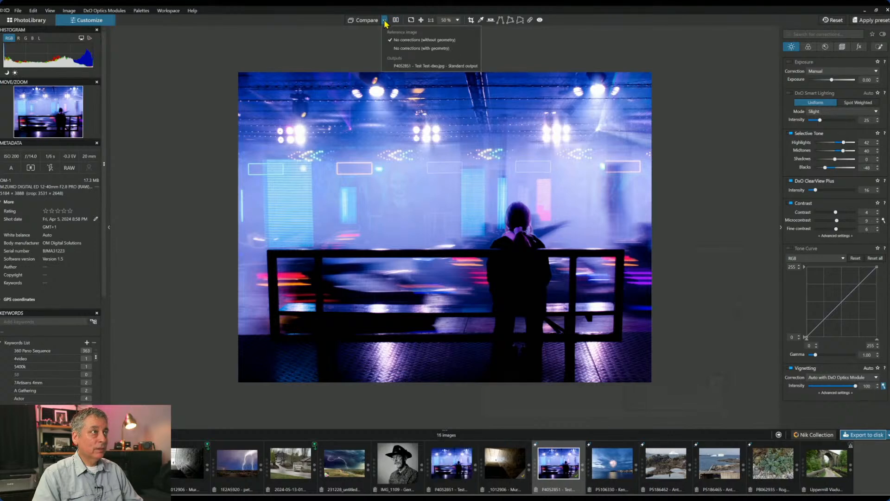
click(385, 22)
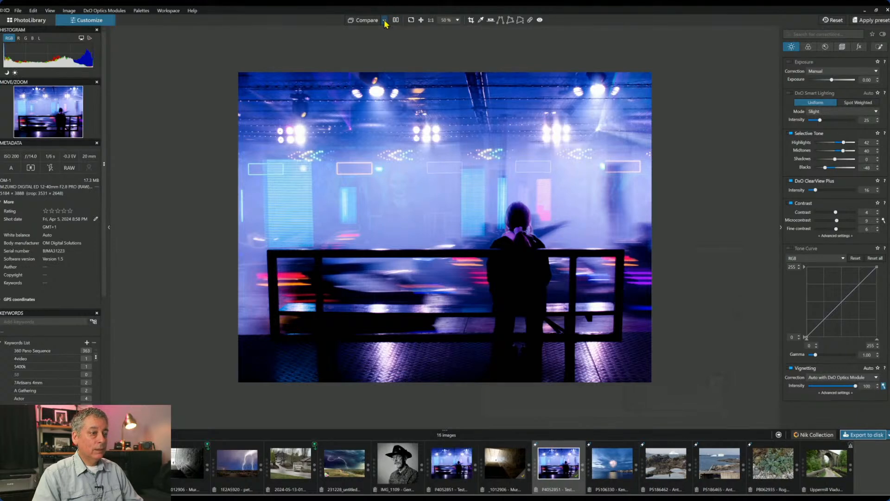
click(385, 22)
click(397, 67)
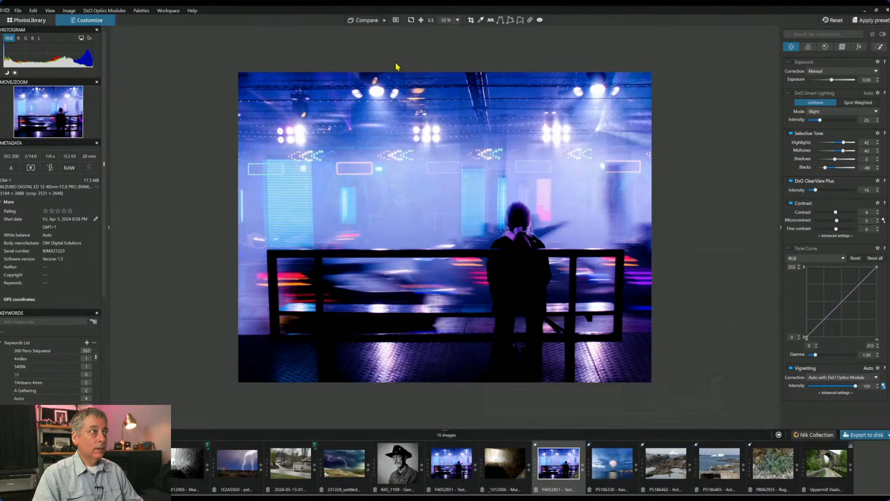
- Show the edit side by side with its uncorrected original, hiding then restoring the side panels
click(396, 20)
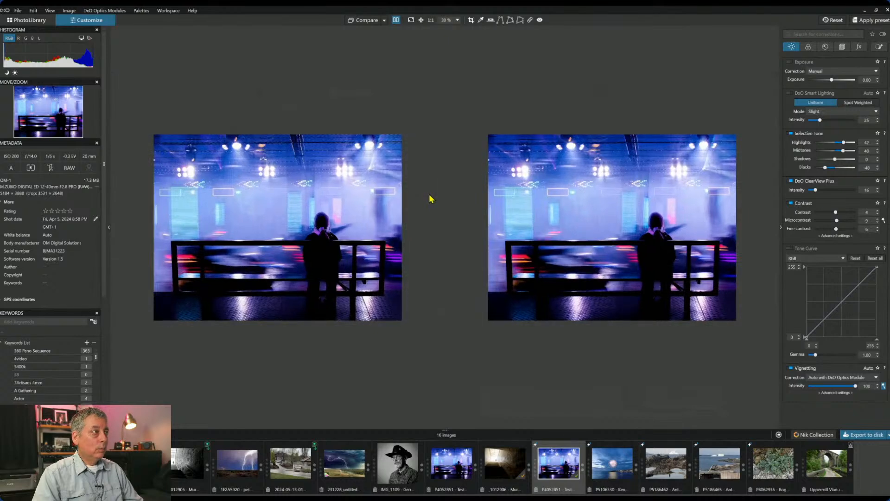
click(384, 21)
click(394, 21)
click(833, 20)
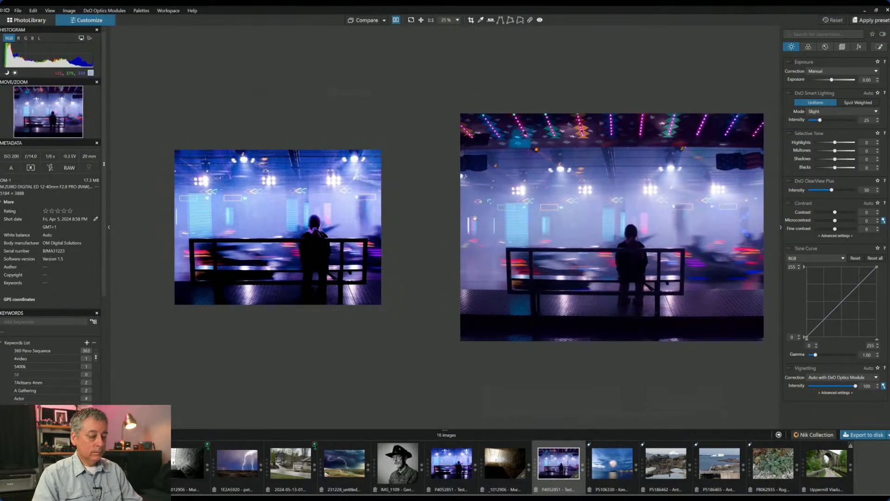
key(F10)
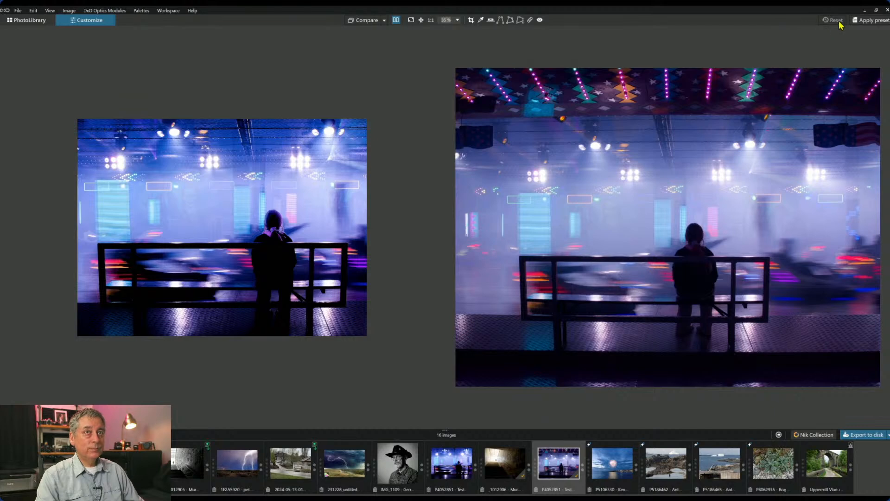
key(Tab)
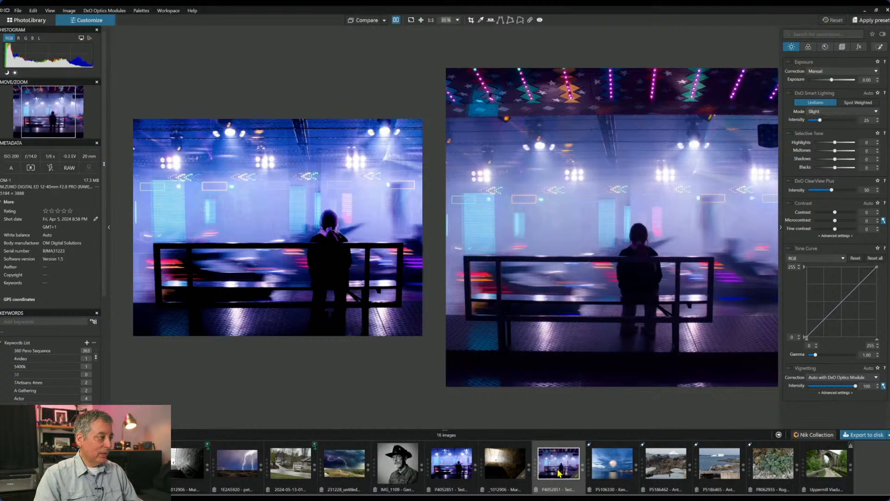
- Open the fireworks seascape photo in a single full-image view
click(598, 474)
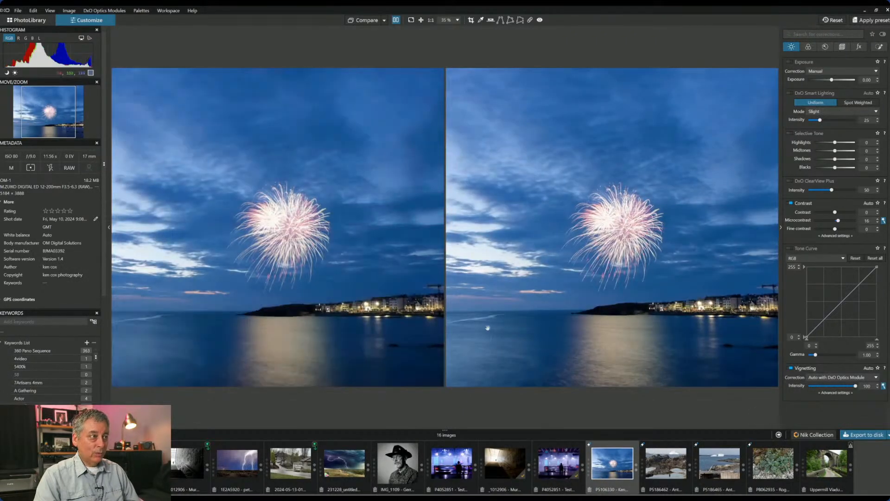
scroll(488, 328, down, 1)
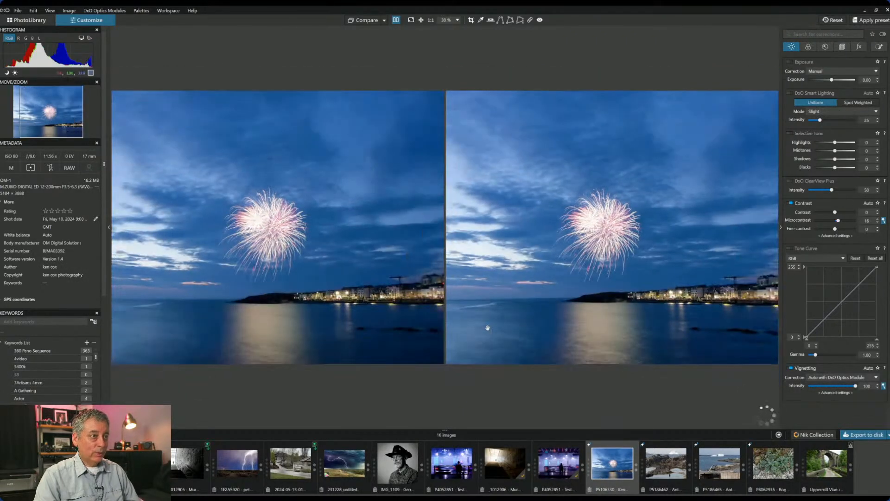
click(397, 21)
scroll(584, 325, up, 1)
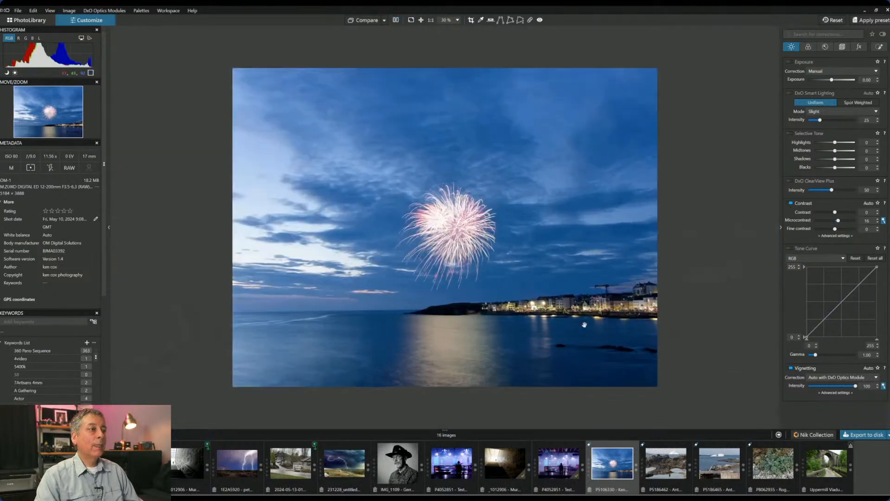
scroll(624, 353, up, 1)
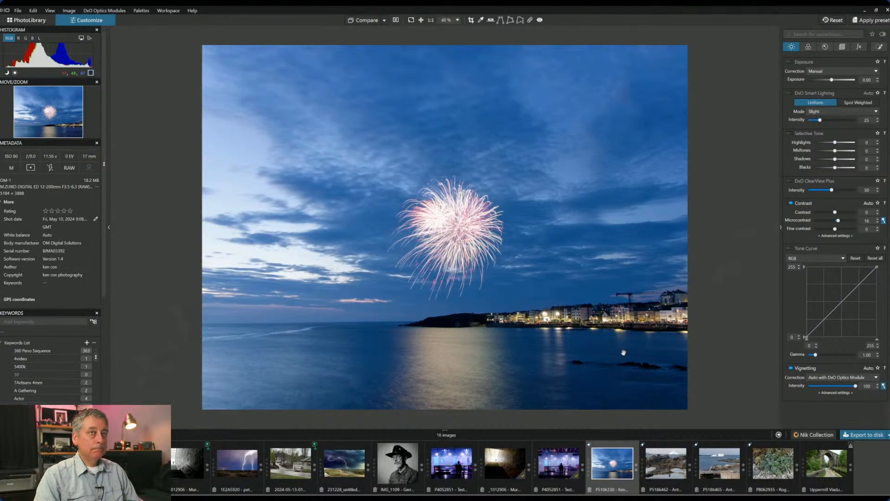
- Level the horizon by 0.67 along the sea waterline and start a crop frame
click(844, 48)
click(884, 83)
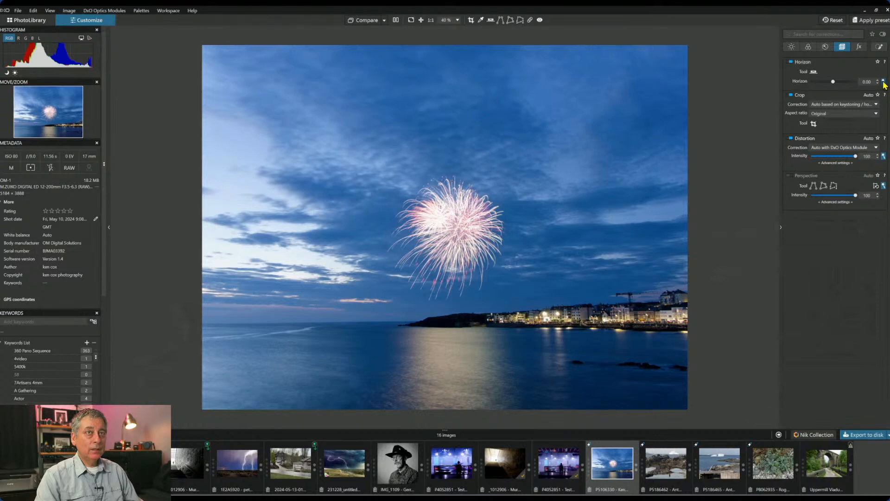
click(814, 72)
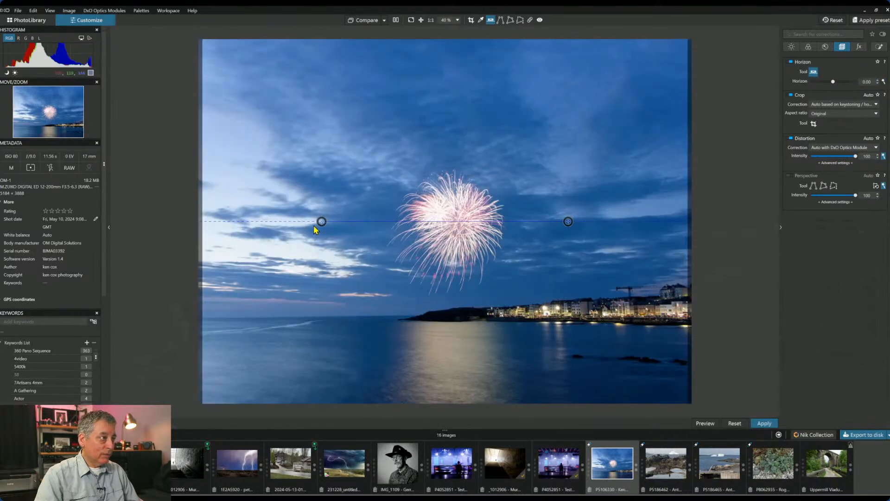
drag(322, 221, 203, 317)
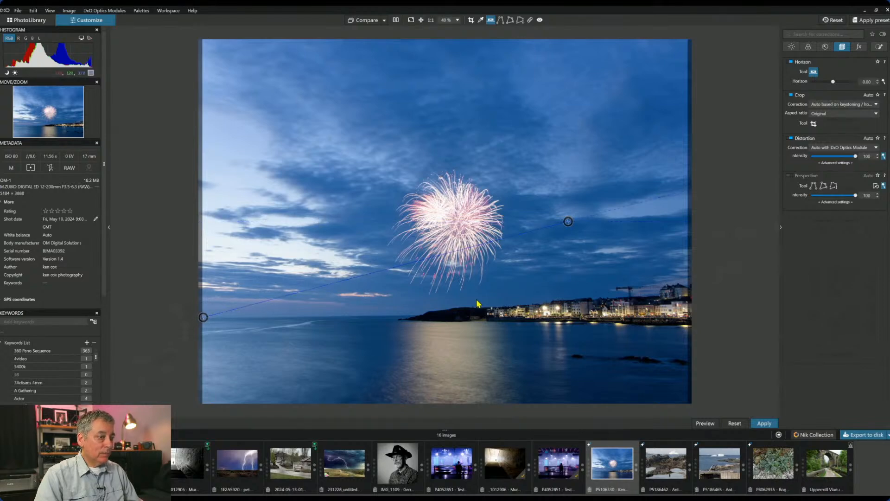
drag(568, 221, 422, 319)
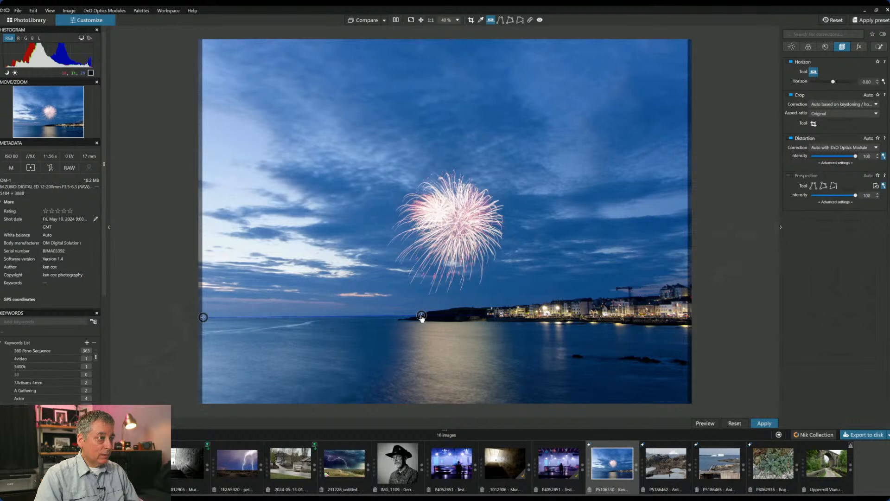
key(Return)
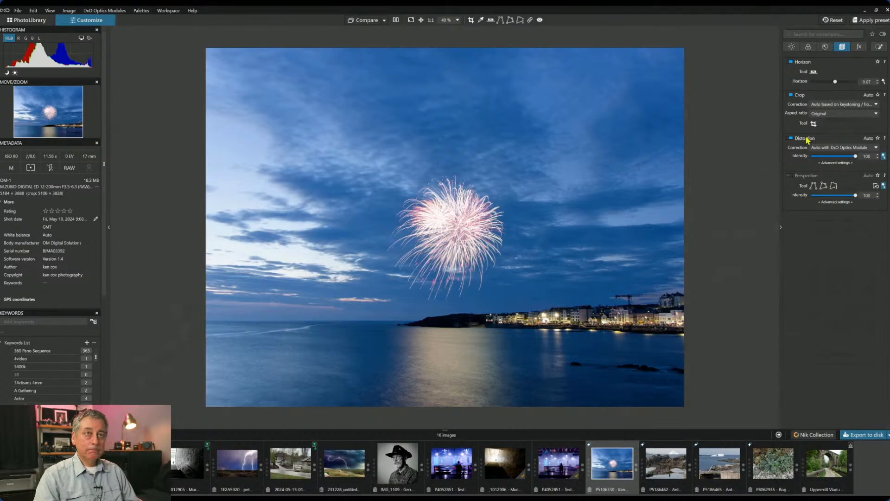
click(813, 123)
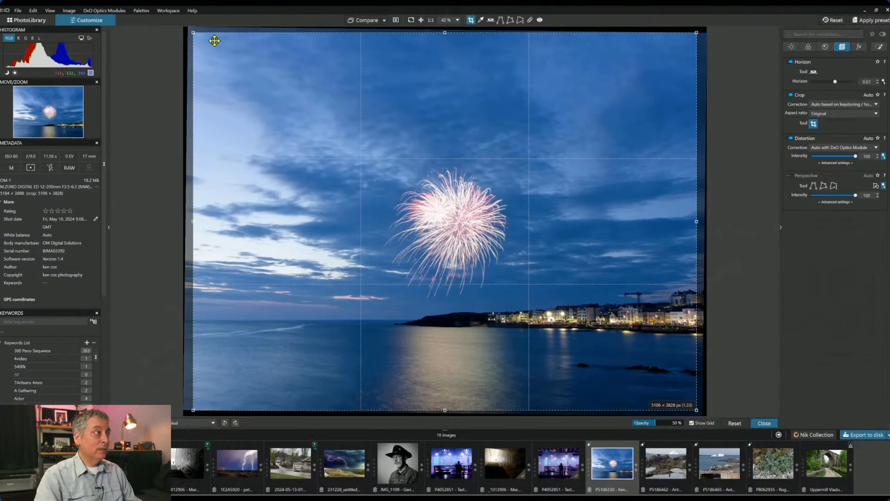
- Tighten the crop around the firework, town lights and water reflection, and apply it
drag(193, 33, 344, 224)
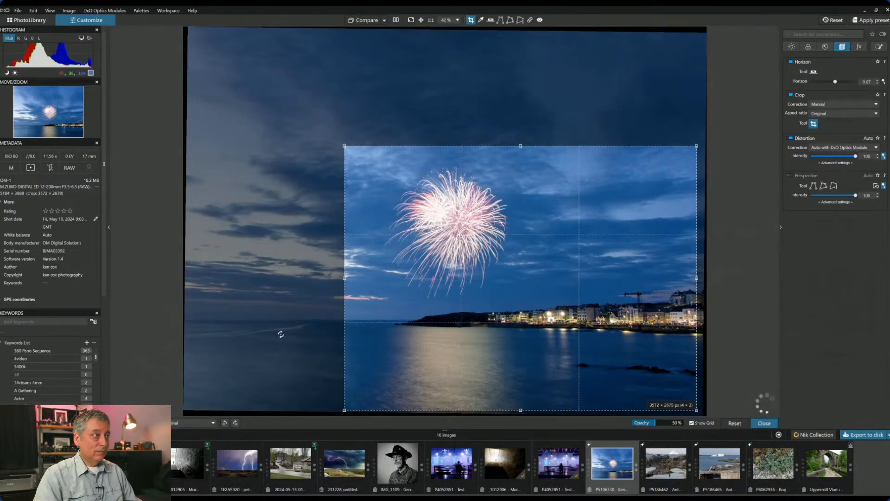
drag(564, 284, 570, 257)
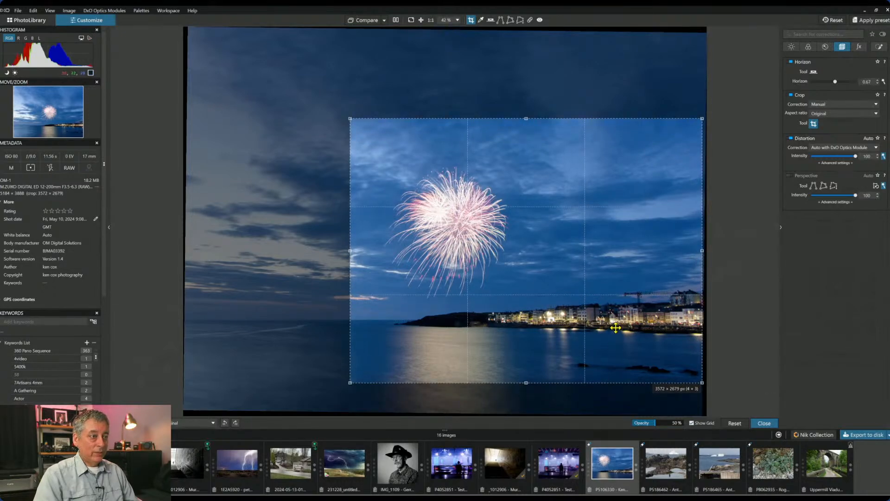
drag(702, 119, 696, 125)
drag(652, 202, 653, 202)
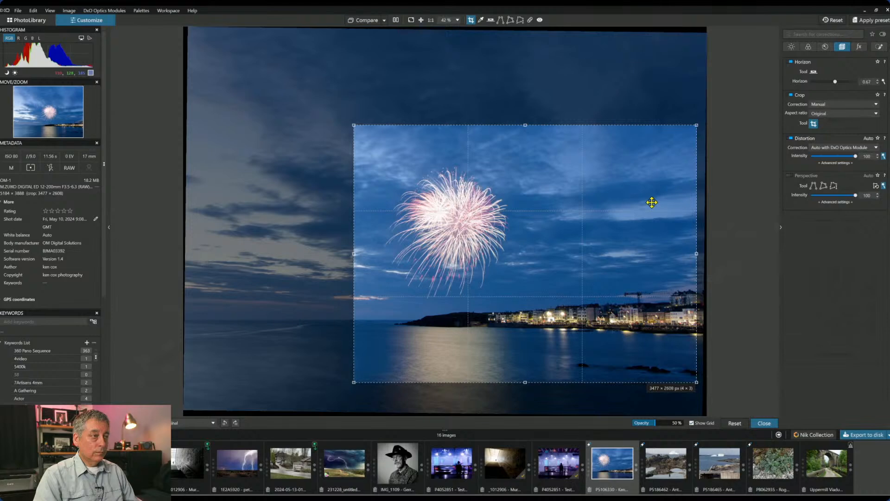
key(Return)
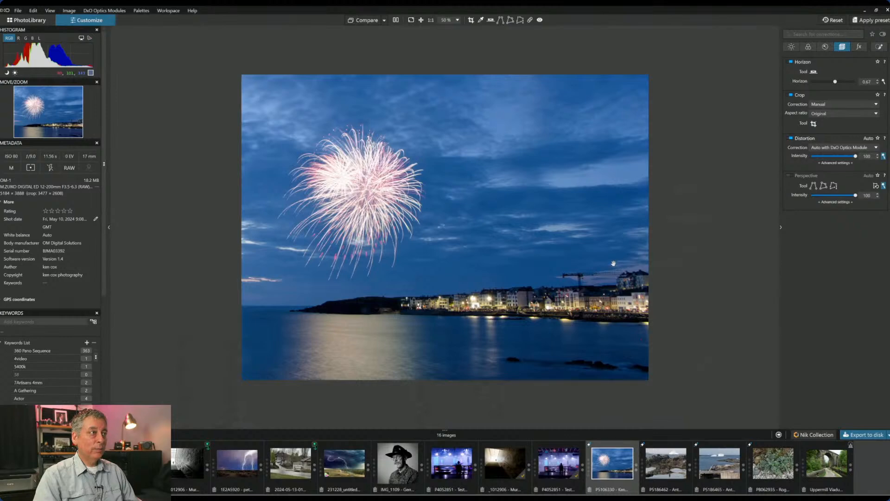
- Refine the crop to 3359 × 2519 px (4:3) and apply it
click(814, 124)
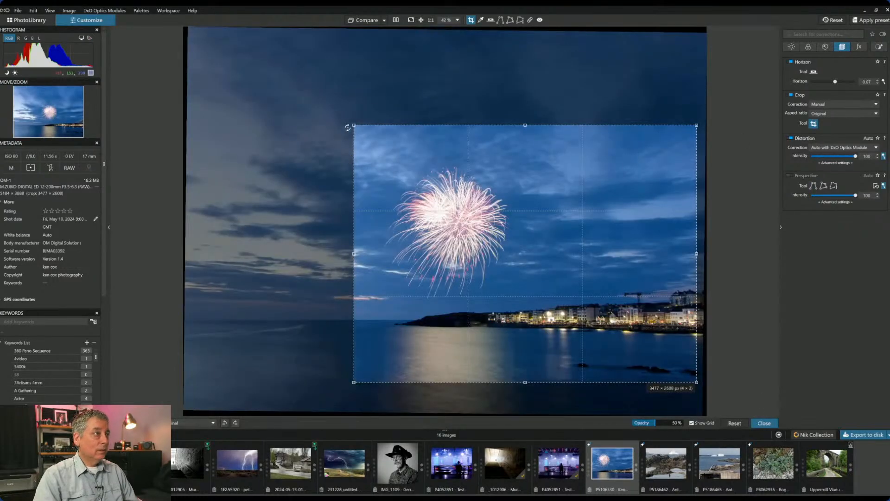
drag(354, 125, 365, 134)
drag(456, 192, 446, 193)
key(Return)
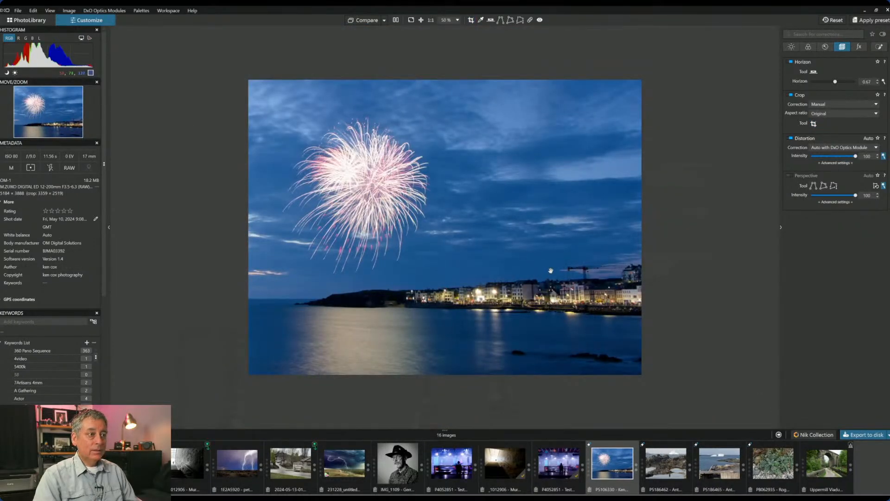
click(808, 47)
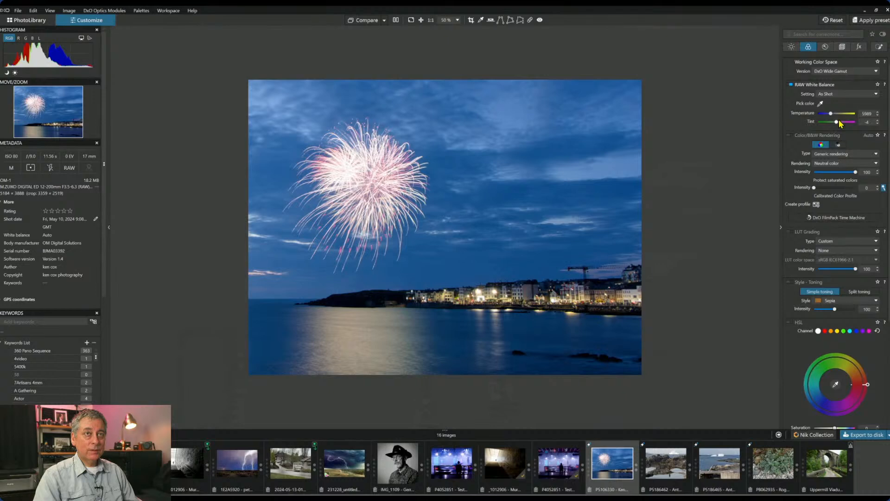
- Try Daylight and the eyedropper, then set a custom white balance of 10999 K, tint 17
click(839, 95)
click(835, 109)
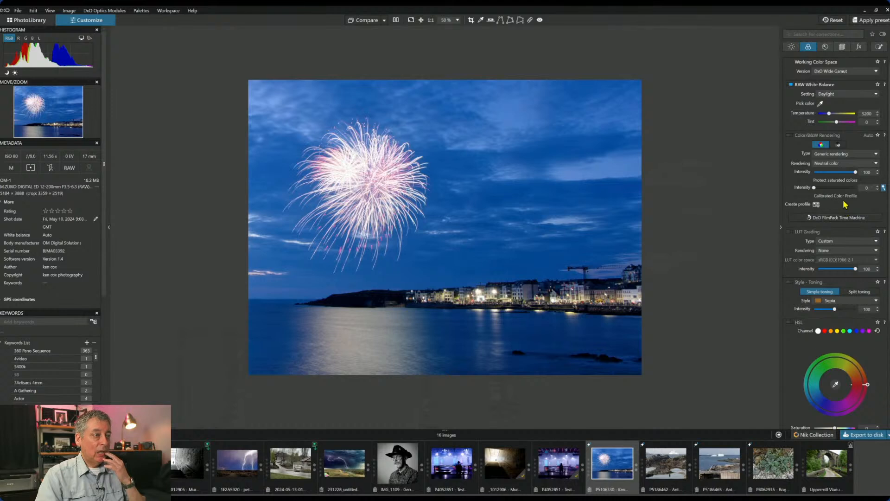
click(831, 114)
drag(831, 116, 832, 116)
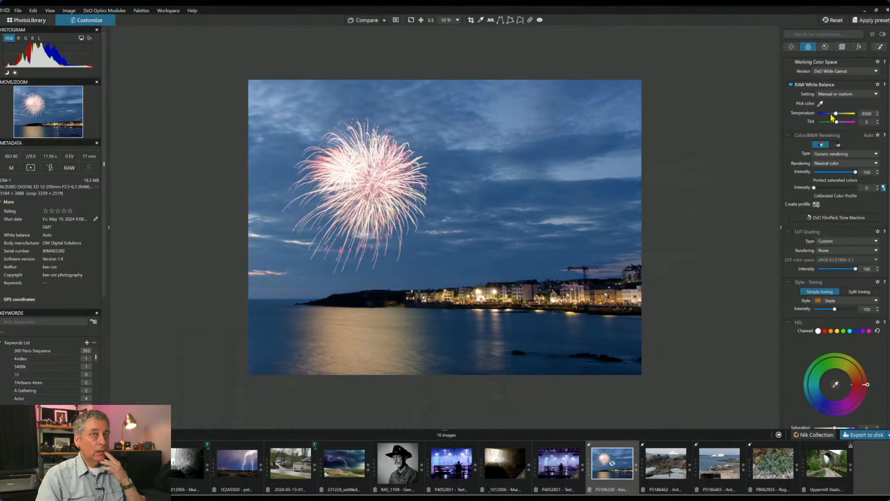
click(820, 104)
click(513, 193)
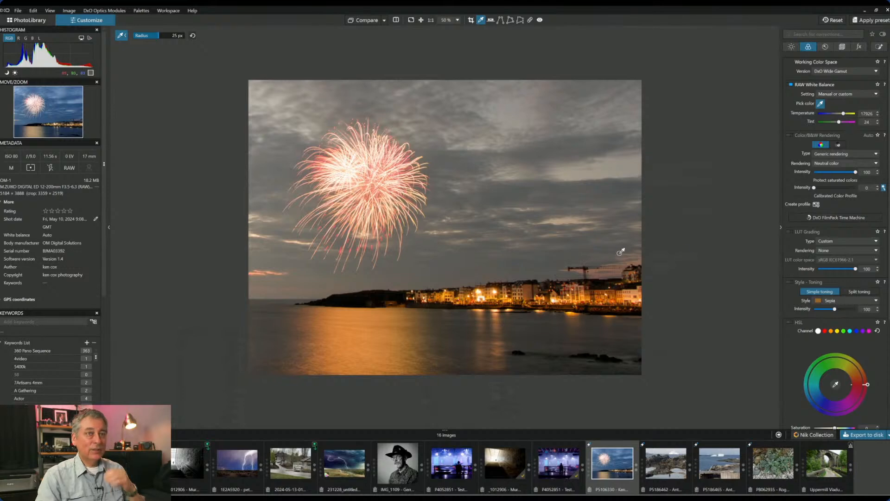
drag(843, 114, 838, 116)
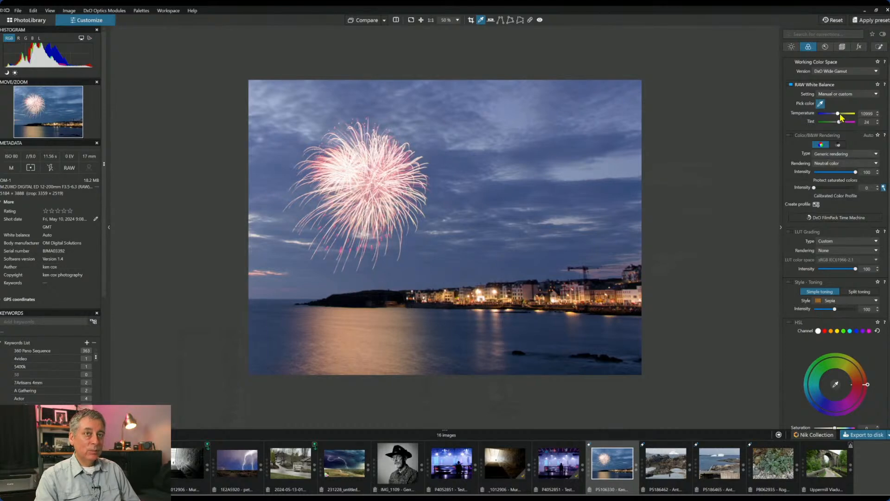
drag(838, 122, 837, 123)
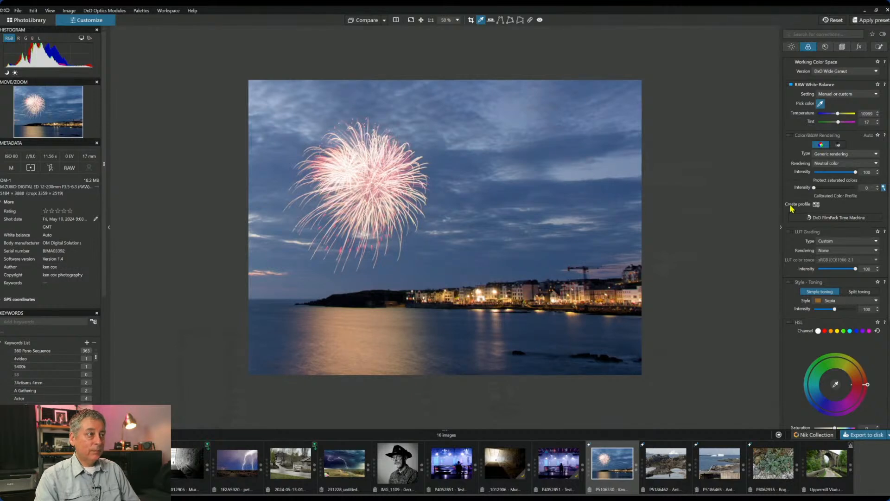
click(879, 46)
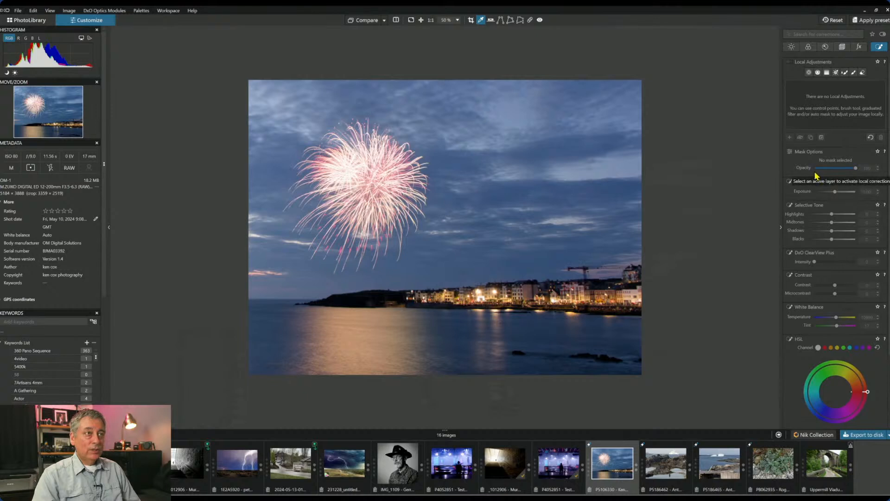
- Place a control point on the firework with luma 35, highlights -100 and midtones -33
click(809, 72)
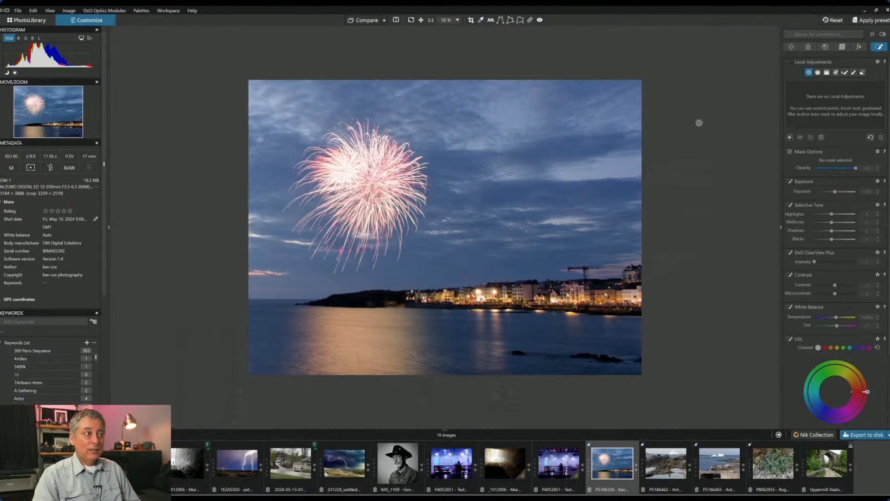
click(363, 186)
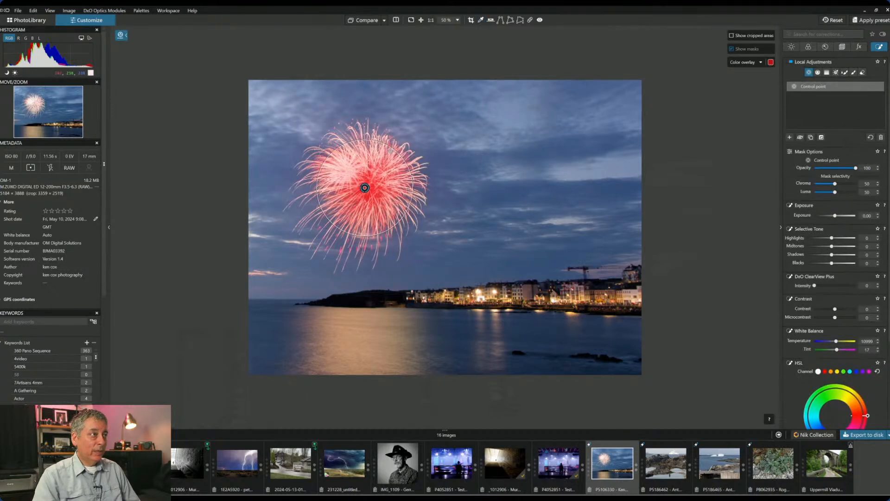
drag(392, 150, 407, 129)
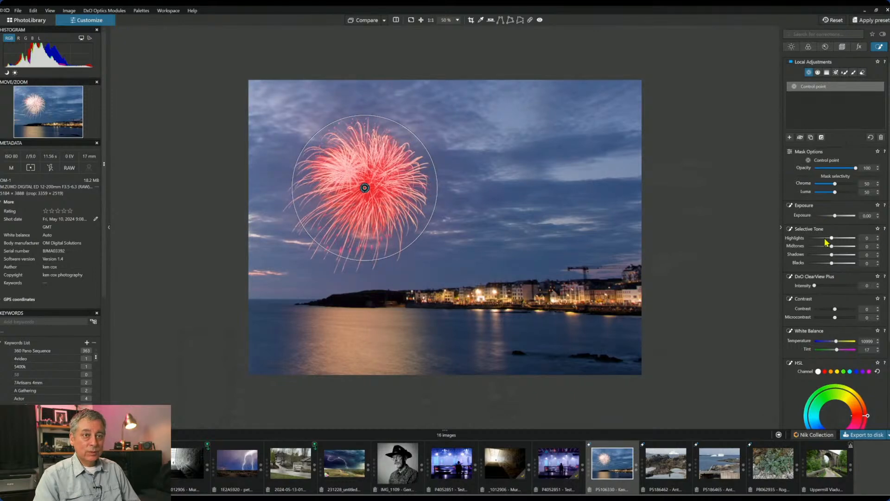
click(842, 192)
drag(842, 193, 829, 194)
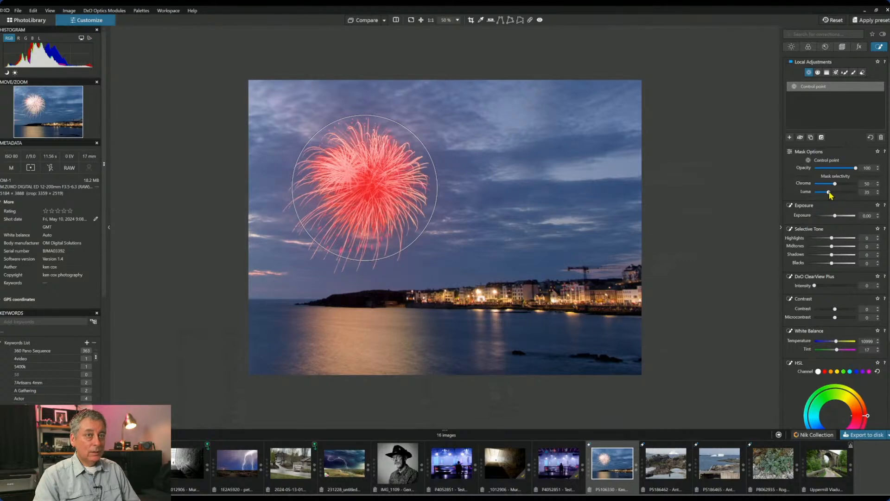
click(813, 239)
drag(813, 238, 807, 238)
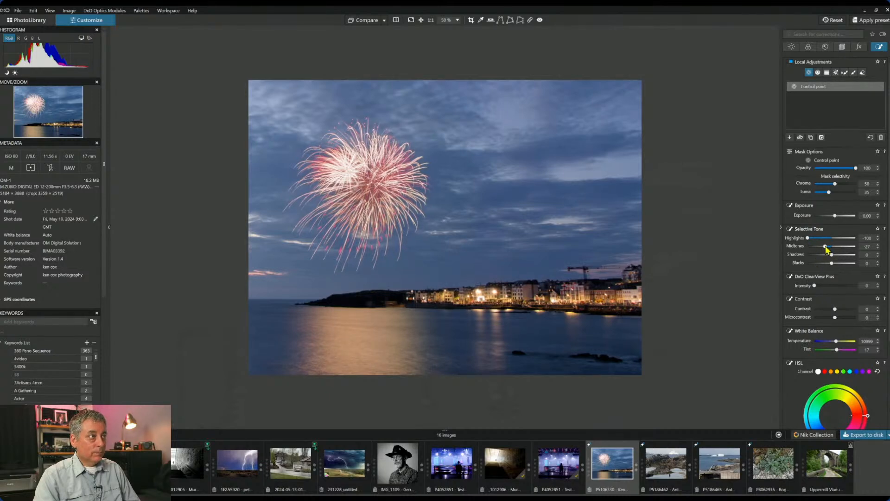
drag(826, 248, 823, 249)
- Cool the firework point to 6665 K with saturation 20 and vibrancy 70
scroll(366, 148, up, 5)
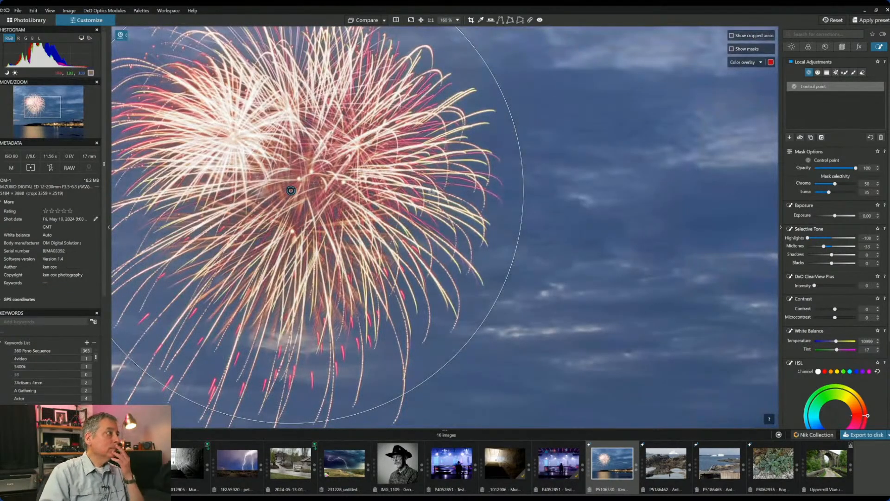
scroll(426, 202, down, 1)
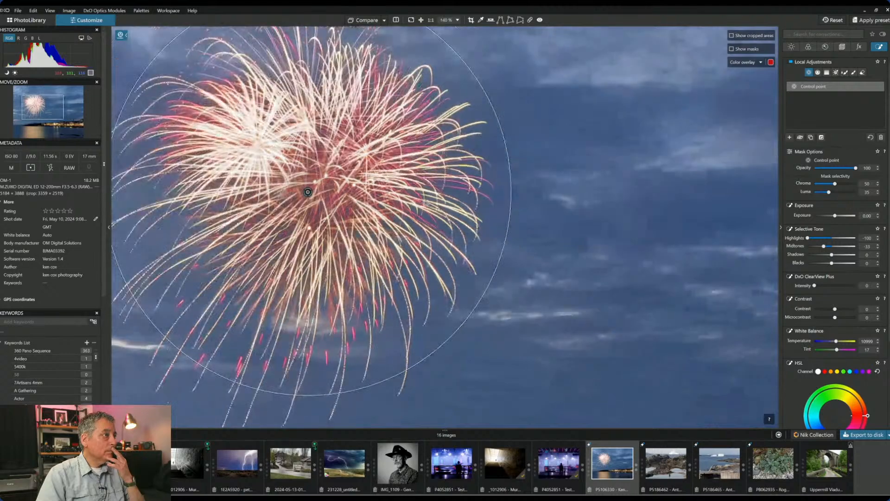
scroll(426, 202, down, 1)
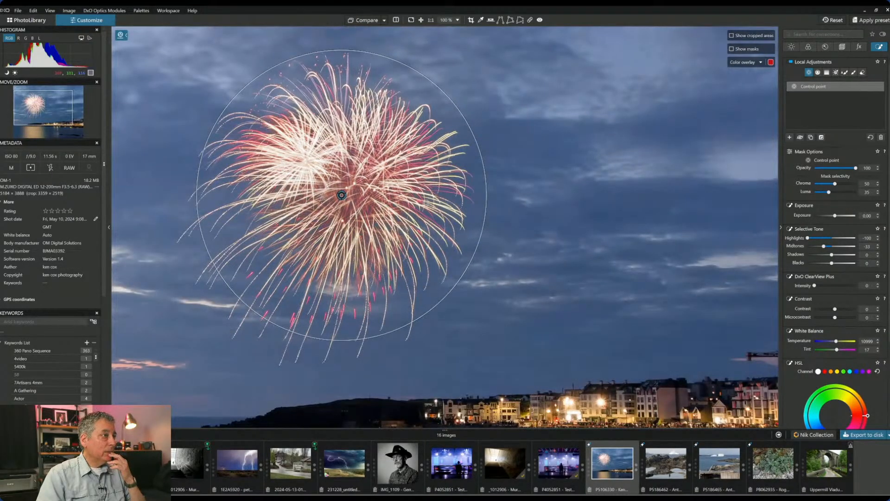
scroll(426, 202, down, 1)
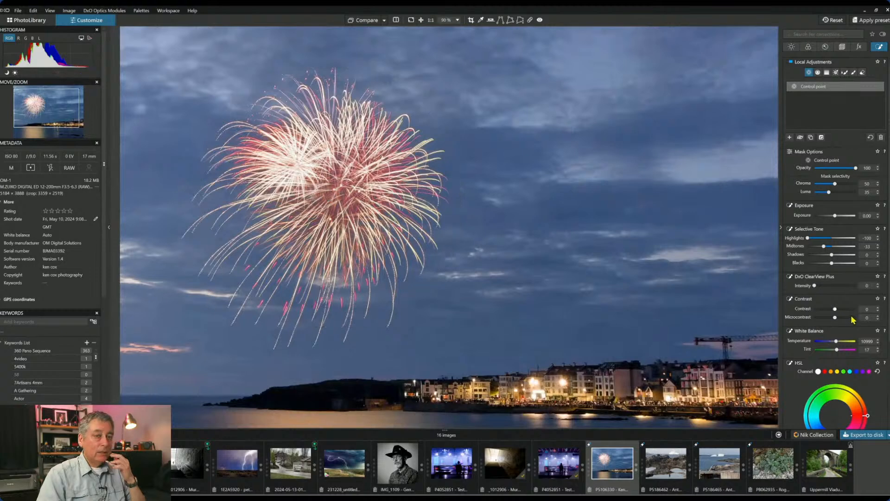
scroll(825, 366, down, 3)
scroll(824, 365, down, 1)
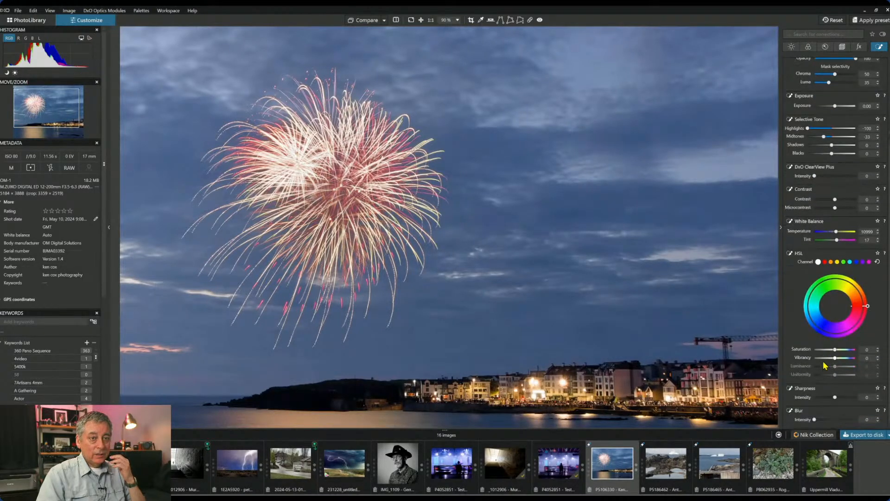
drag(836, 350, 849, 351)
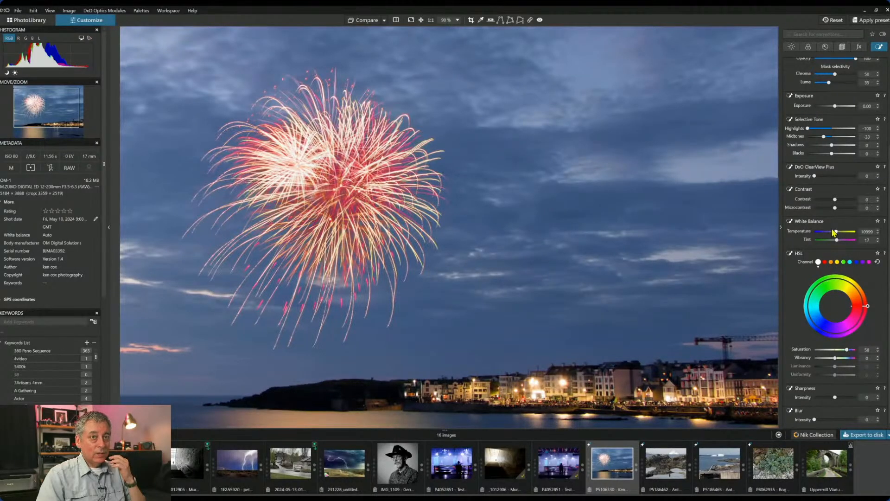
drag(836, 232, 829, 234)
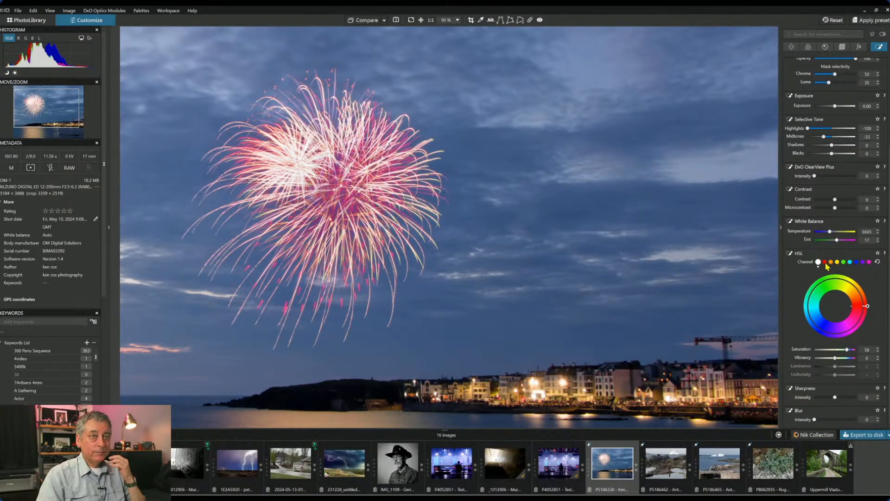
scroll(590, 252, down, 2)
scroll(590, 251, down, 2)
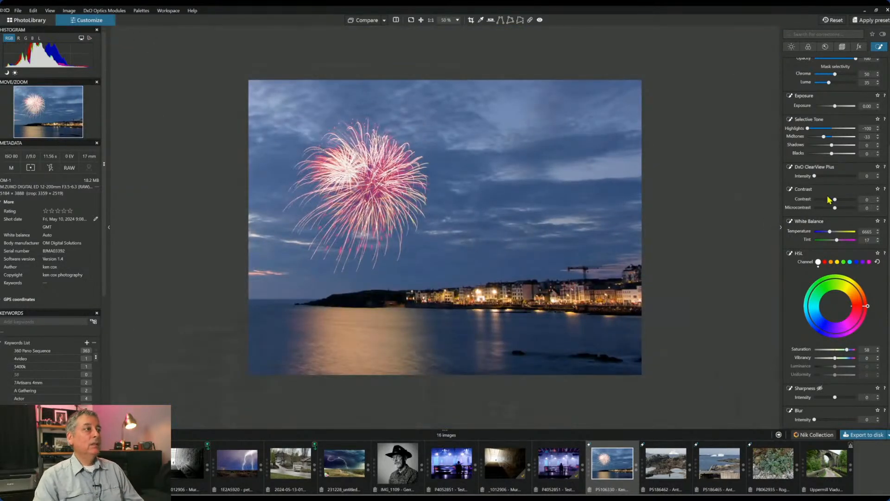
mouse_move(846, 349)
mouse_down()
mouse_move(836, 358)
mouse_move(855, 358)
mouse_up()
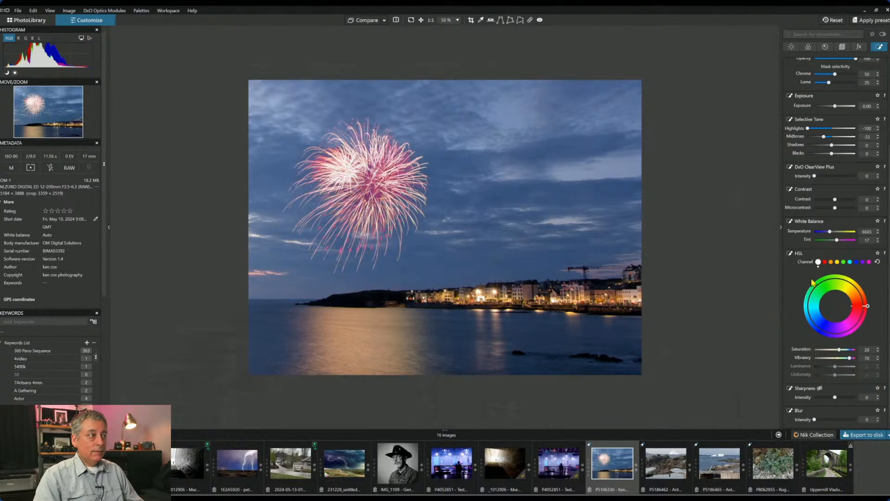
- Place a control point on the water reflection, then delete it
mouse_move(672, 248)
click(370, 338)
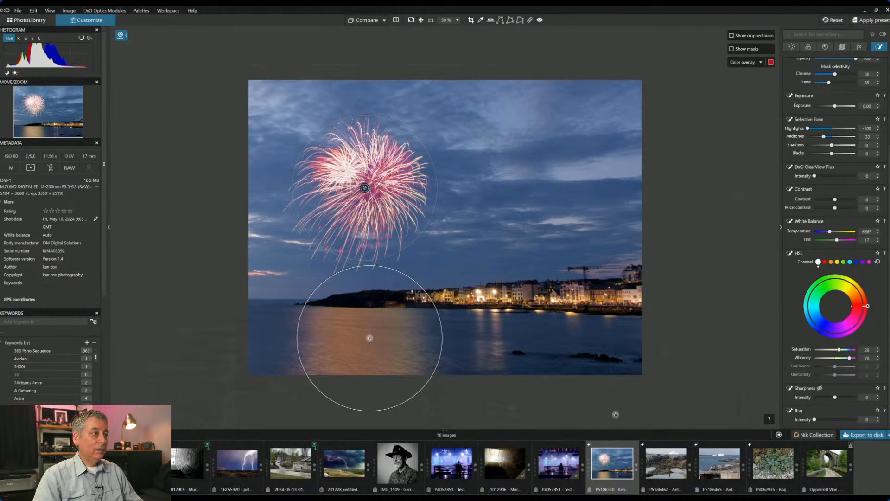
key(Delete)
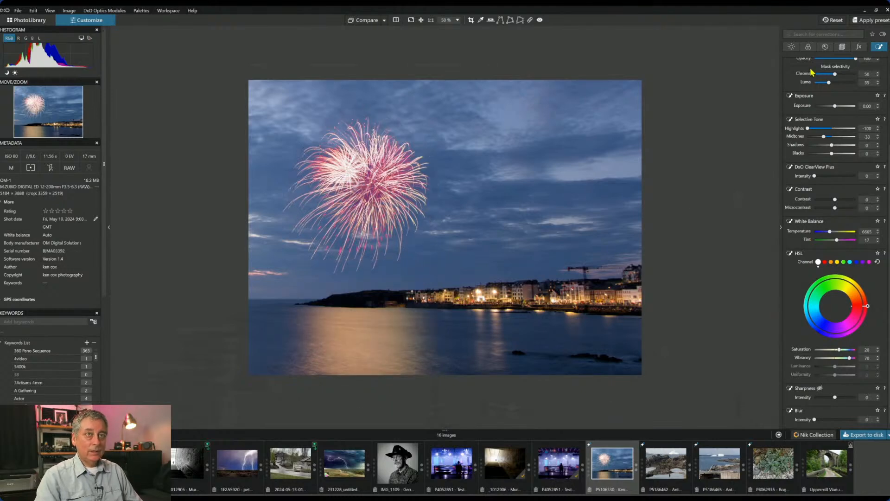
scroll(830, 93, up, 3)
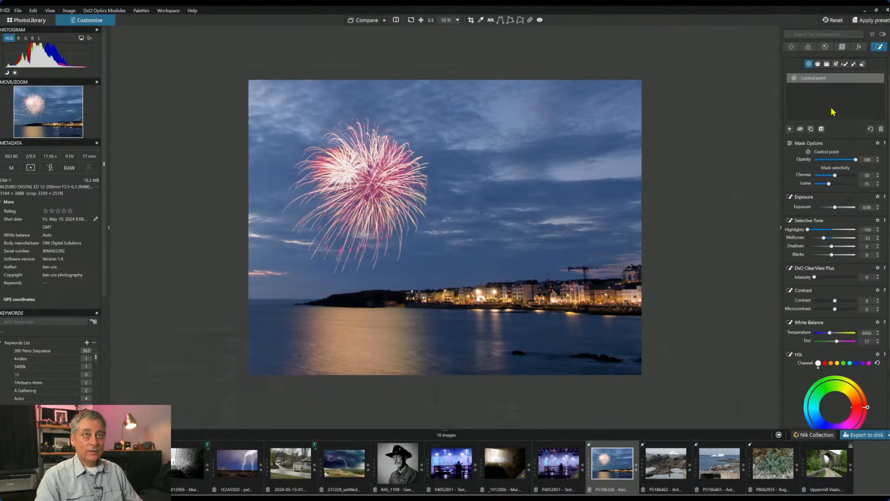
- Add a control point on the water reflection and brighten its highlights to 56
click(790, 129)
click(366, 347)
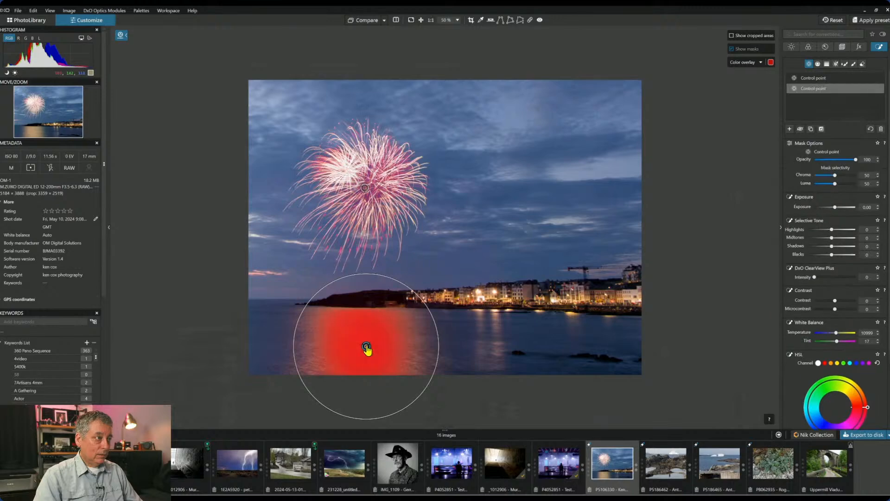
click(843, 230)
drag(844, 231, 834, 238)
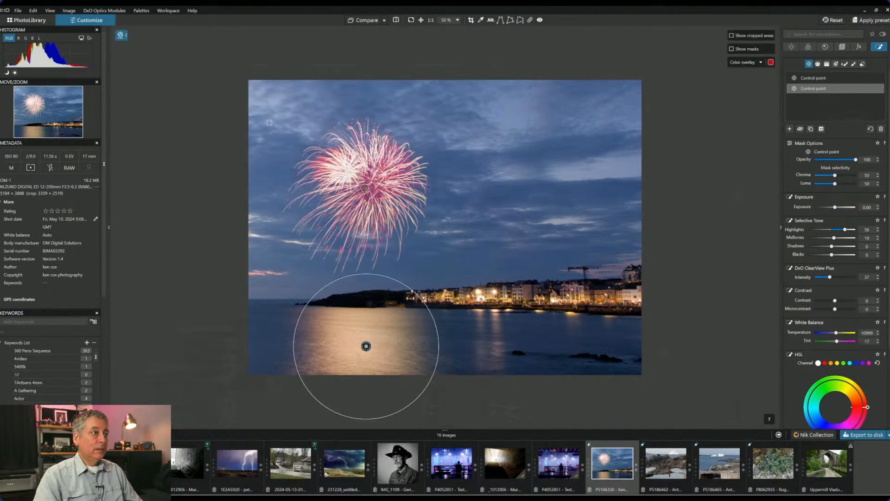
click(790, 129)
- Place a control point at the left horizon, brighten its midtones and extend it into the upper-left sky
click(269, 276)
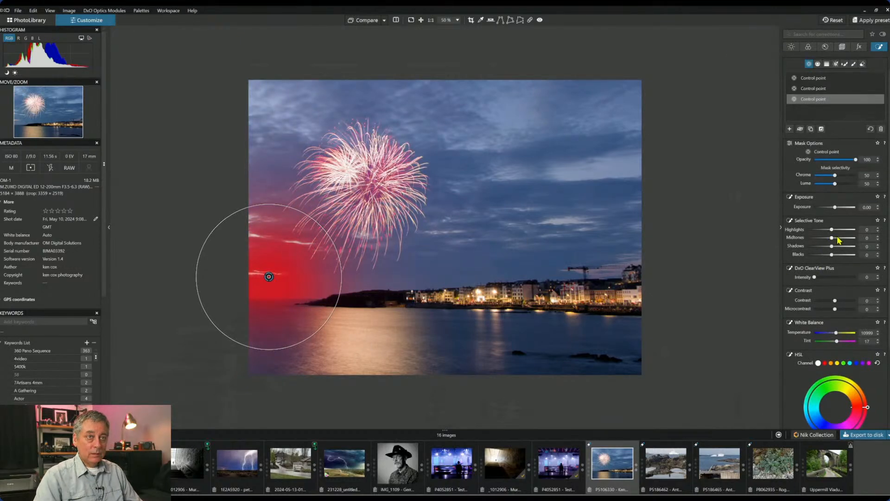
drag(833, 238, 844, 241)
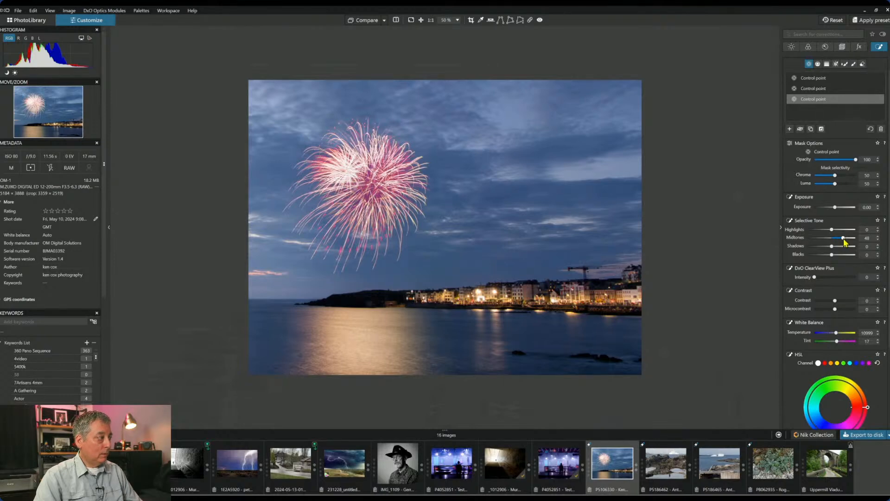
drag(844, 240, 851, 241)
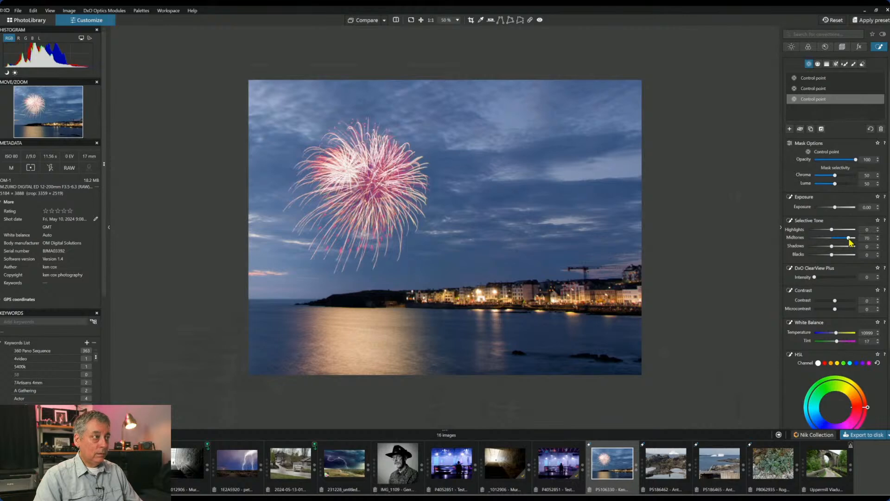
drag(306, 203, 320, 167)
click(265, 131)
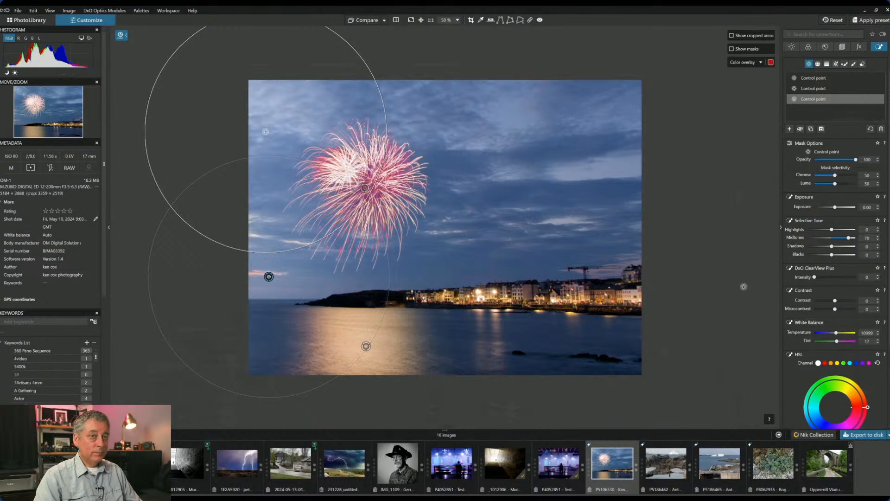
- Lift shadows to 17, warm and magenta-tint the area, and add contrast 25 and microcontrast 34
drag(831, 246, 836, 247)
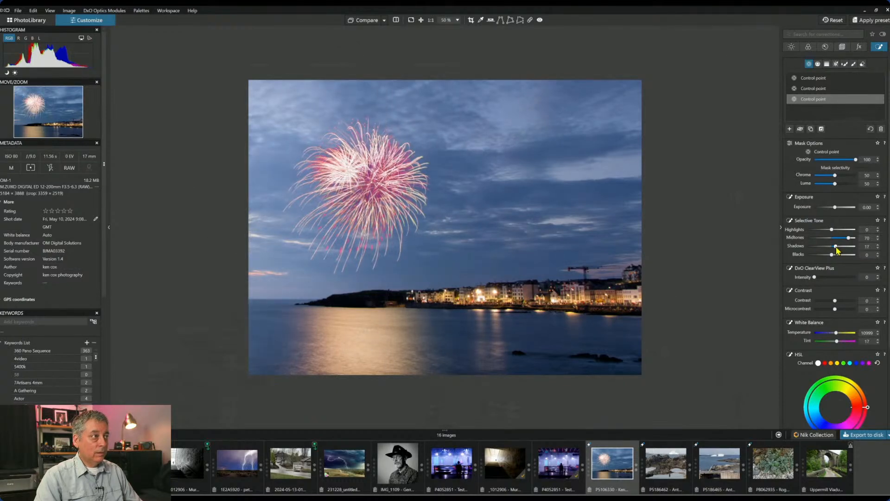
drag(836, 333, 842, 334)
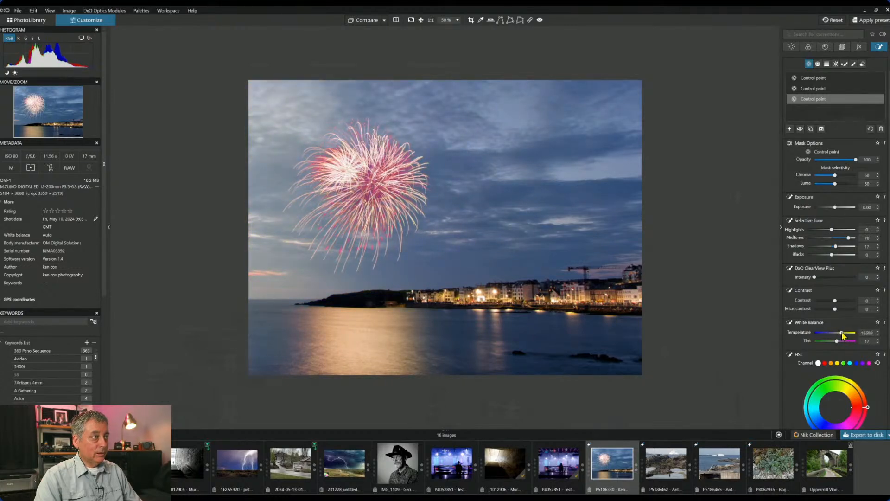
drag(834, 183, 841, 184)
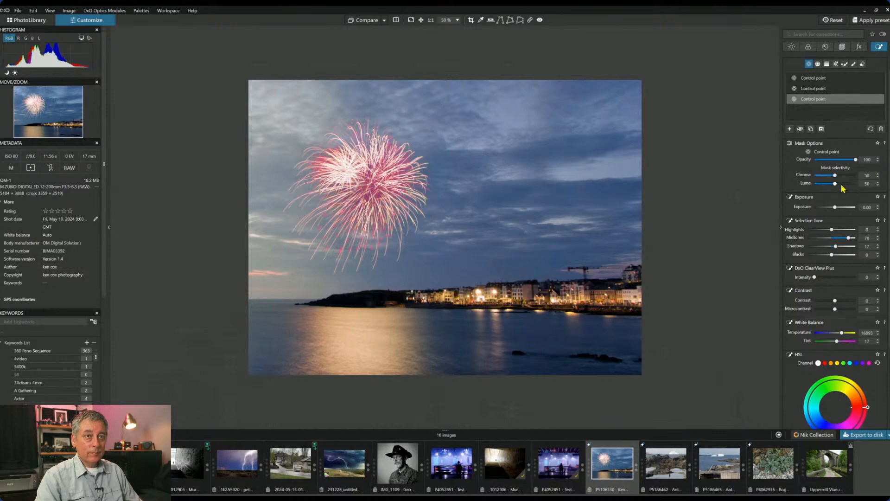
drag(839, 184, 842, 184)
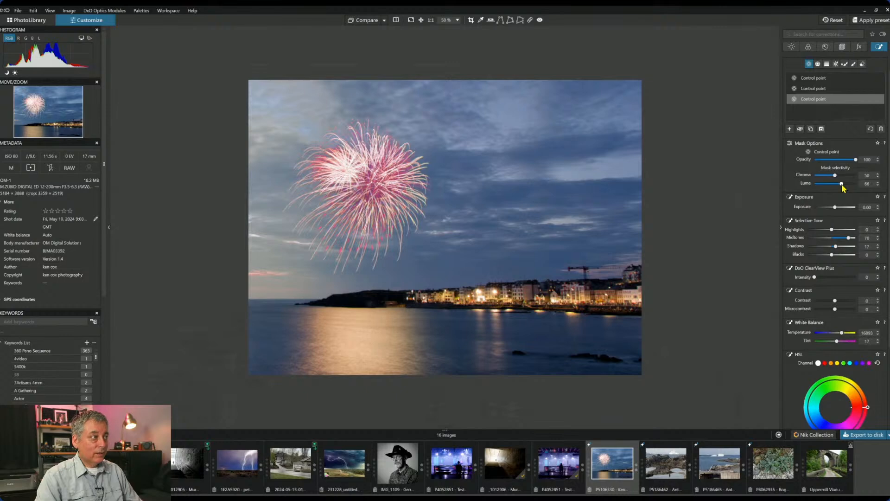
drag(837, 341, 840, 340)
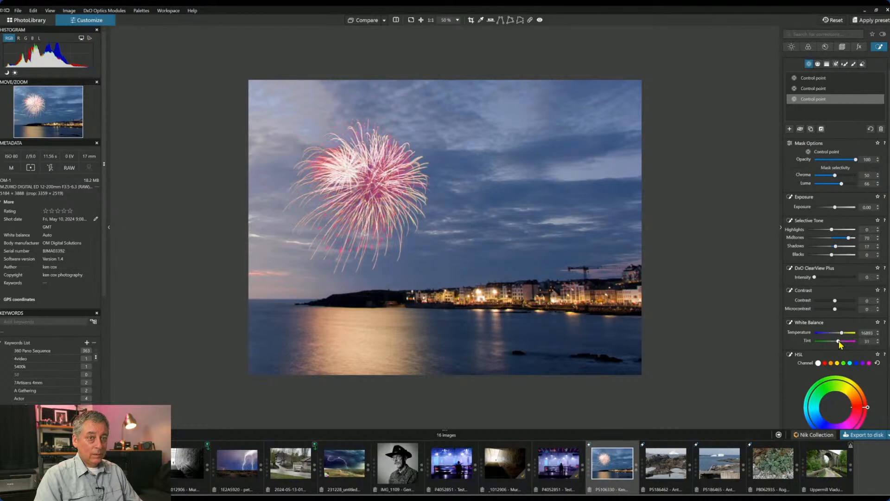
drag(835, 300, 841, 309)
drag(814, 277, 828, 278)
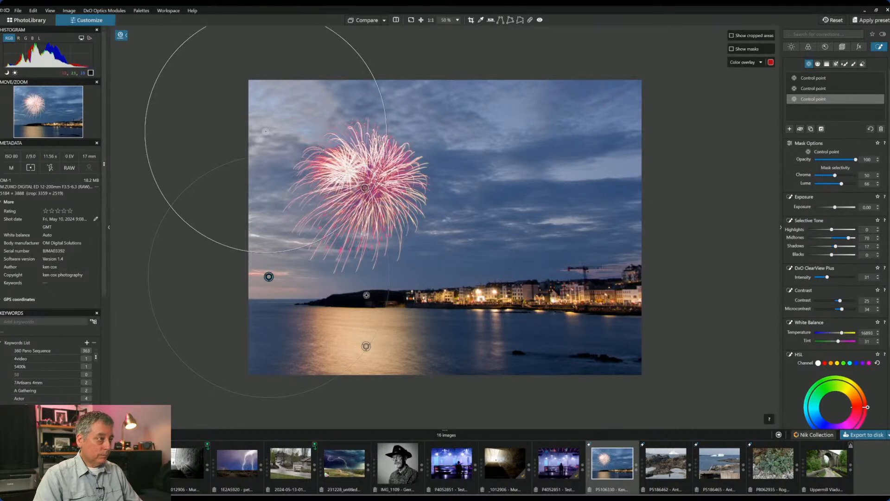
scroll(364, 292, down, 2)
scroll(363, 292, up, 1)
- Extend the mask with points on the water, headland and upper sky, nudging exposure just above zero
click(351, 277)
drag(427, 199, 399, 231)
click(404, 270)
click(374, 115)
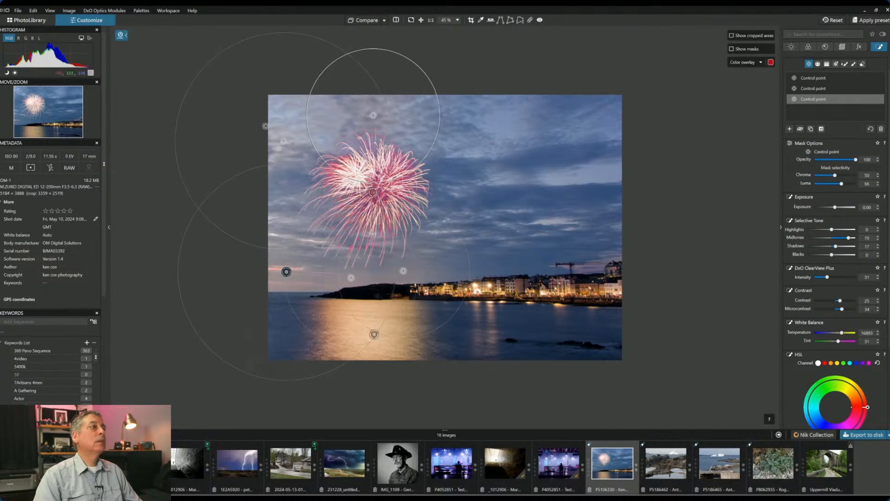
drag(834, 207, 834, 210)
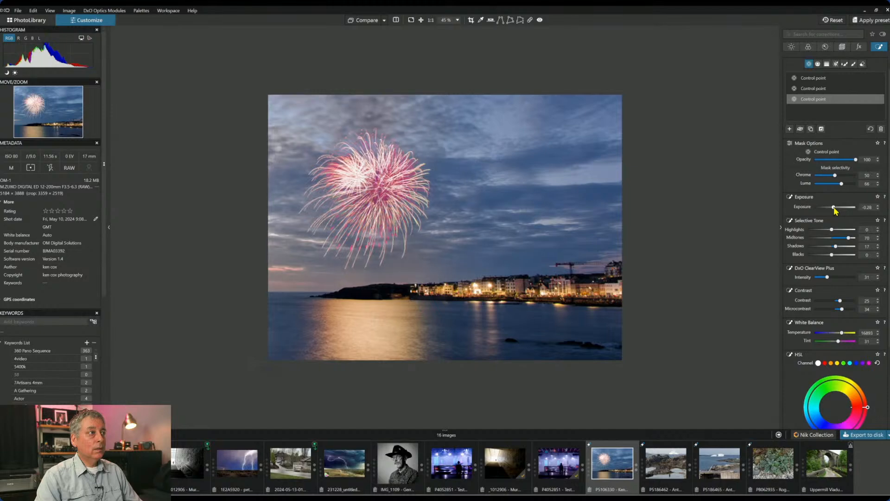
click(835, 207)
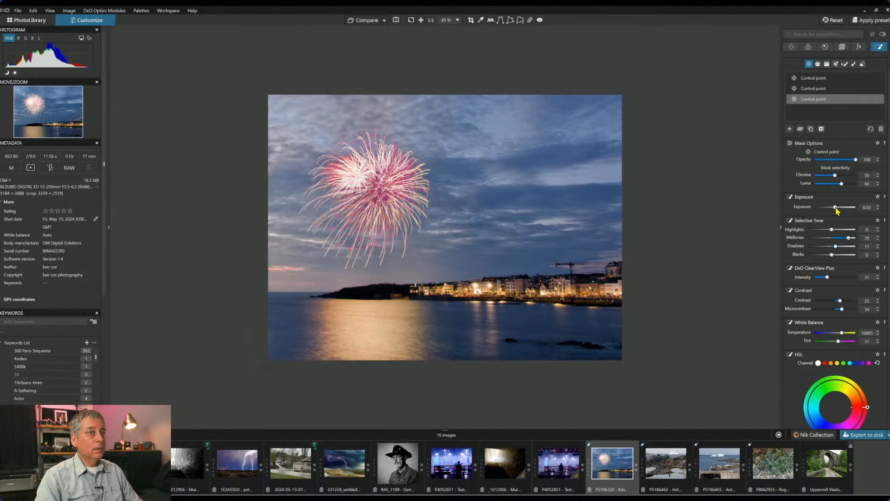
mouse_move(616, 346)
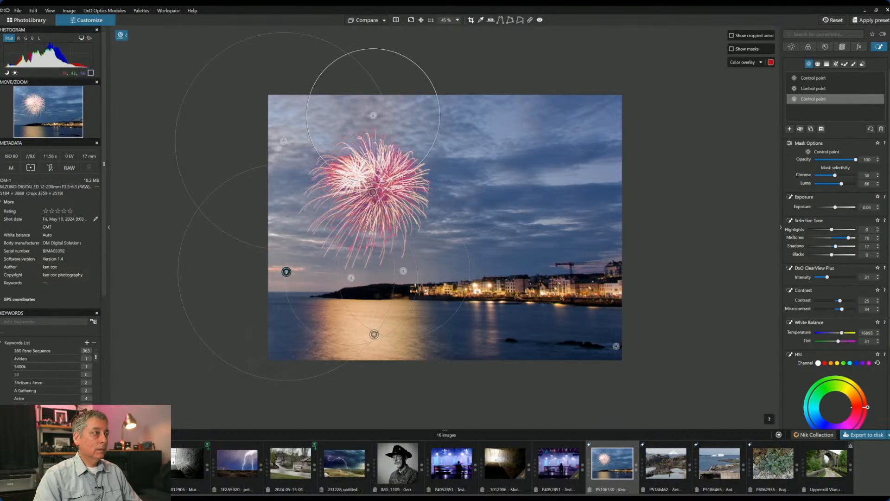
- Darken the fireworks point, and raise the horizon point to ClearView Plus 56 and midtones 87
click(372, 191)
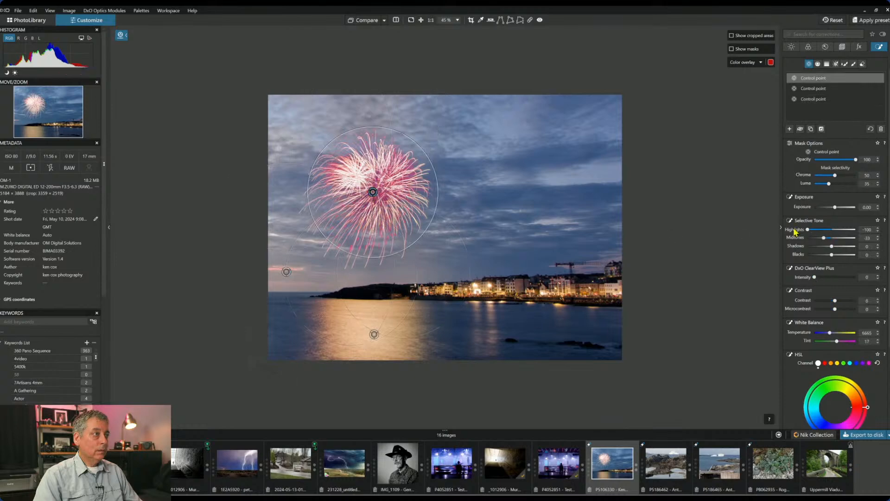
drag(837, 211, 833, 208)
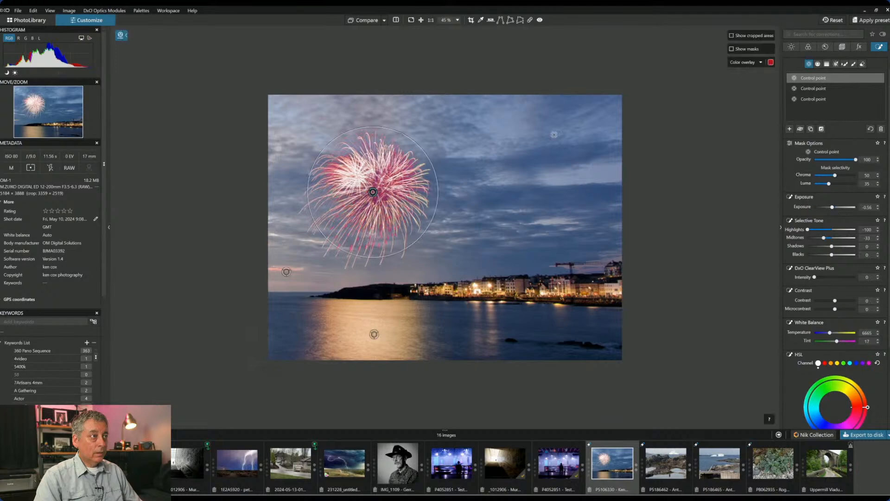
click(286, 271)
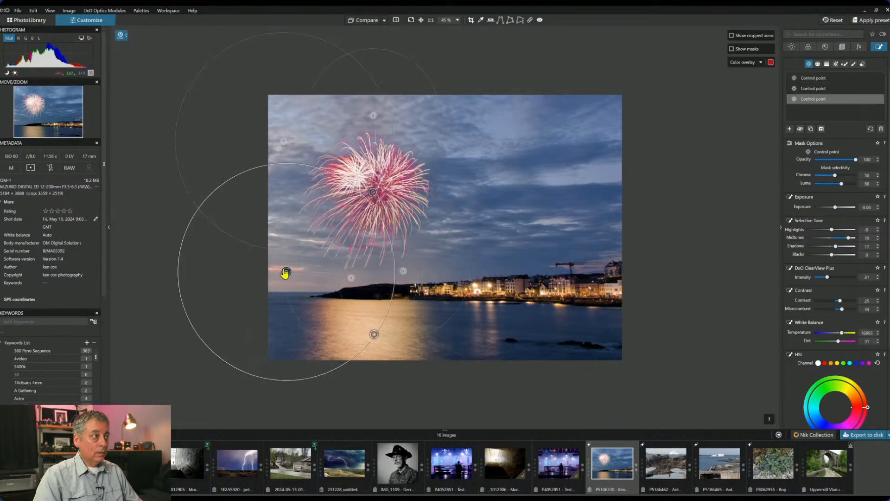
drag(827, 280, 839, 281)
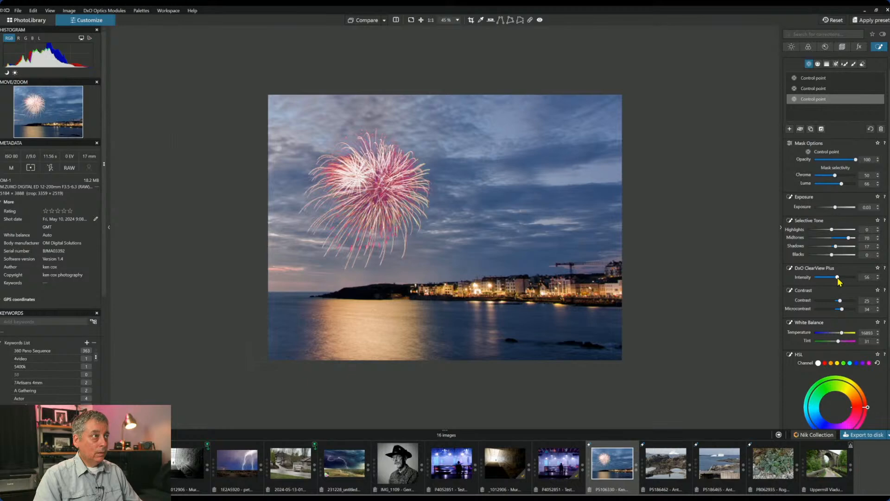
drag(848, 240, 854, 242)
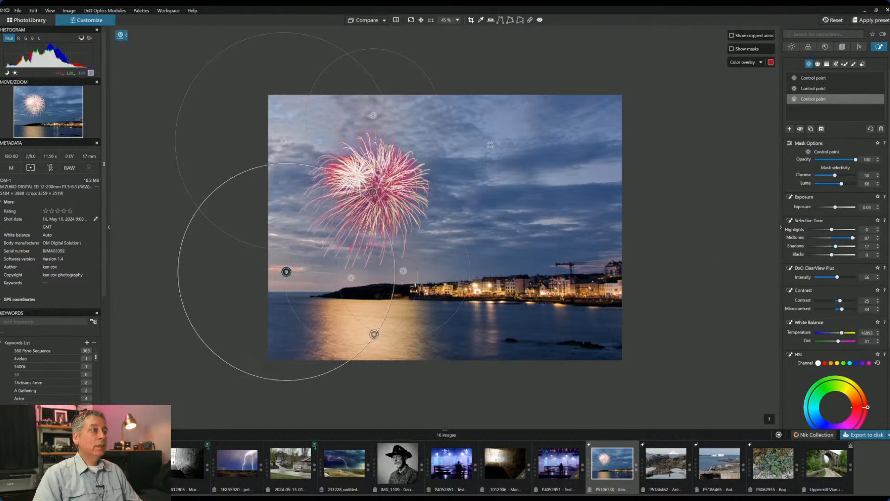
click(435, 117)
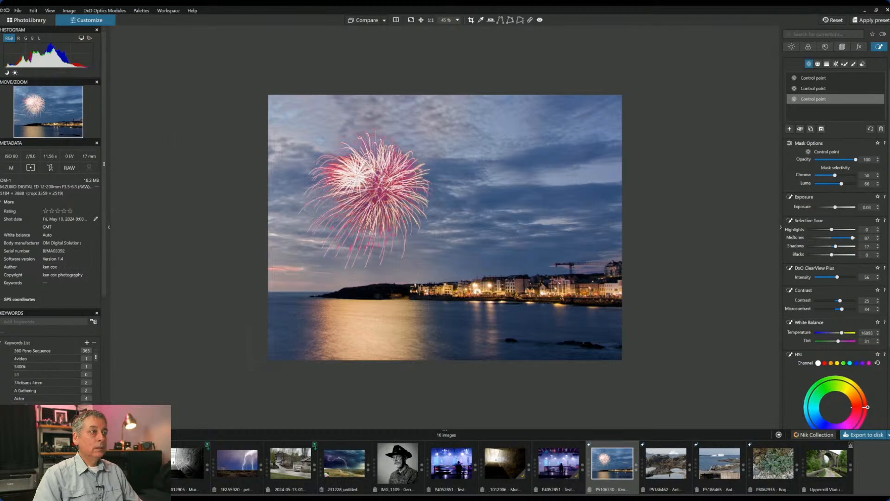
click(790, 129)
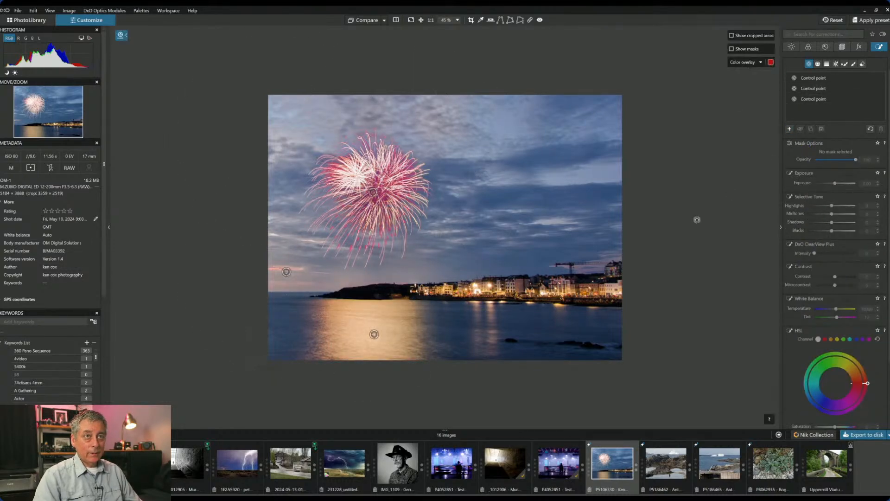
- Place a fourth control point over the right-hand sky with highlights 50 and blacks -33, then deselect it
click(499, 232)
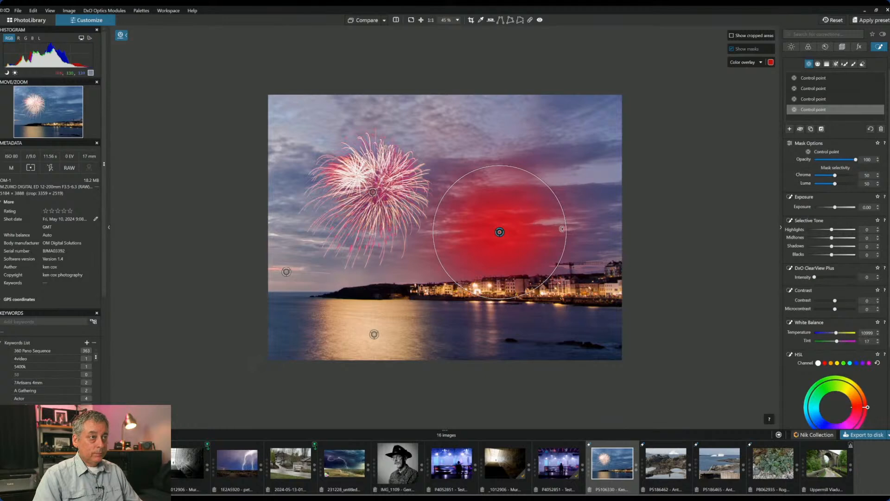
click(589, 247)
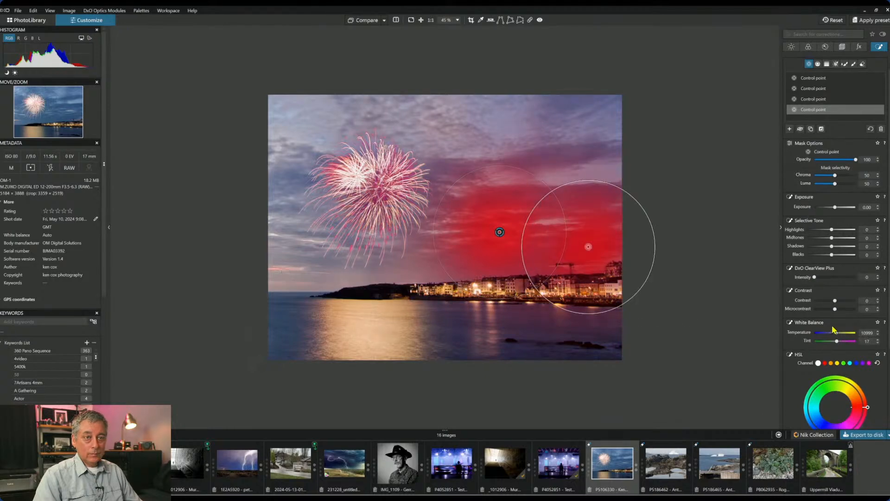
drag(833, 255, 828, 255)
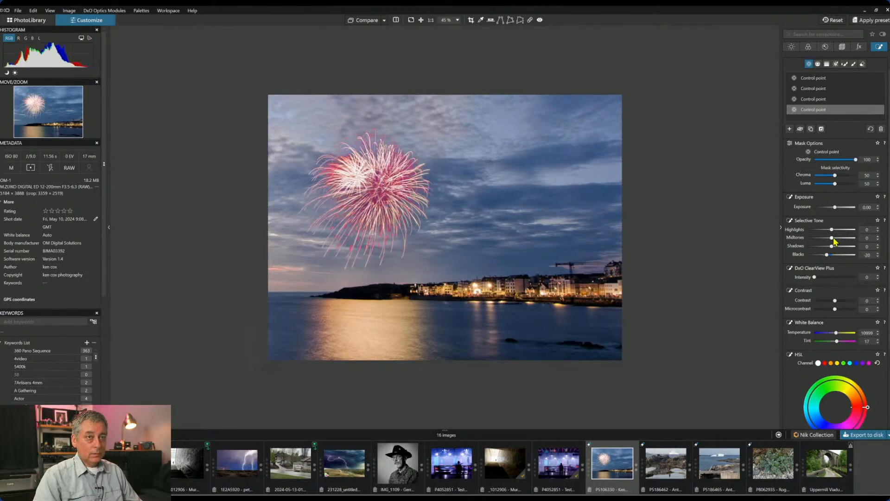
drag(832, 229, 843, 229)
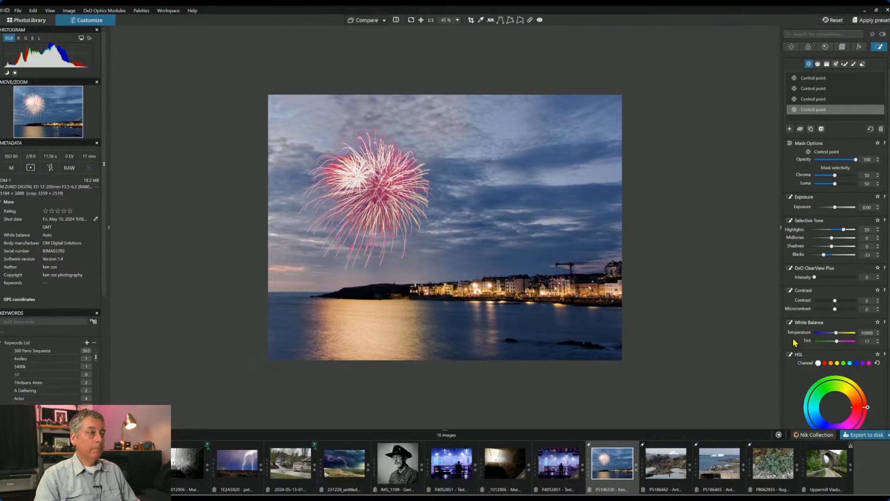
mouse_move(733, 308)
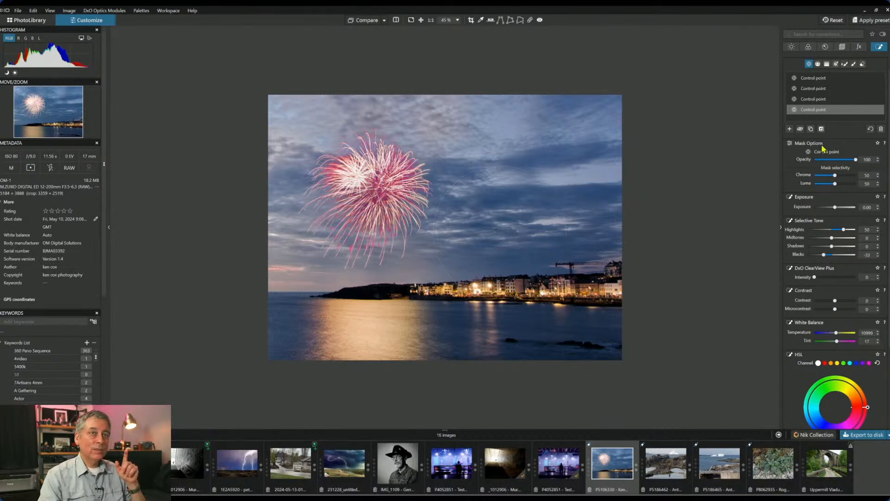
key(ctrl+z)
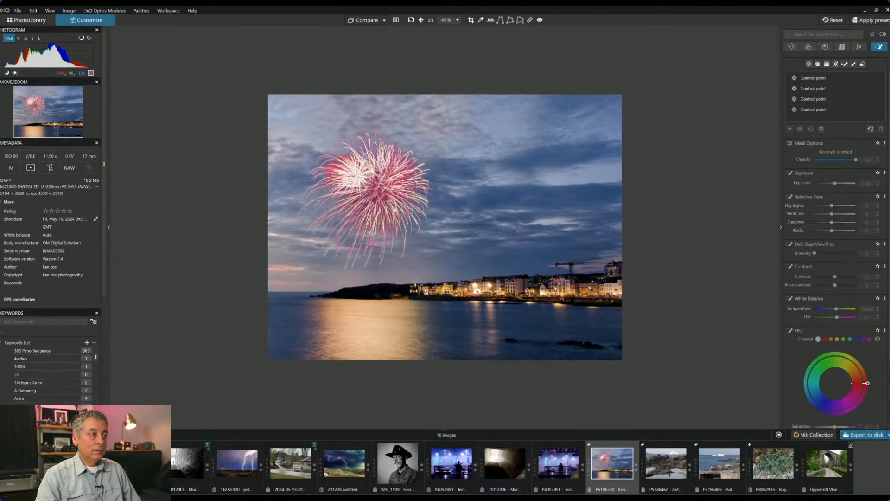
- Compare the edited cropped photo with the original uncropped version, then return to the edit
click(826, 48)
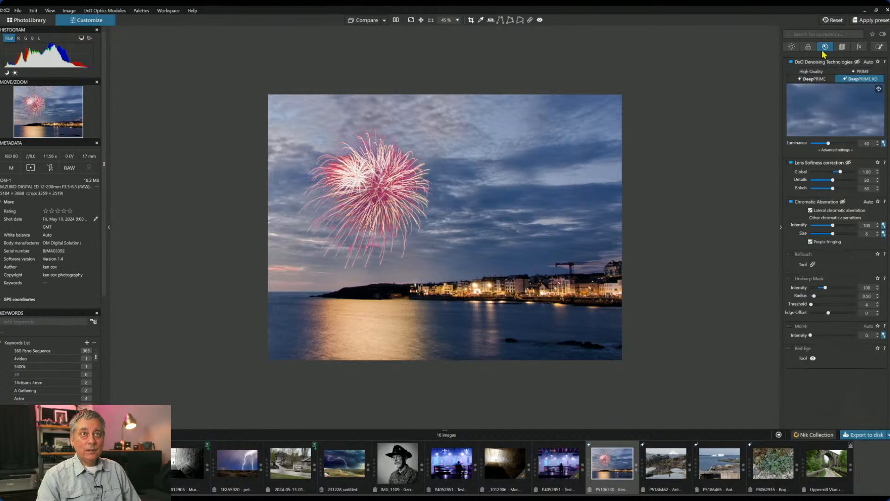
click(372, 21)
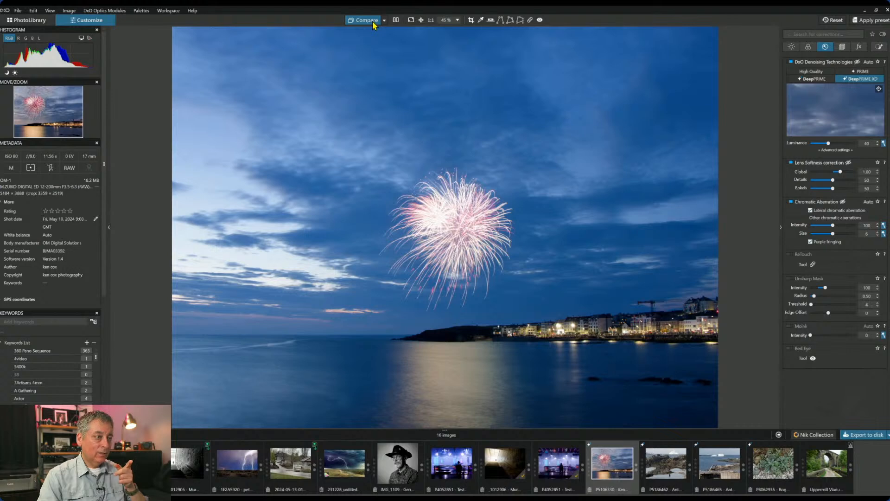
click(372, 21)
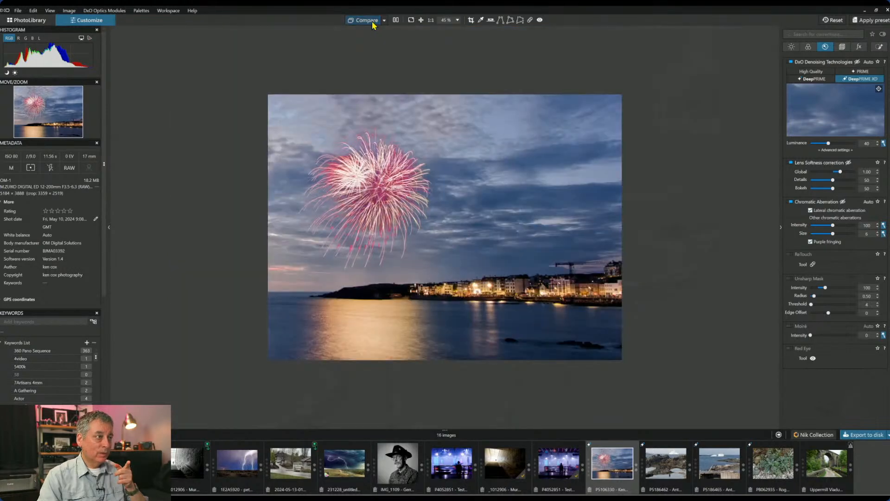
- Select the water-reflection control point and drag its temperature down to 5760
click(880, 47)
click(809, 64)
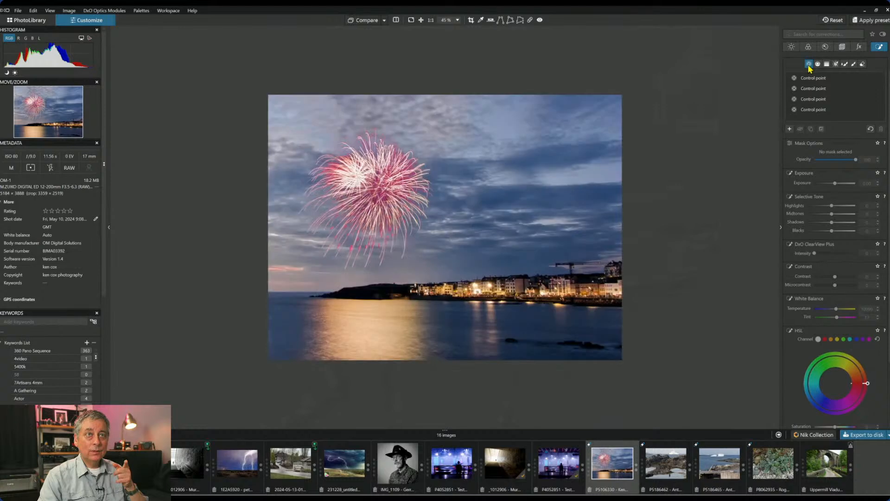
click(807, 78)
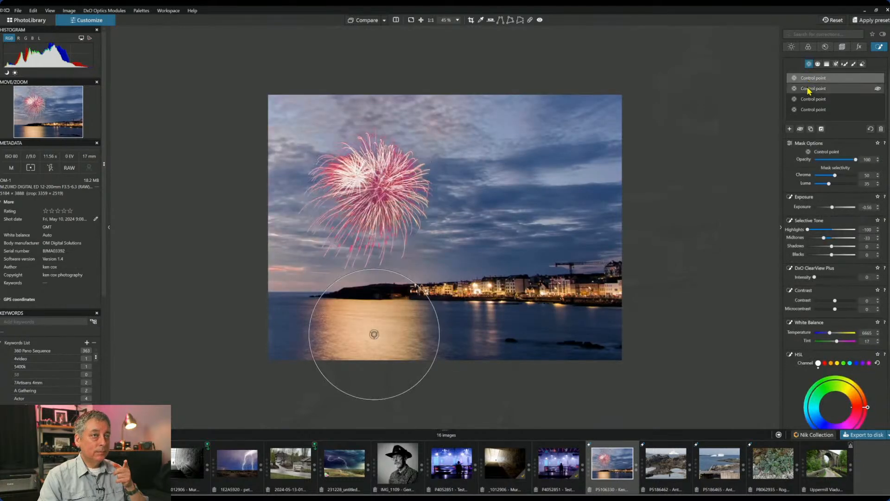
click(807, 88)
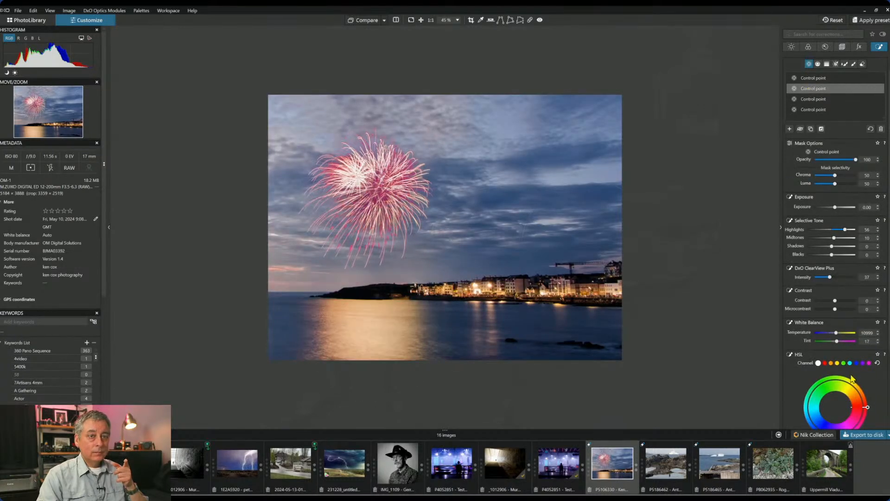
mouse_move(836, 333)
mouse_down()
mouse_move(828, 333)
mouse_move(842, 342)
mouse_up()
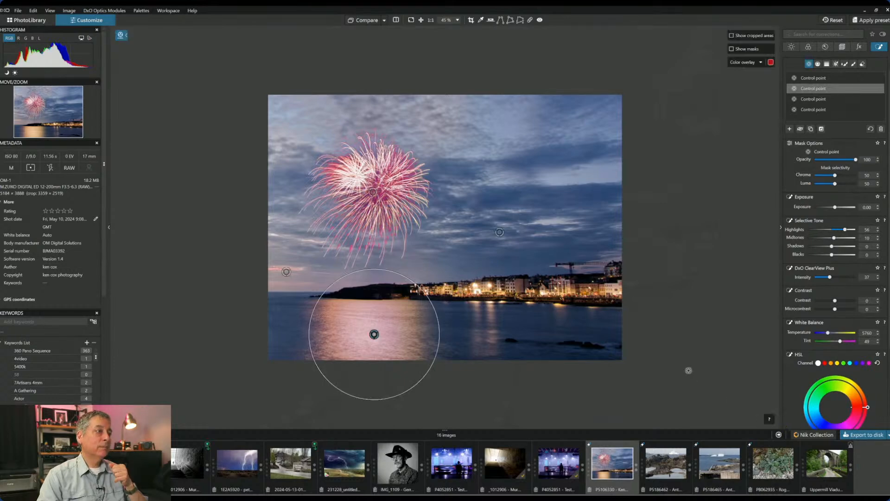
- Create a virtual copy of the fireworks photo and crop it to a tall 3×4 portrait
right_click(618, 469)
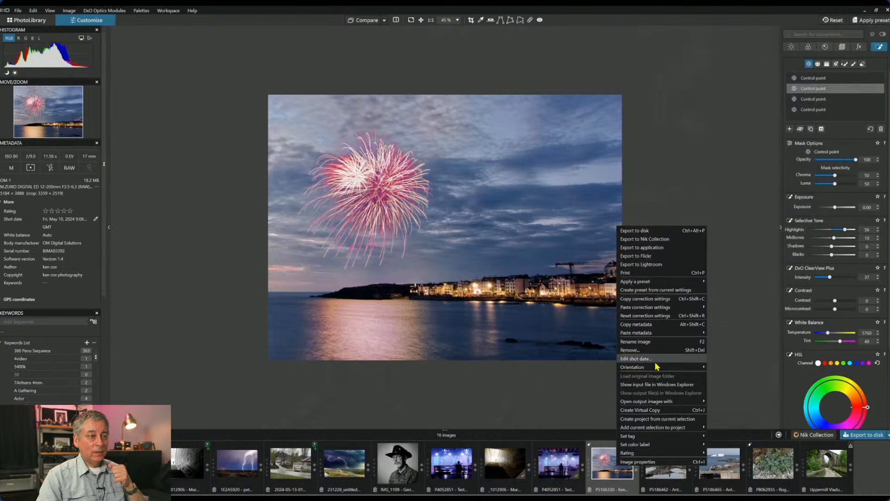
click(655, 408)
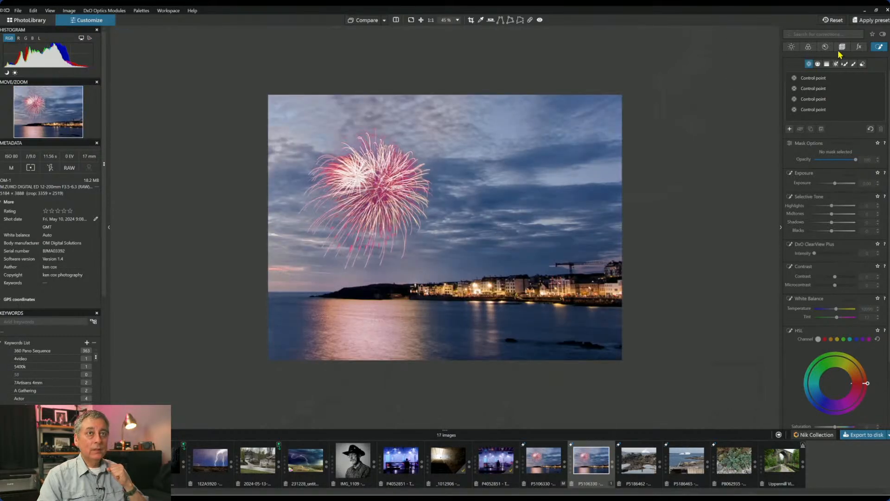
click(842, 47)
click(814, 124)
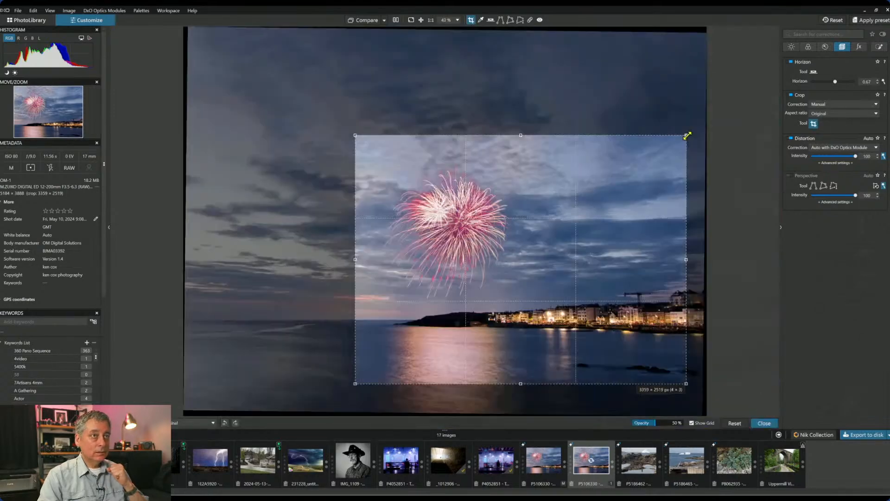
drag(687, 136, 535, 105)
drag(509, 156, 481, 184)
key(Return)
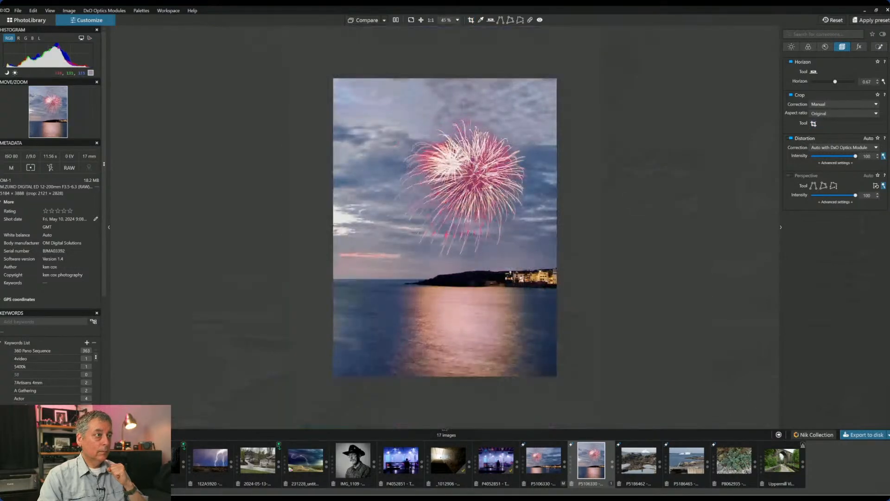
scroll(573, 283, up, 2)
scroll(573, 282, down, 1)
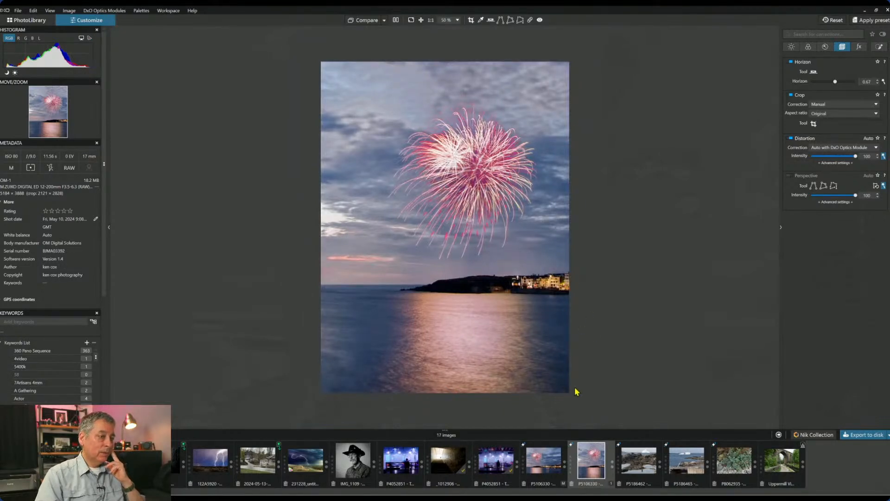
- Check the original photo, then trim the top of the portrait copy's crop slightly
click(550, 462)
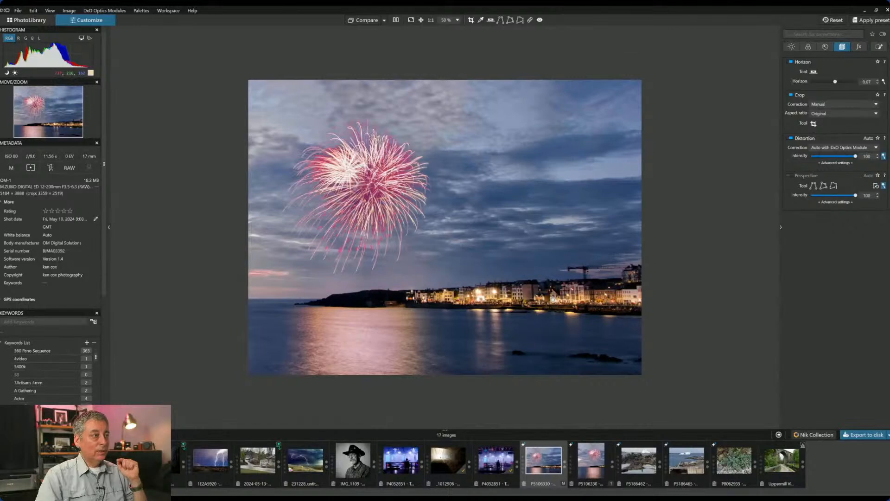
click(591, 473)
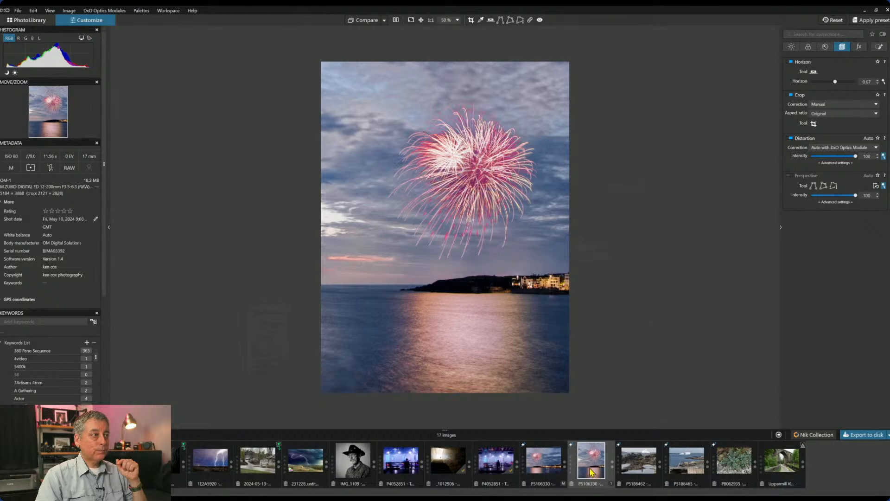
click(813, 124)
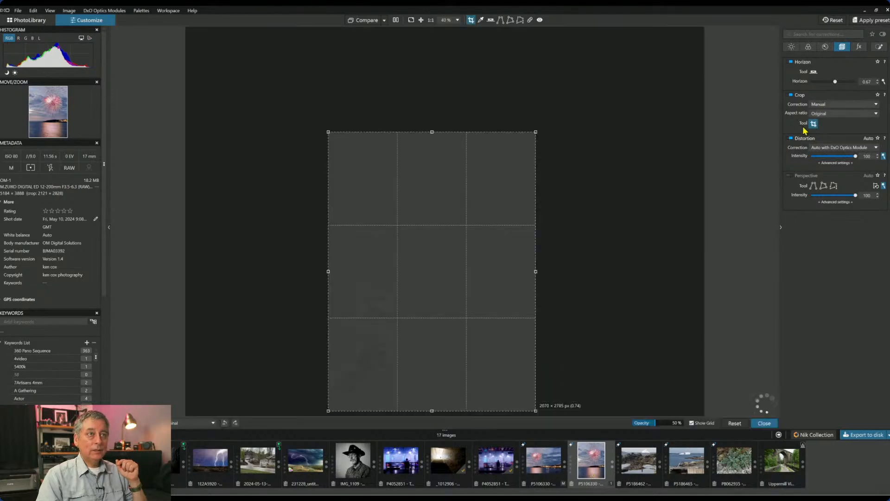
drag(433, 133, 426, 146)
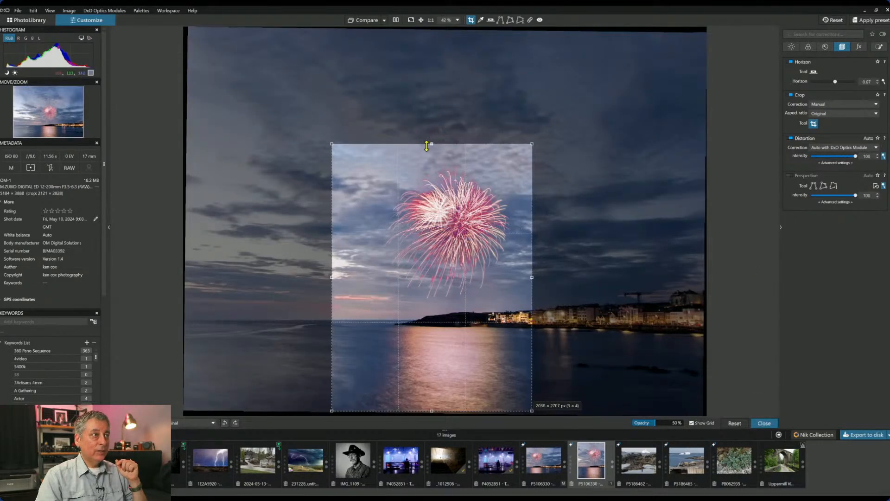
key(Return)
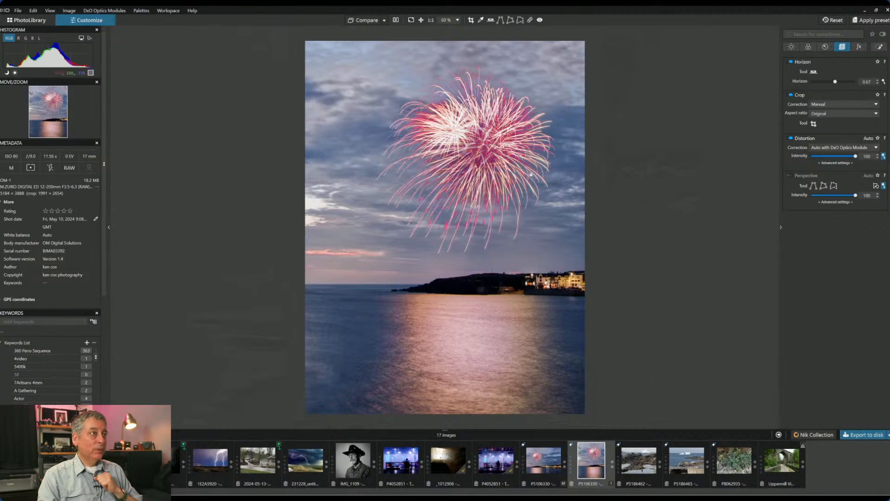
- Compare the landscape edit and the portrait copy side by side with the original, panels hidden
click(395, 20)
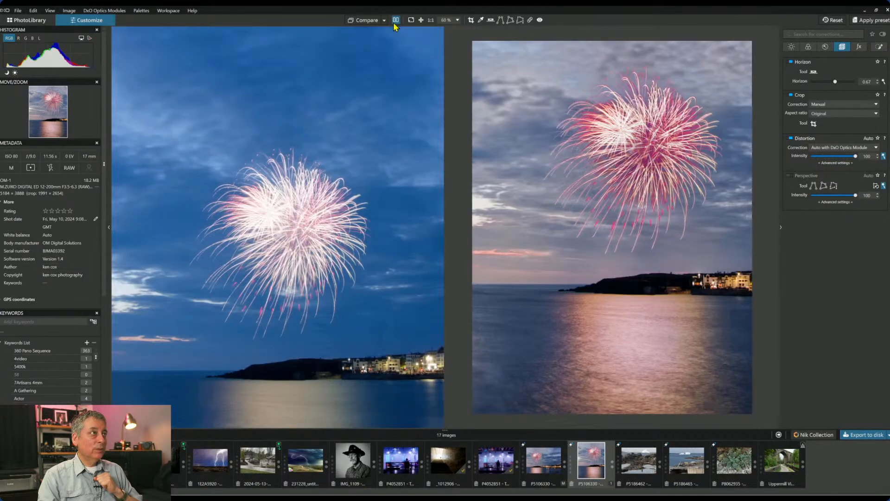
key(F12)
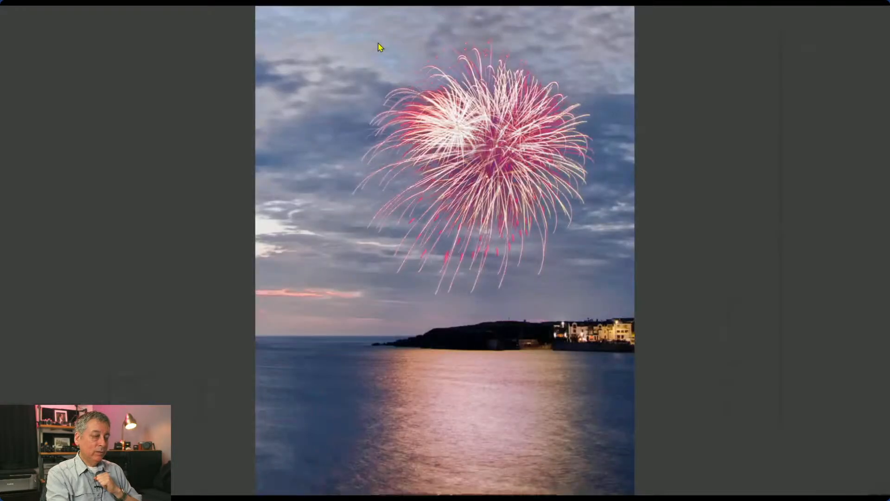
key(F12)
key(F9)
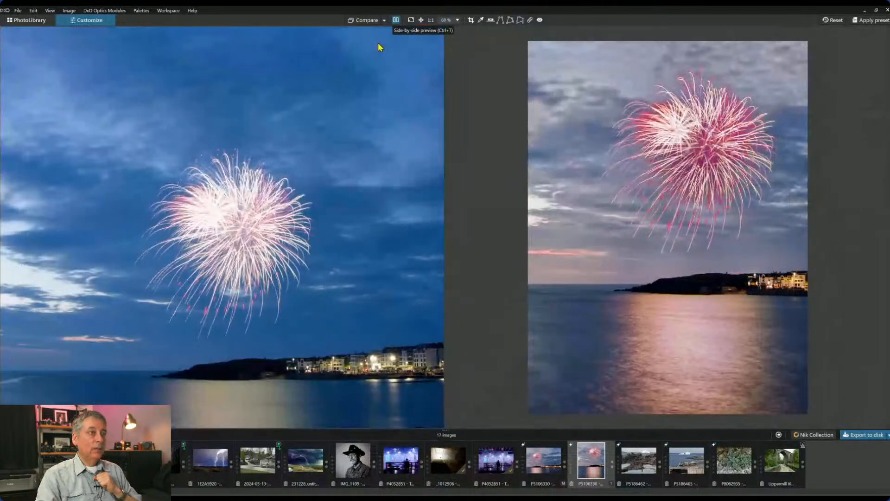
scroll(398, 124, down, 4)
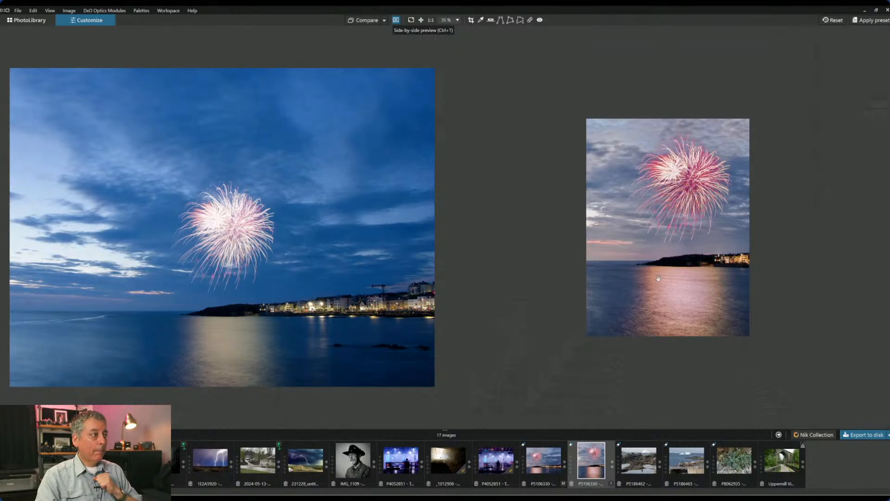
click(546, 476)
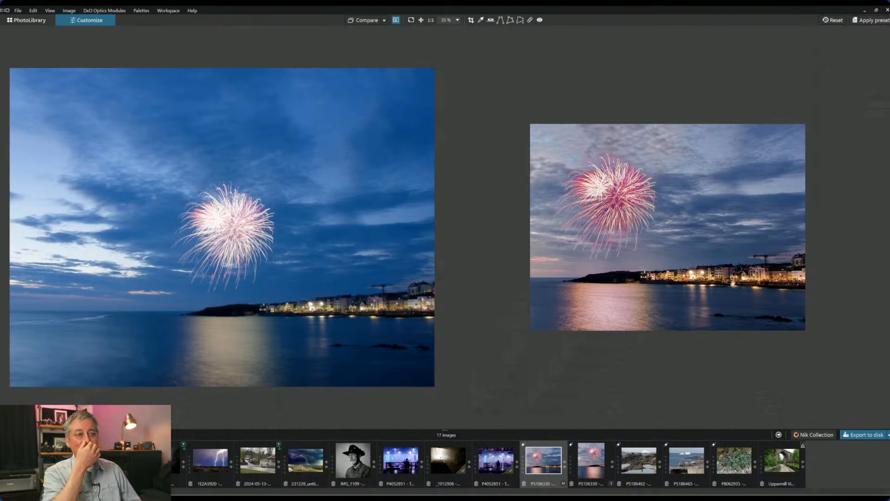
click(598, 459)
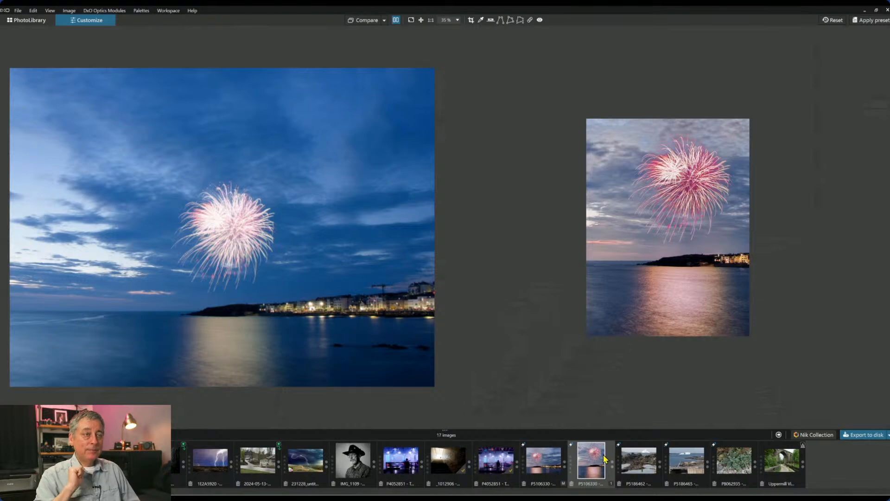
- View the portrait copy full screen, then open the rocky iceberg shoreline photo
click(396, 20)
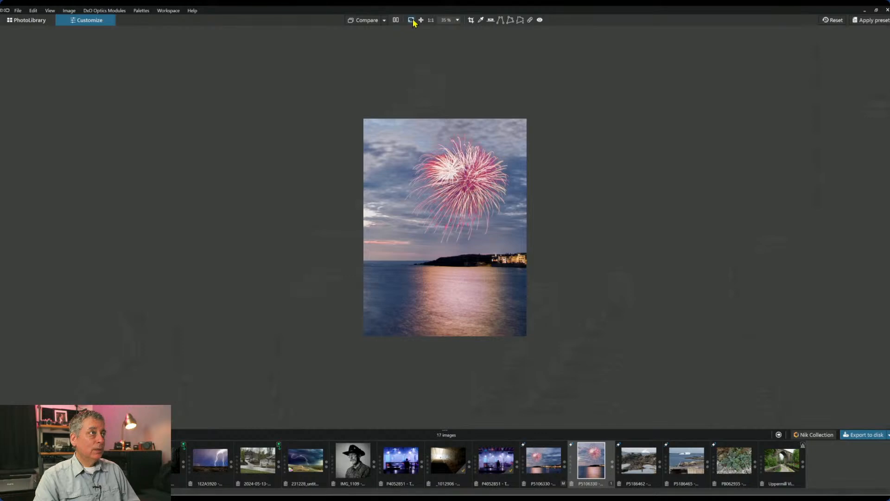
key(F11)
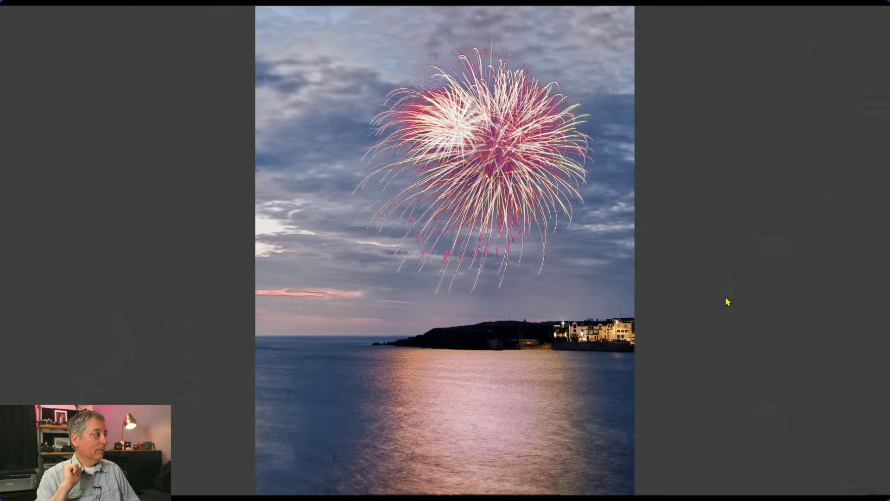
key(Escape)
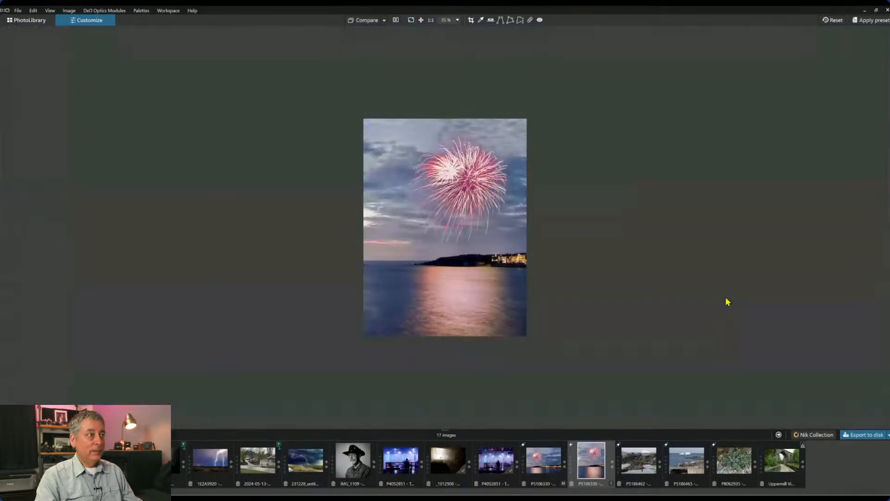
click(644, 459)
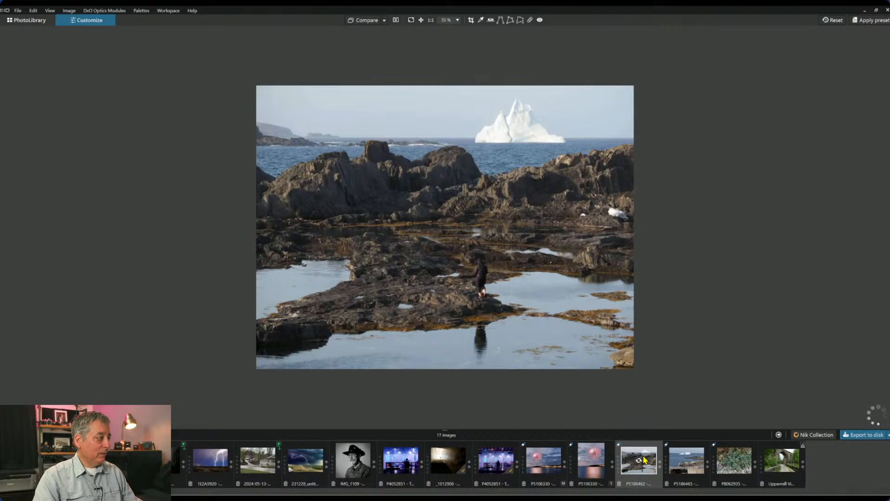
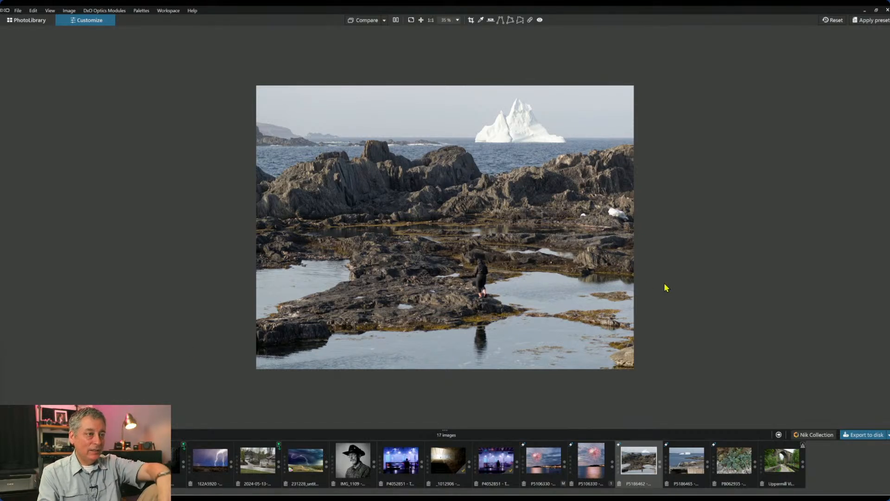
- Show the side palettes around the iceberg photo, zoom in and out to inspect it, then start cropping
key(Tab)
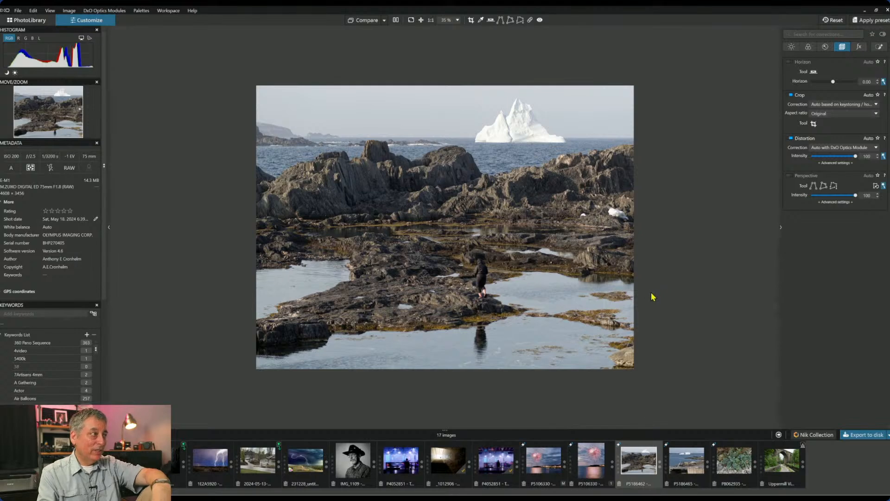
scroll(627, 288, up, 1)
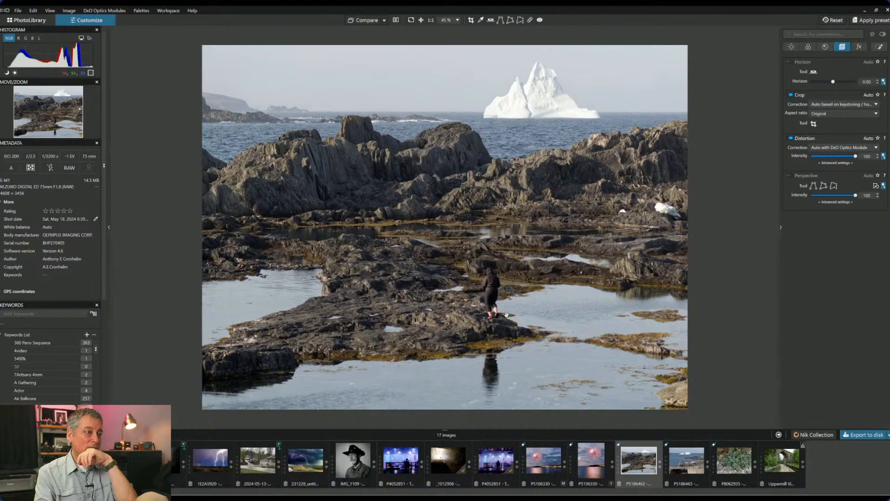
scroll(514, 316, up, 5)
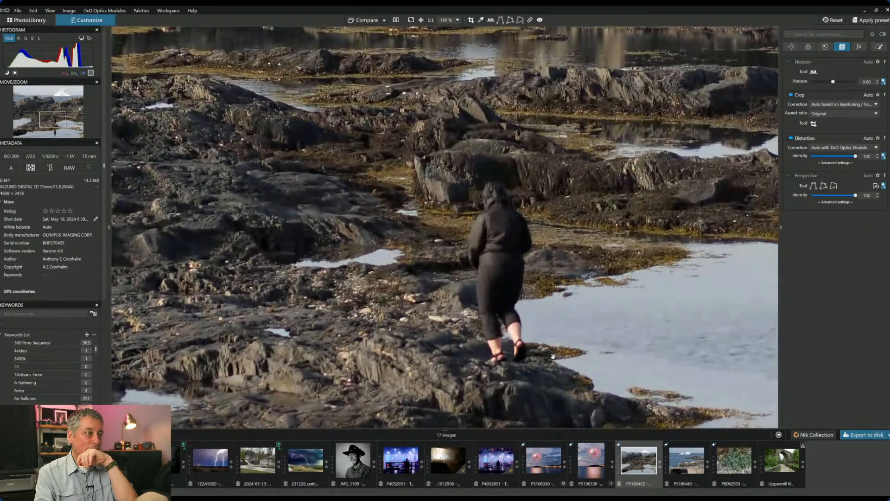
scroll(553, 356, down, 2)
scroll(553, 356, down, 3)
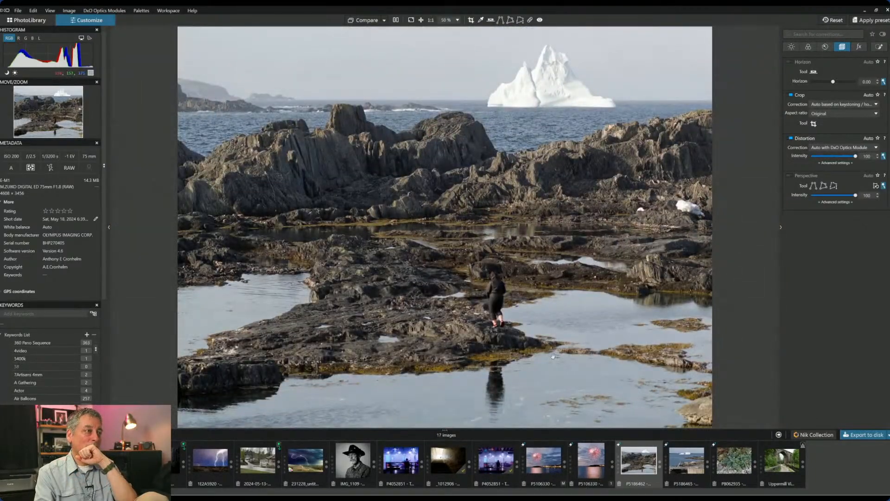
scroll(553, 356, down, 1)
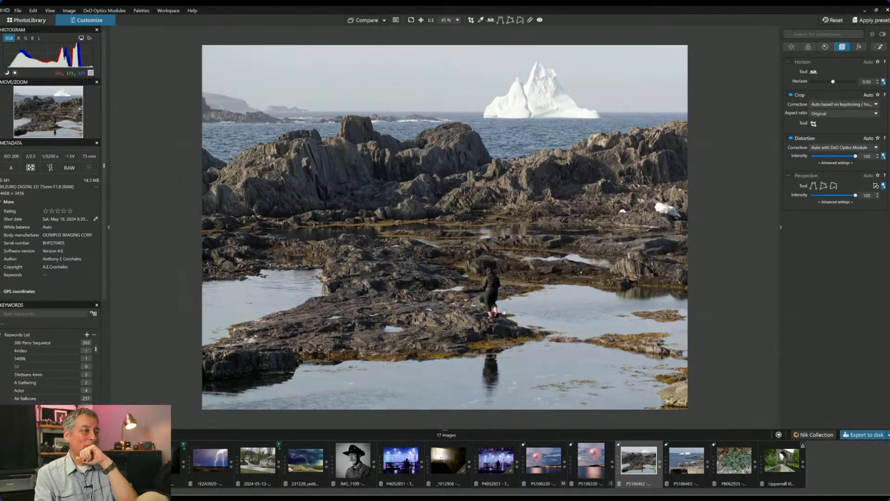
scroll(504, 321, up, 3)
scroll(504, 311, up, 4)
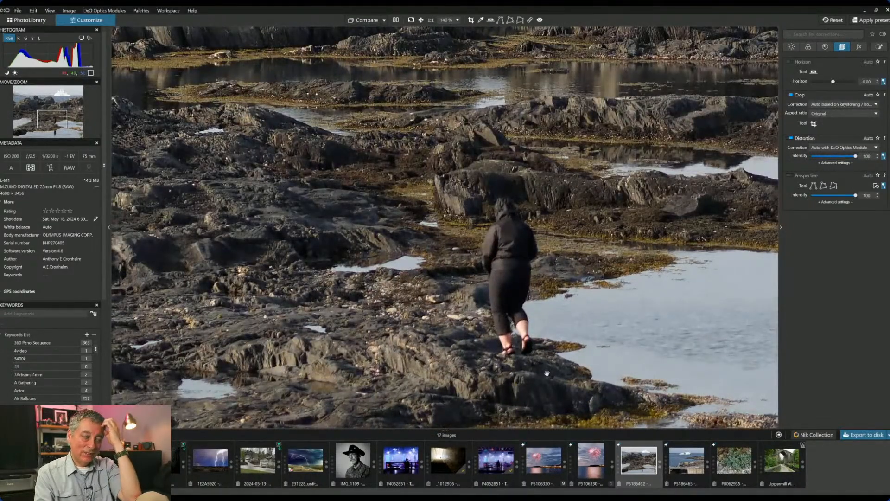
scroll(547, 373, down, 4)
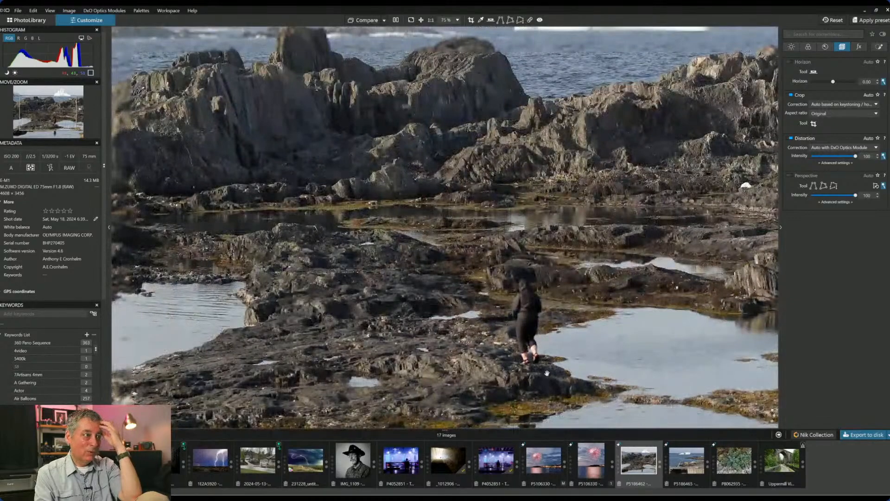
scroll(547, 373, down, 1)
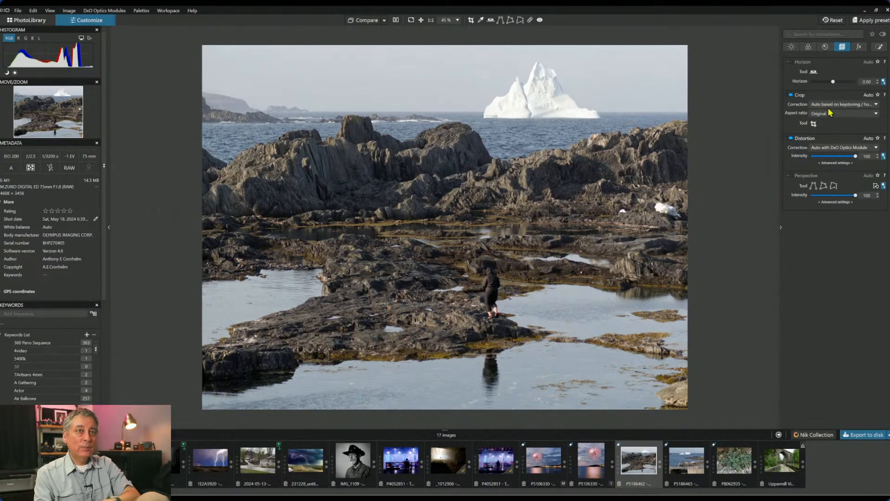
click(814, 124)
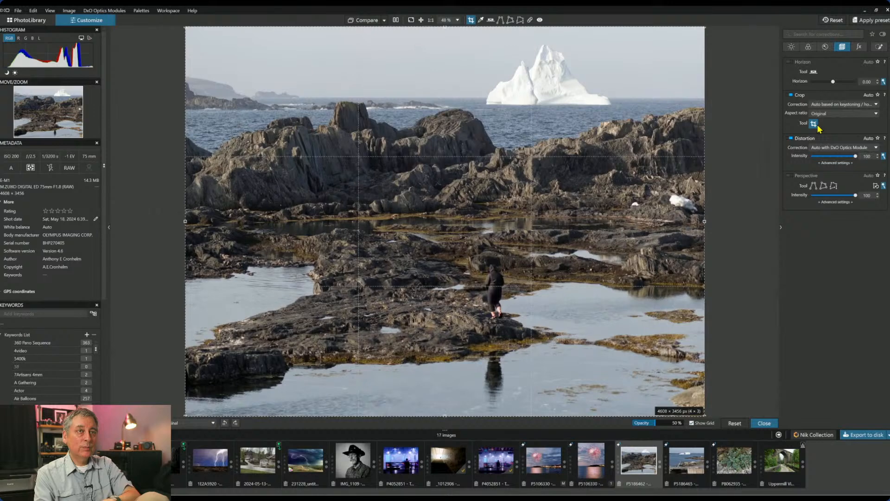
- Crop the iceberg photo to a 16 × 7 strip at the top, 3476 × 1521 px
click(834, 114)
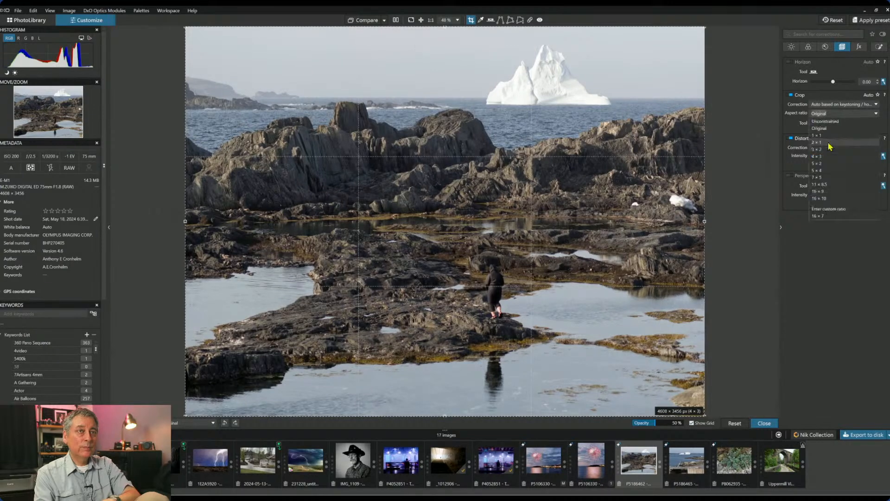
click(834, 216)
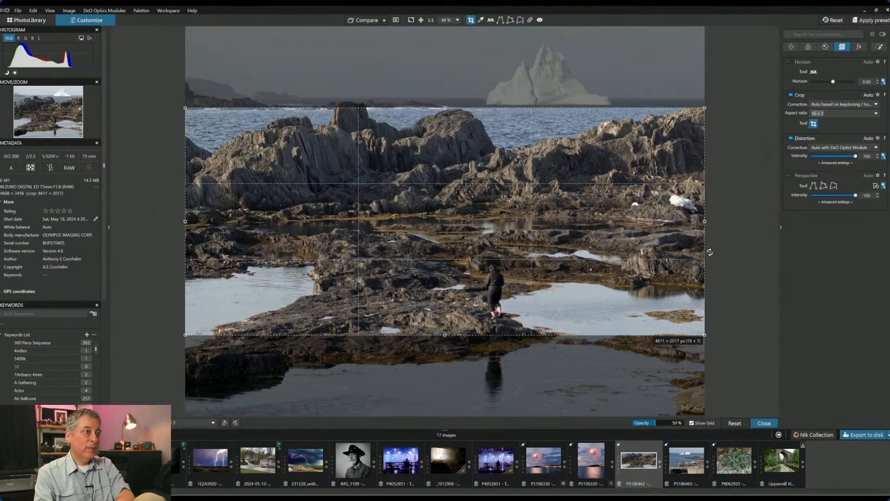
drag(657, 260, 653, 132)
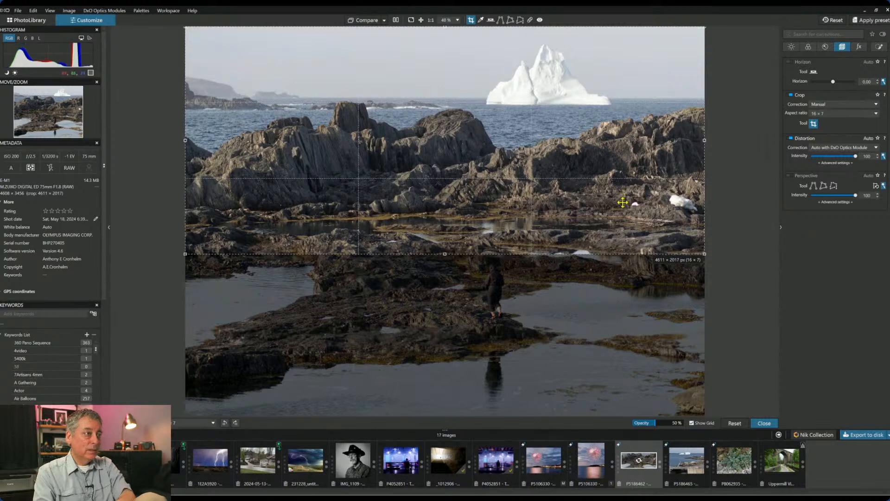
drag(444, 253, 481, 182)
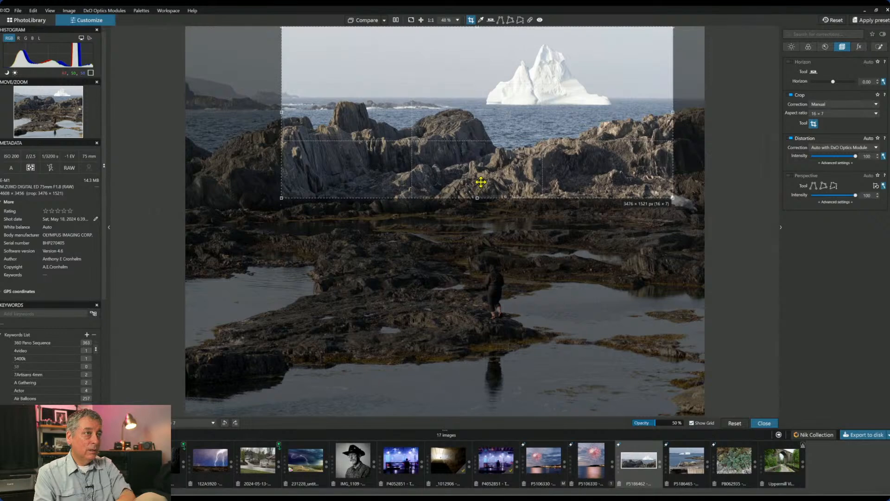
key(Return)
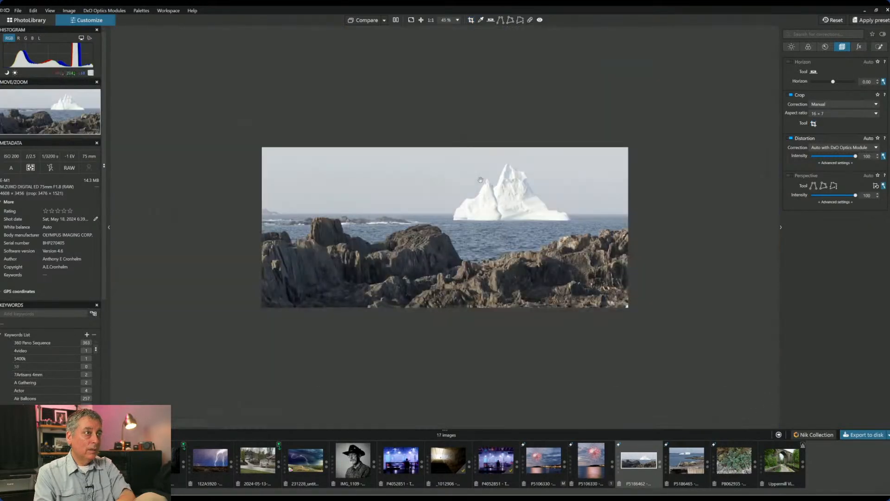
- Preview the iceberg panorama in black and white, then return it to colour
scroll(509, 272, up, 1)
scroll(510, 272, up, 1)
scroll(510, 272, down, 1)
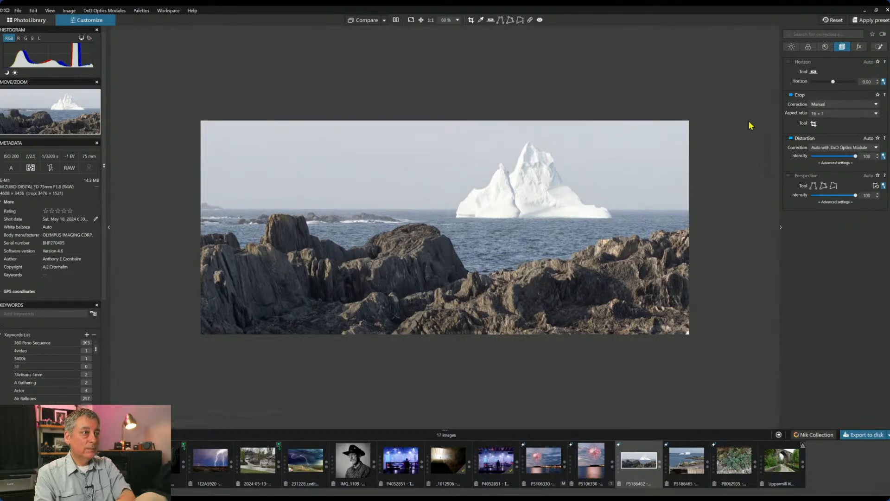
click(806, 50)
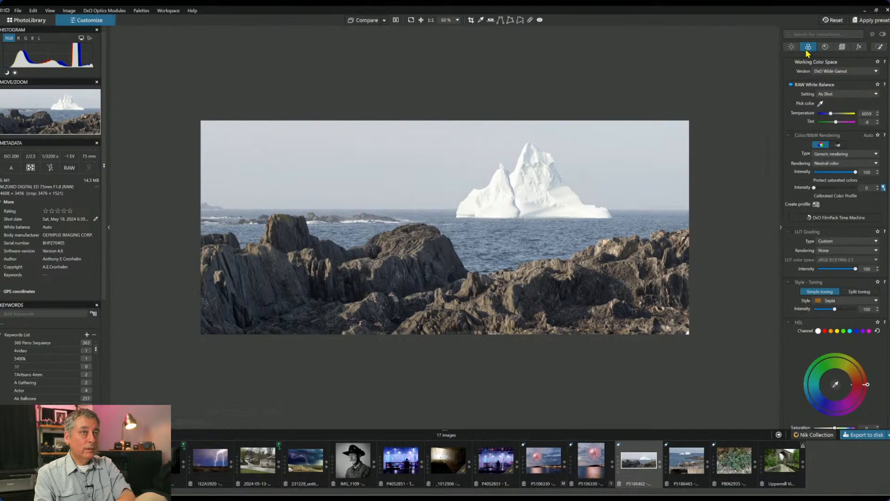
click(838, 145)
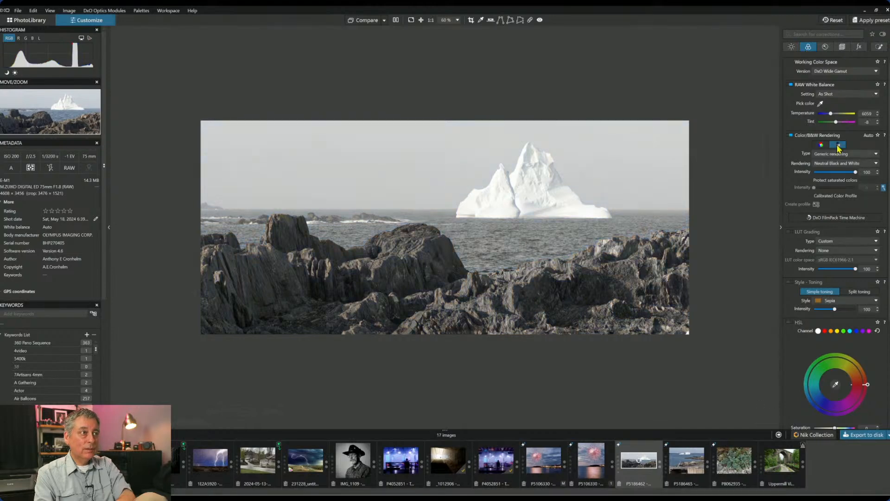
click(821, 145)
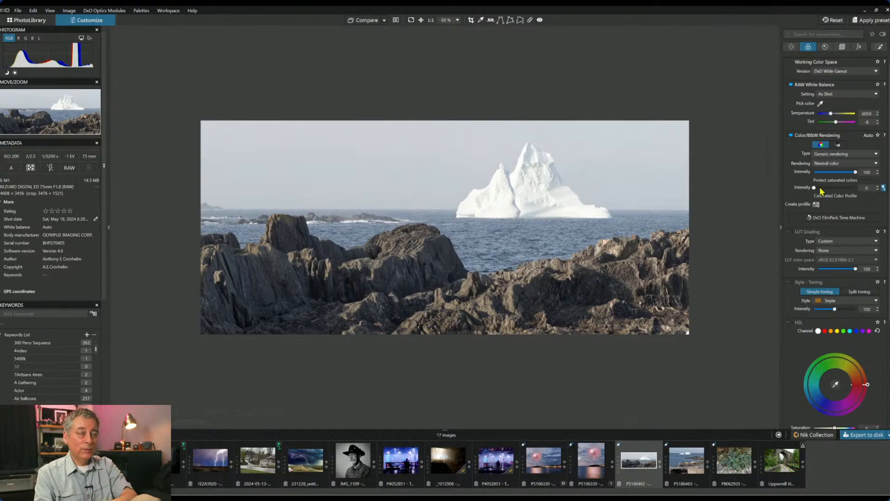
- Turn on ClearView Plus at 16 and raise Microcontrast to 66
click(792, 47)
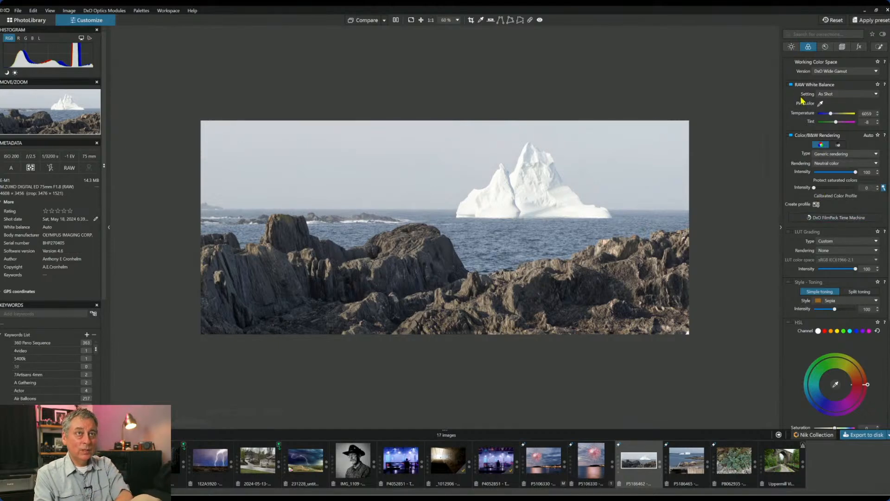
drag(831, 190, 817, 190)
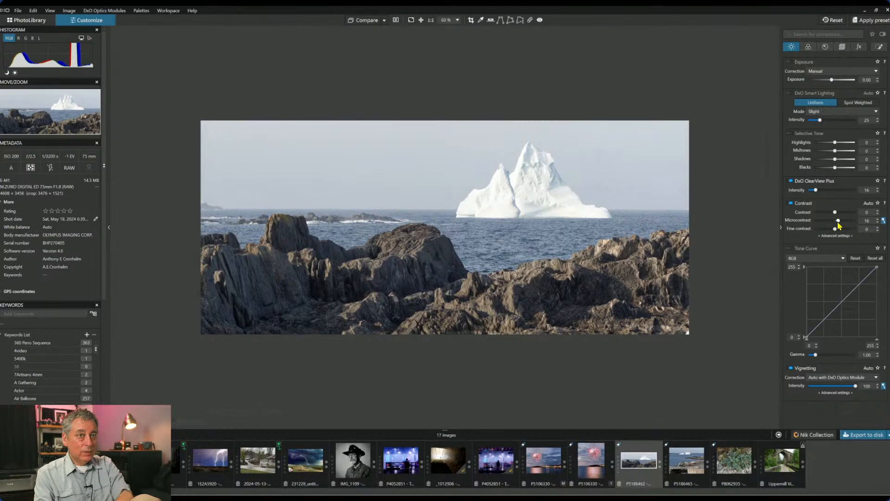
drag(839, 221, 845, 221)
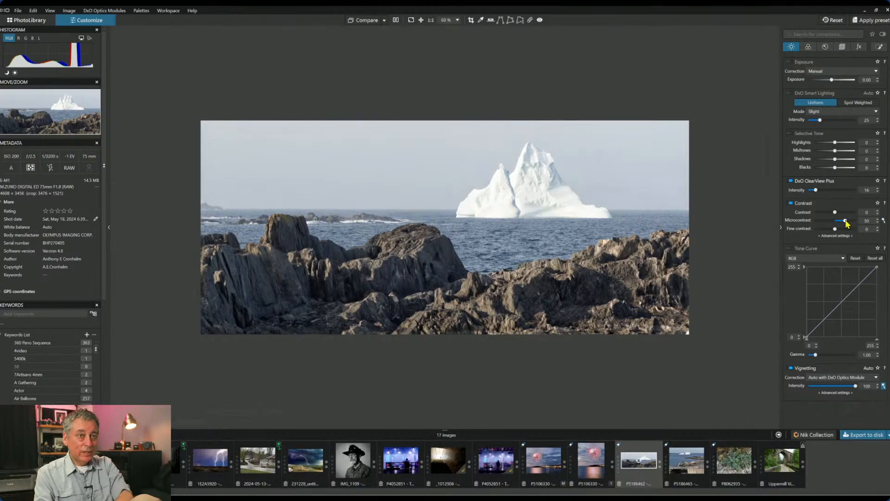
drag(846, 223, 849, 221)
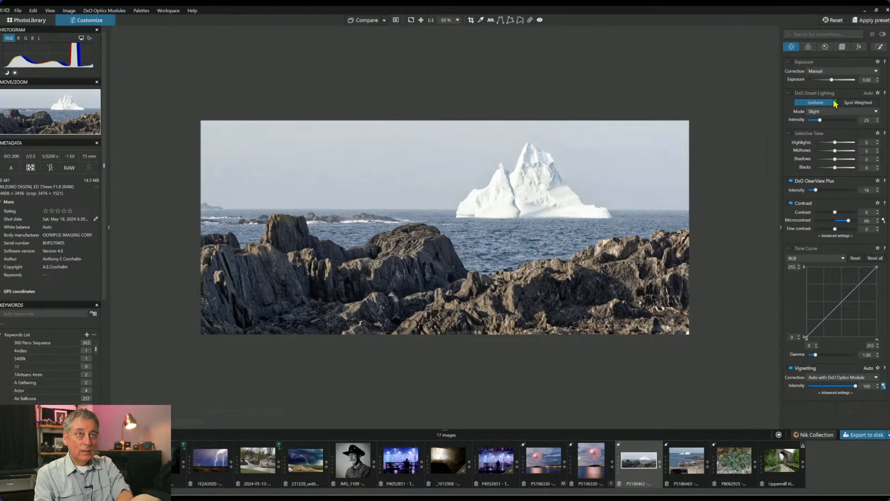
click(826, 46)
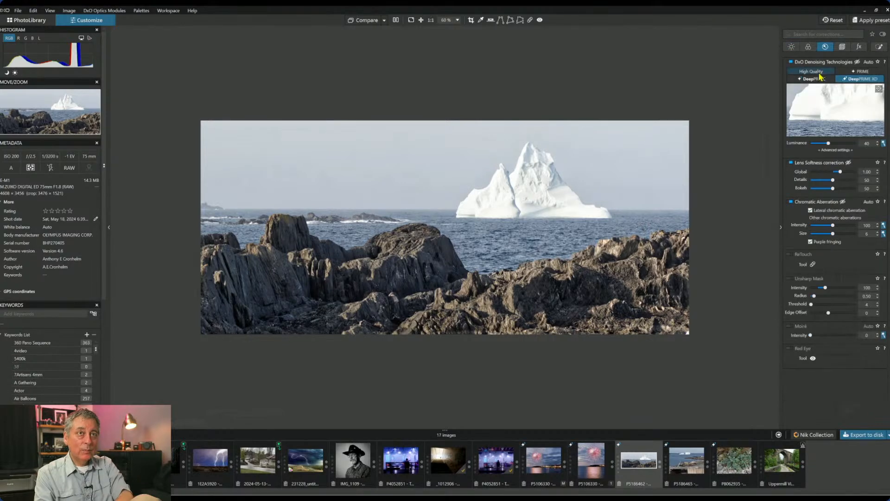
click(808, 46)
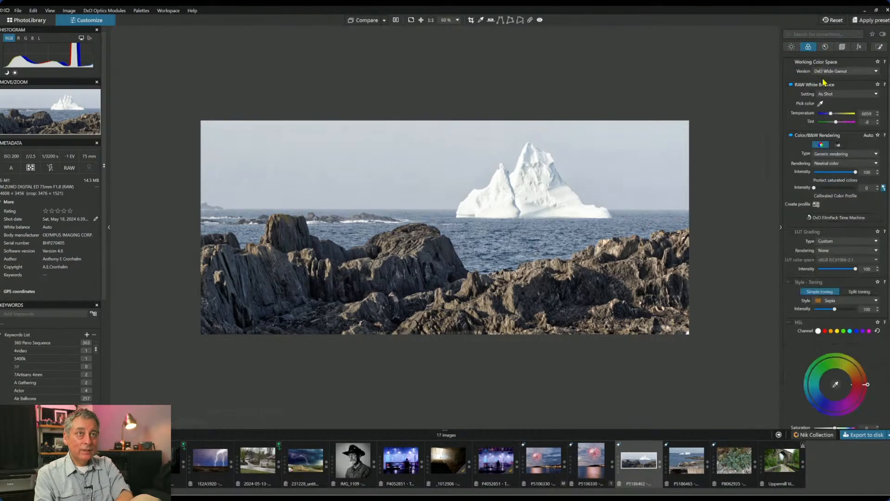
click(820, 103)
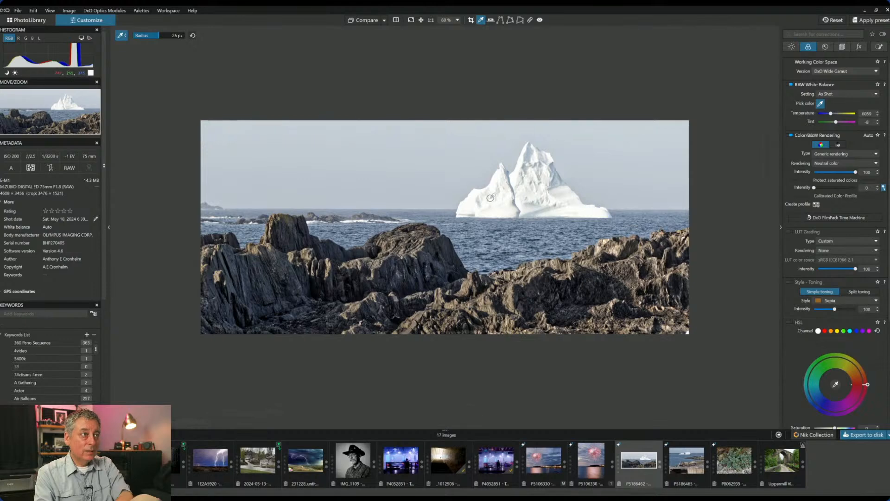
- Set white balance by sampling the white iceberg, giving temperature 5457 and tint −9
click(498, 210)
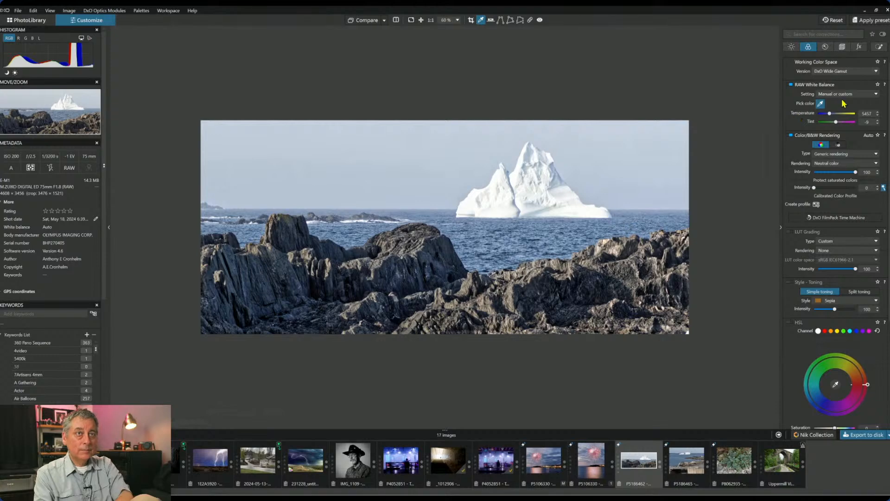
click(821, 104)
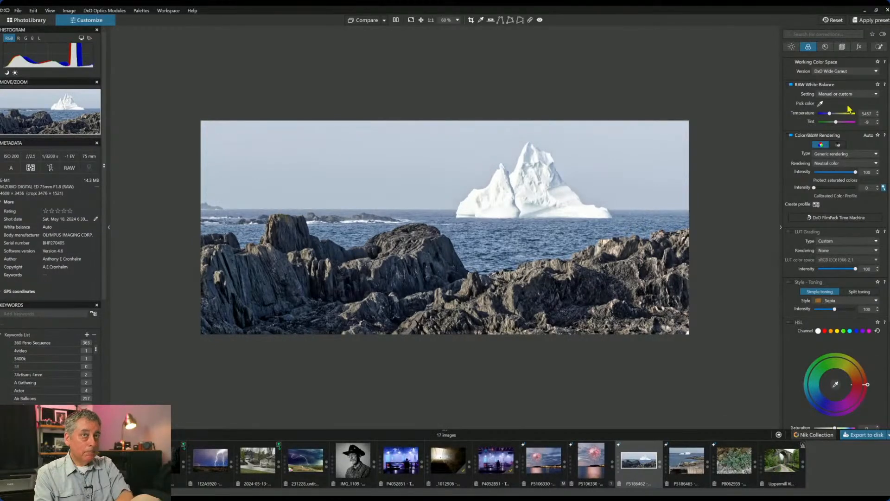
click(879, 46)
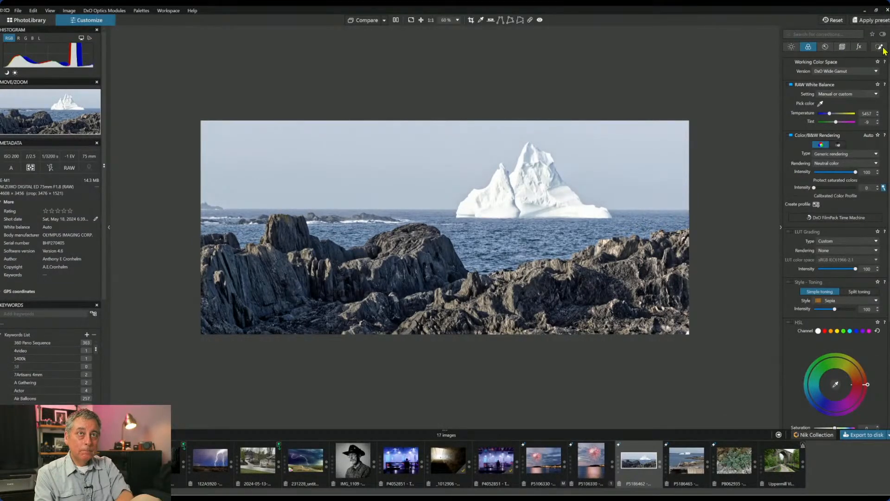
- Add a control line over the lower rocks with its transition at the horizon
click(818, 73)
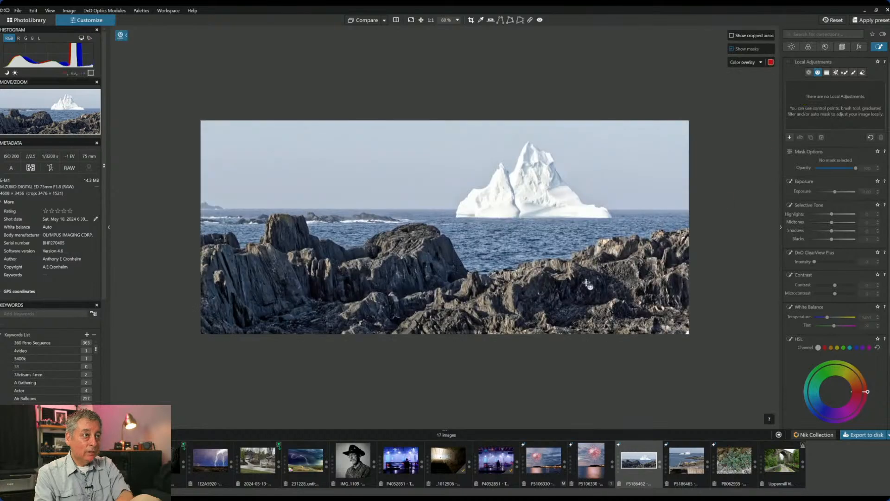
drag(498, 294, 497, 223)
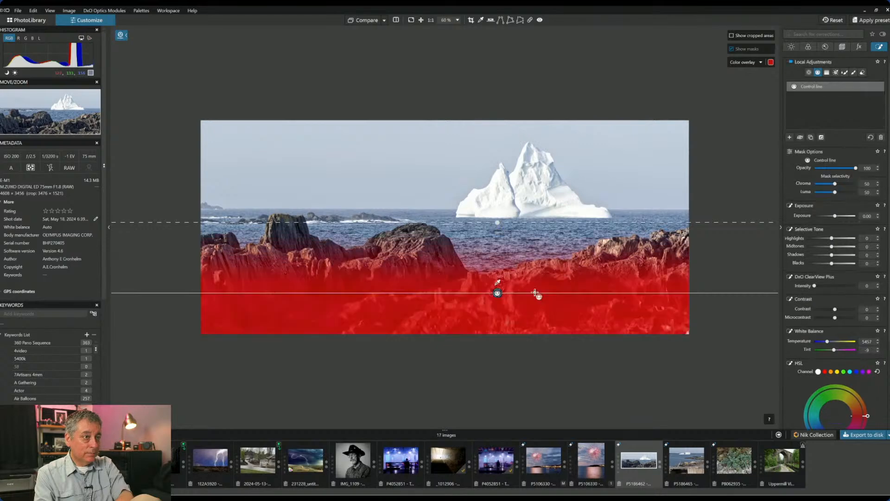
drag(498, 294, 497, 265)
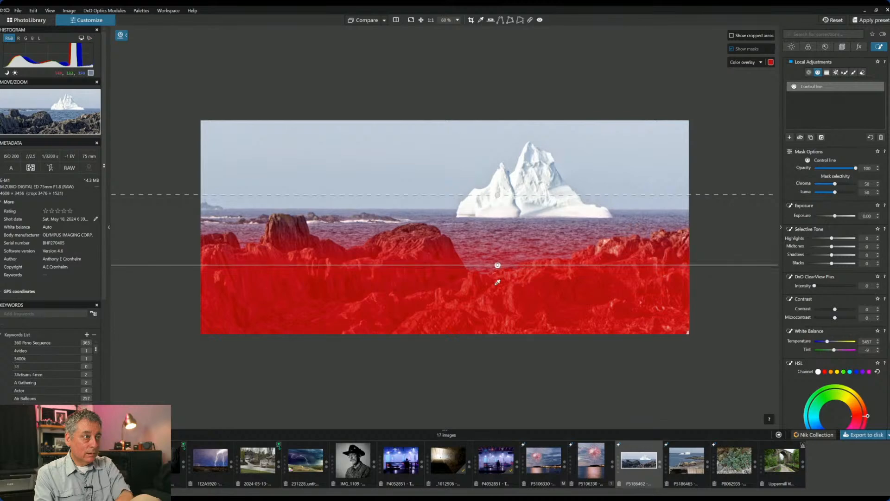
drag(496, 195, 498, 212)
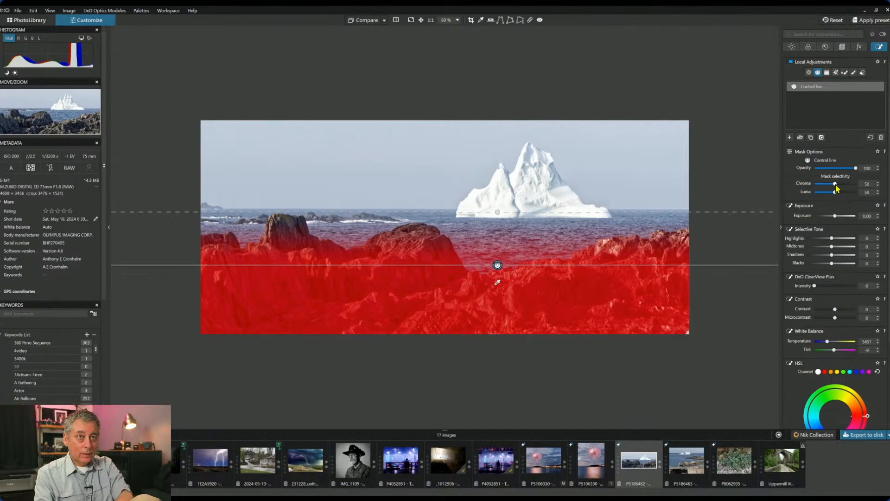
- Set the mask's chroma and luma selectivity to 67 and lower highlights to −20
drag(835, 184, 840, 185)
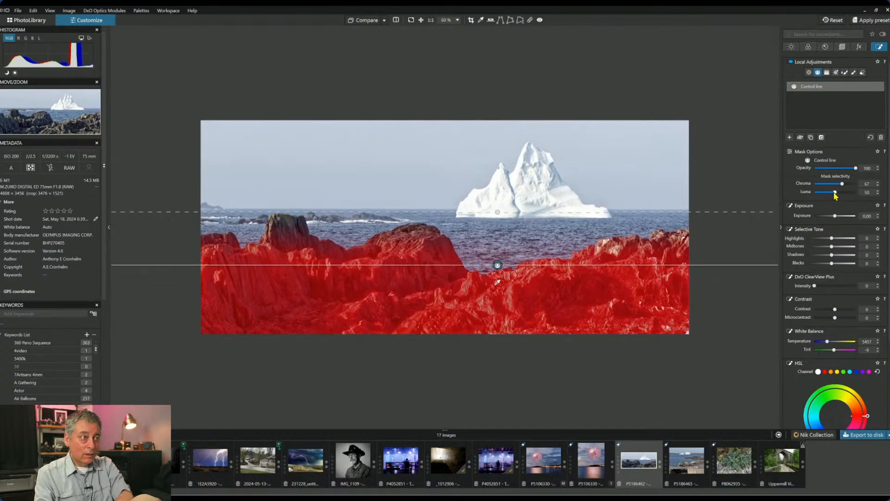
drag(835, 193, 841, 192)
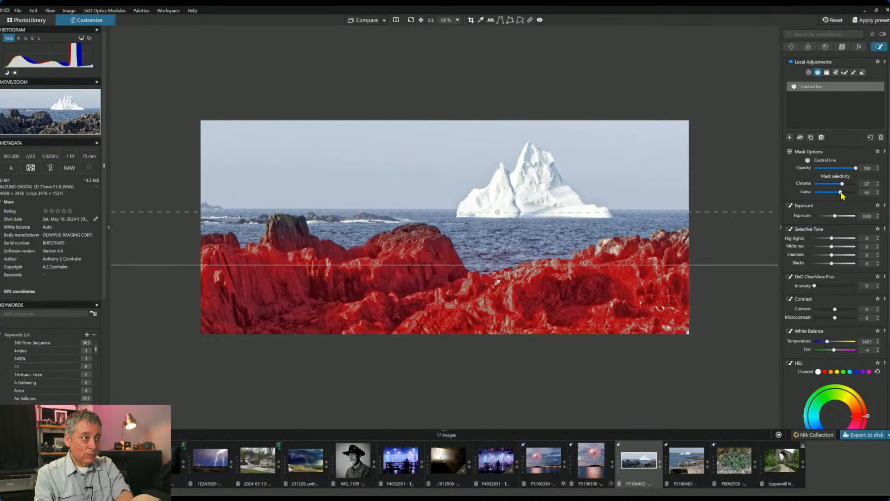
drag(841, 192, 842, 192)
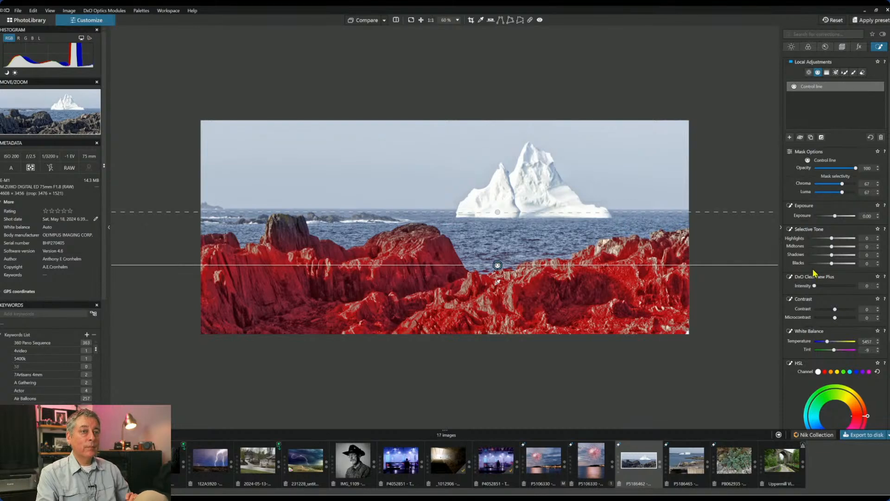
drag(832, 238, 830, 238)
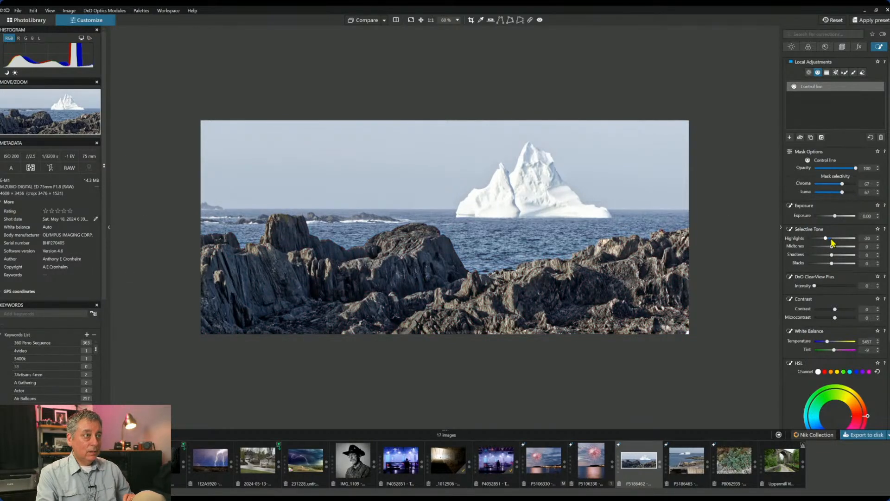
- Give the rocks Highlights 100, Blacks −40, temperature 9254 K and tint 31
scroll(832, 239, up, 20)
scroll(832, 240, up, 4)
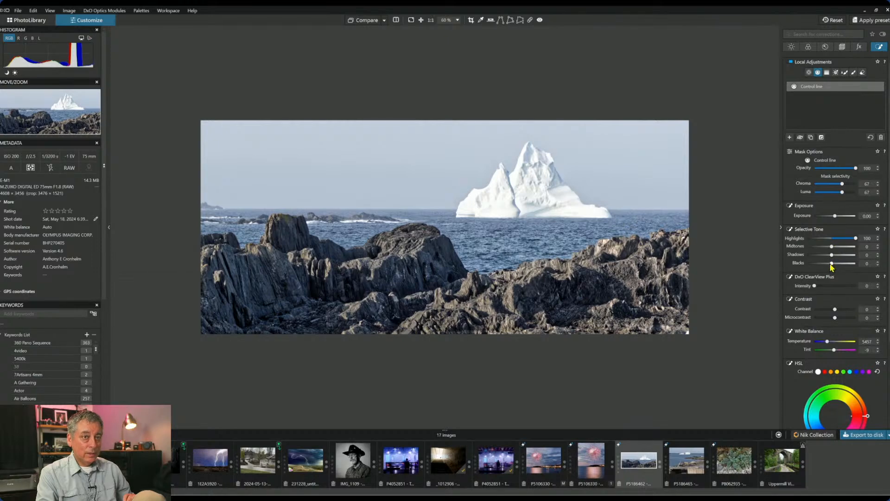
drag(832, 265, 823, 265)
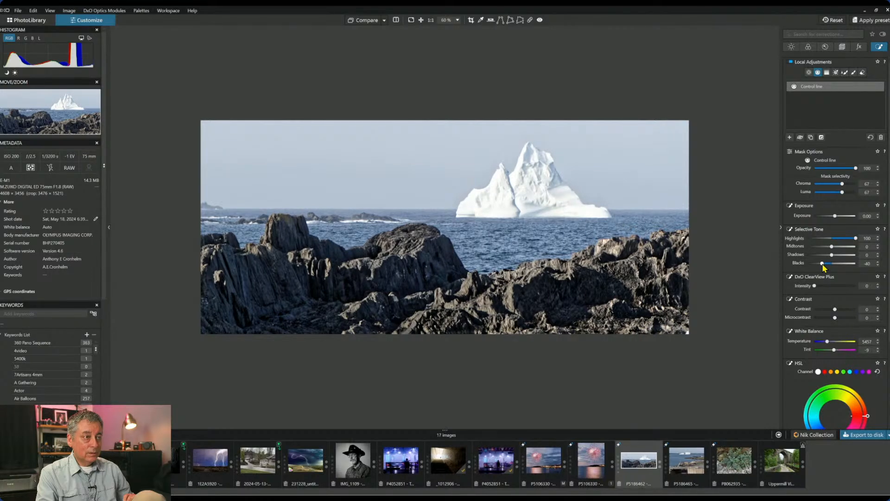
drag(828, 342, 832, 342)
drag(838, 353, 835, 350)
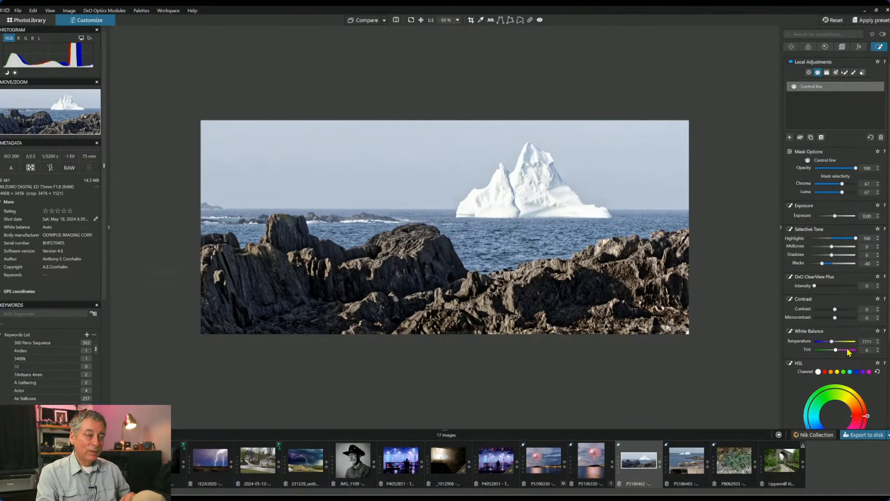
drag(832, 343, 835, 343)
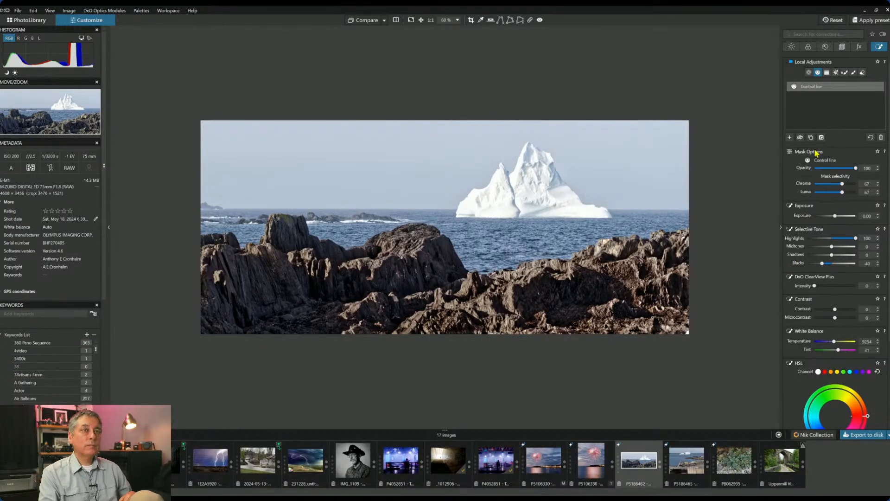
- Place a control point on the iceberg, show its mask and set chroma selectivity to 71
click(809, 72)
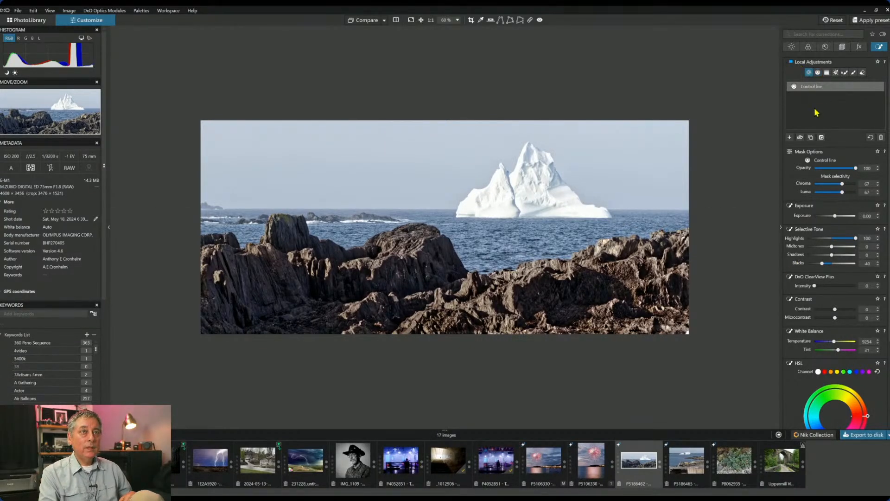
click(789, 137)
click(535, 188)
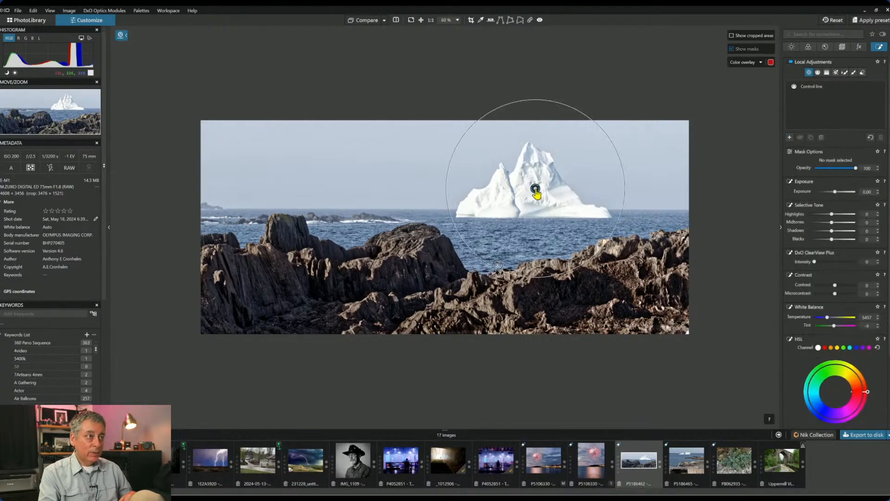
key(m)
drag(578, 271, 564, 239)
drag(835, 183, 844, 184)
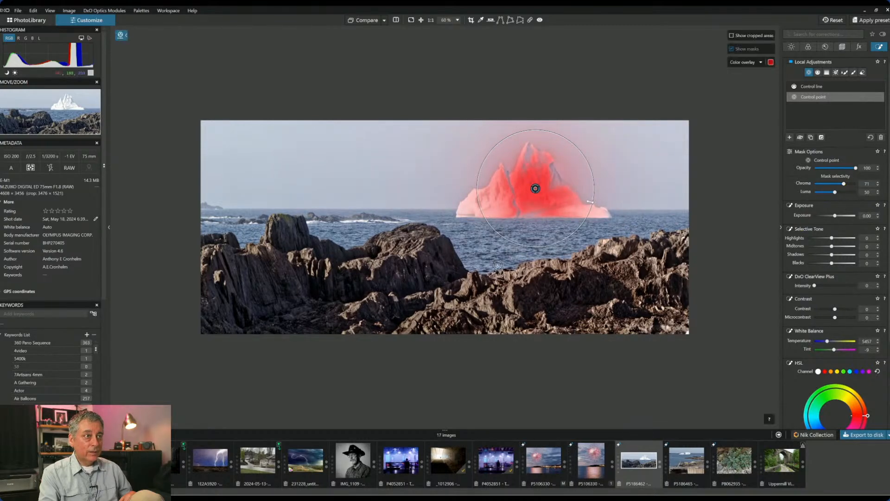
- Add control points on the iceberg's right and left sides and shrink all three circles
click(577, 209)
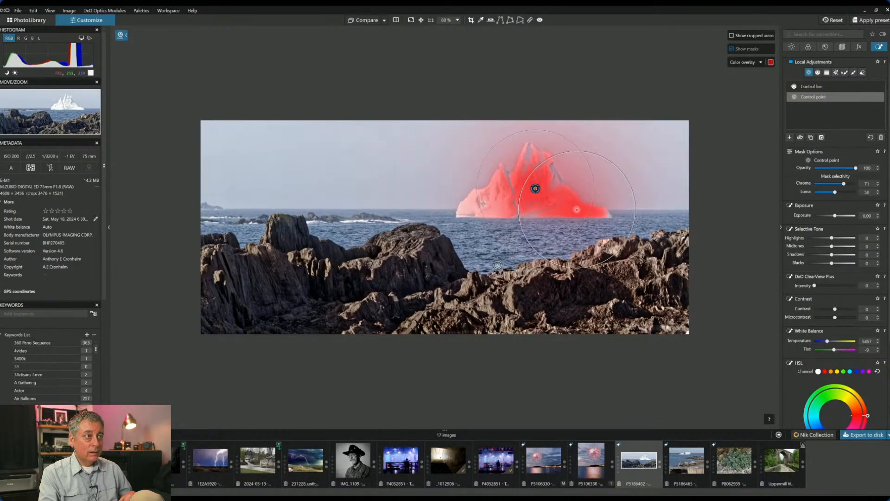
click(489, 207)
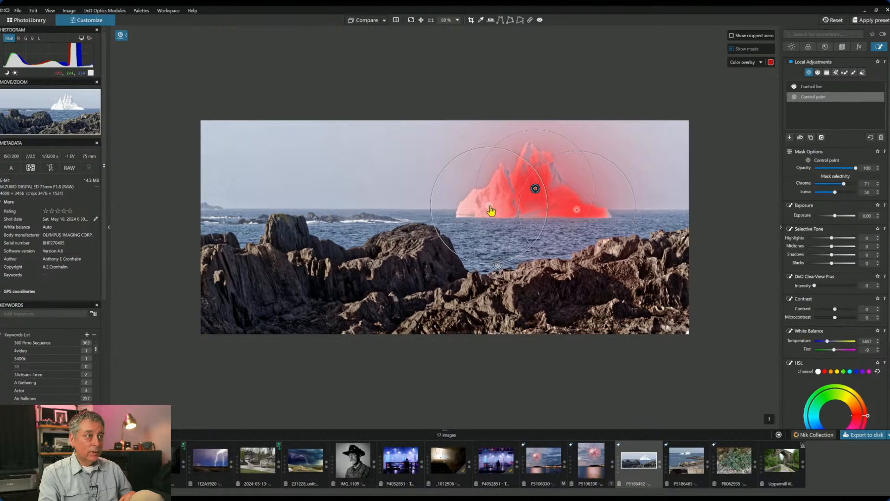
drag(490, 264, 494, 242)
drag(541, 131, 541, 151)
drag(634, 191, 611, 198)
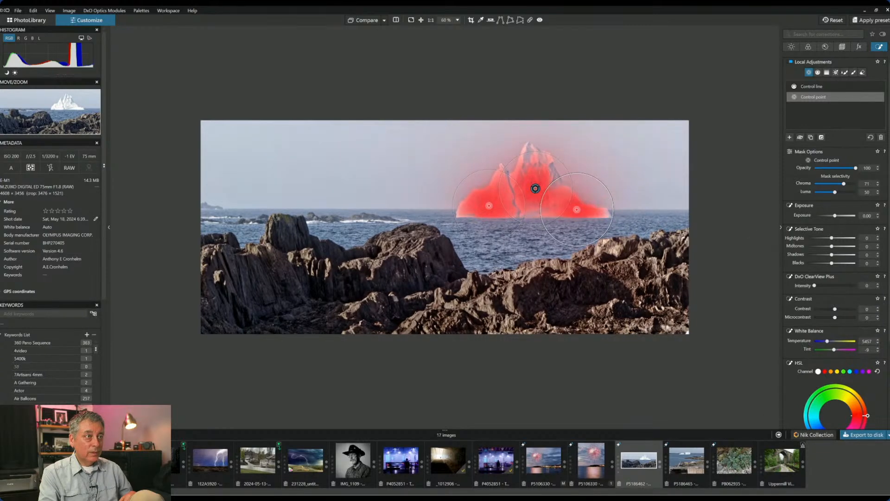
- Set the iceberg's ClearView Plus to 50 and Microcontrast to 54
click(831, 286)
drag(831, 286, 837, 287)
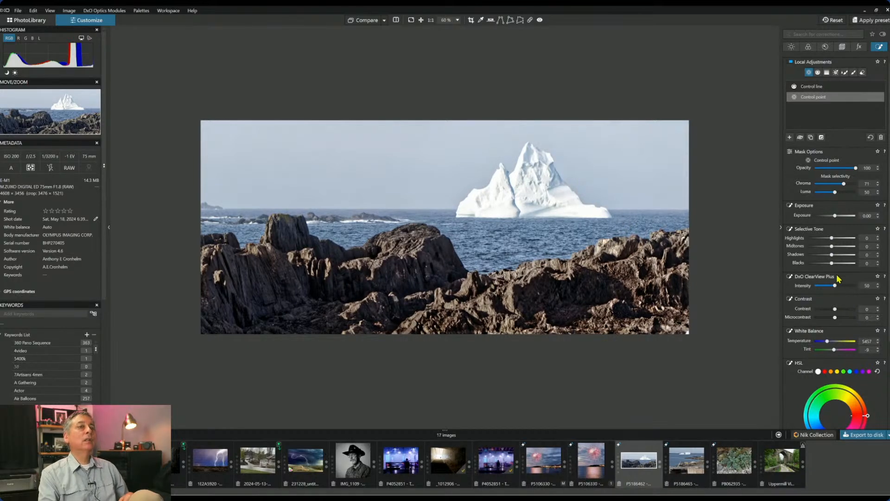
drag(841, 318, 846, 319)
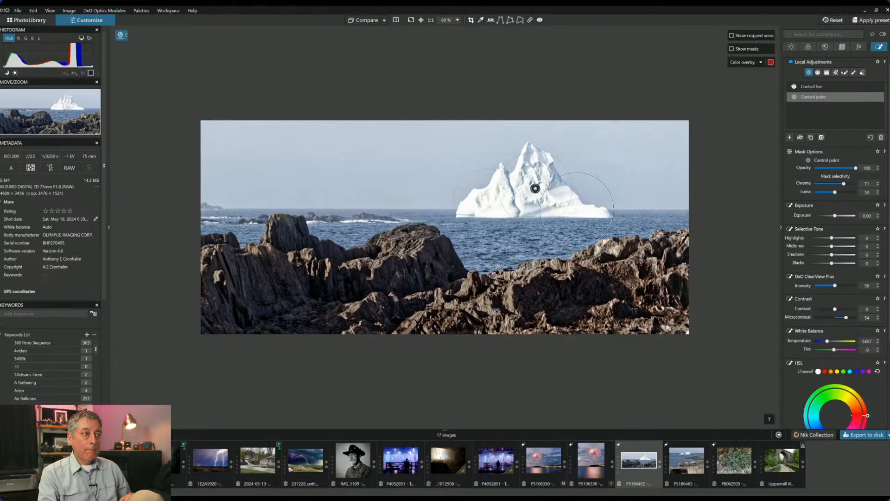
click(499, 268)
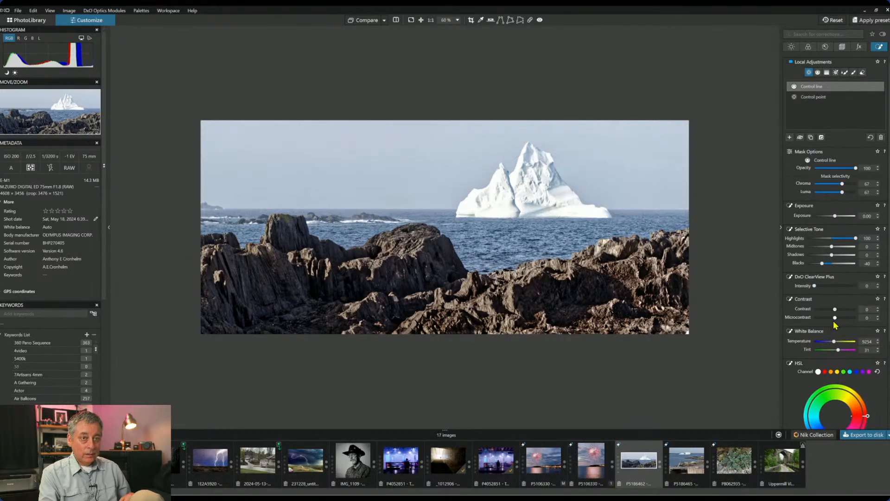
- Give the rocks Microcontrast 51, Contrast 38 and Blacks −45
drag(835, 318, 845, 318)
drag(835, 310, 842, 309)
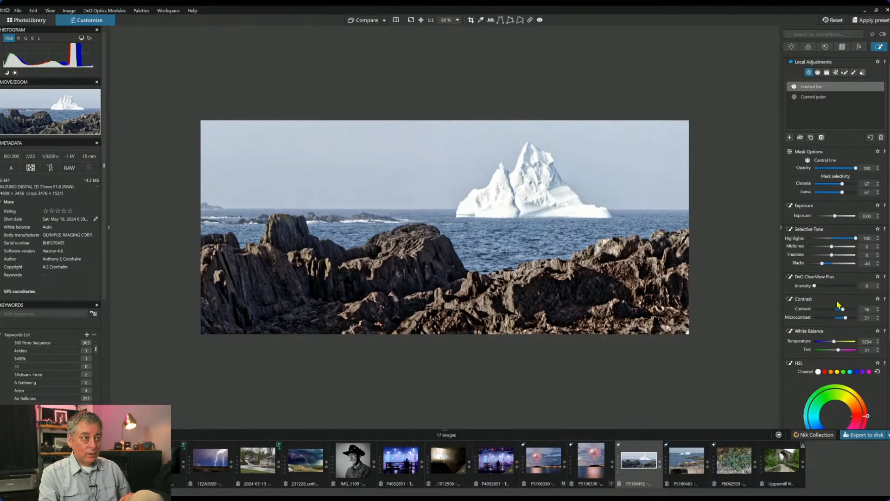
drag(822, 262, 819, 263)
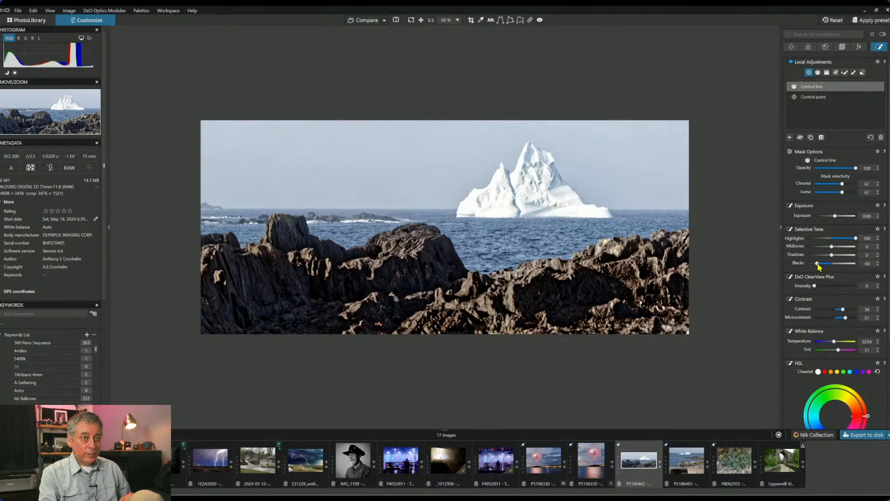
drag(818, 264, 821, 264)
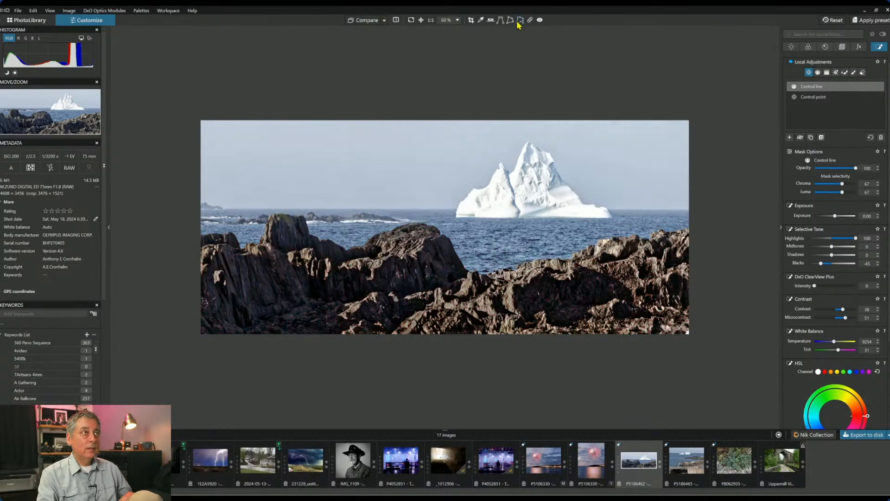
- Compare the iceberg panorama with the original, panels hidden, then view it full screen
key(Escape)
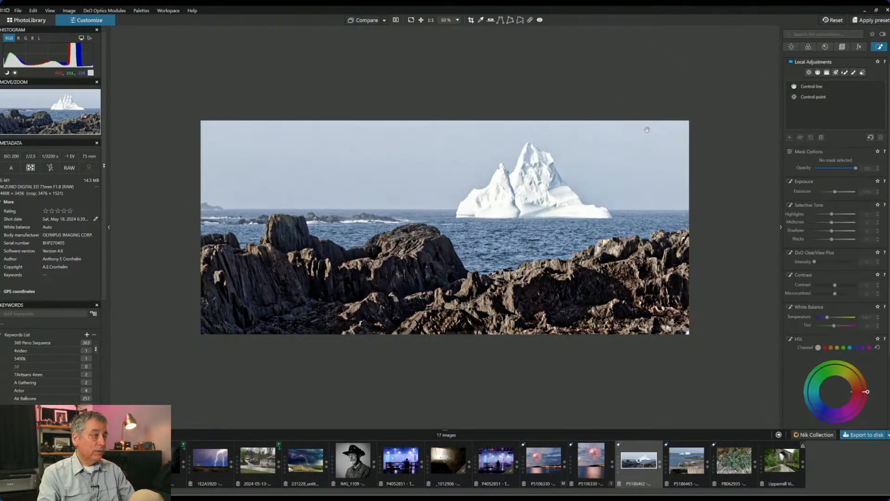
click(395, 20)
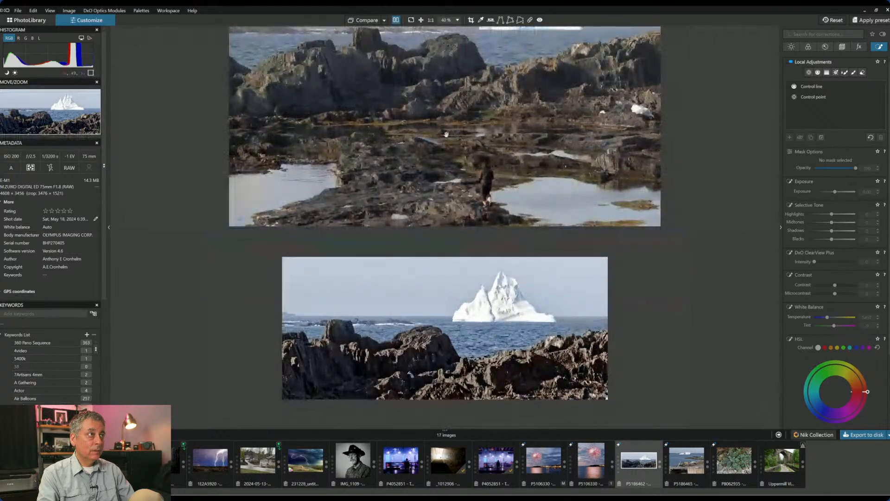
key(Tab)
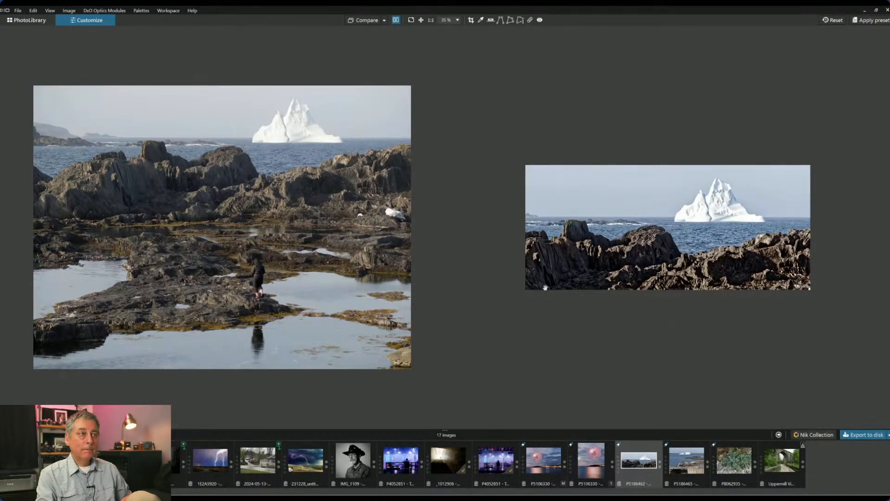
click(396, 21)
click(411, 20)
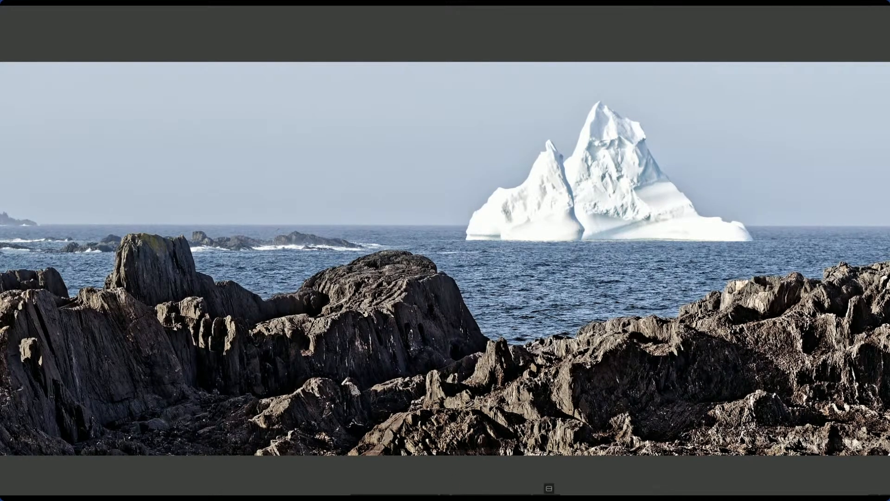
- Compare the black-and-white viaduct edit with the colour original in a before/after split, then exit full-screen preview
click(549, 488)
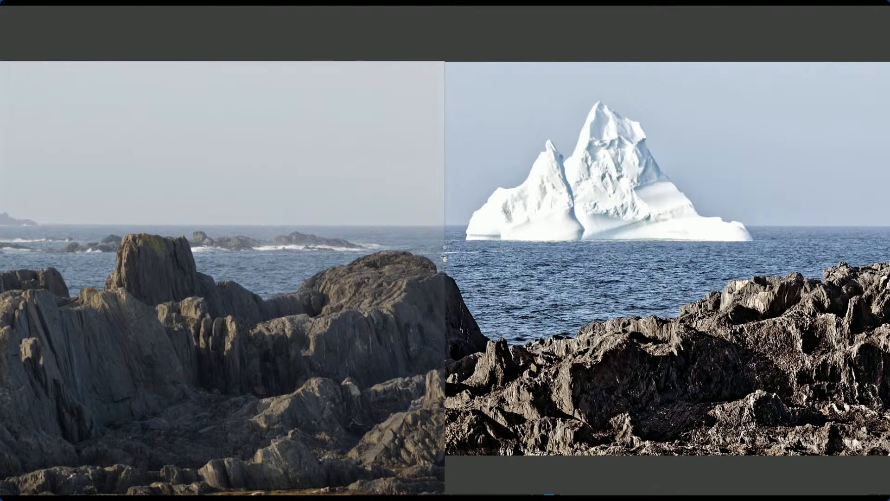
drag(444, 258, 489, 250)
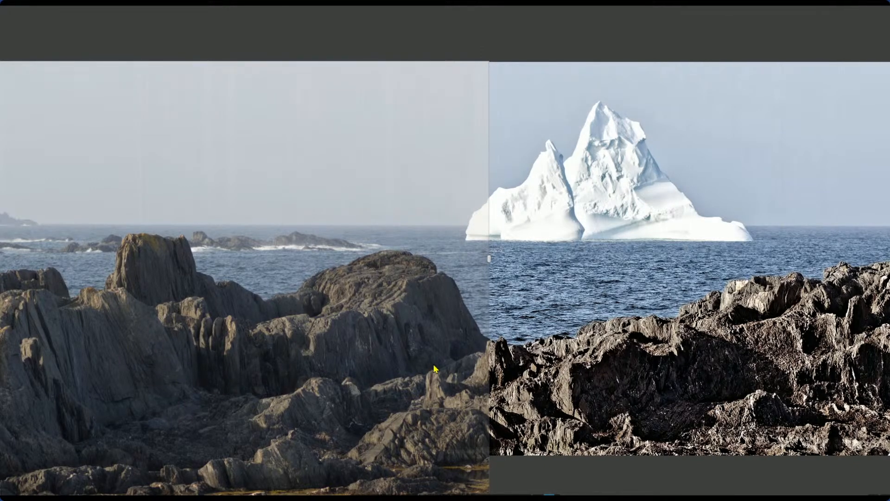
click(549, 488)
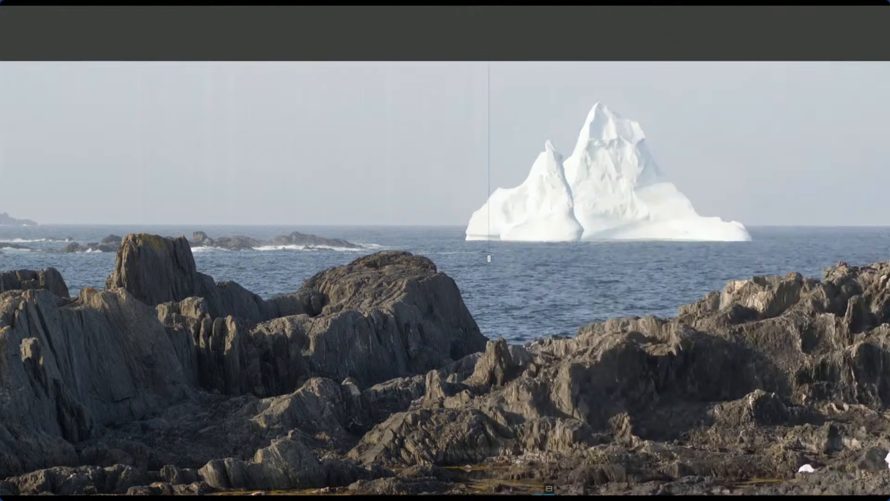
click(549, 488)
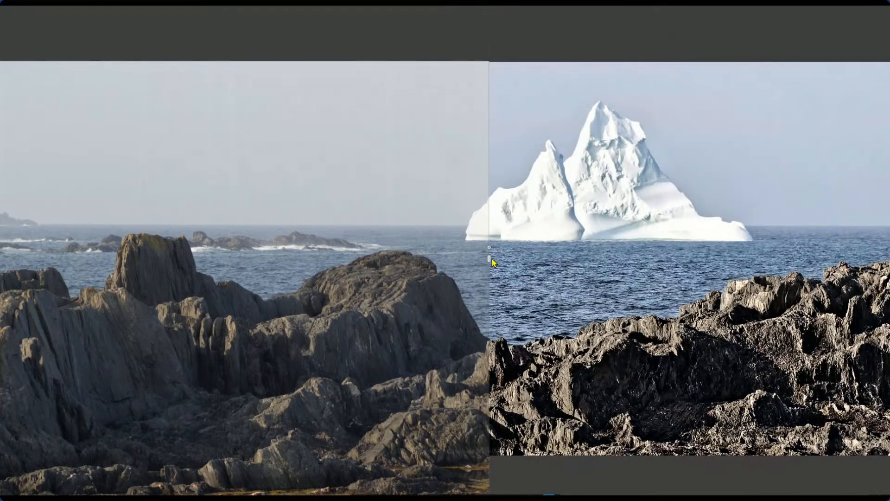
click(548, 489)
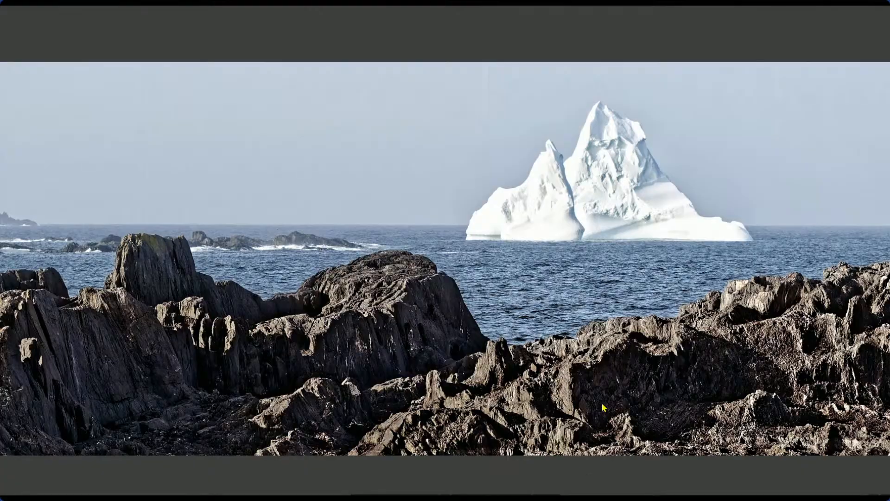
key(Escape)
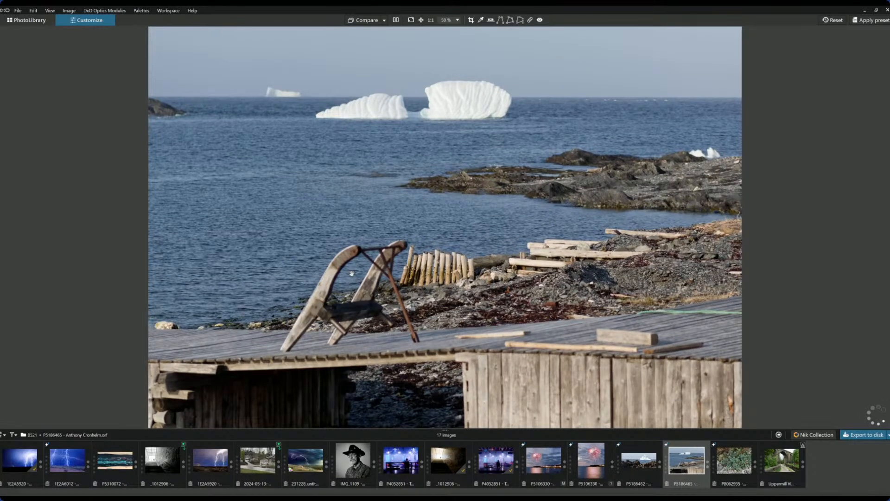
- Zoom in and out to inspect the icebergs, sled and dock up close
scroll(351, 274, up, 2)
scroll(351, 274, down, 1)
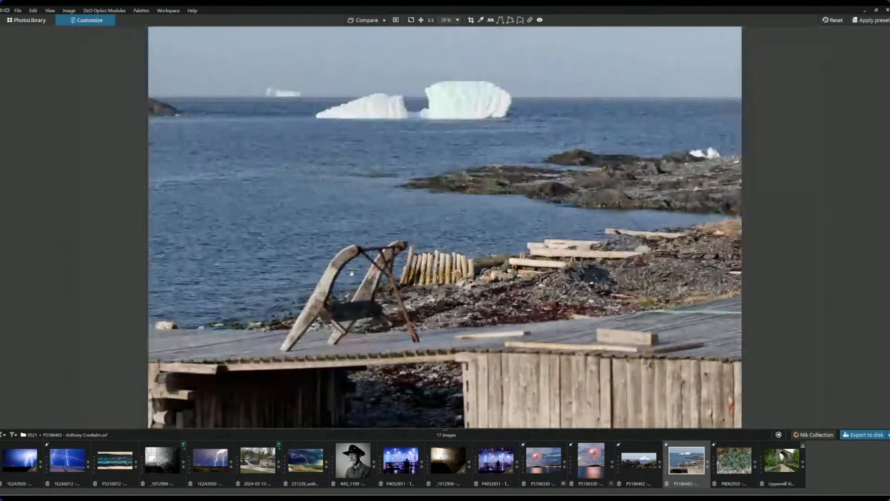
scroll(351, 274, down, 1)
scroll(351, 274, down, 2)
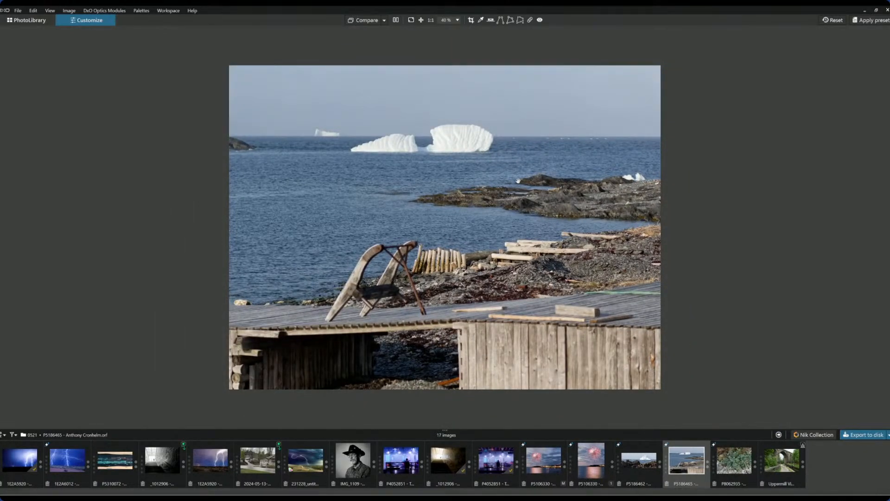
scroll(519, 181, up, 4)
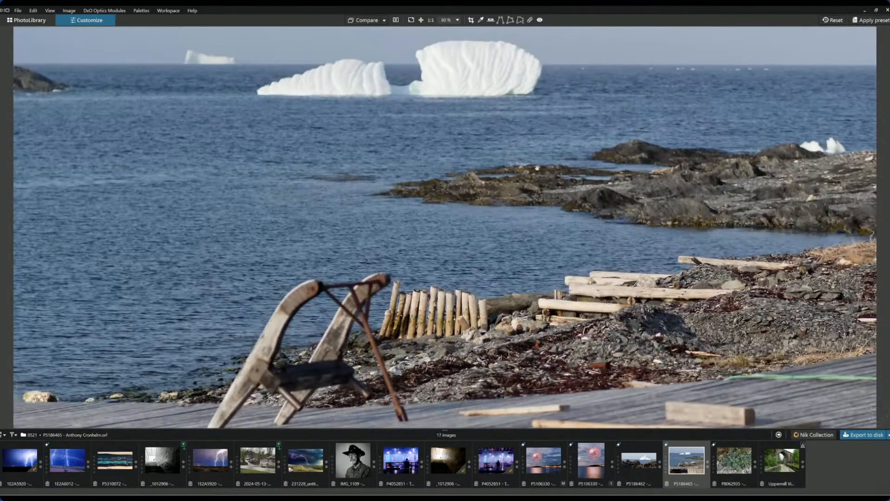
scroll(511, 71, up, 5)
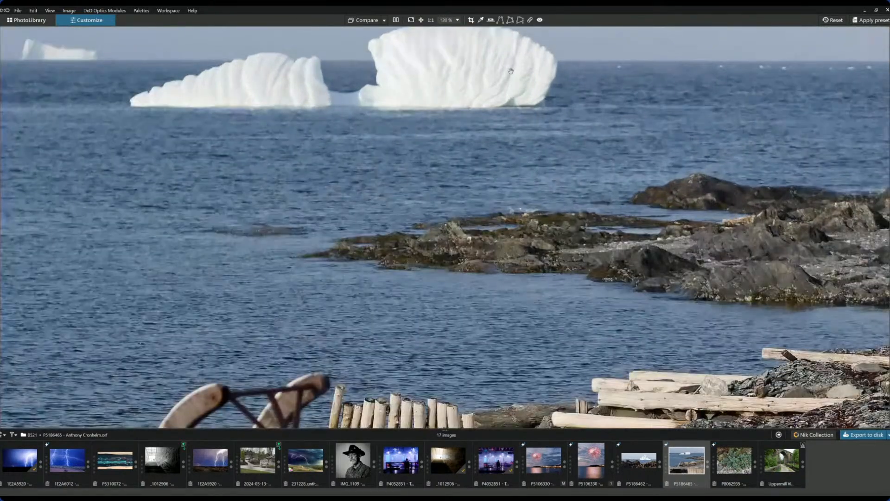
scroll(508, 128, down, 4)
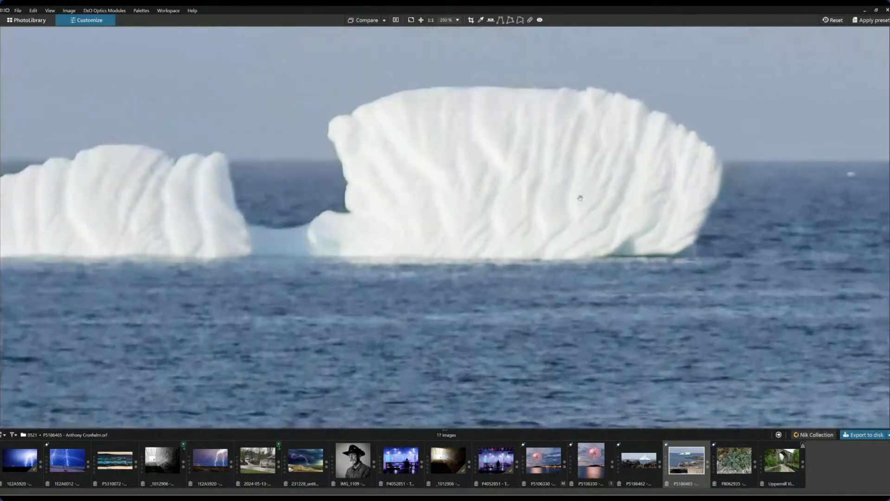
scroll(560, 215, down, 3)
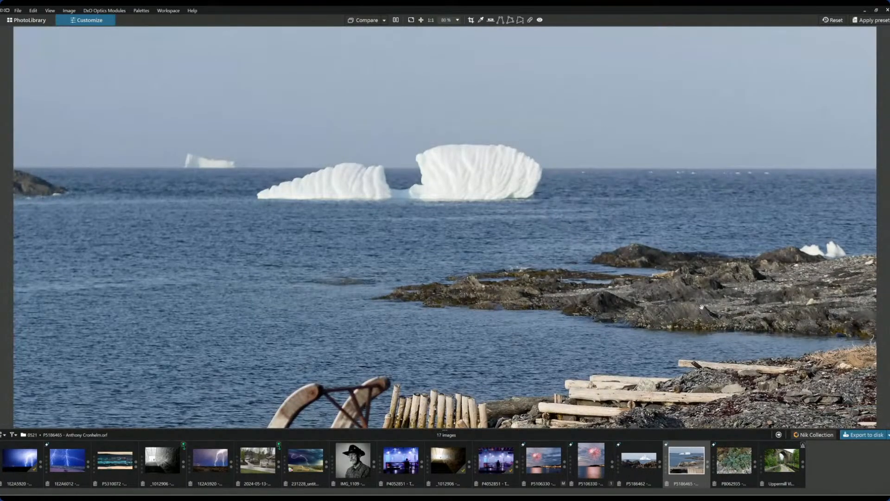
scroll(702, 306, down, 3)
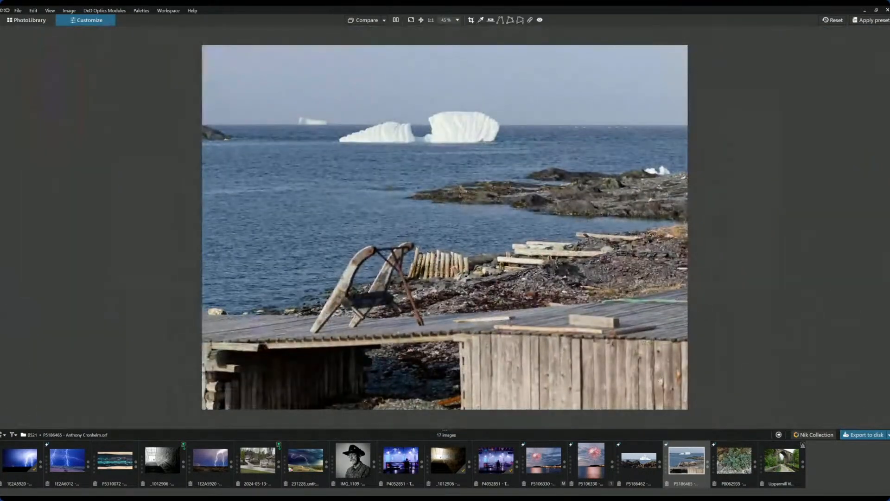
scroll(420, 329, up, 4)
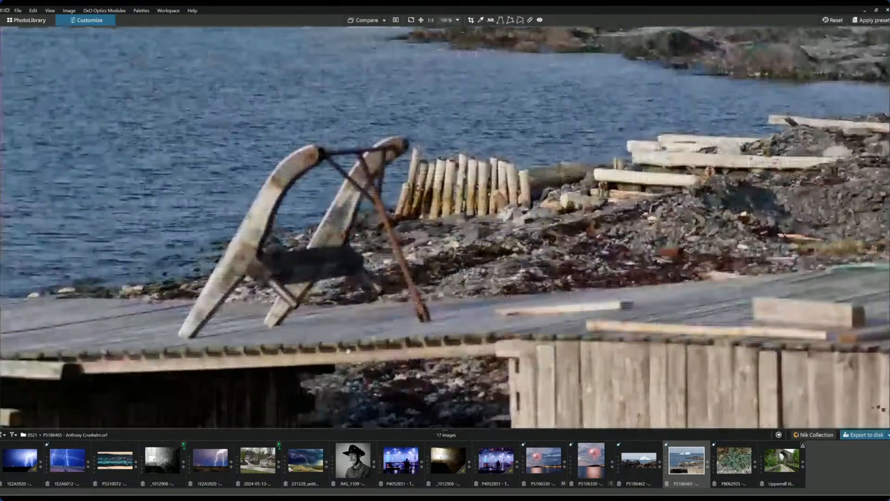
- Pan up to the icebergs at 100%, then restore the side palettes
drag(568, 98, 521, 252)
scroll(536, 199, down, 3)
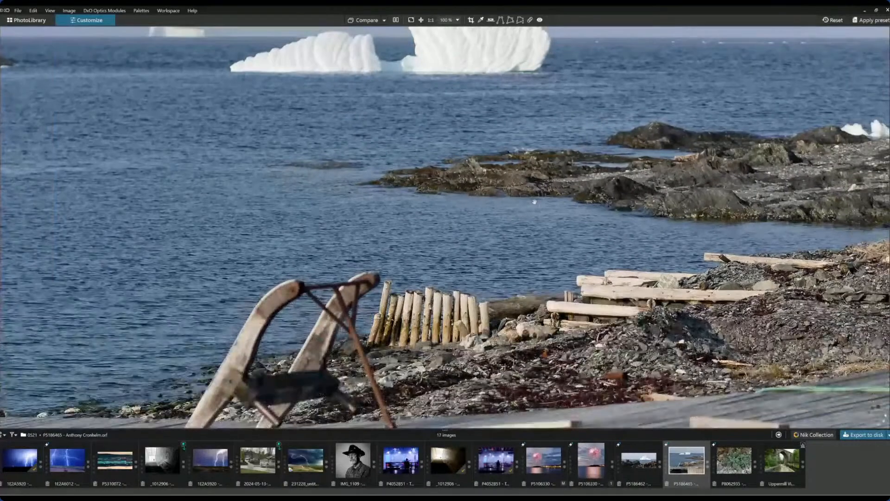
key(F9)
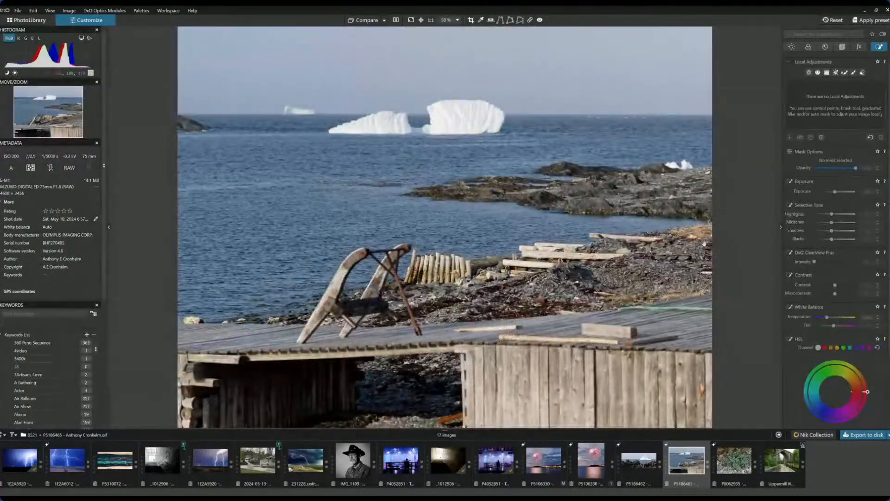
scroll(643, 213, down, 1)
- Crop to a 16 × 7 ratio framing the icebergs, water and some rocks, and apply
click(842, 46)
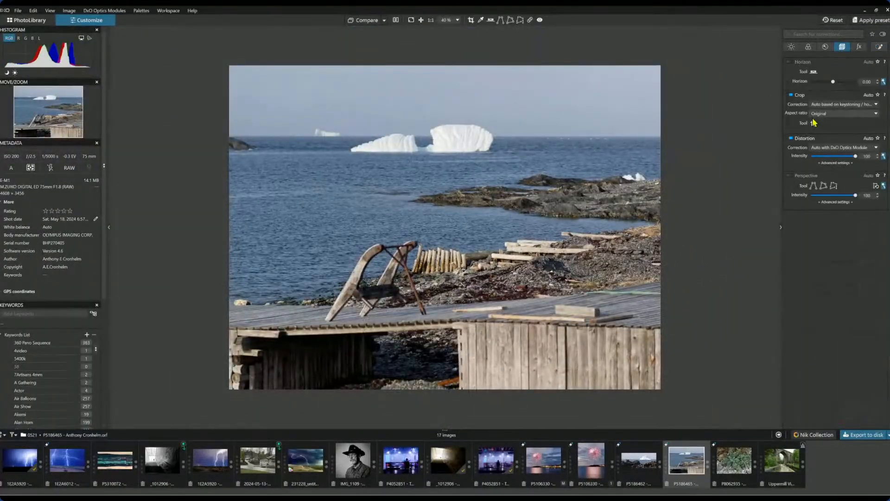
click(825, 117)
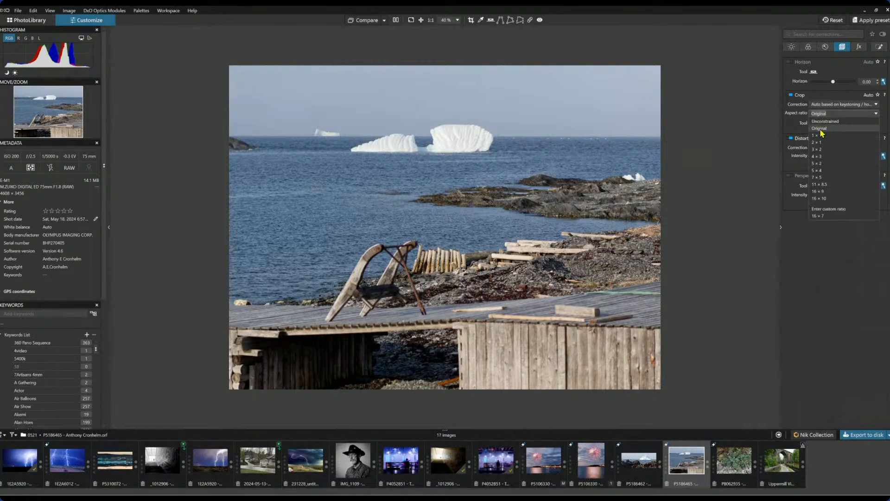
click(818, 215)
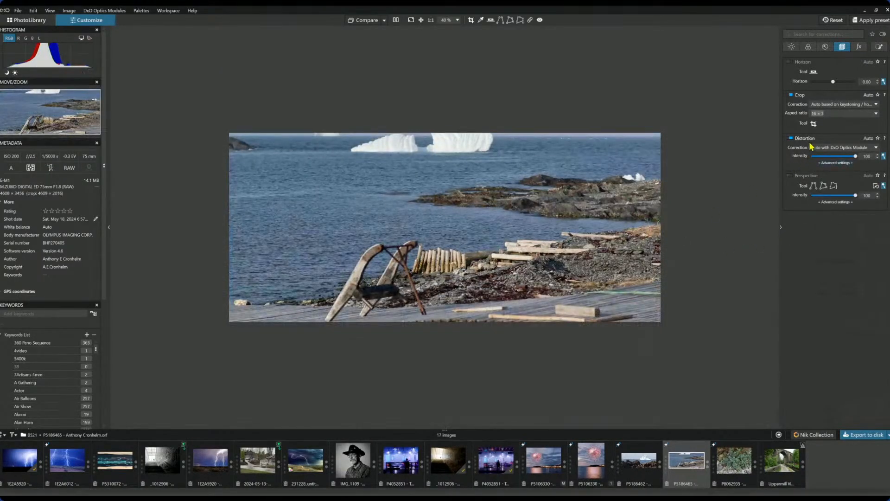
click(814, 124)
drag(526, 295, 523, 206)
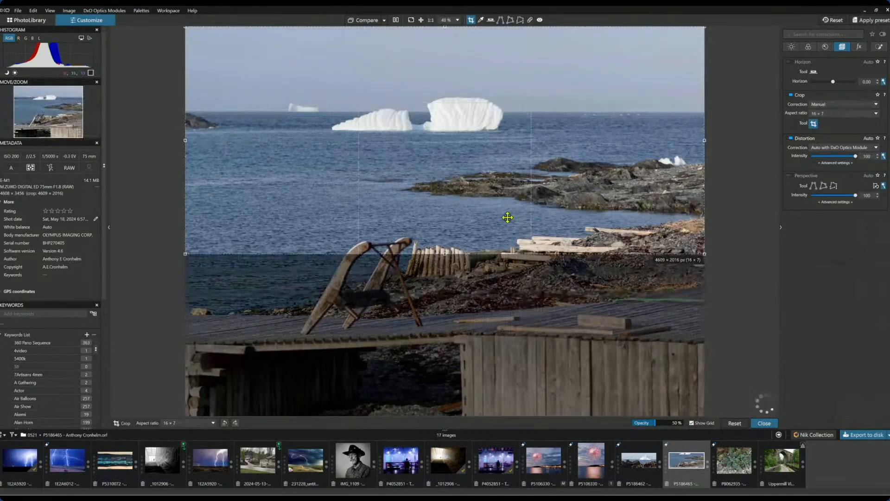
drag(445, 261, 443, 193)
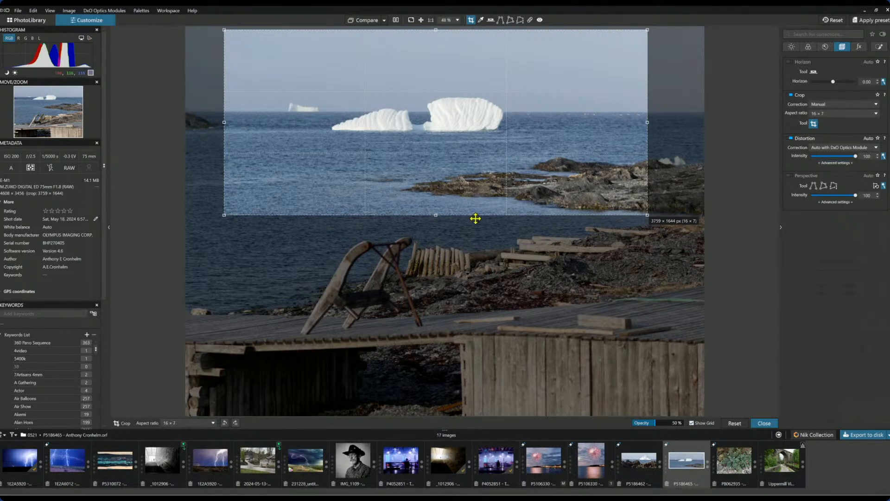
drag(433, 214, 427, 235)
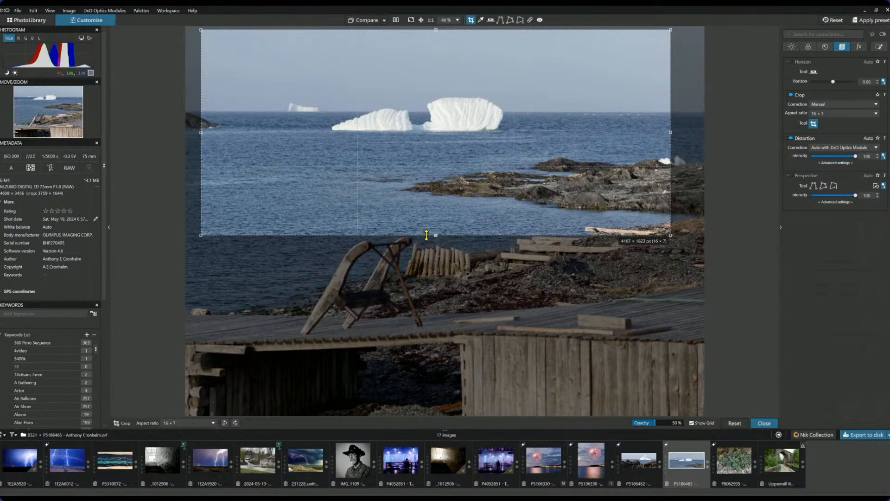
key(Return)
- Tighten the crop to 3920 × 1715 px and shift it slightly sideways, excluding the wharf
scroll(426, 234, up, 2)
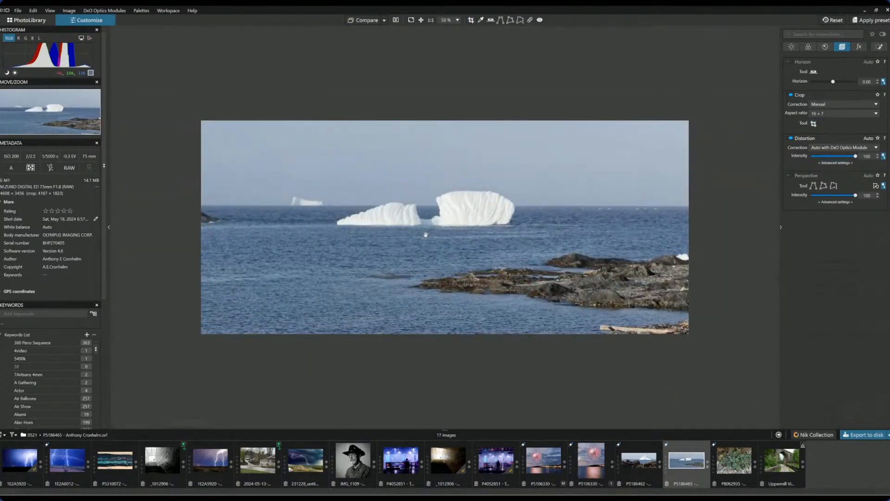
click(813, 123)
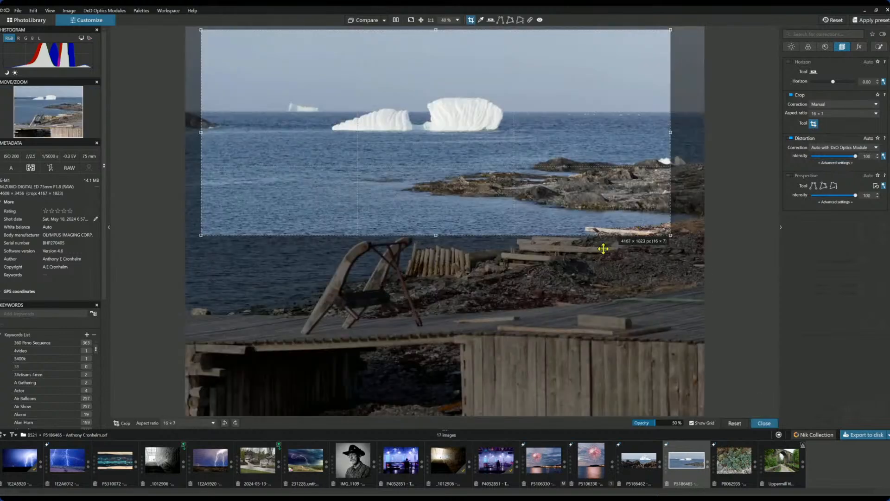
drag(435, 235, 436, 223)
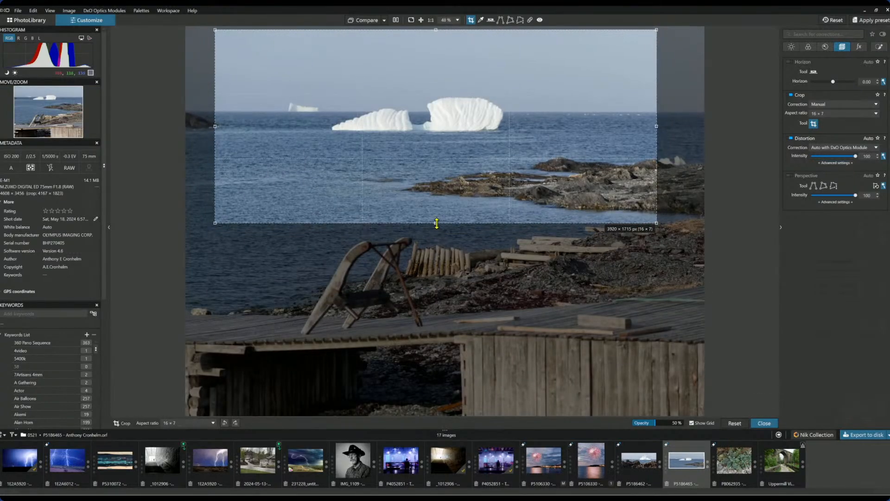
key(Return)
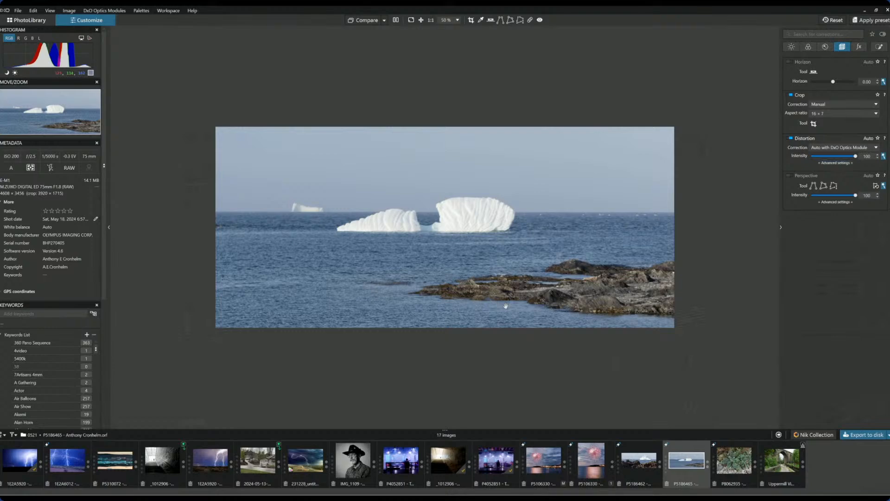
click(814, 123)
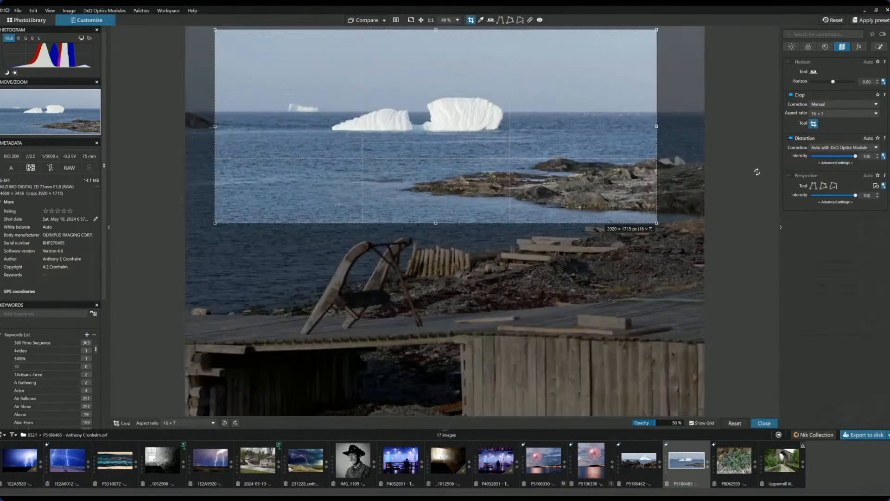
drag(542, 165, 572, 155)
key(Return)
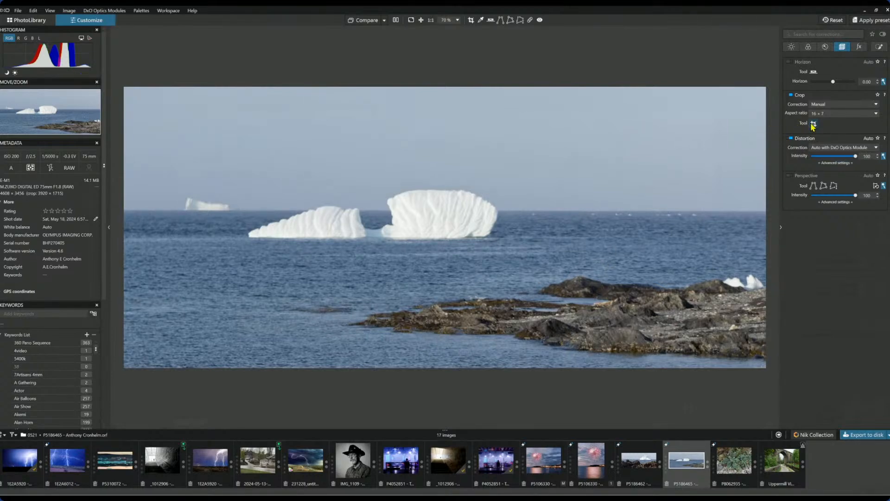
- Neutralise the white balance by sampling the iceberg with the Pick color eyedropper
click(815, 73)
click(809, 47)
click(820, 103)
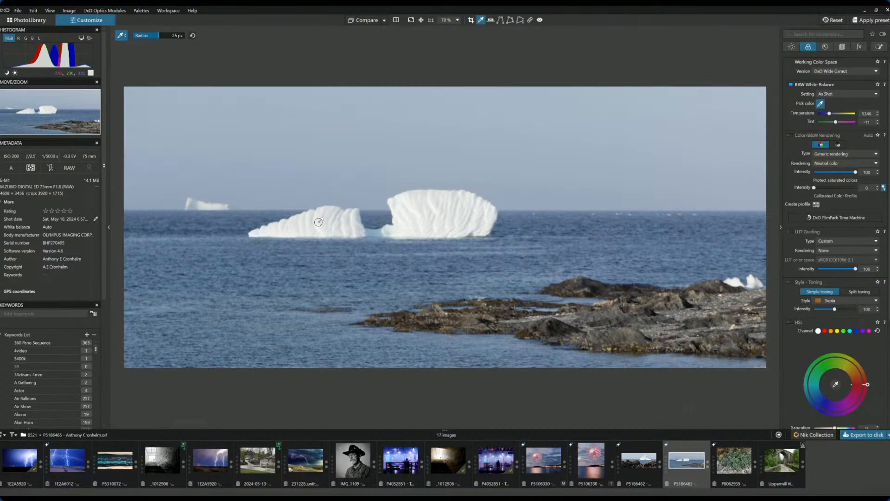
click(275, 229)
click(317, 217)
click(820, 104)
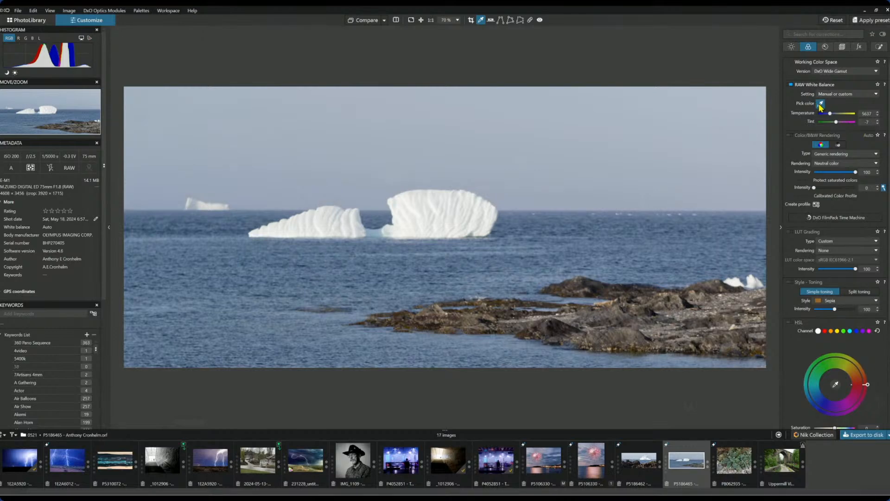
- Set rendering to the DxO camera profile (E-M1) and enable ClearView Plus at intensity 16
click(828, 164)
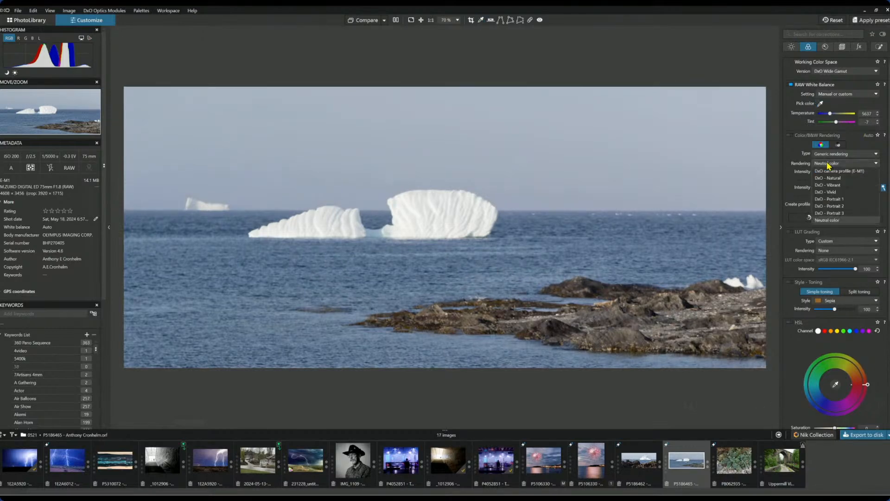
click(829, 171)
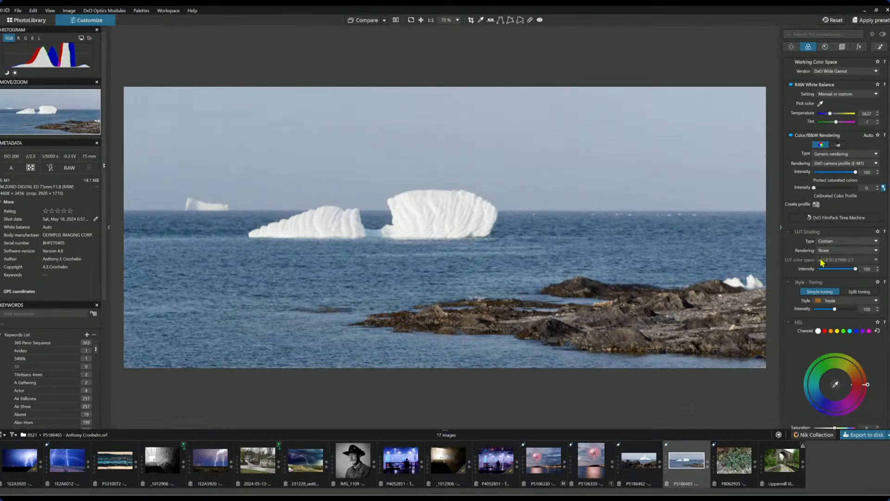
click(808, 218)
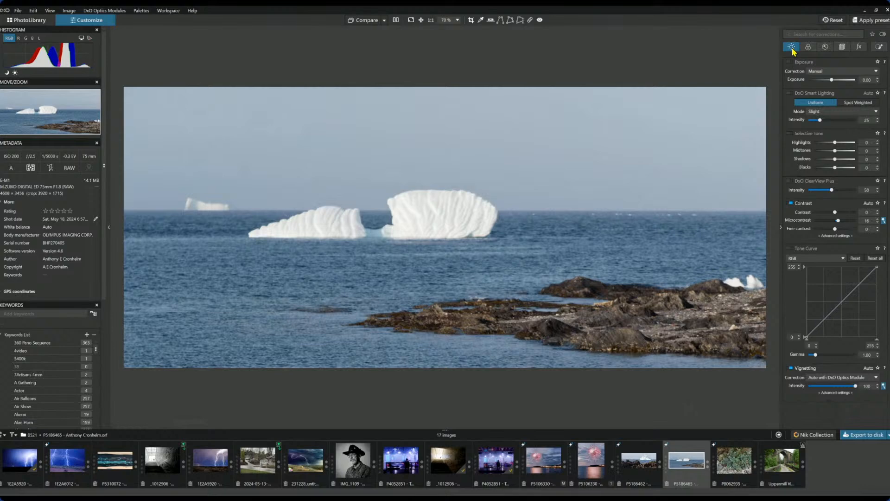
click(816, 191)
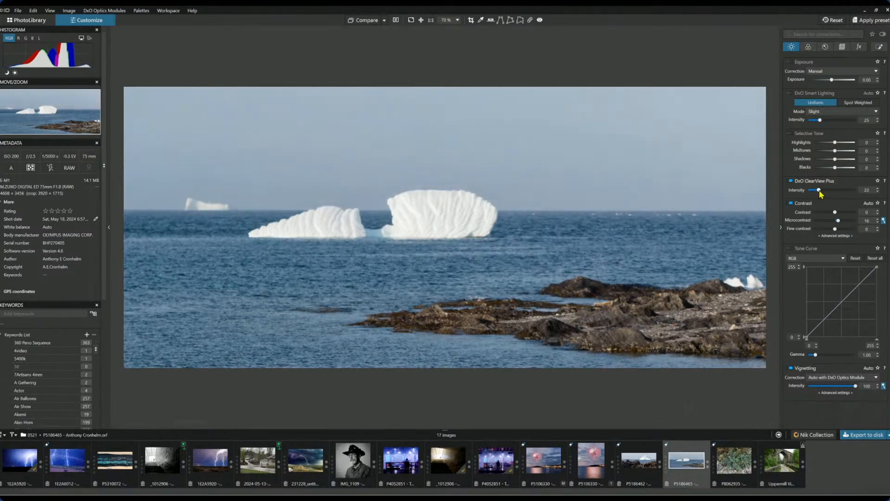
drag(816, 190, 816, 191)
click(880, 48)
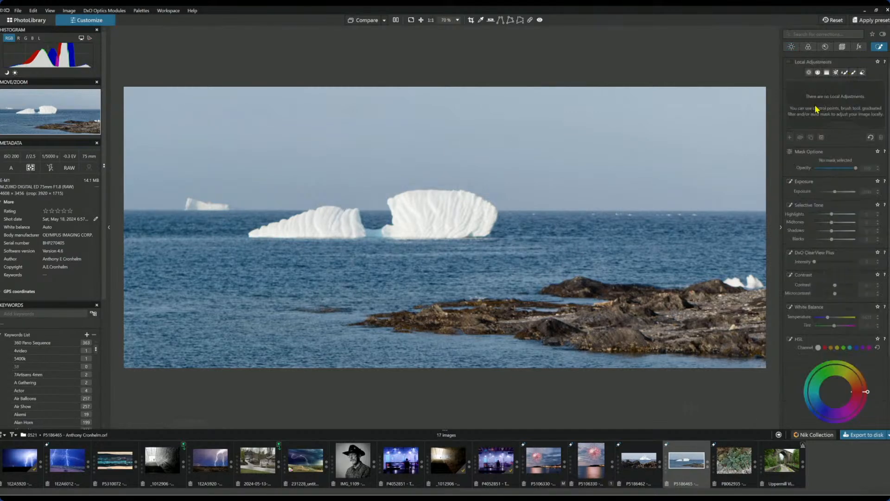
- Place control points on the left and right rocks and darken their blacks
click(809, 73)
click(735, 319)
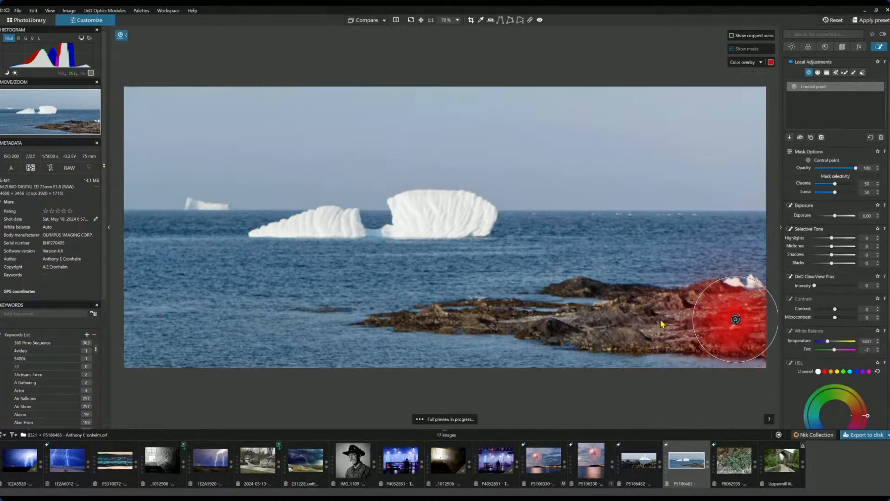
click(562, 325)
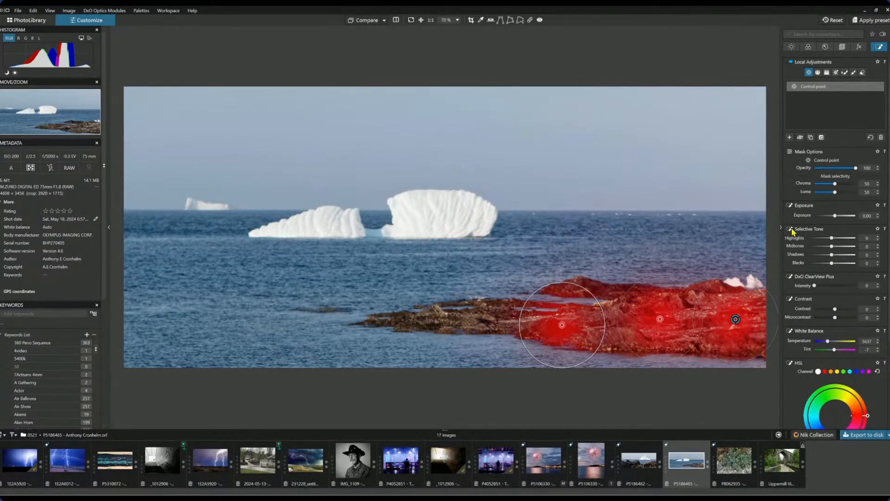
drag(831, 263, 853, 238)
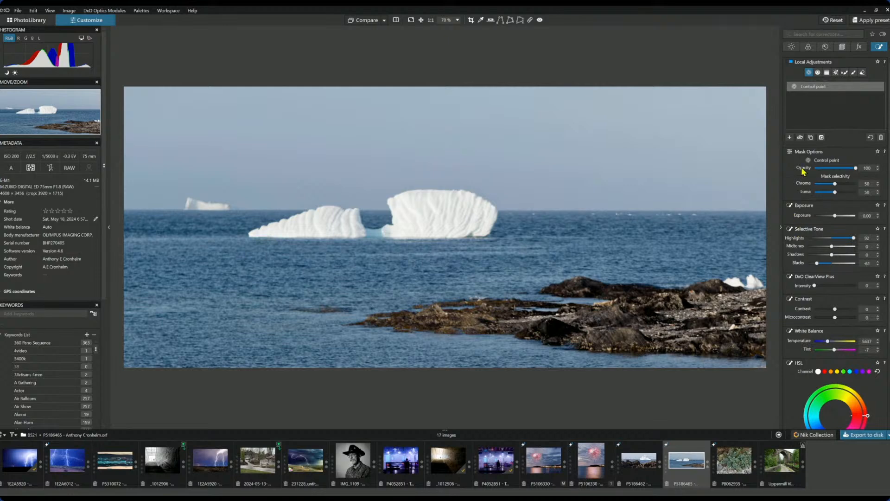
- Add control points on both icebergs with chroma selectivity 59 and luma 65
click(790, 137)
click(442, 219)
key(m)
click(337, 226)
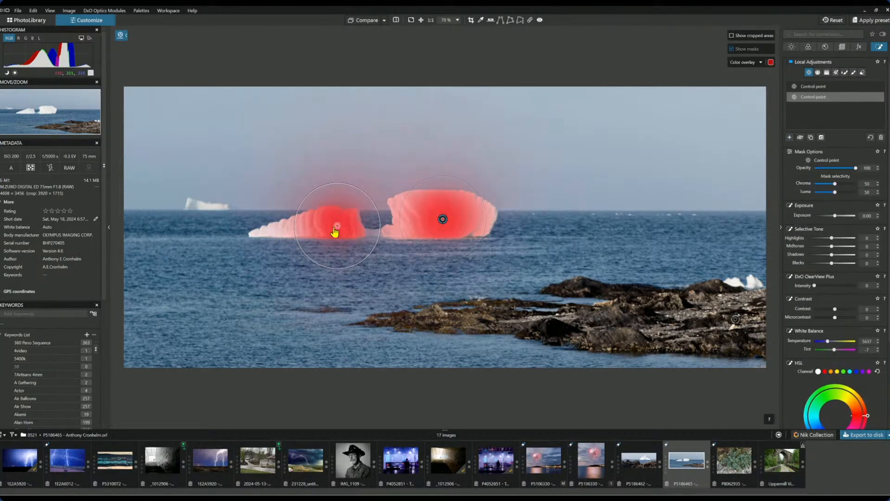
click(299, 227)
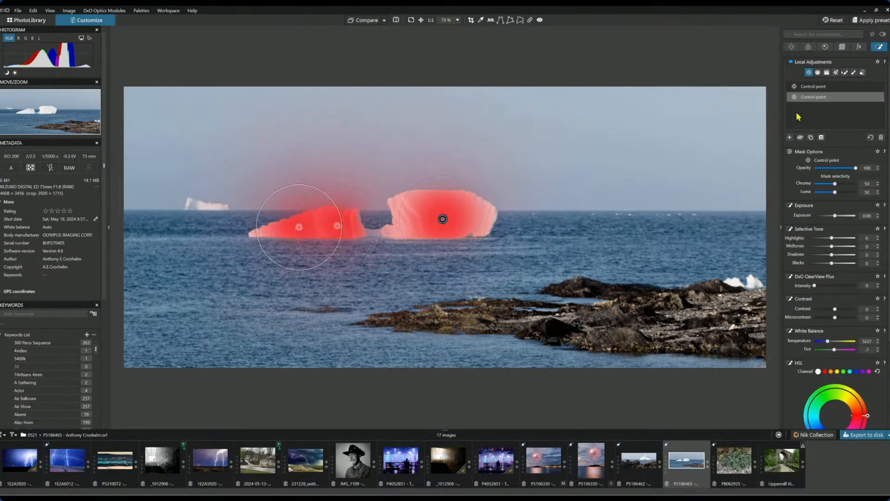
click(840, 184)
click(841, 192)
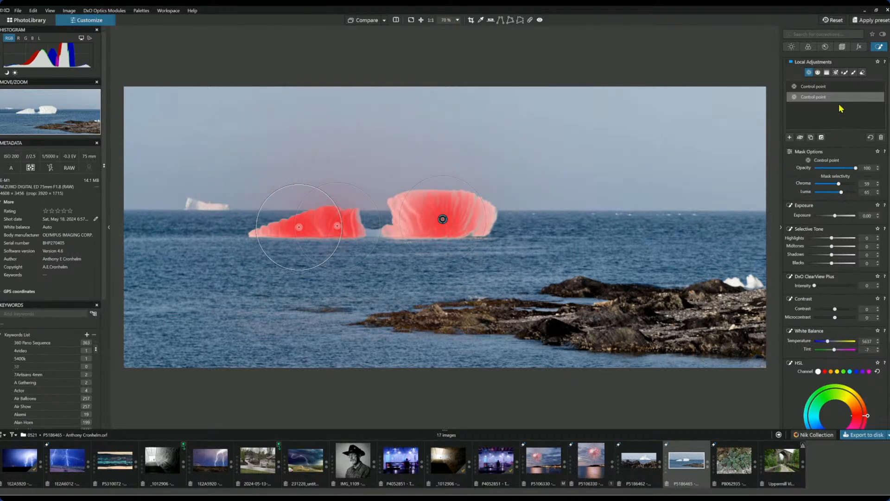
- Give the iceberg points ClearView Plus 54, microcontrast 46 and contrast 5
click(820, 96)
drag(815, 286, 837, 288)
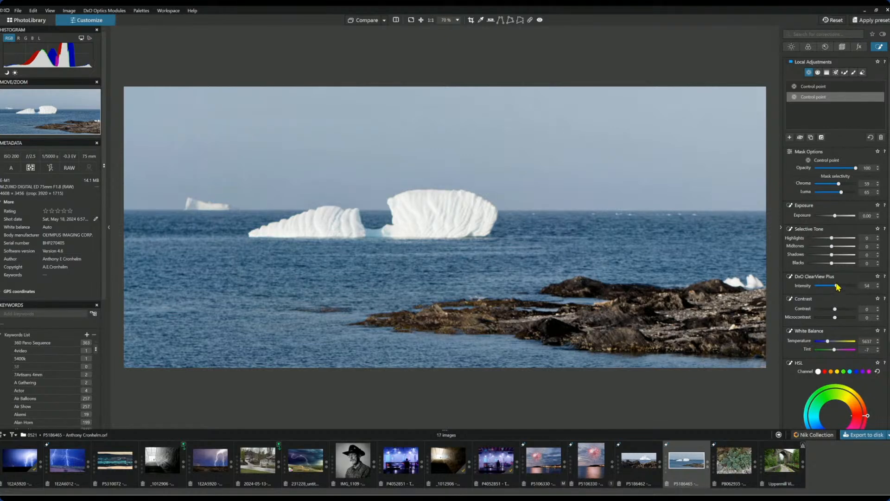
drag(835, 318, 846, 318)
drag(835, 309, 838, 308)
double_click(839, 309)
click(839, 309)
scroll(731, 243, down, 1)
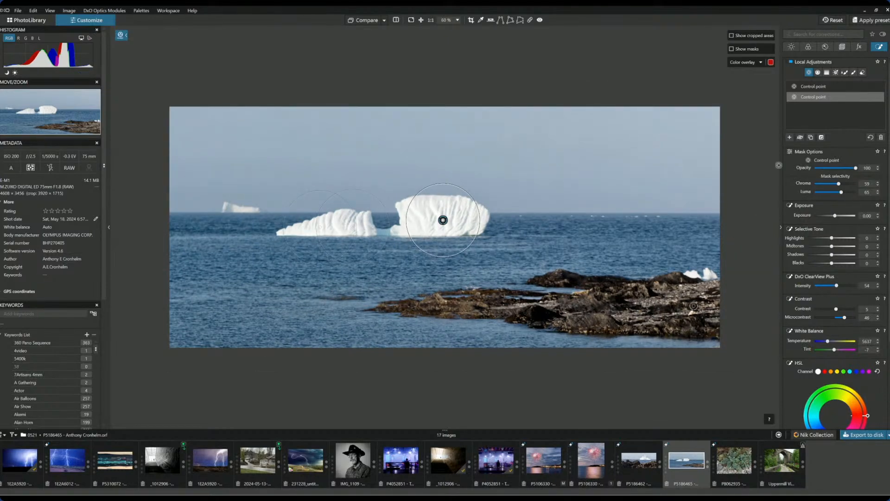
click(810, 73)
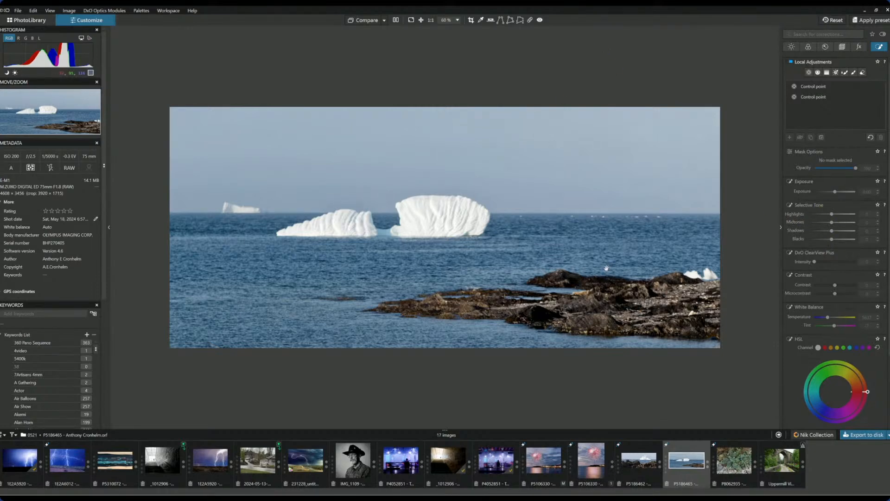
- View the edited iceberg panorama side by side with the uncropped original, then return to single view
key(Tab)
click(394, 22)
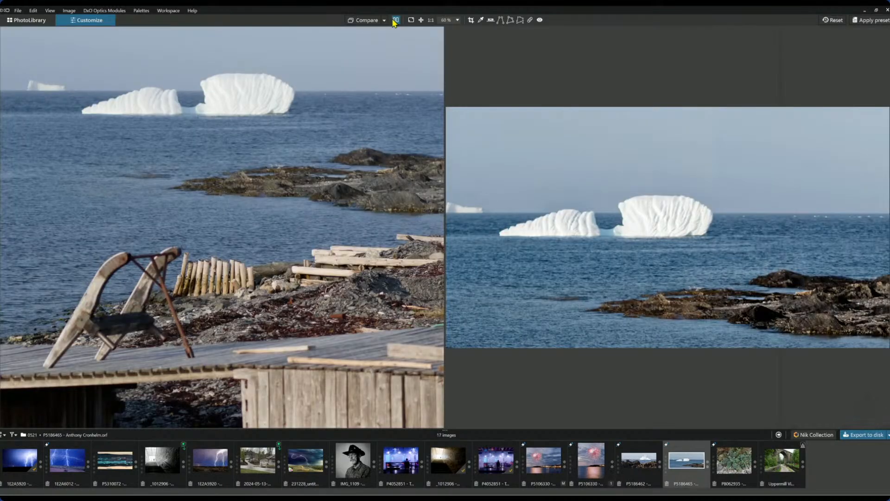
scroll(427, 177, down, 2)
scroll(427, 179, down, 1)
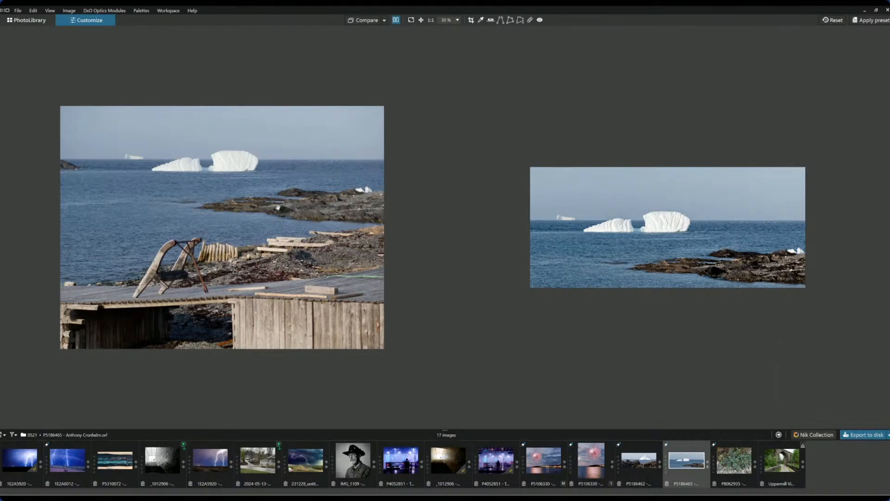
key(F9)
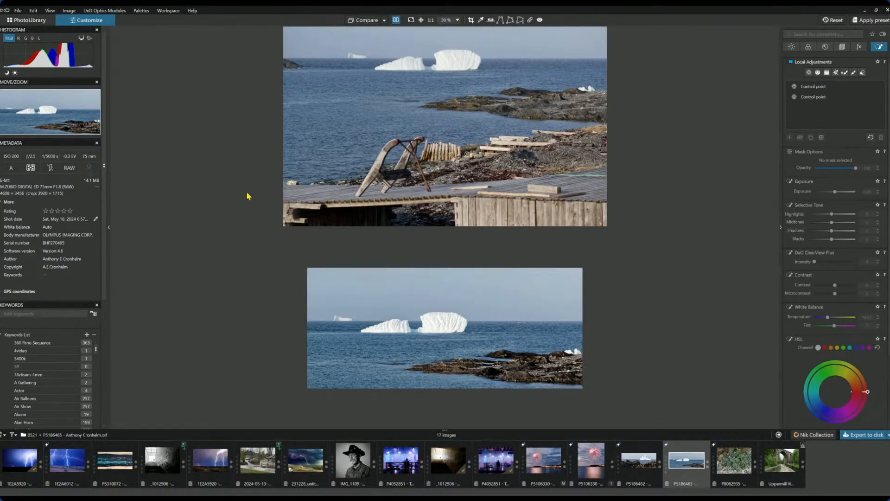
key(F9)
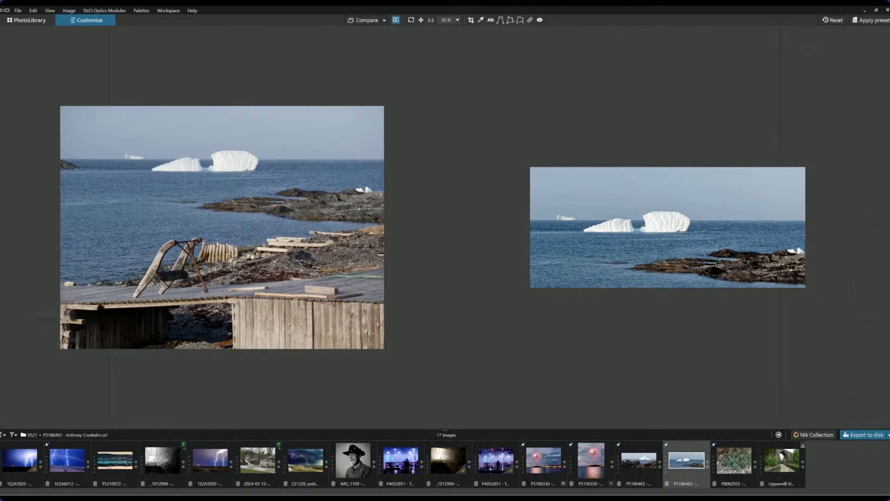
click(395, 19)
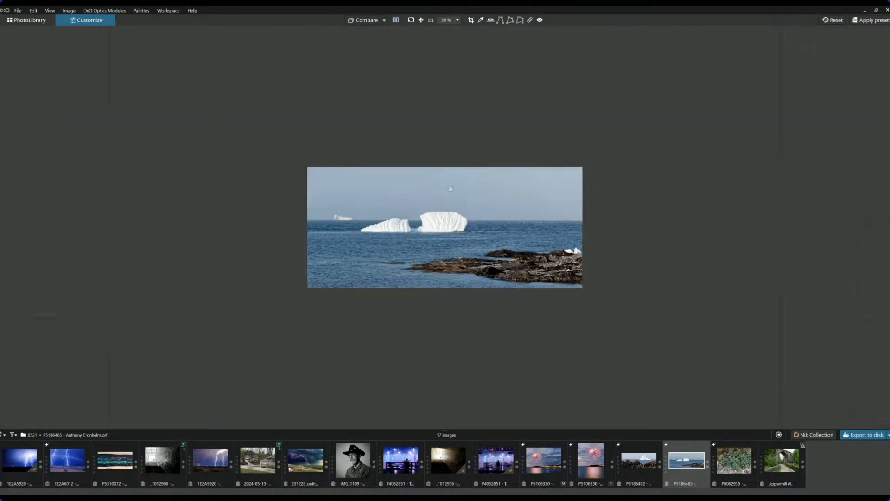
- Preview the iceberg panorama full screen, then open photo PB062935 with the plant and shells
click(411, 20)
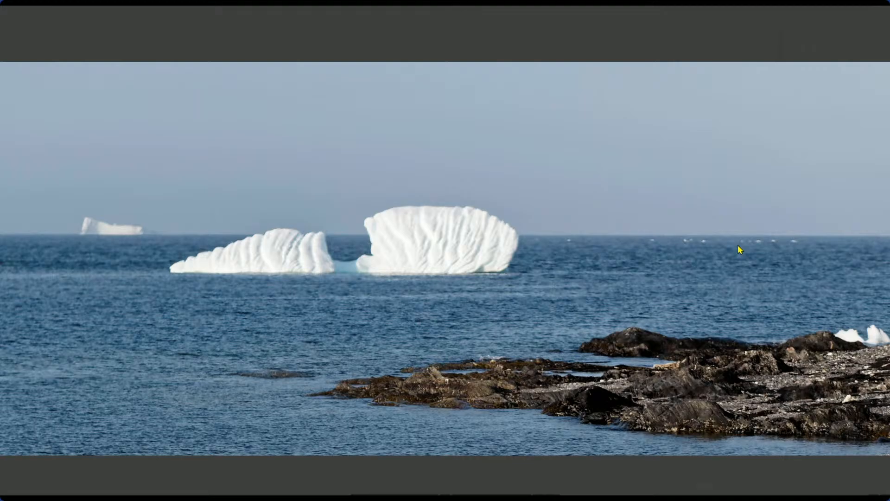
key(Escape)
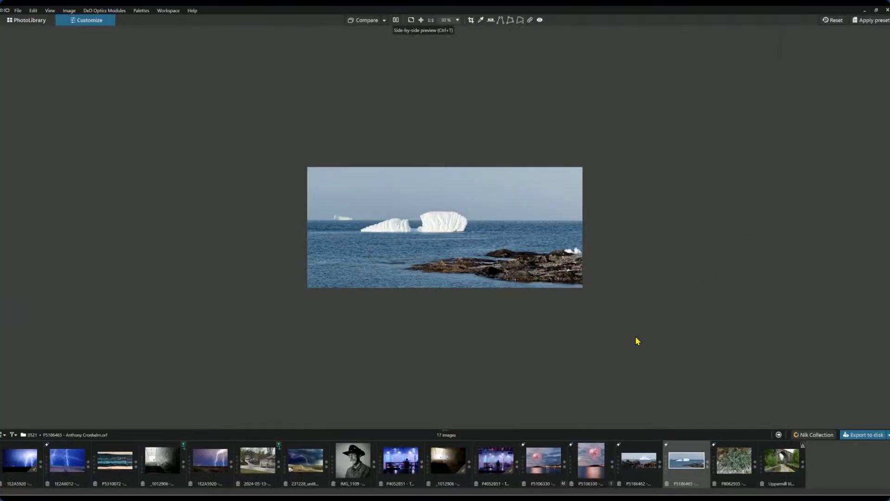
click(726, 456)
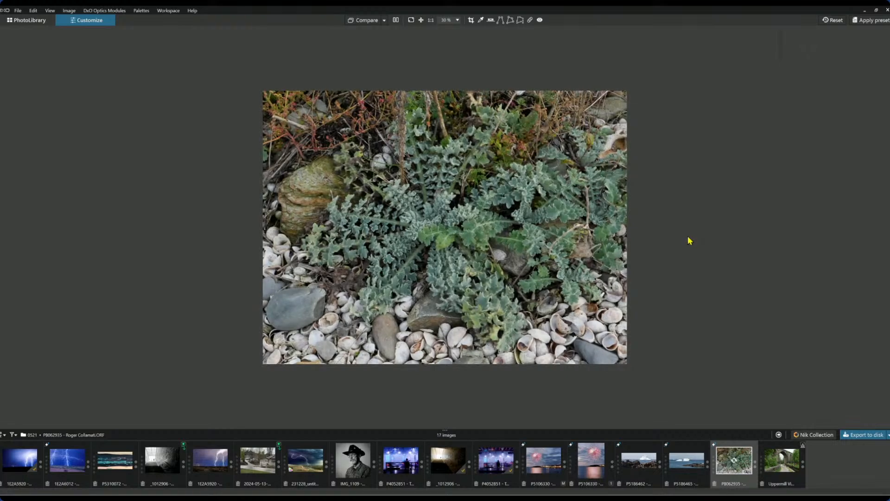
- Restore the palettes, reselect the plant-and-shells photo, inspect its leaves at 100%, then show Geometry corrections
key(F9)
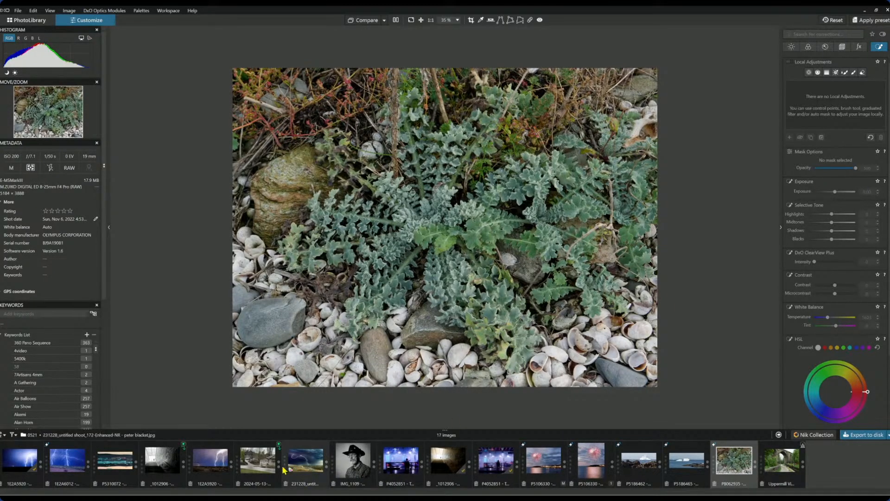
click(260, 463)
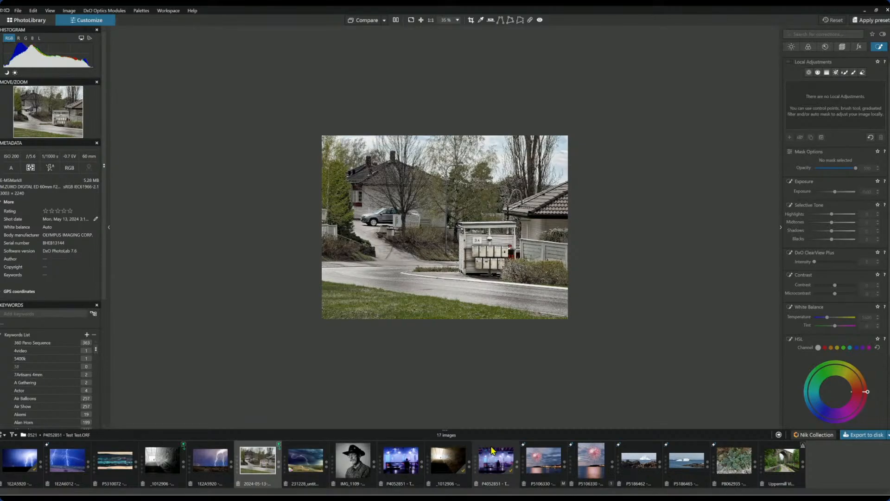
click(741, 469)
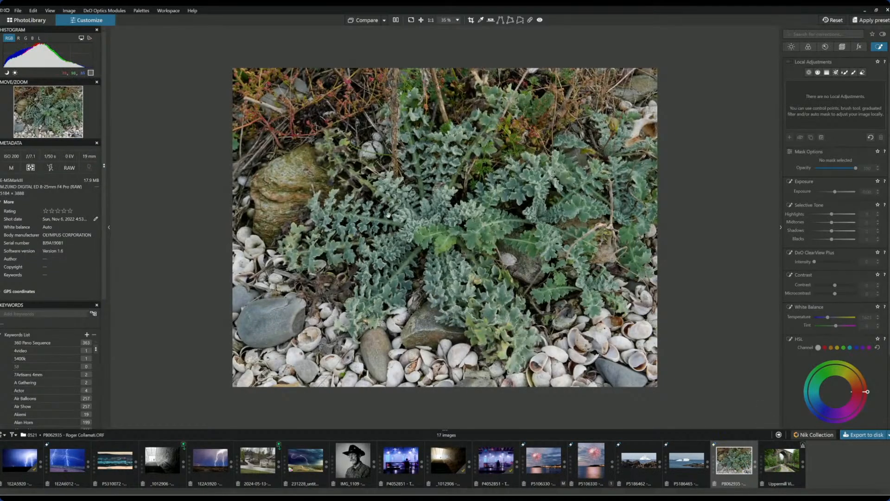
double_click(414, 213)
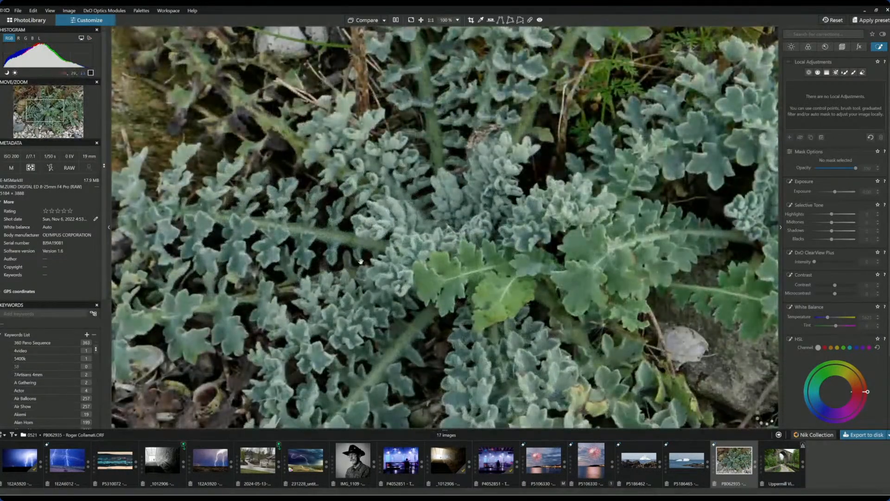
scroll(364, 262, down, 4)
scroll(378, 263, down, 1)
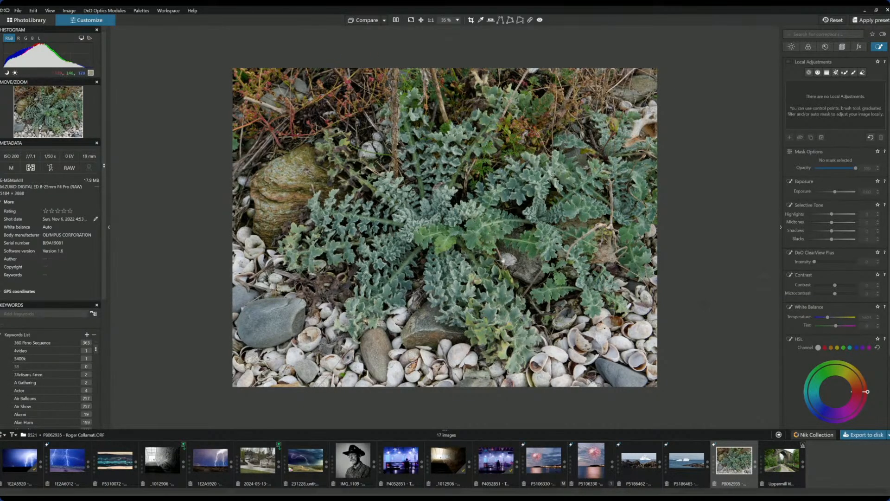
click(842, 46)
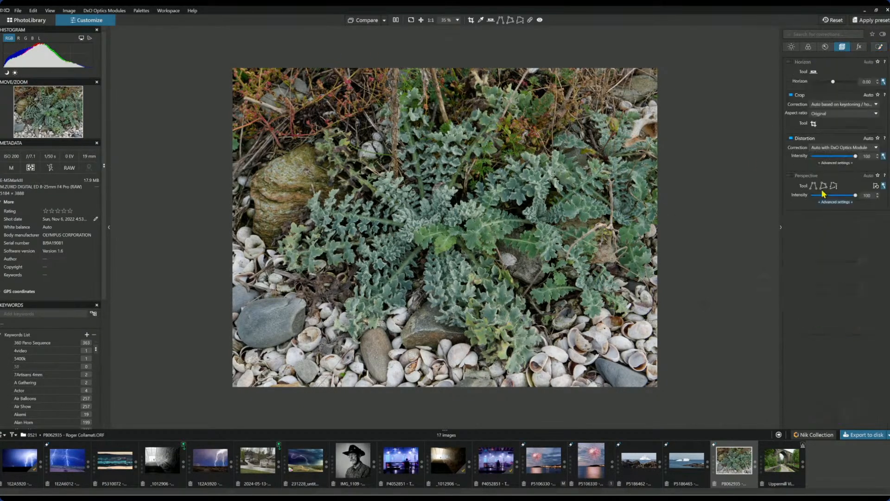
- Try a 1 × 1 square crop over the stones, undoing an accidental rotation
click(824, 114)
click(824, 137)
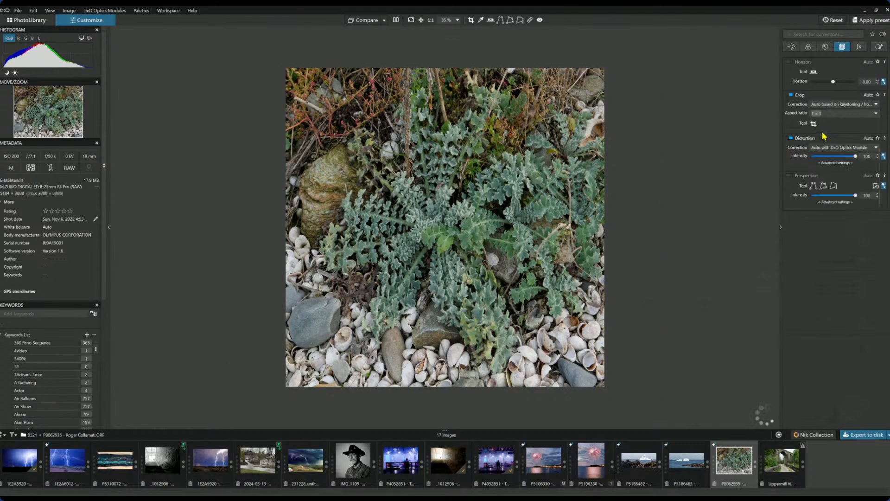
drag(624, 200, 455, 182)
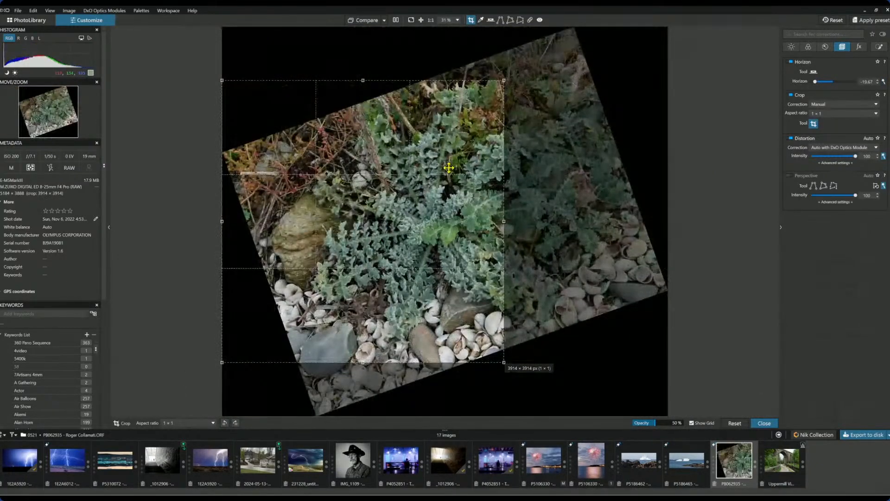
key(ctrl+z)
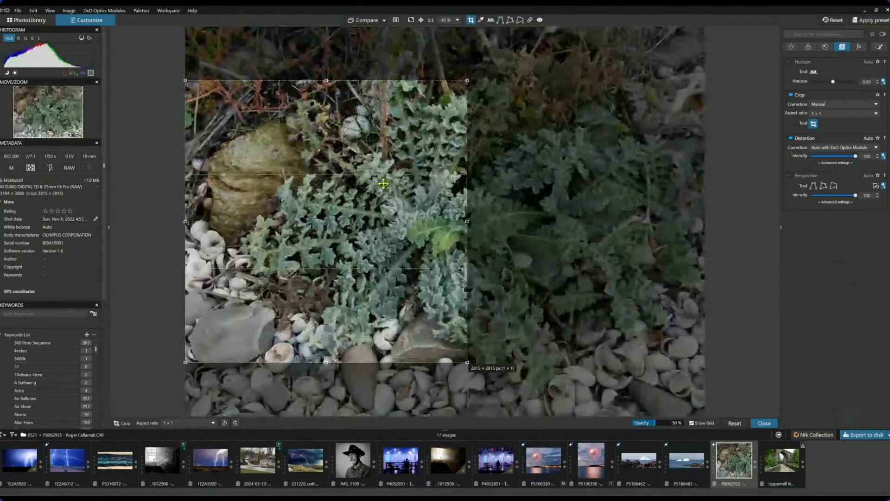
drag(380, 181, 365, 214)
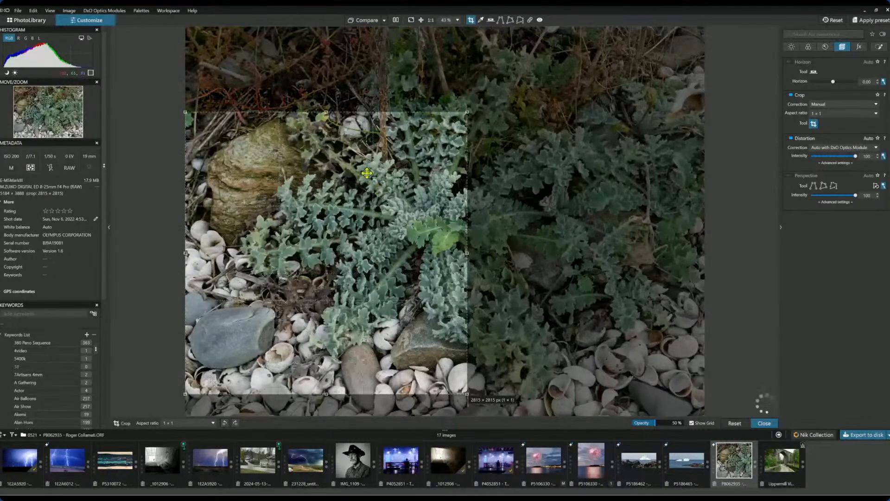
drag(468, 111, 467, 113)
- Switch to a 4 × 3 portrait crop of 2587×3449 px around the stone and leaves, and apply
click(818, 115)
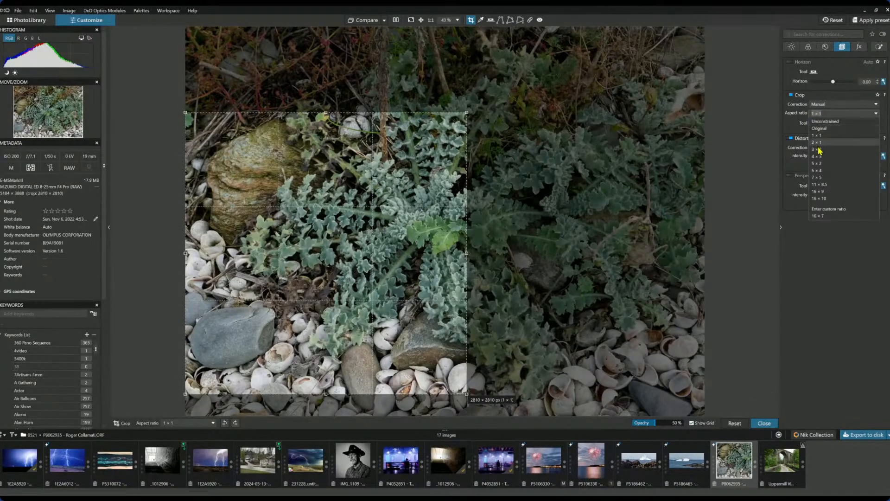
click(819, 159)
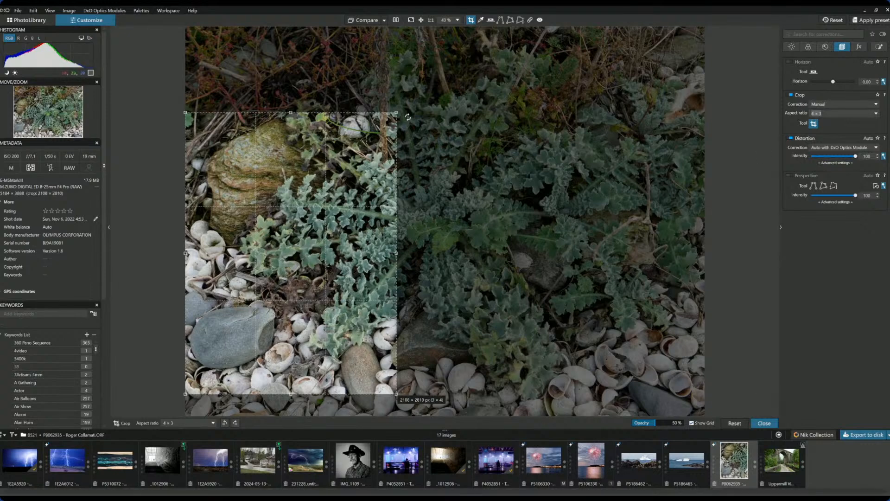
drag(398, 113, 445, 48)
drag(395, 92, 394, 105)
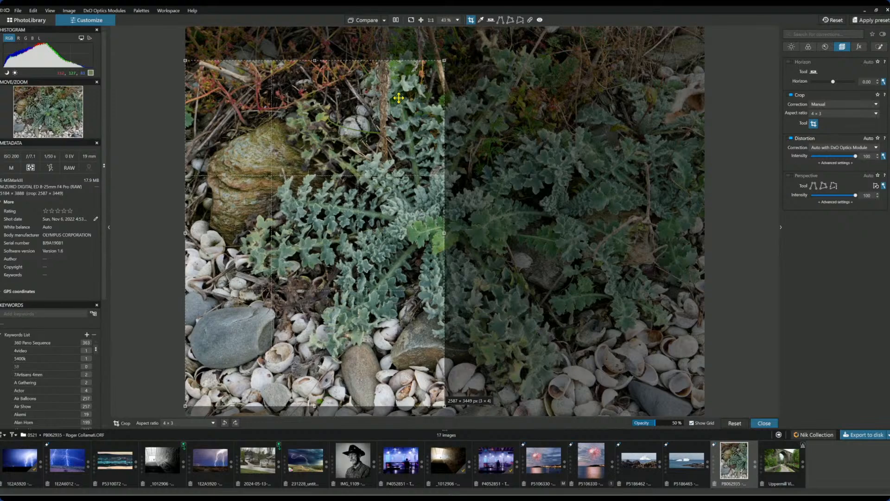
key(Return)
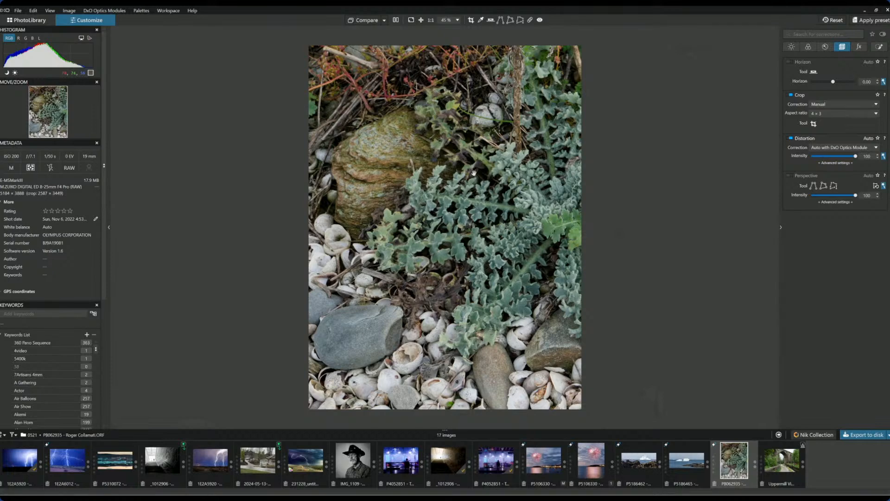
click(824, 46)
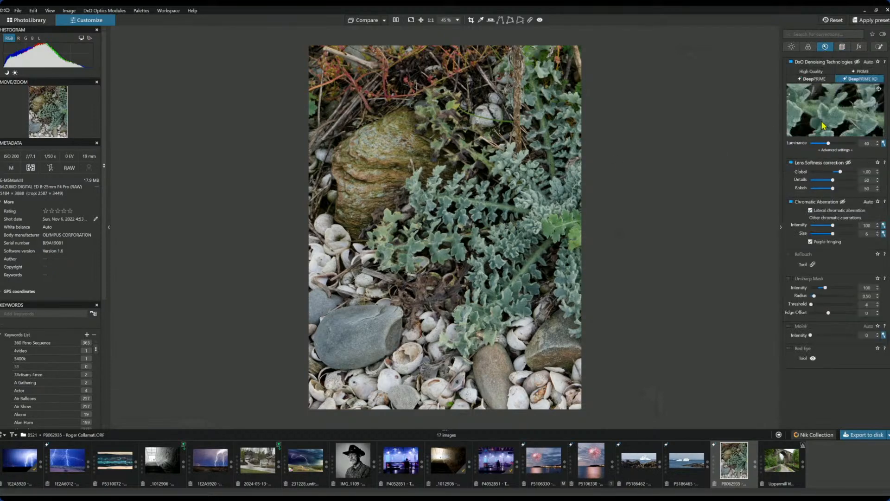
- Set the white balance by sampling the grey stone with the Pick color eyedropper
click(808, 47)
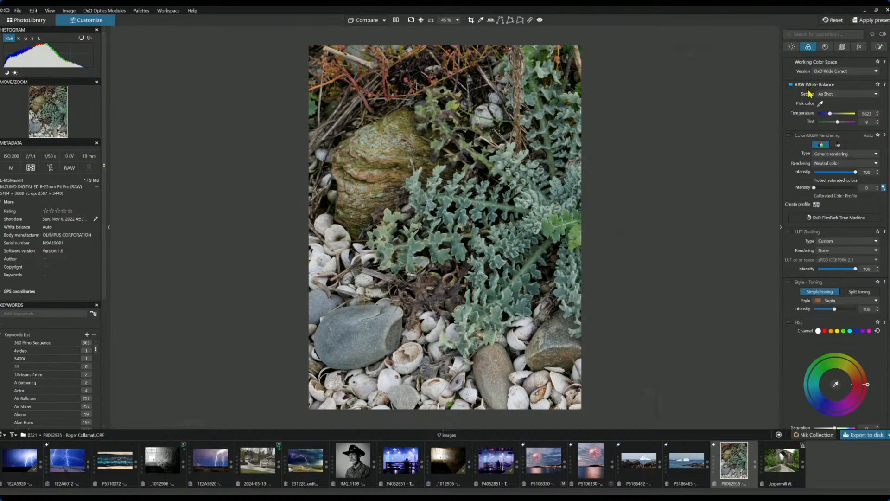
click(820, 103)
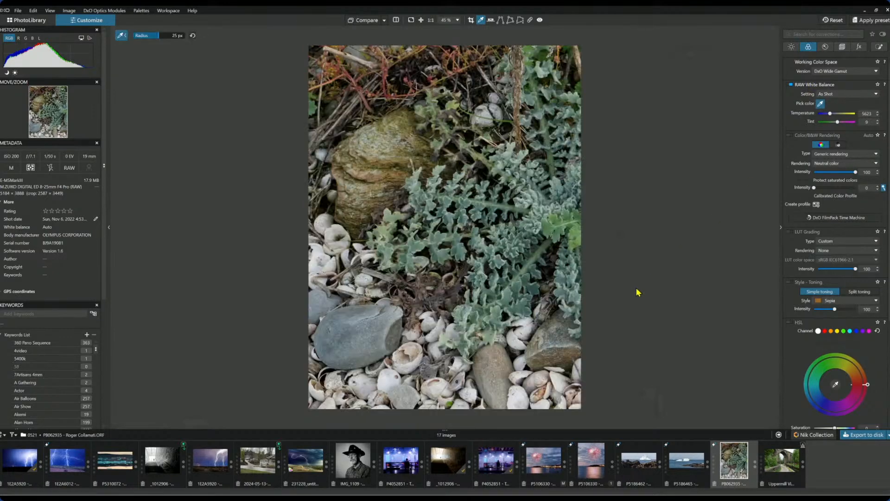
click(407, 365)
click(361, 333)
click(371, 352)
click(796, 48)
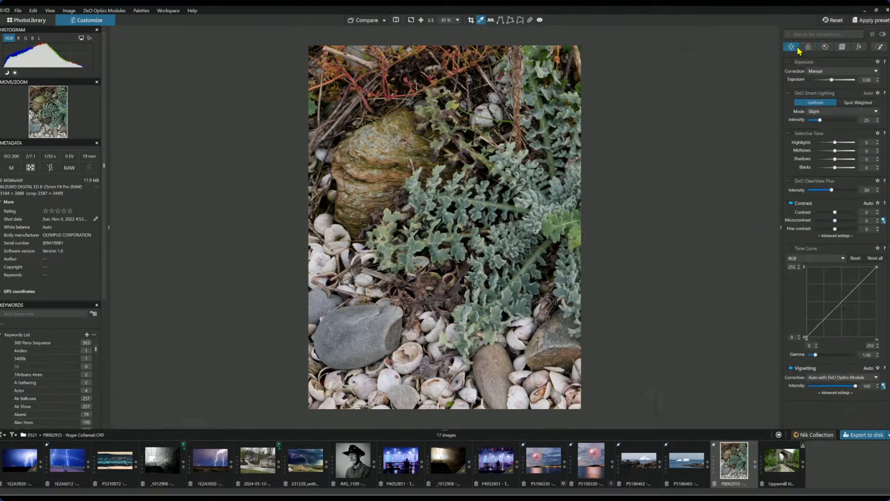
click(808, 47)
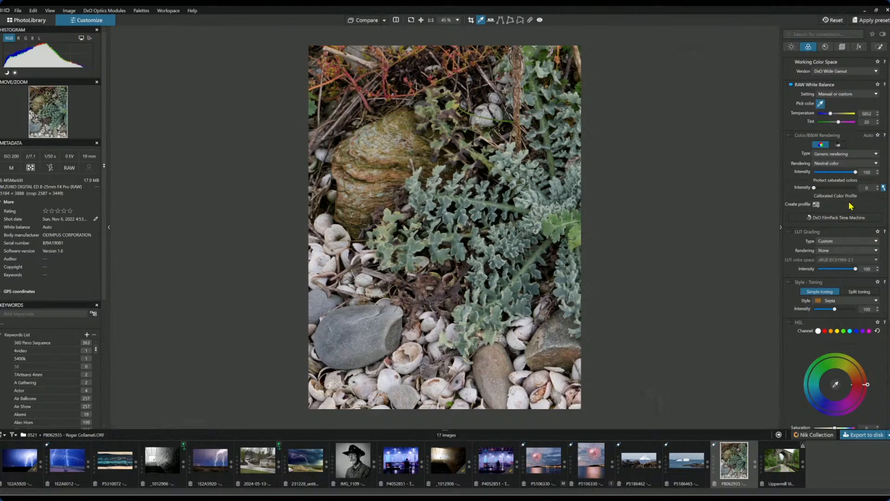
- Switch rendering to the DxO camera profile and raise HSL vibrancy to 62
click(850, 163)
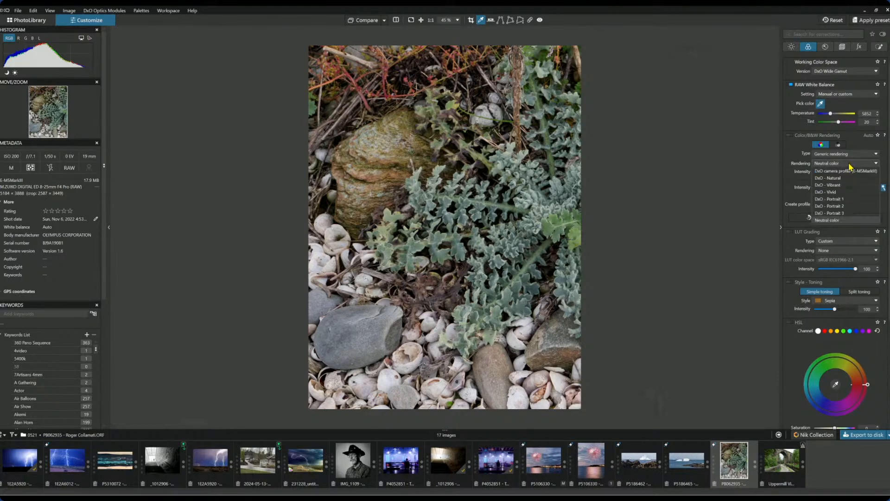
click(850, 172)
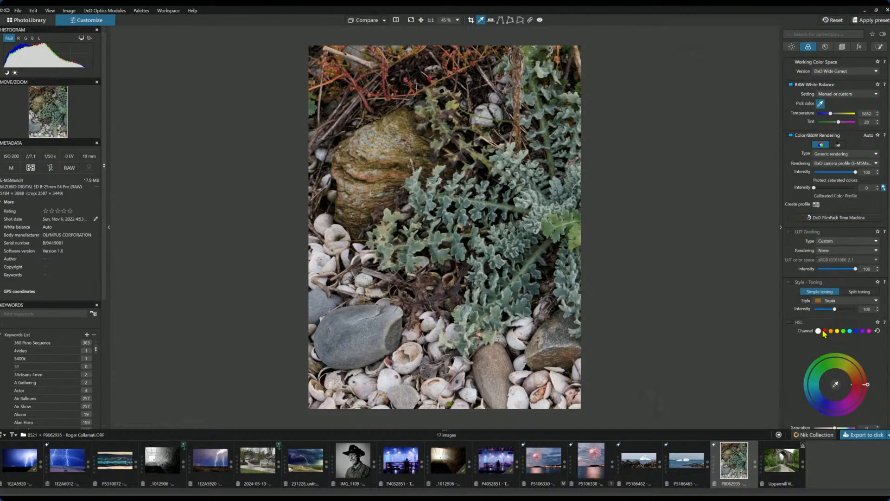
scroll(825, 330, down, 2)
scroll(825, 330, down, 1)
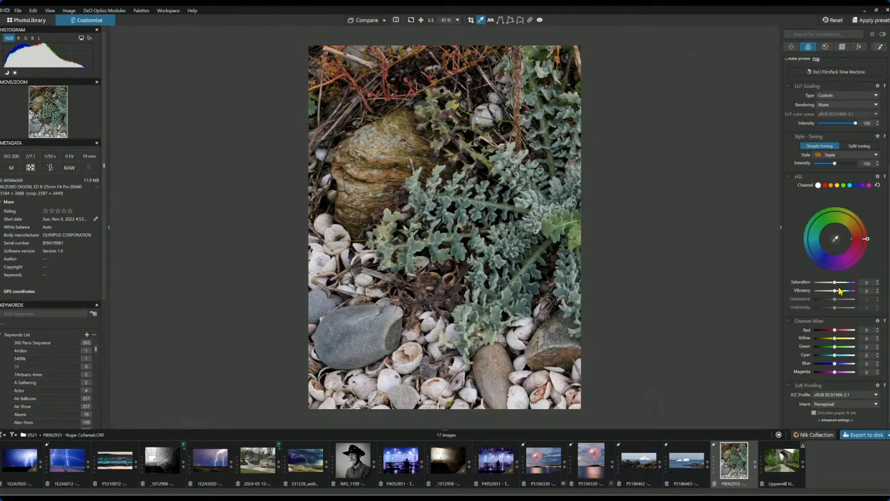
drag(835, 293, 844, 291)
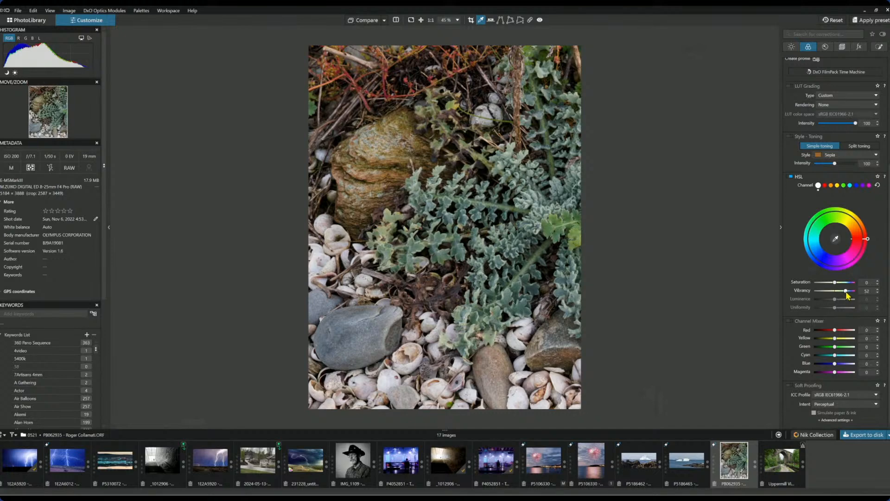
drag(846, 291, 847, 291)
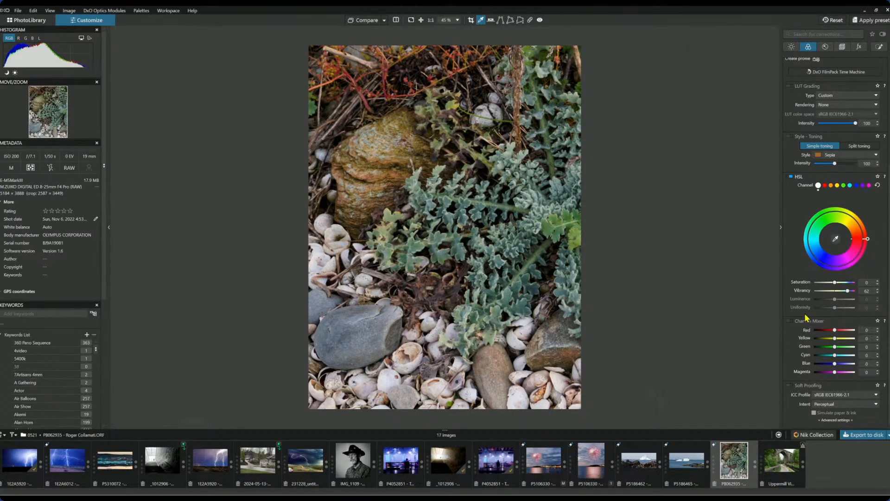
- Enable ClearView Plus at 18, raise Selective Tone highlights to 41 and midtones, and drop blacks to −30
click(792, 46)
click(816, 190)
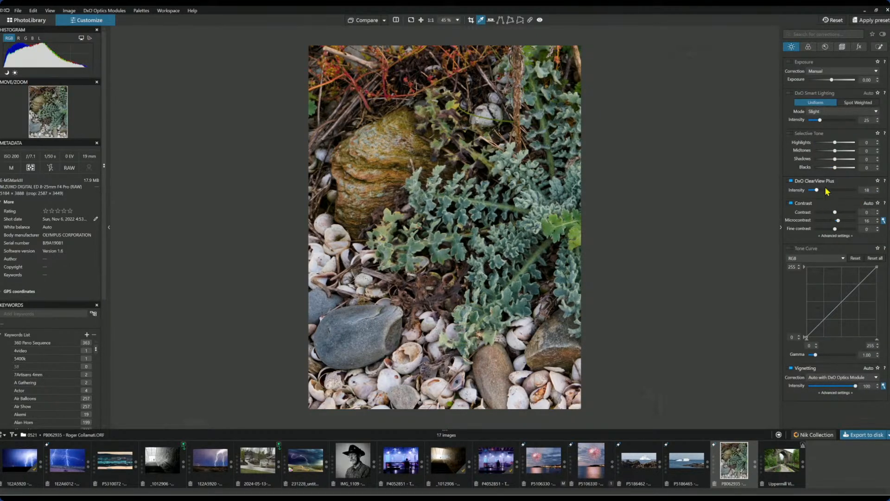
drag(835, 167, 843, 145)
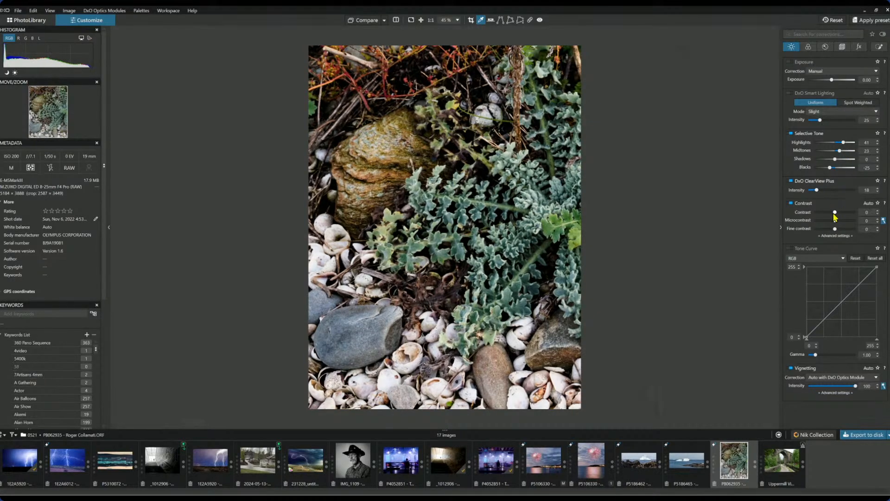
drag(830, 167, 828, 169)
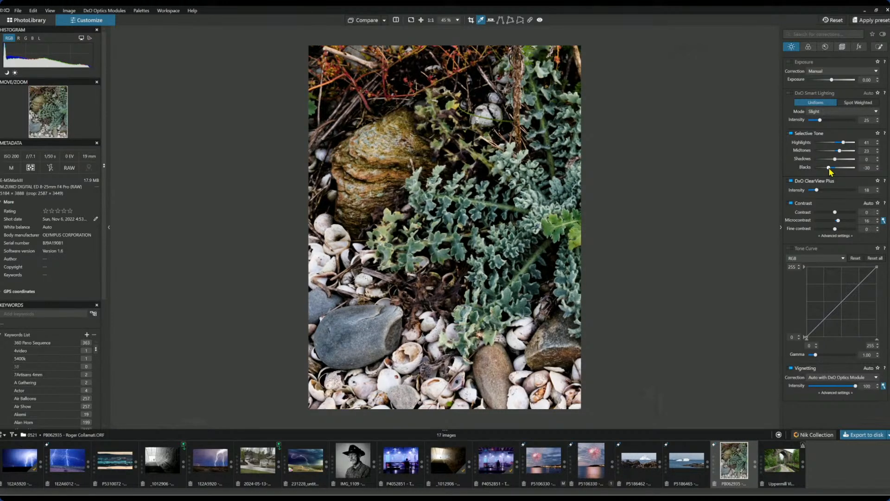
scroll(558, 209, down, 1)
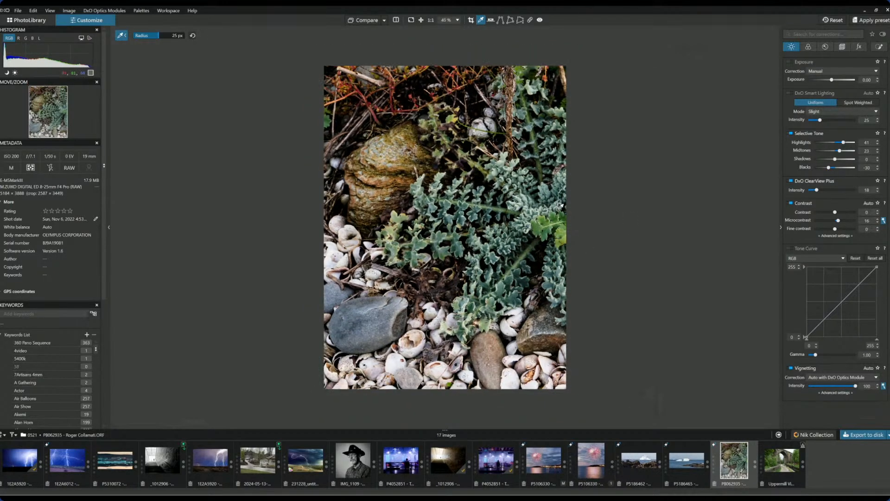
- Boost the HSL saturation of the greens, then of the reds
click(809, 48)
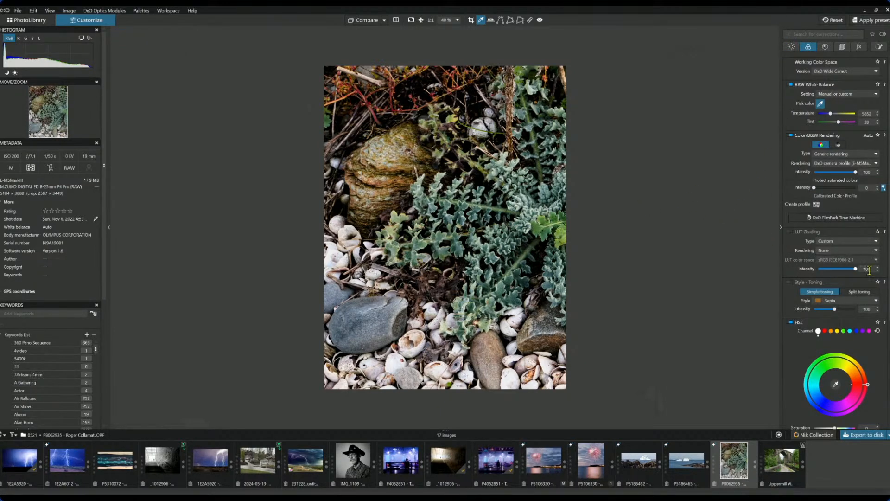
scroll(879, 325, down, 3)
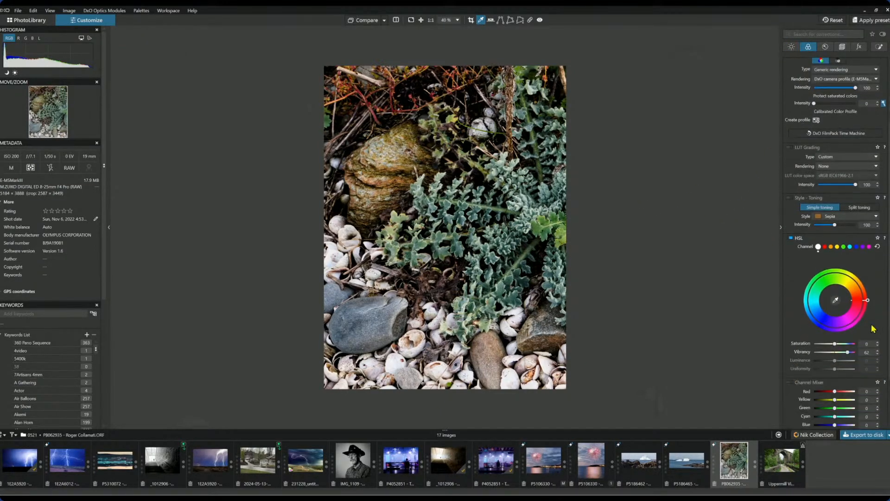
scroll(873, 328, down, 1)
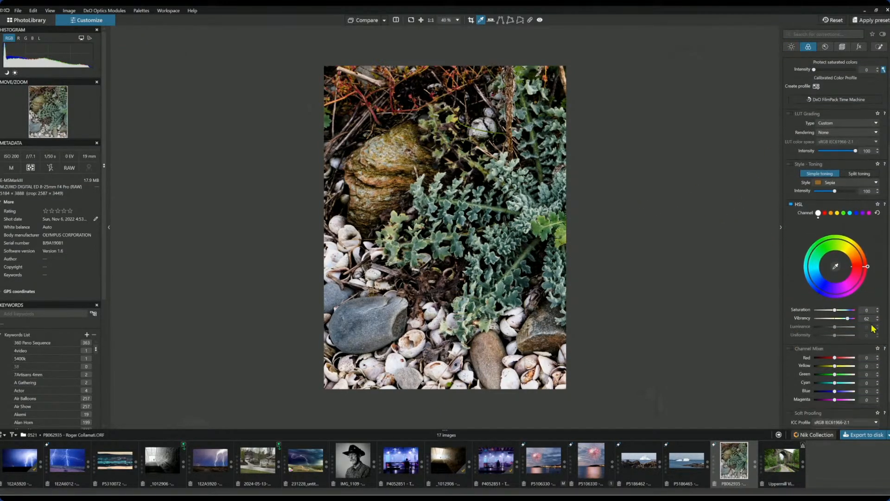
click(843, 213)
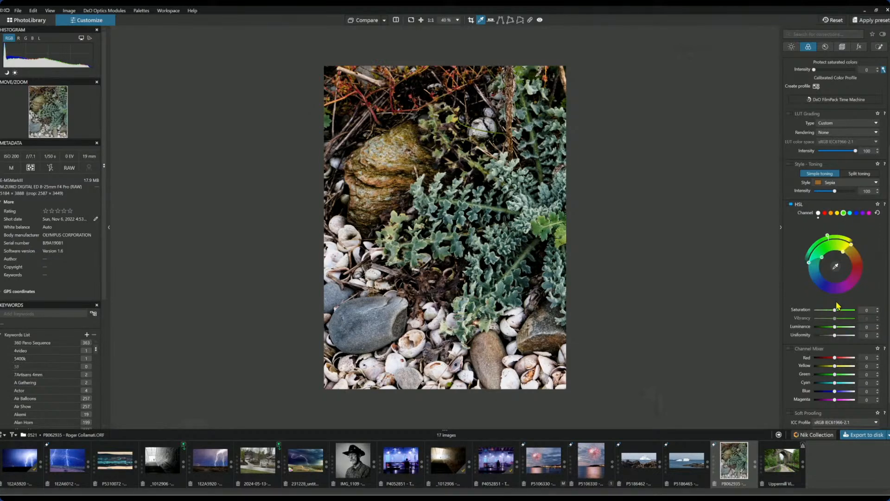
mouse_move(835, 314)
mouse_down()
mouse_move(859, 319)
mouse_move(847, 318)
mouse_up()
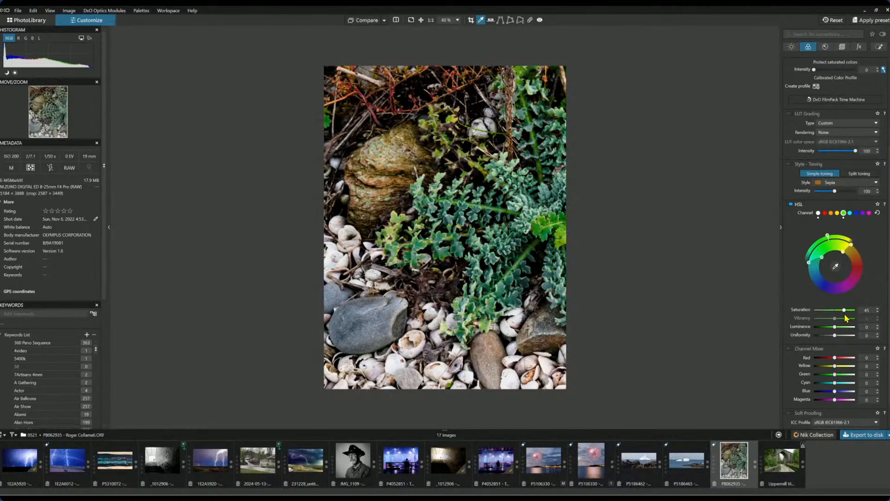
click(825, 213)
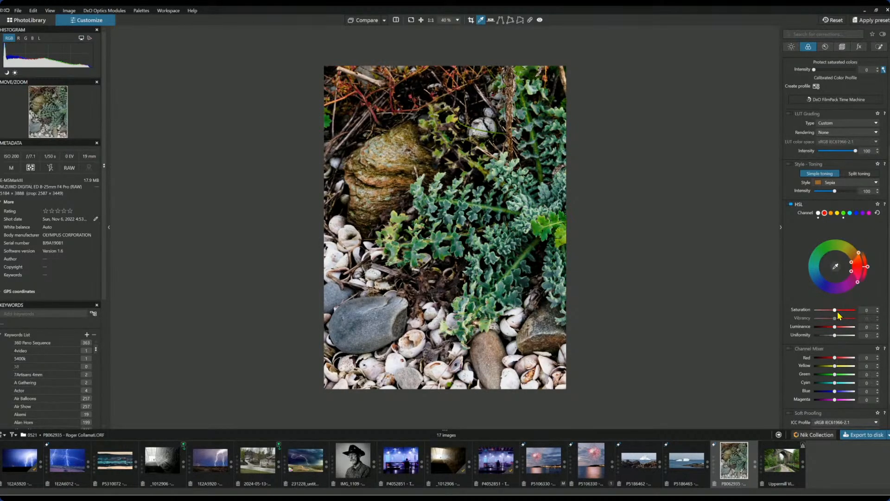
drag(837, 314, 846, 316)
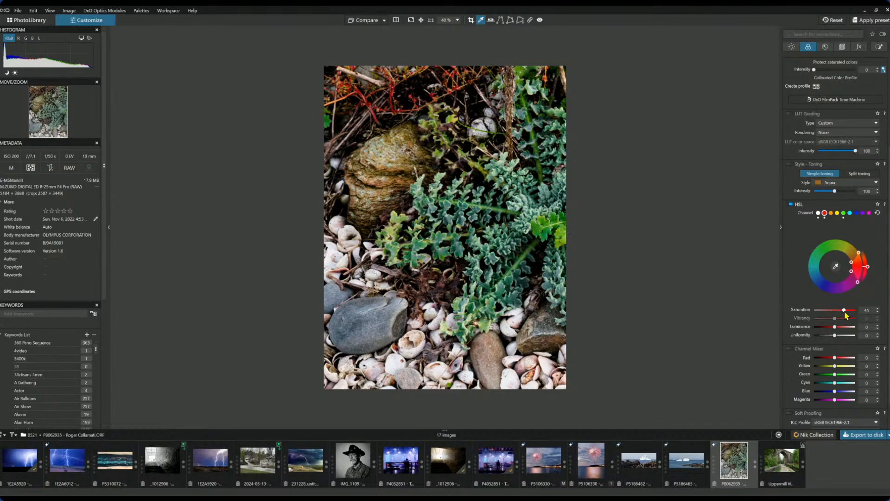
- On the all-colours HSL channel, set vibrancy to 28 and saturation to −26
click(818, 213)
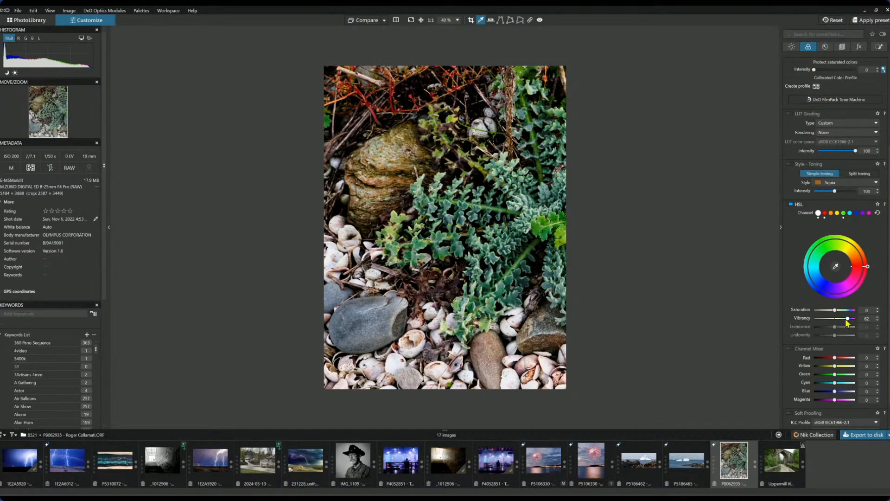
drag(849, 319, 840, 320)
mouse_move(835, 311)
mouse_down()
mouse_move(827, 312)
mouse_move(834, 314)
mouse_up()
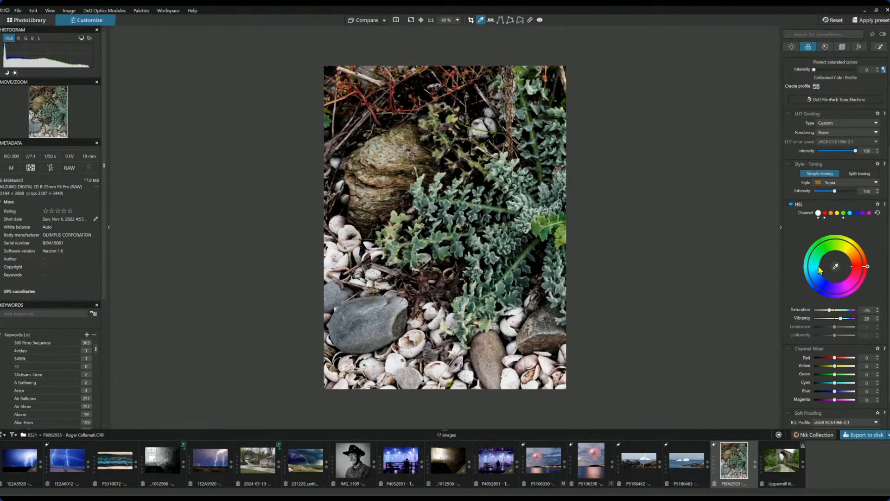
click(859, 47)
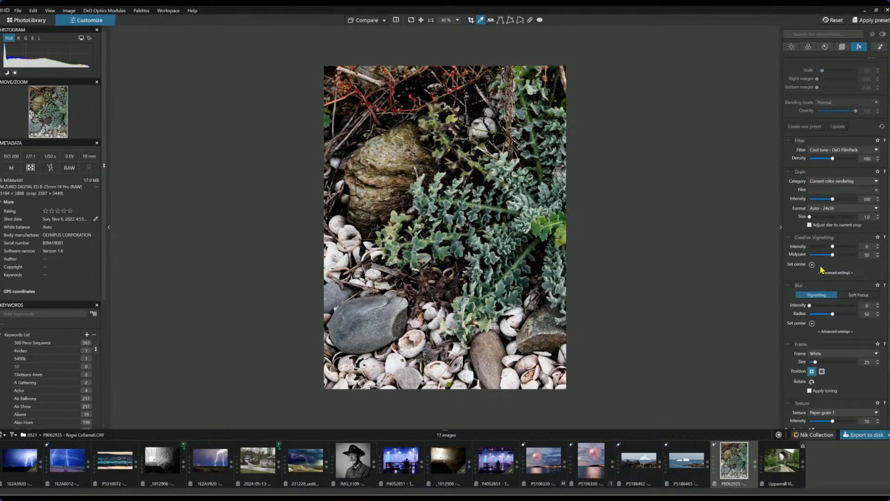
- Apply a Soft Focus blur with intensity 24 and diffusion 72
click(855, 295)
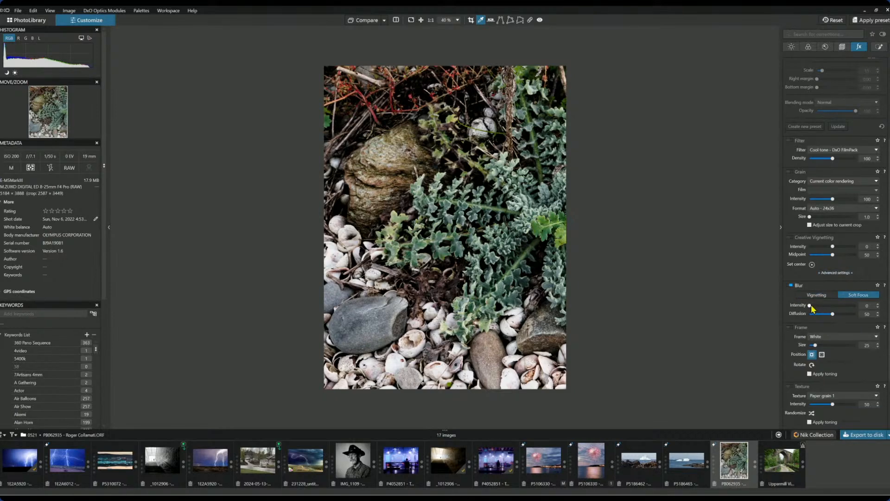
drag(810, 306, 815, 310)
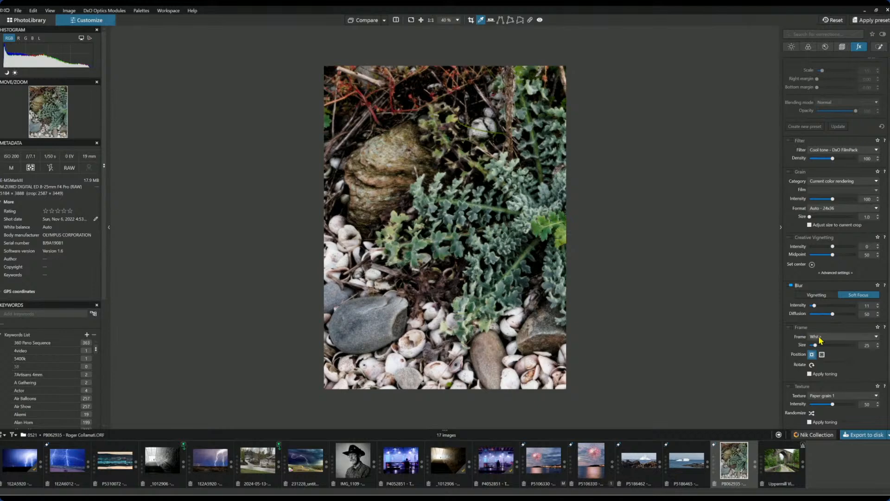
mouse_move(833, 314)
mouse_down()
mouse_move(817, 314)
mouse_move(842, 315)
mouse_move(820, 308)
mouse_up()
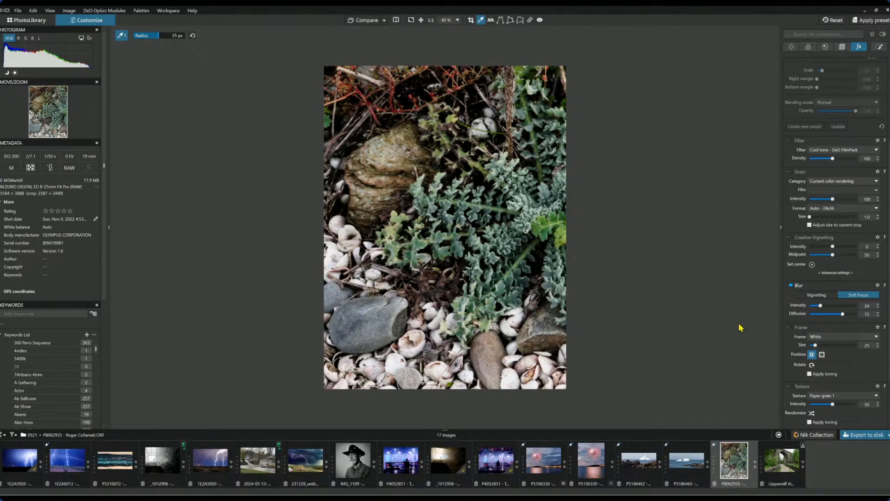
click(842, 47)
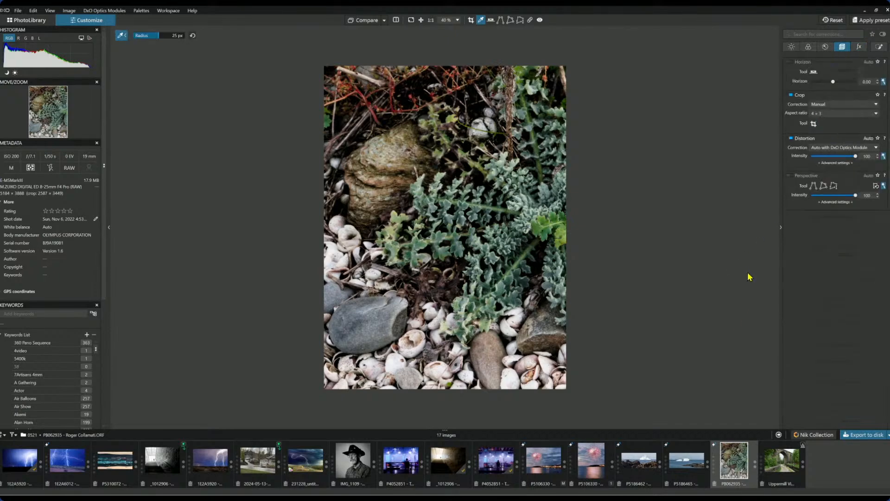
- Nudge the 4:3 portrait crop slightly lower, apply it, and show the before/after comparison
click(812, 124)
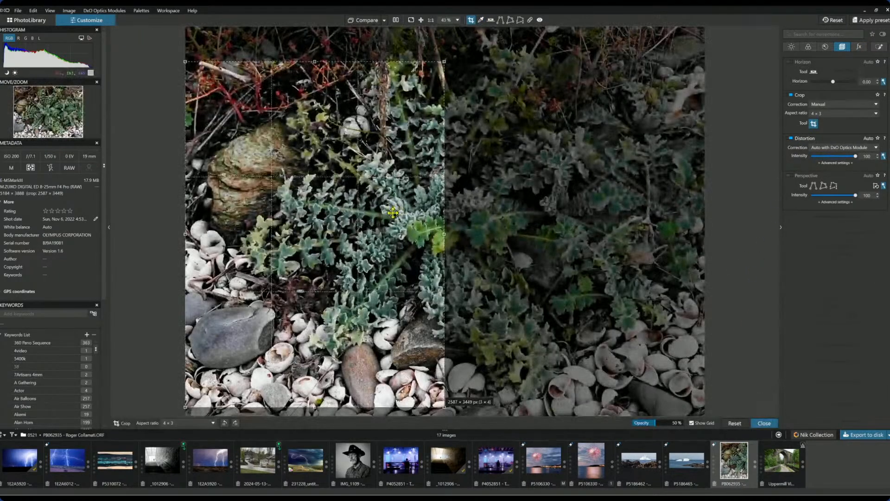
drag(393, 212, 393, 217)
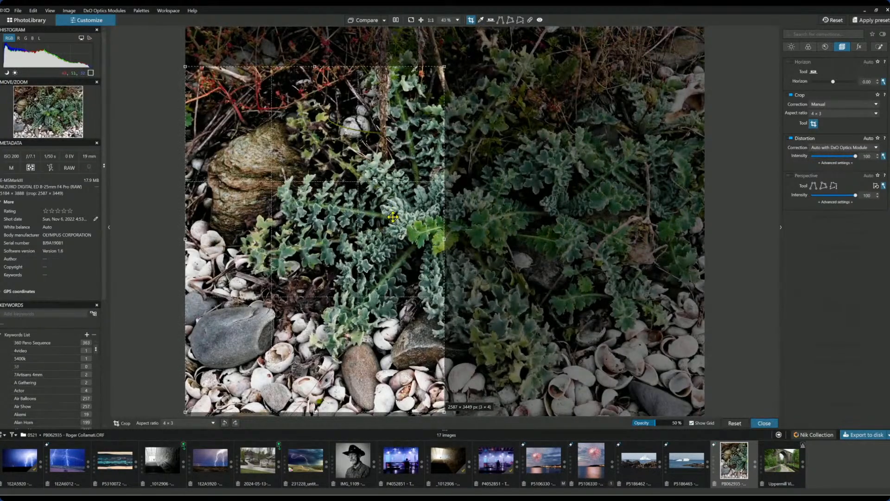
drag(393, 217, 390, 216)
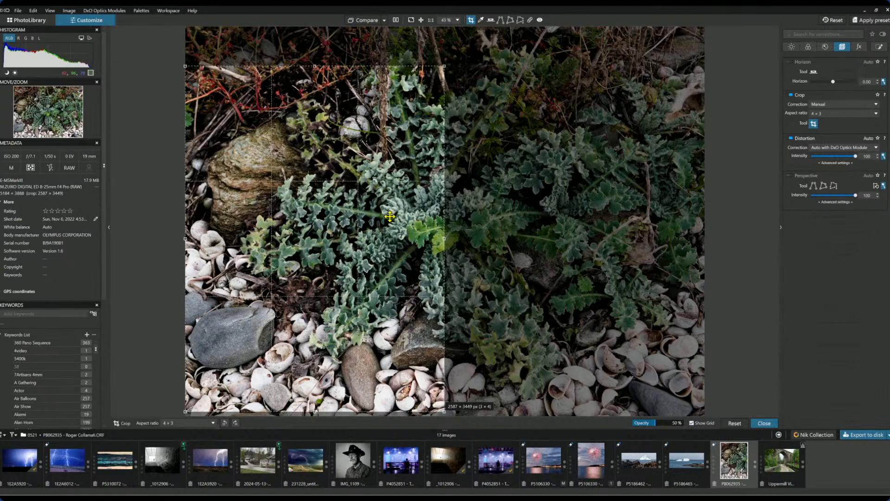
key(Return)
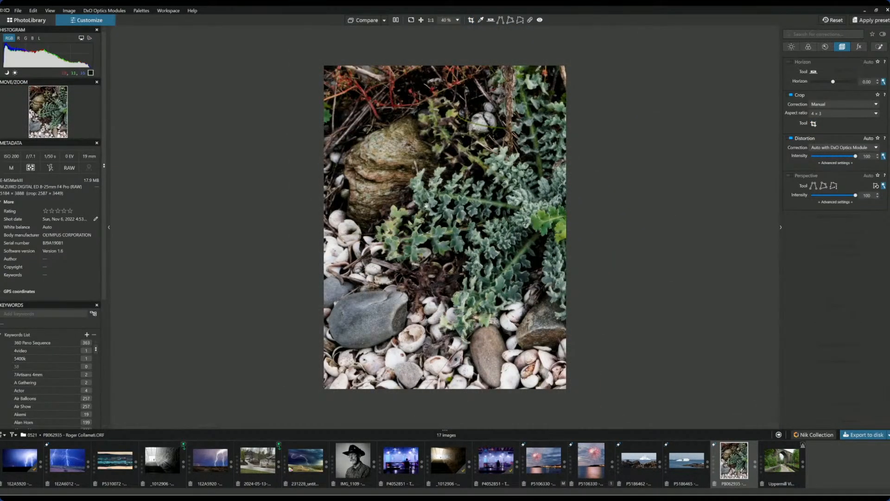
click(395, 20)
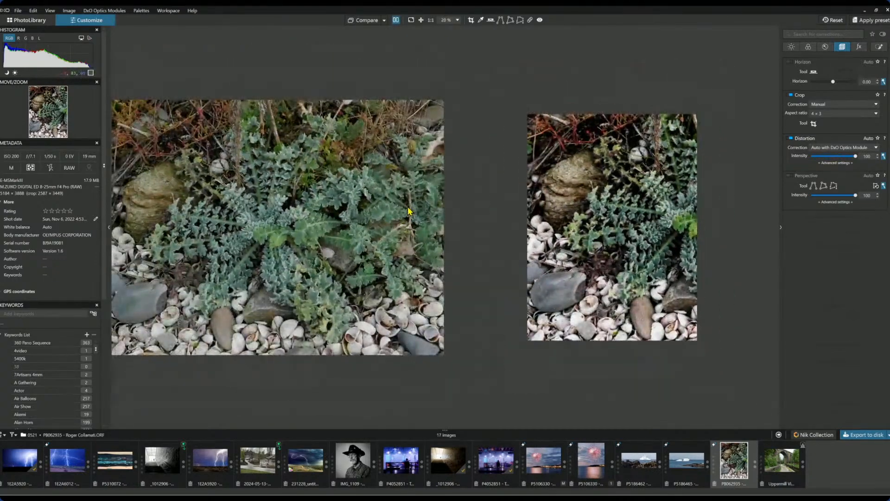
- Hide the side panels, switch off the before/after split, and preview the shells photo full screen
key(Tab)
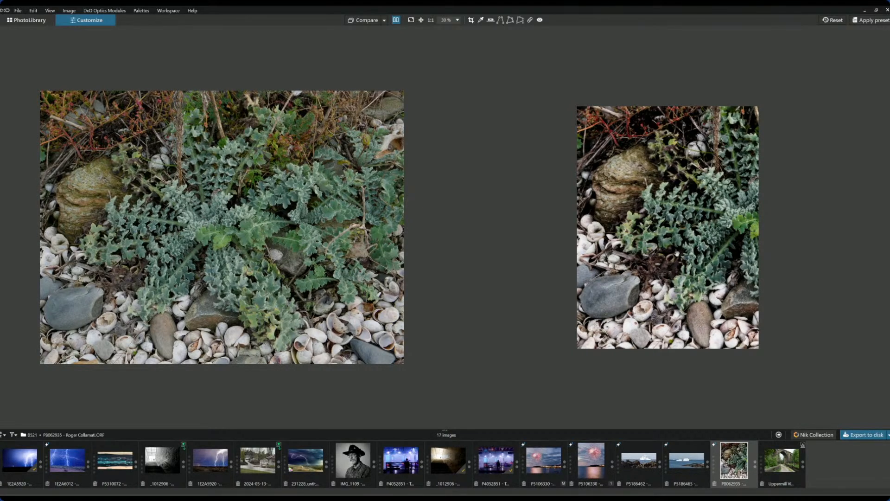
click(396, 20)
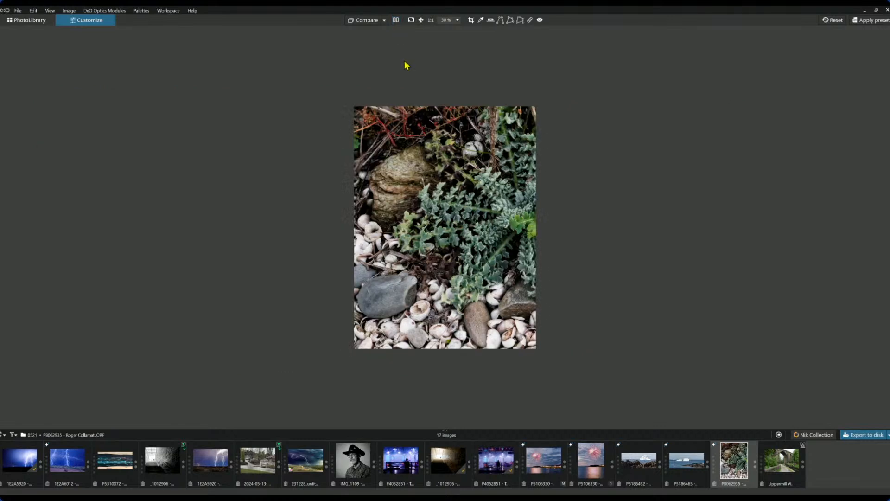
scroll(441, 214, up, 1)
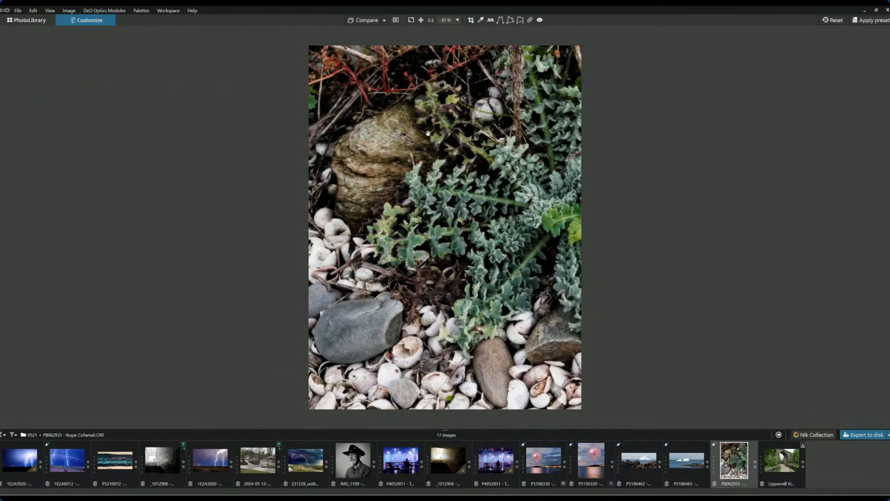
click(408, 24)
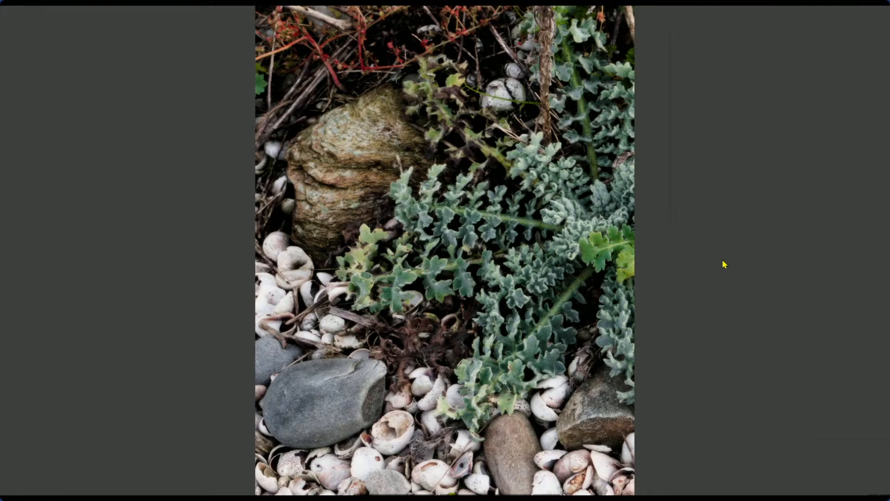
key(Escape)
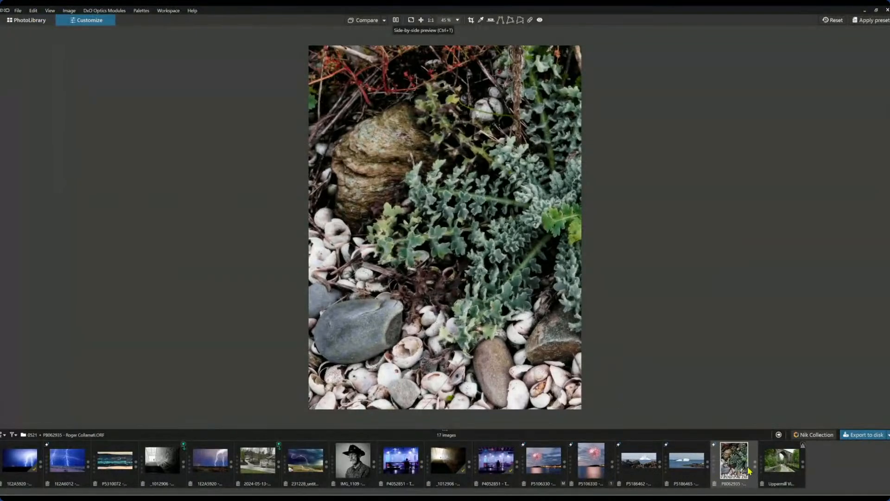
click(778, 467)
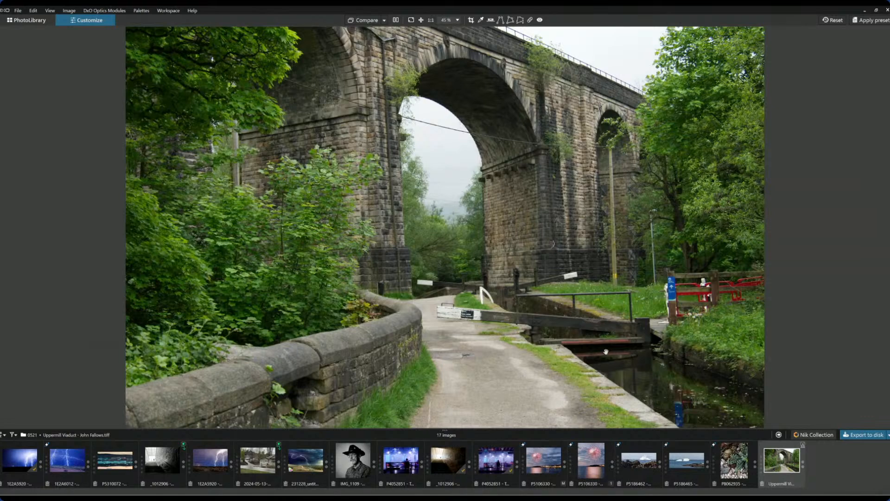
- Restore the side palettes and enable Perspective correction, auto-cropping the viaduct to 5781 × 3851 px
scroll(602, 338, down, 2)
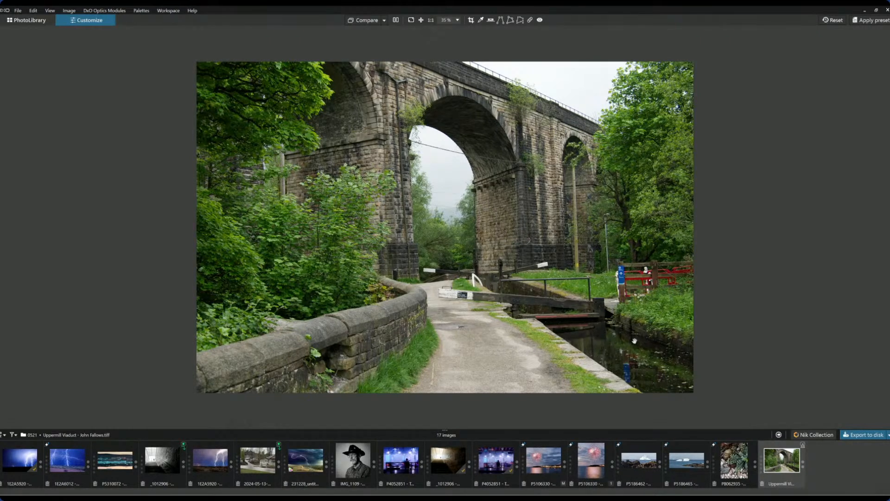
key(Tab)
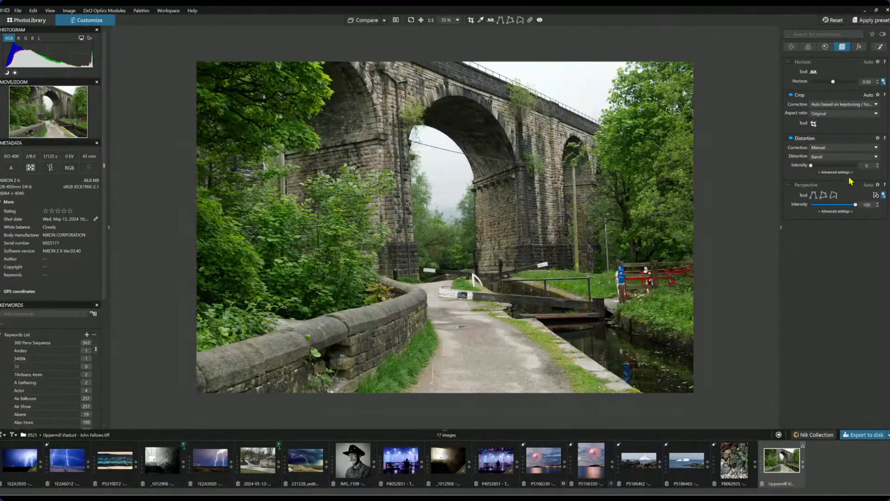
click(789, 187)
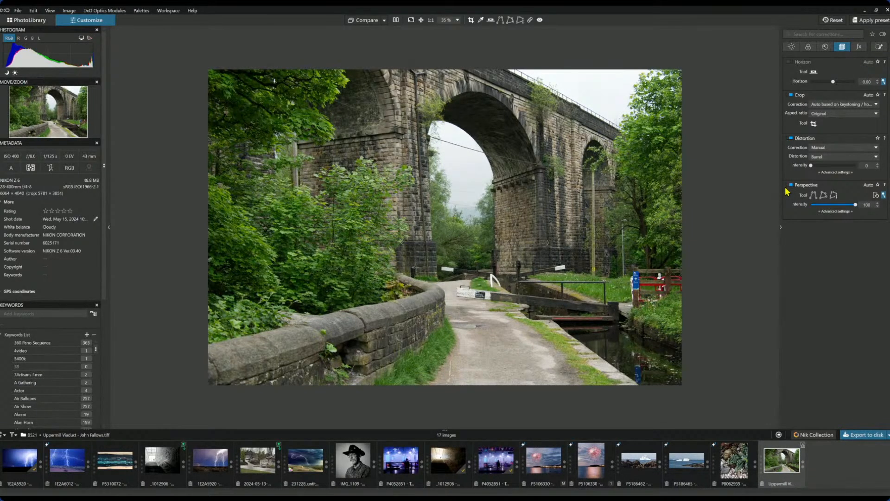
click(835, 114)
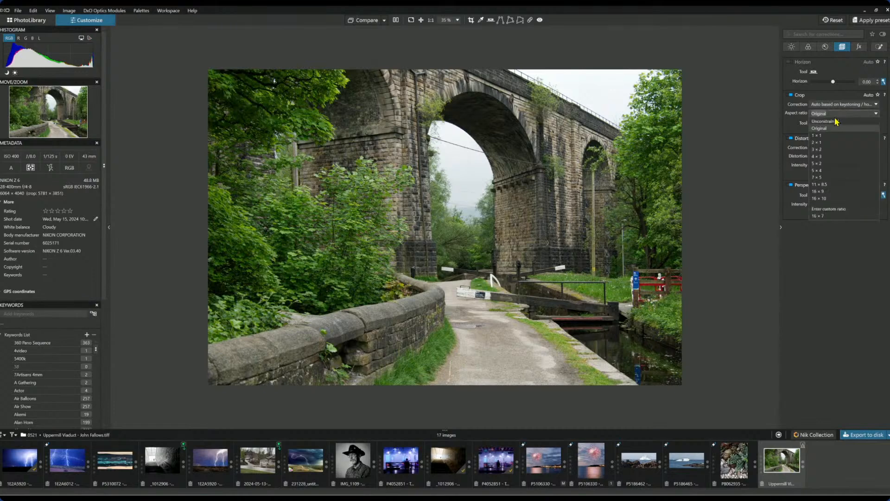
- Set a 1:1 crop ratio and frame a 3787 × 3787 px square around the arch and towpath
click(829, 135)
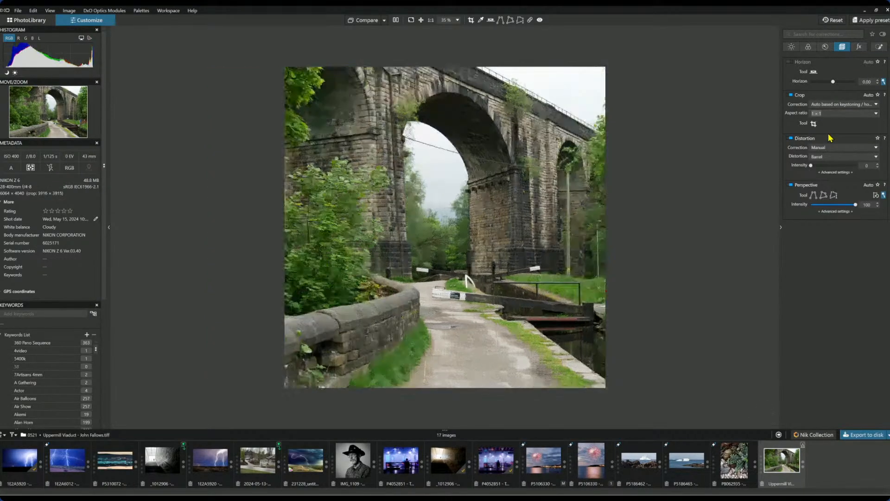
click(815, 125)
drag(515, 166, 492, 167)
drag(405, 165, 445, 166)
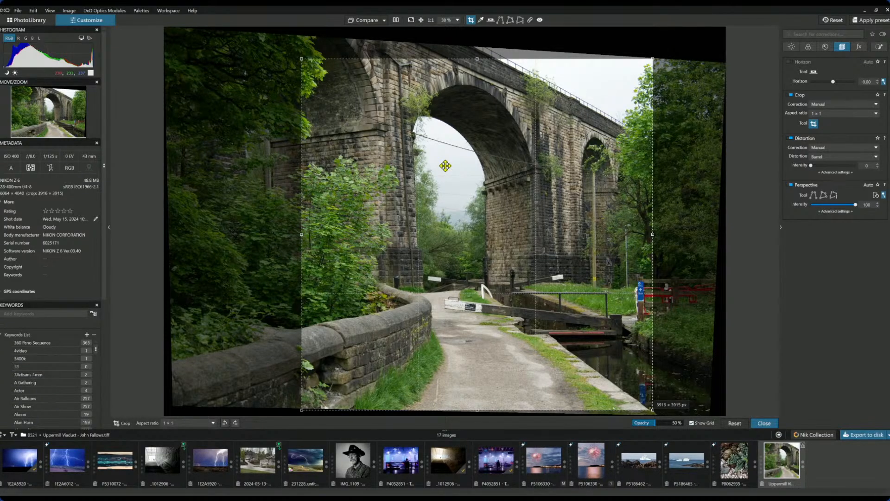
drag(445, 166, 491, 162)
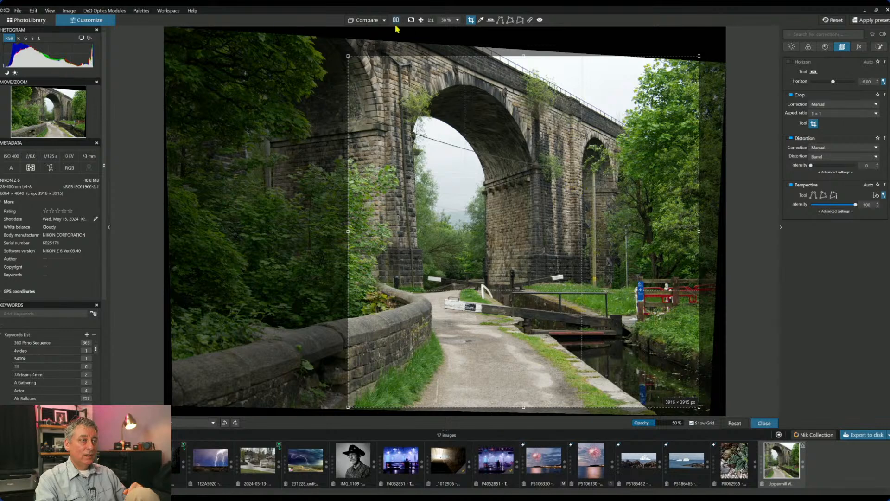
drag(515, 199, 516, 195)
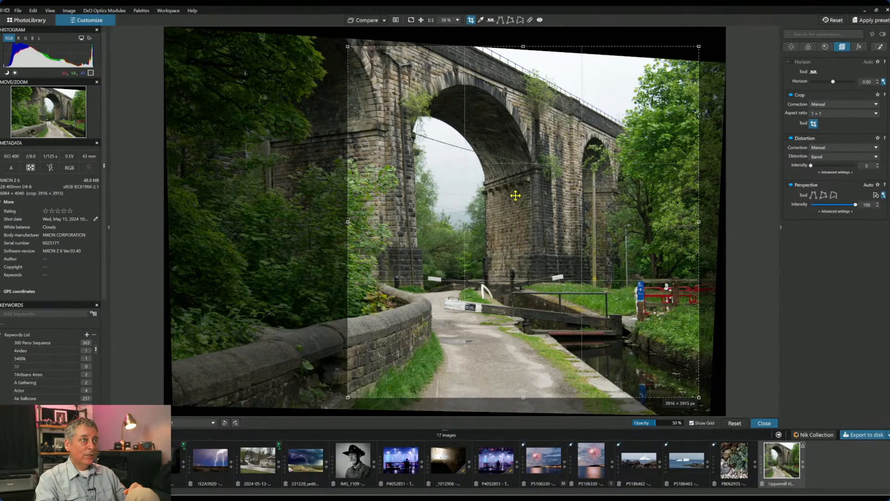
drag(698, 46, 686, 64)
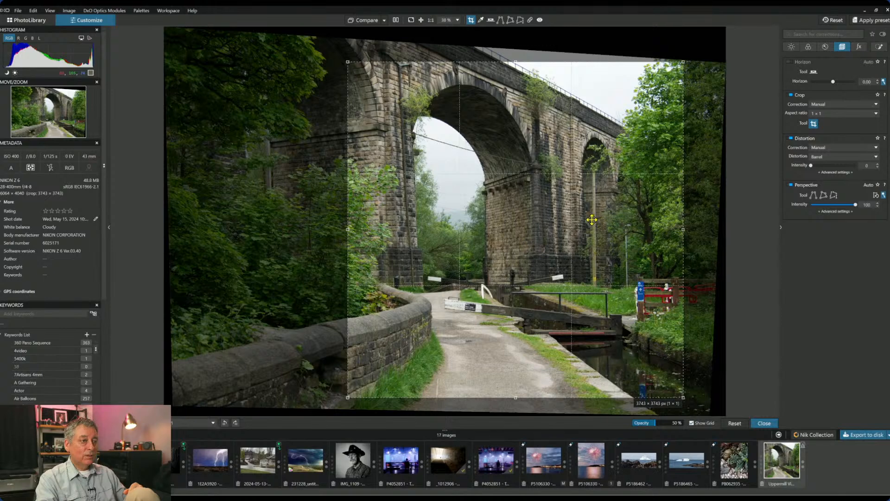
mouse_move(350, 398)
mouse_down()
mouse_move(342, 406)
mouse_move(353, 402)
mouse_up()
mouse_move(399, 332)
mouse_down()
mouse_move(424, 332)
mouse_move(408, 333)
mouse_up()
key(Return)
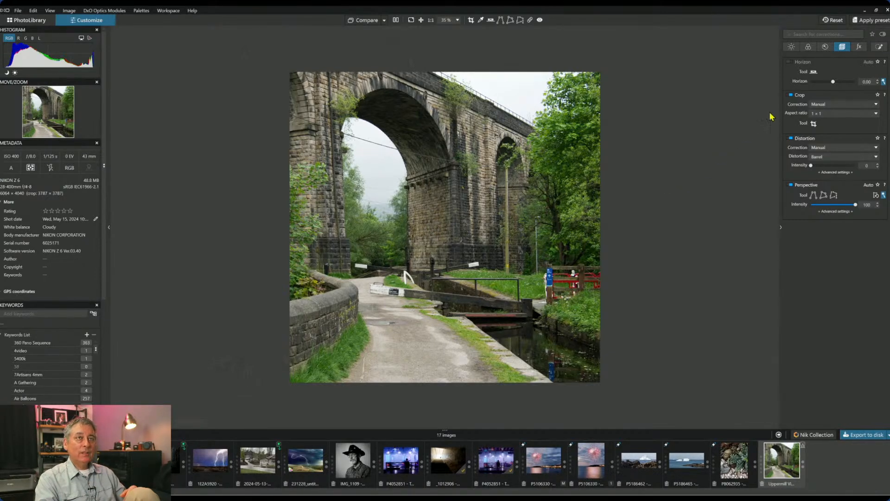
- Preview the viaduct in black and white, revert to colour, and select the orange HSL range
click(824, 48)
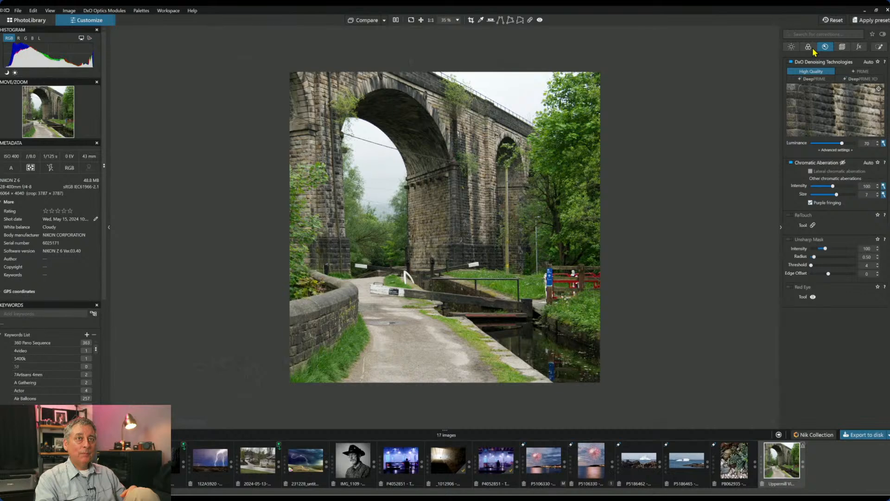
click(812, 48)
click(838, 132)
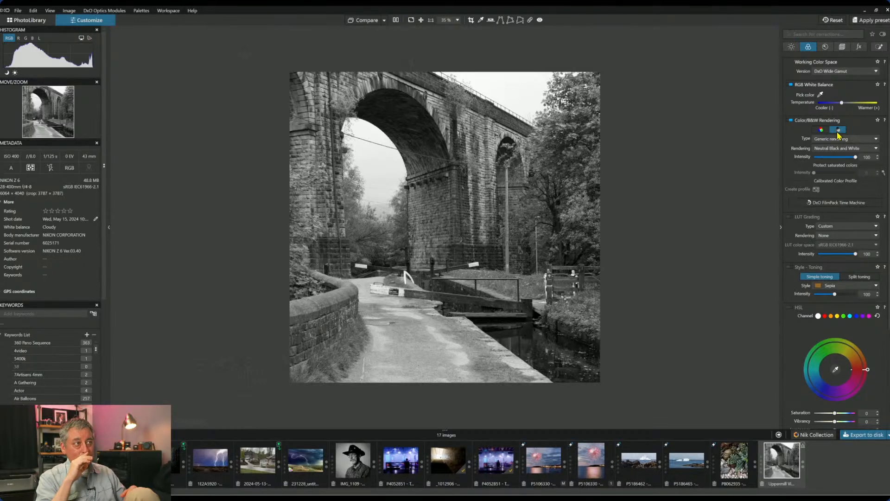
click(824, 131)
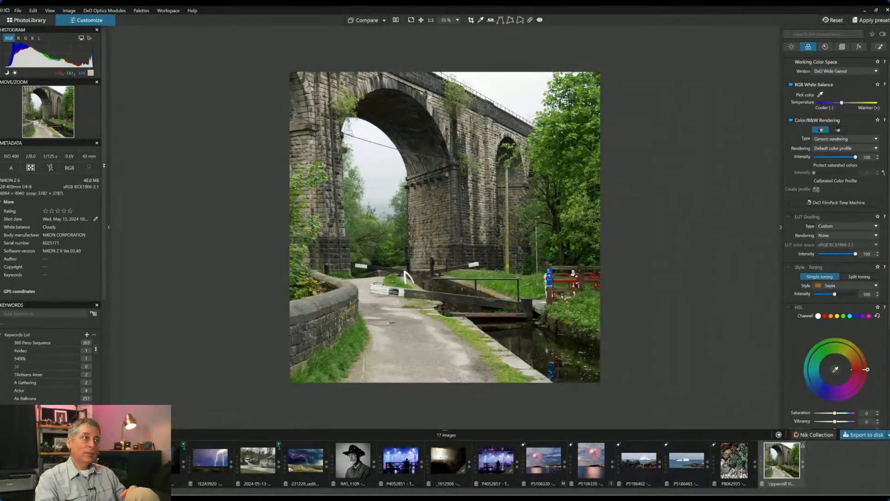
click(831, 317)
scroll(875, 340, down, 1)
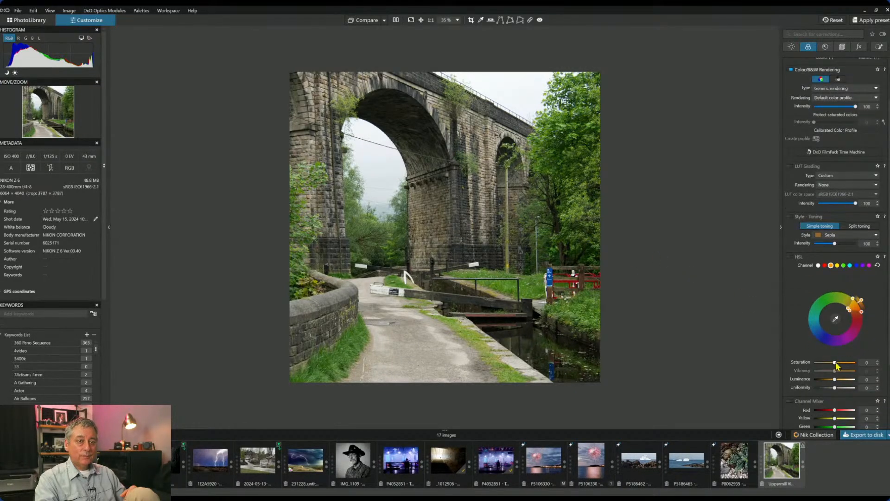
- Strongly boost orange saturation, widen the orange hue range, and push yellow saturation well below zero
drag(837, 363, 853, 363)
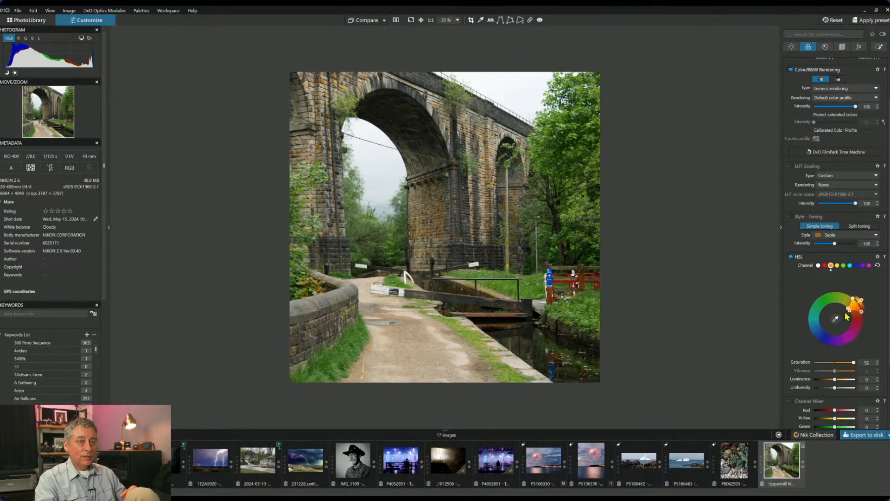
drag(849, 314, 852, 323)
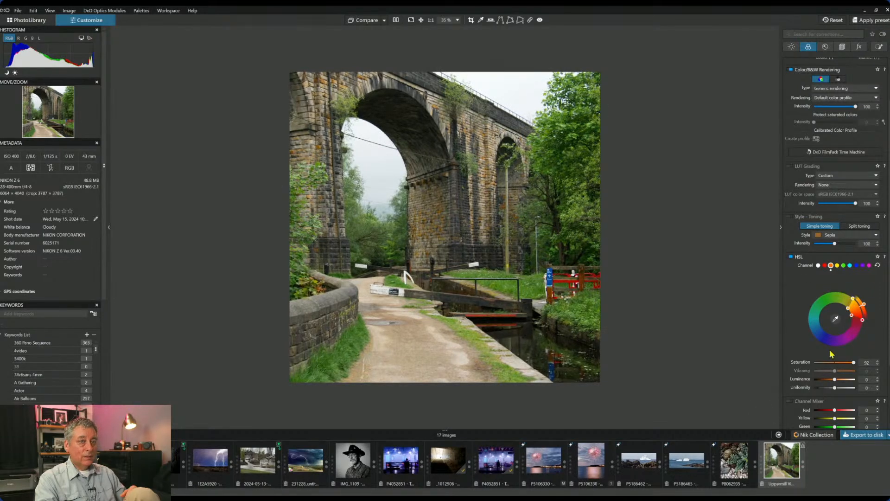
click(837, 266)
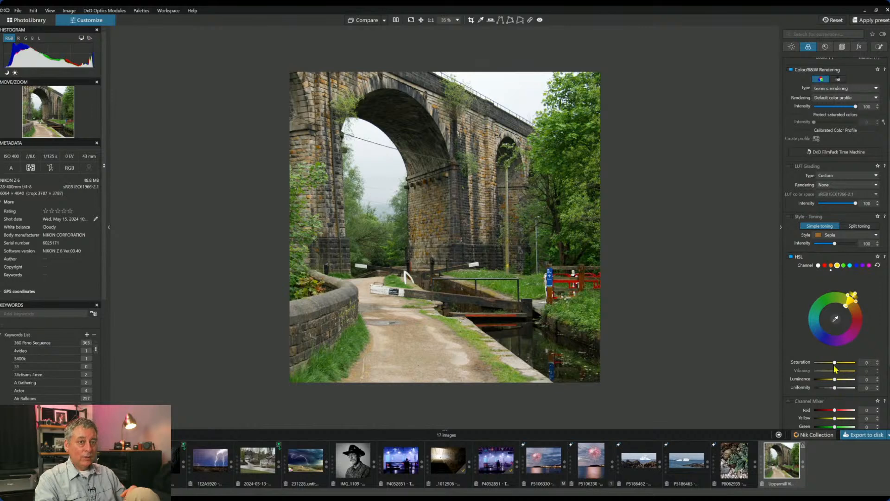
mouse_move(834, 362)
mouse_down()
mouse_move(824, 363)
mouse_move(863, 369)
mouse_move(836, 366)
mouse_move(845, 365)
mouse_up()
drag(846, 364, 830, 363)
drag(830, 363, 853, 385)
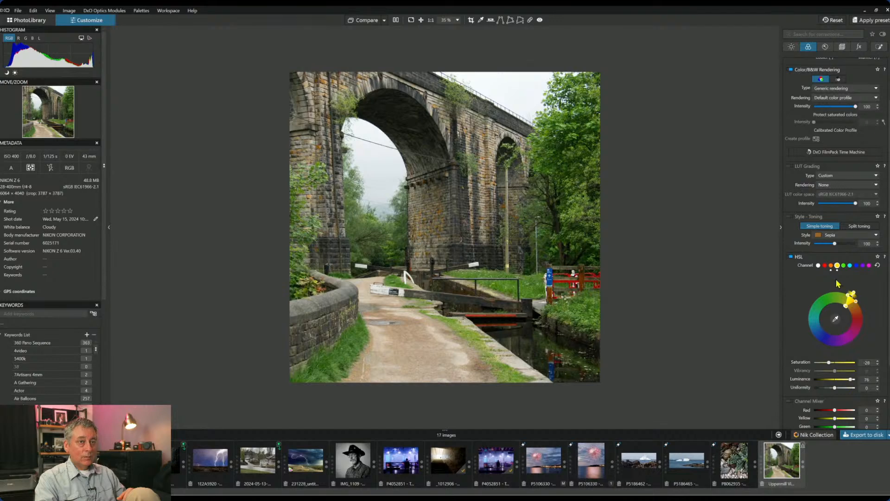
- Darken the orange luminance, then set green saturation to 22
click(830, 267)
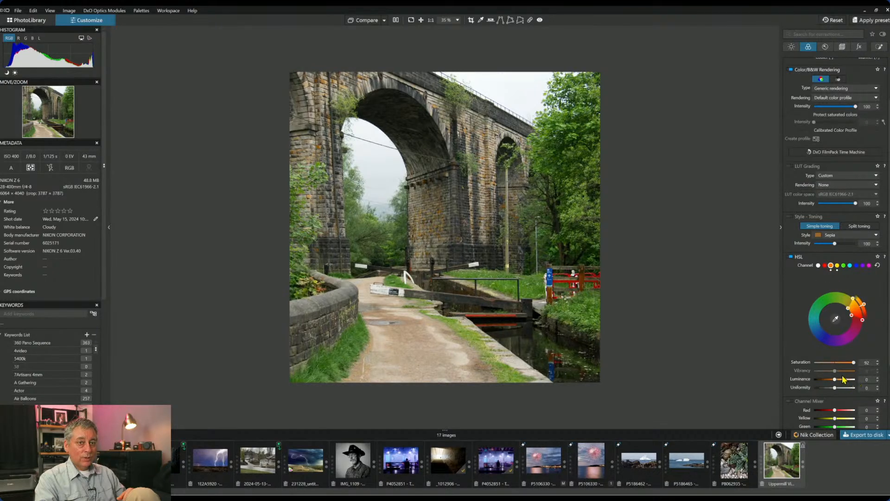
drag(836, 382, 820, 383)
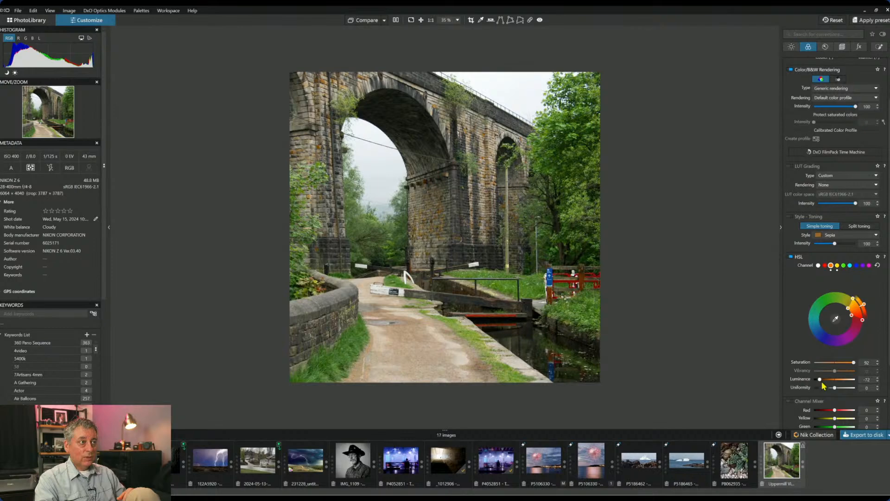
drag(820, 381, 825, 380)
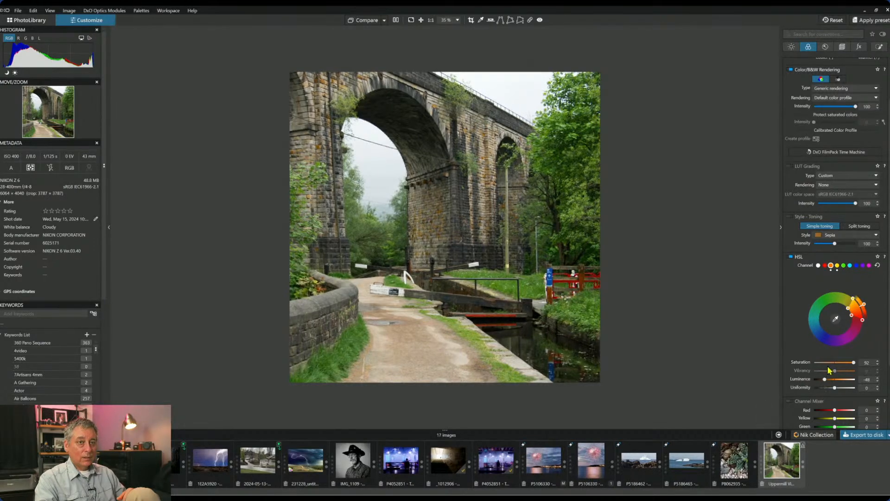
click(819, 265)
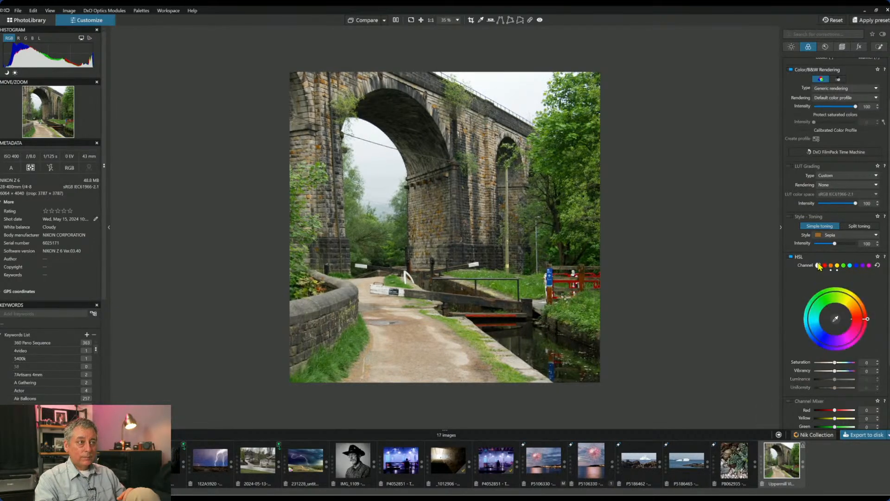
click(844, 265)
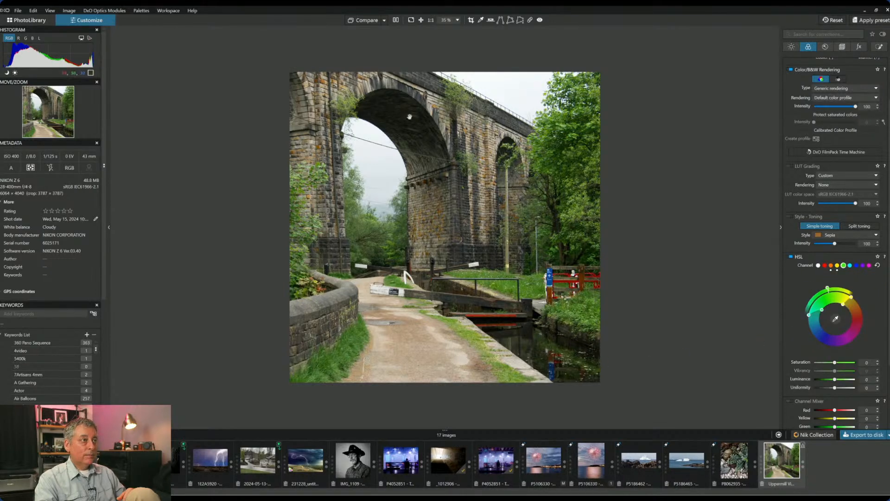
drag(835, 363, 841, 363)
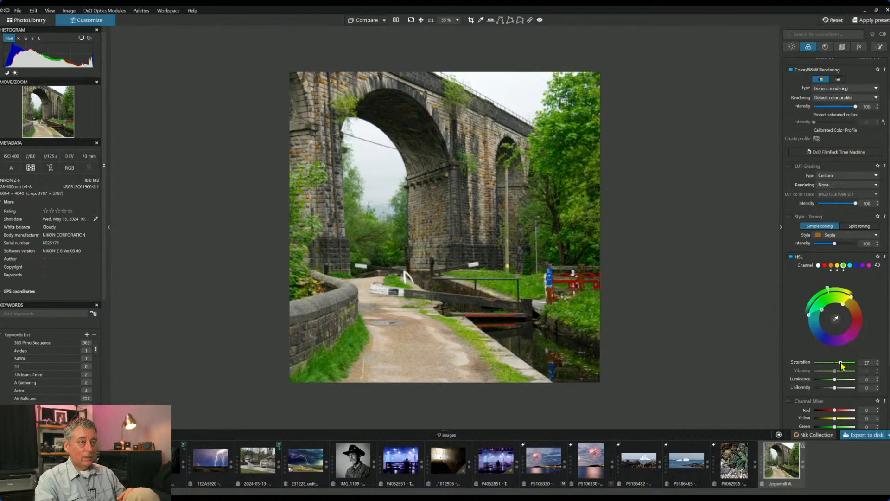
drag(841, 363, 839, 363)
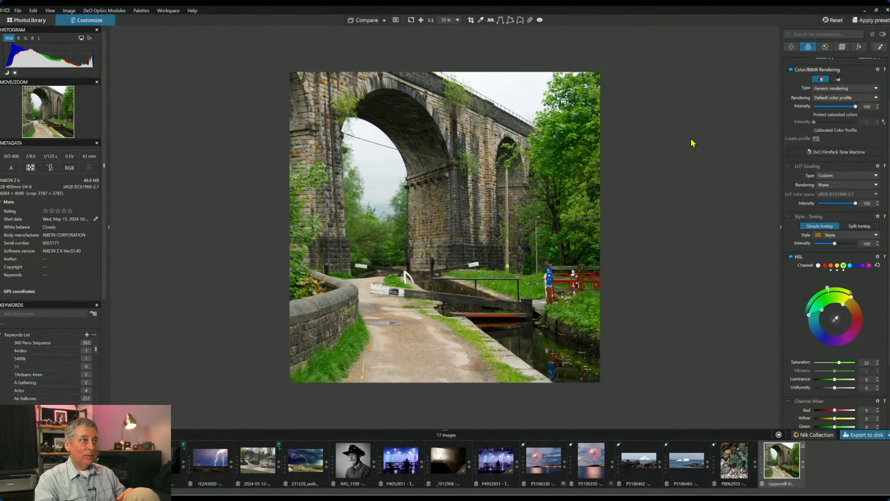
- Place a control point on the sky and give it strong ClearView Plus
click(879, 47)
click(808, 72)
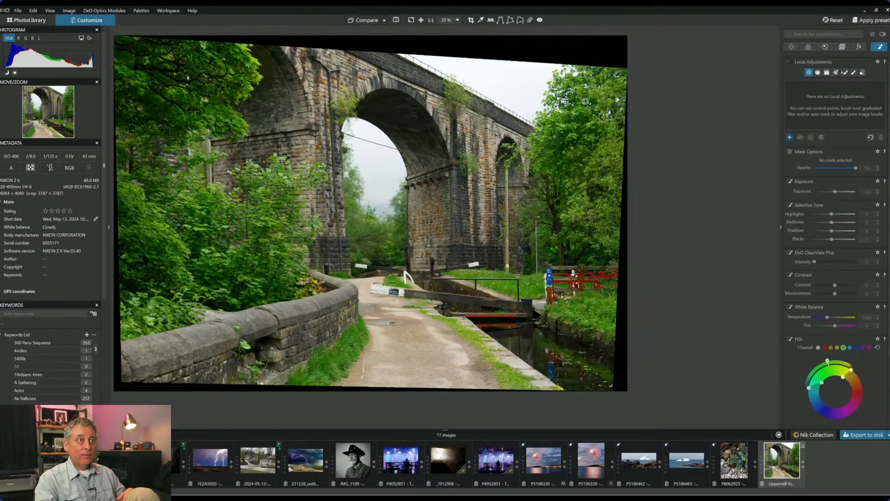
click(524, 85)
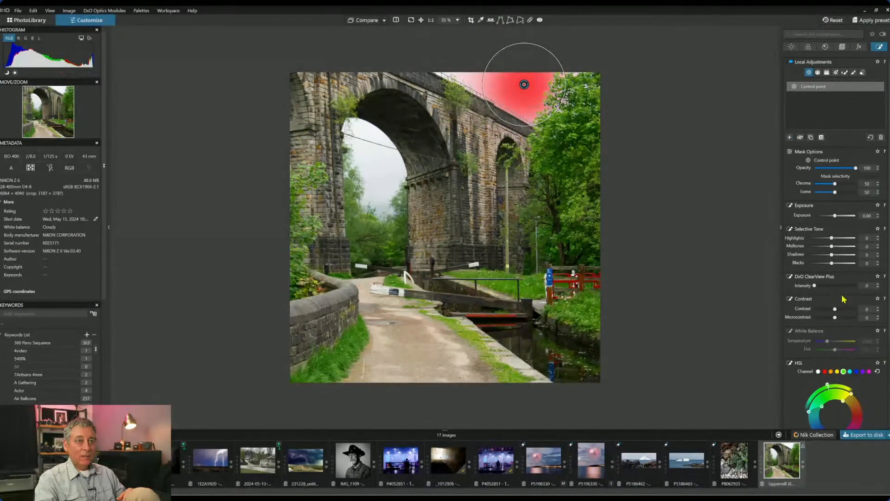
click(854, 285)
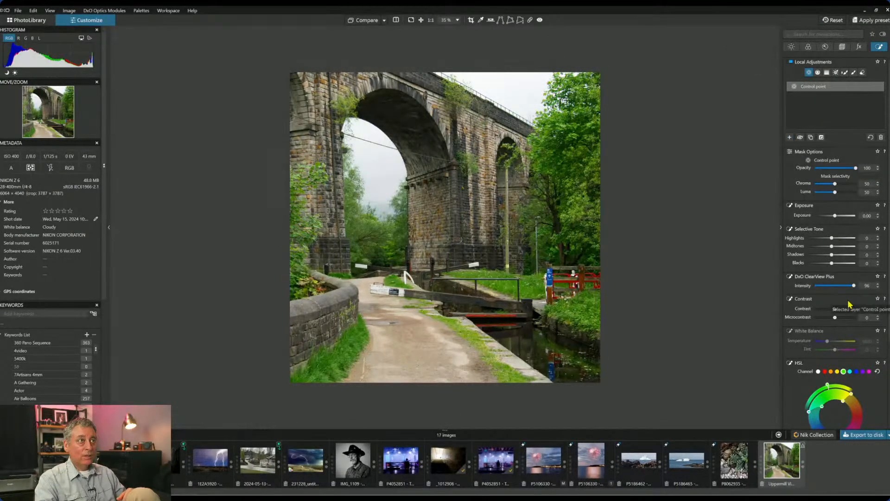
- Add a second control point in the arch, undo it, and delete the sky control point
click(388, 173)
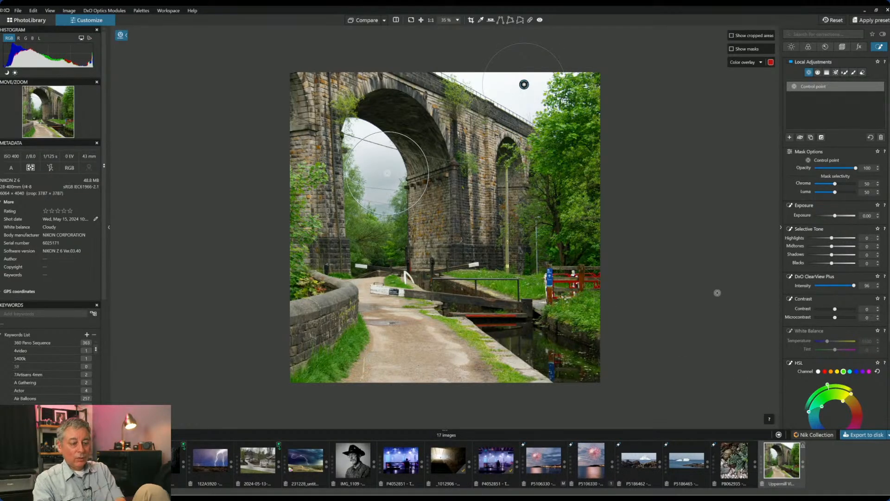
key(ctrl+z)
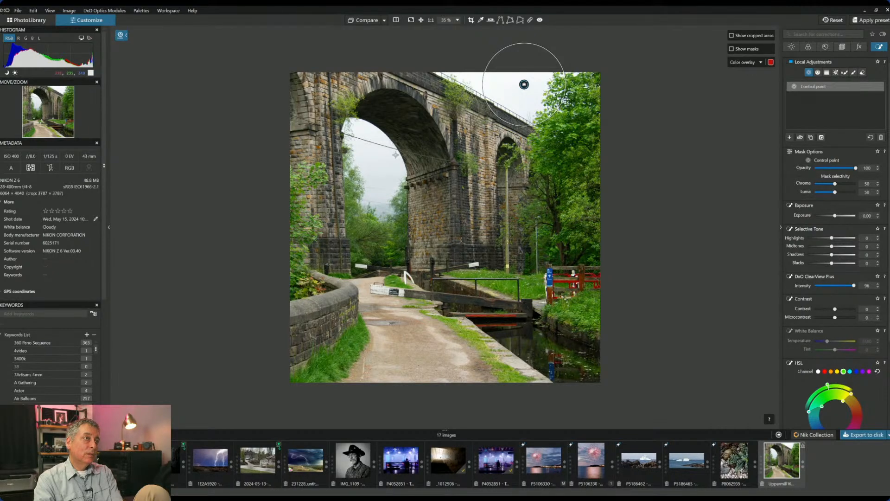
key(Delete)
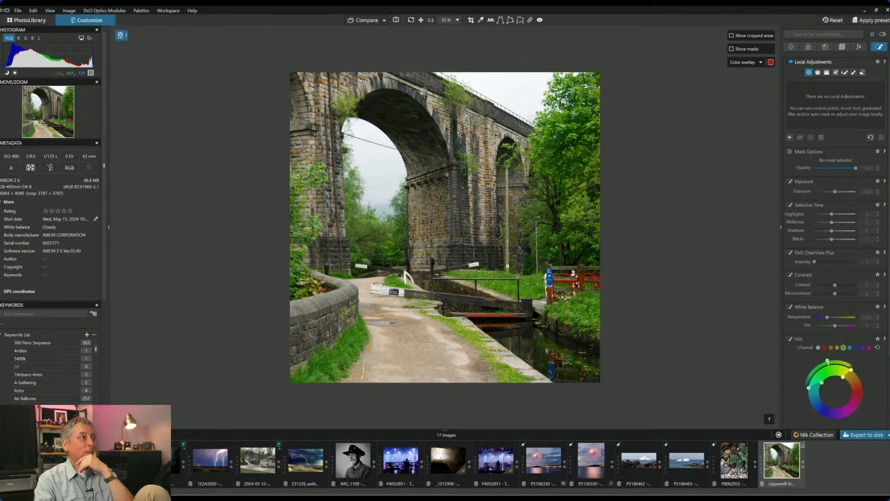
- Try a tighter square crop from the top-right, then undo to keep the 3787 × 3787 px crop
click(842, 47)
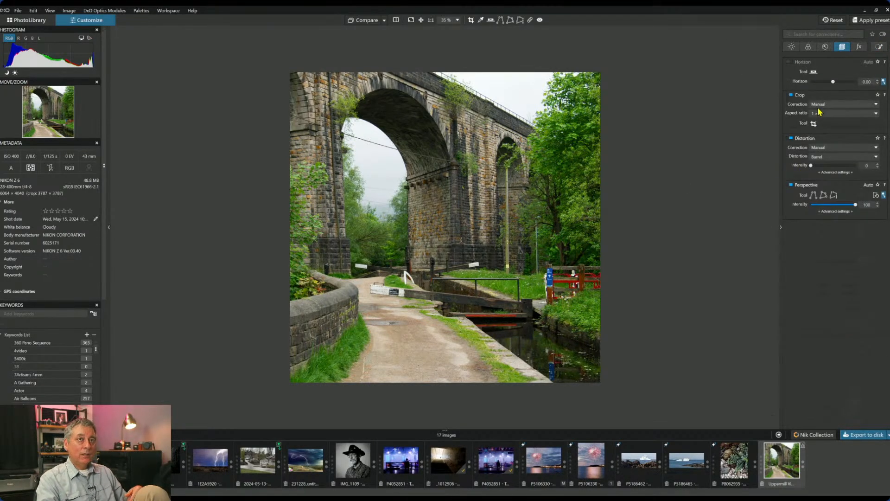
click(813, 123)
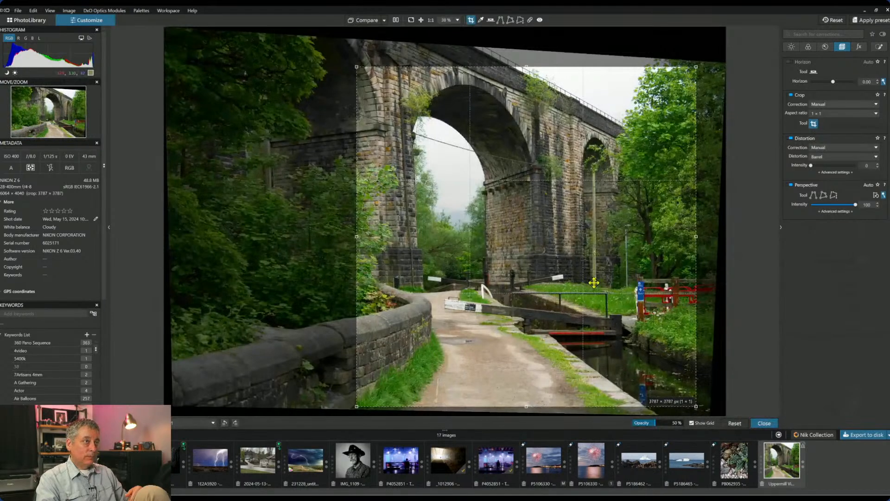
drag(695, 67, 650, 128)
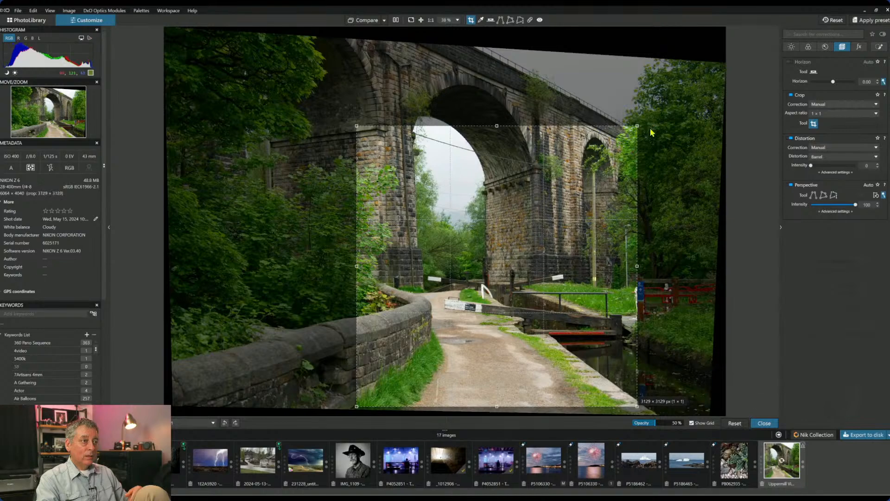
key(Return)
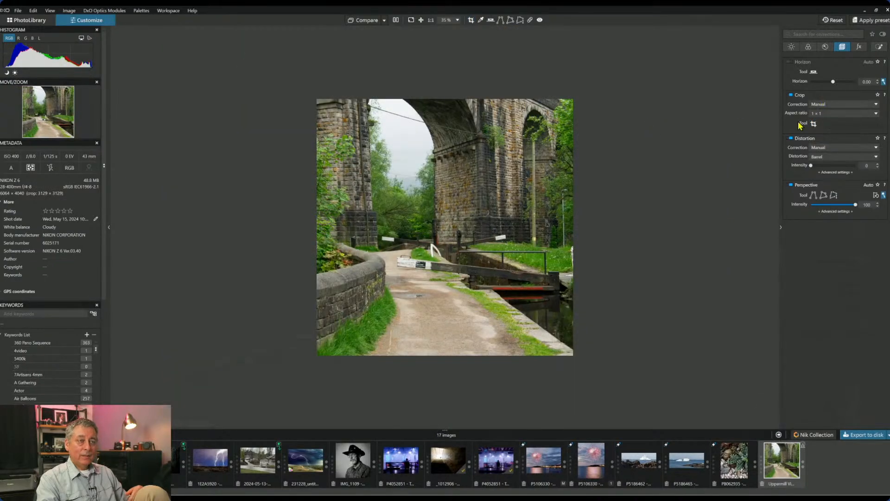
key(ctrl+z)
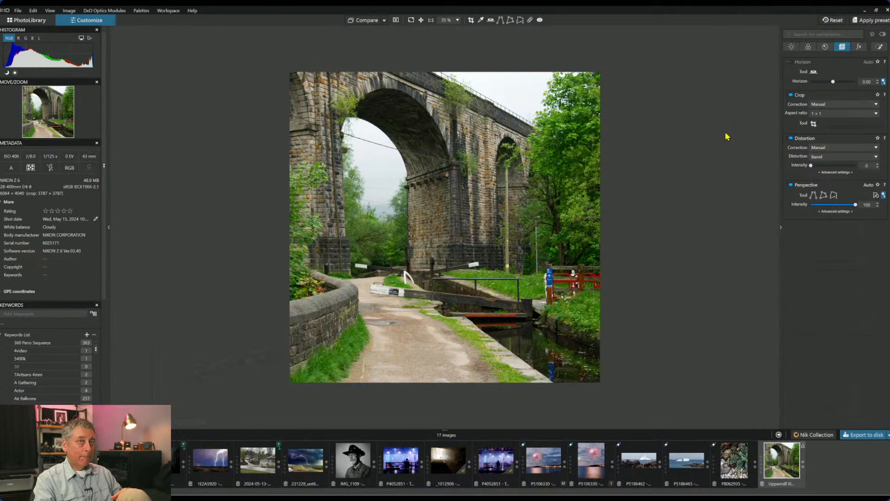
- Convert the photo to black and white, compare briefly with colour, and keep black and white
click(809, 47)
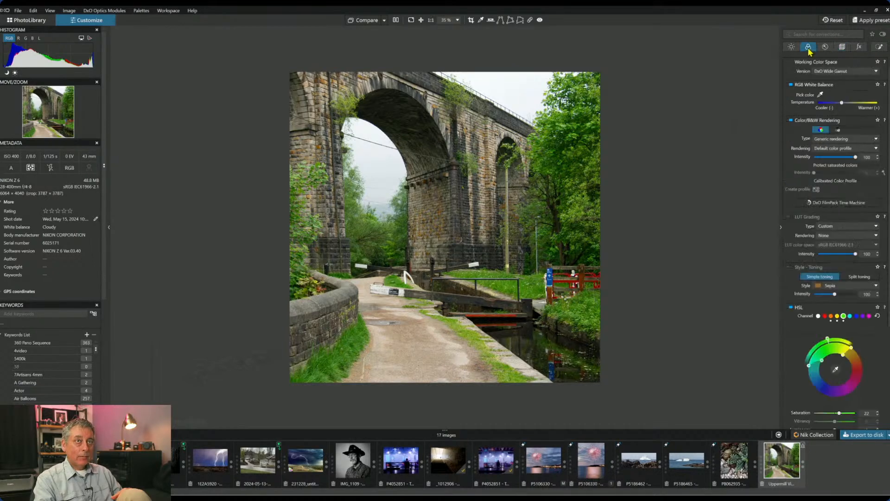
click(838, 129)
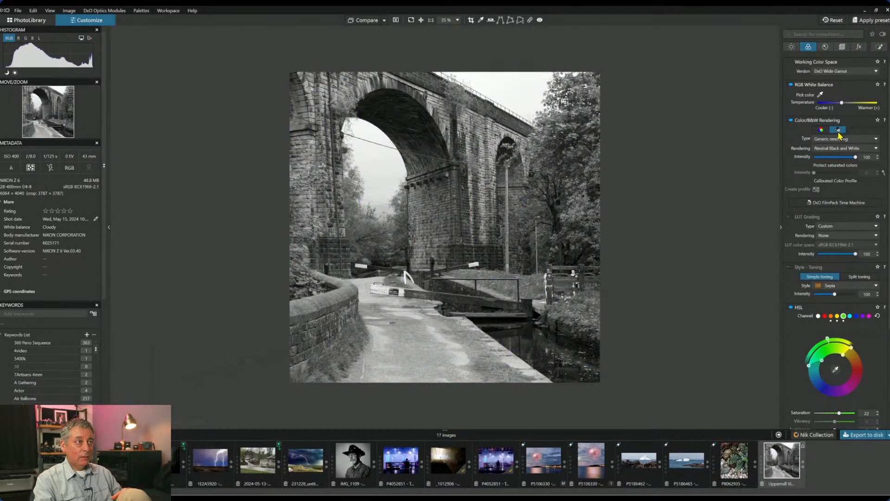
click(829, 132)
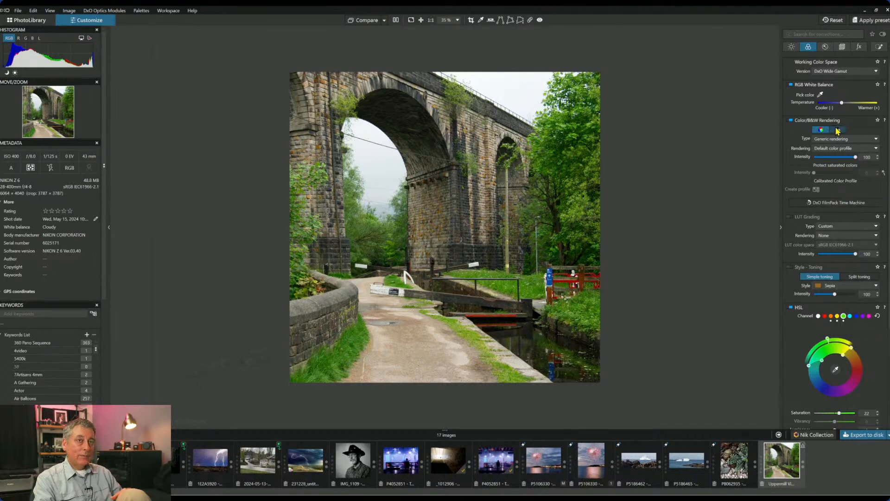
click(838, 131)
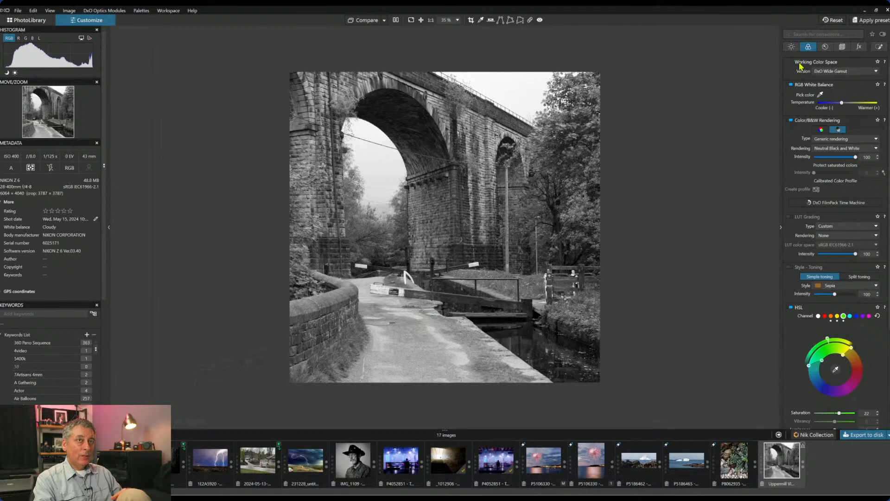
- Set ClearView Plus 27, raise Microcontrast, Fine contrast -38, brighten Highlights and Blacks -5
click(791, 46)
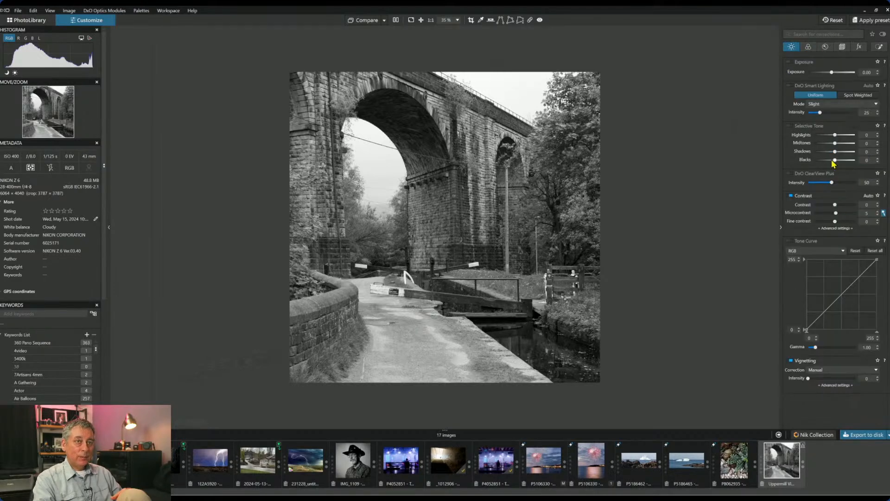
drag(831, 183, 822, 184)
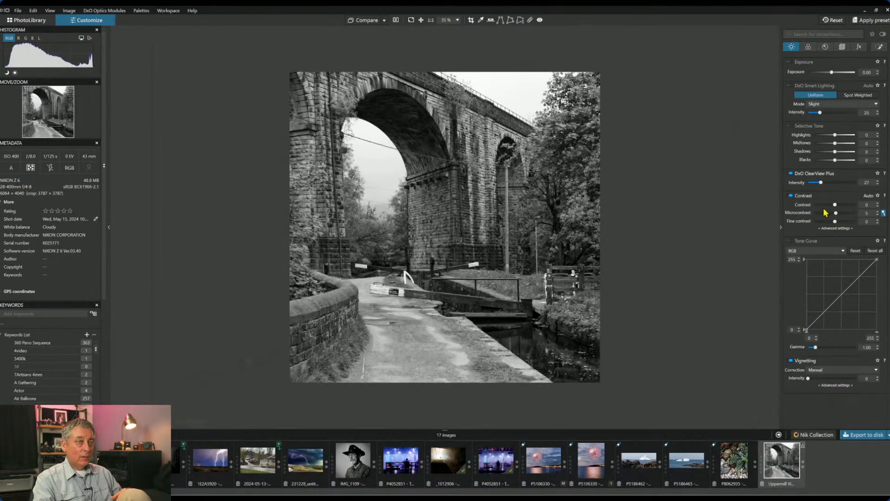
drag(835, 221, 828, 221)
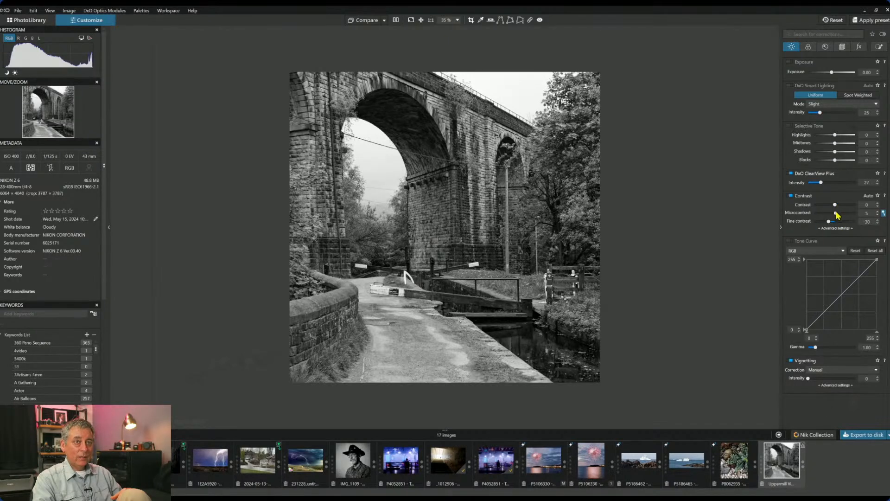
drag(836, 213, 842, 216)
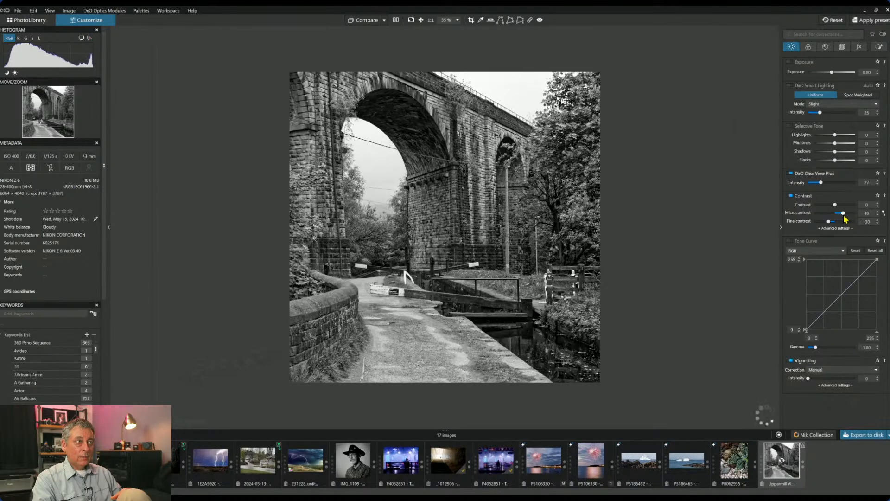
drag(844, 215, 845, 215)
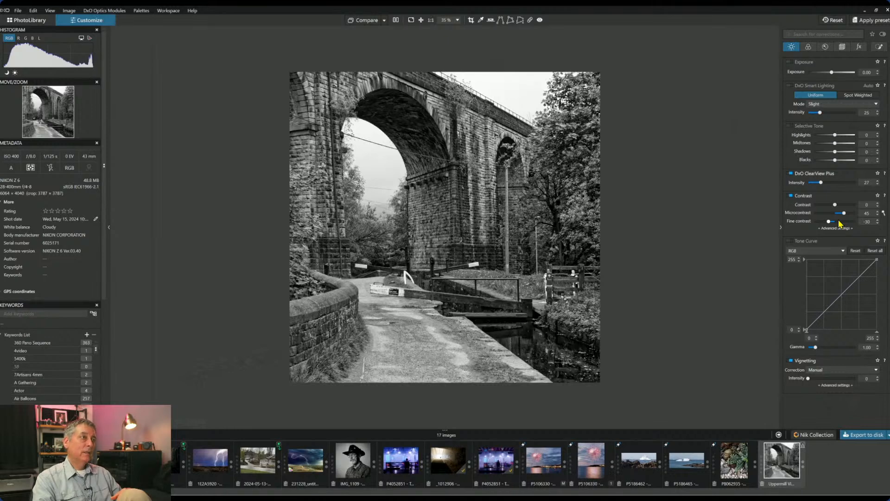
drag(829, 222, 827, 222)
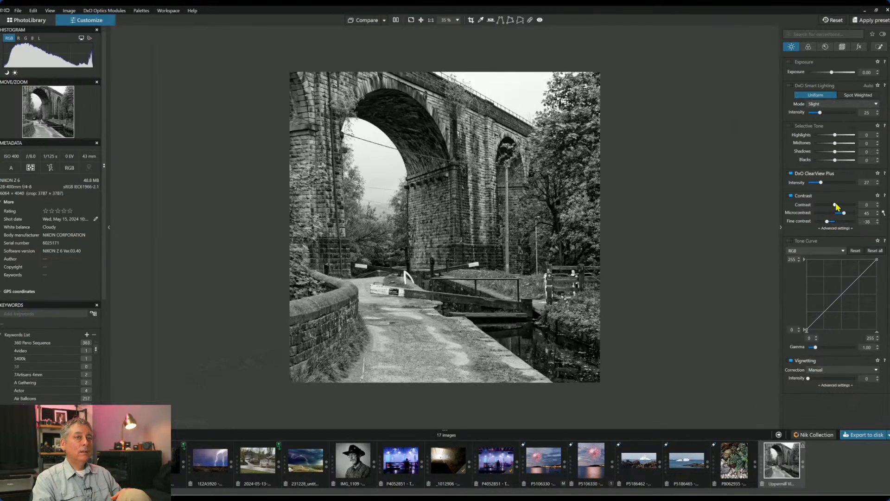
drag(836, 136, 843, 135)
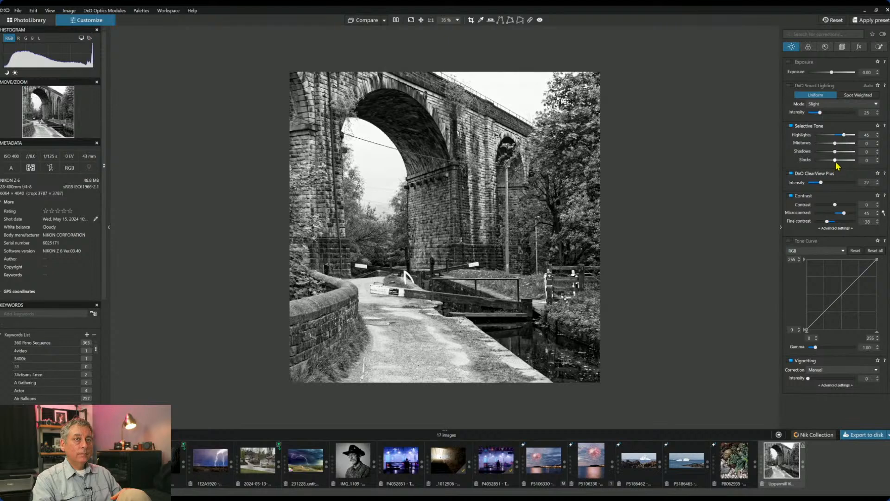
drag(835, 159, 841, 144)
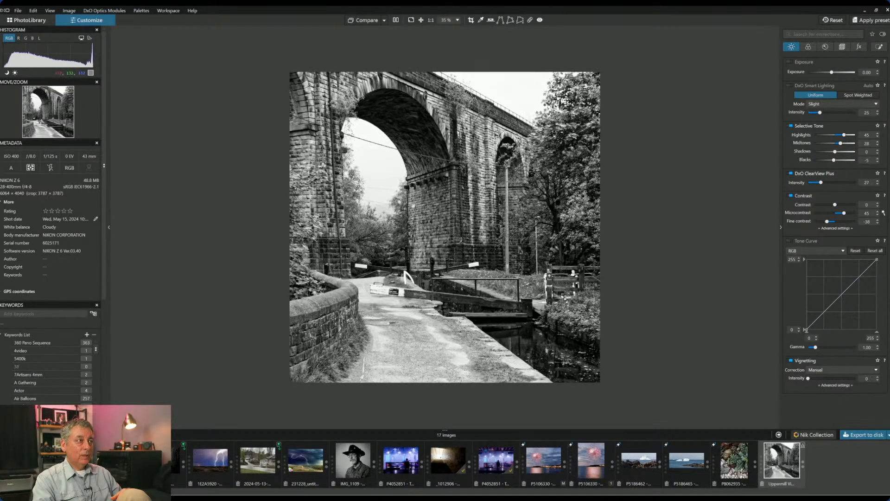
- Add a control point on the arch pier and raise its midtones to 51
click(879, 46)
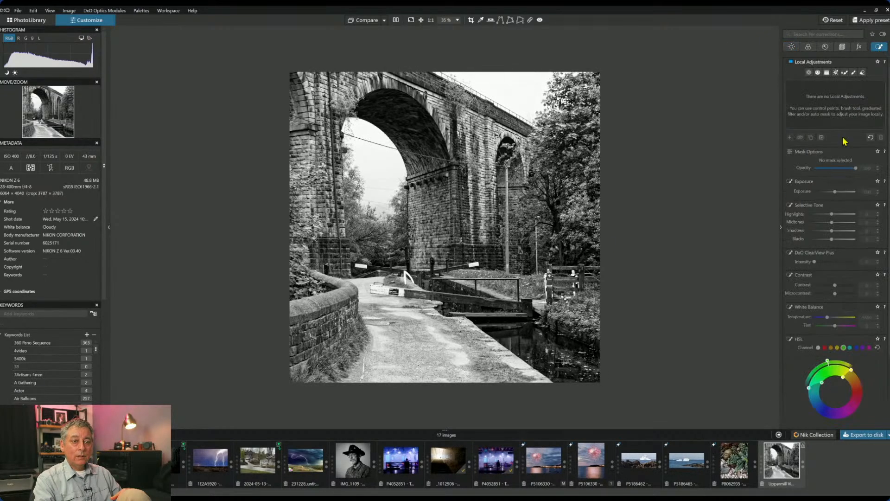
click(811, 73)
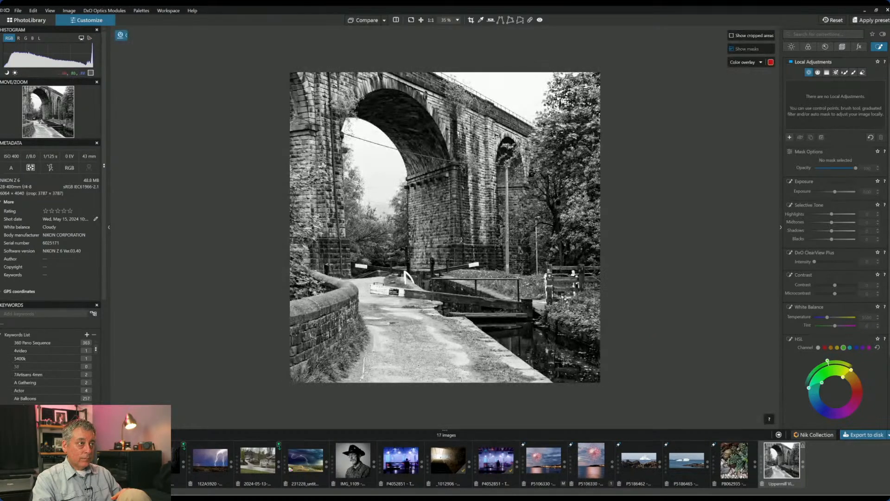
click(424, 225)
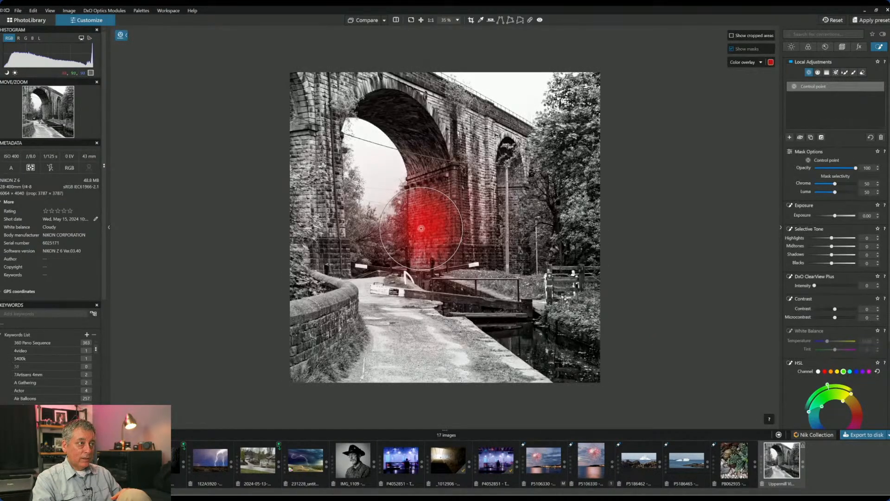
drag(832, 246, 841, 249)
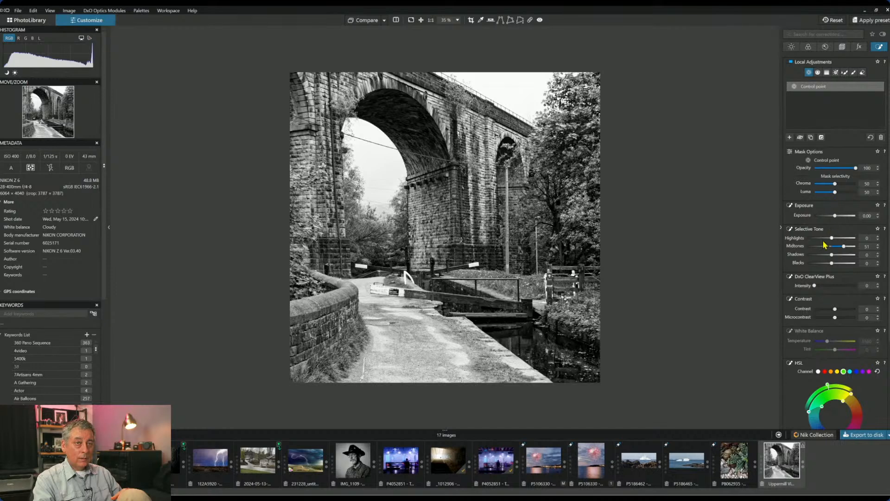
- Darken global exposure, lift the pier point's exposure to +0.94, and add a small arch control point
click(791, 48)
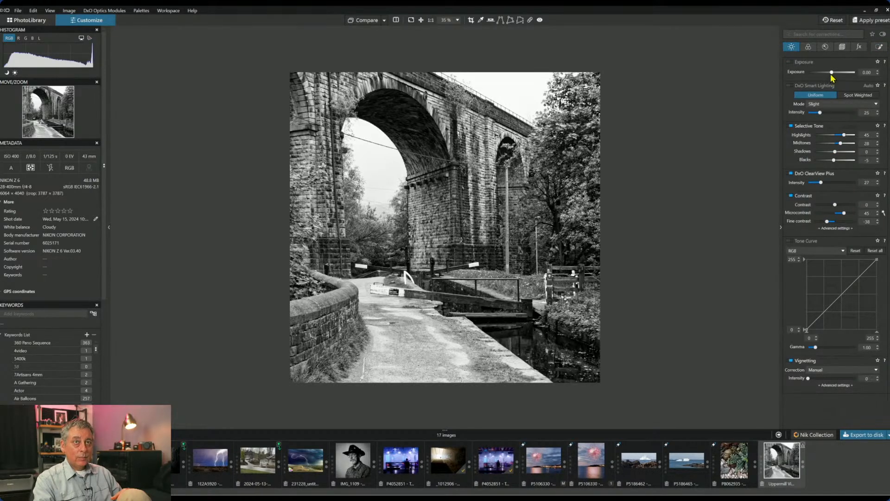
drag(832, 73, 825, 73)
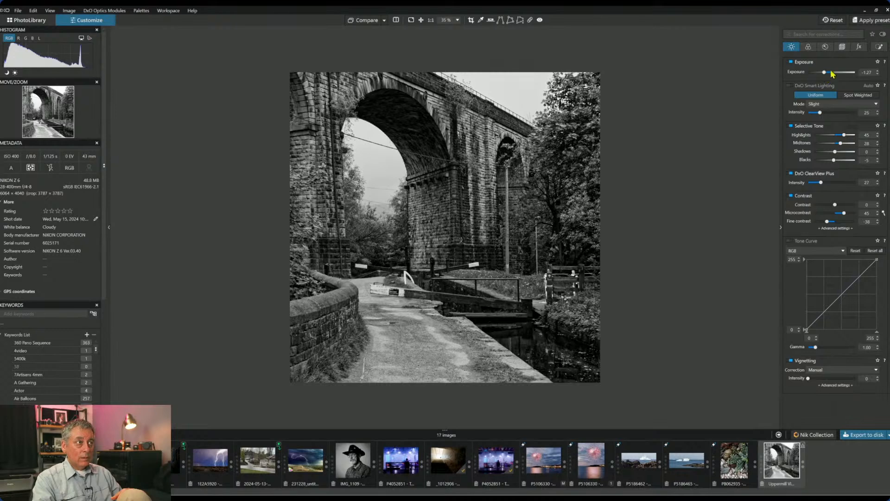
click(879, 46)
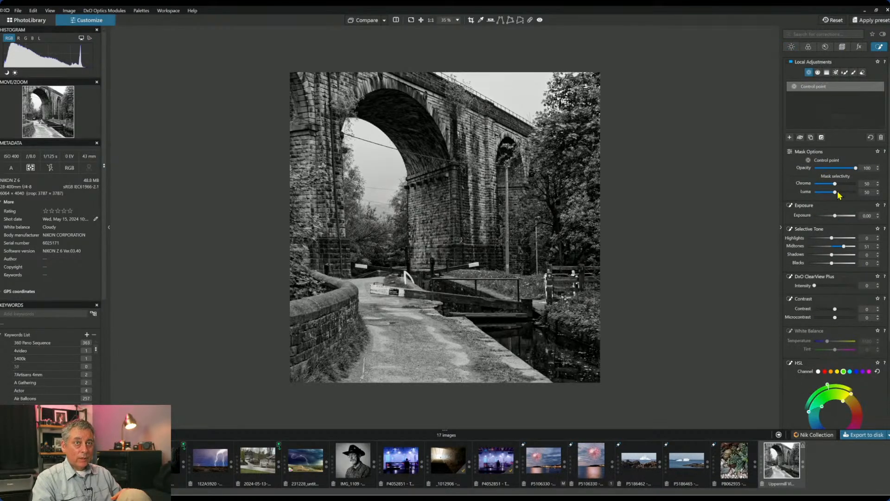
drag(839, 215, 841, 219)
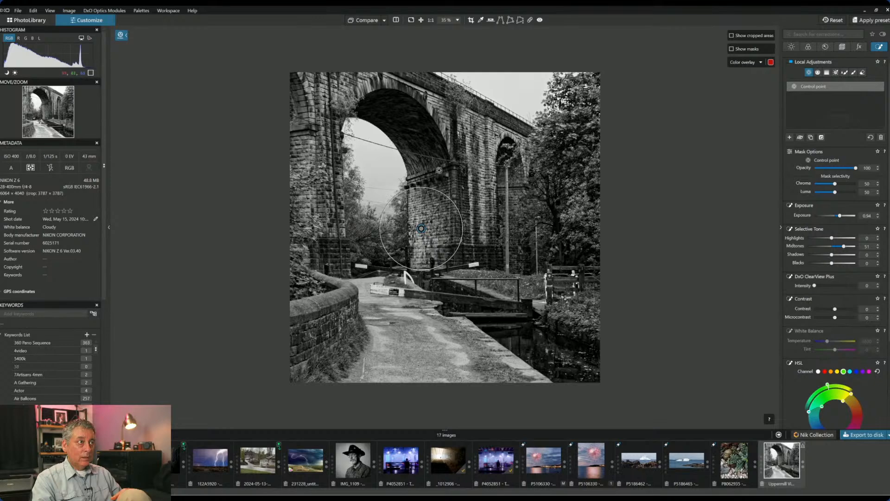
click(414, 168)
drag(443, 135, 431, 149)
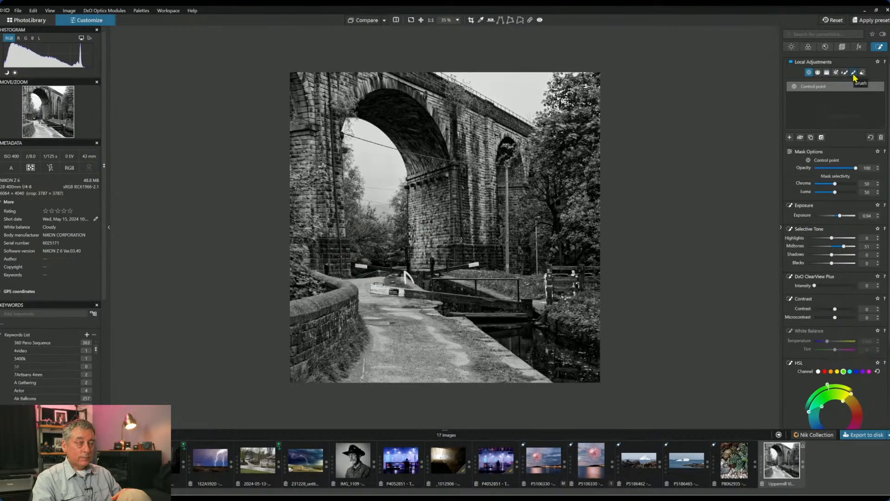
- Draw a trial control line across the photo, then delete it
click(827, 73)
click(818, 73)
drag(459, 366, 454, 301)
key(Delete)
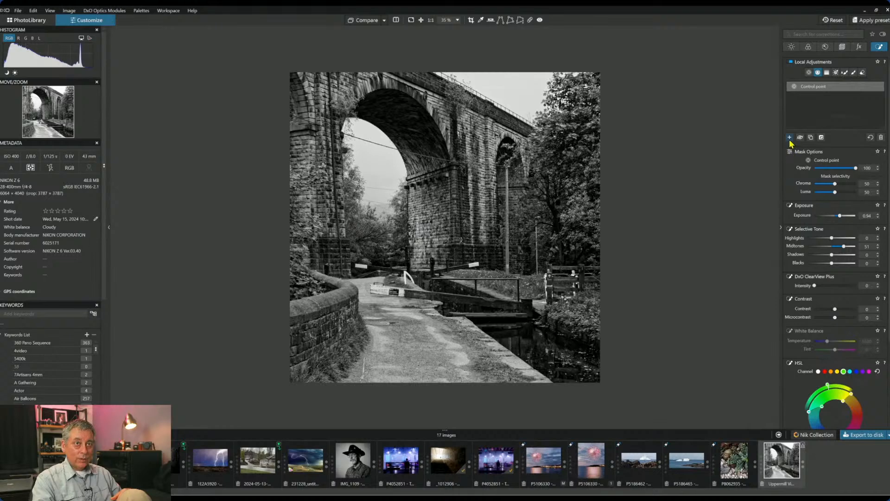
- Draw a horizontal graduated control line over the lower foreground and drop its blacks to -88
click(790, 137)
drag(454, 361, 445, 277)
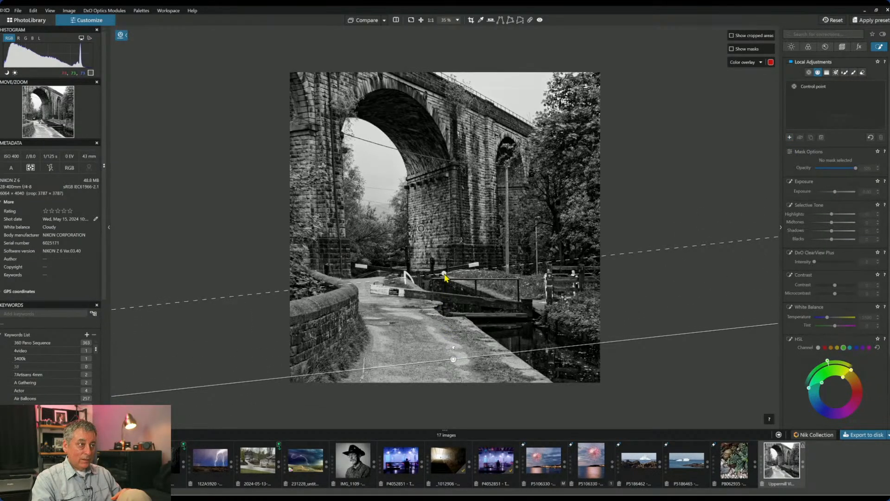
mouse_move(453, 360)
drag(453, 359, 440, 329)
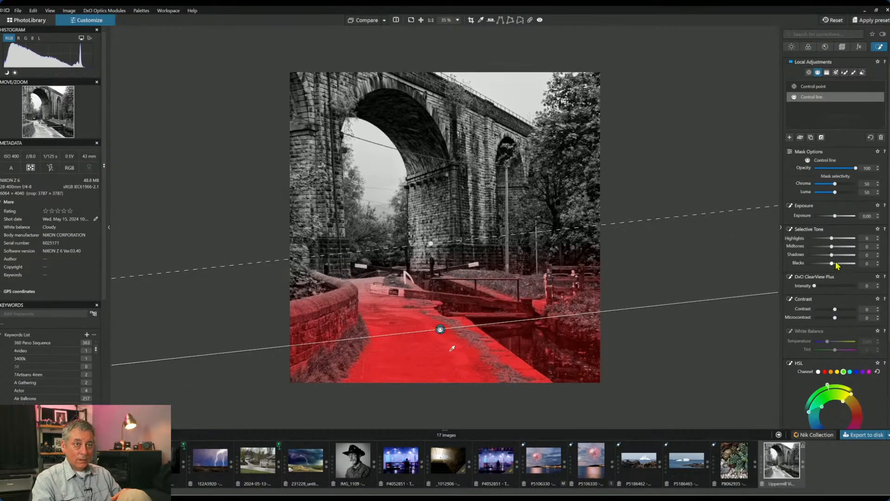
drag(832, 263, 841, 241)
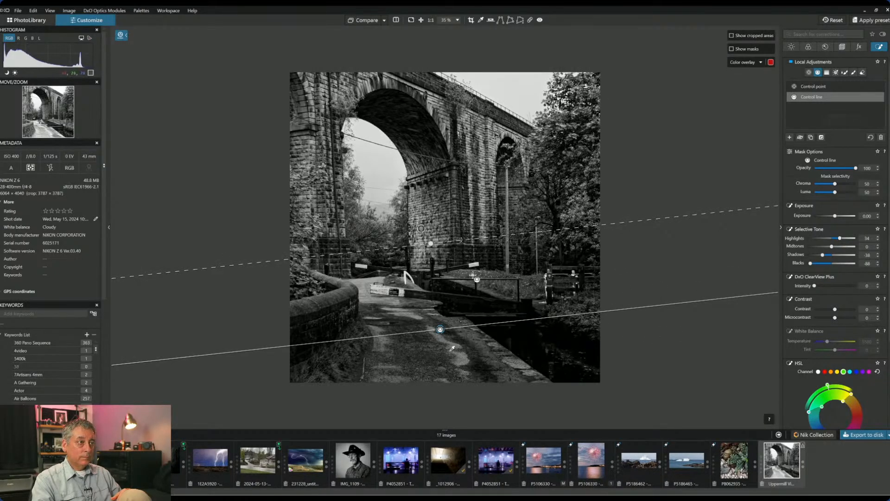
drag(435, 251, 445, 252)
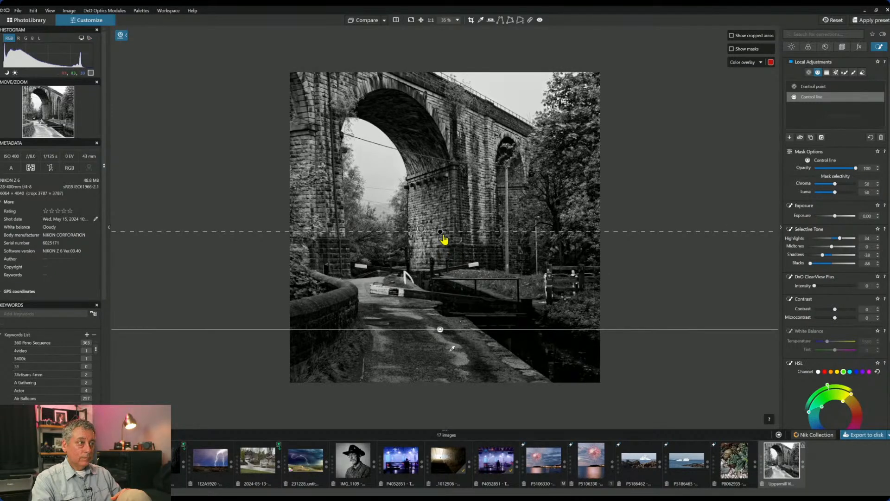
drag(441, 251, 441, 254)
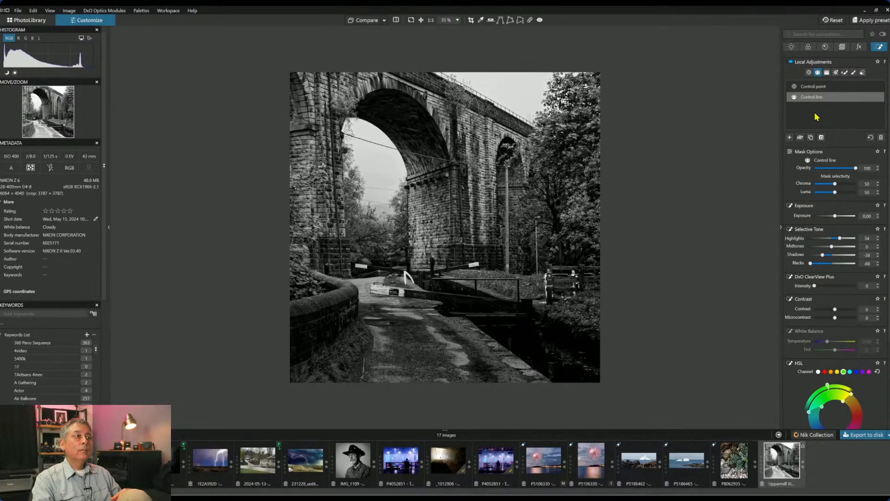
- Add a control point to the control-line group, then deselect the local adjustment
click(806, 87)
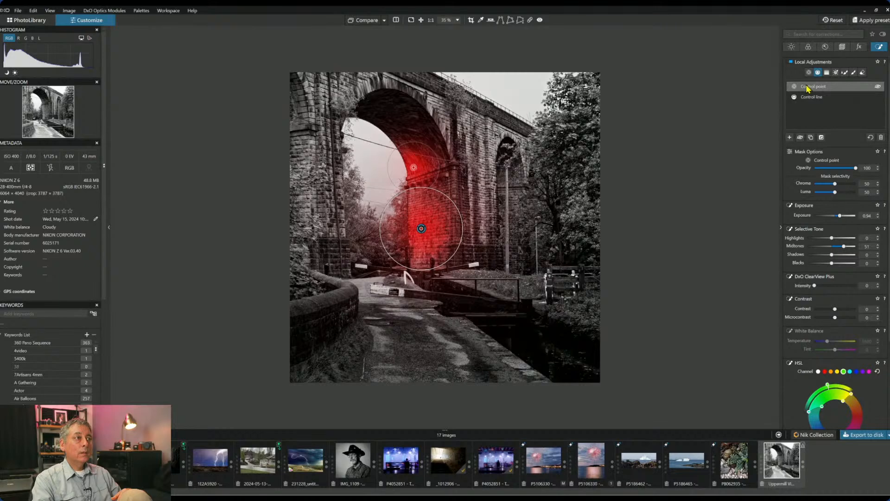
click(809, 97)
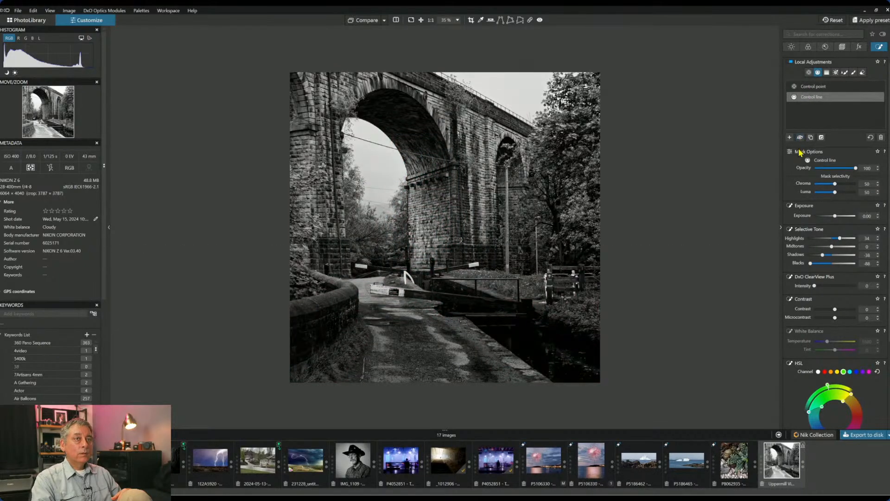
click(808, 72)
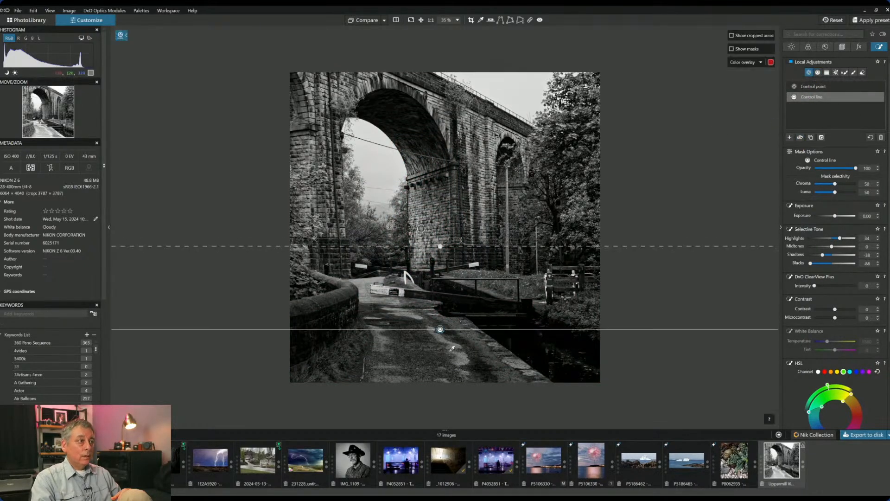
click(367, 284)
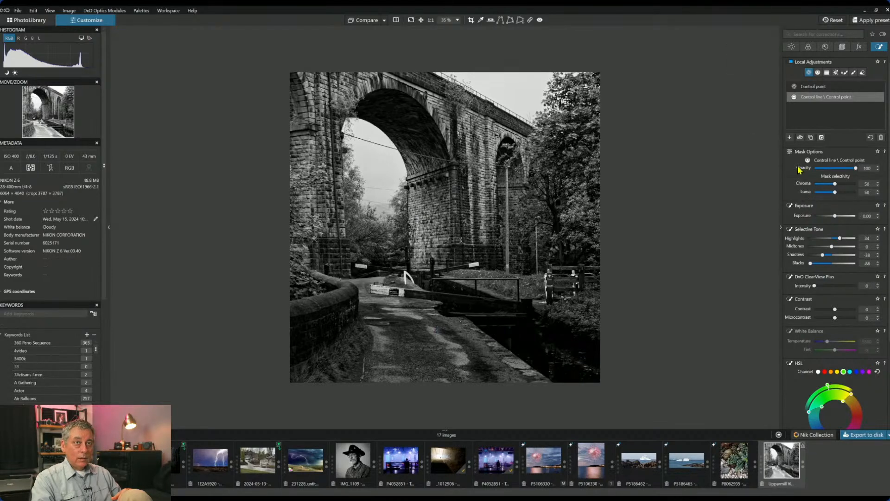
click(790, 138)
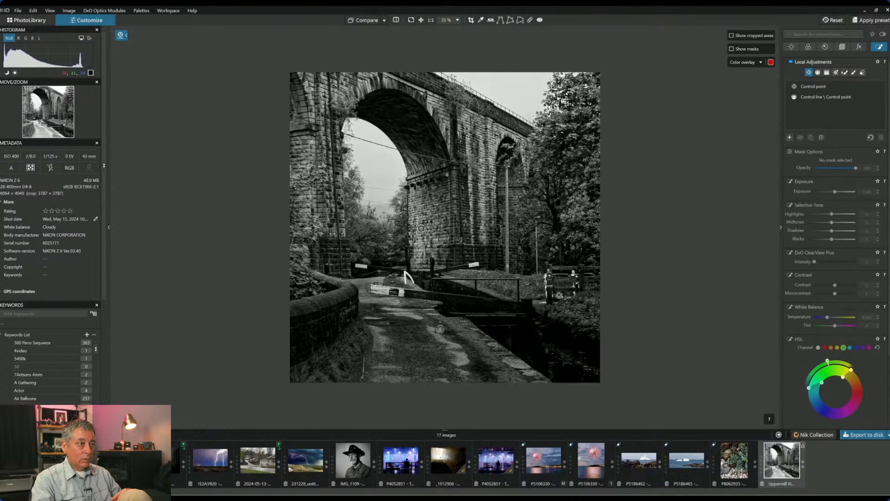
- Add a lock-gate control point with exposure 2.12, higher highlights and midtones, and deeper blacks
click(528, 284)
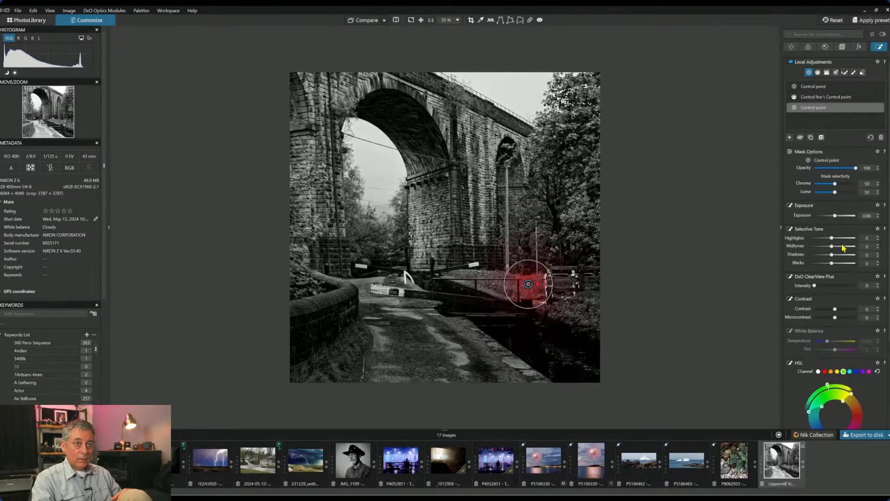
click(842, 215)
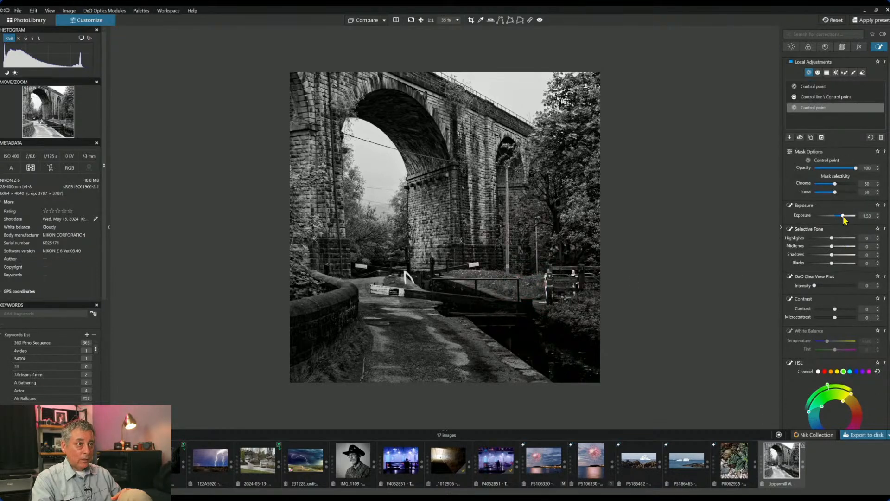
drag(844, 218, 847, 220)
click(833, 238)
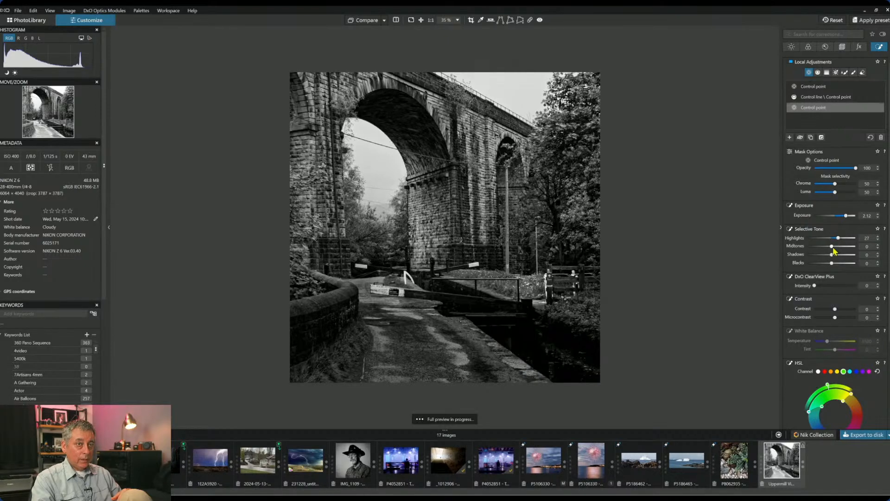
click(837, 249)
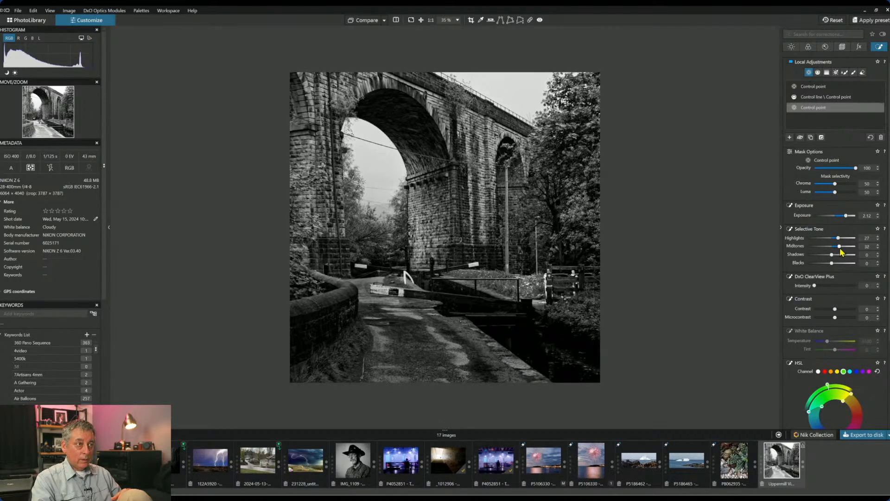
drag(832, 263, 829, 268)
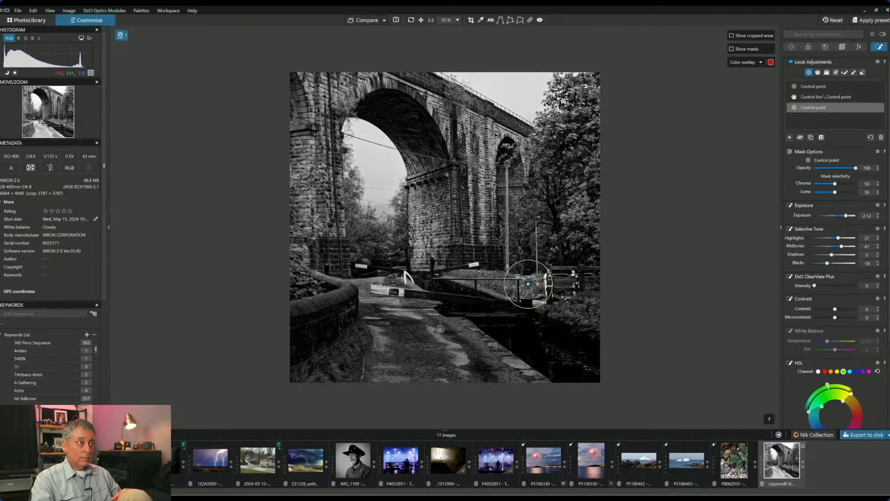
- Raise the arch control point's highlights to 53 and widen its radius
click(421, 228)
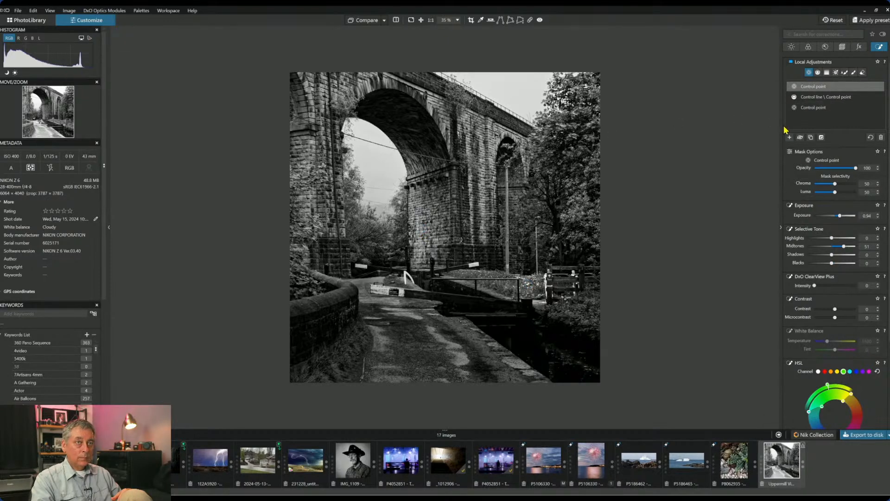
drag(832, 238, 845, 243)
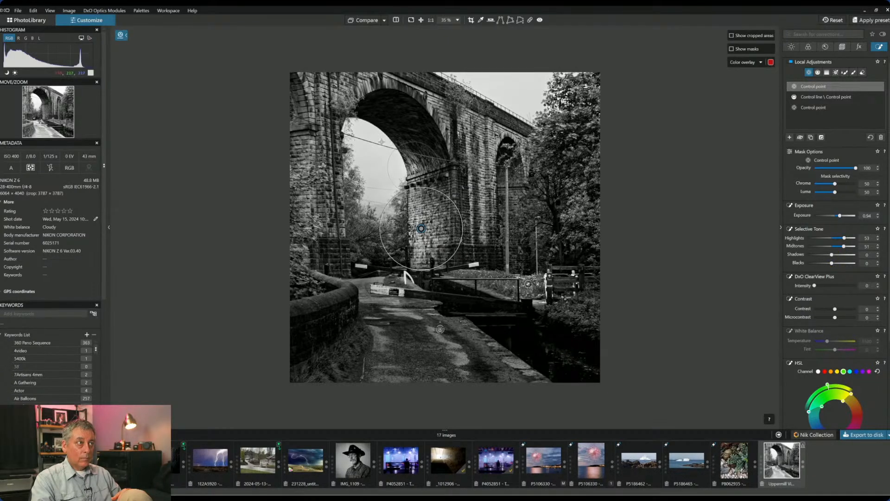
drag(440, 164, 444, 164)
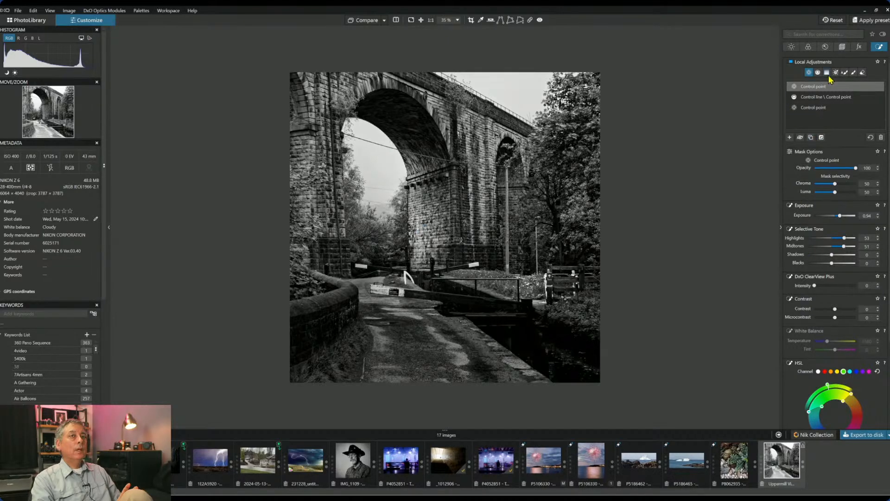
click(842, 47)
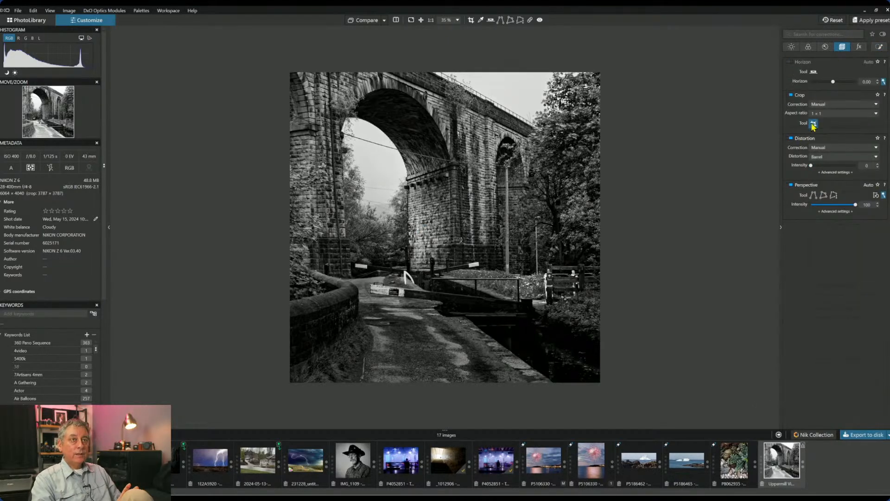
- Pull the bottom-right crop corner inward to a 3539 × 3539 px square around the arch
click(814, 123)
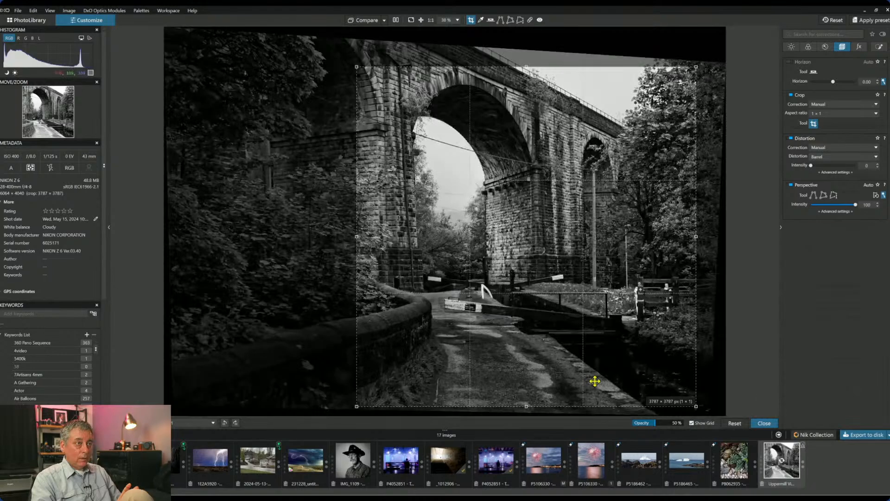
drag(695, 405, 676, 385)
key(Return)
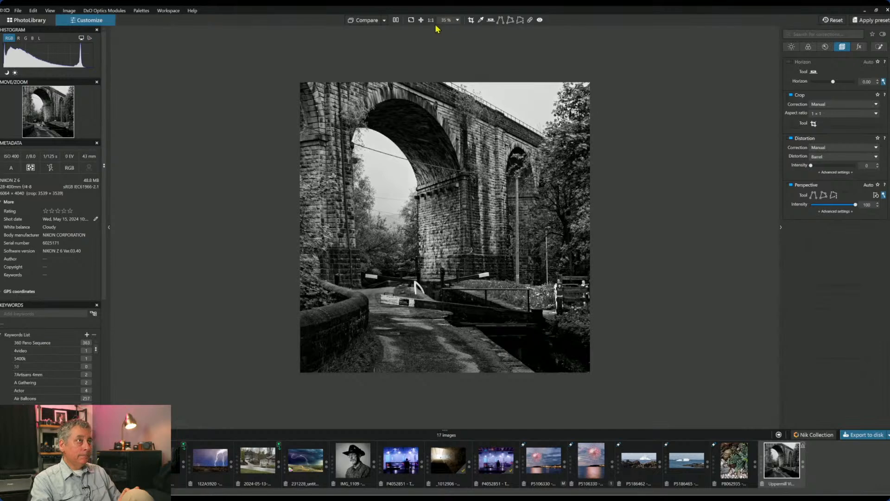
- Show the colour original side by side with the black-and-white edit and hide the side panels with F9
click(396, 21)
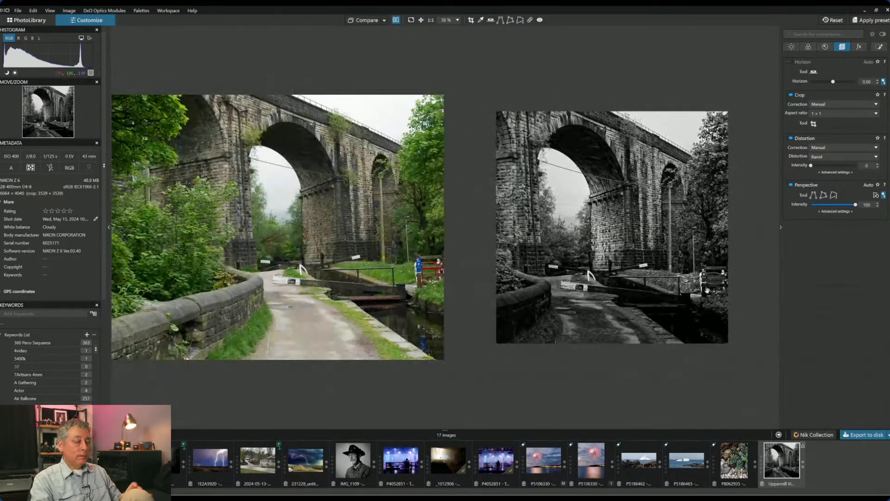
key(F9)
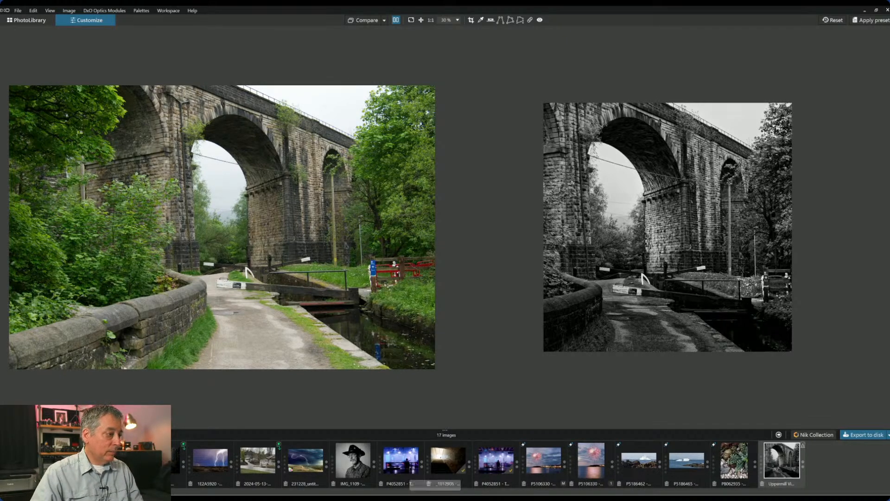
mouse_move(344, 498)
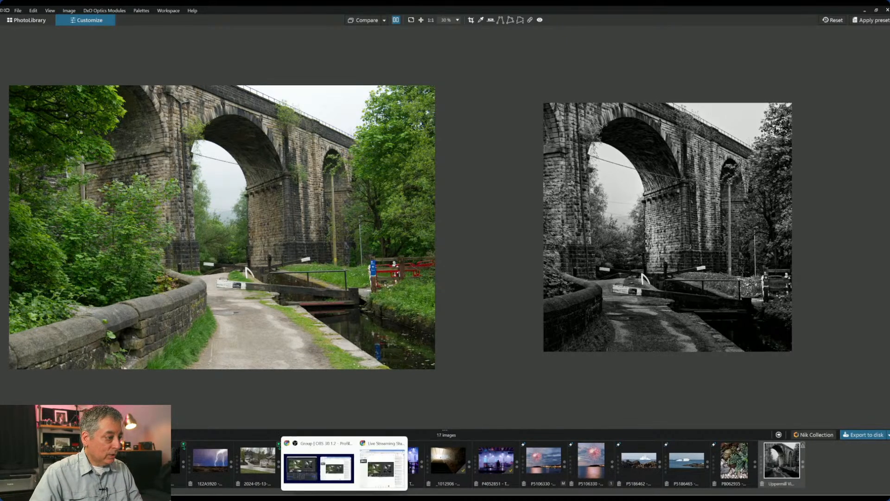
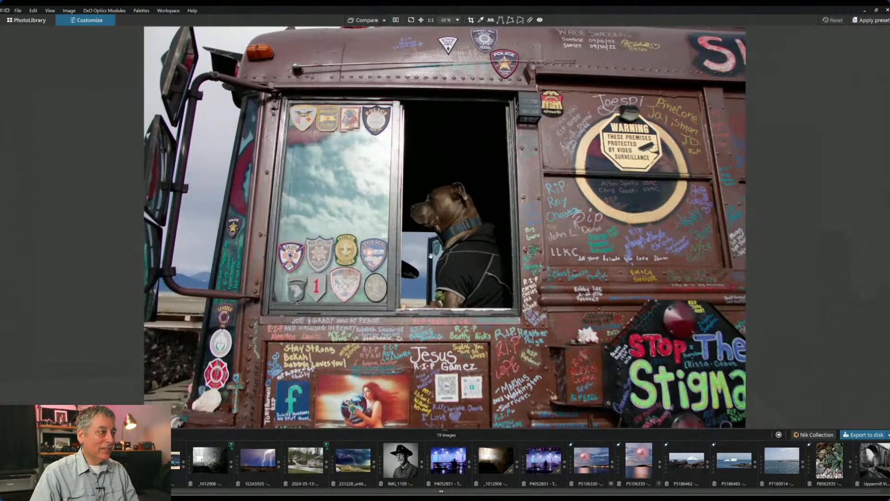
- Zoom the bus photo so the dog in the window fills the view
scroll(462, 276, down, 1)
- Zoom out, bring back the side palettes, and enable automatic Perspective correction
scroll(462, 275, down, 1)
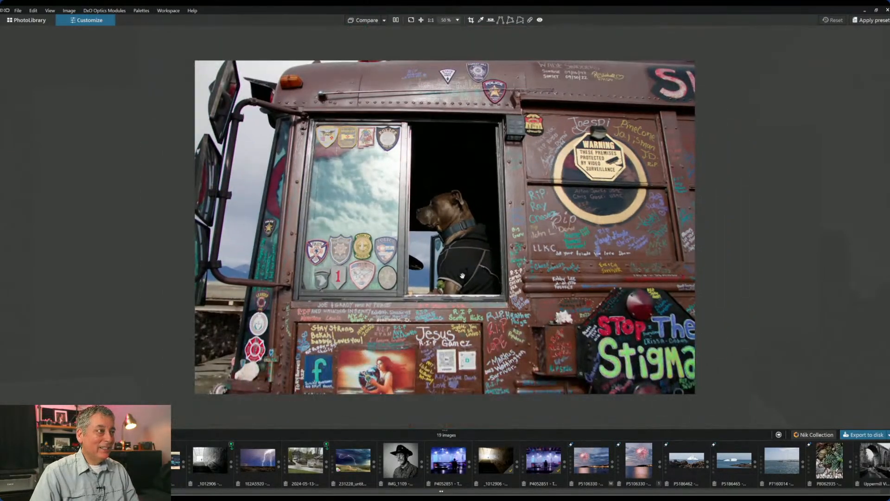
scroll(462, 275, down, 1)
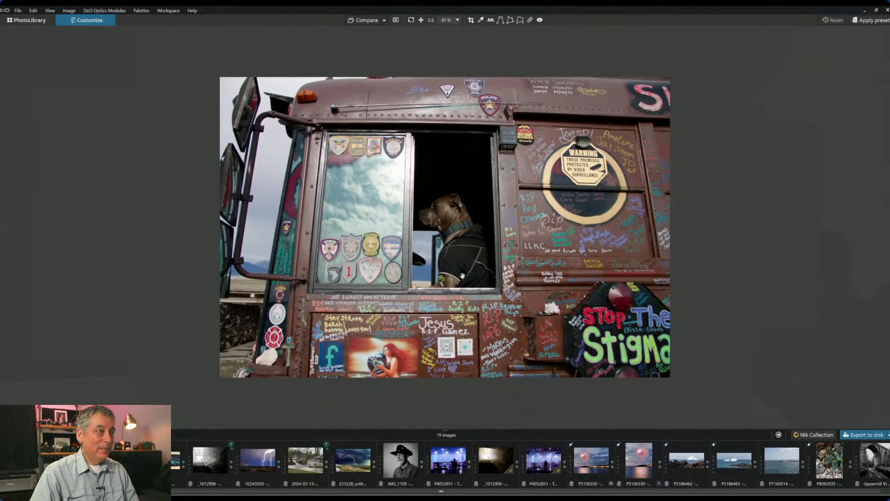
key(Tab)
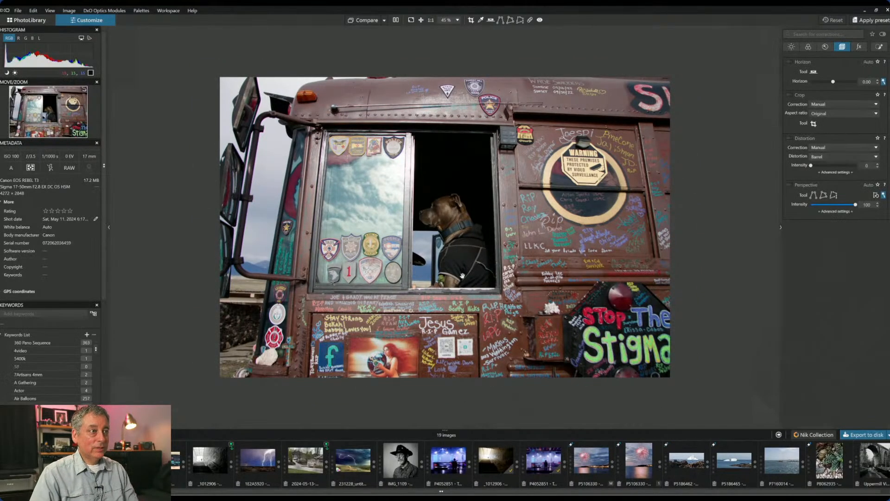
click(791, 185)
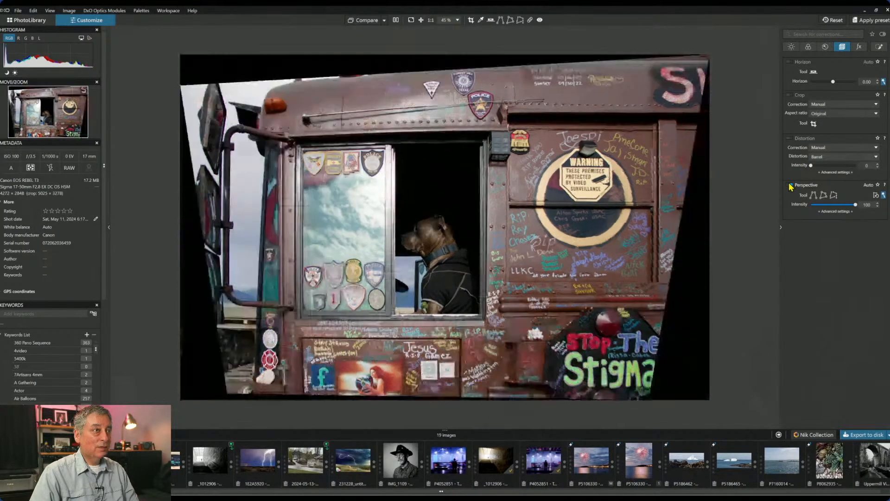
click(813, 124)
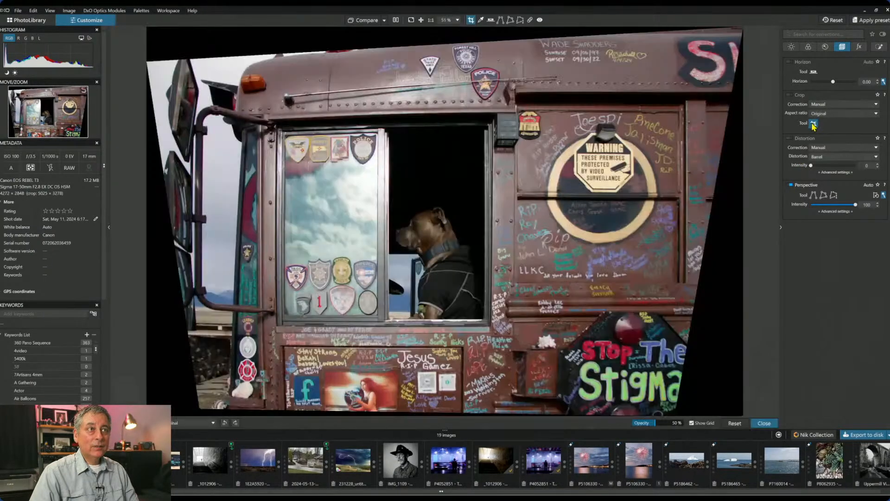
- Try a square crop, shifting it right and trimming its top and bottom
click(820, 113)
click(821, 136)
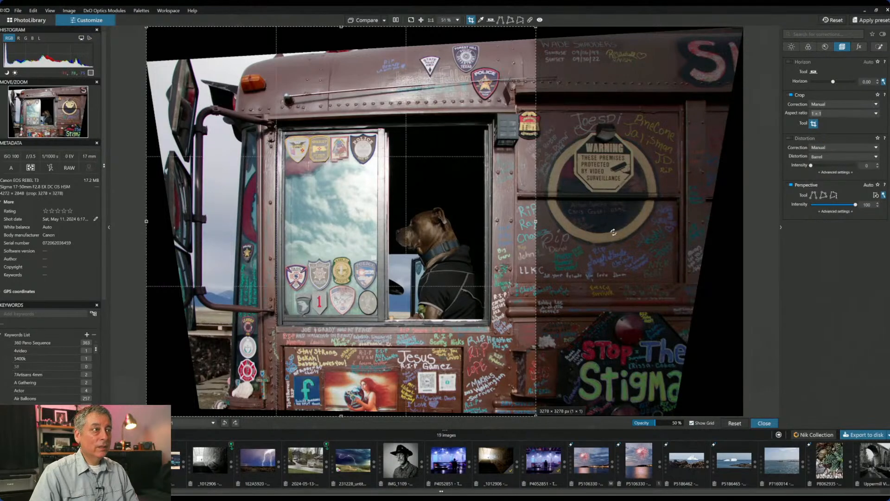
drag(425, 251, 485, 250)
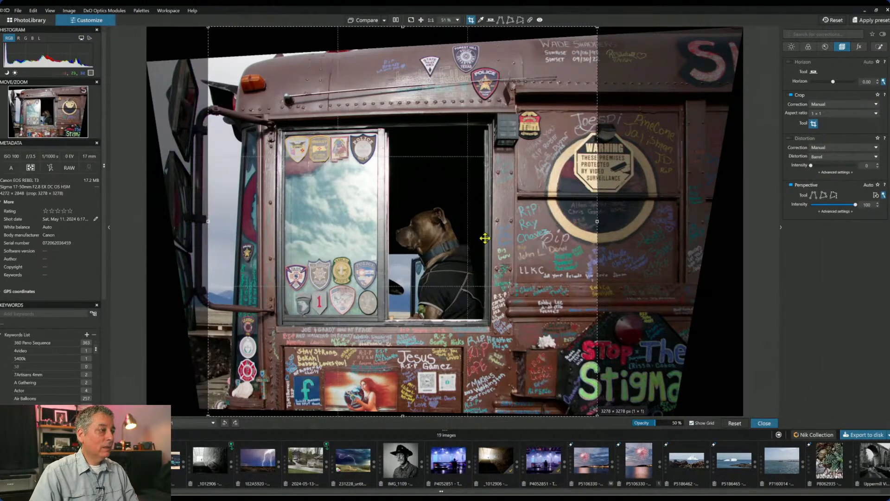
drag(404, 414, 403, 403)
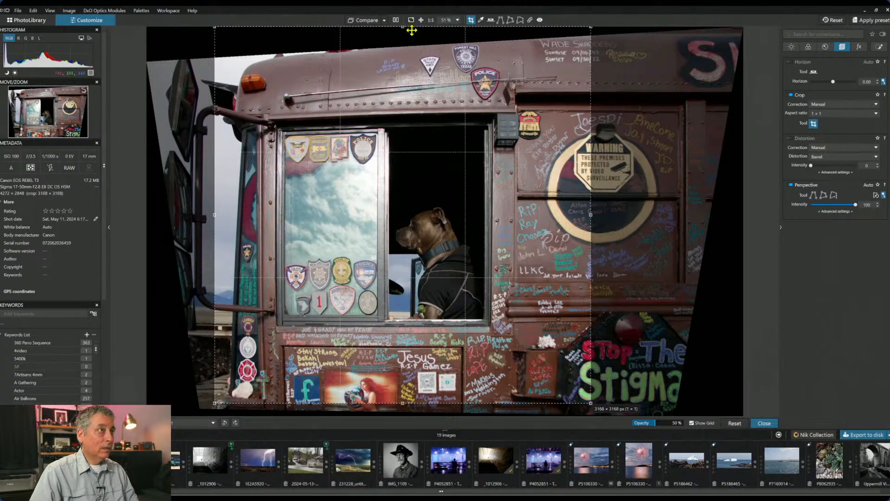
drag(402, 26, 401, 57)
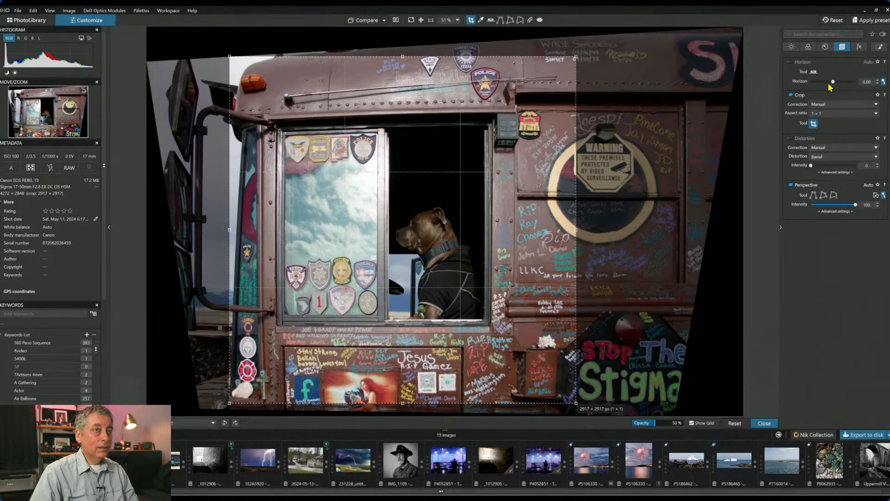
- Switch the crop to 3 × 2, fit it around the dog in the window, and apply it
click(834, 113)
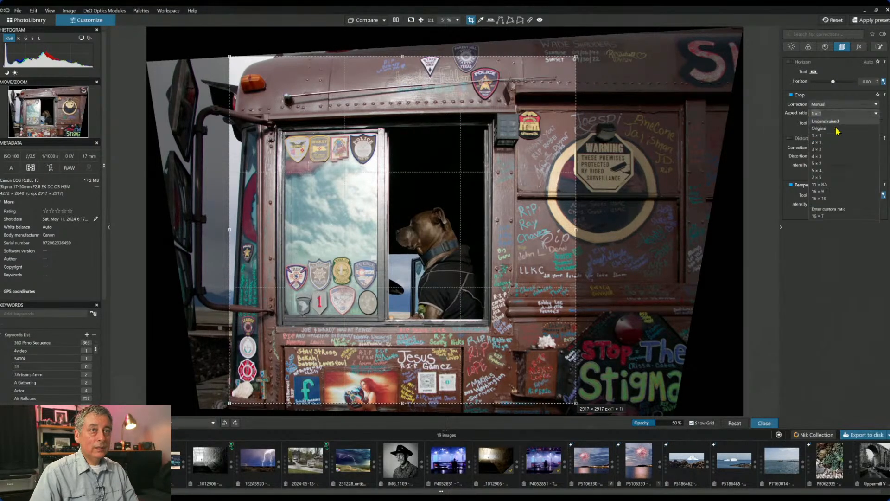
click(837, 151)
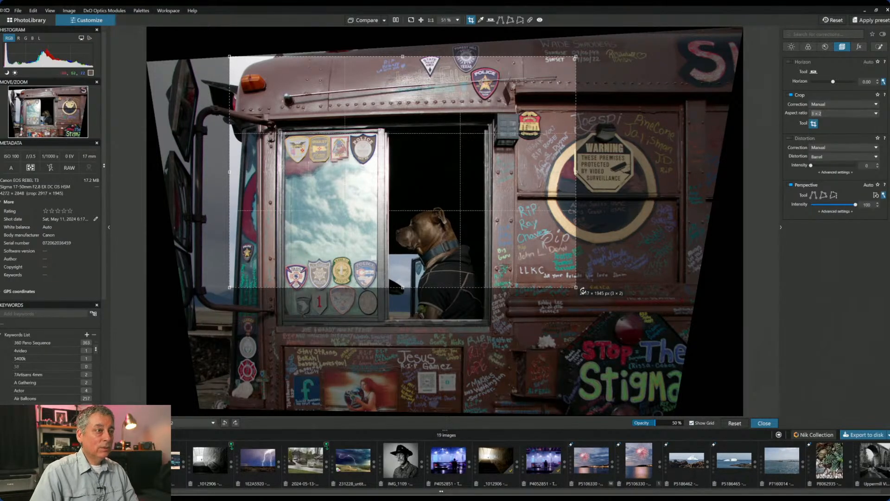
drag(580, 289, 675, 423)
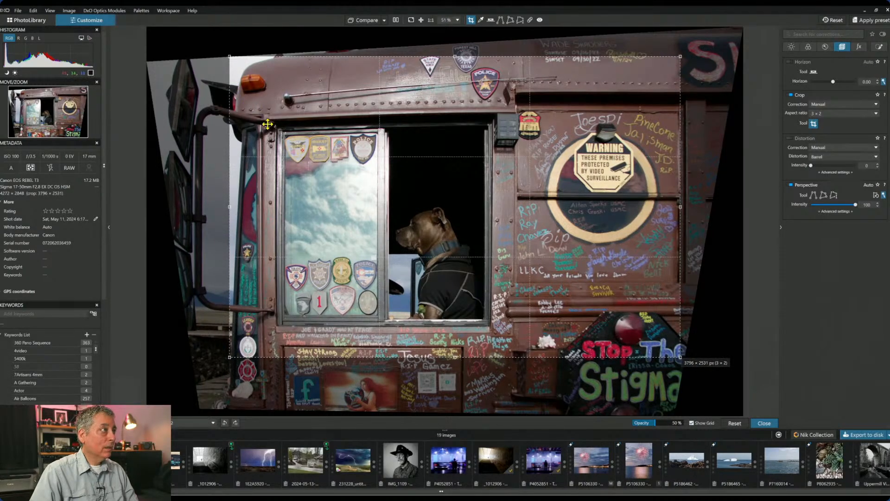
drag(267, 124, 249, 154)
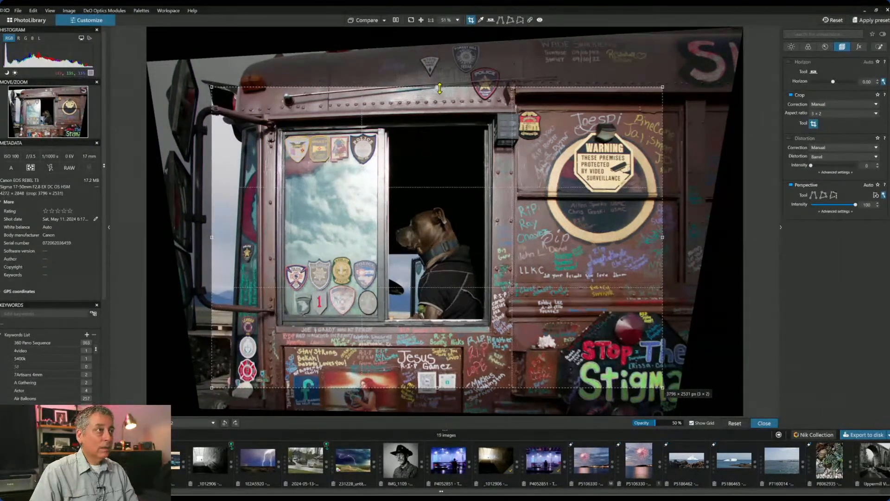
drag(439, 88, 438, 63)
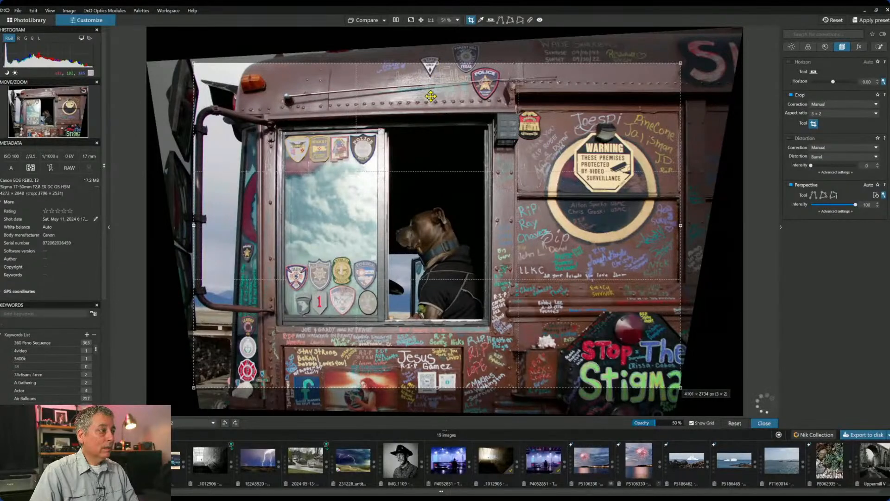
drag(431, 96, 437, 96)
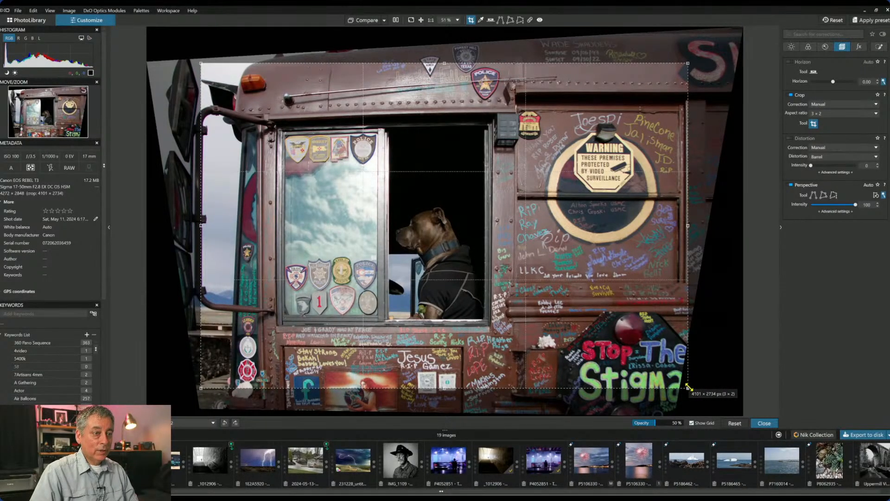
drag(689, 387, 662, 371)
drag(562, 281, 561, 303)
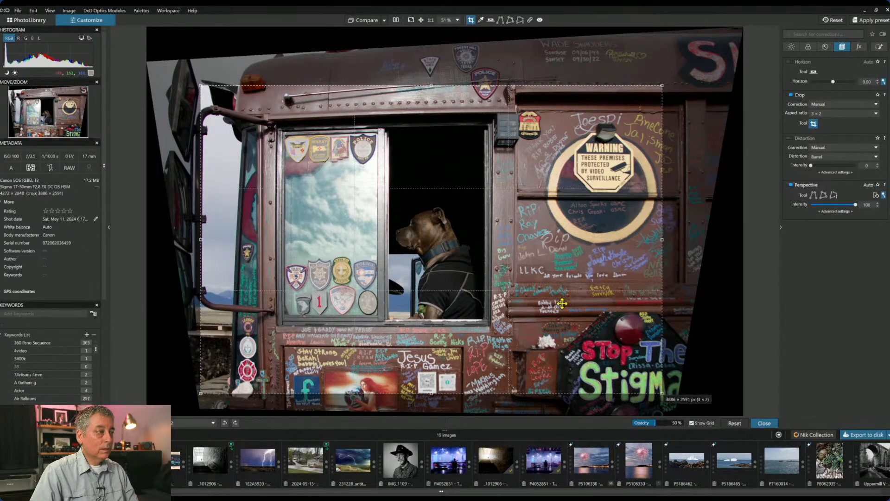
drag(432, 84, 428, 81)
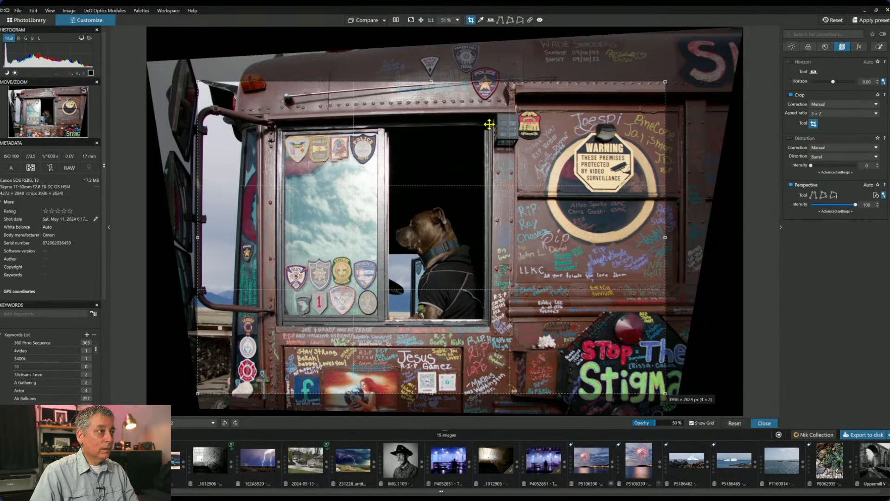
drag(490, 128, 489, 133)
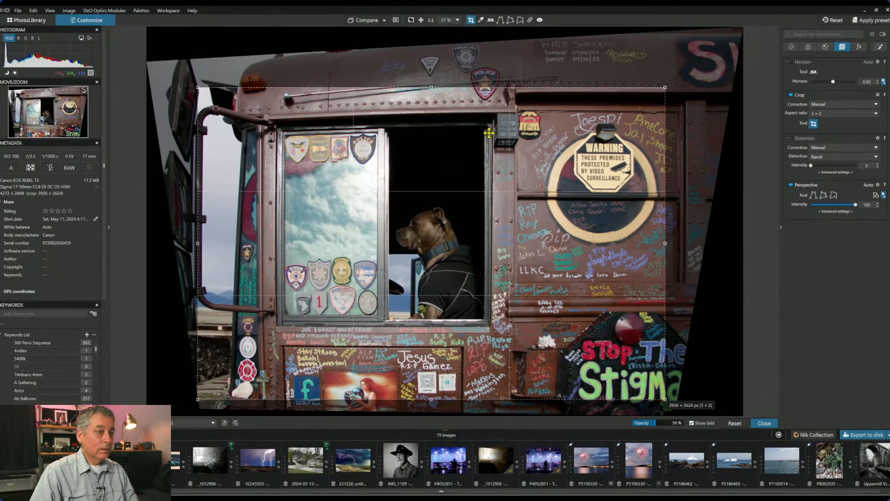
key(Return)
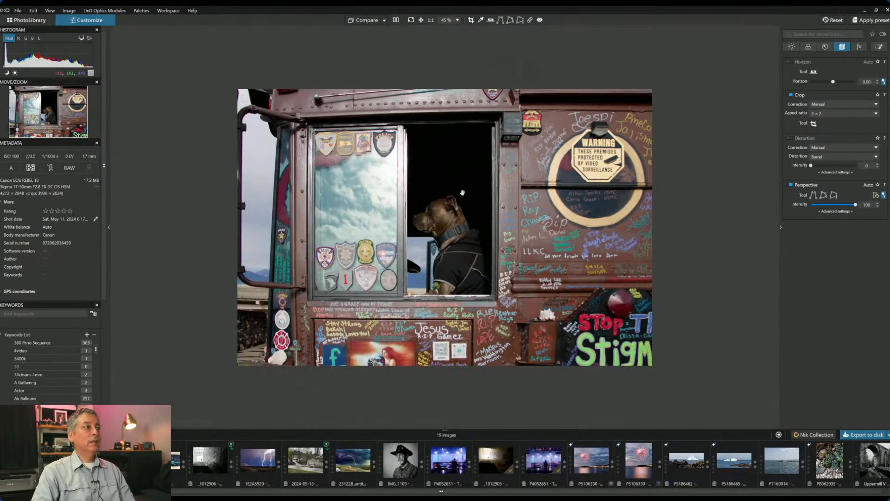
- Refine the crop to 3794 × 2530 px by trimming left and right sides and nudging it down
click(813, 124)
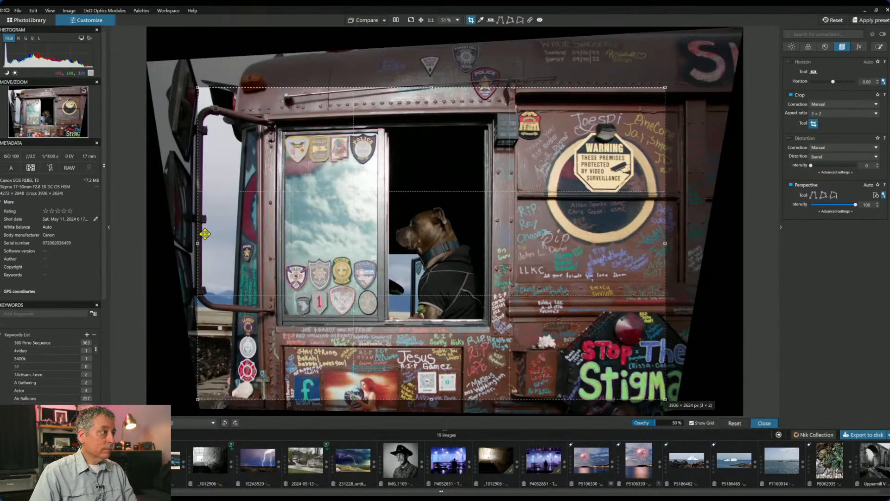
drag(198, 242, 208, 241)
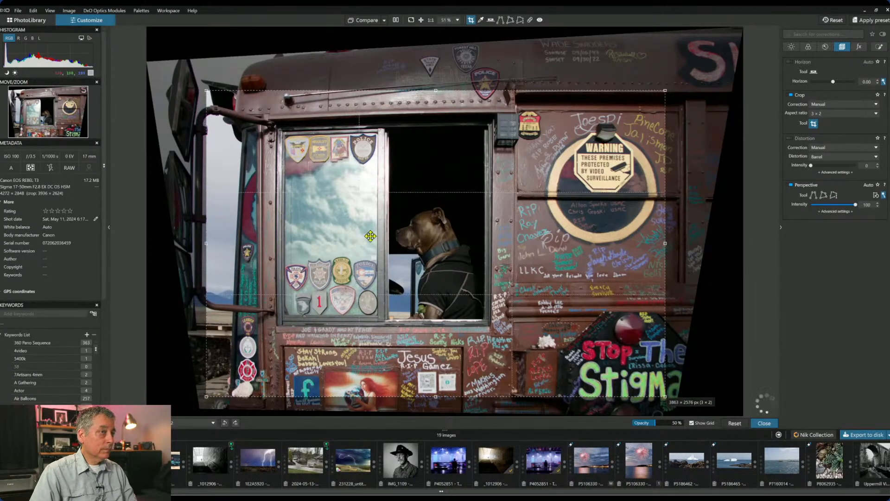
drag(667, 246, 660, 243)
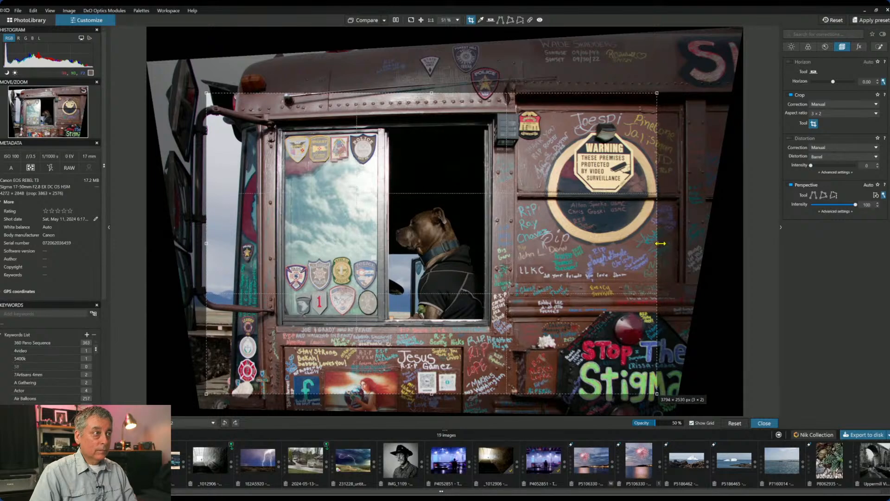
drag(526, 222, 524, 224)
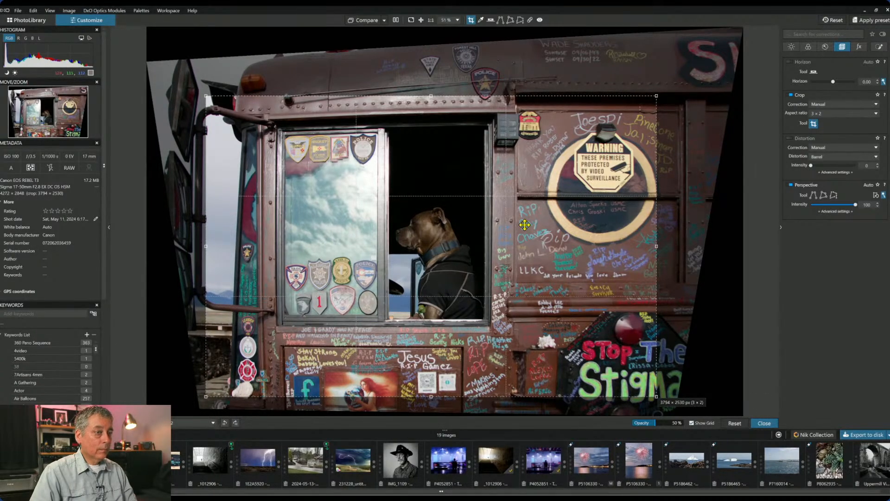
key(Return)
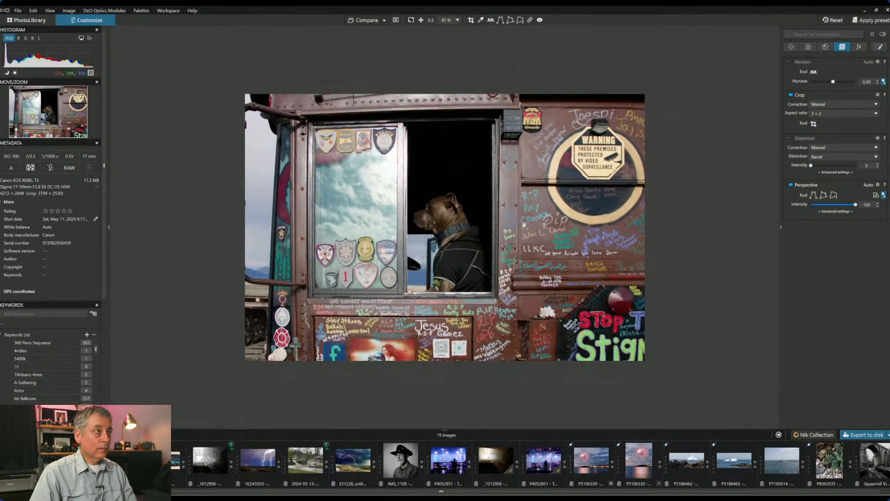
- Switch denoising to DeepPRIME XD and install the Canon EOS Rebel T3 / Sigma 17-50mm optics module
scroll(524, 224, up, 3)
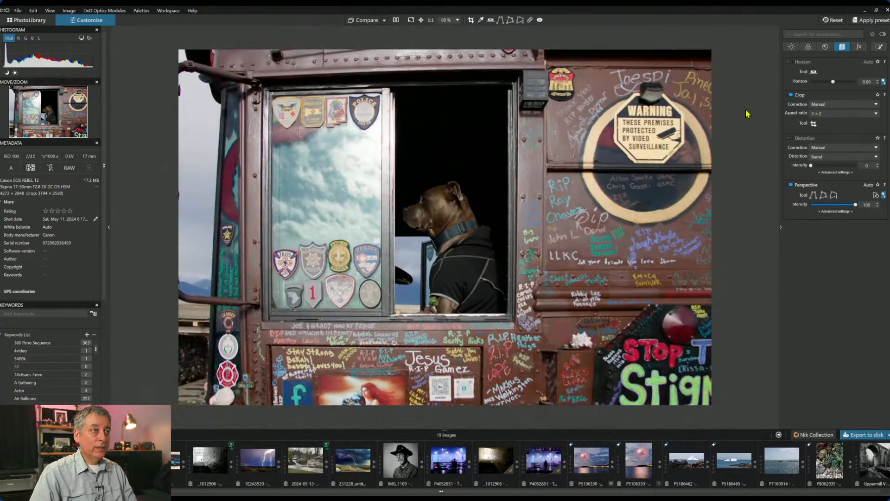
click(879, 47)
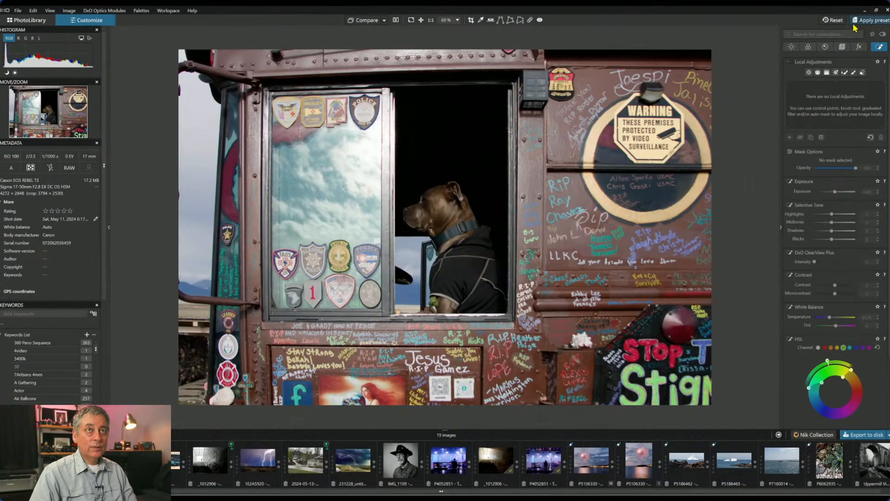
click(825, 47)
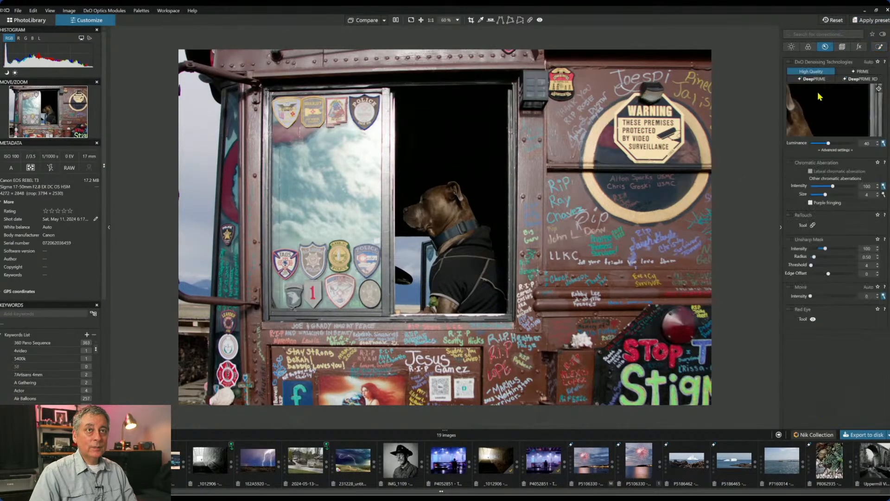
click(844, 79)
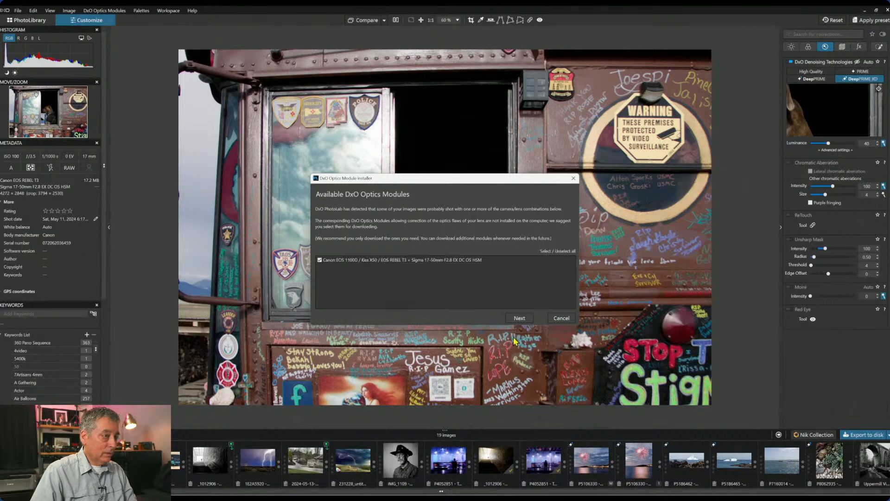
click(528, 319)
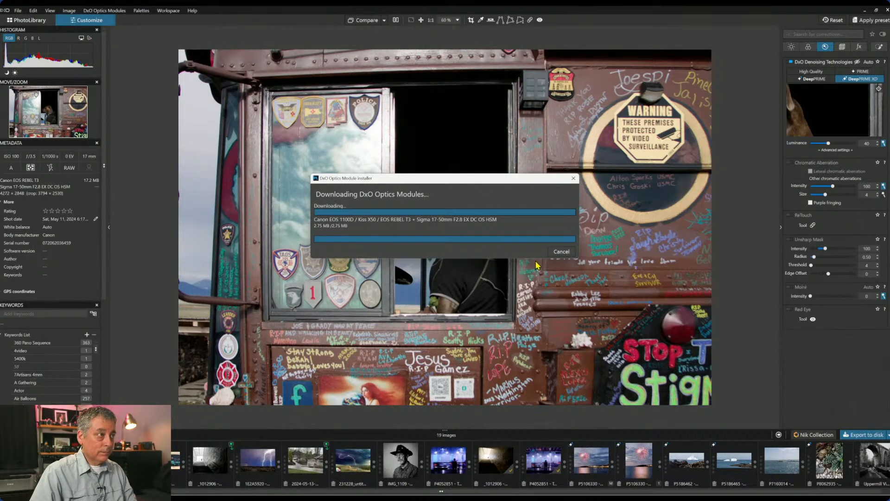
click(454, 264)
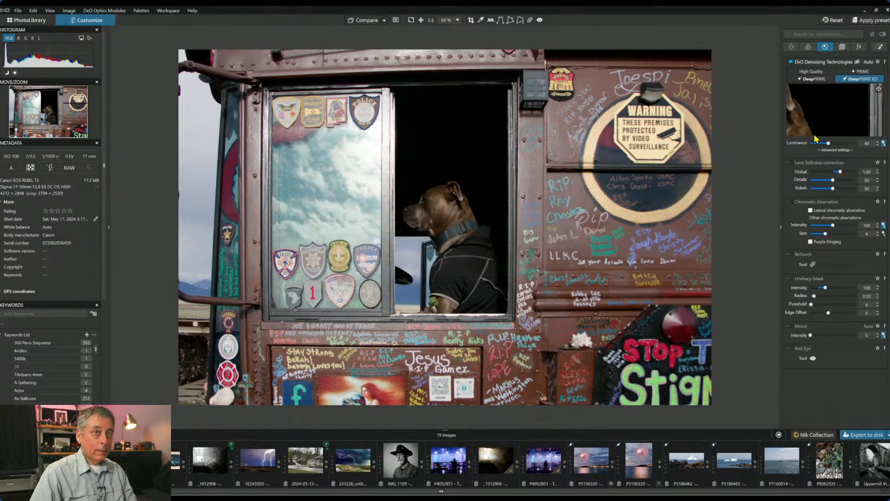
- Turn on Lens Softness and Chromatic Aberration corrections
click(793, 165)
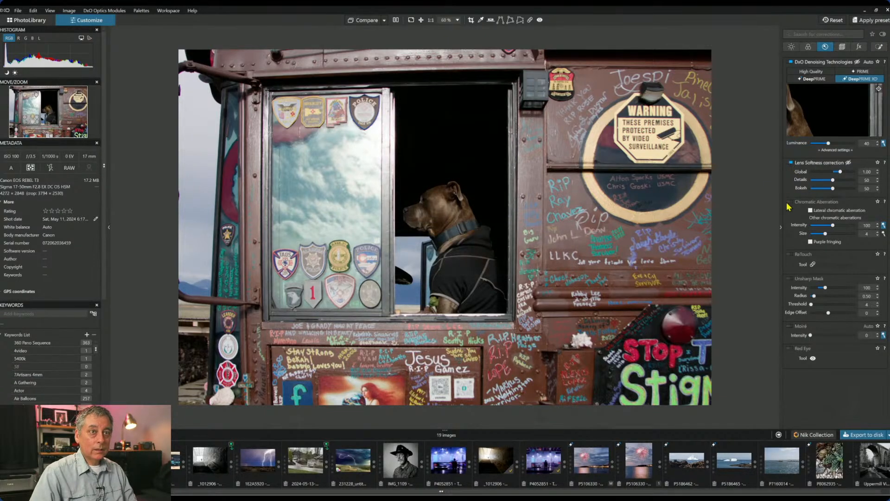
click(791, 202)
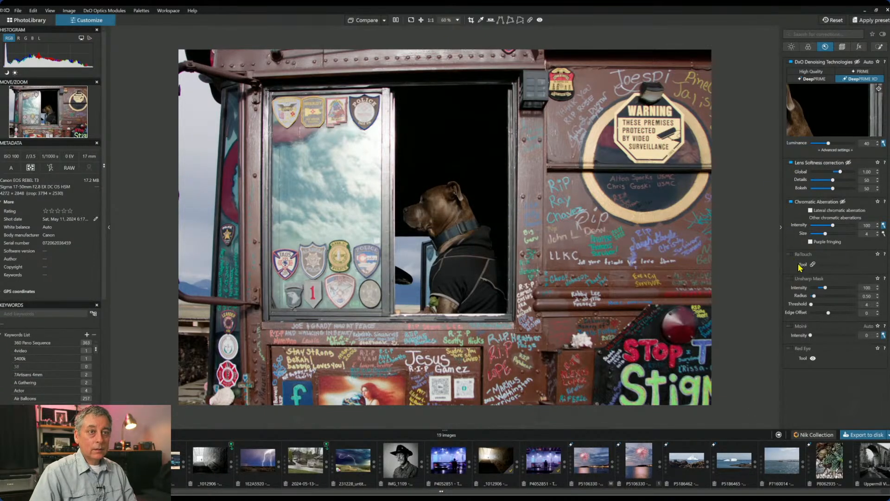
click(842, 46)
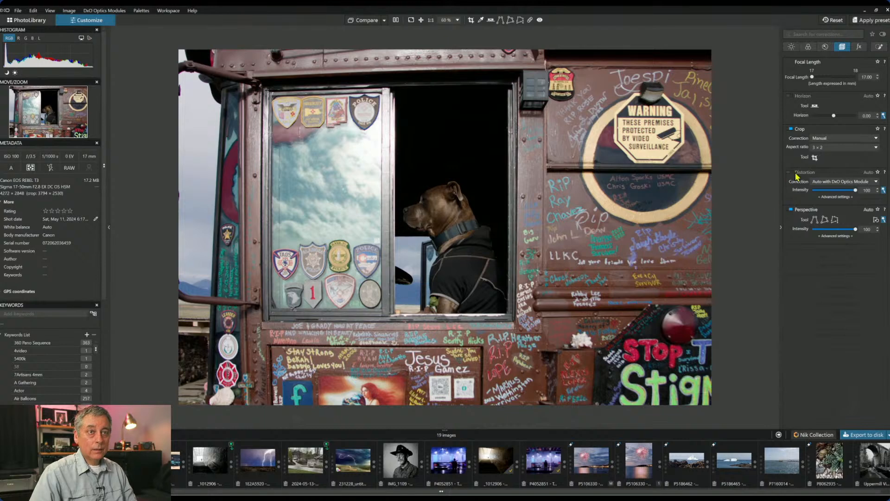
- Enable Distortion correction and re-extend the 3 × 2 crop toward the bottom-right
click(790, 174)
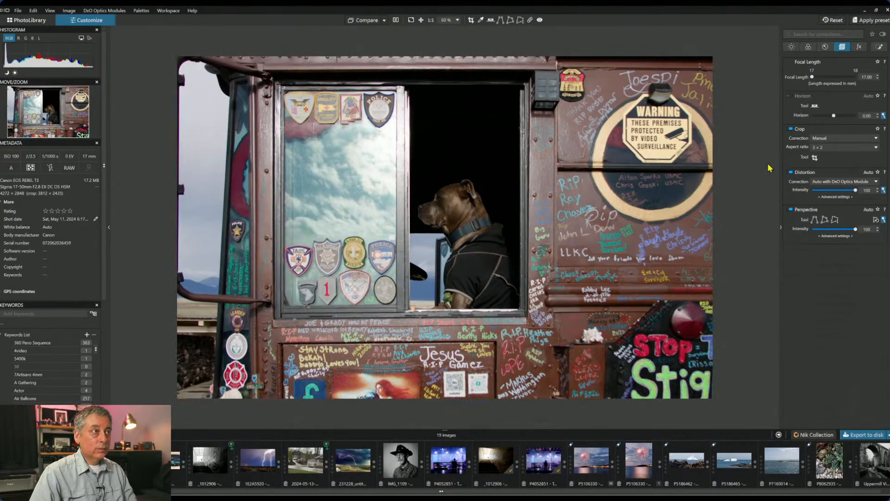
click(815, 157)
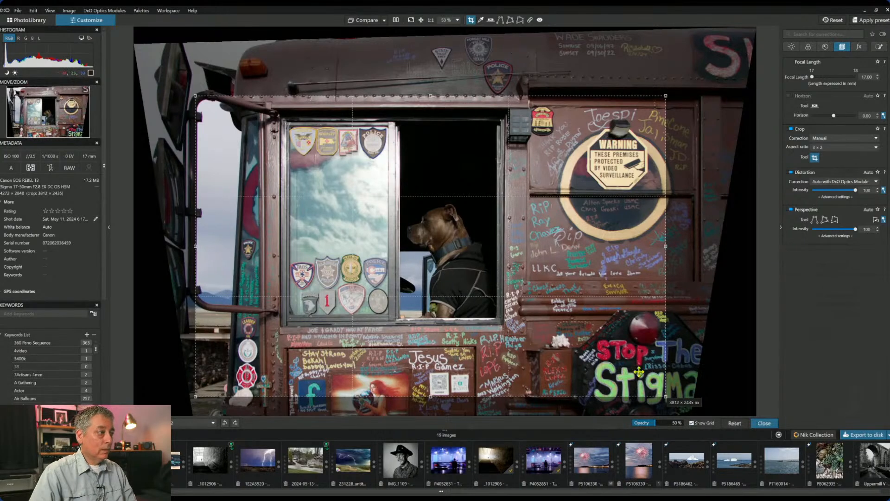
drag(666, 397, 677, 409)
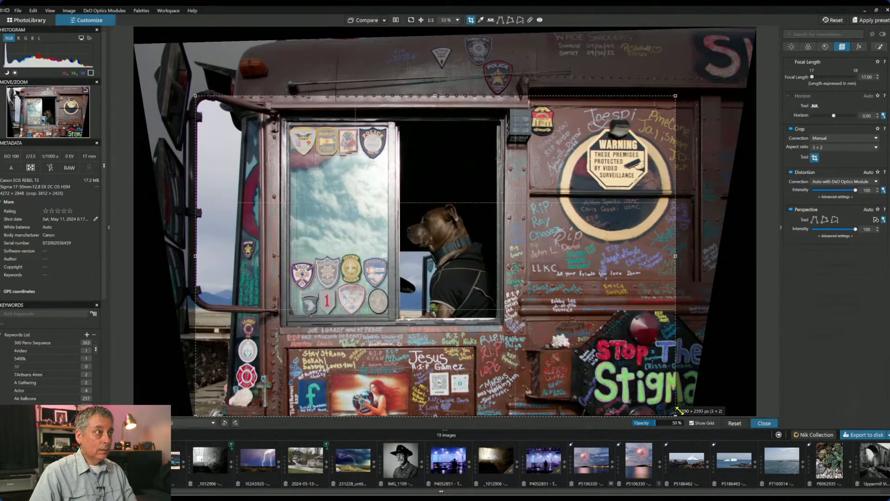
drag(676, 407, 675, 405)
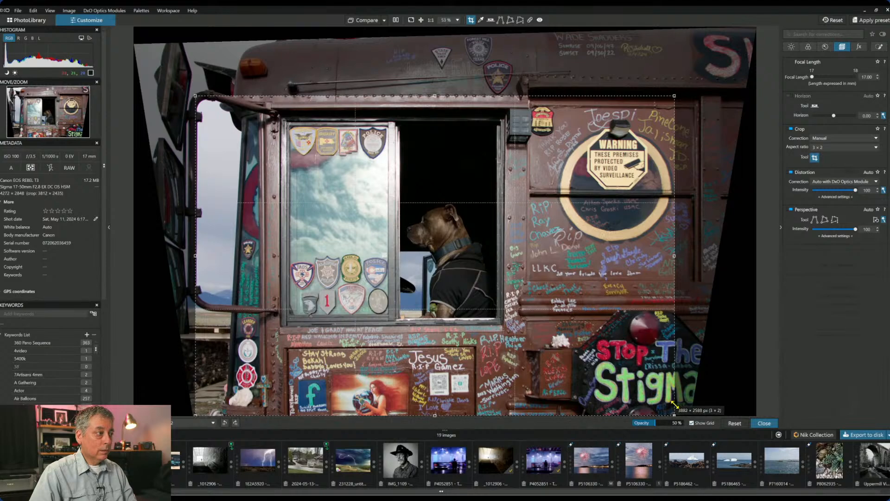
key(Return)
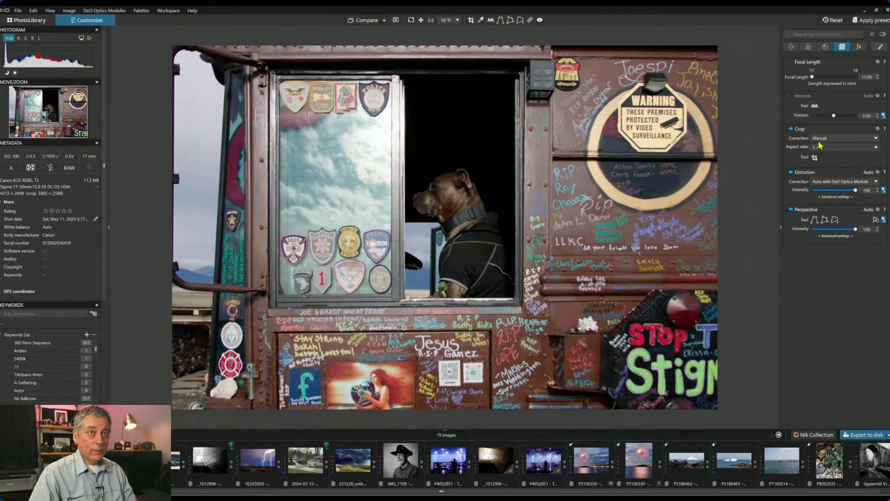
- Refine the crop to 3814 × 2542 px by moving it up and trimming the left edge
click(815, 159)
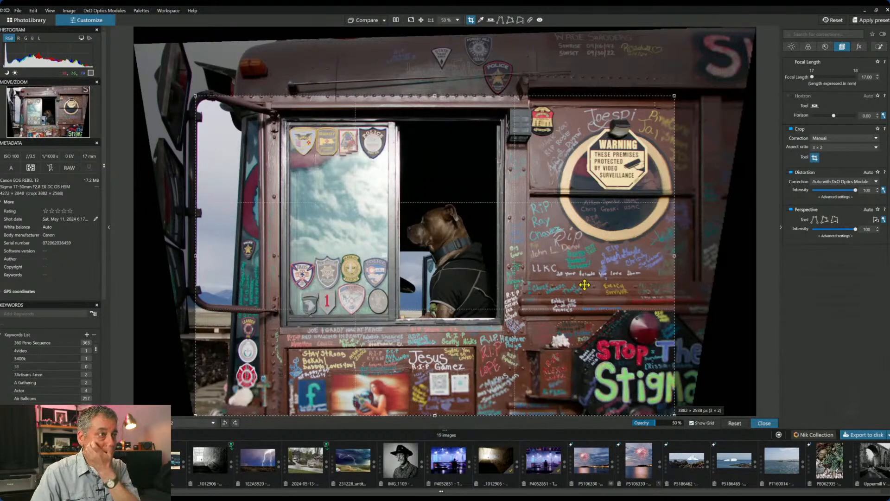
drag(585, 280, 585, 276)
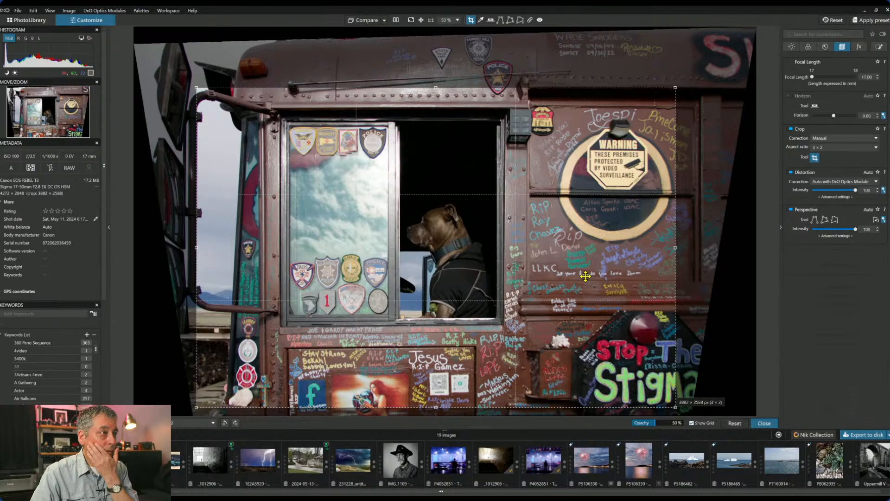
drag(586, 277, 586, 272)
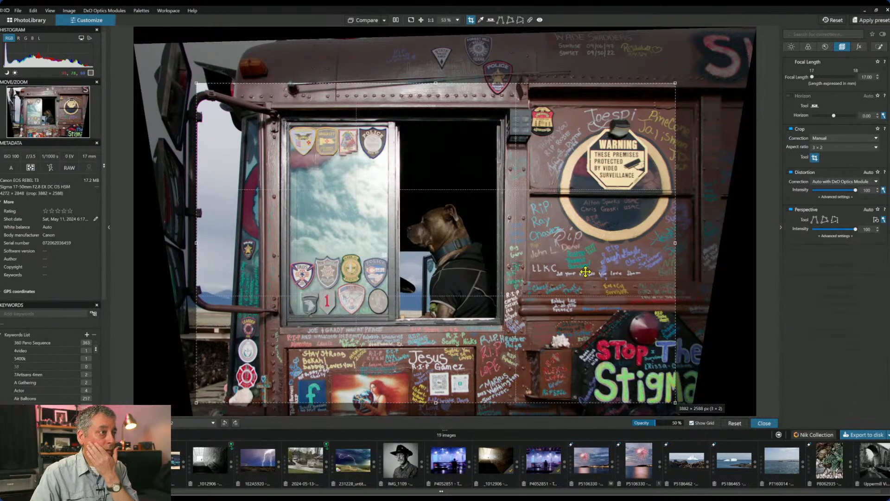
key(Return)
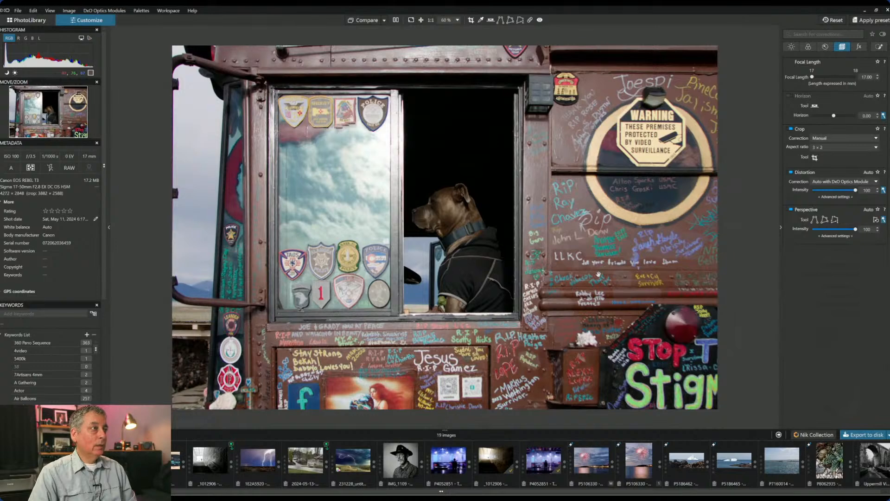
click(815, 158)
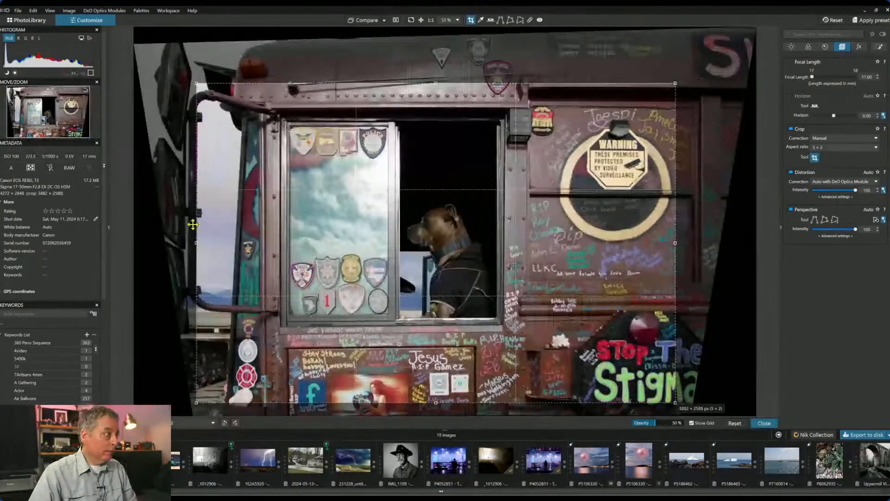
drag(195, 236, 205, 240)
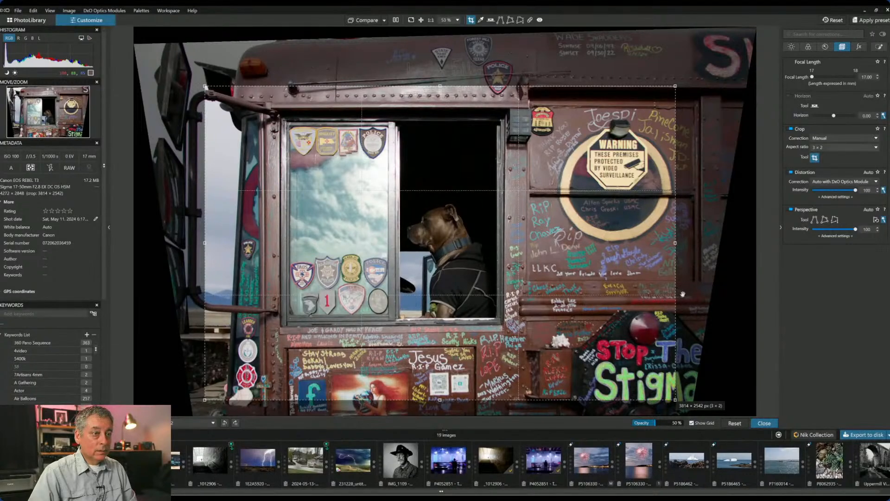
key(Return)
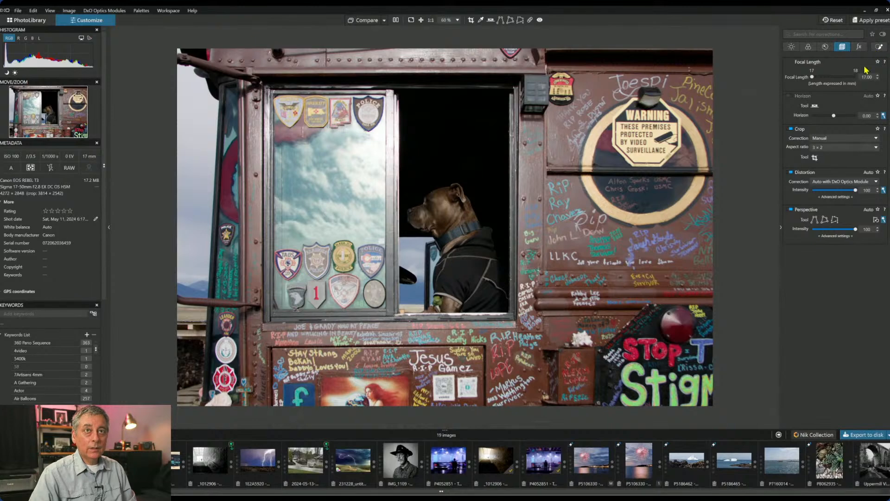
click(879, 47)
- Brighten the dog's head with a control point (exposure 1.03, microcontrast 39), then place points on the window glass
click(809, 73)
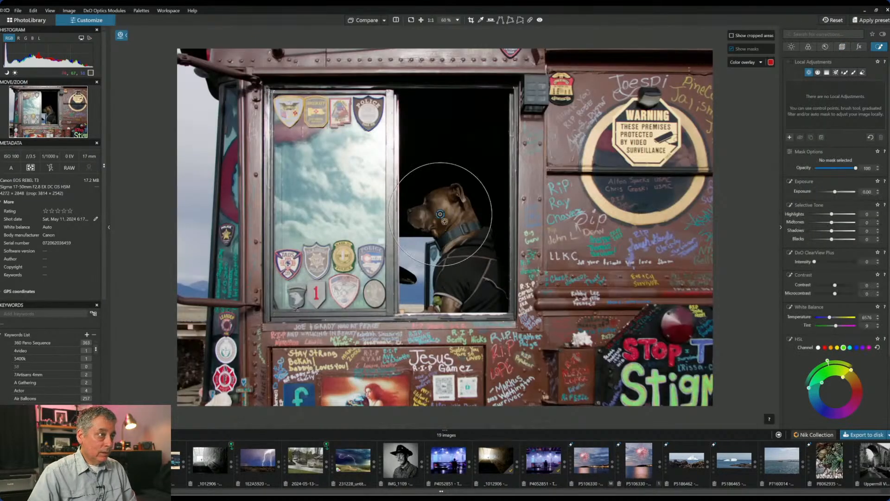
click(440, 213)
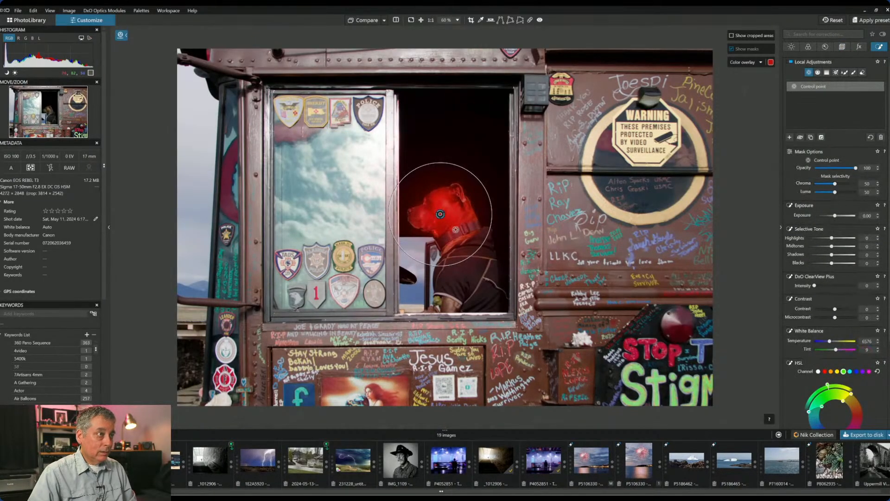
drag(835, 216, 840, 217)
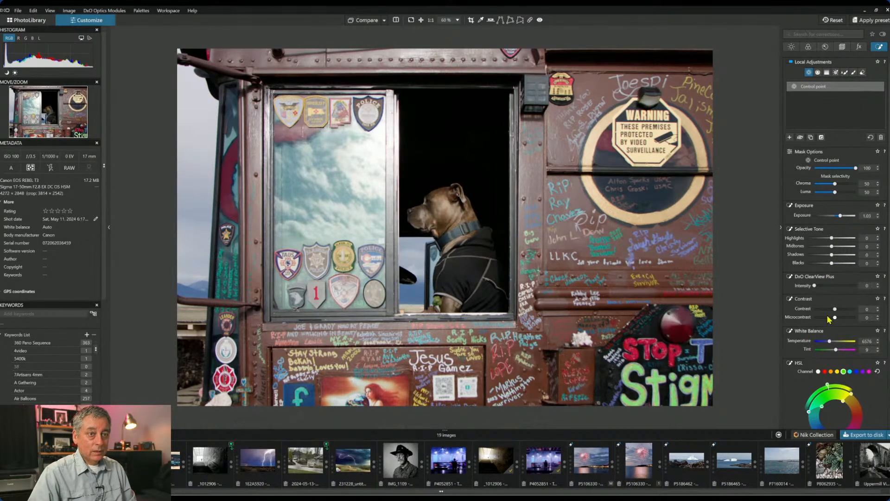
drag(838, 320, 844, 317)
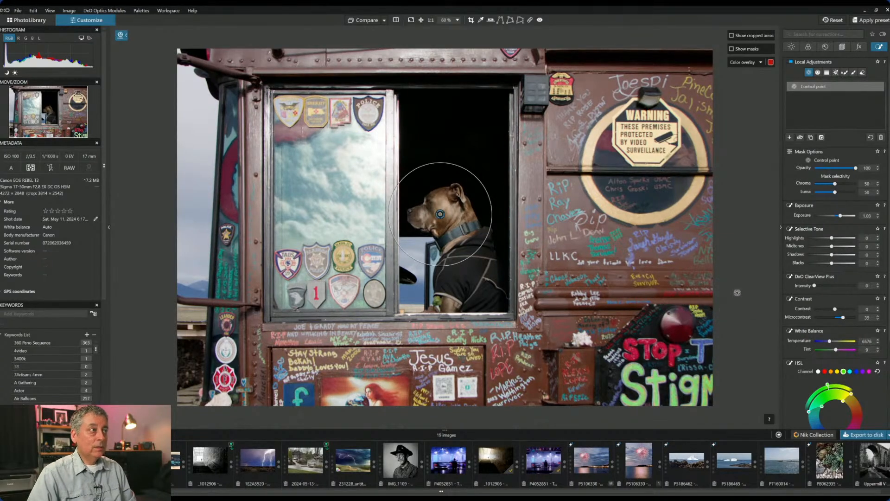
click(287, 193)
click(349, 159)
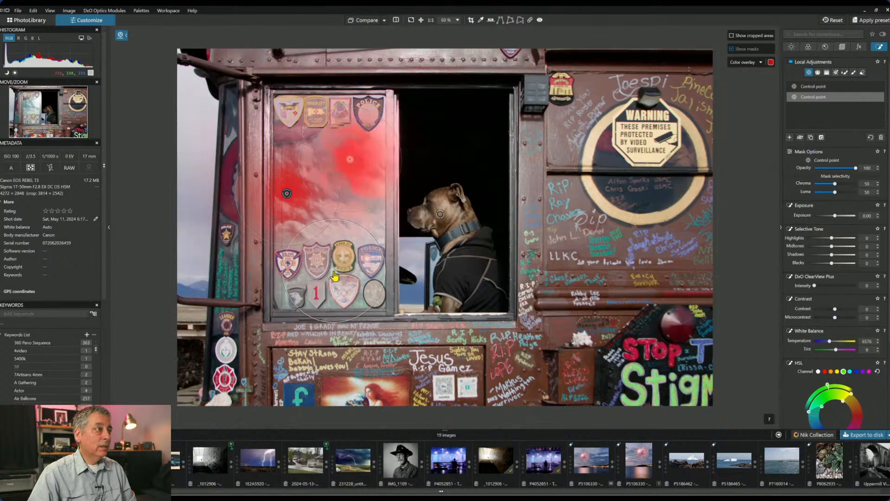
- Darken the window-glass point to exposure -2.10 and halve the top point's radius
click(334, 270)
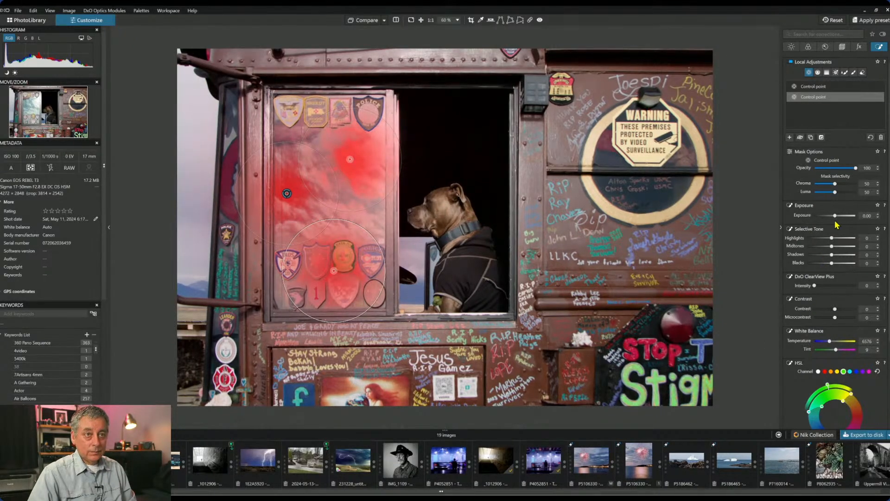
drag(835, 215, 825, 218)
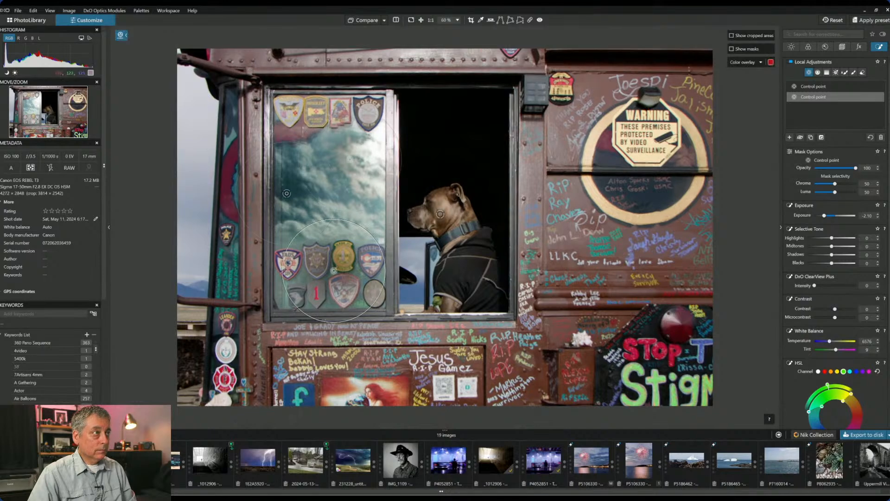
click(366, 135)
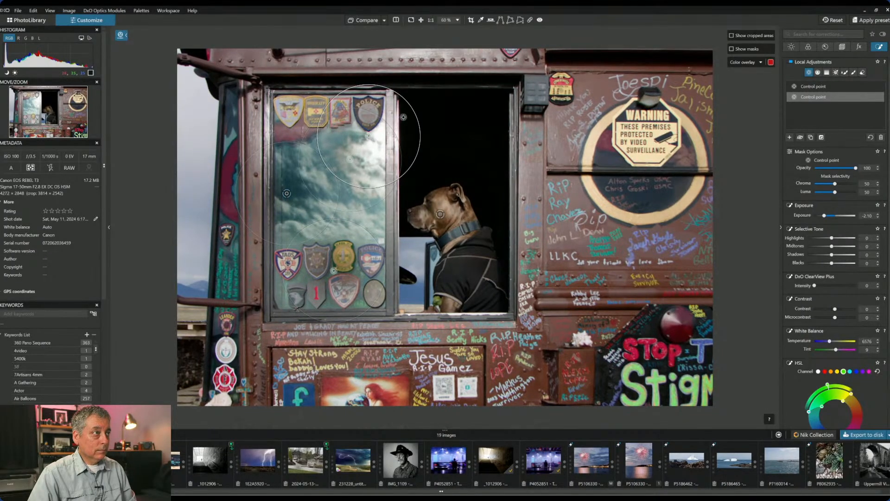
drag(410, 108, 388, 121)
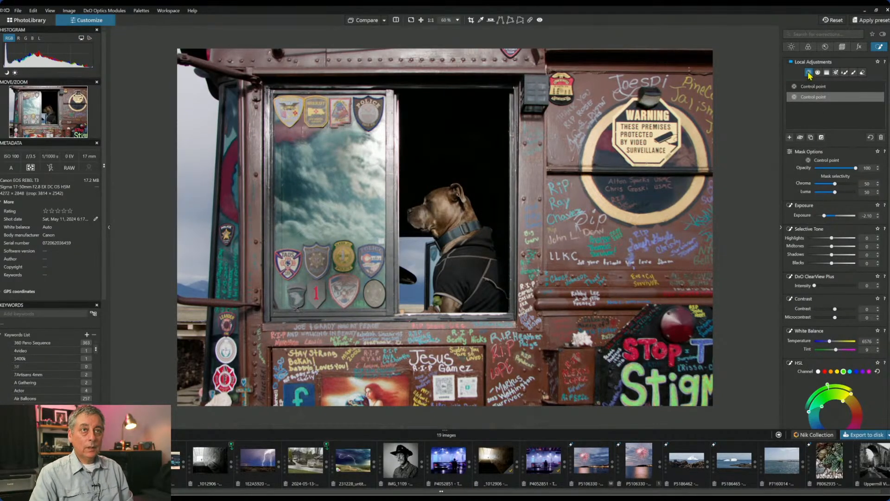
- Raise global Microcontrast, set ClearView Plus intensity to about 26 and Contrast to 39
click(791, 46)
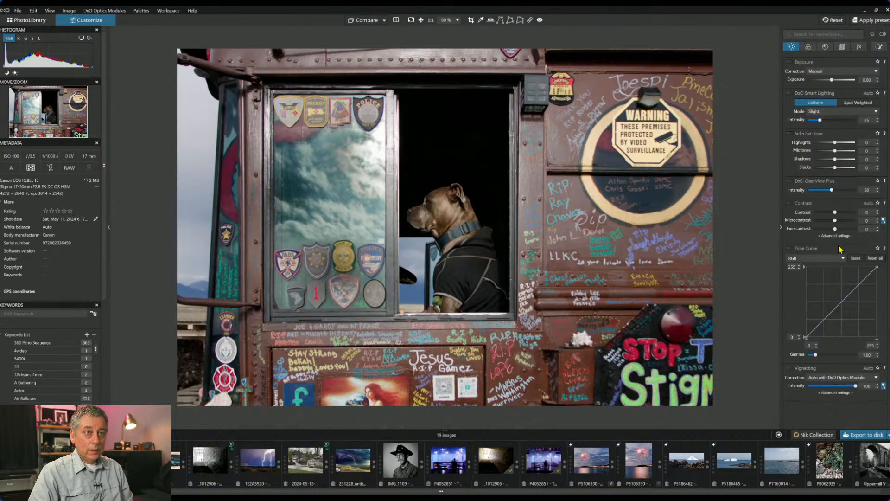
drag(834, 220, 852, 220)
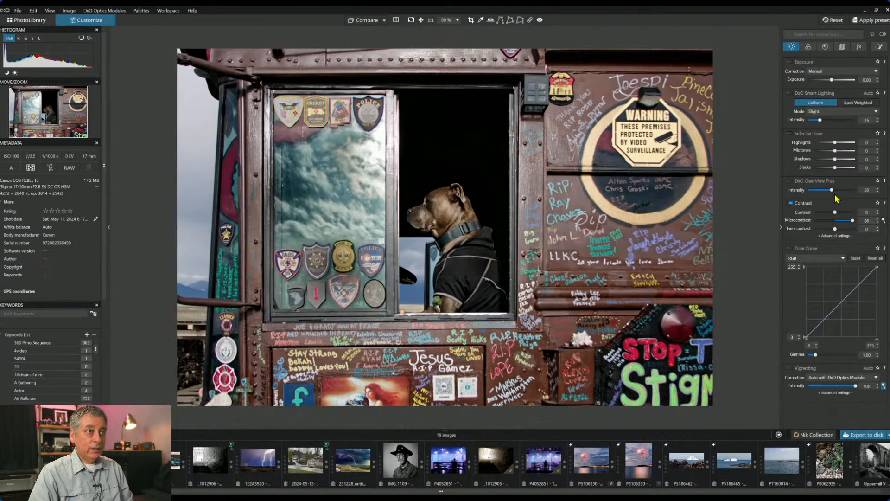
drag(831, 190, 812, 191)
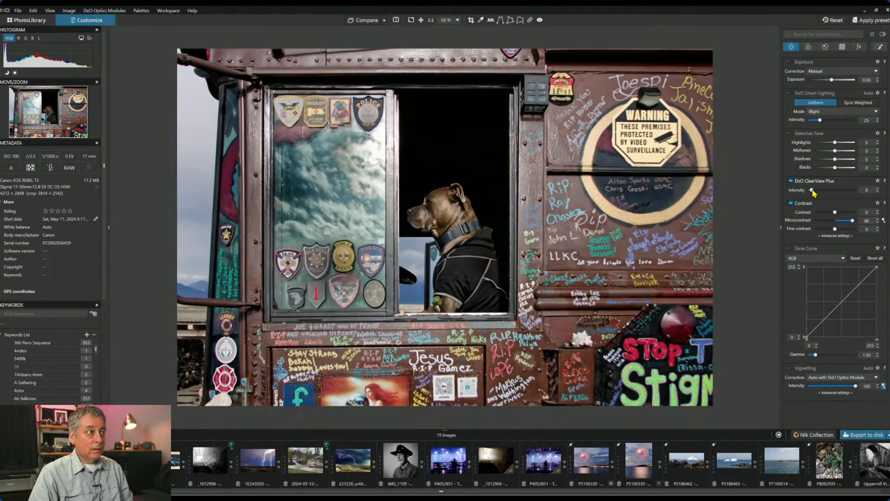
drag(812, 191, 821, 192)
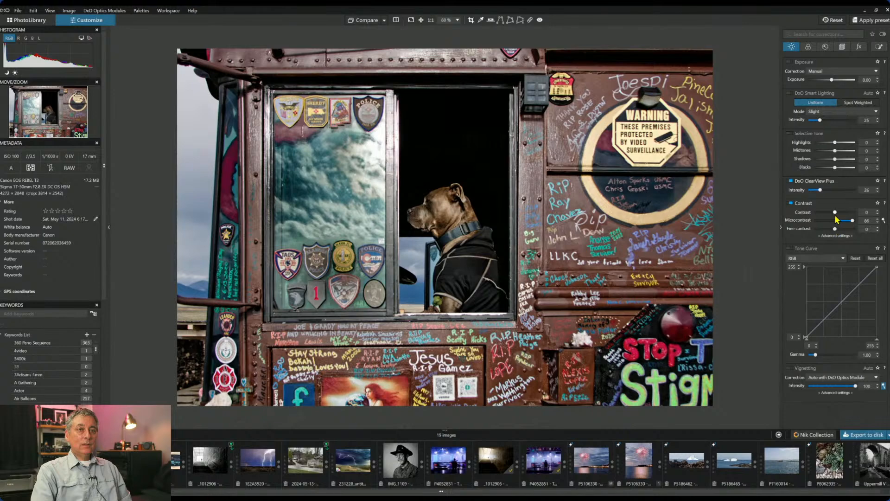
drag(835, 211, 846, 213)
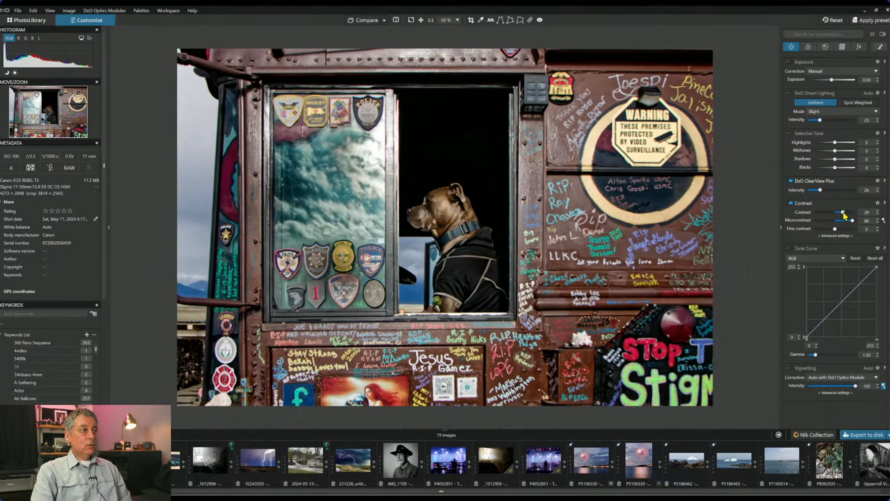
- Raise the dog control point's exposure to 1.26 and compare against the original
click(879, 47)
click(286, 193)
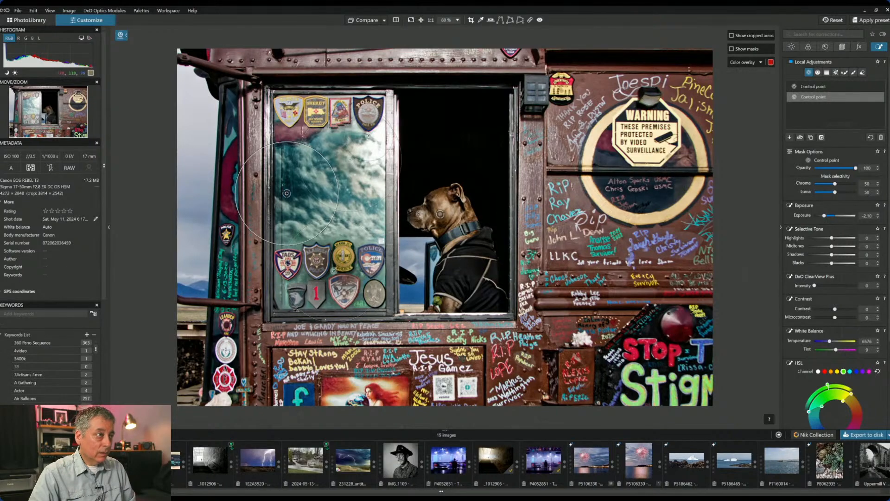
click(441, 215)
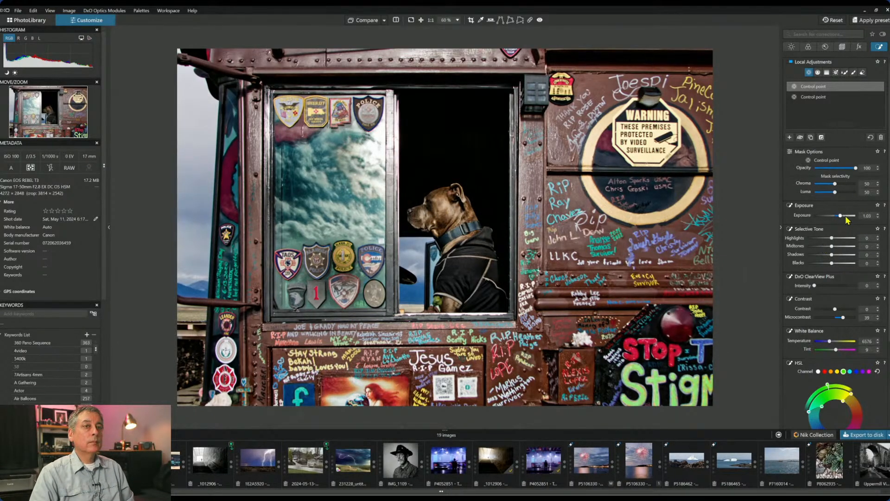
drag(840, 218, 842, 218)
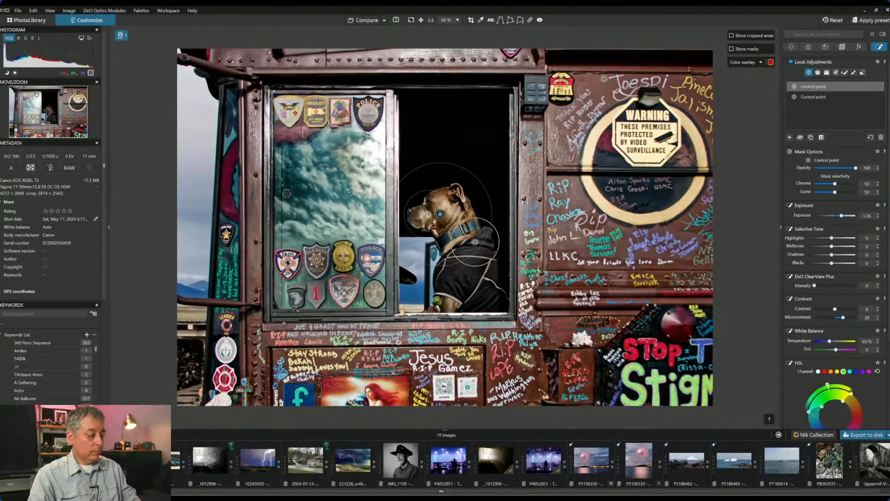
key(ctrl+d)
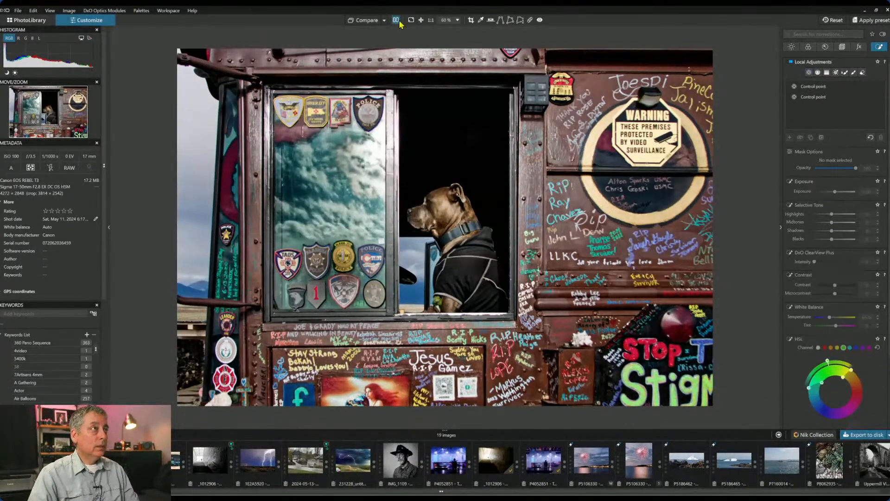
- Compare the full bus before and after side by side, then switch to the seascape boat photo
click(396, 21)
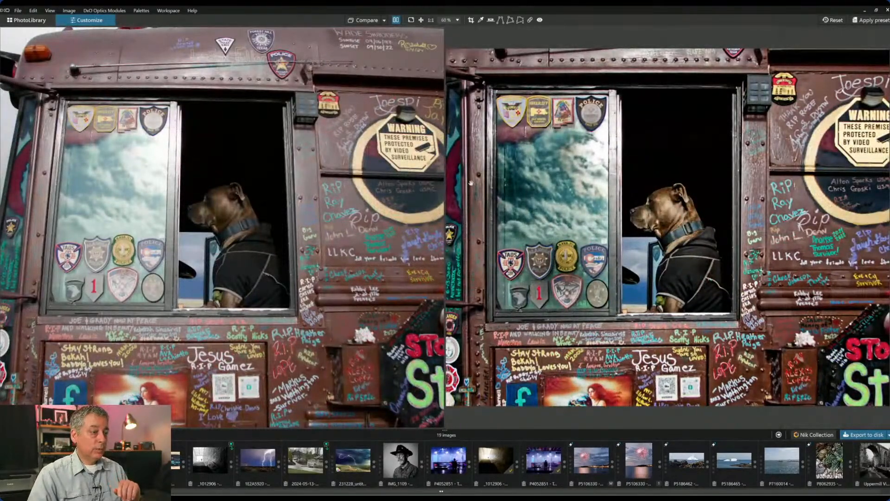
scroll(471, 184, down, 2)
scroll(475, 188, down, 2)
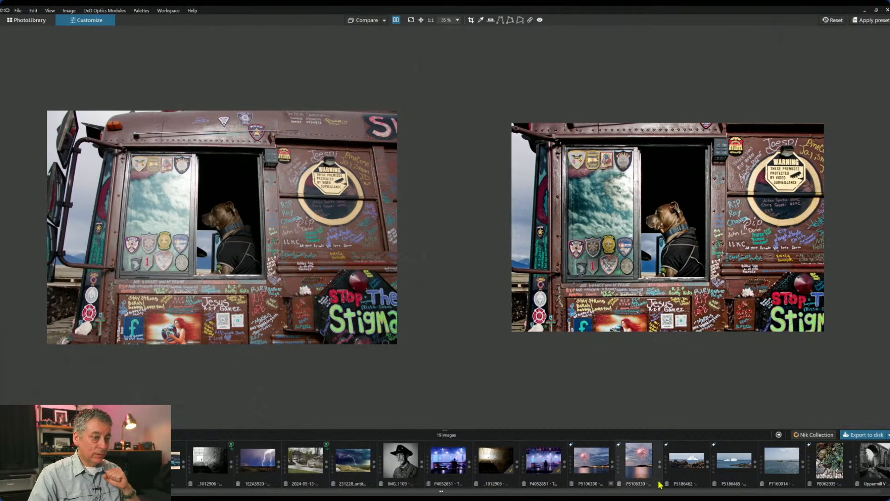
click(769, 471)
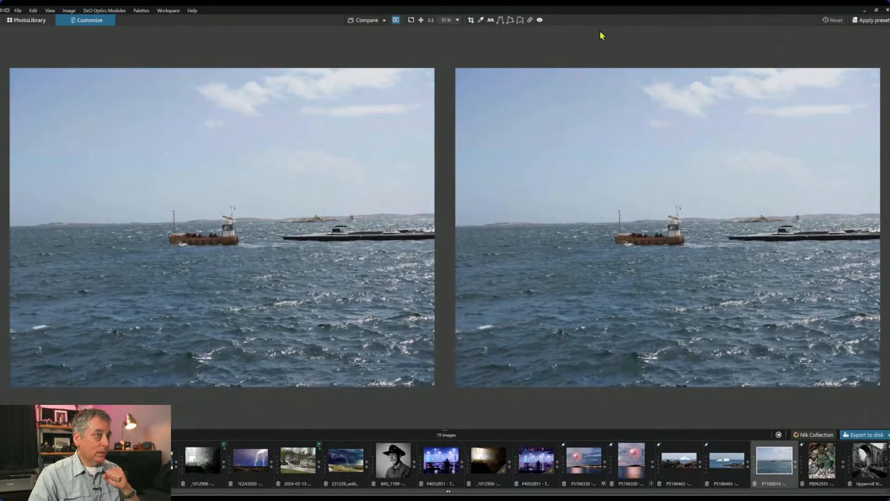
- Show the seascape boat photo on its own and compare it with the uncorrected original
click(395, 20)
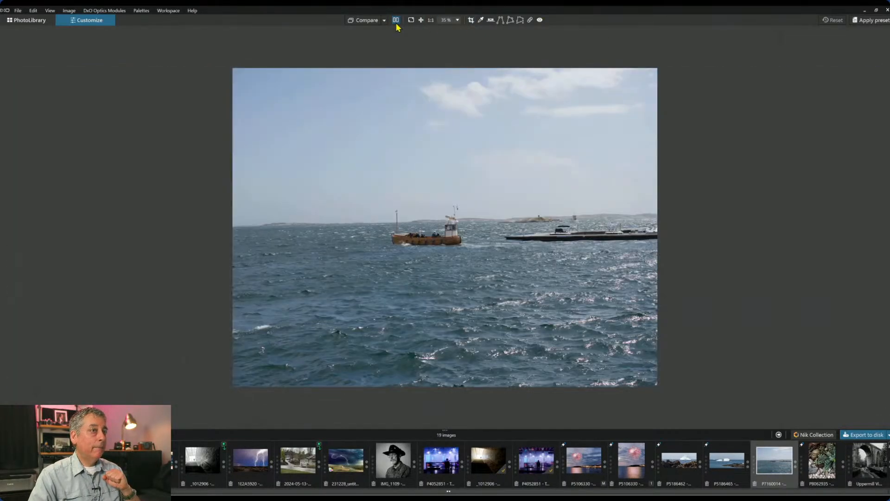
scroll(500, 311, up, 3)
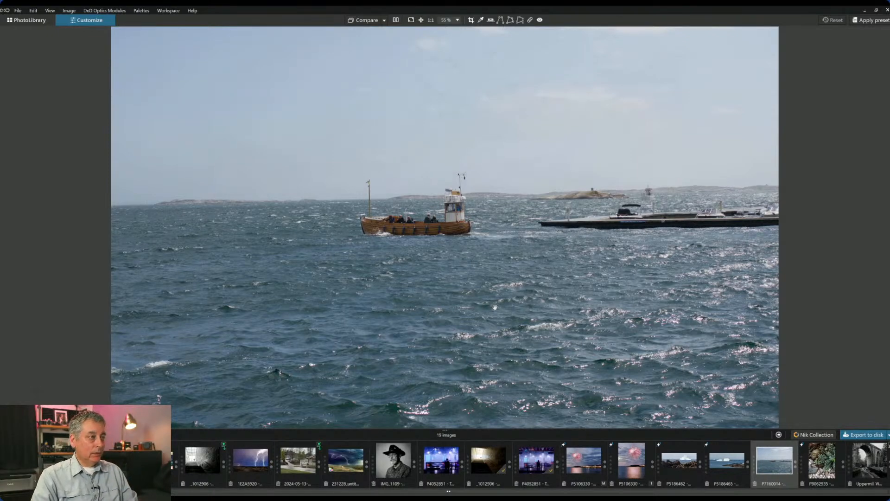
key(d)
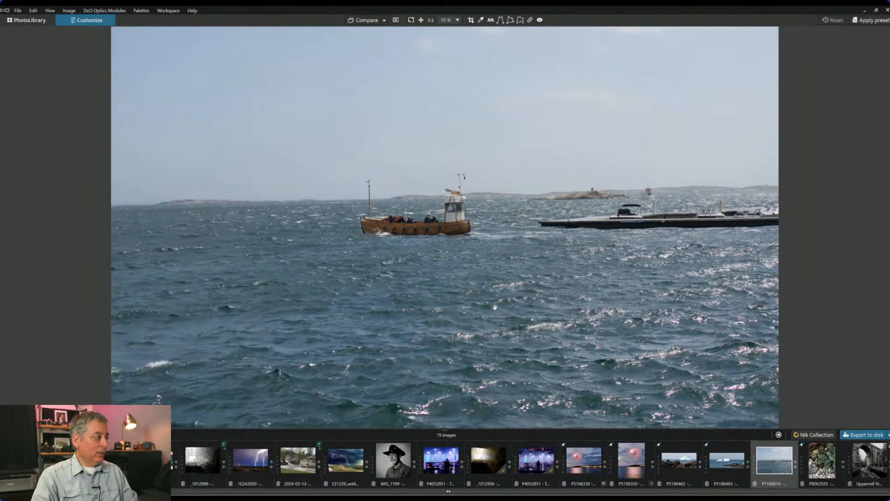
- Zoom in and pan onto the moored pier to inspect it closely
scroll(493, 316, down, 1)
scroll(494, 316, up, 2)
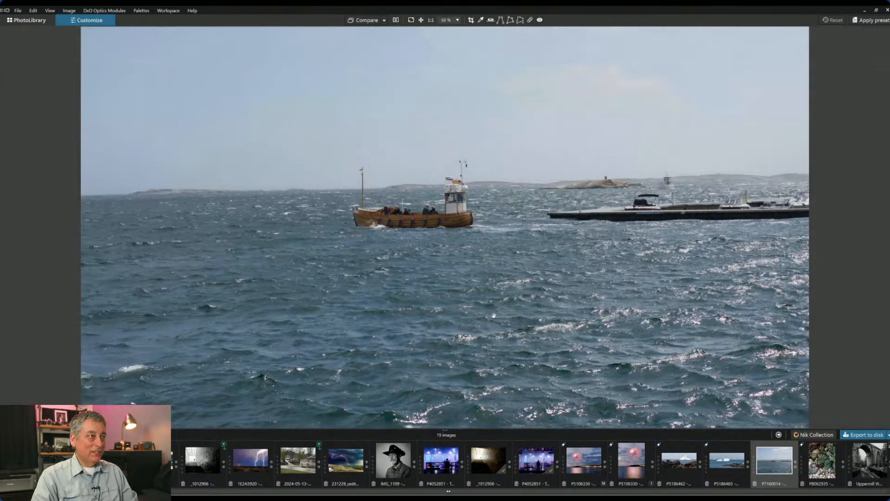
scroll(493, 315, up, 1)
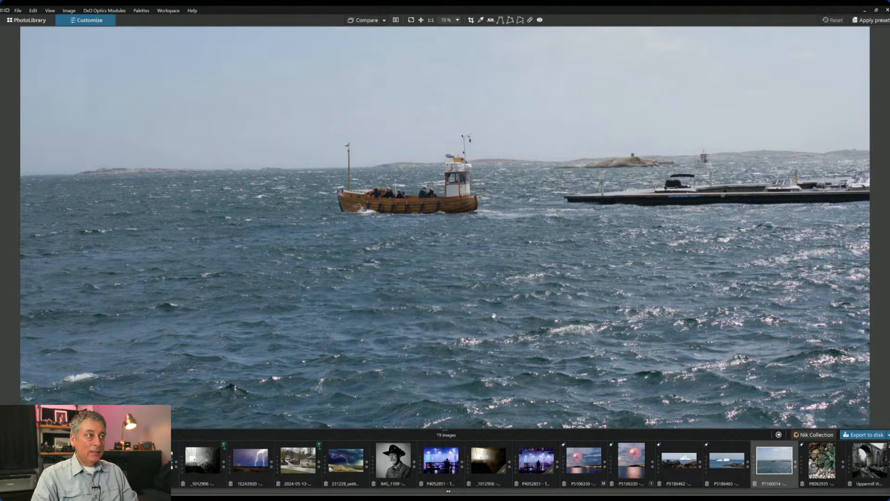
scroll(493, 315, down, 1)
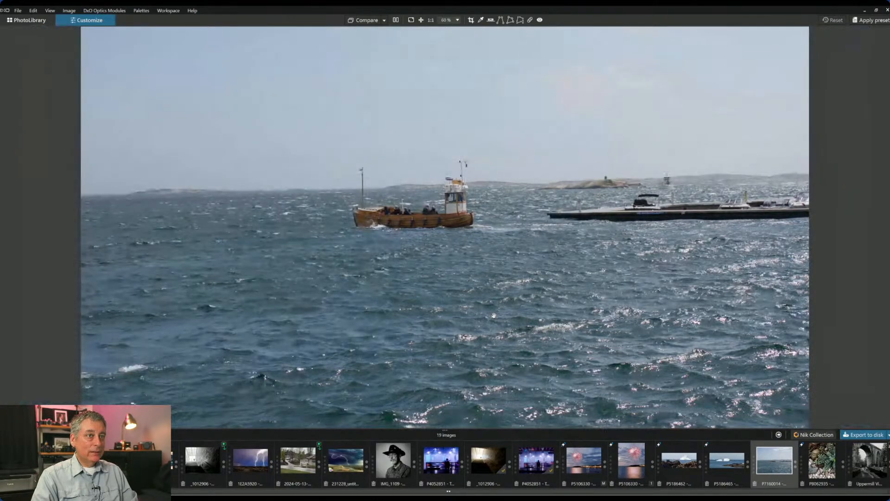
scroll(612, 181, up, 5)
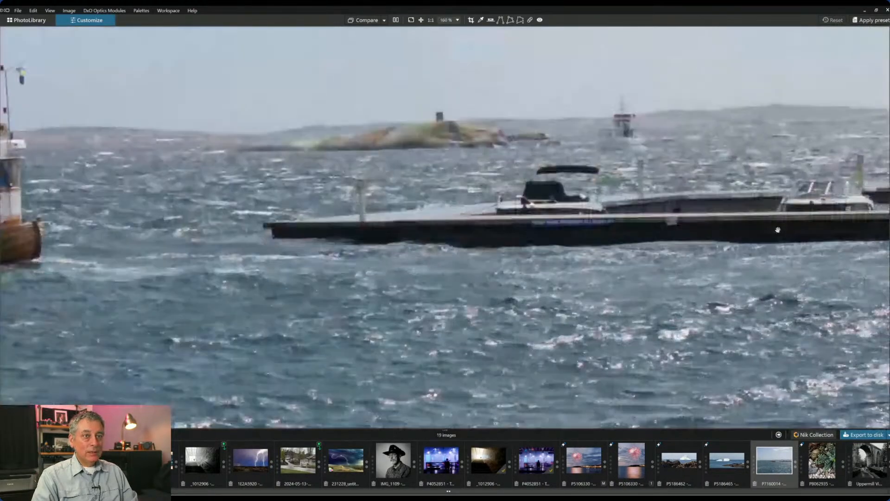
drag(724, 224, 662, 233)
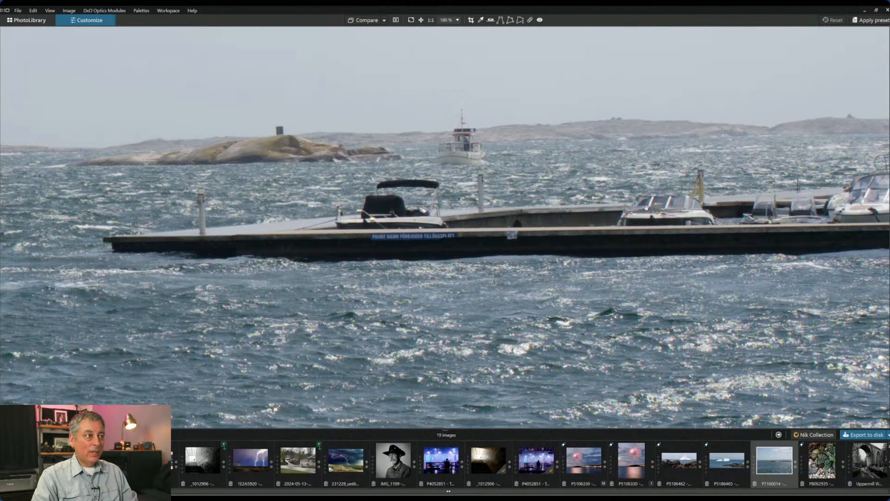
scroll(437, 251, up, 3)
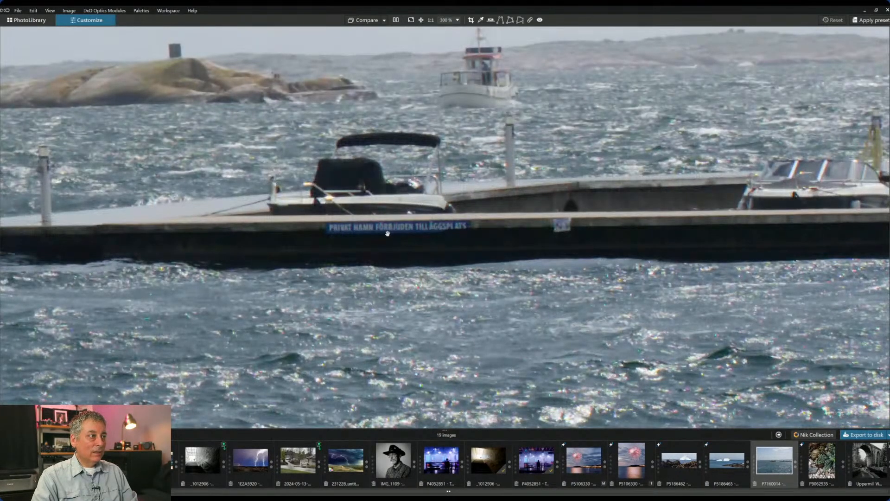
scroll(462, 232, down, 5)
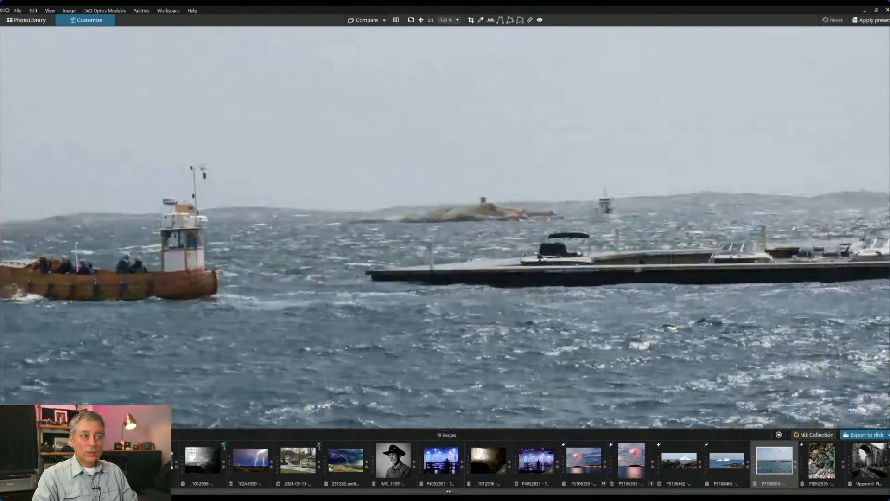
scroll(789, 238, down, 1)
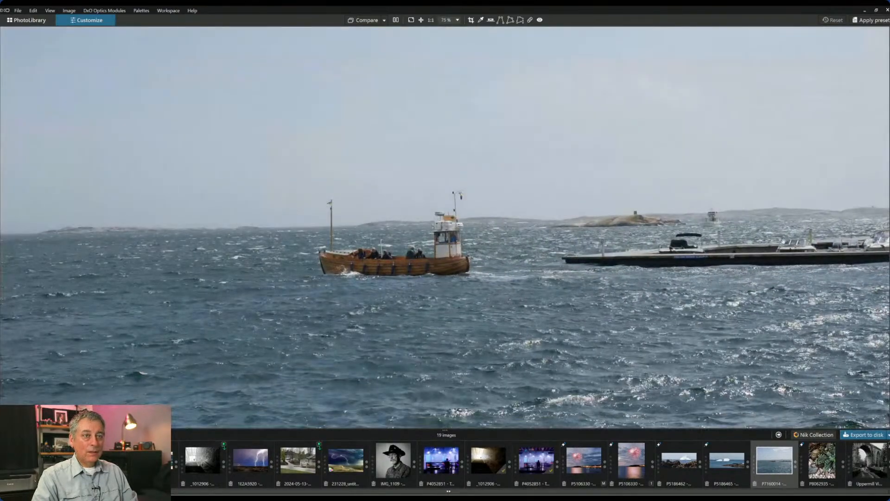
scroll(783, 241, up, 6)
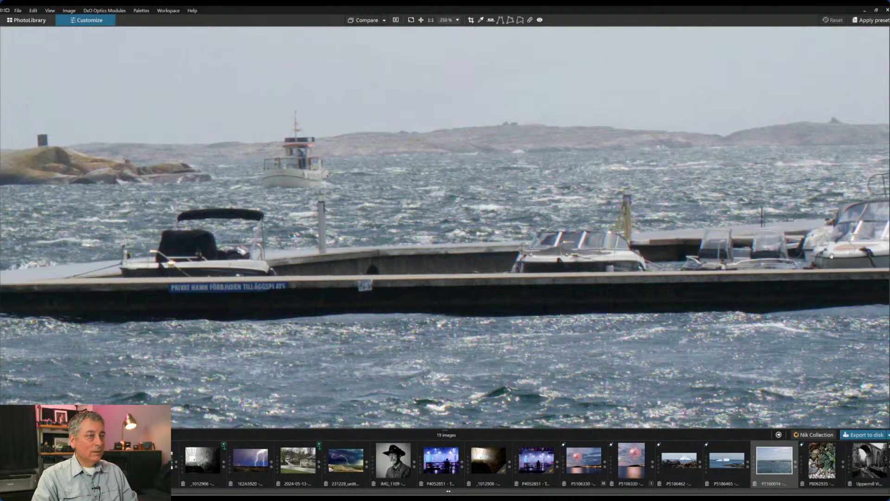
scroll(778, 310, down, 6)
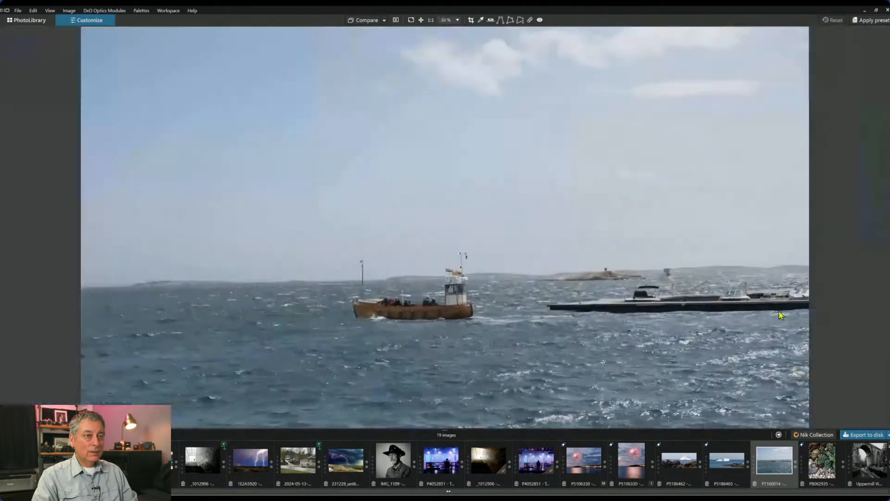
- Zoom the preview out slightly and restore the histogram, metadata and local adjustment palettes
scroll(780, 315, down, 3)
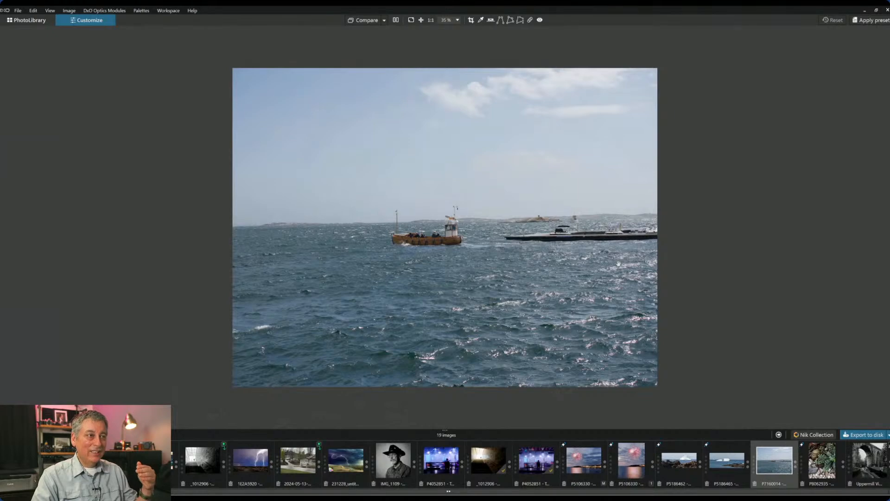
scroll(654, 236, up, 1)
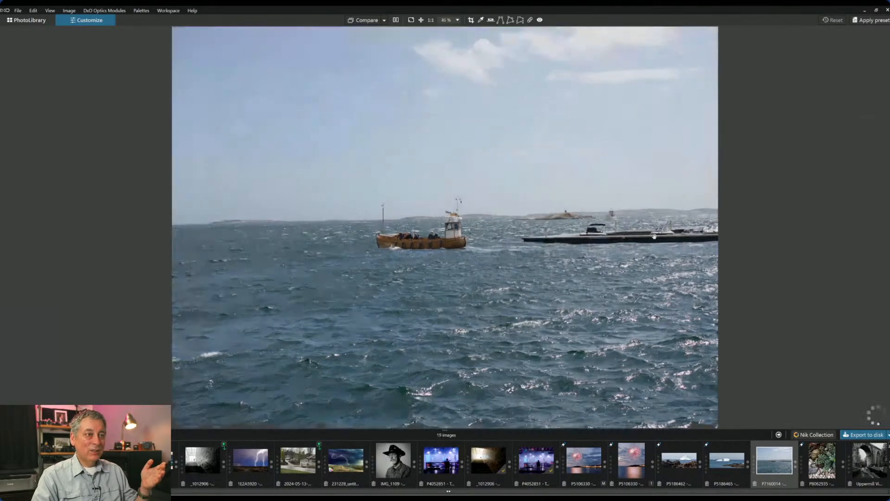
scroll(654, 236, up, 4)
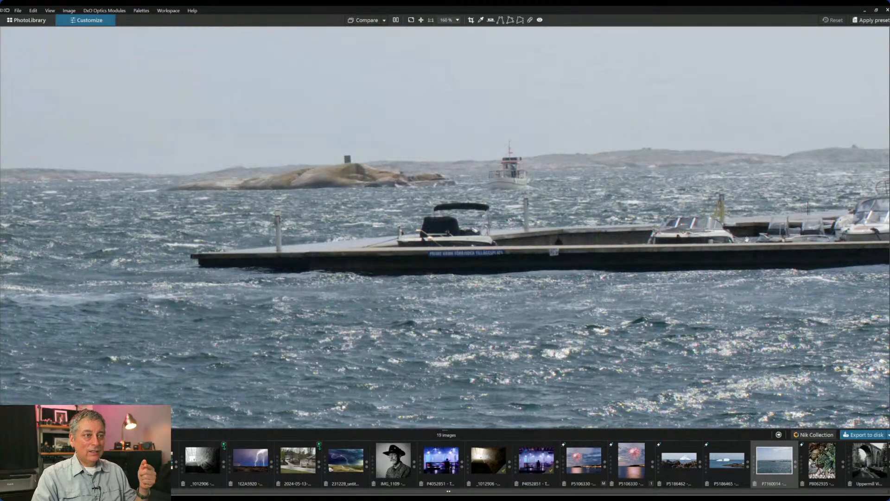
scroll(663, 367, down, 3)
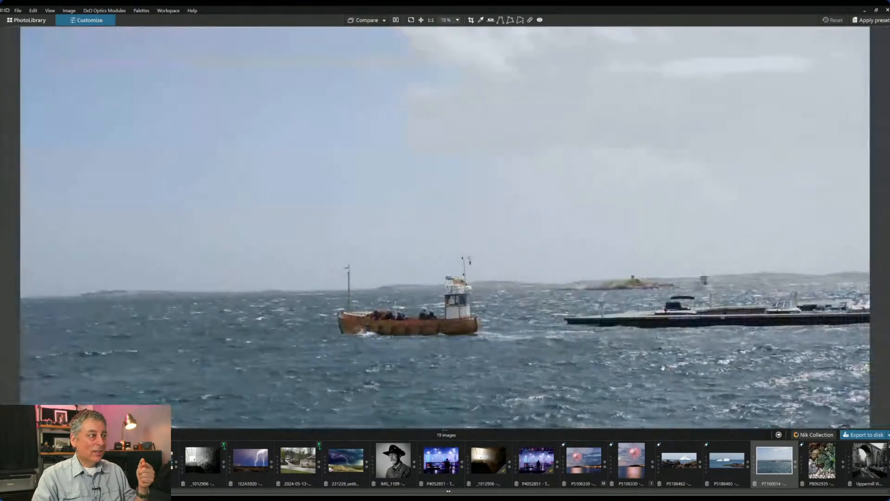
scroll(663, 367, down, 3)
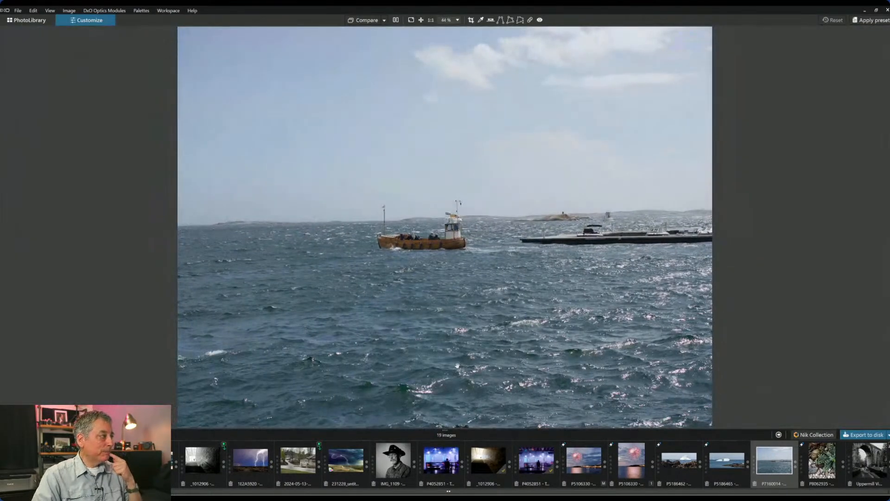
scroll(458, 366, down, 1)
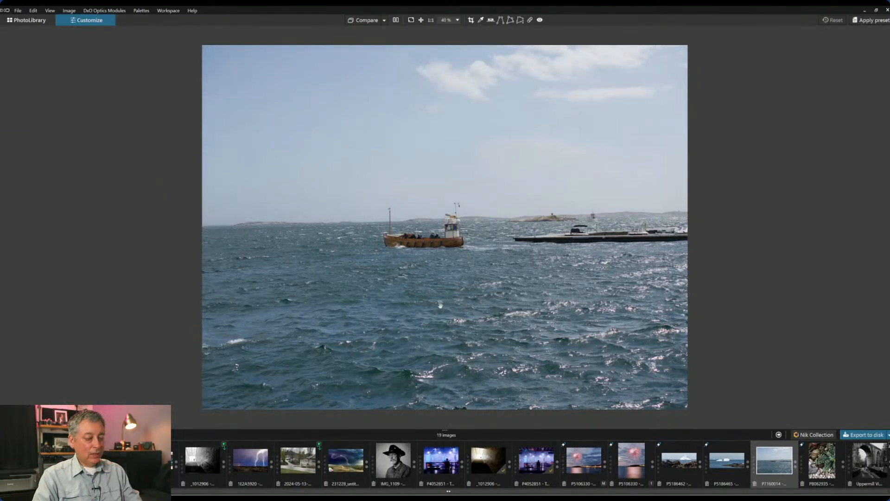
key(F9)
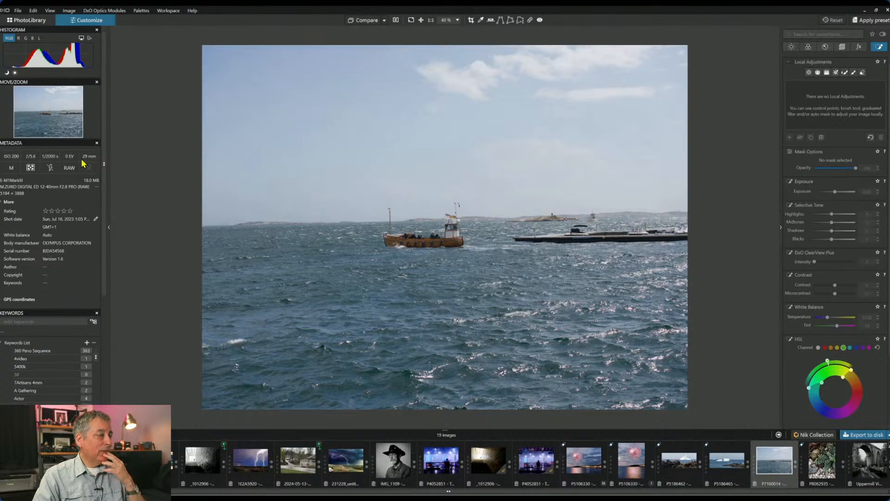
- Enable the geometry crop corrections and set the crop aspect ratio to 16 x 7
click(842, 47)
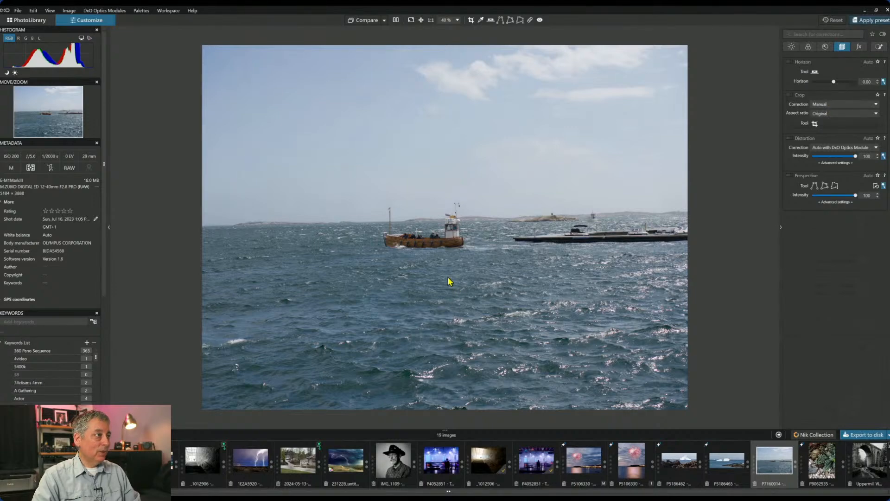
key(p)
click(321, 159)
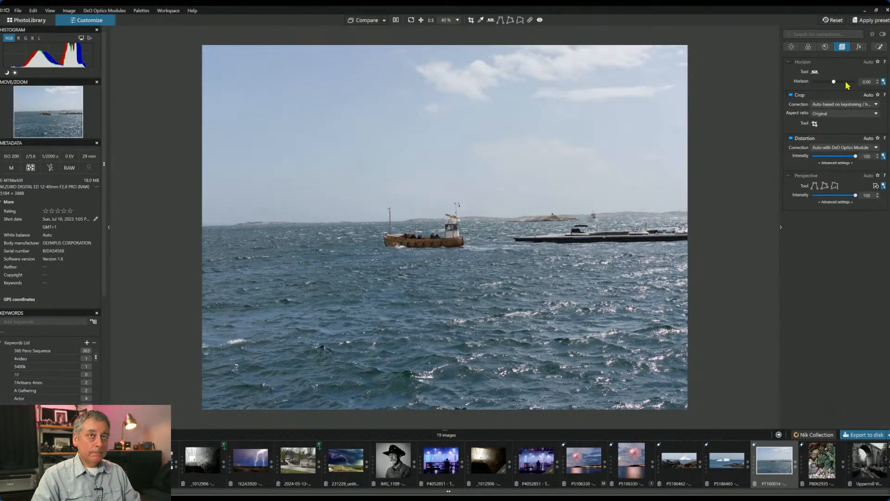
click(841, 116)
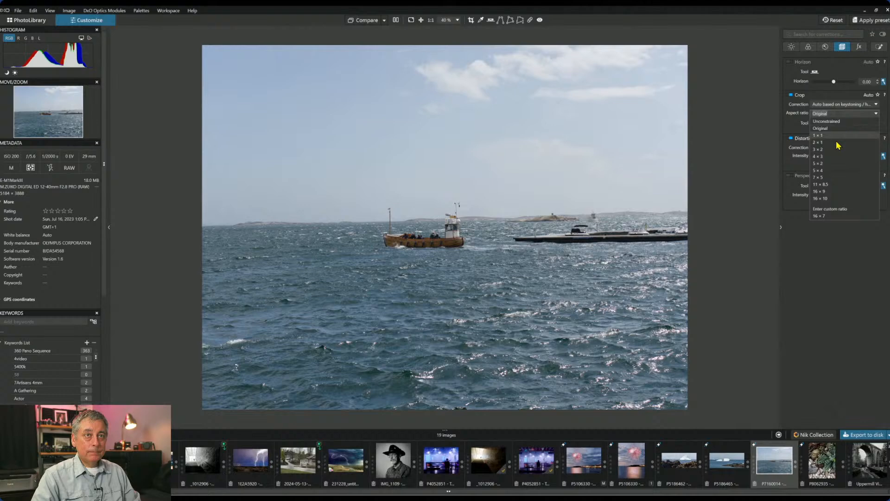
click(830, 208)
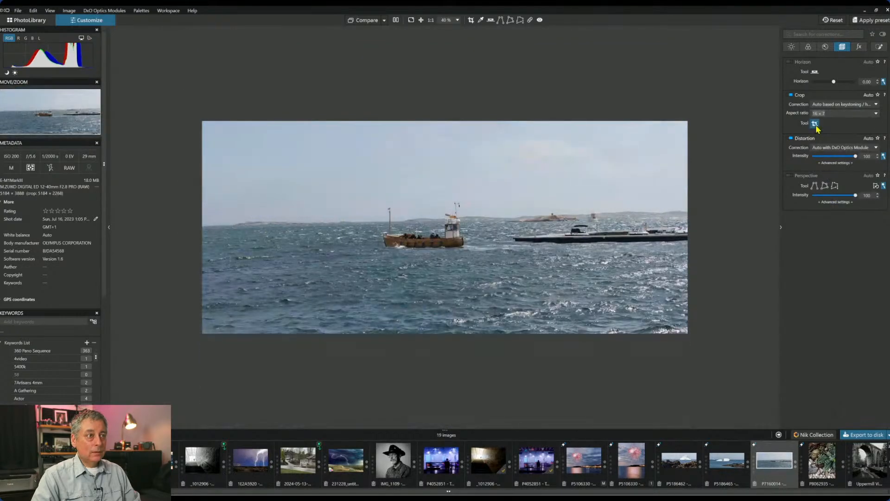
click(815, 124)
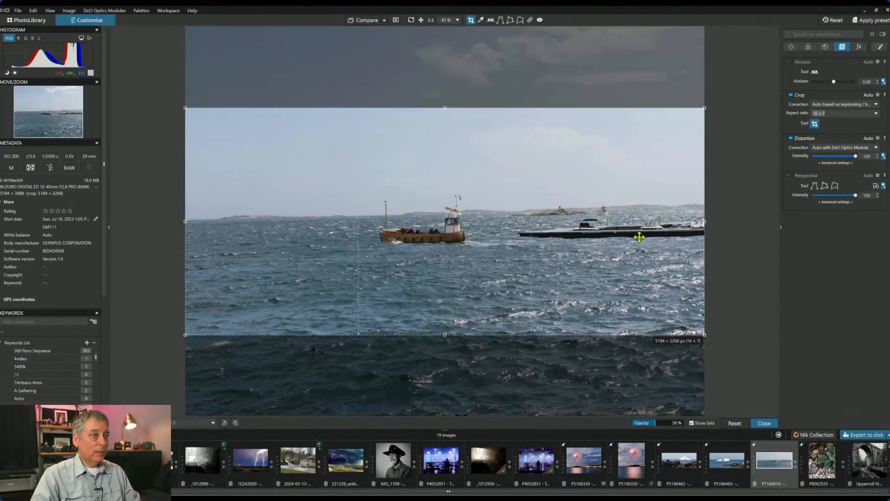
- Level the horizon by 0.20 and reposition the crop to include more sky, then apply it
click(883, 82)
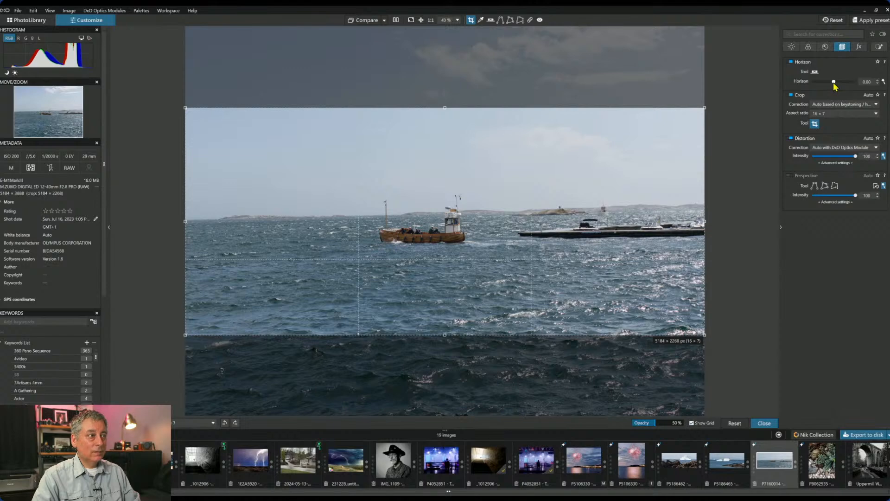
drag(834, 82, 834, 82)
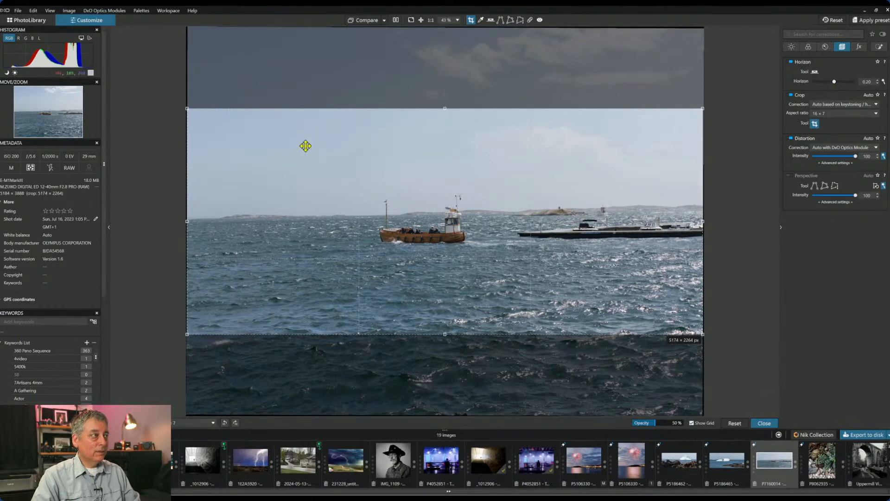
drag(187, 108, 189, 109)
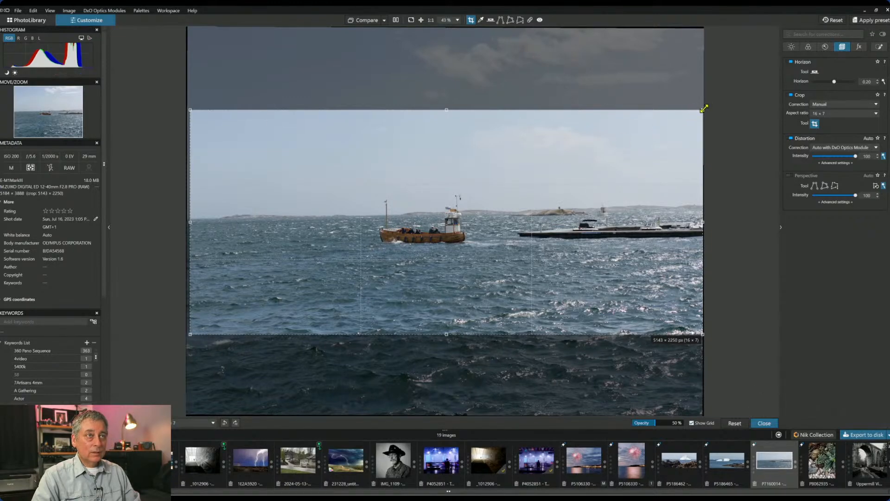
drag(703, 108, 646, 160)
drag(541, 212, 543, 249)
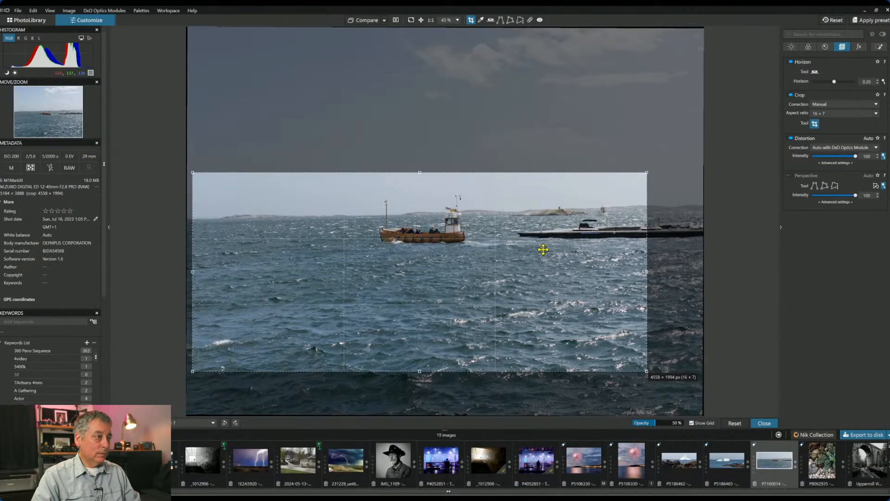
drag(543, 249, 544, 150)
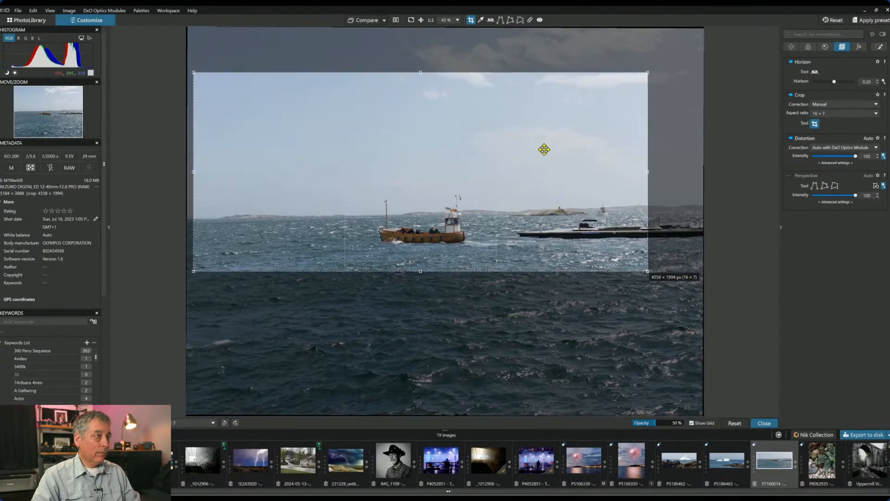
key(Return)
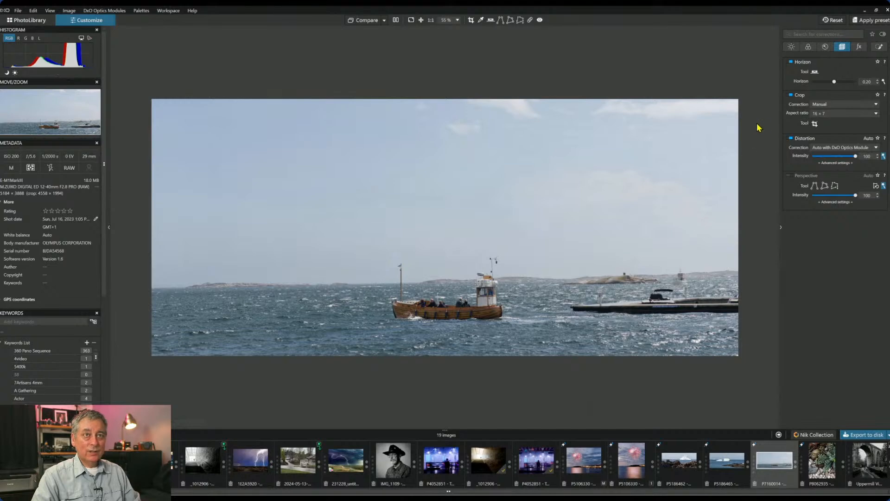
- Lay a graduated filter over the sky with ClearView Plus 95, Microcontrast 53 and Highlights -11
click(876, 48)
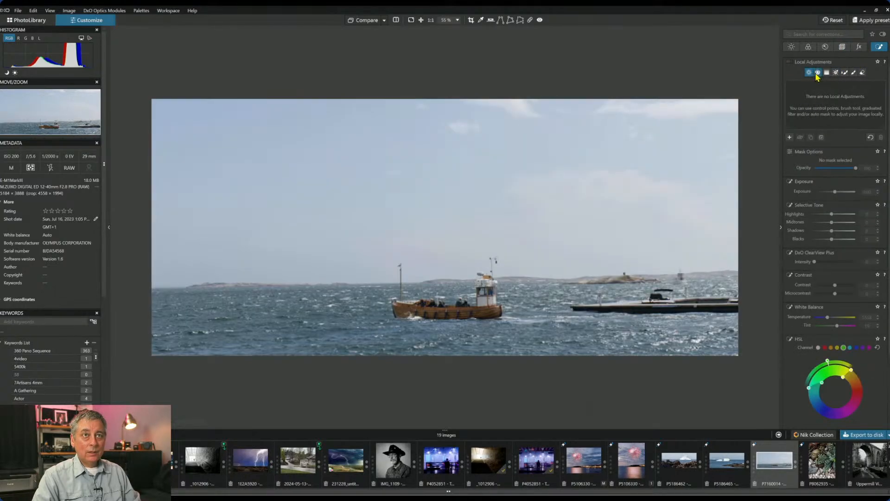
click(817, 73)
drag(568, 269, 568, 296)
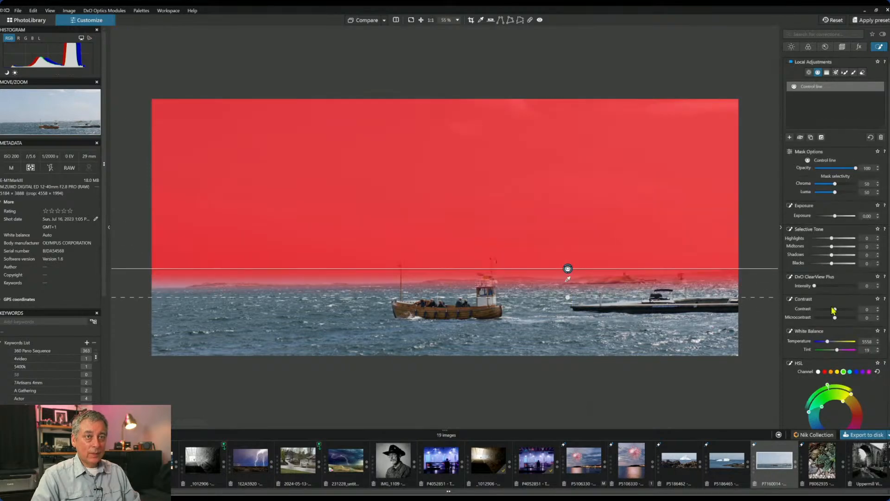
click(837, 286)
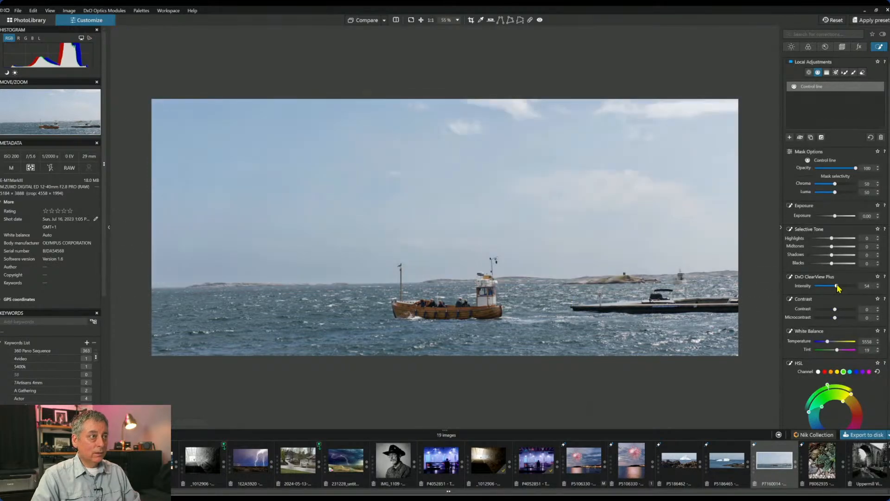
drag(837, 286, 853, 286)
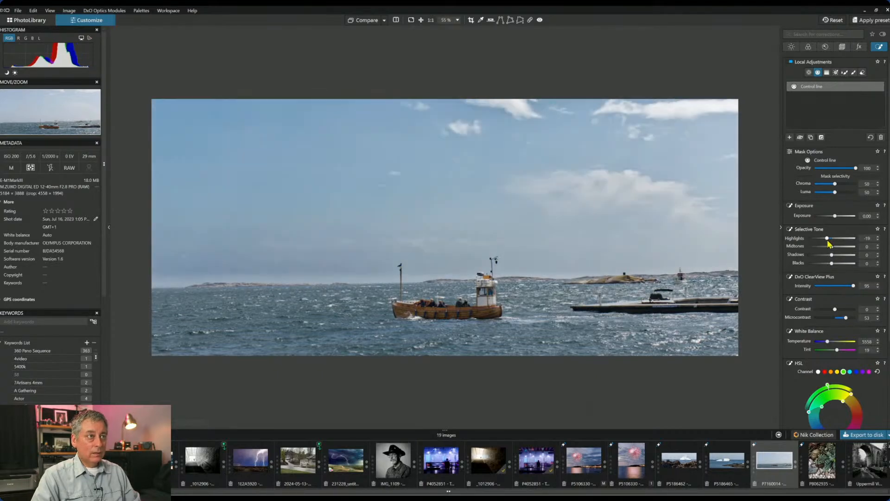
drag(829, 239, 829, 238)
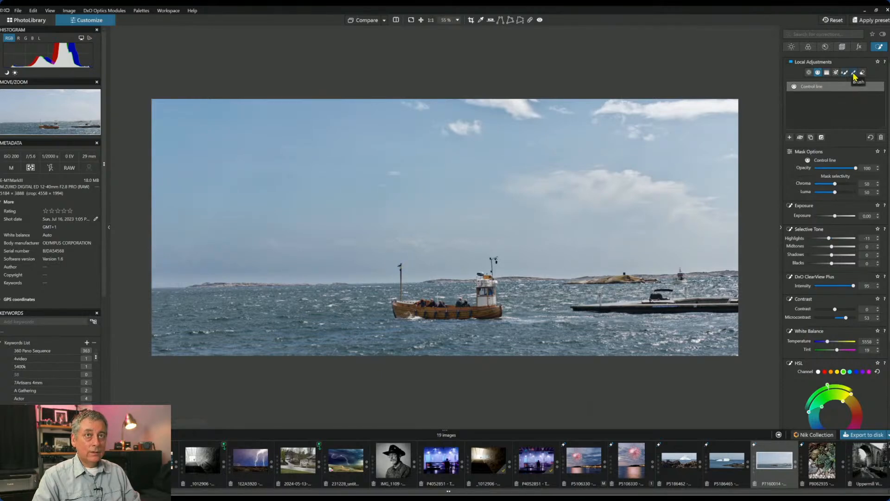
click(854, 74)
click(808, 72)
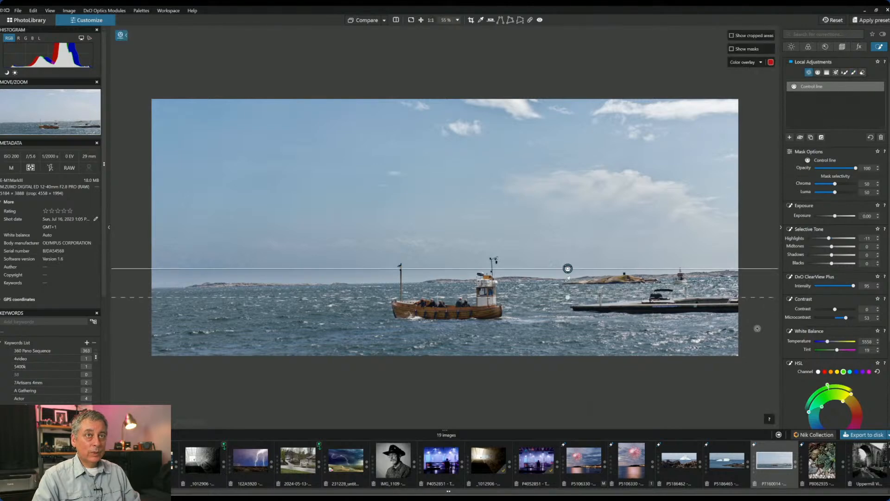
click(789, 138)
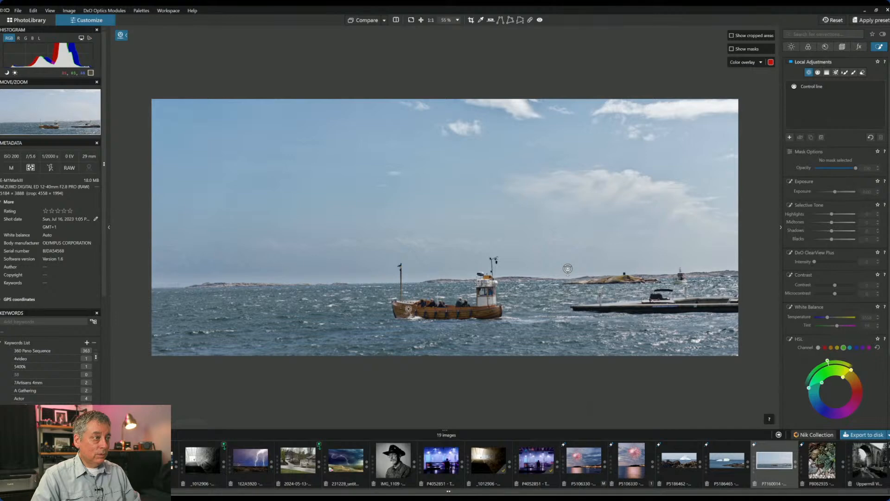
- Place four control points on the boat's hull and cabin
click(408, 308)
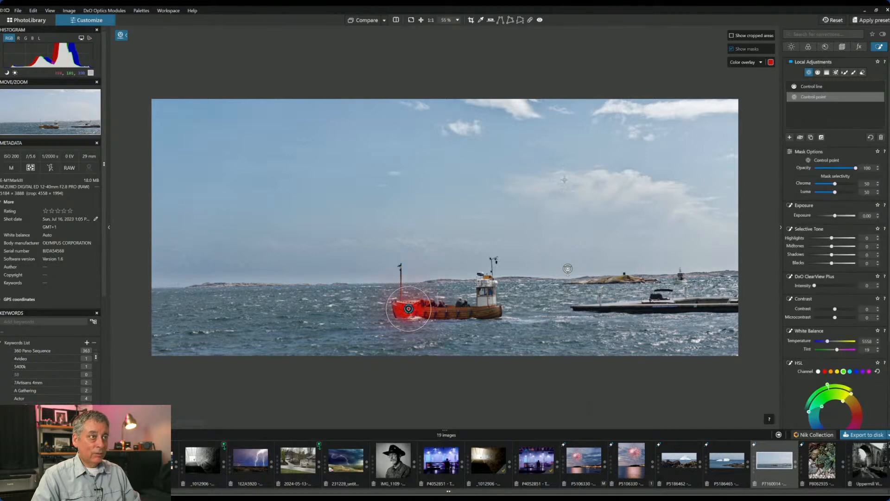
click(441, 313)
click(476, 312)
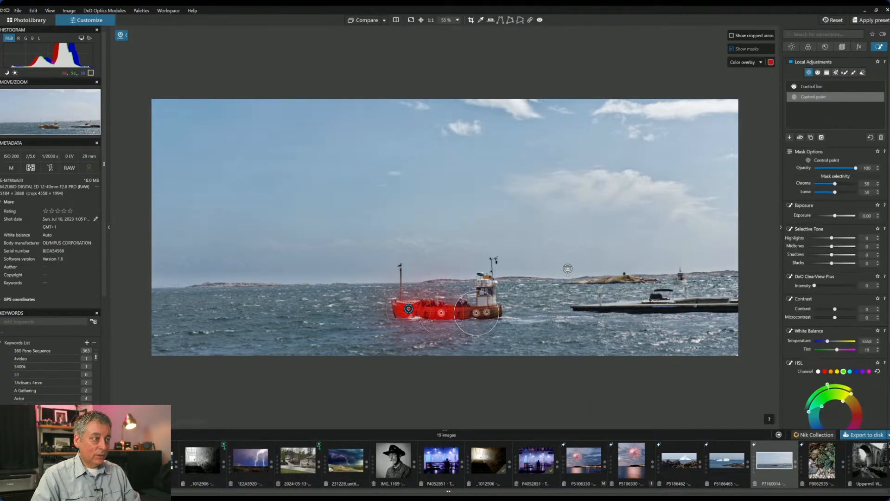
click(488, 304)
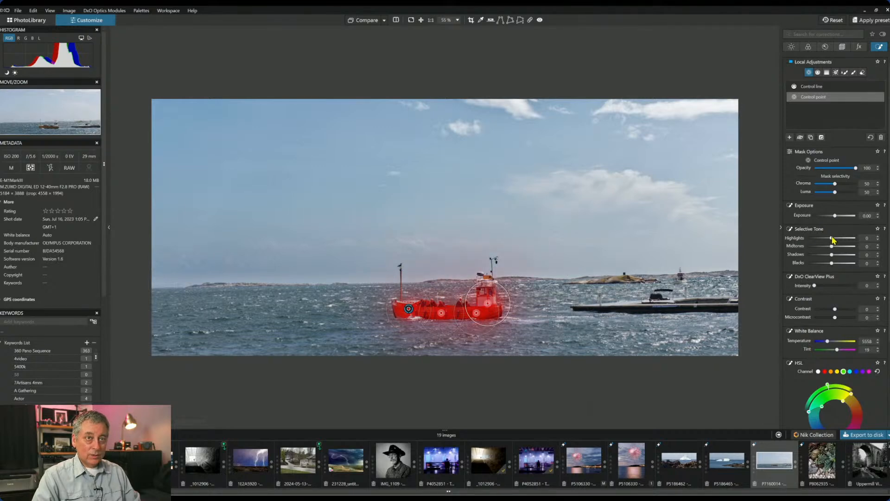
- Make the boat mask colour-selective and raise its brightness, microcontrast, vibrancy, midtones and exposure
click(846, 184)
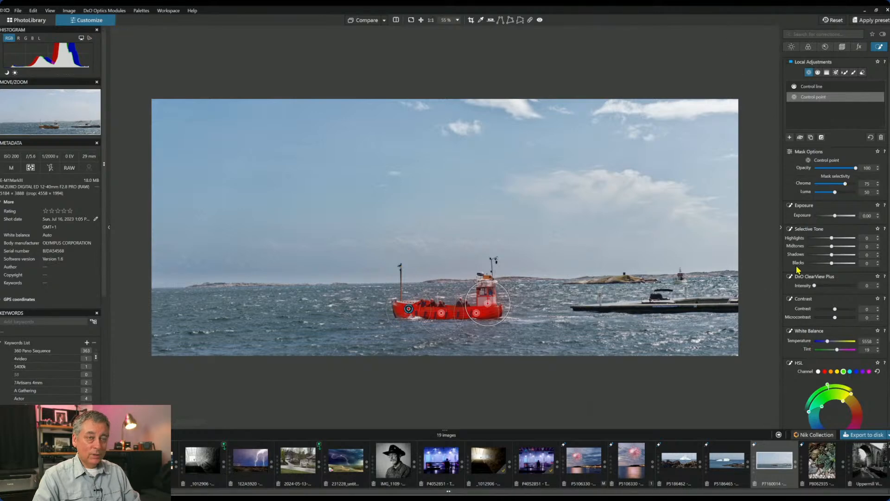
drag(835, 216, 840, 216)
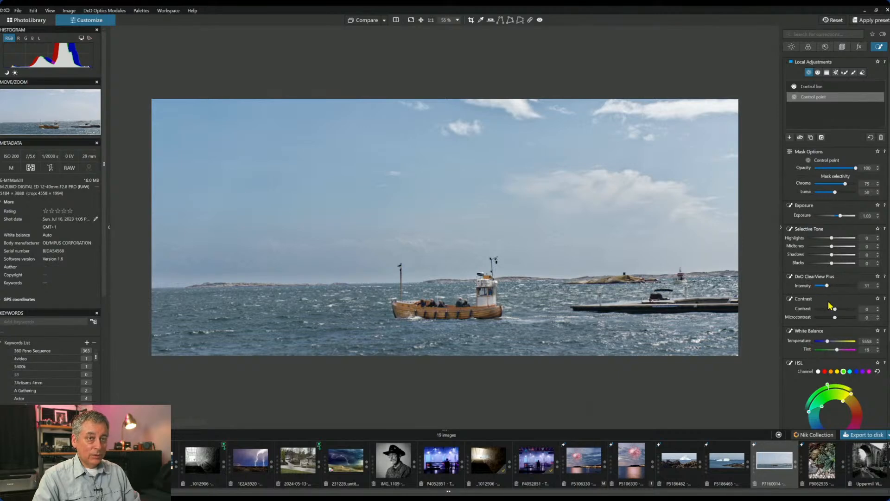
drag(834, 318, 845, 318)
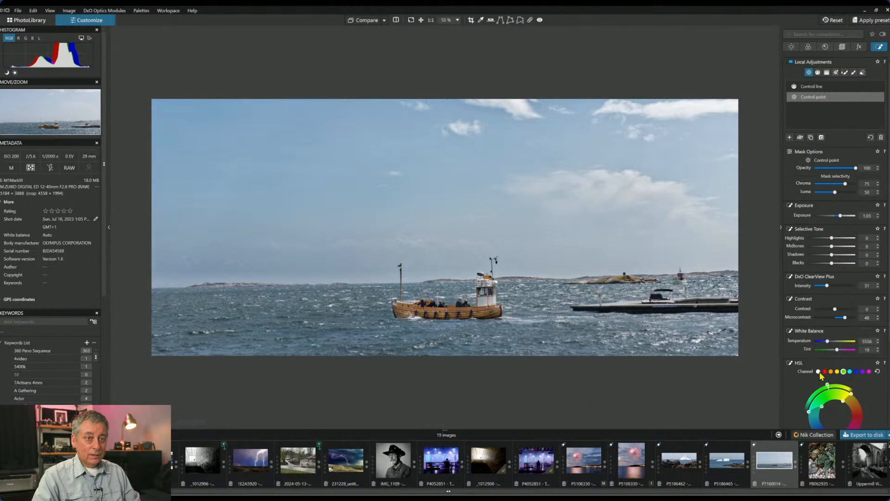
scroll(823, 371, down, 2)
click(819, 321)
scroll(840, 382, down, 1)
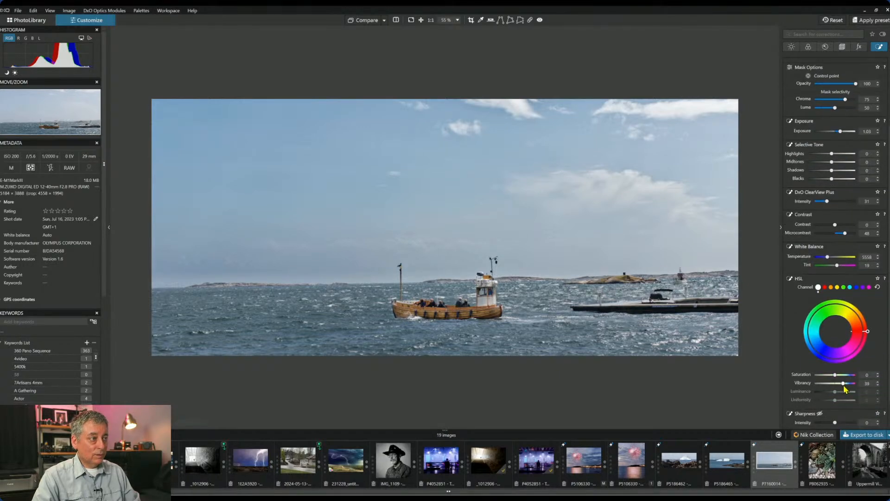
click(847, 384)
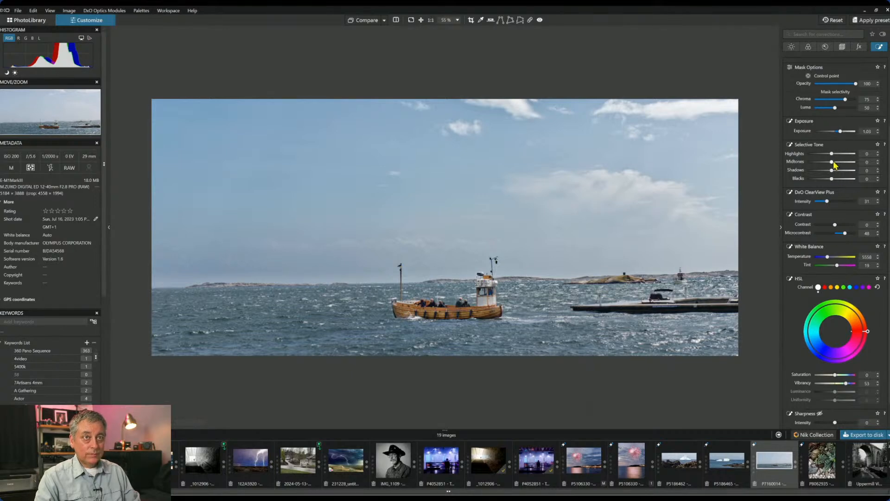
drag(834, 163, 837, 166)
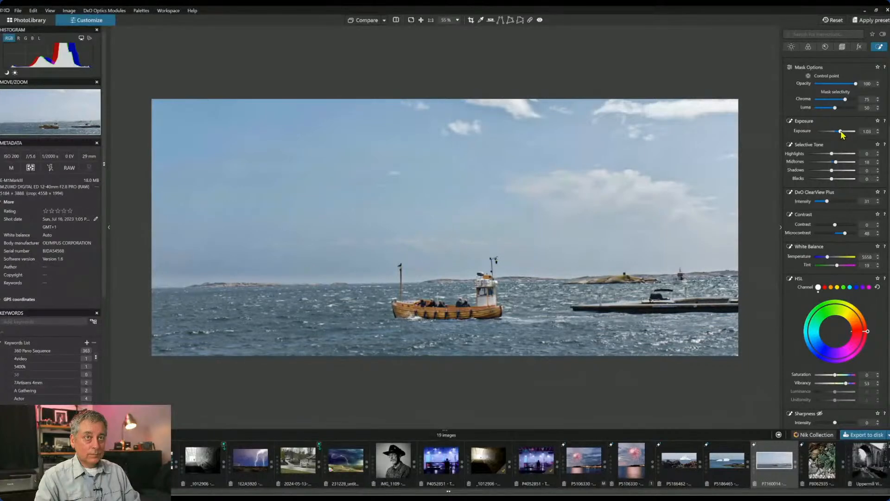
drag(841, 131, 842, 132)
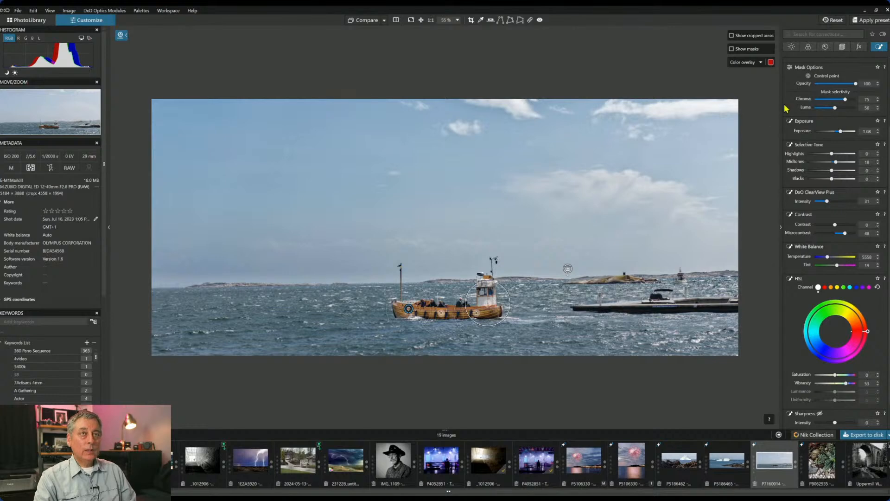
- Bring the Local Adjustments palettes back into view
click(879, 46)
scroll(845, 191, up, 3)
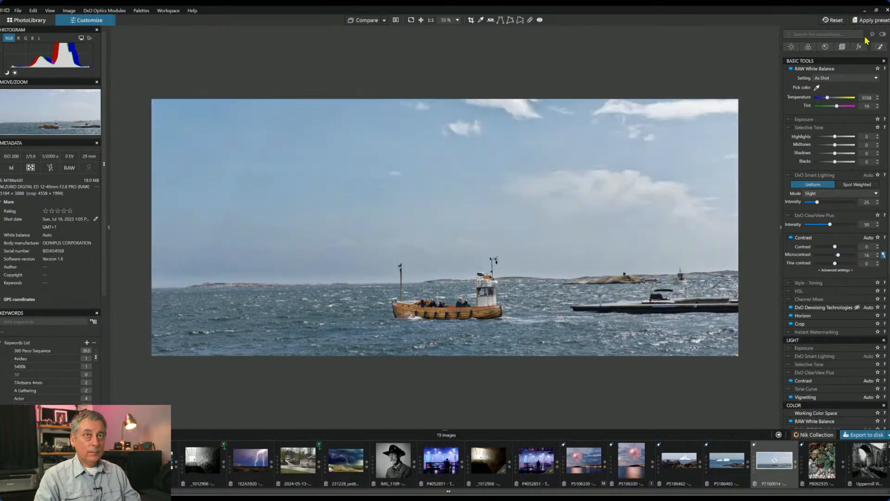
click(880, 47)
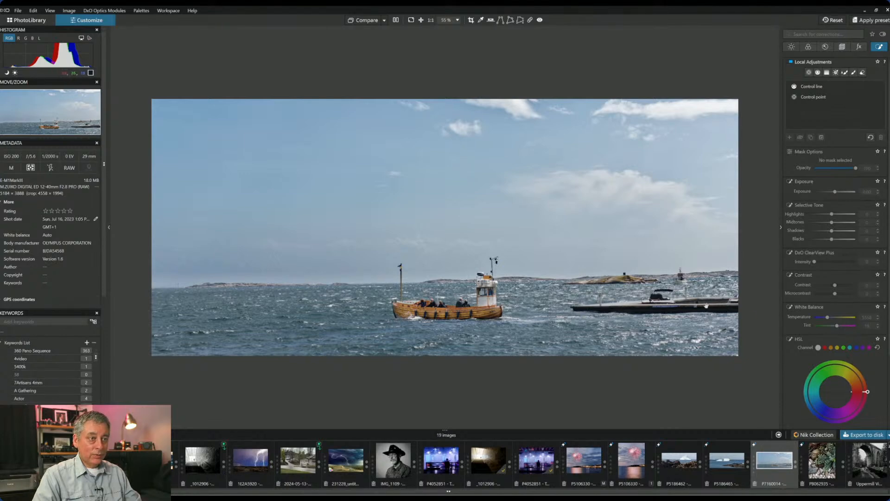
- Paint out the moored platform with the Repair tool, sourcing open water from the left
click(530, 20)
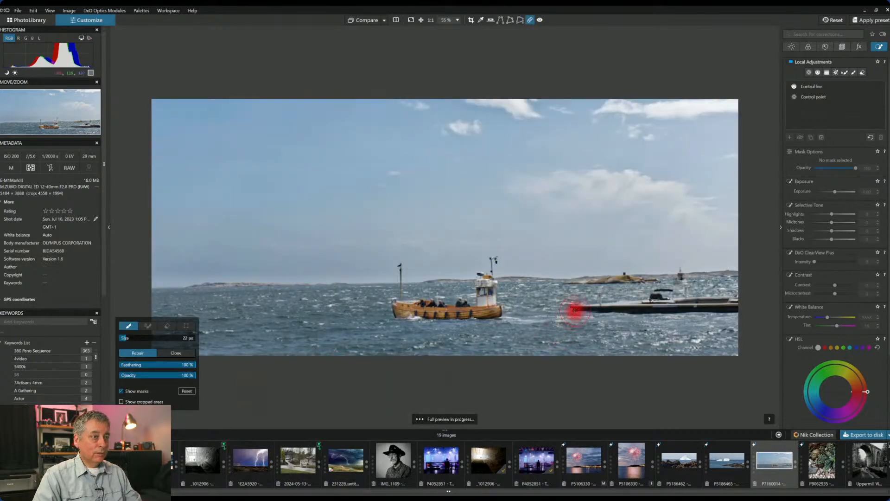
mouse_move(575, 307)
mouse_down()
mouse_move(747, 307)
mouse_move(709, 293)
mouse_move(650, 291)
mouse_move(649, 299)
mouse_up()
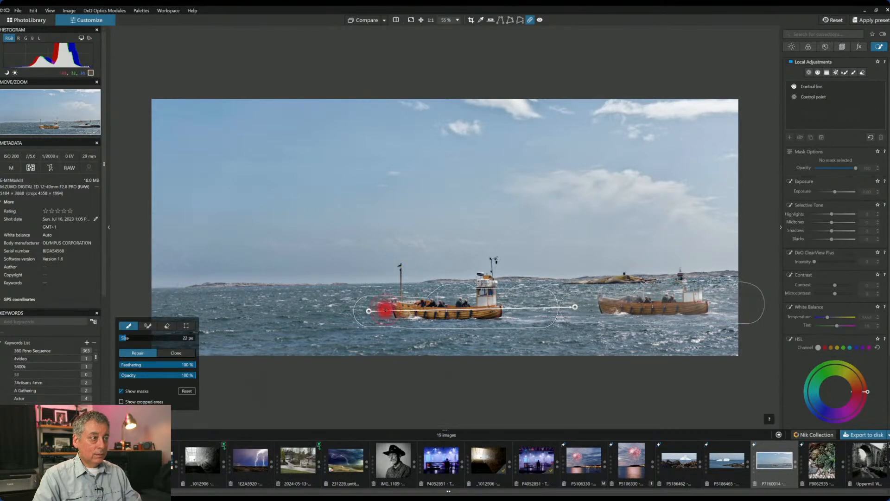
drag(368, 311, 185, 331)
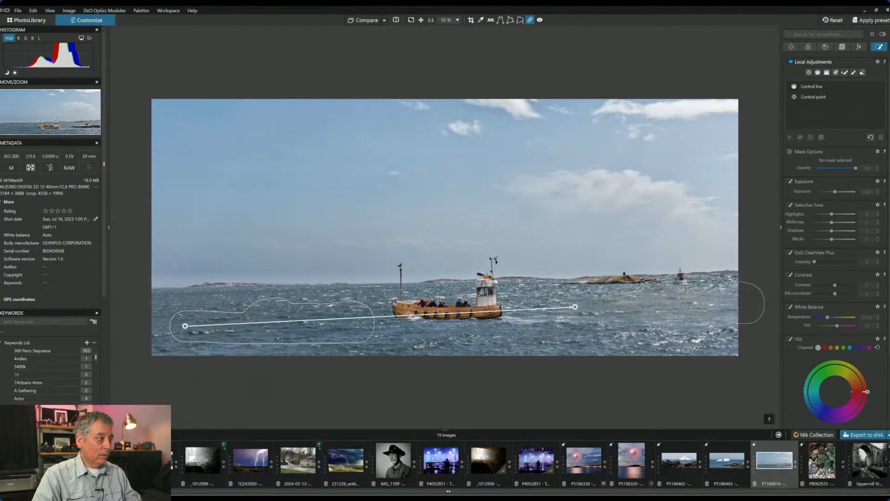
mouse_move(185, 325)
mouse_down()
mouse_move(175, 334)
mouse_move(184, 337)
mouse_up()
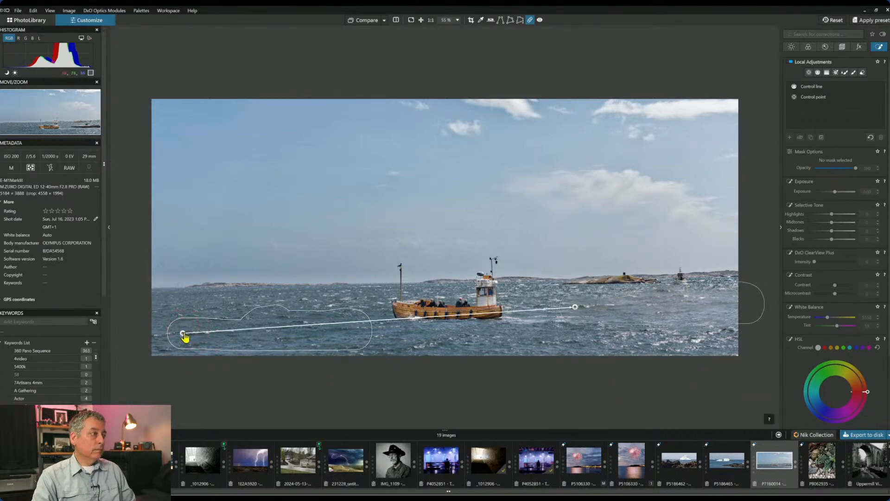
drag(182, 332, 179, 325)
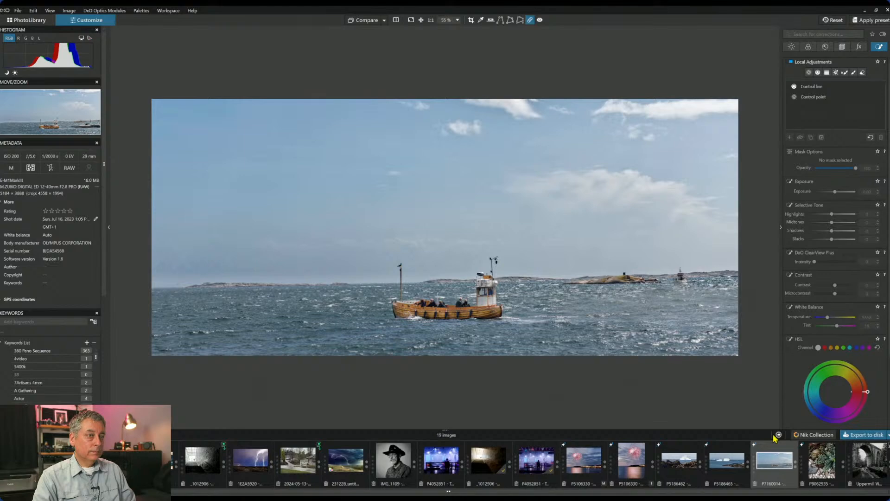
click(809, 72)
- Place enlarged control points on the right-hand sea and give them ClearView Plus intensity 64
click(664, 309)
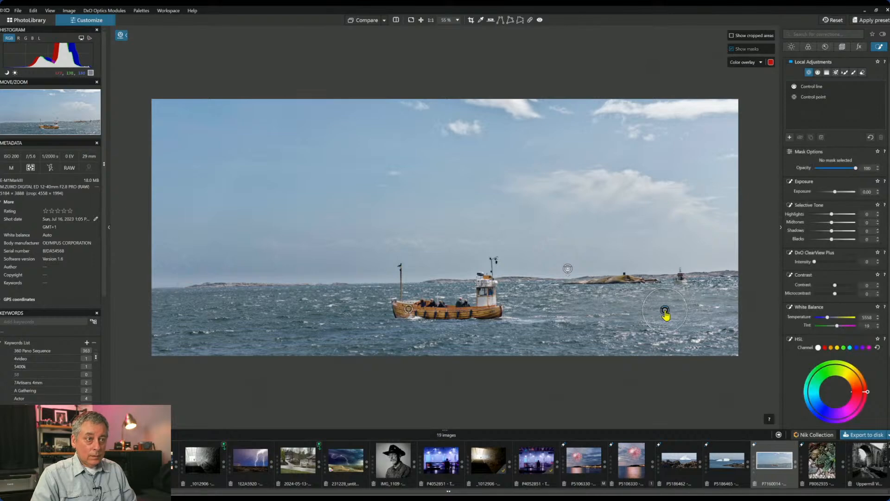
drag(688, 309, 703, 308)
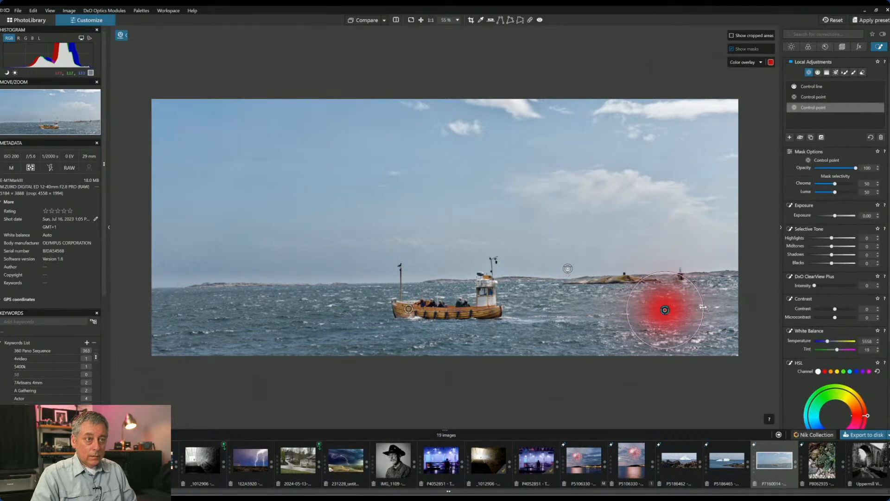
click(720, 306)
click(609, 307)
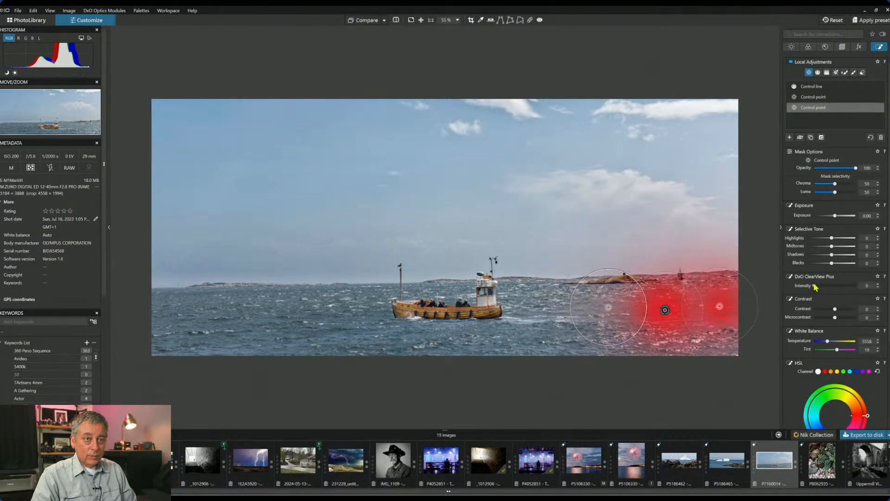
click(837, 285)
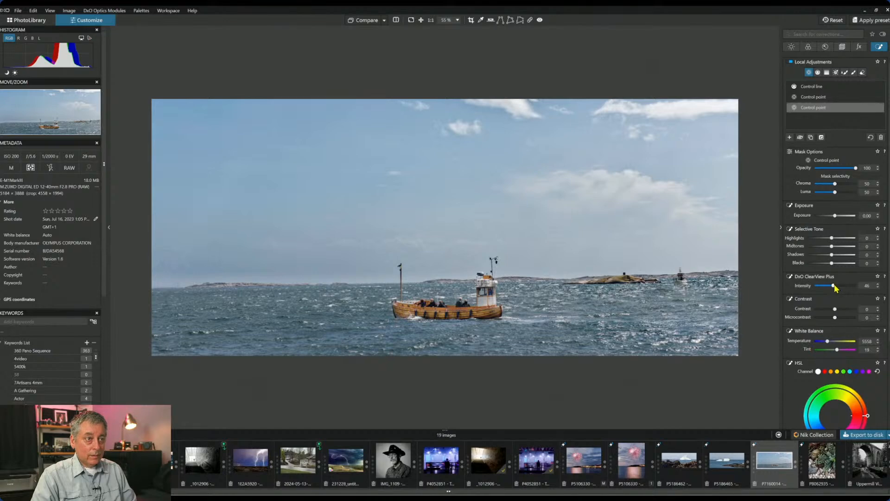
drag(837, 287, 847, 287)
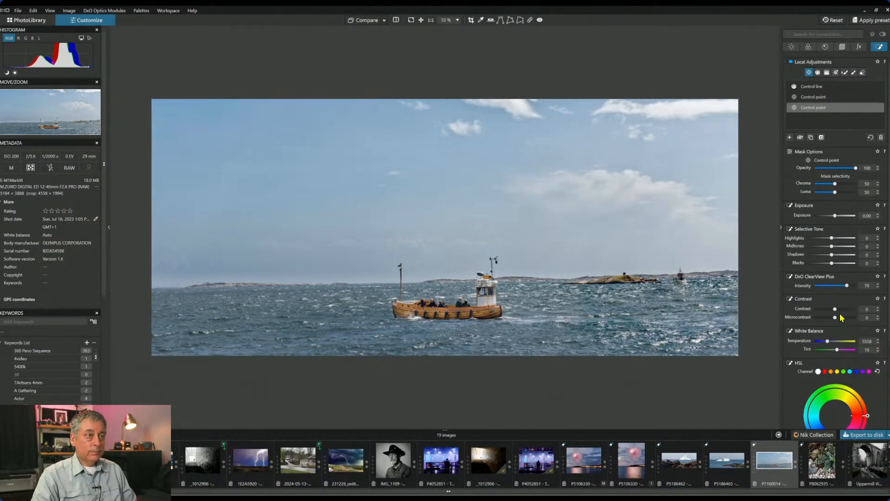
click(841, 286)
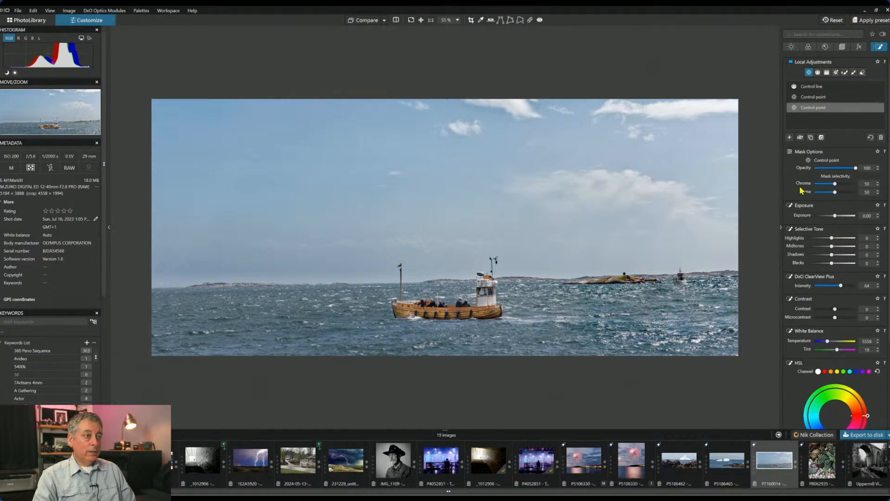
- Deselect the control point and zoom and pan across the boat to inspect the result
scroll(469, 310, up, 5)
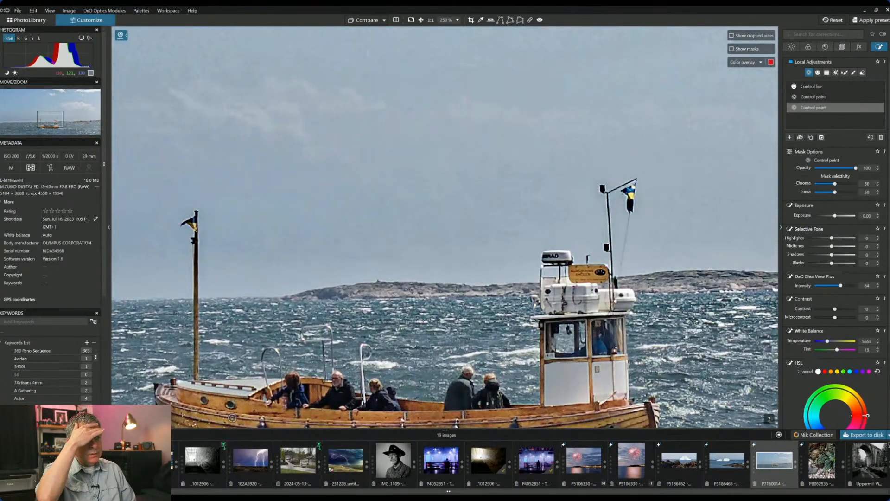
scroll(489, 356, down, 2)
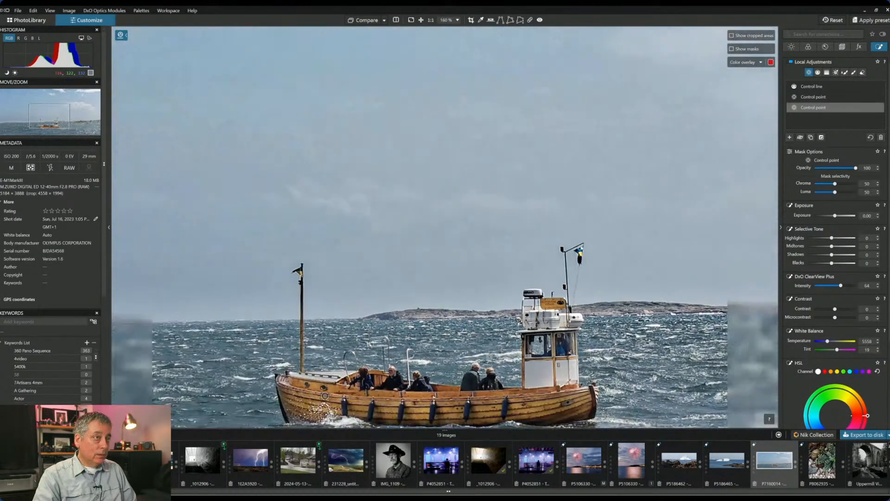
scroll(490, 357, down, 1)
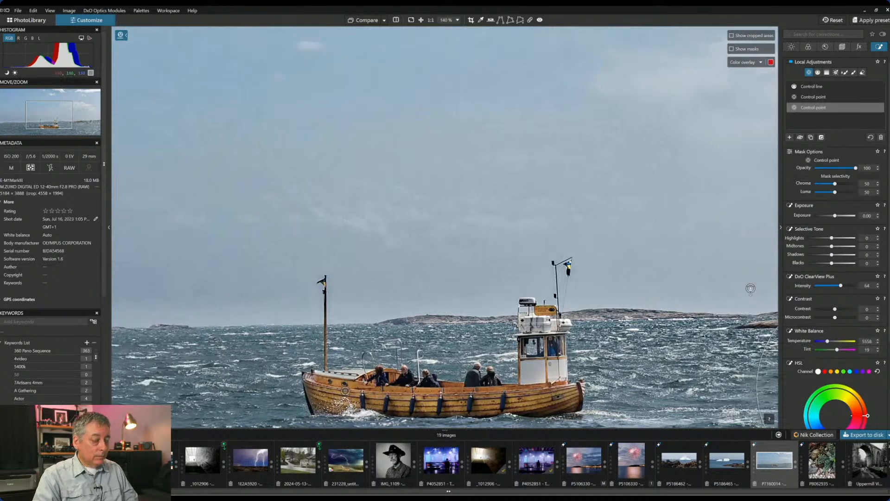
key(Escape)
drag(562, 317, 584, 281)
scroll(583, 282, down, 2)
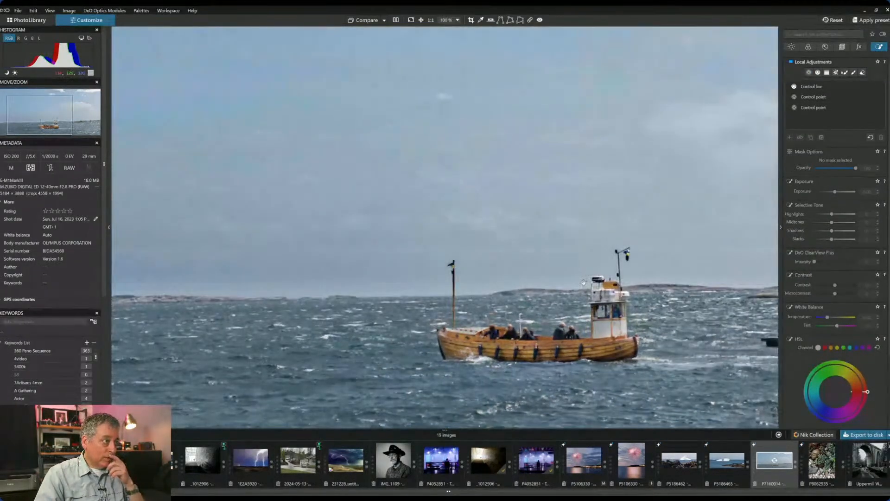
scroll(583, 281, down, 4)
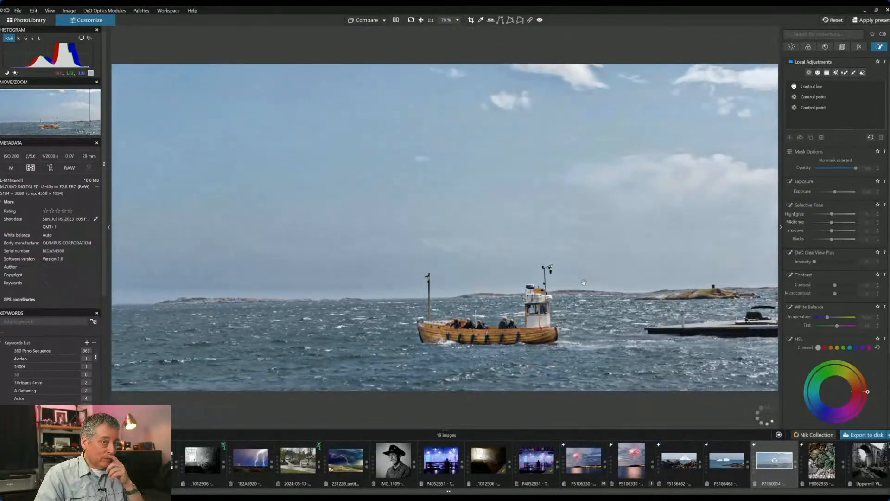
scroll(583, 281, down, 1)
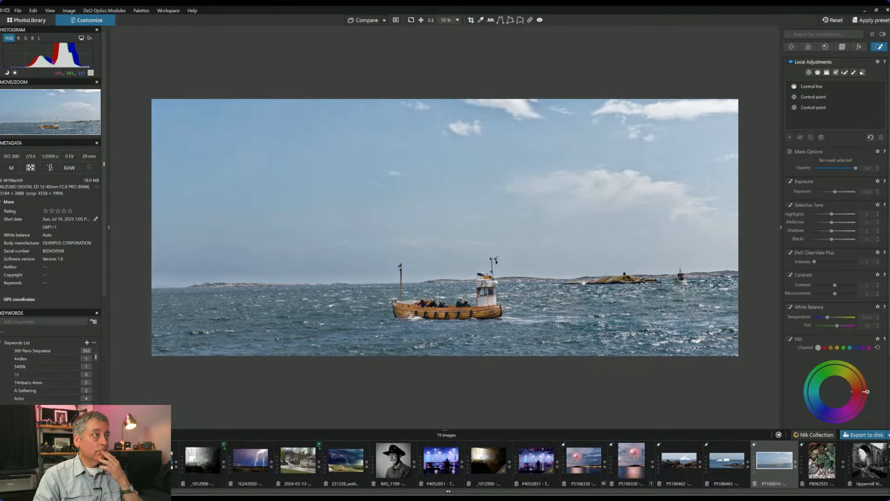
- Compare the finished 16 × 7 seascape against the original, then return to single view with palettes hidden
click(394, 20)
scroll(505, 243, down, 3)
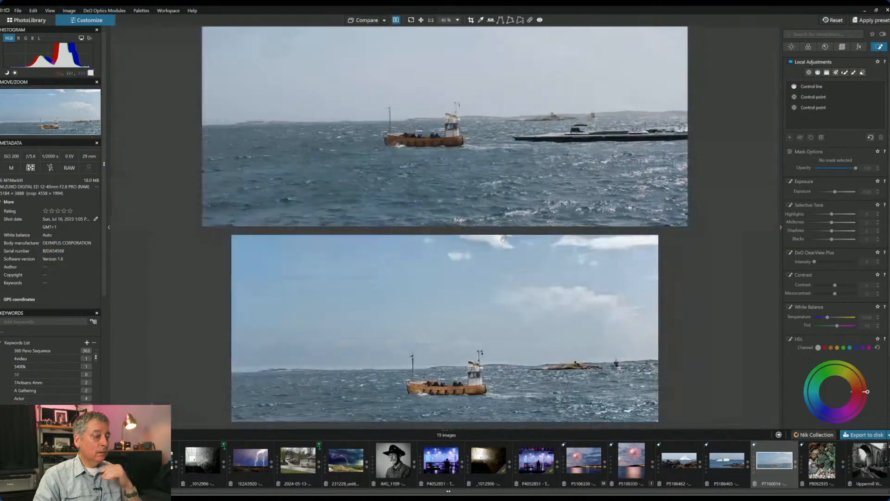
key(F9)
scroll(505, 244, down, 3)
scroll(506, 244, up, 1)
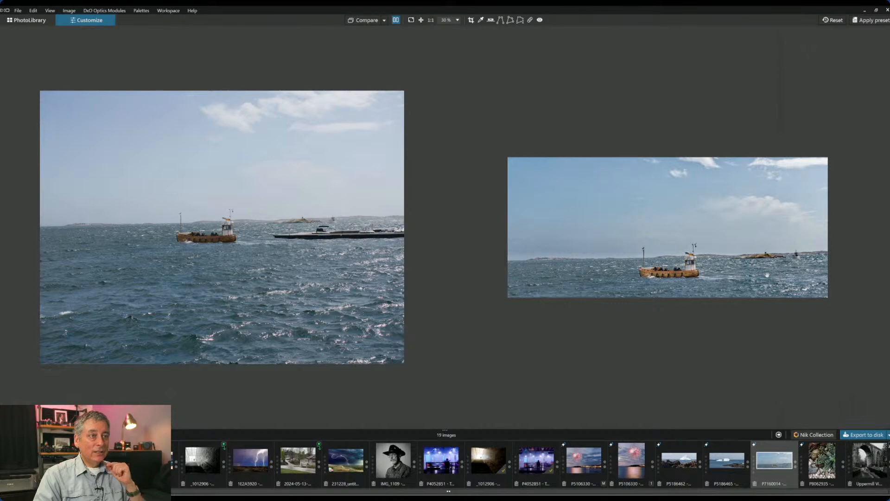
click(396, 20)
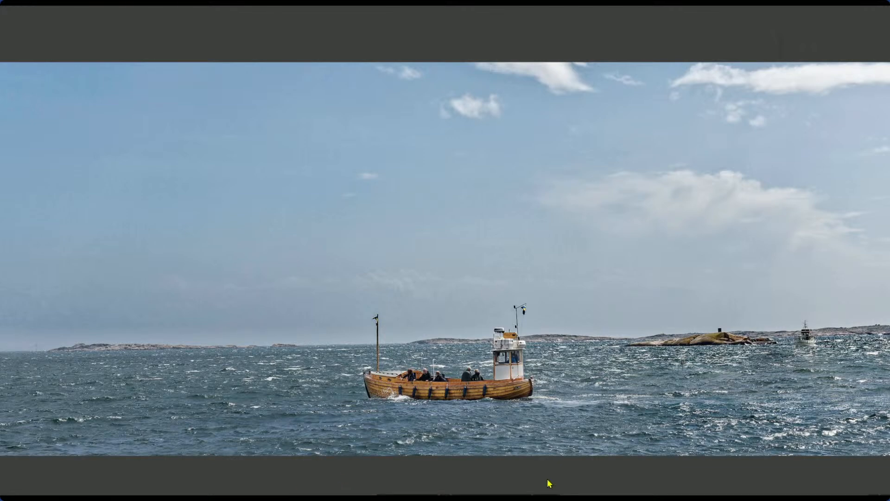
key(Escape)
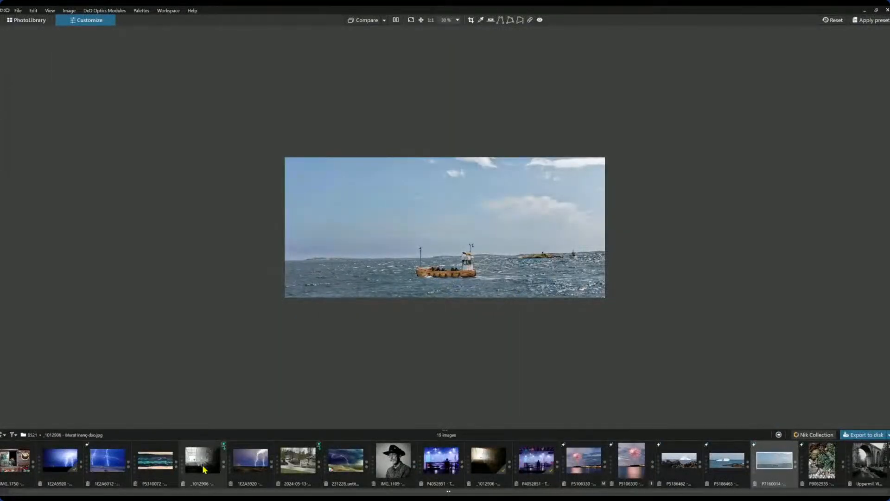